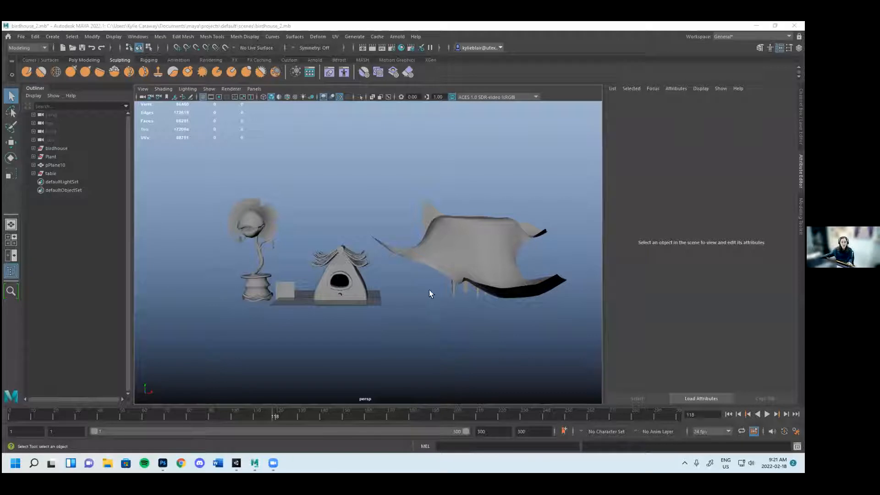
# Examine the plant, the birdhouse and the cloth-covered table from the front and from several angles
pyautogui.scroll(2, 418, 294)
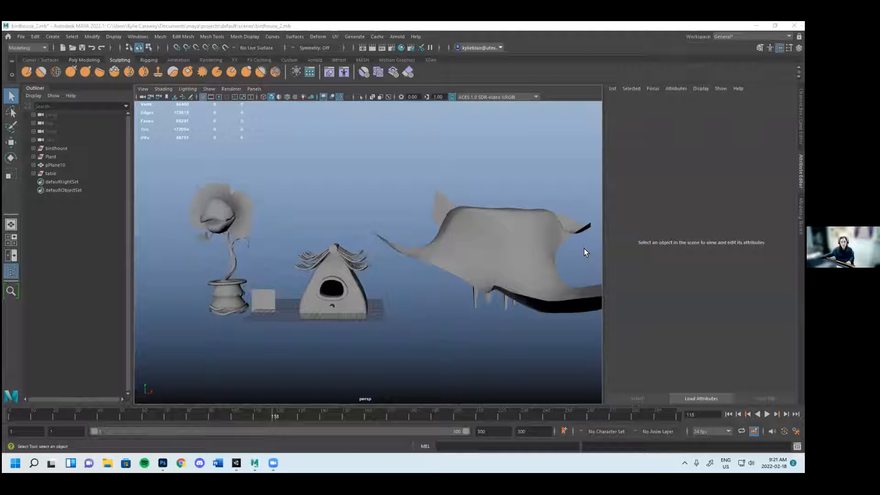
pyautogui.moveTo(425, 310)
pyautogui.keyDown('alt'); pyautogui.mouseDown()
pyautogui.moveTo(457, 309)
pyautogui.moveTo(415, 331)
pyautogui.moveTo(346, 327)
pyautogui.moveTo(382, 315)
pyautogui.moveTo(401, 331)
pyautogui.moveTo(471, 277)
pyautogui.moveTo(417, 302)
pyautogui.moveTo(425, 298)
pyautogui.mouseUp(); pyautogui.keyUp('alt')
pyautogui.scroll(-2, 433, 295)
pyautogui.scroll(2, 417, 302)
pyautogui.keyDown('alt'); pyautogui.moveTo(425, 300); pyautogui.dragTo(500, 287, button='middle'); pyautogui.keyUp('alt')
pyautogui.keyDown('alt'); pyautogui.moveTo(405, 308); pyautogui.dragTo(419, 306); pyautogui.keyUp('alt')
pyautogui.moveTo(346, 259)
pyautogui.keyDown('alt'); pyautogui.mouseDown()
pyautogui.moveTo(418, 270)
pyautogui.moveTo(320, 267)
pyautogui.moveTo(356, 265)
pyautogui.mouseUp(); pyautogui.keyUp('alt')
pyautogui.keyDown('alt'); pyautogui.moveTo(356, 264); pyautogui.dragTo(312, 233, button='middle'); pyautogui.keyUp('alt')
pyautogui.keyDown('alt'); pyautogui.moveTo(312, 233); pyautogui.dragTo(454, 271); pyautogui.keyUp('alt')
pyautogui.click(351, 265)
pyautogui.keyDown('alt'); pyautogui.moveTo(350, 265); pyautogui.dragTo(448, 300); pyautogui.keyUp('alt')
pyautogui.click(448, 301)
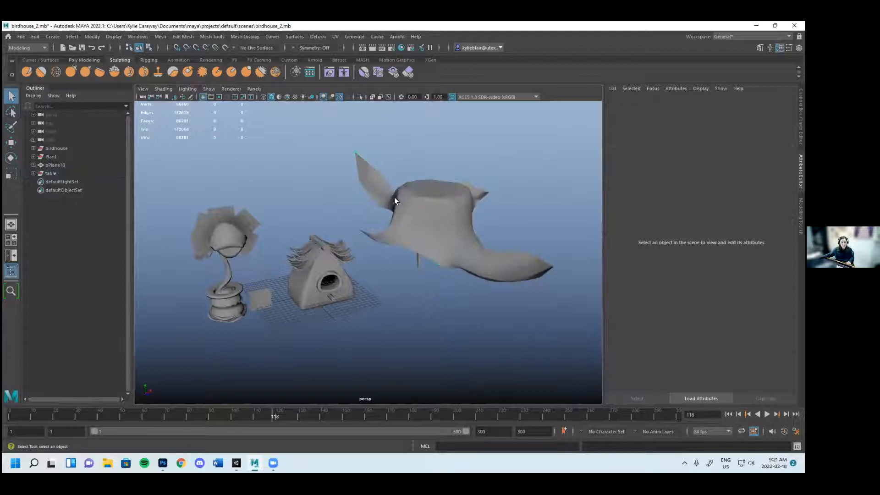
# Select the draped cloth, switch the menu set to FX and display the Poly Modeling shelf
pyautogui.click(441, 207)
pyautogui.click(212, 37)
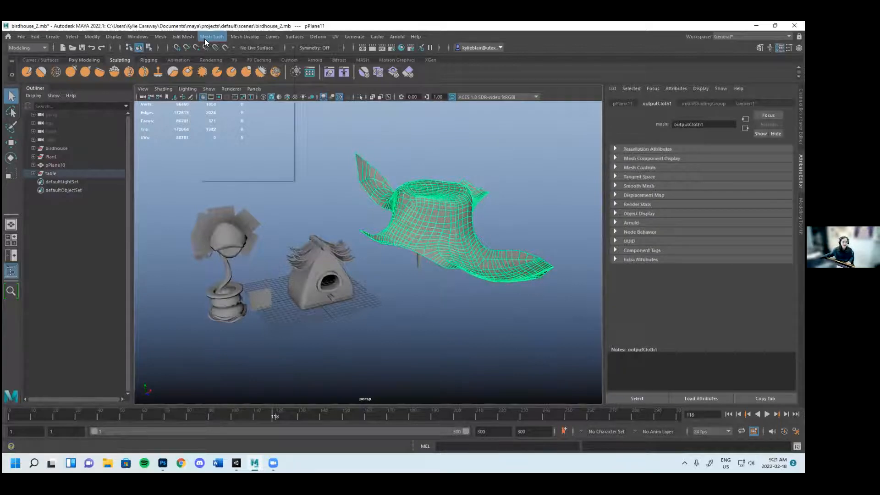
pyautogui.click(22, 48)
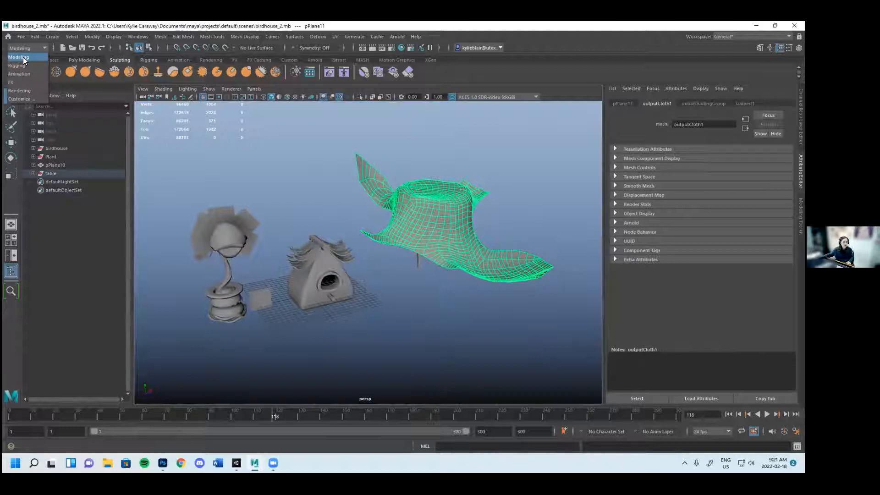
pyautogui.click(26, 90)
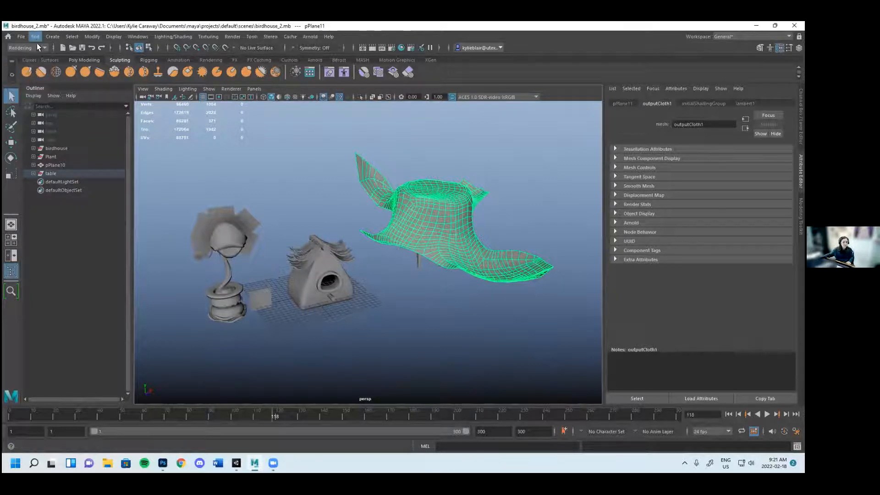
pyautogui.click(32, 46)
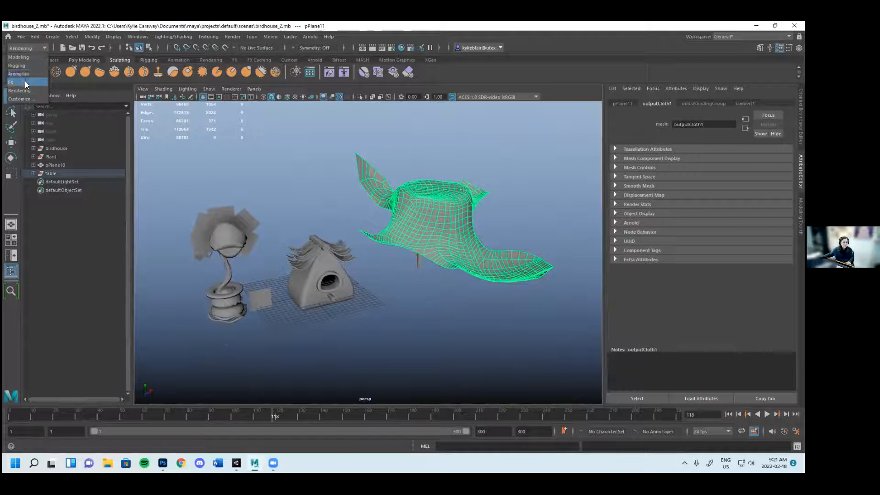
pyautogui.click(24, 81)
pyautogui.click(30, 48)
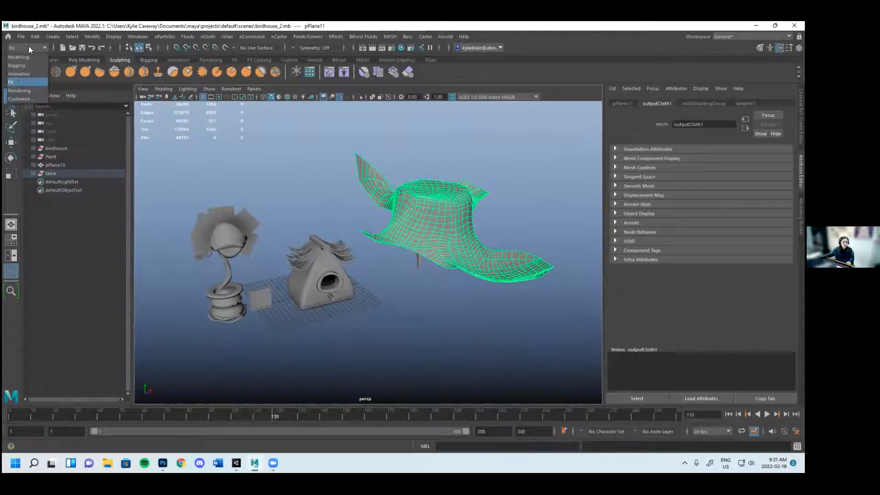
pyautogui.click(18, 84)
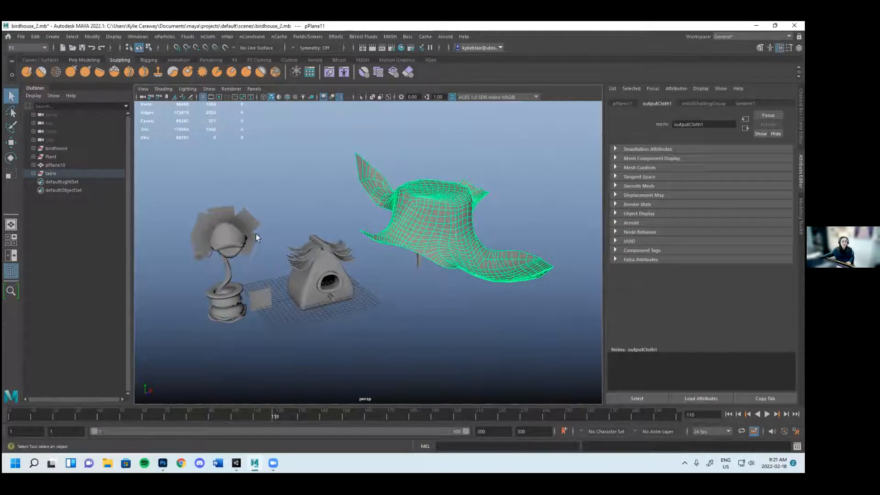
pyautogui.click(85, 60)
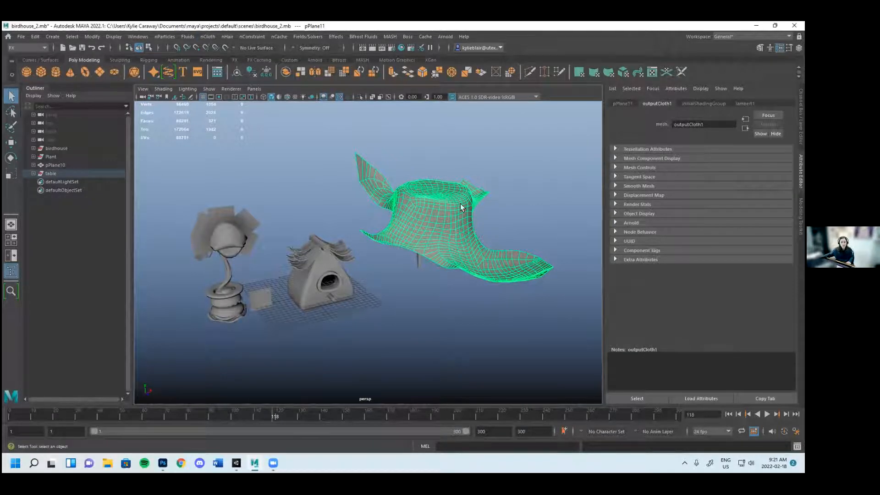
# Review the nCloth commands for creating passive colliders and cloth, and deselect the draped cloth
pyautogui.keyDown('alt'); pyautogui.moveTo(466, 238); pyautogui.dragTo(431, 160); pyautogui.keyUp('alt')
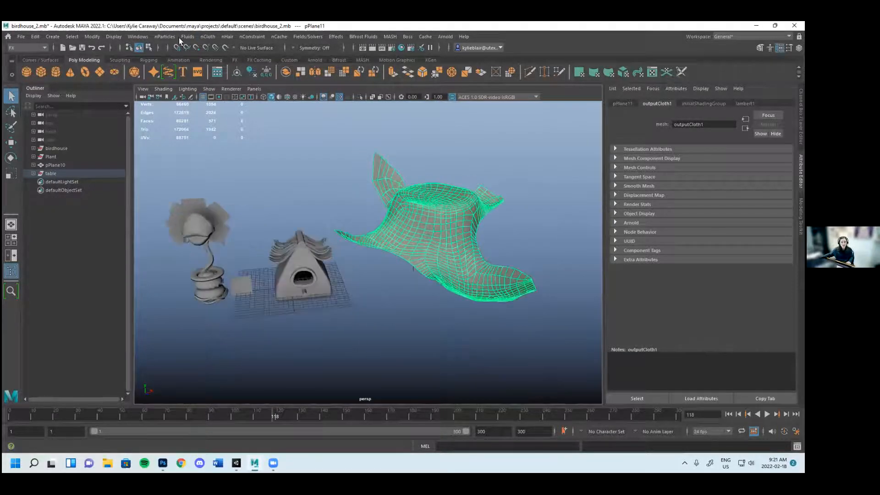
pyautogui.click(207, 37)
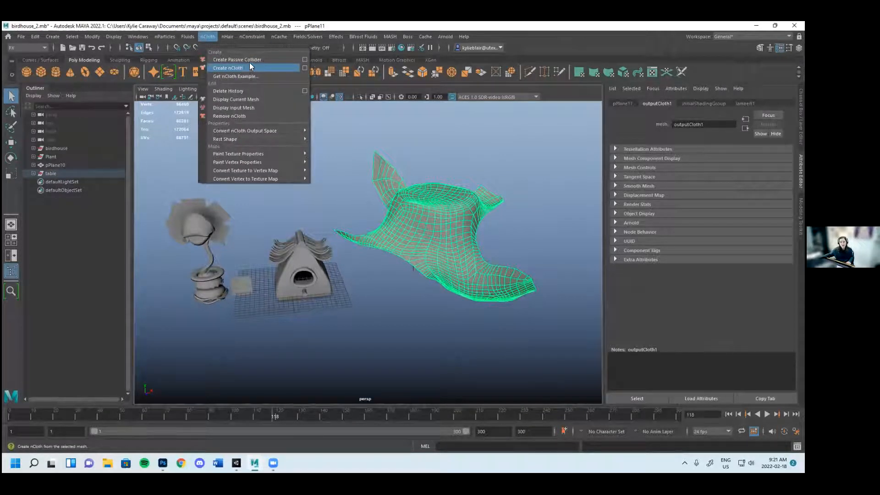
pyautogui.click(442, 320)
pyautogui.keyDown('alt'); pyautogui.moveTo(442, 320); pyautogui.dragTo(428, 281); pyautogui.keyUp('alt')
pyautogui.keyDown('alt'); pyautogui.moveTo(286, 211); pyautogui.dragTo(418, 275); pyautogui.keyUp('alt')
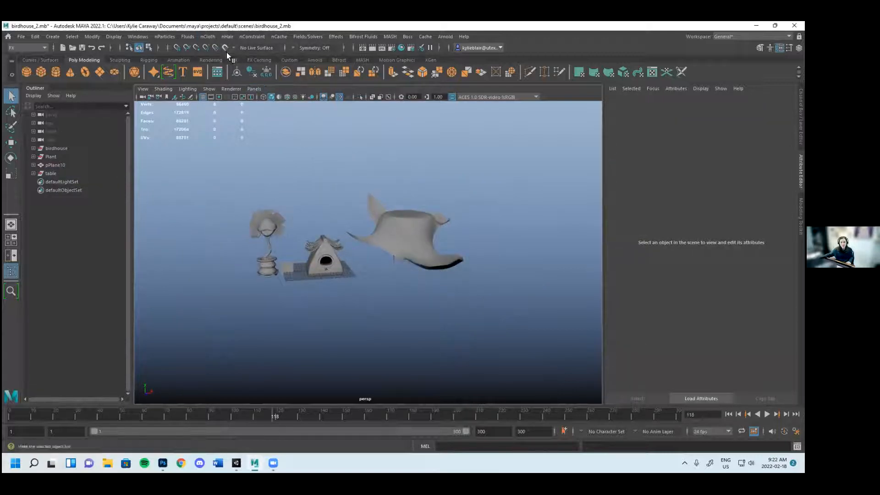
pyautogui.click(208, 37)
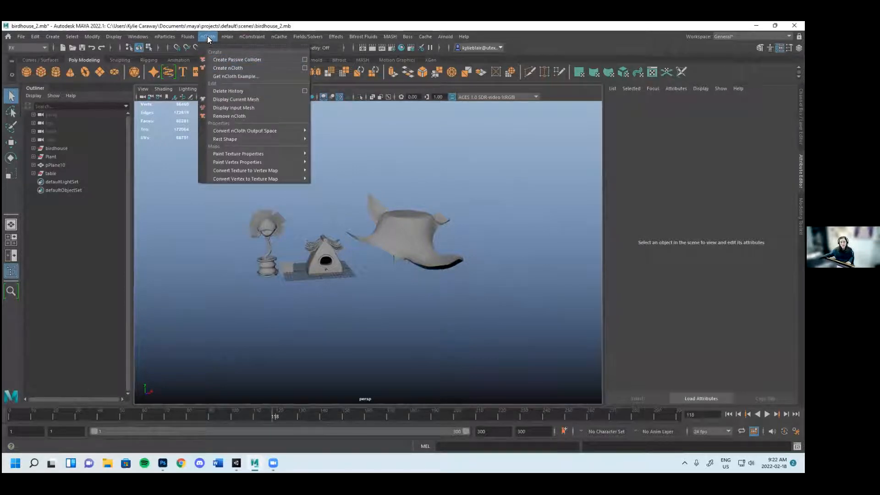
pyautogui.click(207, 36)
# Select the draped cloth and inspect how it lies over the table from the side, underneath and above
pyautogui.keyDown('alt'); pyautogui.moveTo(439, 263); pyautogui.dragTo(474, 286, button='right'); pyautogui.keyUp('alt')
pyautogui.keyDown('alt'); pyautogui.moveTo(360, 184); pyautogui.dragTo(381, 236); pyautogui.keyUp('alt')
pyautogui.click(394, 218)
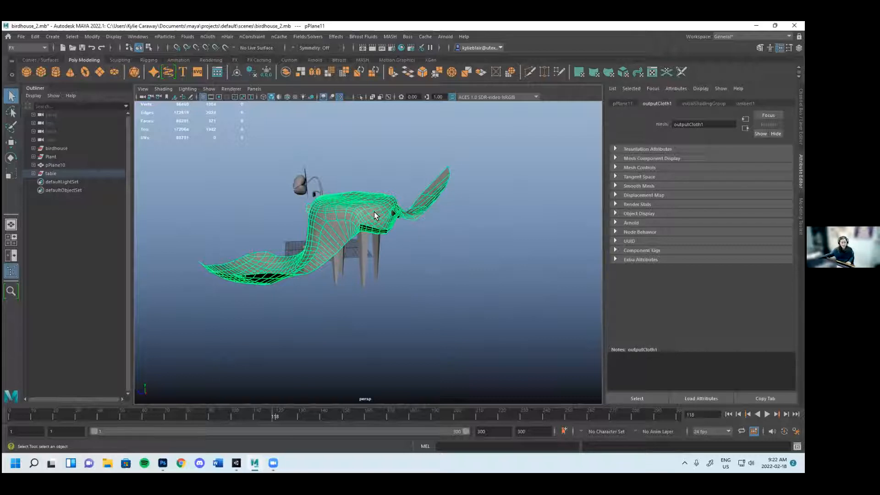
pyautogui.keyDown('alt'); pyautogui.moveTo(418, 251); pyautogui.dragTo(388, 176); pyautogui.keyUp('alt')
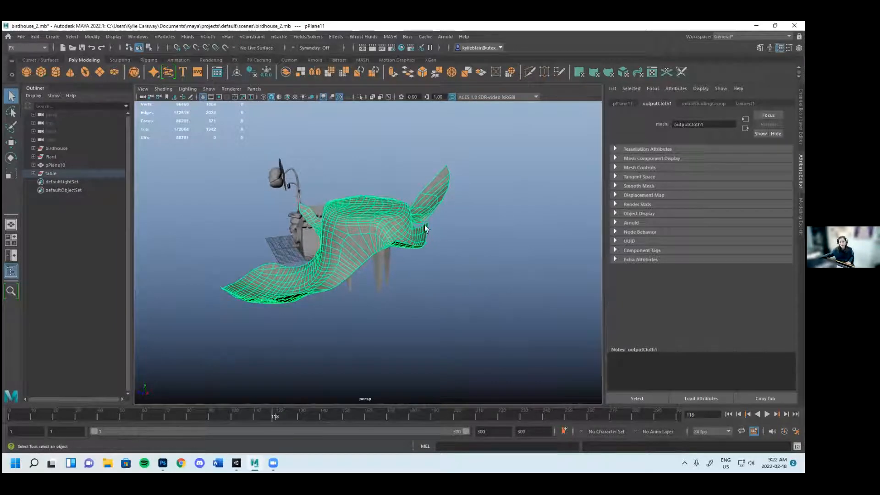
pyautogui.keyDown('alt'); pyautogui.moveTo(425, 265); pyautogui.dragTo(350, 195); pyautogui.keyUp('alt')
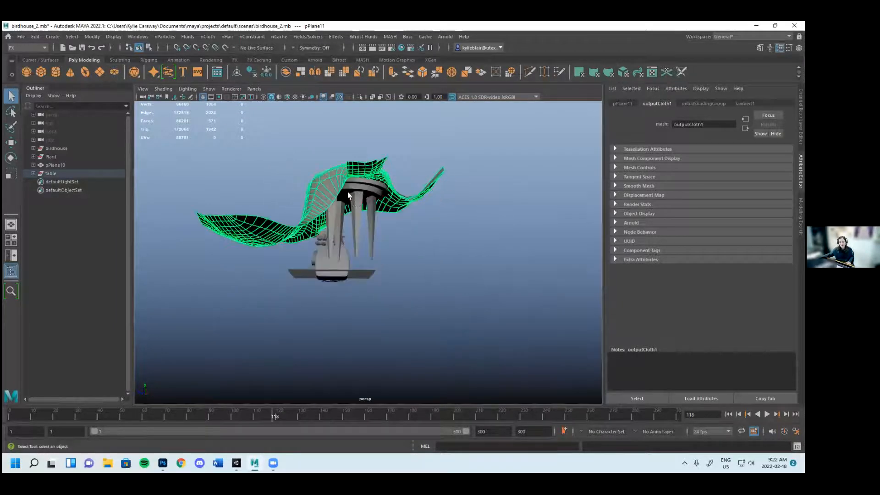
pyautogui.keyDown('alt'); pyautogui.moveTo(350, 194); pyautogui.dragTo(395, 202, button='right'); pyautogui.keyUp('alt')
pyautogui.keyDown('alt'); pyautogui.moveTo(316, 151); pyautogui.dragTo(305, 177); pyautogui.keyUp('alt')
pyautogui.scroll(-6, 391, 242)
pyautogui.keyDown('alt'); pyautogui.moveTo(390, 241); pyautogui.dragTo(427, 249); pyautogui.keyUp('alt')
pyautogui.scroll(-2, 426, 232)
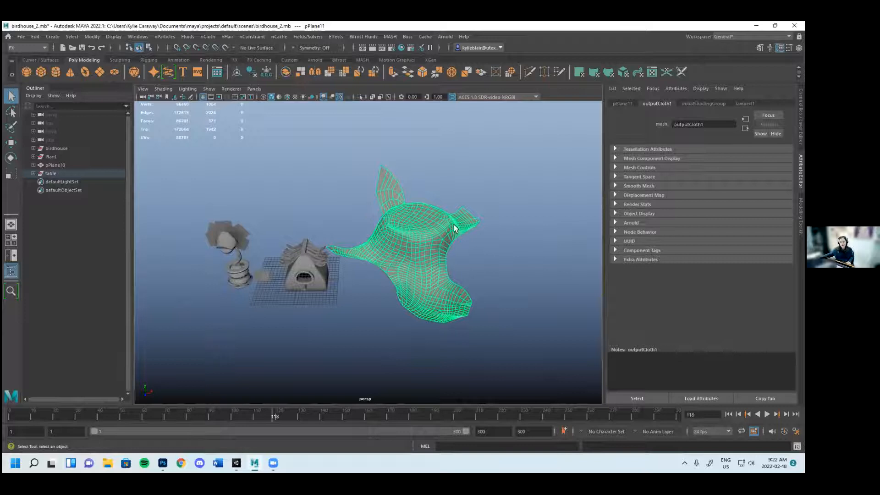
pyautogui.keyDown('alt'); pyautogui.moveTo(493, 267); pyautogui.dragTo(475, 221); pyautogui.keyUp('alt')
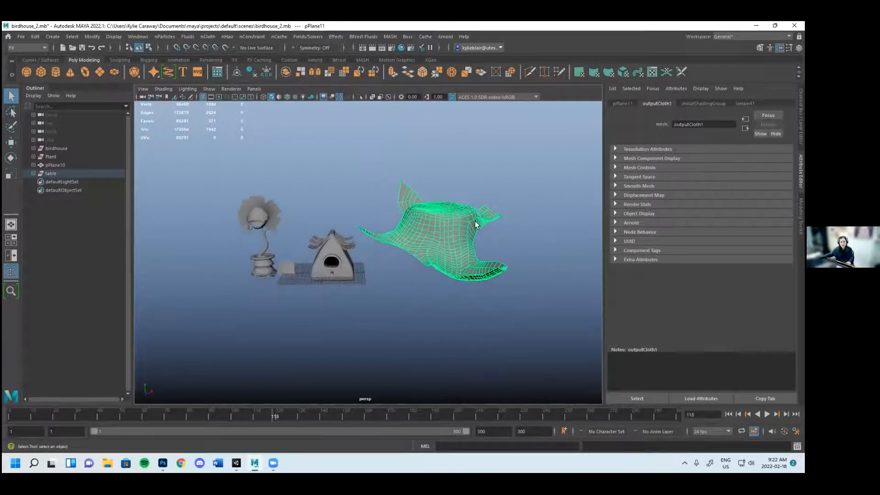
# Recheck the nCloth commands, switch the menu set back to Modeling and bring up its UV commands
pyautogui.click(203, 36)
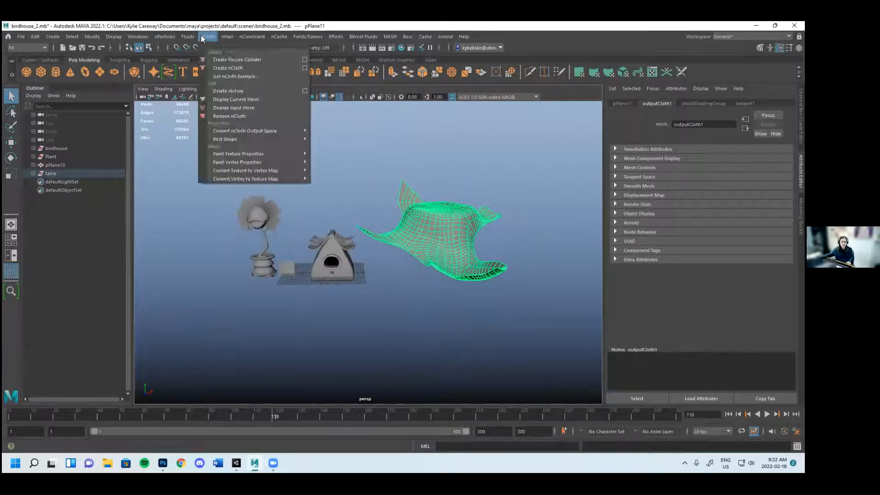
pyautogui.click(206, 33)
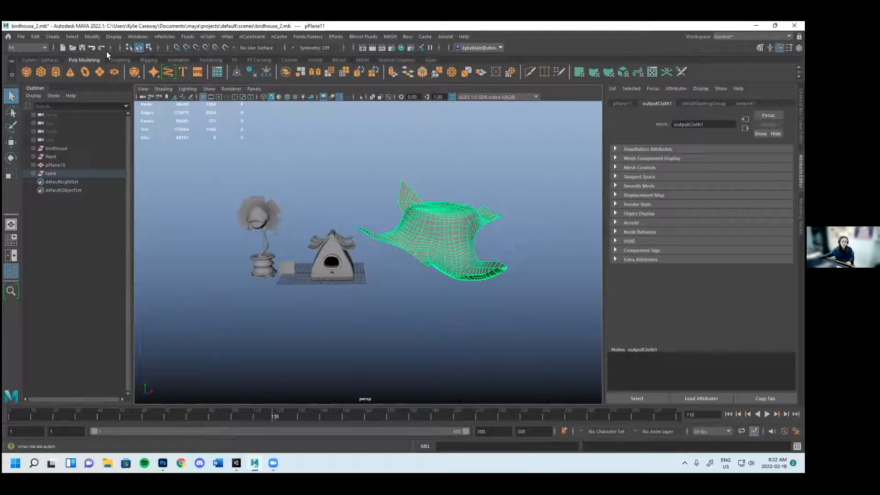
pyautogui.click(21, 47)
pyautogui.click(24, 56)
pyautogui.click(31, 47)
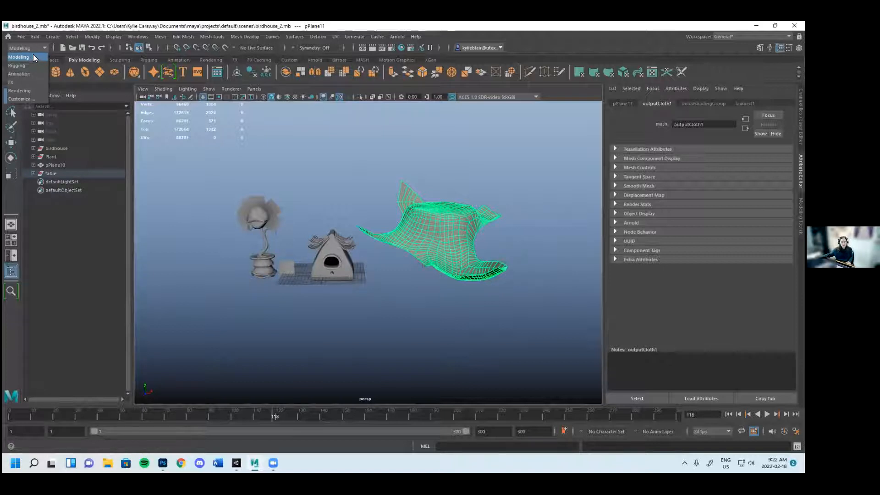
pyautogui.click(33, 56)
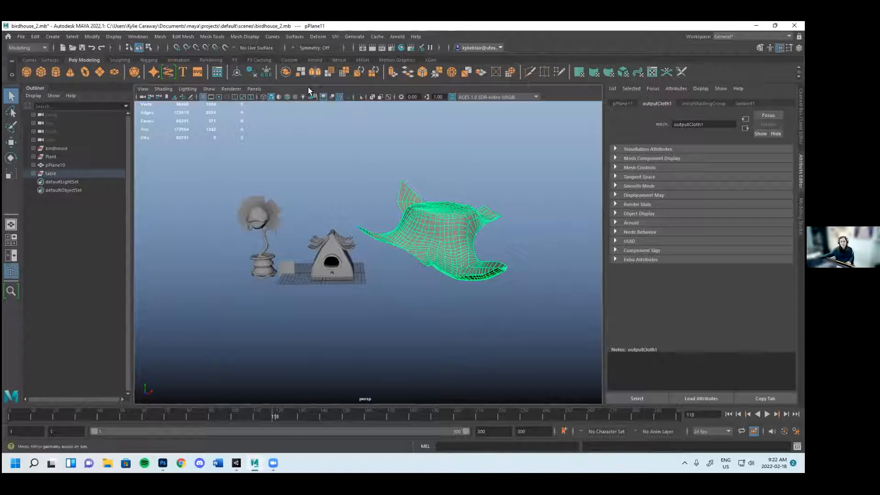
pyautogui.click(335, 37)
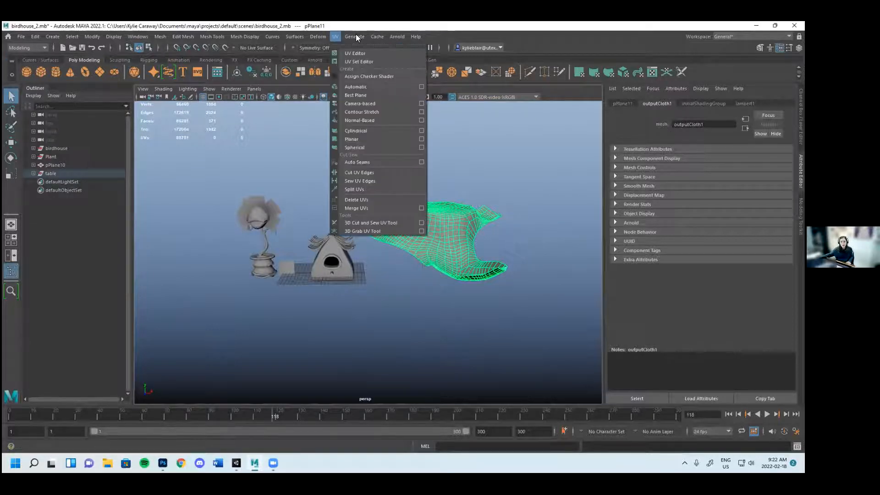
# Show the Rendering menu set, return to the Modeling menu set and deselect the draped cloth
pyautogui.click(28, 48)
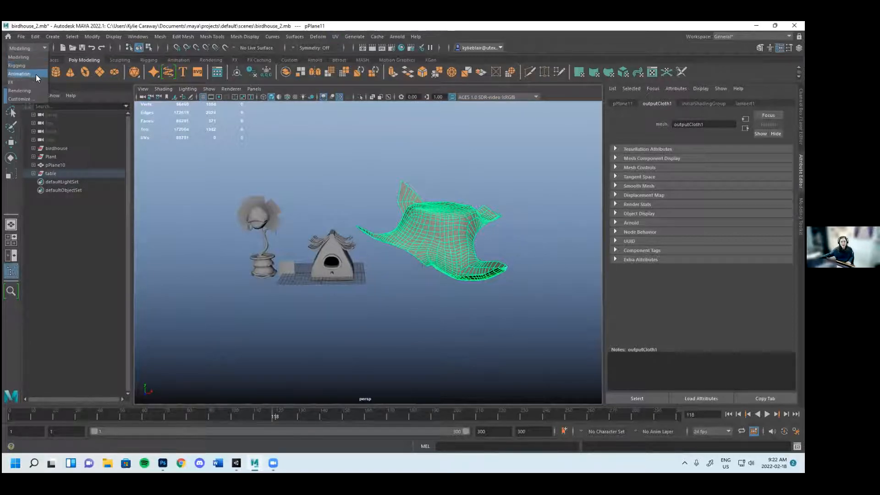
pyautogui.click(28, 89)
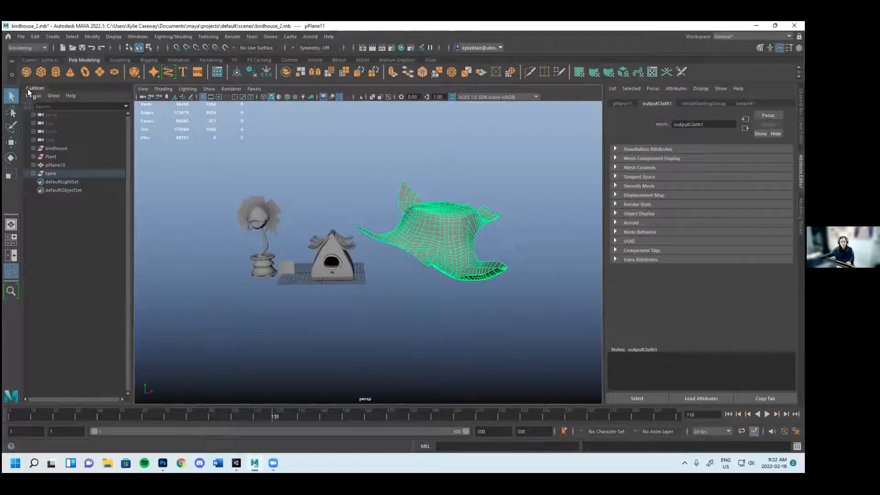
pyautogui.click(30, 48)
pyautogui.click(32, 60)
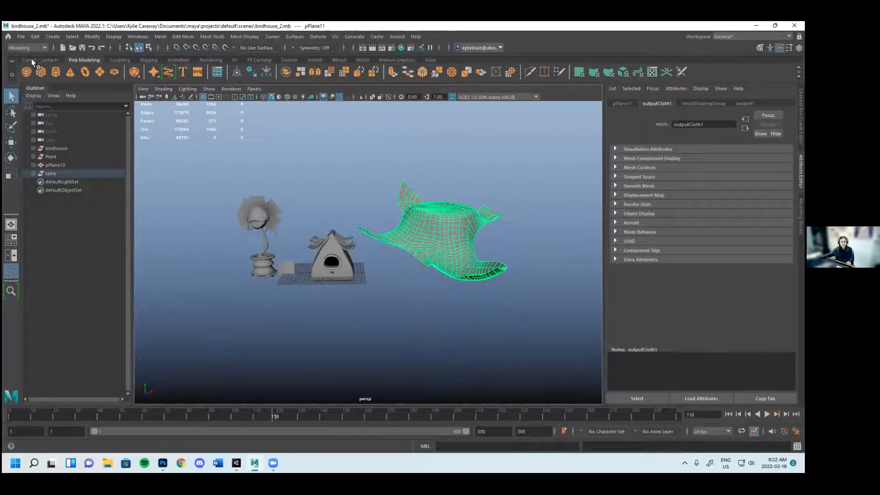
pyautogui.click(502, 312)
# Review the light types that Arnold offers for the scene, such as Area Light and Skydome Light
pyautogui.scroll(3, 361, 250)
pyautogui.keyDown('alt'); pyautogui.moveTo(361, 249); pyautogui.dragTo(407, 229, button='middle'); pyautogui.keyUp('alt')
pyautogui.scroll(-2, 446, 265)
pyautogui.keyDown('alt'); pyautogui.moveTo(447, 265); pyautogui.dragTo(437, 263); pyautogui.keyUp('alt')
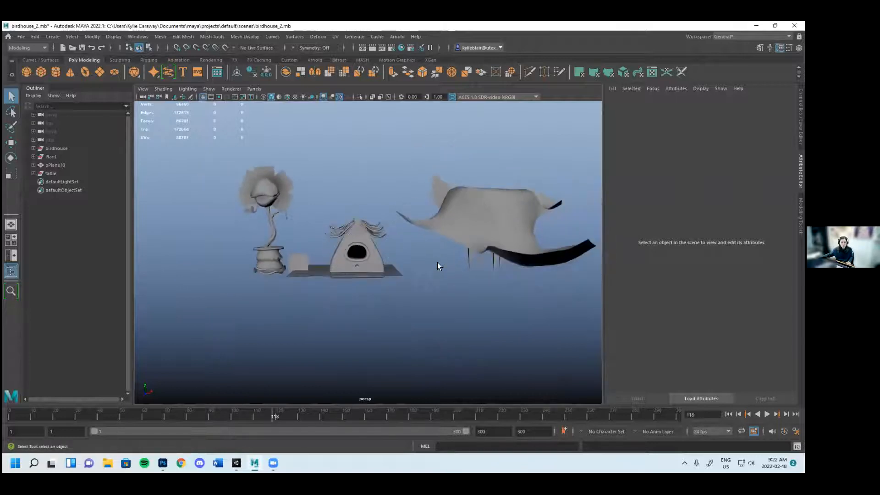
pyautogui.keyDown('alt'); pyautogui.moveTo(437, 263); pyautogui.dragTo(429, 258, button='middle'); pyautogui.keyUp('alt')
pyautogui.scroll(2, 425, 258)
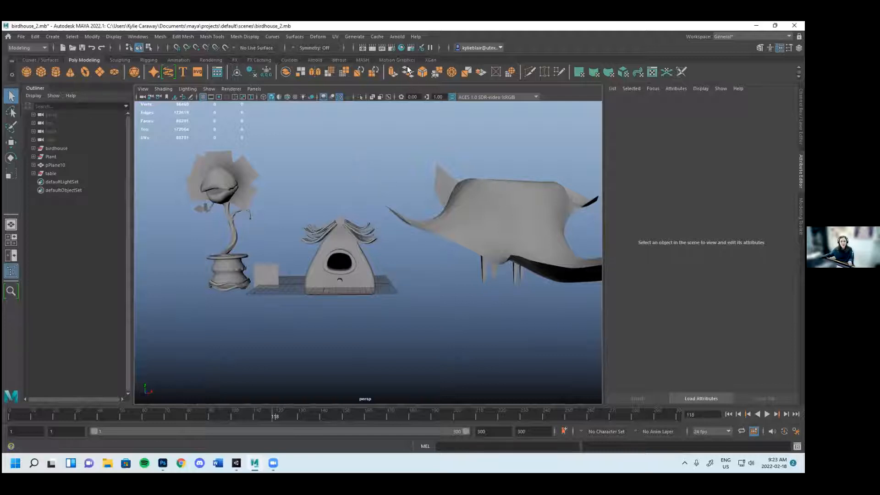
pyautogui.click(397, 36)
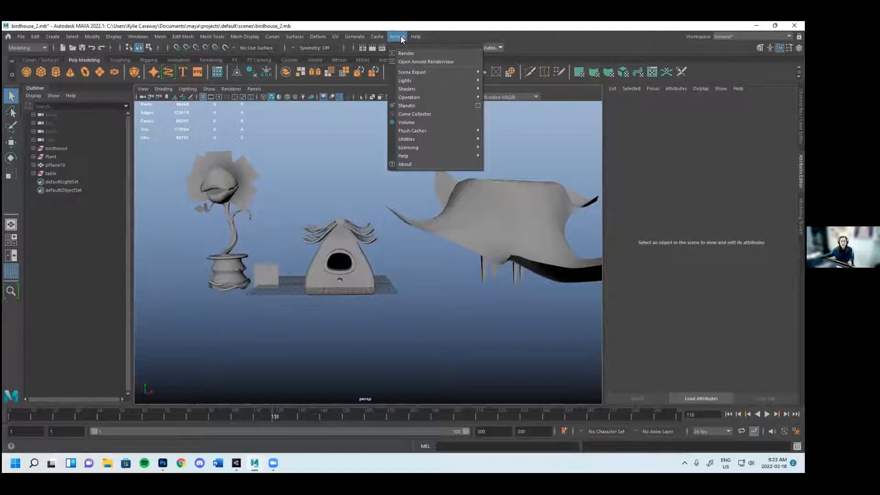
pyautogui.moveTo(416, 81)
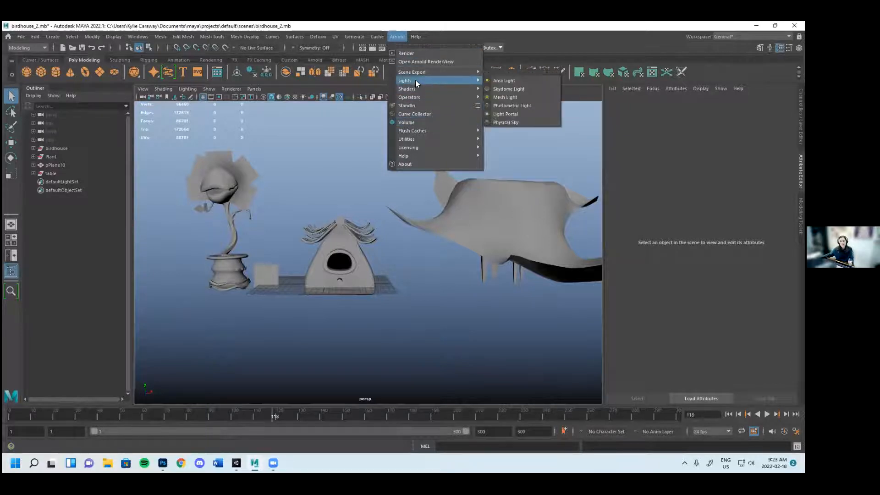
pyautogui.click(401, 37)
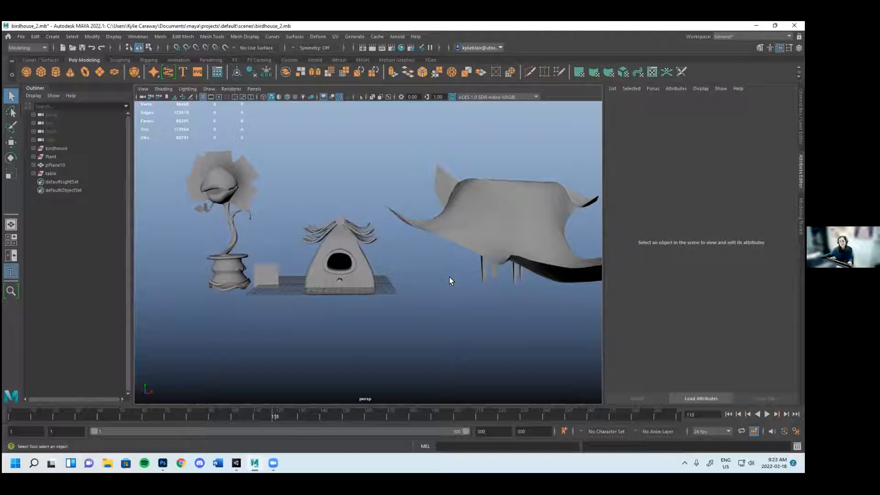
# Examine the whole scene from above and from the front, closing in on the birdhouse
pyautogui.scroll(-2, 449, 277)
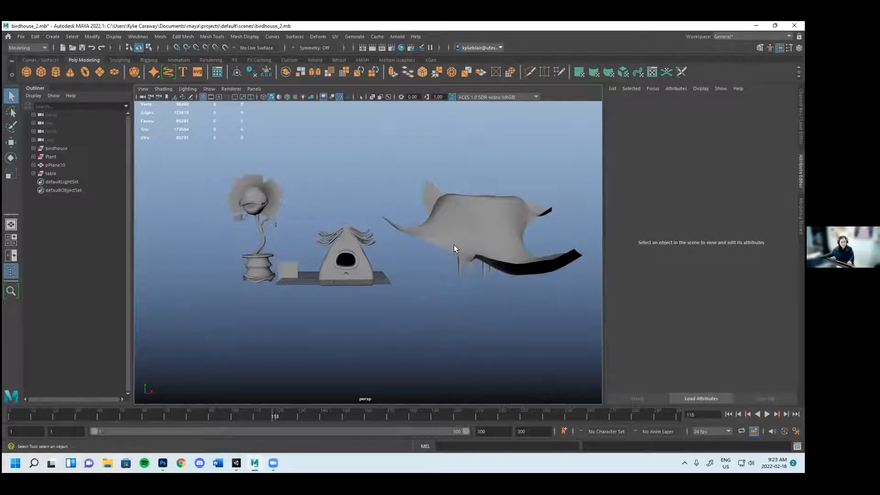
pyautogui.keyDown('alt'); pyautogui.moveTo(429, 272); pyautogui.dragTo(431, 289); pyautogui.keyUp('alt')
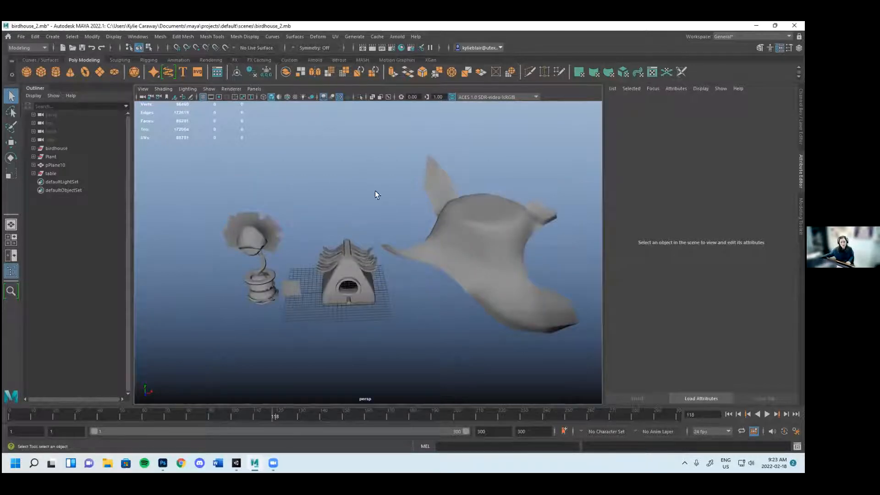
pyautogui.keyDown('alt'); pyautogui.moveTo(397, 330); pyautogui.dragTo(545, 251); pyautogui.keyUp('alt')
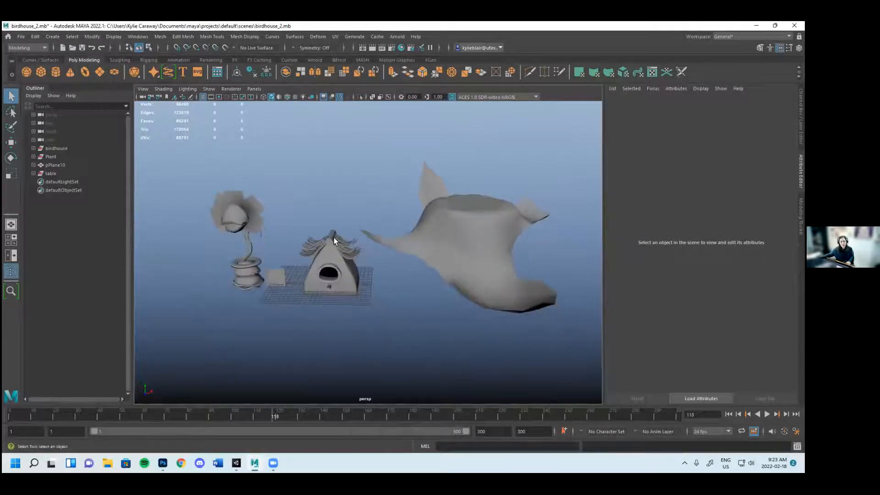
pyautogui.scroll(2, 333, 239)
pyautogui.keyDown('alt'); pyautogui.moveTo(373, 318); pyautogui.dragTo(408, 305); pyautogui.keyUp('alt')
pyautogui.keyDown('alt'); pyautogui.moveTo(408, 305); pyautogui.dragTo(372, 294, button='middle'); pyautogui.keyUp('alt')
pyautogui.scroll(2, 258, 272)
pyautogui.keyDown('alt'); pyautogui.moveTo(258, 272); pyautogui.dragTo(279, 249, button='middle'); pyautogui.keyUp('alt')
pyautogui.scroll(3, 355, 273)
pyautogui.keyDown('alt'); pyautogui.moveTo(474, 285); pyautogui.dragTo(453, 287); pyautogui.keyUp('alt')
# Select the birdhouse body mesh and view it up close at an angle
pyautogui.click(350, 287)
pyautogui.scroll(2, 307, 286)
pyautogui.keyDown('alt'); pyautogui.moveTo(379, 308); pyautogui.dragTo(334, 289); pyautogui.keyUp('alt')
pyautogui.scroll(5, 385, 298)
pyautogui.scroll(-3, 378, 293)
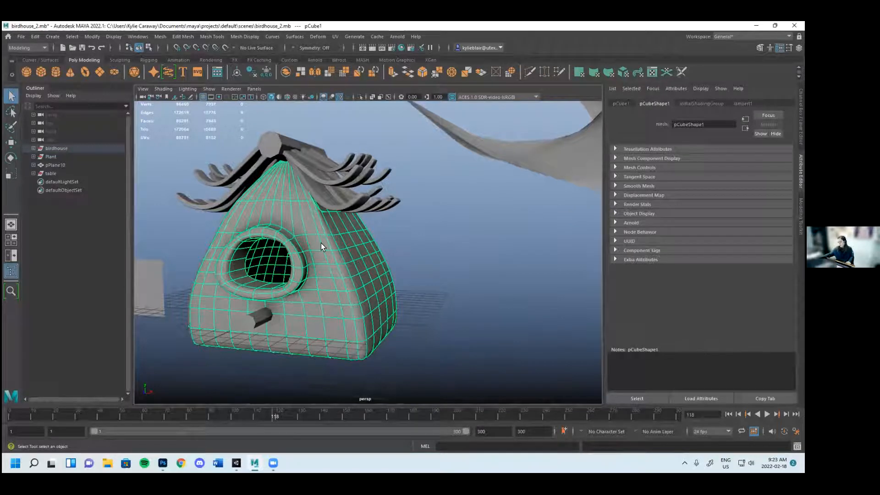
# Open the new-material choices for the birdhouse body and review the shaders that Arnold offers
pyautogui.rightClick(324, 244)
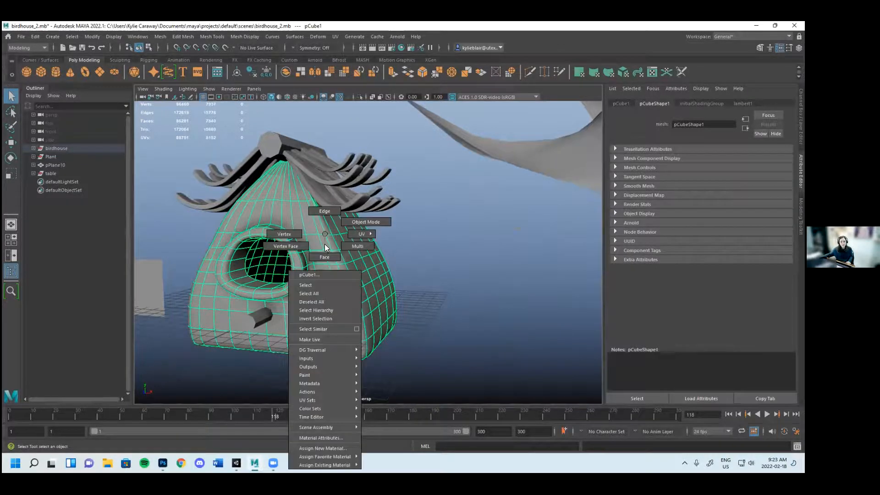
pyautogui.moveTo(329, 351)
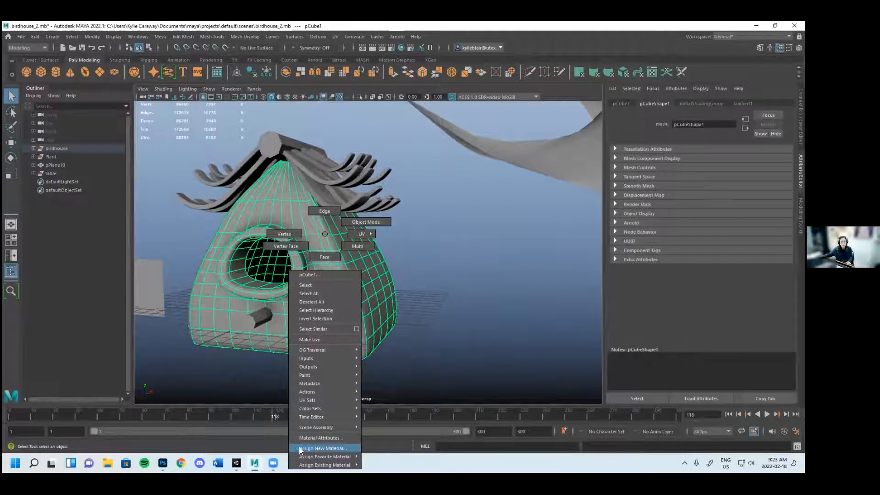
pyautogui.click(339, 448)
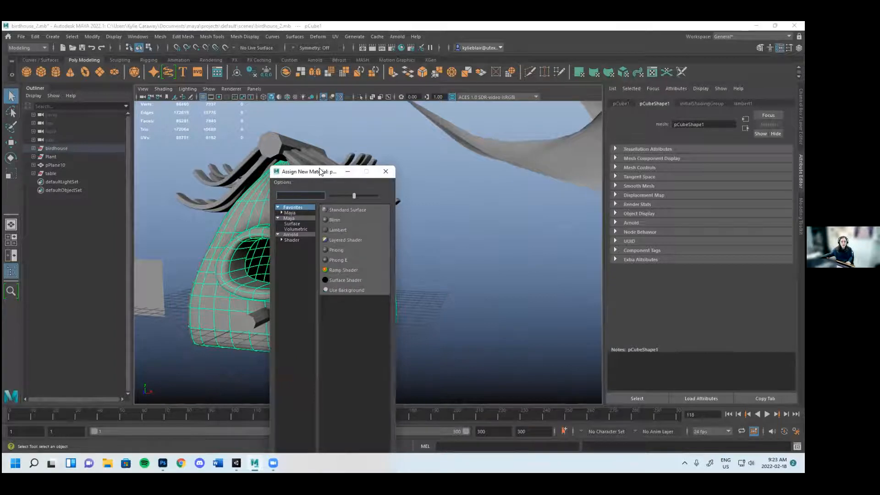
pyautogui.moveTo(319, 171); pyautogui.dragTo(443, 70)
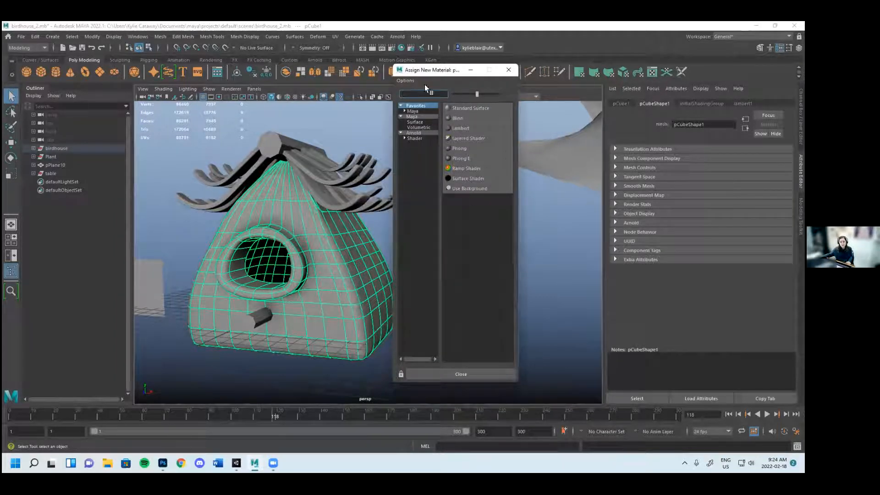
pyautogui.click(412, 138)
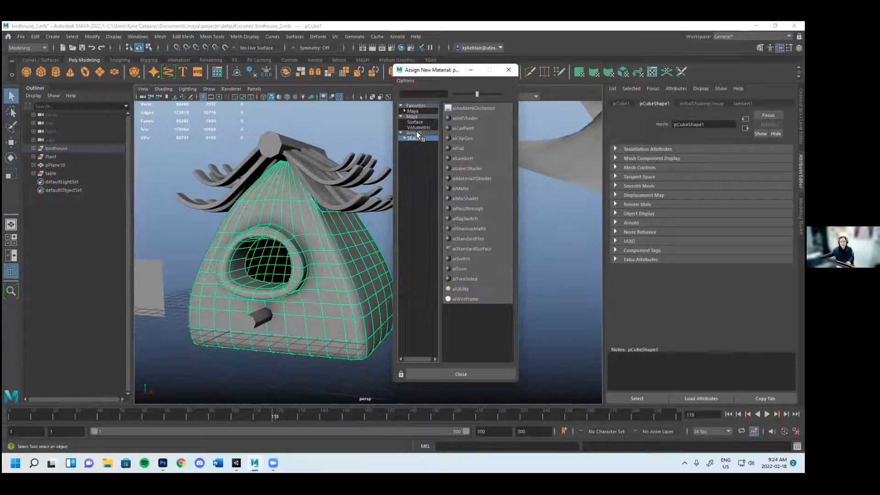
pyautogui.click(404, 138)
pyautogui.click(419, 143)
# Assign a new Lambert material from Maya's surface materials to the birdhouse body
pyautogui.click(414, 122)
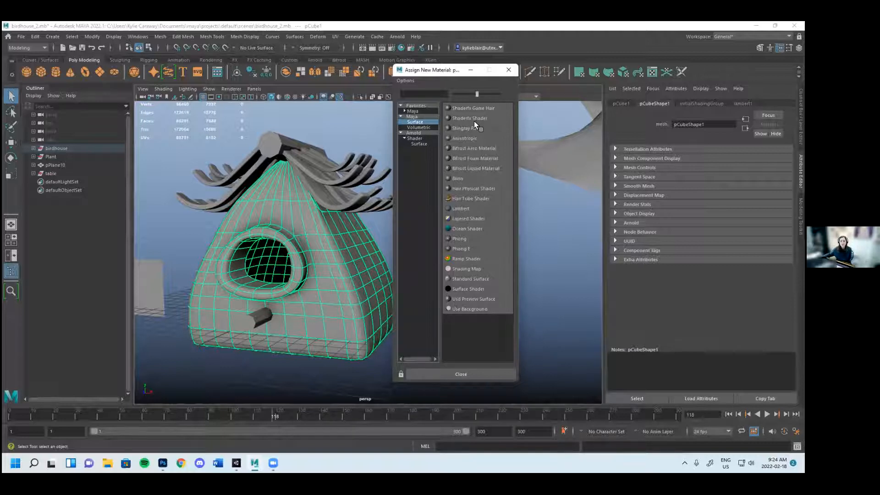
pyautogui.moveTo(456, 75); pyautogui.dragTo(450, 74)
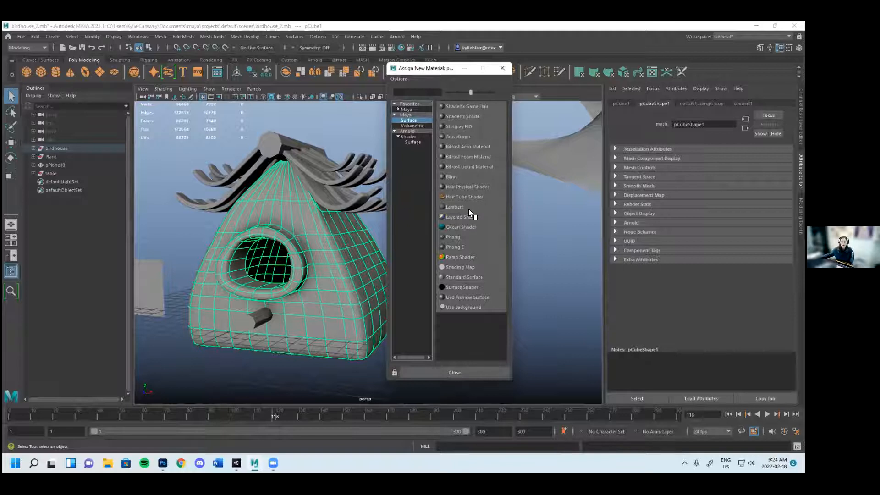
pyautogui.click(455, 207)
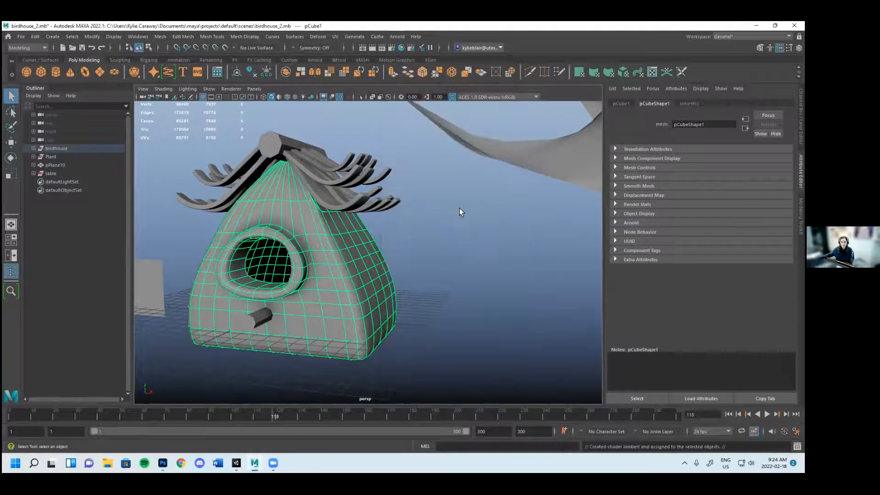
pyautogui.scroll(-3, 352, 282)
pyautogui.scroll(3, 353, 283)
pyautogui.scroll(-3, 332, 273)
pyautogui.scroll(3, 351, 270)
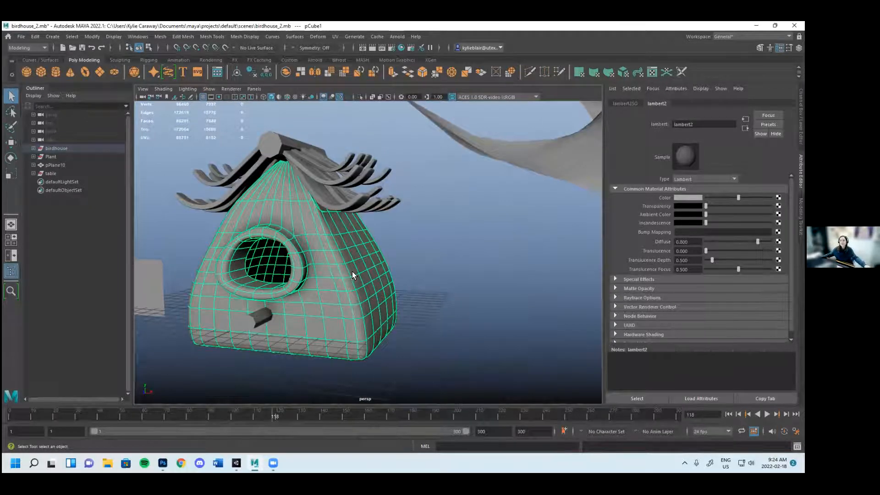
# Select the draped cloth and switch to the Rendering menu set
pyautogui.keyDown('alt'); pyautogui.moveTo(428, 264); pyautogui.dragTo(537, 254); pyautogui.keyUp('alt')
pyautogui.scroll(-2, 378, 270)
pyautogui.scroll(2, 381, 266)
pyautogui.scroll(-3, 414, 273)
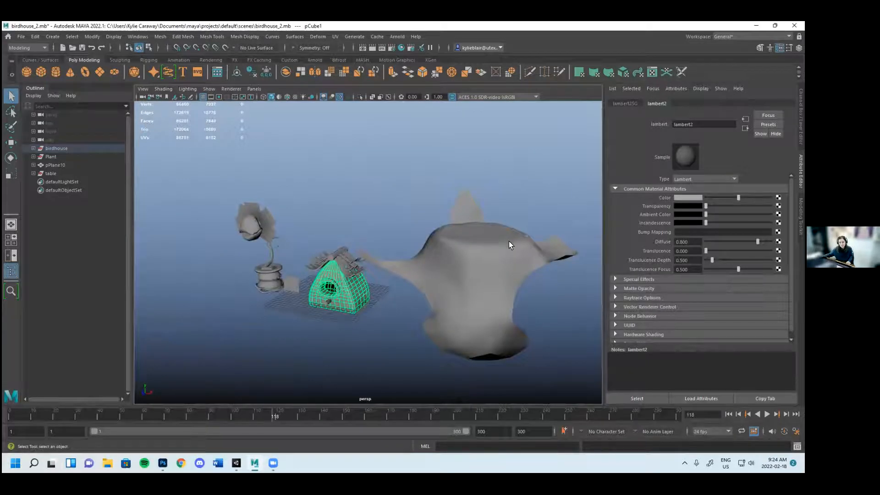
pyautogui.click(509, 241)
pyautogui.click(27, 48)
pyautogui.click(32, 91)
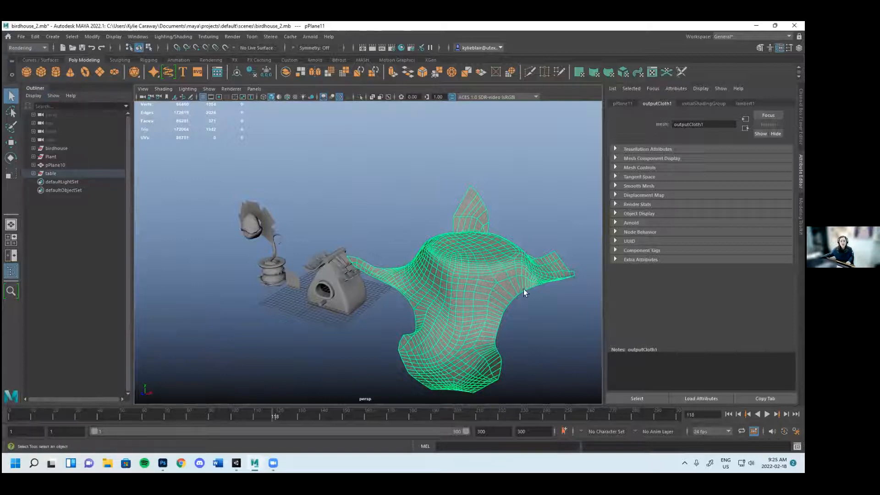
pyautogui.scroll(-2, 570, 290)
pyautogui.keyDown('alt'); pyautogui.moveTo(419, 271); pyautogui.dragTo(422, 251); pyautogui.keyUp('alt')
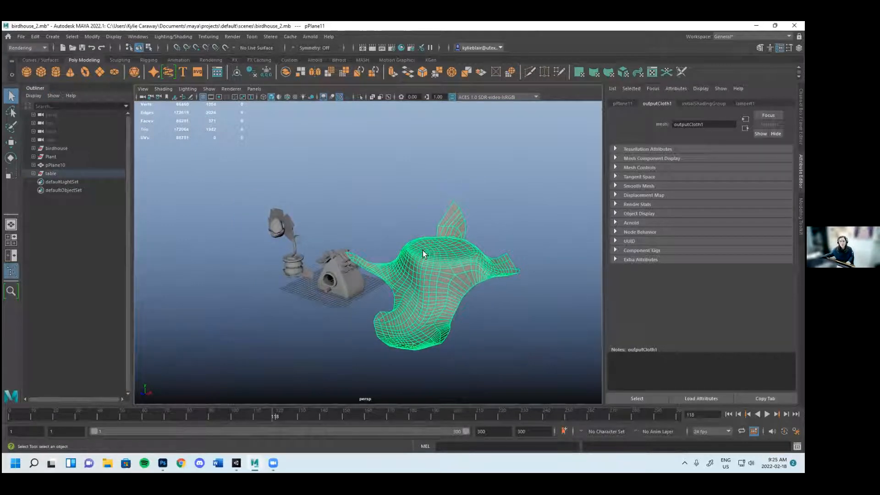
# Switch to the FX menu set while keeping the draped cloth selected
pyautogui.click(29, 37)
pyautogui.moveTo(135, 137)
pyautogui.click(183, 139)
pyautogui.keyDown('alt'); pyautogui.moveTo(497, 300); pyautogui.dragTo(506, 266); pyautogui.keyUp('alt')
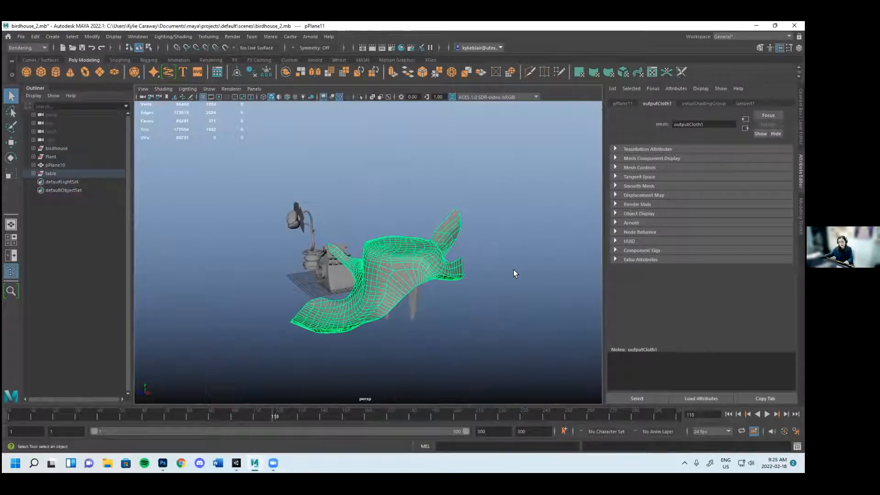
pyautogui.scroll(3, 513, 270)
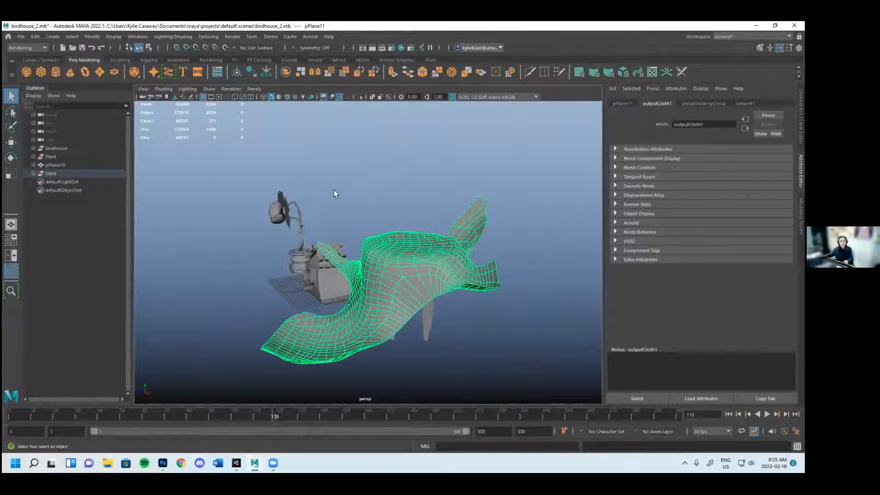
pyautogui.click(27, 48)
pyautogui.click(21, 80)
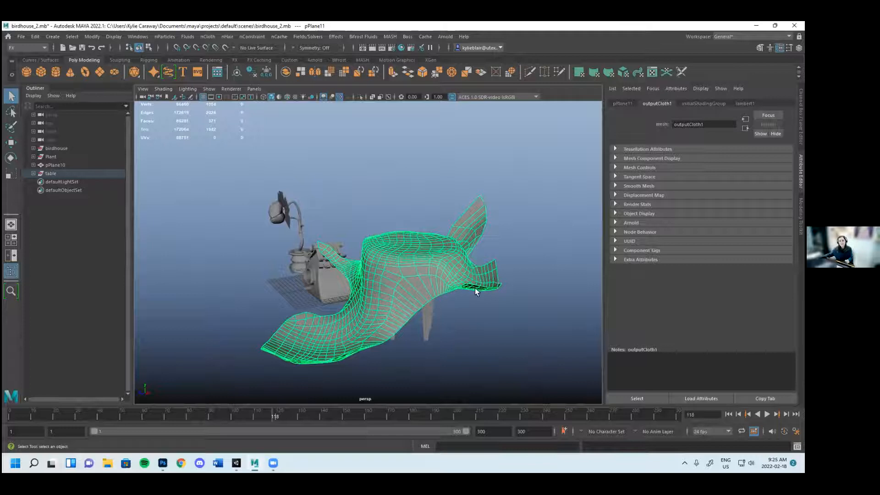
# Select the birdhouse body and show the attributes of its assigned Lambert material
pyautogui.keyDown('alt'); pyautogui.moveTo(420, 334); pyautogui.dragTo(504, 327); pyautogui.keyUp('alt')
pyautogui.scroll(3, 436, 315)
pyautogui.keyDown('alt'); pyautogui.moveTo(436, 311); pyautogui.dragTo(462, 313); pyautogui.keyUp('alt')
pyautogui.click(340, 309)
pyautogui.moveTo(354, 207); pyautogui.dragTo(369, 411, button='right')
pyautogui.scroll(-3, 320, 319)
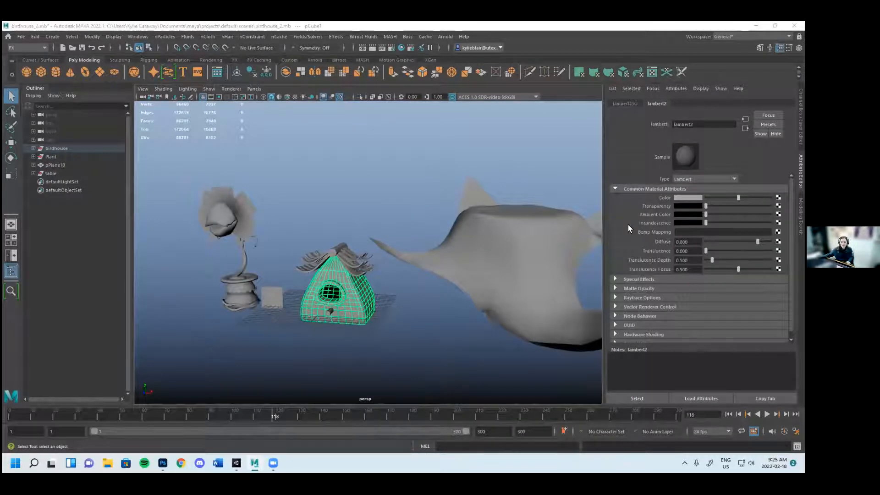
pyautogui.keyDown('alt'); pyautogui.moveTo(441, 313); pyautogui.dragTo(290, 250, button='middle'); pyautogui.keyUp('alt')
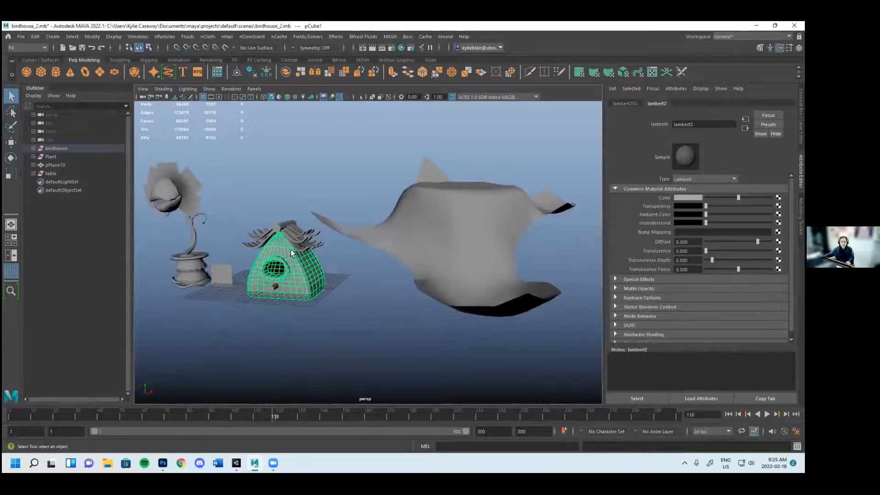
# Select the roof ridge and individual roof tiles of the birdhouse one after another
pyautogui.click(279, 226)
pyautogui.keyDown('alt'); pyautogui.moveTo(266, 206); pyautogui.dragTo(321, 228); pyautogui.keyUp('alt')
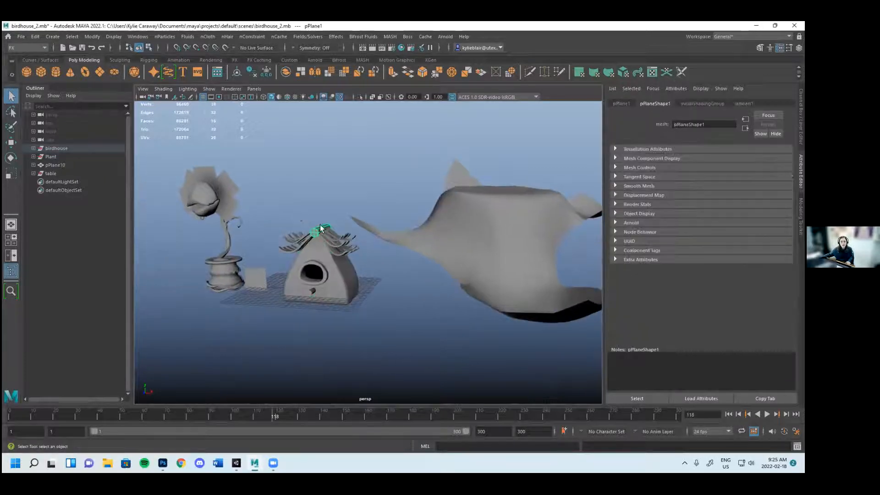
pyautogui.click(340, 238)
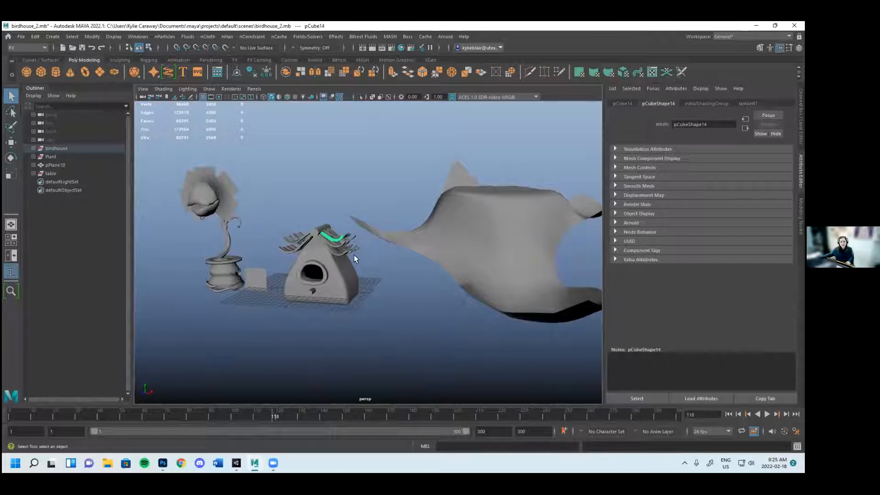
pyautogui.click(346, 243)
pyautogui.scroll(3, 373, 296)
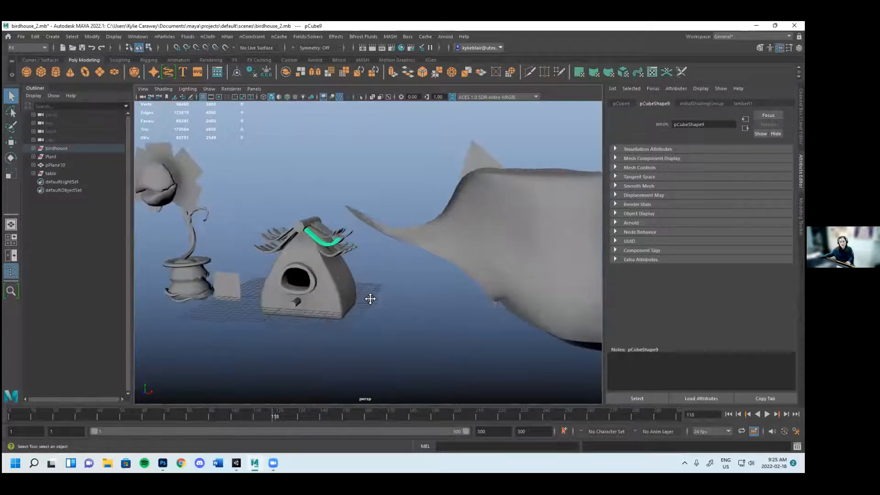
pyautogui.keyDown('alt'); pyautogui.moveTo(369, 299); pyautogui.dragTo(418, 298, button='middle'); pyautogui.keyUp('alt')
pyautogui.keyDown('alt'); pyautogui.moveTo(464, 274); pyautogui.dragTo(374, 294); pyautogui.keyUp('alt')
# Select the birdhouse body and set the Color of its Lambert material to orange
pyautogui.click(374, 294)
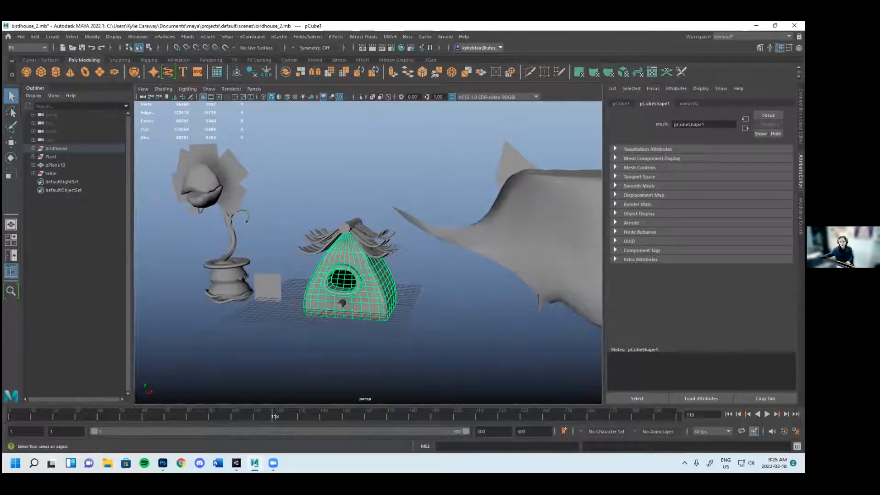
pyautogui.click(693, 104)
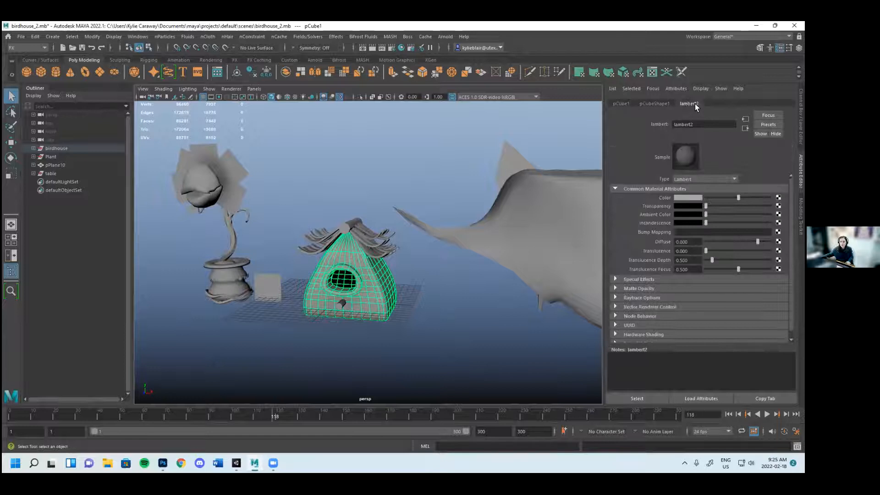
pyautogui.keyDown('alt'); pyautogui.moveTo(371, 314); pyautogui.dragTo(480, 317, button='right'); pyautogui.keyUp('alt')
pyautogui.keyDown('alt'); pyautogui.moveTo(480, 318); pyautogui.dragTo(467, 304); pyautogui.keyUp('alt')
pyautogui.moveTo(738, 197)
pyautogui.mouseDown()
pyautogui.moveTo(762, 198)
pyautogui.moveTo(737, 198)
pyautogui.mouseUp()
pyautogui.click(690, 198)
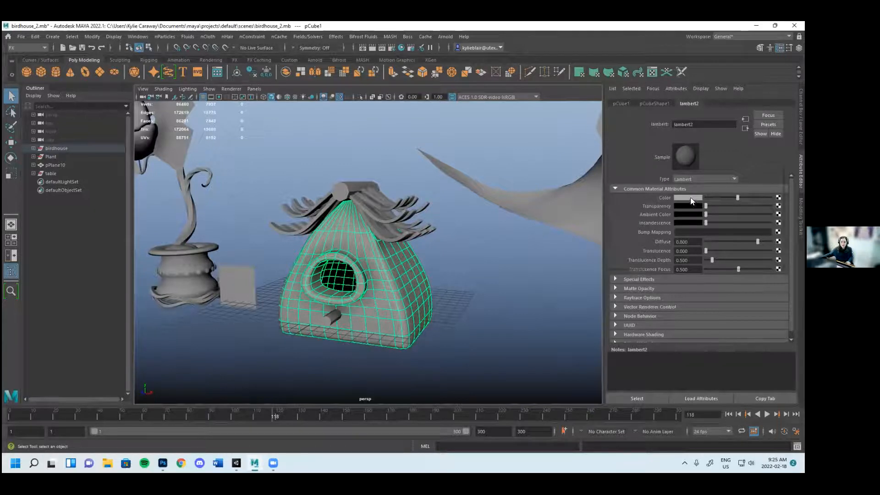
pyautogui.moveTo(699, 230)
pyautogui.mouseDown()
pyautogui.moveTo(668, 240)
pyautogui.moveTo(707, 218)
pyautogui.moveTo(708, 206)
pyautogui.moveTo(724, 206)
pyautogui.moveTo(697, 205)
pyautogui.moveTo(714, 205)
pyautogui.moveTo(703, 212)
pyautogui.moveTo(718, 224)
pyautogui.moveTo(698, 226)
pyautogui.mouseUp()
pyautogui.scroll(-1, 698, 225)
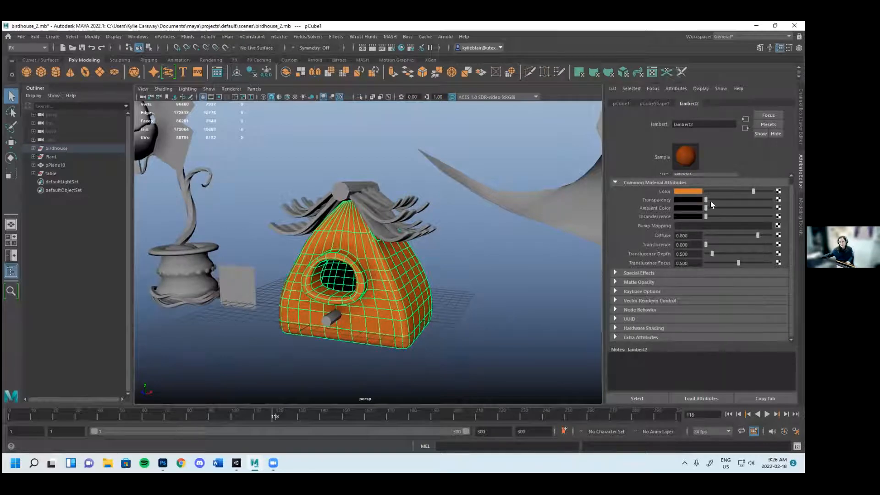
# Review the texture nodes available for the Lambert's Color, close the list without choosing one and view the birdhouse from behind
pyautogui.scroll(1, 701, 257)
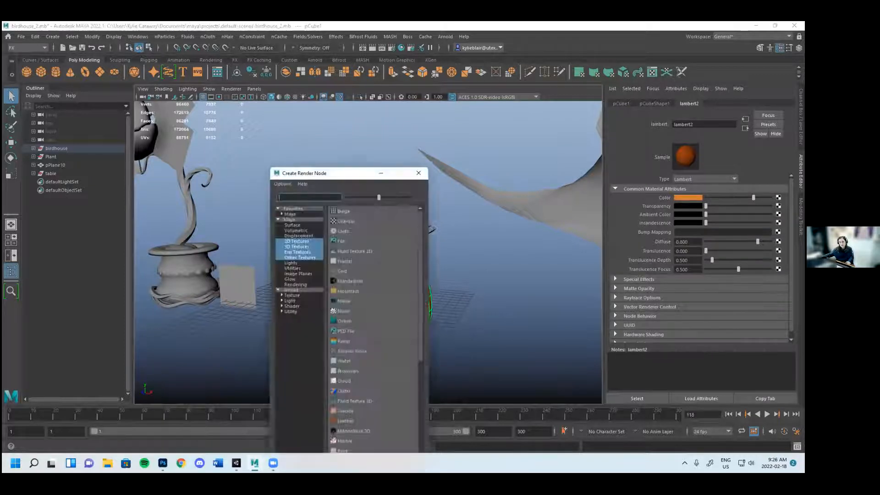
pyautogui.moveTo(360, 177); pyautogui.dragTo(506, 102)
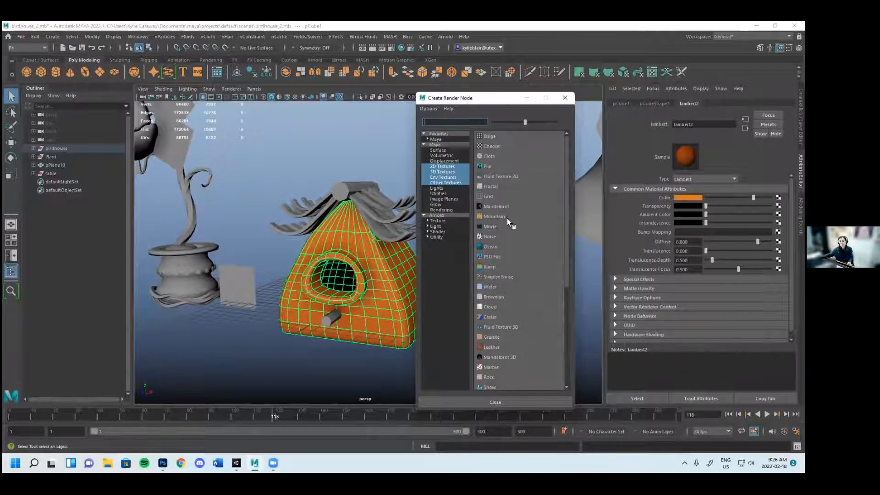
pyautogui.scroll(-1, 514, 312)
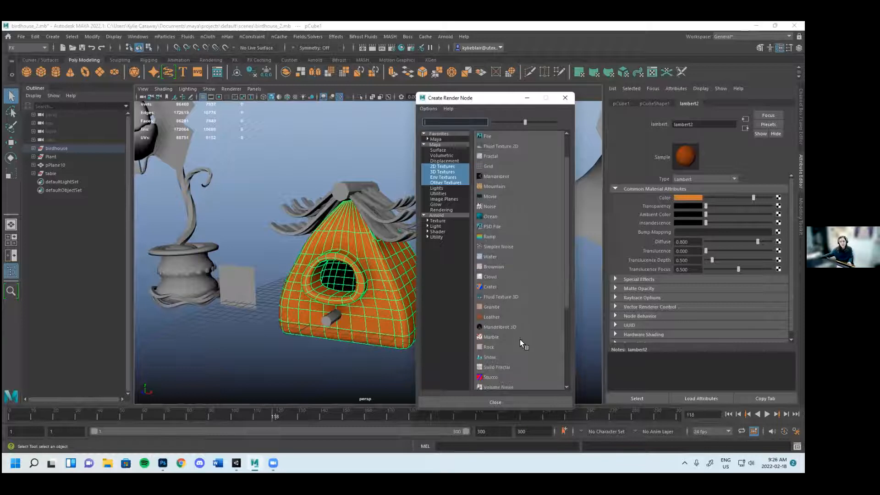
pyautogui.scroll(1, 495, 227)
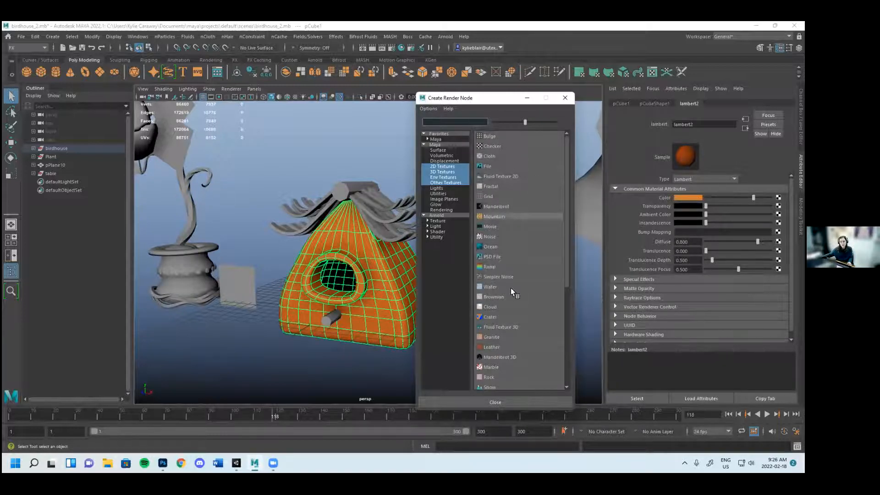
pyautogui.scroll(-3, 520, 349)
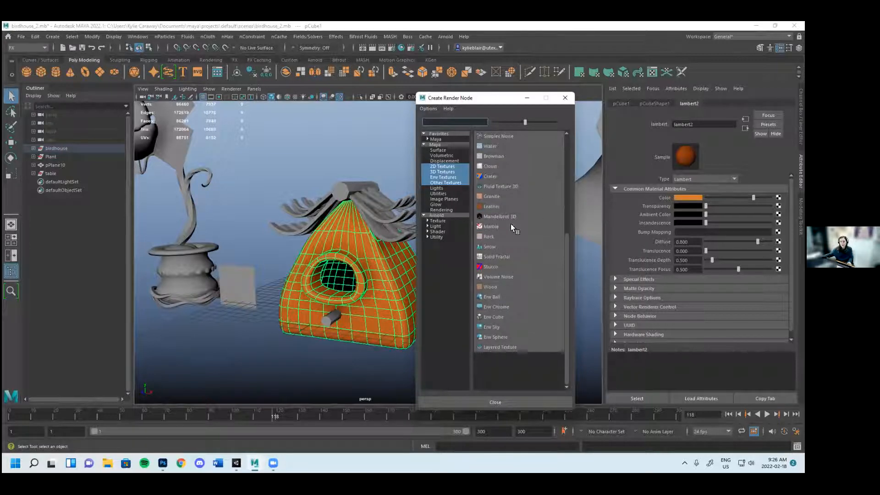
pyautogui.scroll(3, 504, 216)
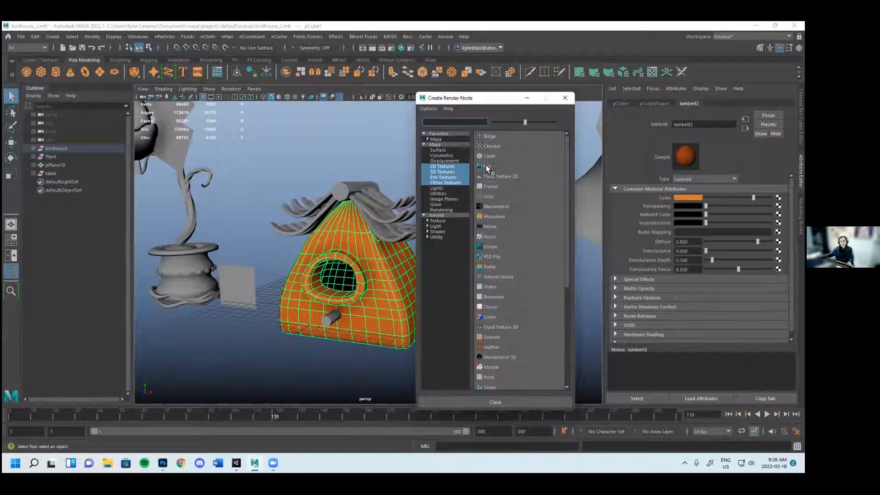
pyautogui.scroll(-1, 500, 224)
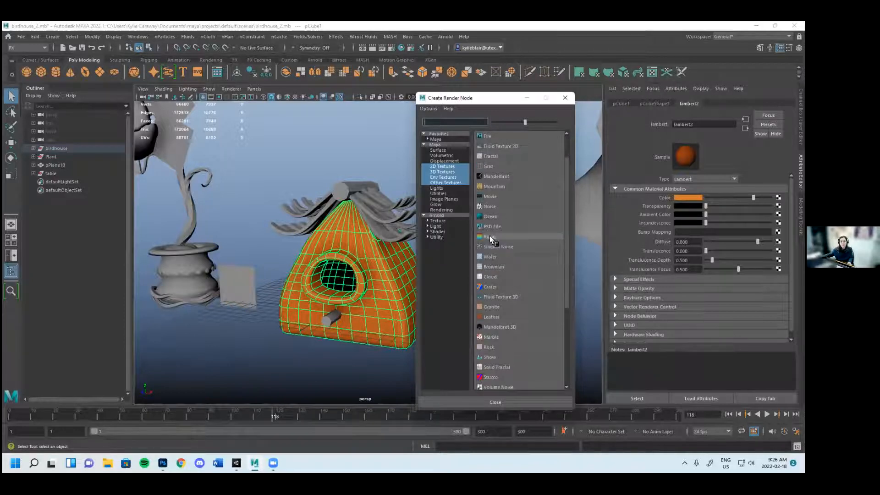
pyautogui.scroll(-1, 504, 239)
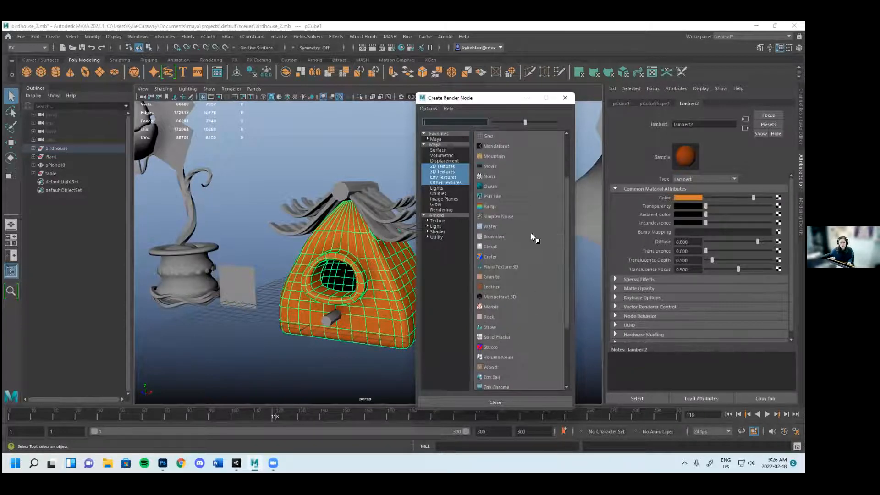
pyautogui.scroll(-2, 544, 221)
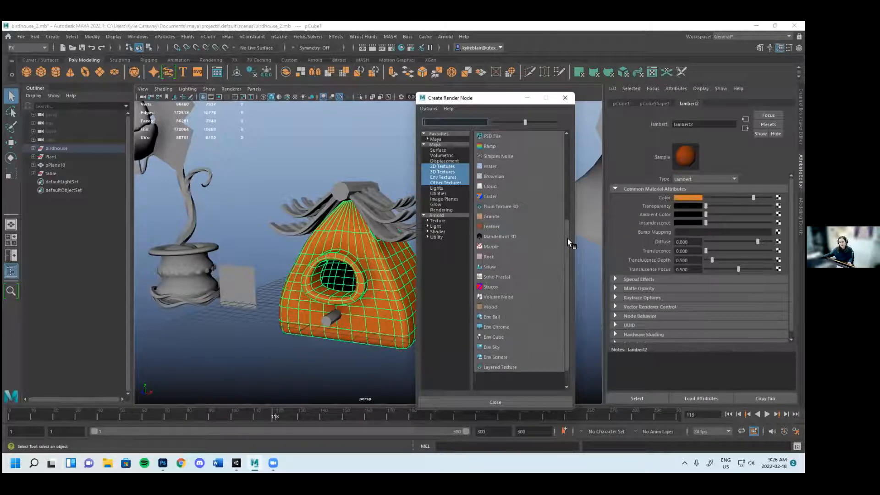
pyautogui.scroll(4, 567, 238)
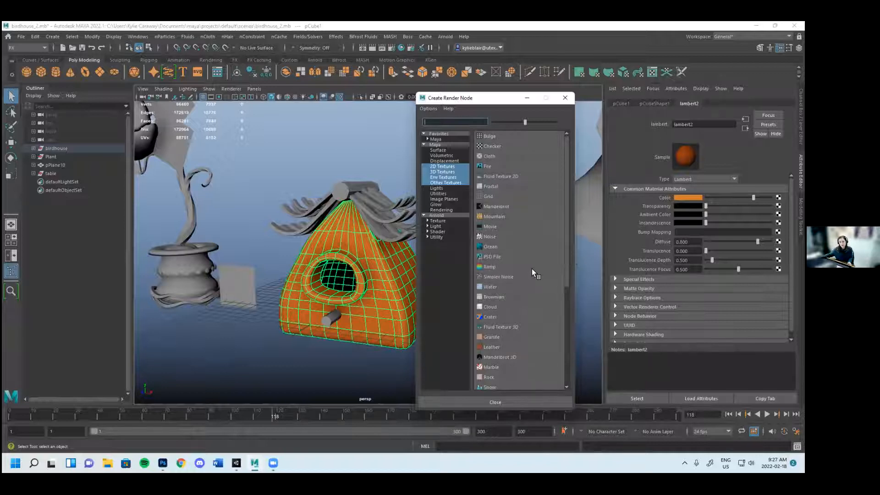
pyautogui.click(565, 97)
pyautogui.keyDown('alt'); pyautogui.moveTo(431, 291); pyautogui.dragTo(343, 224); pyautogui.keyUp('alt')
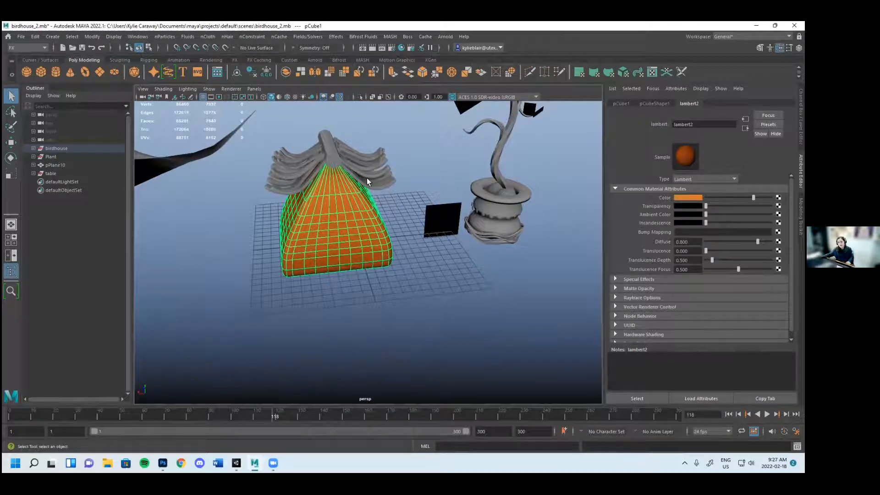
# Rename the birdhouse body's Lambert material as KC_birdhouse_orange
pyautogui.moveTo(377, 243)
pyautogui.keyDown('alt'); pyautogui.mouseDown()
pyautogui.moveTo(233, 242)
pyautogui.moveTo(380, 250)
pyautogui.mouseUp(); pyautogui.keyUp('alt')
pyautogui.click(690, 123)
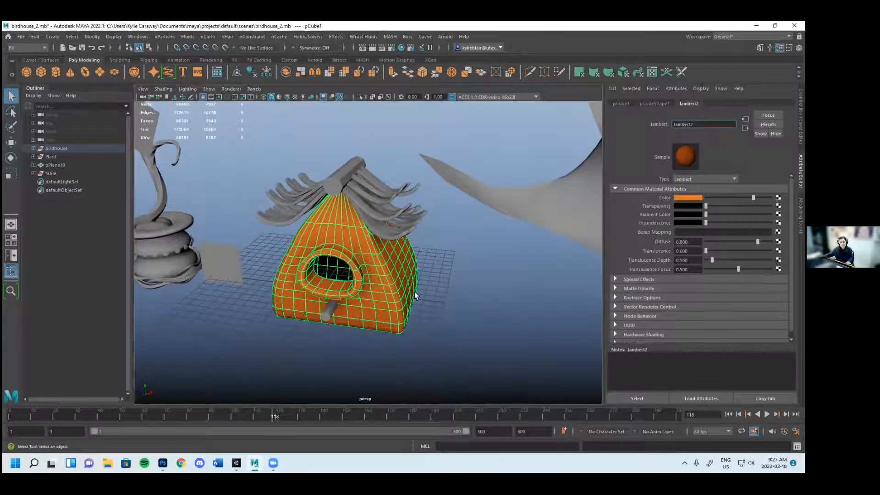
pyautogui.scroll(2, 381, 323)
pyautogui.keyDown('alt'); pyautogui.moveTo(380, 323); pyautogui.dragTo(443, 276); pyautogui.keyUp('alt')
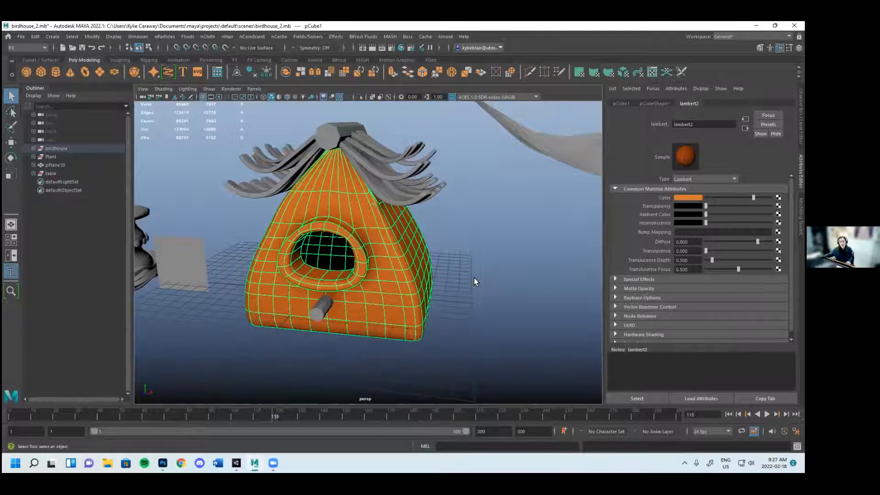
pyautogui.keyDown('alt'); pyautogui.moveTo(482, 277); pyautogui.dragTo(504, 282, button='middle'); pyautogui.keyUp('alt')
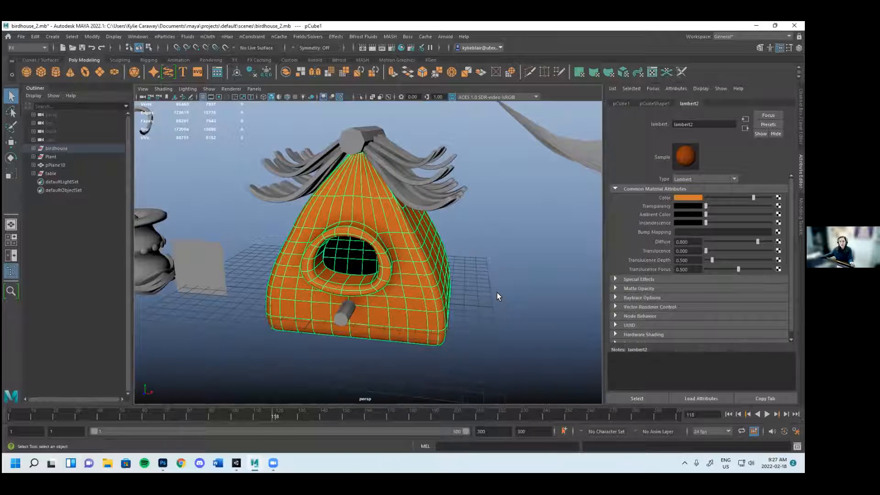
pyautogui.doubleClick(690, 129)
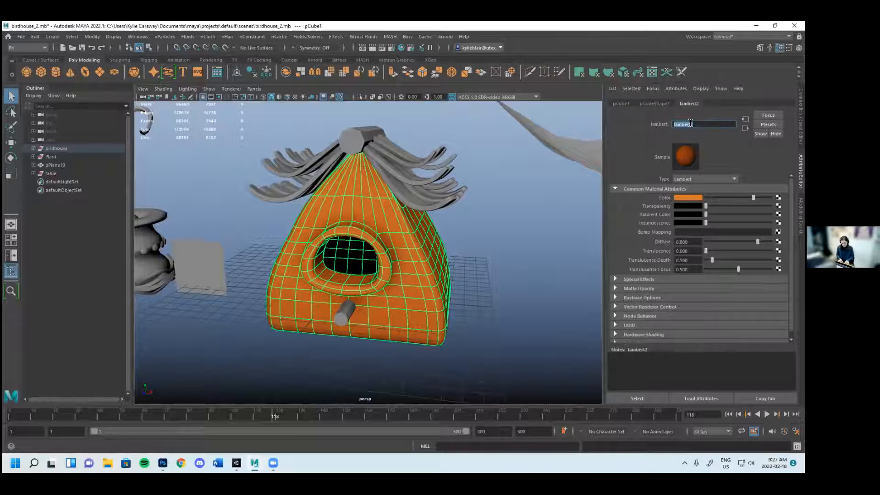
pyautogui.write('KC_birdhouse')
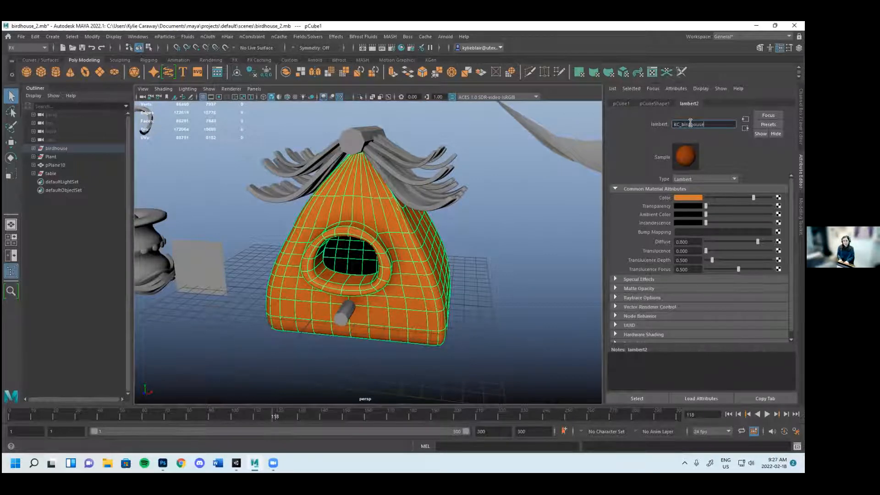
pyautogui.write('_orange')
pyautogui.press('Return')
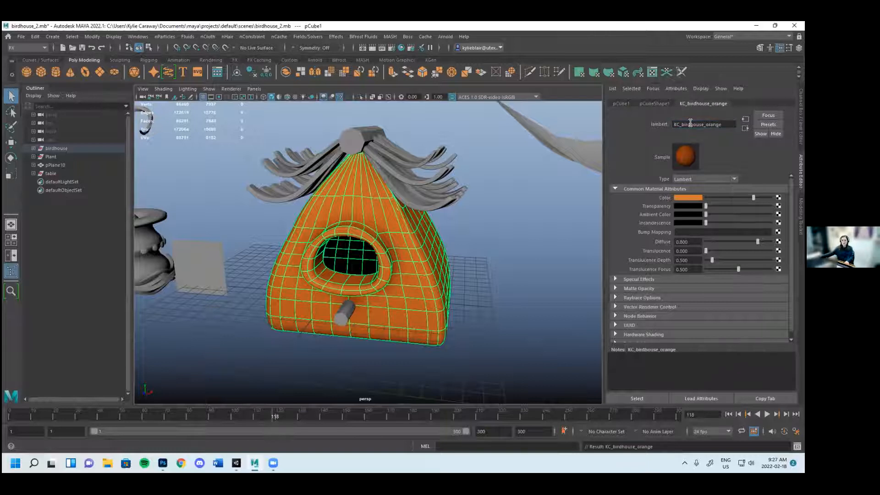
# Select the perch below the entrance hole and list the Maya Surface materials that can be assigned as a new material
pyautogui.keyDown('alt'); pyautogui.moveTo(493, 309); pyautogui.dragTo(399, 217); pyautogui.keyUp('alt')
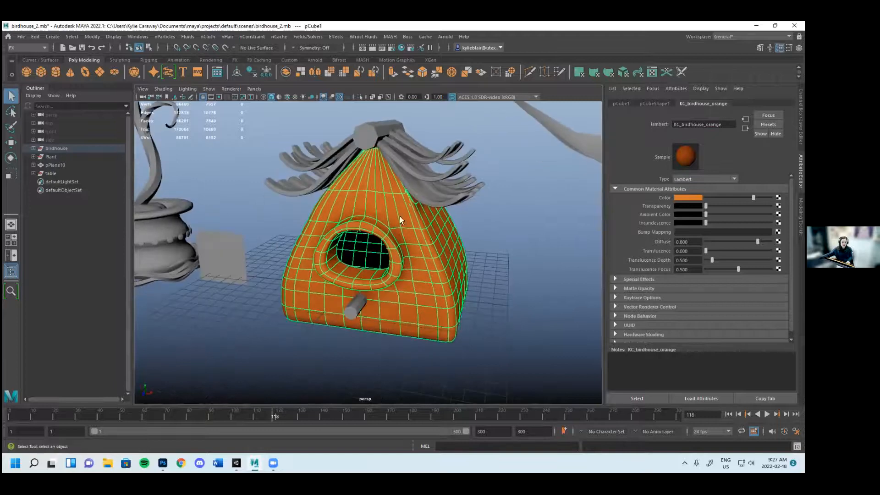
pyautogui.click(357, 133)
pyautogui.click(356, 306)
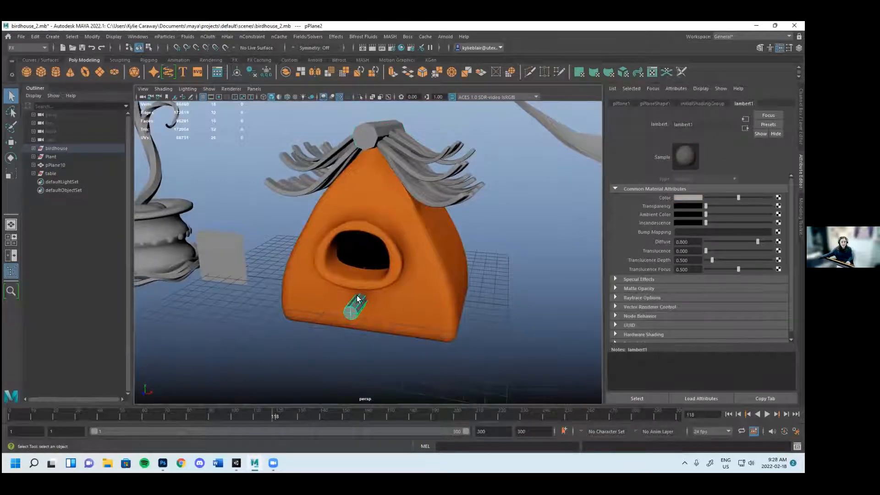
pyautogui.moveTo(356, 303); pyautogui.dragTo(358, 420, button='right')
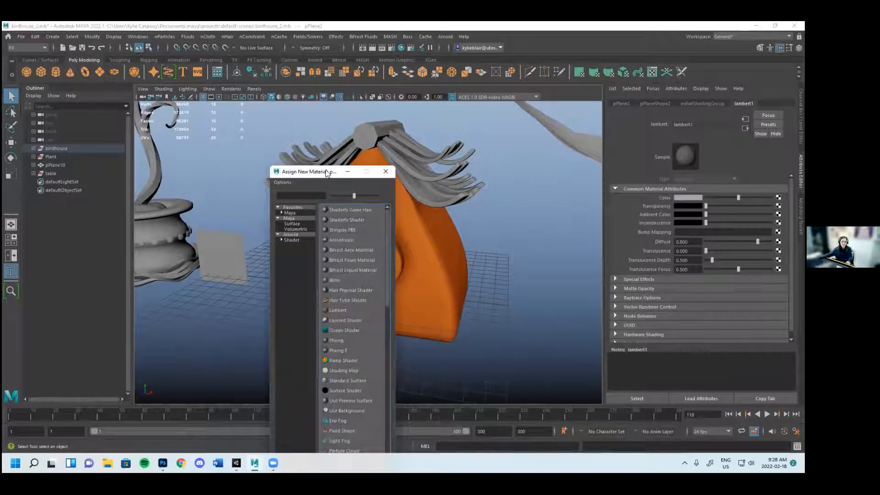
pyautogui.moveTo(325, 172); pyautogui.dragTo(316, 109)
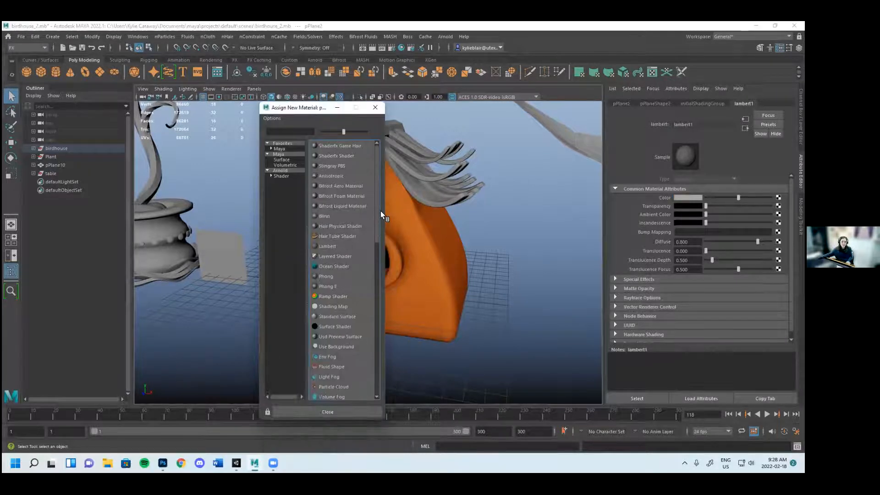
pyautogui.click(289, 159)
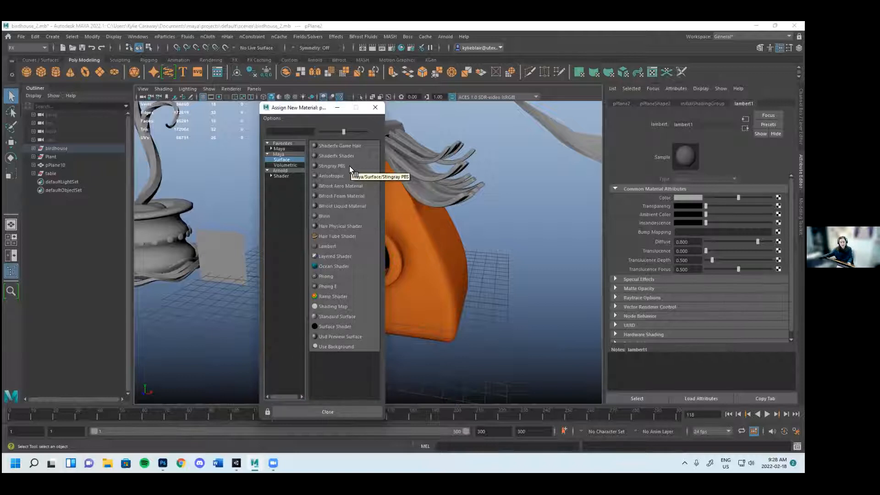
# Switch to File Explorer, open the inner cheap-plywood1-bl texture folder and view its albedo, ao and Height images
pyautogui.click(107, 463)
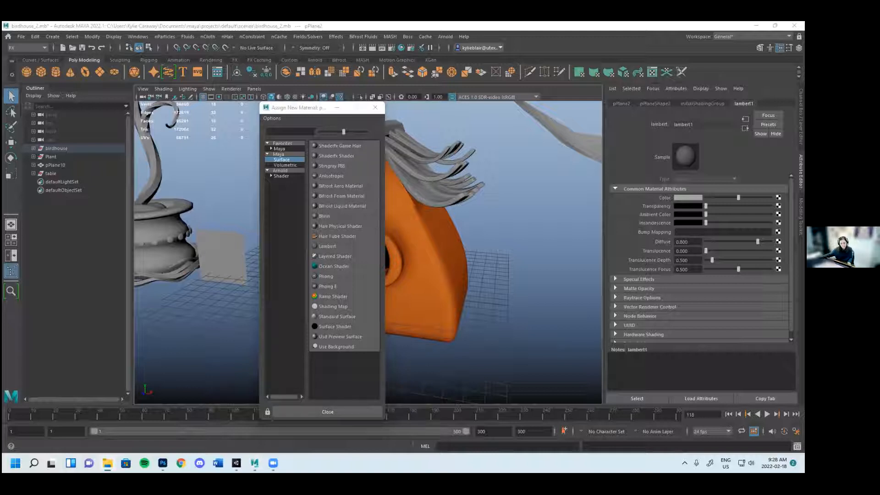
pyautogui.hotkey('alt', 'Tab')
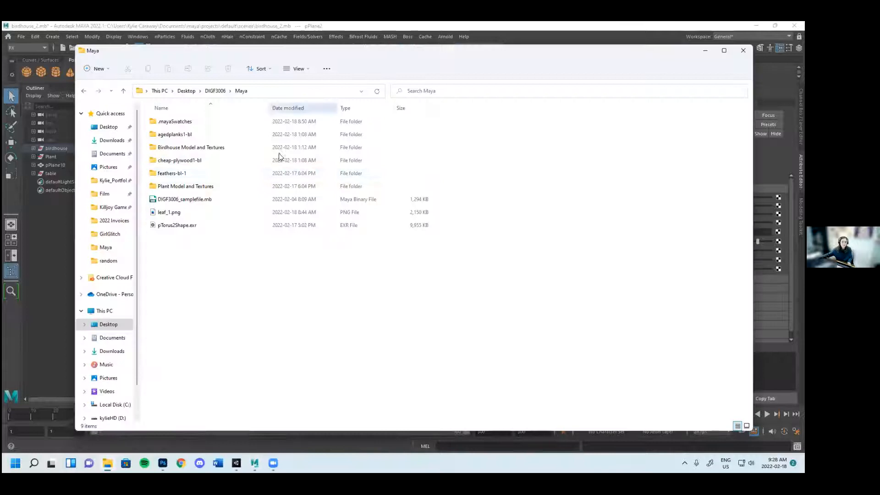
pyautogui.doubleClick(189, 163)
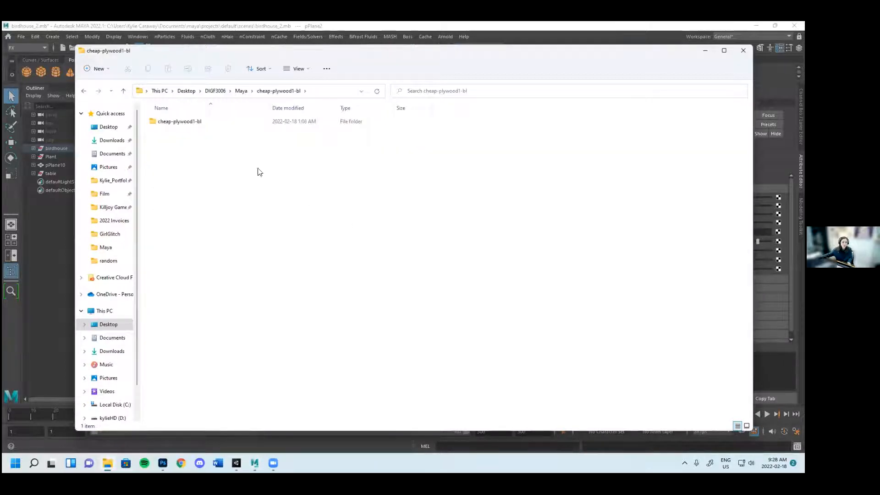
pyautogui.doubleClick(199, 123)
pyautogui.doubleClick(172, 145)
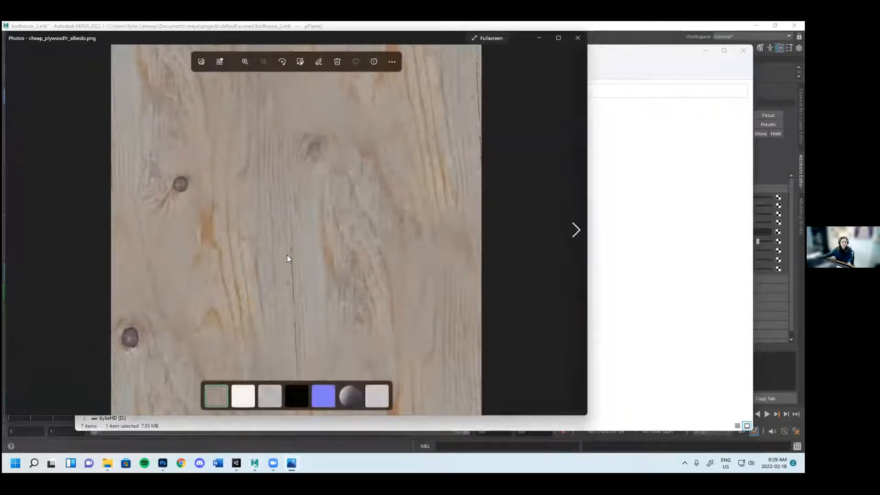
pyautogui.click(577, 38)
pyautogui.doubleClick(219, 132)
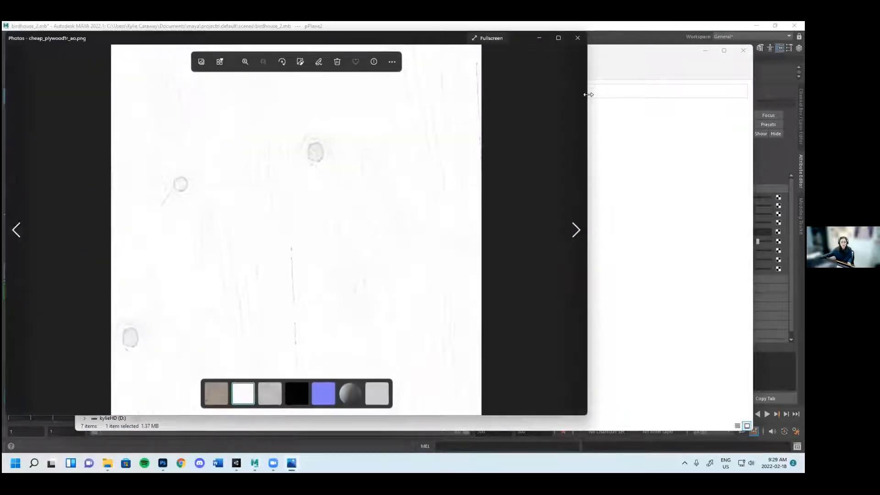
pyautogui.click(578, 39)
pyautogui.doubleClick(268, 131)
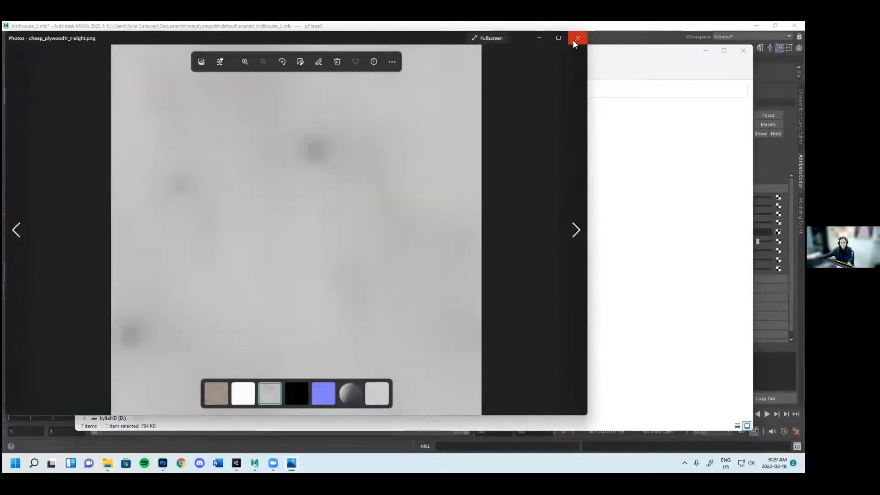
pyautogui.click(578, 39)
# View the plywood's Metallic map, Normal-ogl map and preview image, and close the texture folder
pyautogui.click(299, 121)
pyautogui.doubleClick(298, 119)
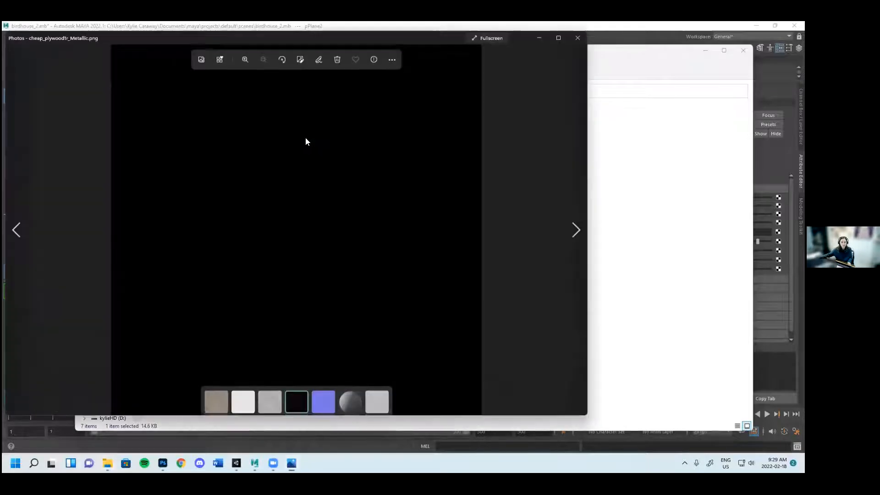
pyautogui.click(576, 38)
pyautogui.doubleClick(365, 126)
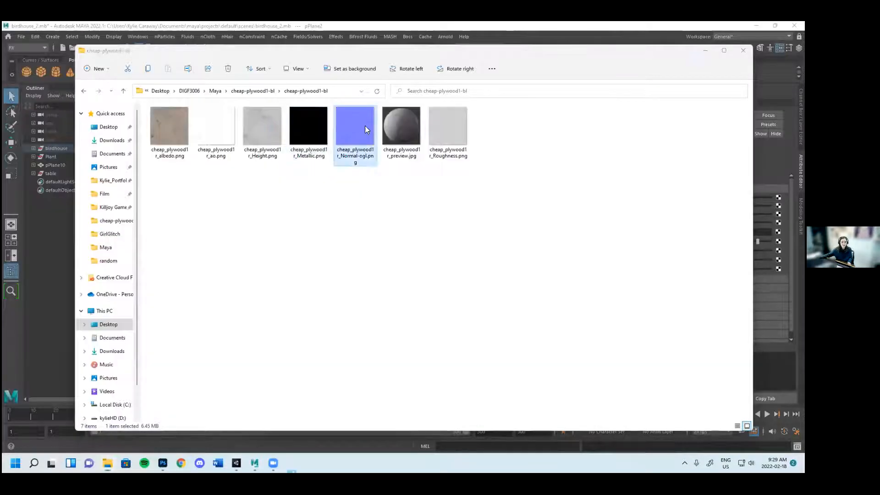
pyautogui.click(576, 39)
pyautogui.doubleClick(403, 124)
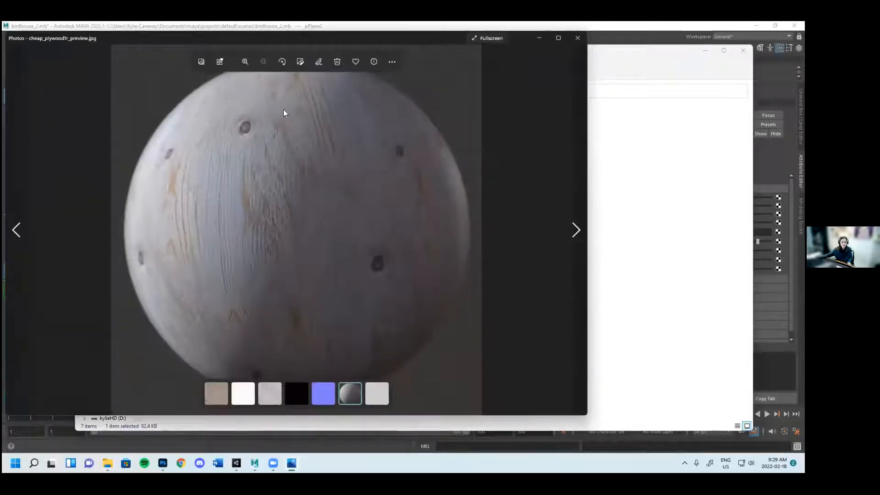
pyautogui.click(578, 37)
pyautogui.moveTo(579, 58); pyautogui.dragTo(572, 64)
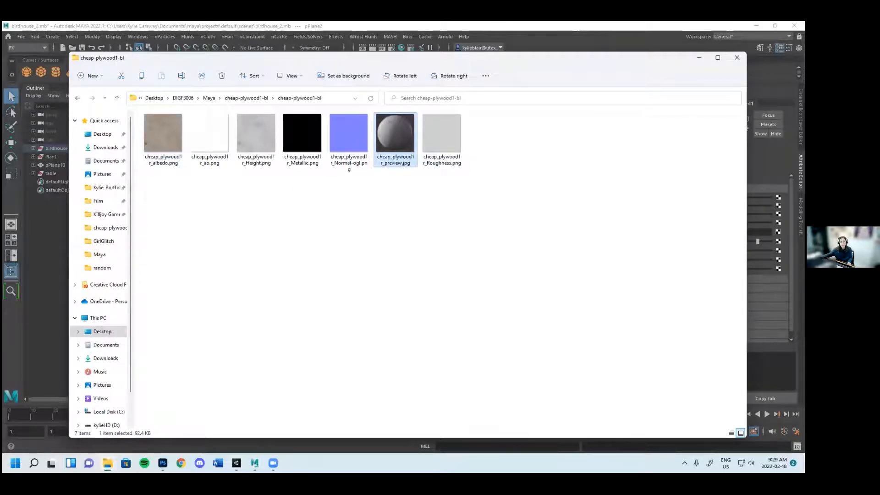
pyautogui.click(736, 57)
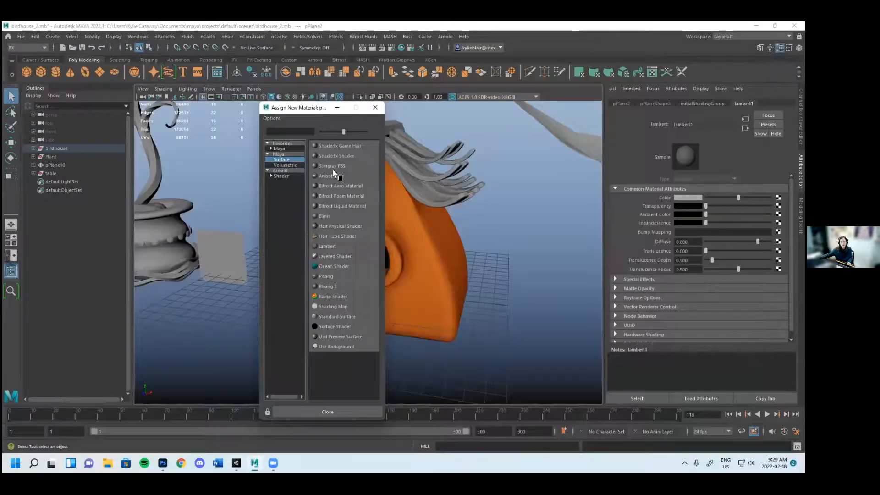
# Assign a new Blinn material to the perch on the birdhouse front
pyautogui.click(376, 107)
pyautogui.keyDown('alt'); pyautogui.moveTo(470, 303); pyautogui.dragTo(342, 292); pyautogui.keyUp('alt')
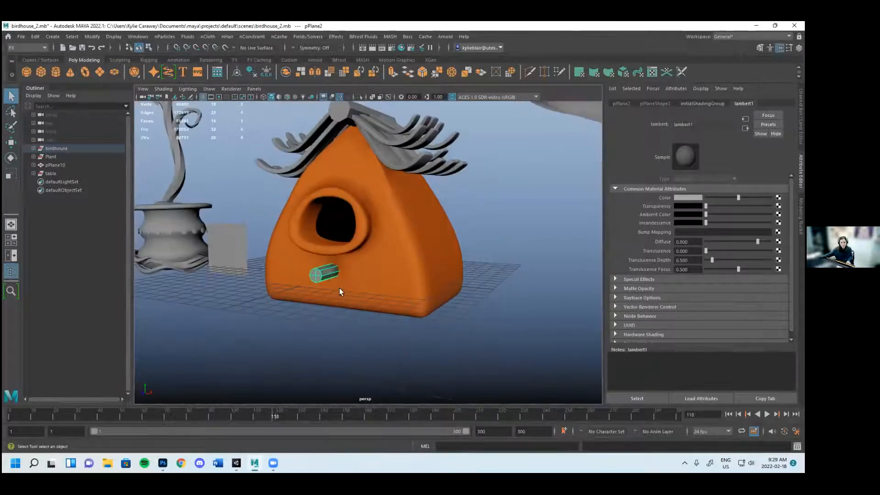
pyautogui.rightClick(318, 274)
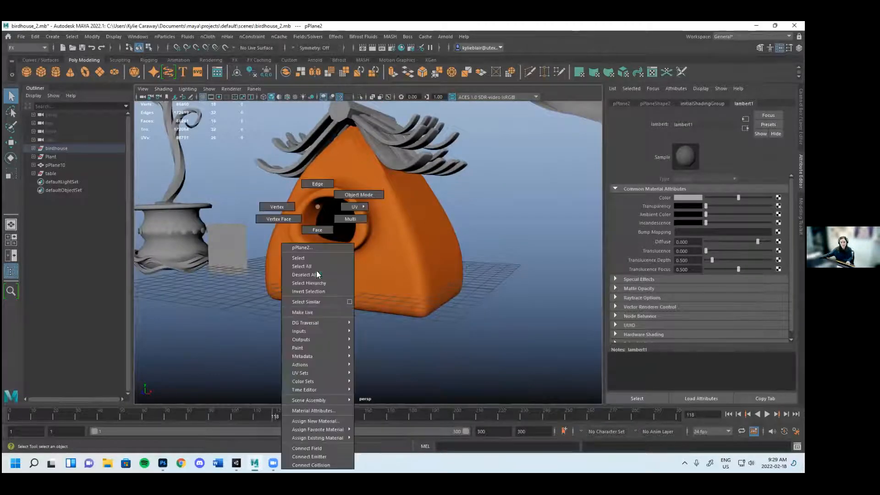
pyautogui.click(328, 420)
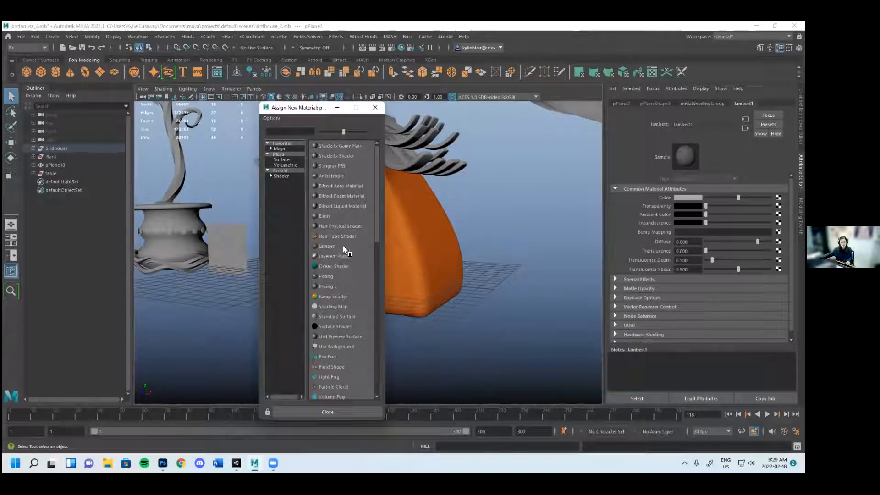
pyautogui.click(329, 216)
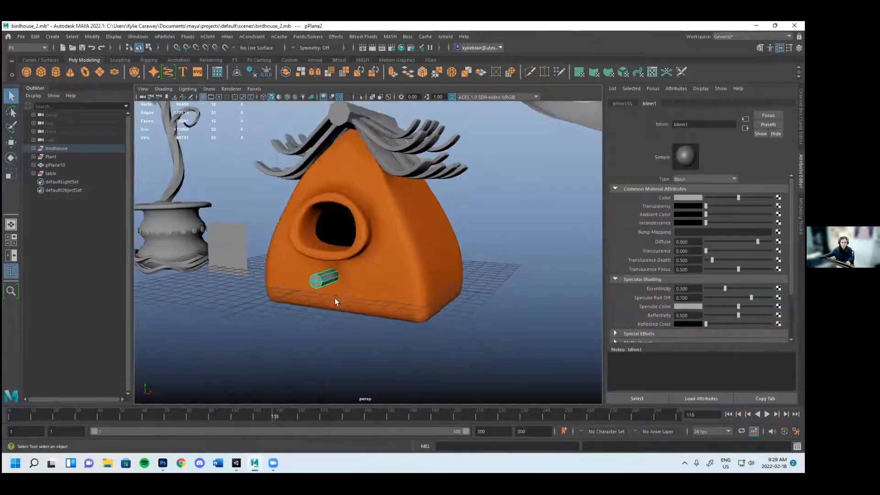
# Set the Color of the perch's Blinn material to magenta by lowering its green value
pyautogui.scroll(3, 335, 301)
pyautogui.click(691, 198)
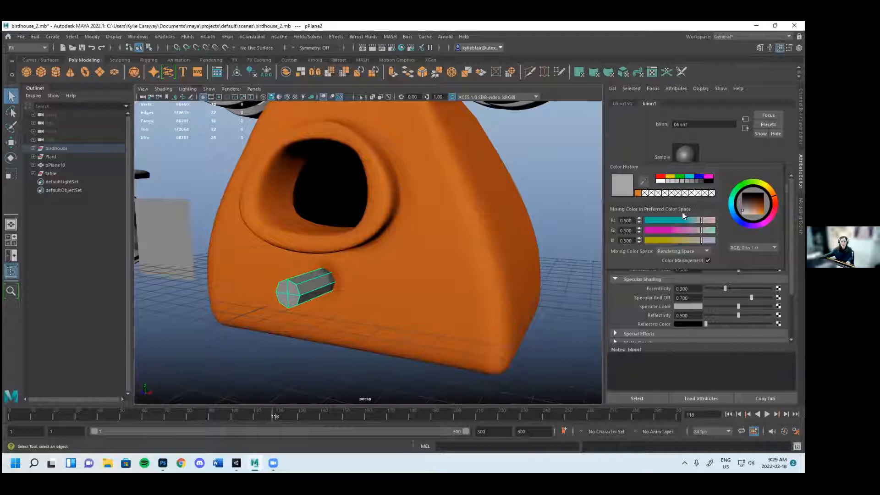
pyautogui.moveTo(688, 235); pyautogui.dragTo(670, 231)
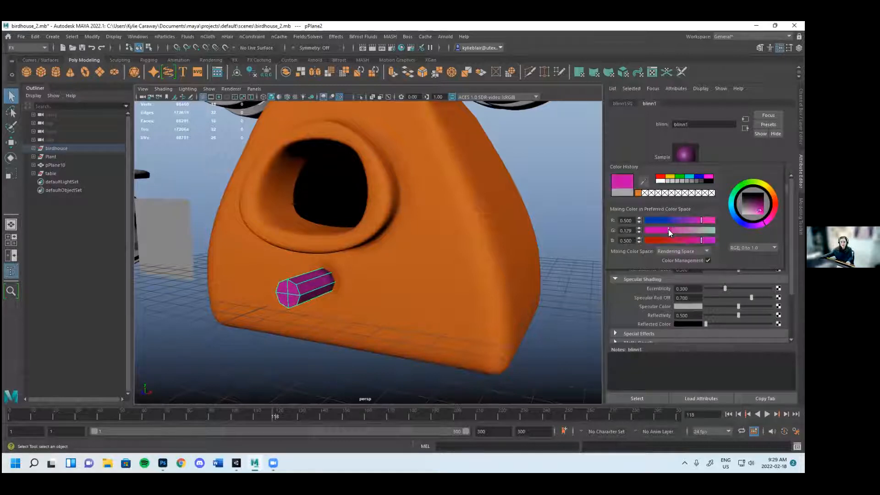
pyautogui.scroll(-3, 417, 263)
pyautogui.keyDown('alt'); pyautogui.moveTo(417, 260); pyautogui.dragTo(393, 282); pyautogui.keyUp('alt')
pyautogui.rightClick(400, 255)
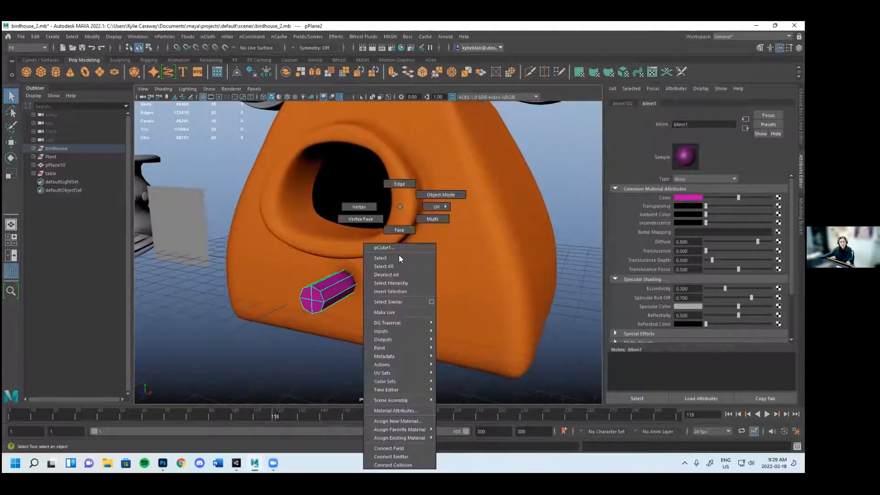
pyautogui.click(399, 230)
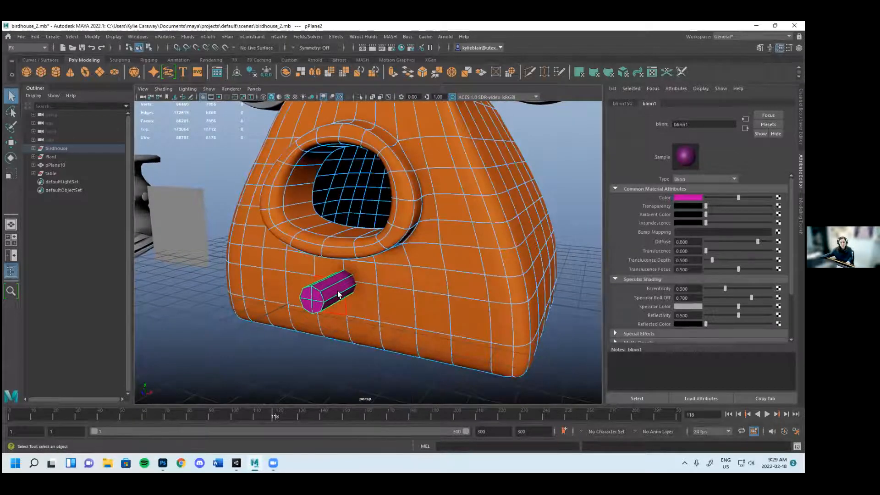
pyautogui.rightClick(392, 271)
pyautogui.click(422, 195)
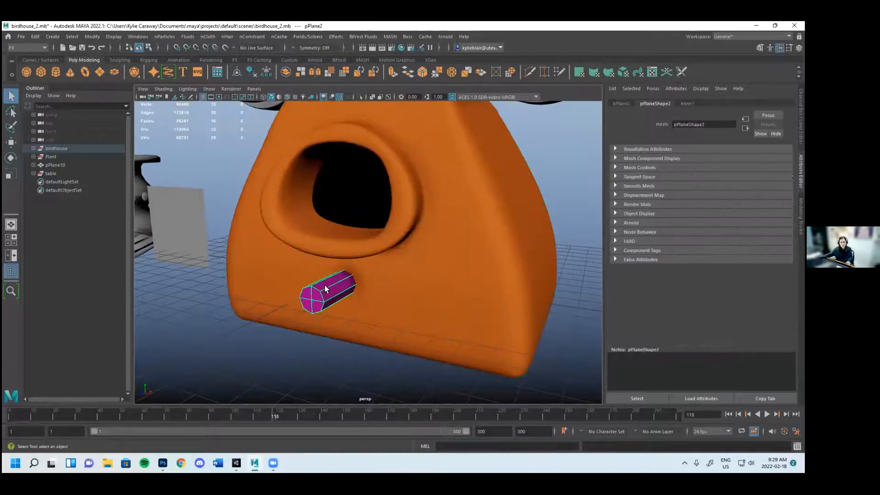
# Switch the perch to face selection and select the faces of its front end cap
pyautogui.rightClick(326, 207)
pyautogui.moveTo(326, 221); pyautogui.dragTo(324, 230, button='right')
pyautogui.keyDown('alt'); pyautogui.moveTo(333, 298); pyautogui.dragTo(390, 266); pyautogui.keyUp('alt')
pyautogui.click(363, 258)
pyautogui.click(389, 263)
pyautogui.keyDown('shift'); pyautogui.click(397, 262); pyautogui.keyUp('shift')
pyautogui.keyDown('shift'); pyautogui.click(395, 270); pyautogui.keyUp('shift')
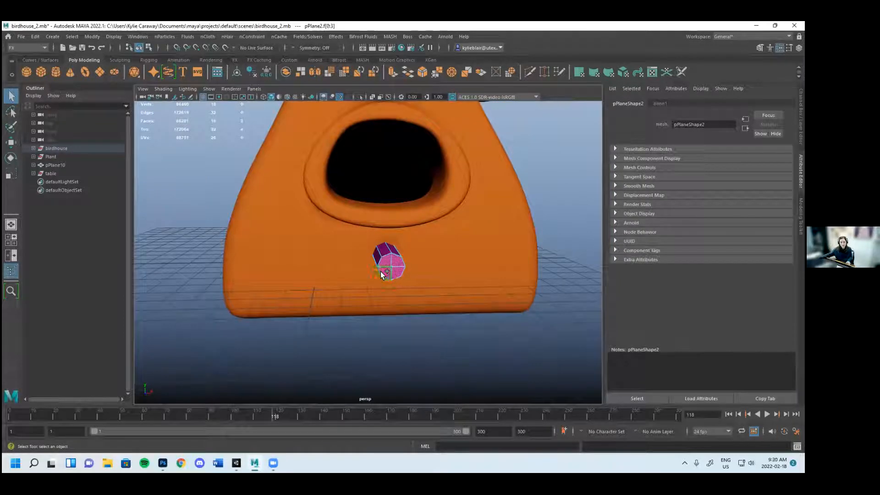
# Assign the existing orange birdhouse material to the selected perch end faces, return to object mode and clear the selection
pyautogui.moveTo(393, 260); pyautogui.dragTo(483, 422, button='right')
pyautogui.keyDown('alt'); pyautogui.moveTo(487, 329); pyautogui.dragTo(307, 275); pyautogui.keyUp('alt')
pyautogui.moveTo(267, 258); pyautogui.dragTo(299, 193, button='right')
pyautogui.keyDown('alt'); pyautogui.moveTo(444, 314); pyautogui.dragTo(339, 269, button='right'); pyautogui.keyUp('alt')
pyautogui.click(251, 243)
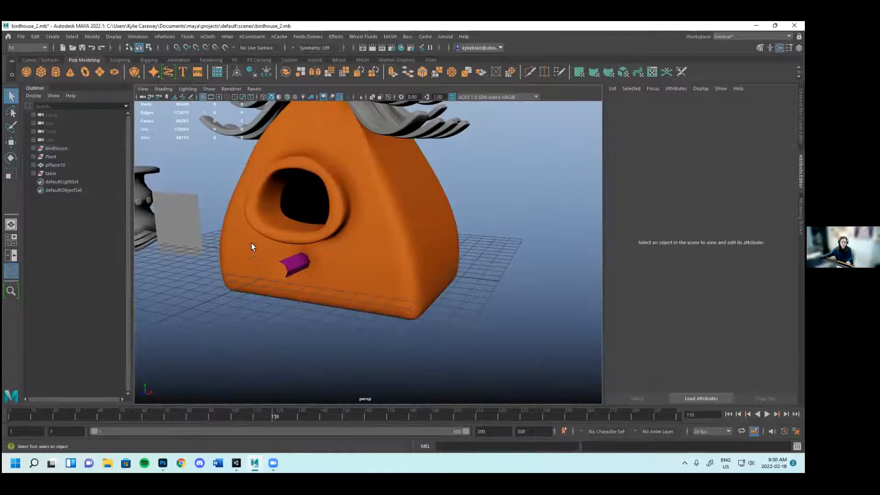
pyautogui.keyDown('alt'); pyautogui.moveTo(360, 174); pyautogui.dragTo(430, 265); pyautogui.keyUp('alt')
pyautogui.keyDown('alt'); pyautogui.moveTo(407, 305); pyautogui.dragTo(470, 305); pyautogui.keyUp('alt')
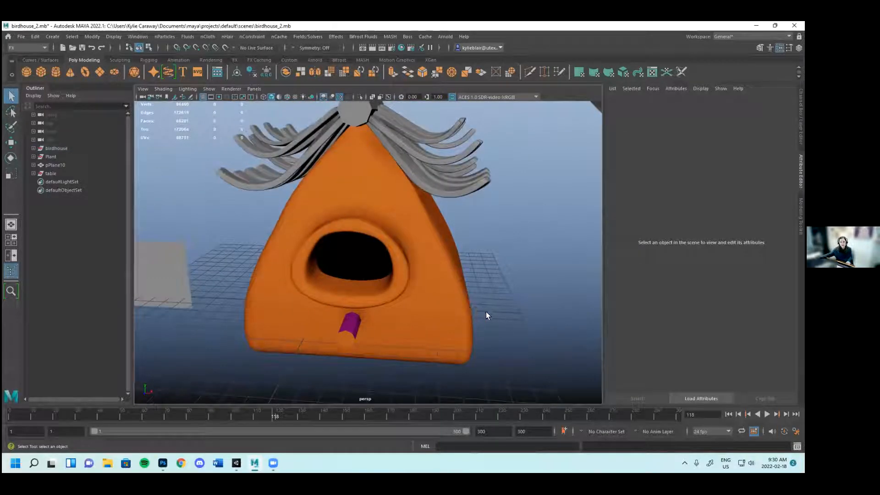
pyautogui.scroll(-2, 488, 316)
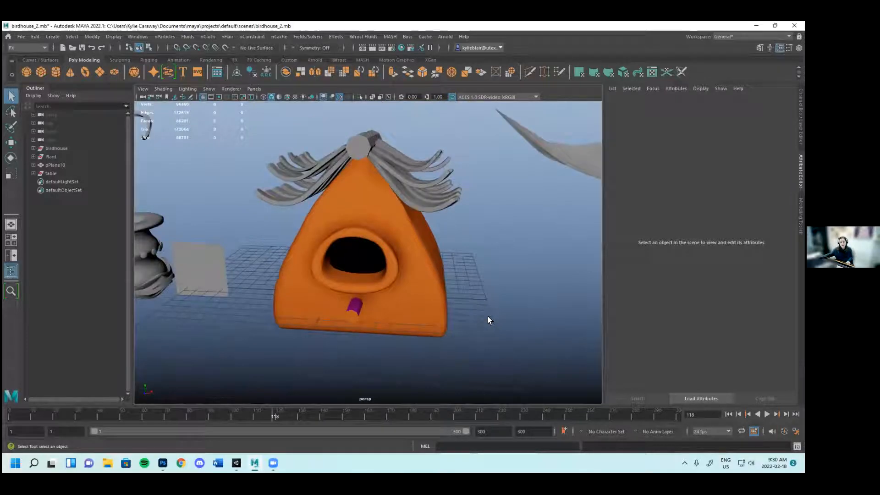
# Examine the orange birdhouse body, its entrance hole and the two-material perch from several angles and distances
pyautogui.keyDown('alt'); pyautogui.moveTo(487, 318); pyautogui.dragTo(466, 321); pyautogui.keyUp('alt')
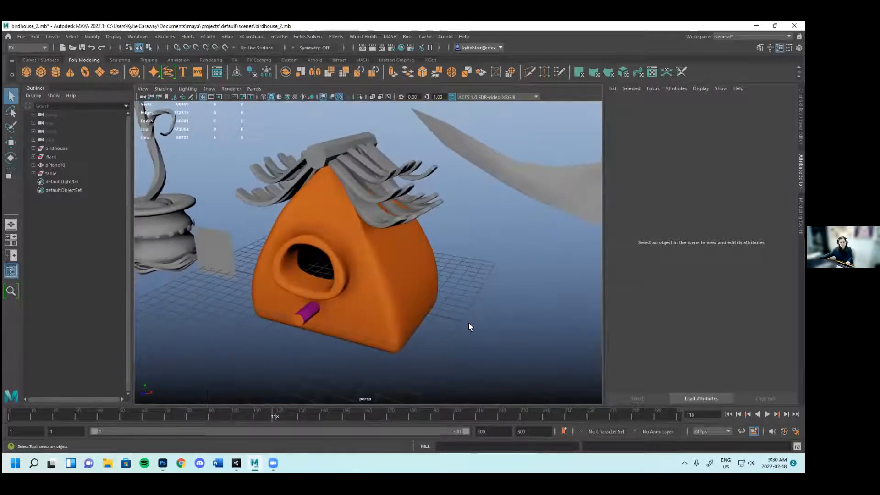
pyautogui.scroll(2, 314, 272)
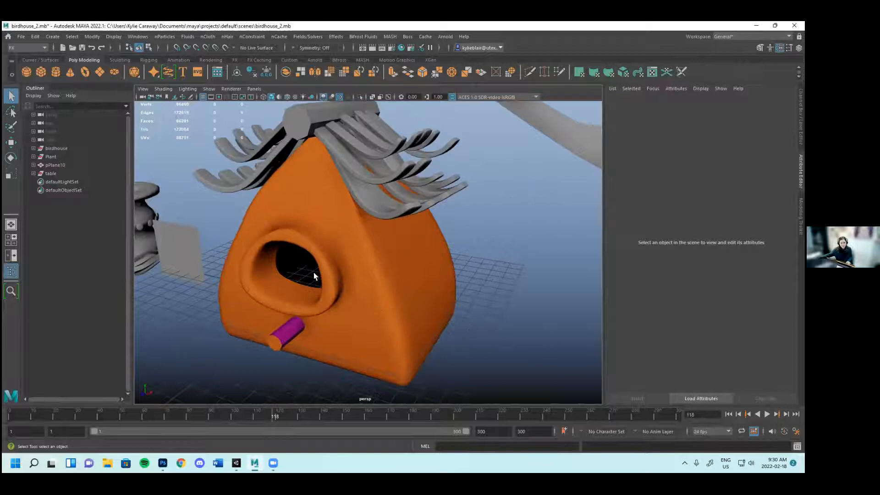
pyautogui.click(337, 324)
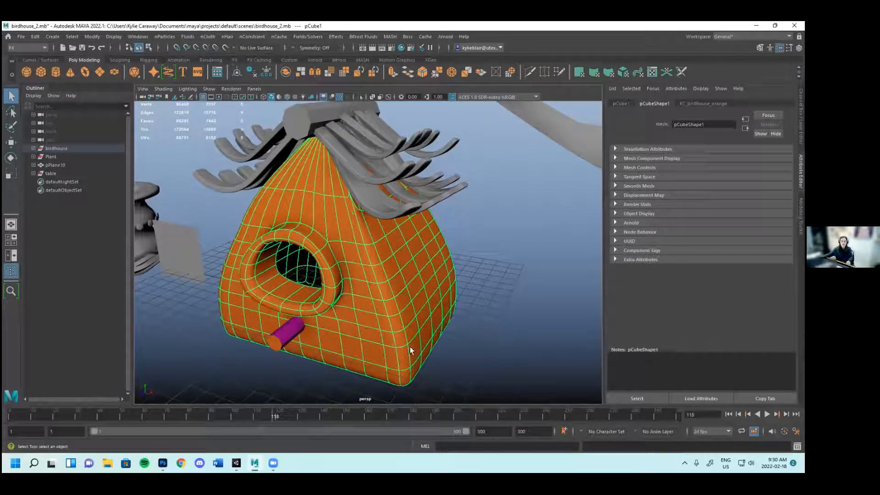
pyautogui.scroll(-2, 438, 347)
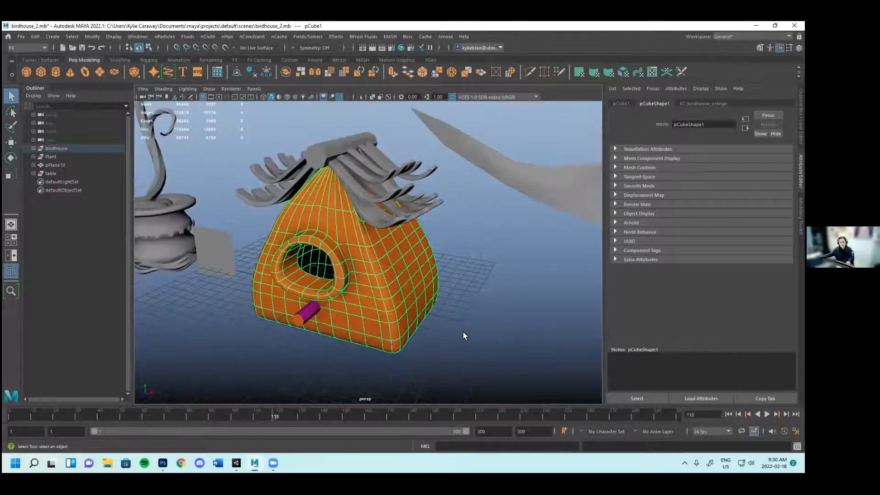
pyautogui.keyDown('alt'); pyautogui.moveTo(437, 339); pyautogui.dragTo(447, 336); pyautogui.keyUp('alt')
pyautogui.click(444, 335)
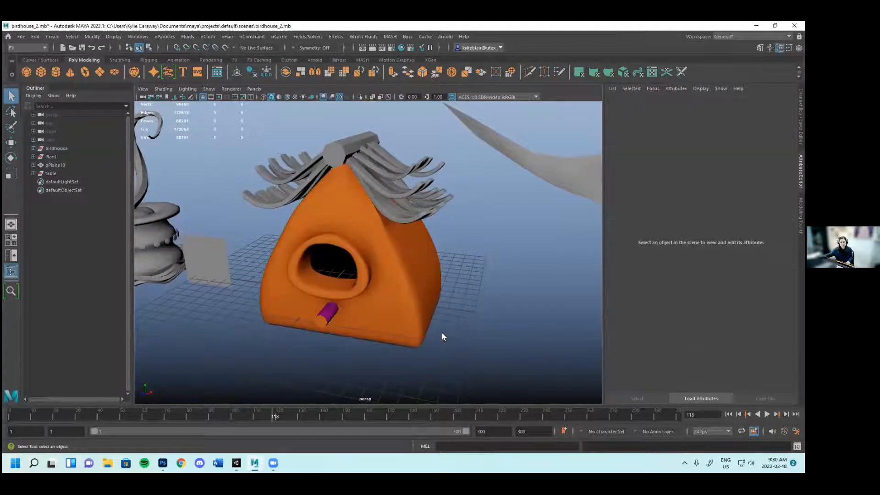
pyautogui.keyDown('alt'); pyautogui.moveTo(391, 239); pyautogui.dragTo(391, 288); pyautogui.keyUp('alt')
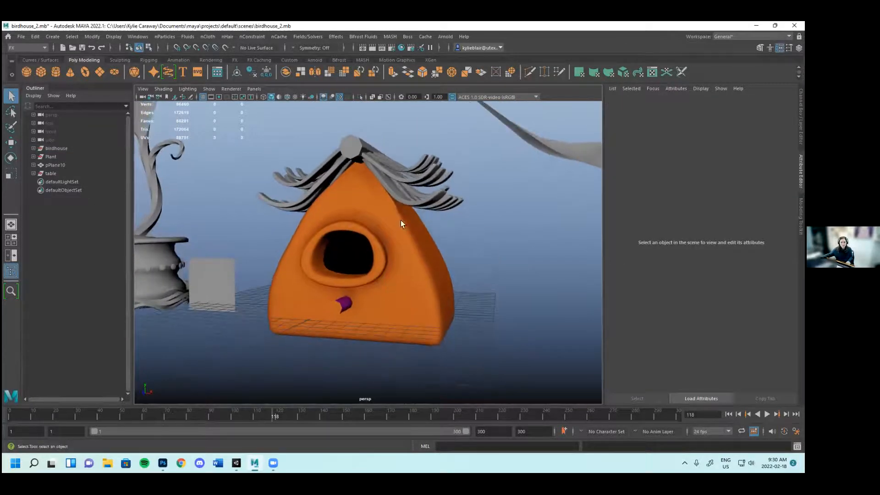
pyautogui.scroll(3, 400, 220)
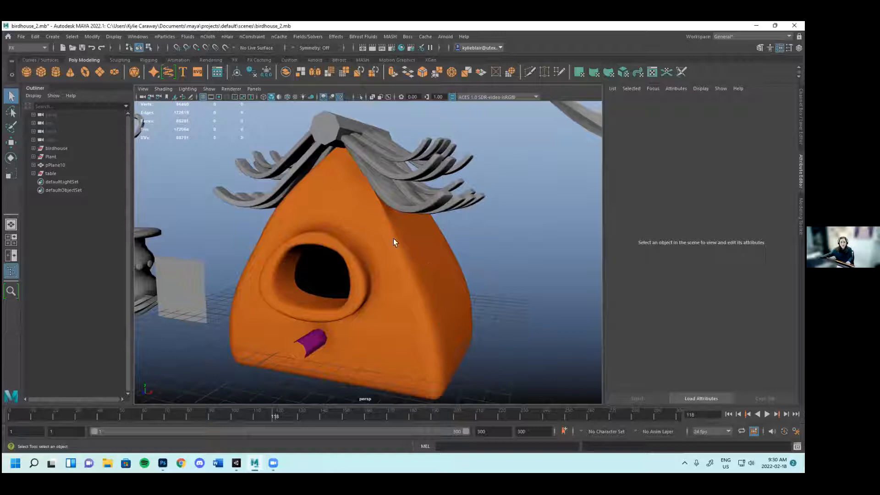
pyautogui.keyDown('alt'); pyautogui.moveTo(386, 325); pyautogui.dragTo(405, 302); pyautogui.keyUp('alt')
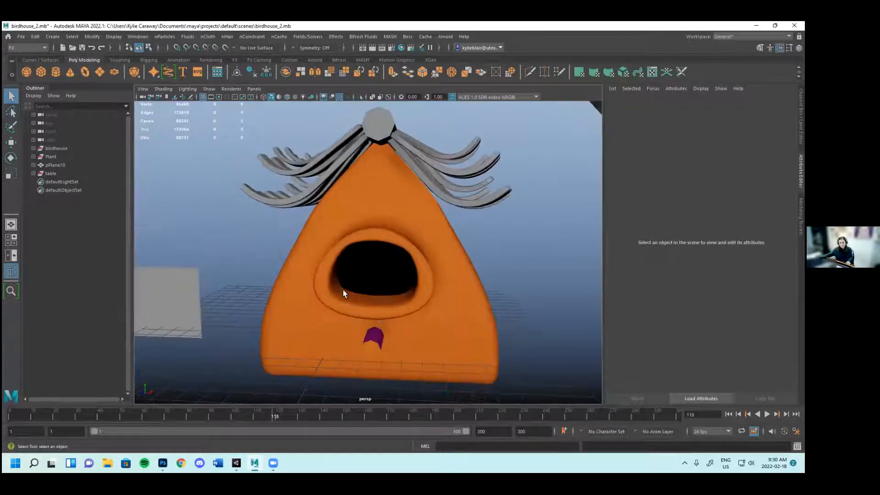
pyautogui.scroll(-3, 380, 306)
pyautogui.scroll(-2, 447, 290)
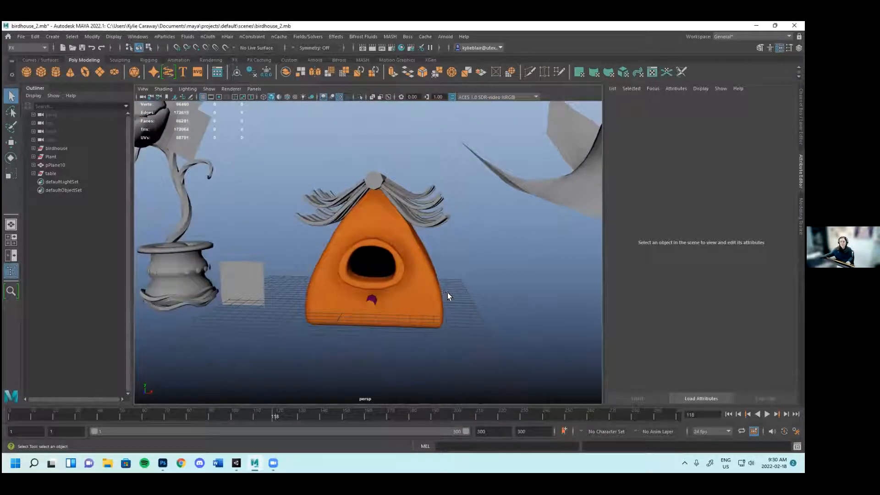
pyautogui.keyDown('alt'); pyautogui.moveTo(447, 289); pyautogui.dragTo(463, 290); pyautogui.keyUp('alt')
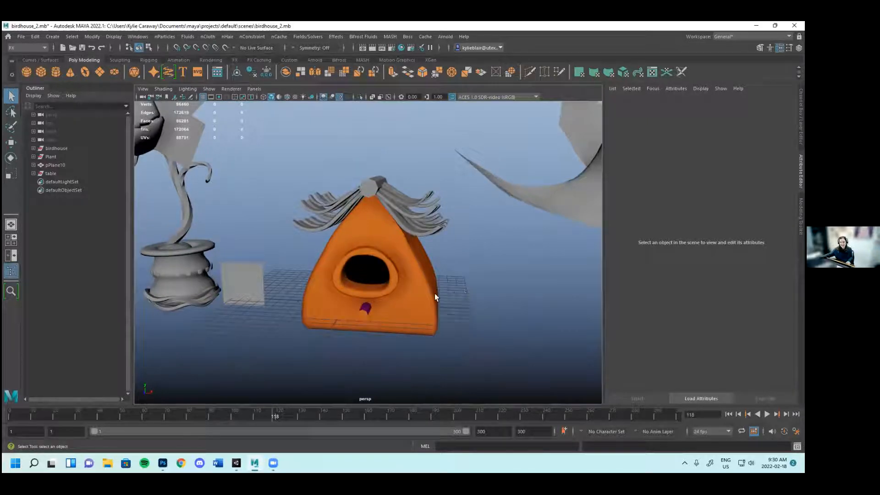
pyautogui.scroll(4, 495, 310)
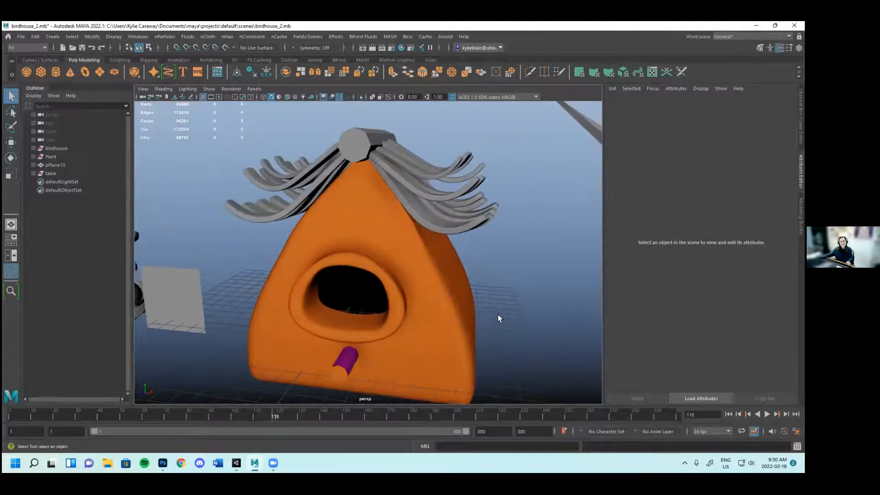
pyautogui.scroll(-2, 504, 320)
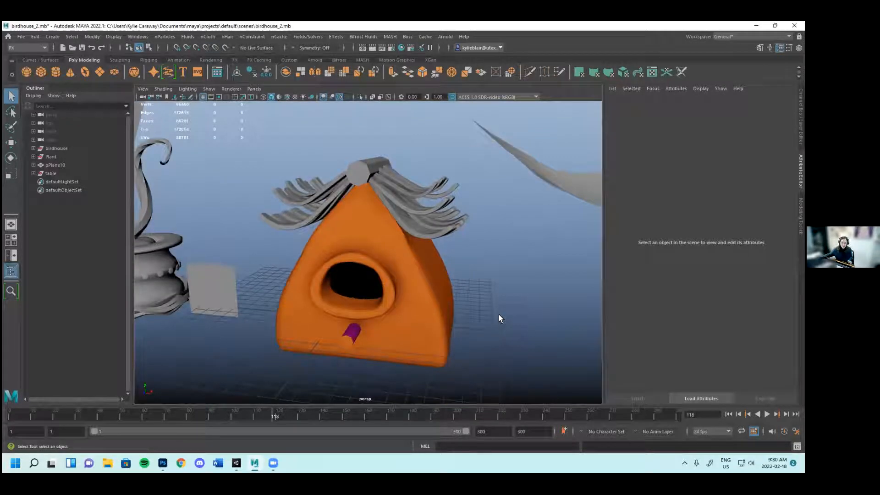
pyautogui.keyDown('alt'); pyautogui.moveTo(498, 314); pyautogui.dragTo(491, 316); pyautogui.keyUp('alt')
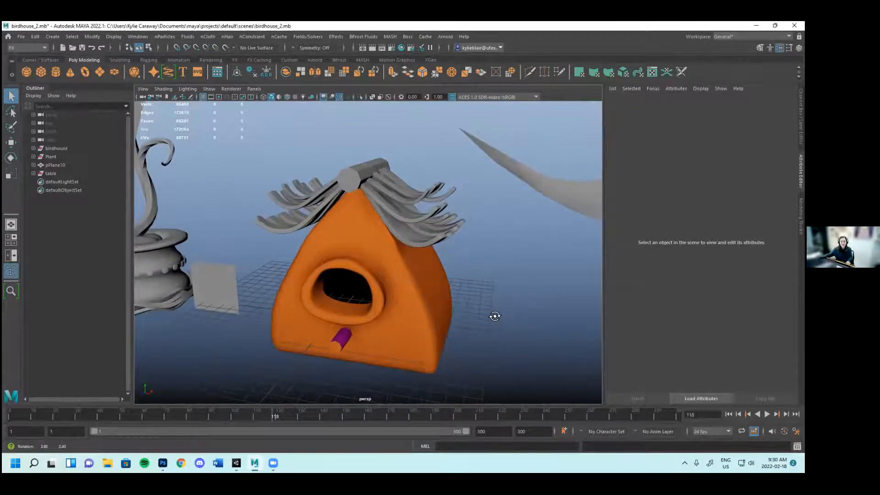
pyautogui.scroll(-2, 486, 317)
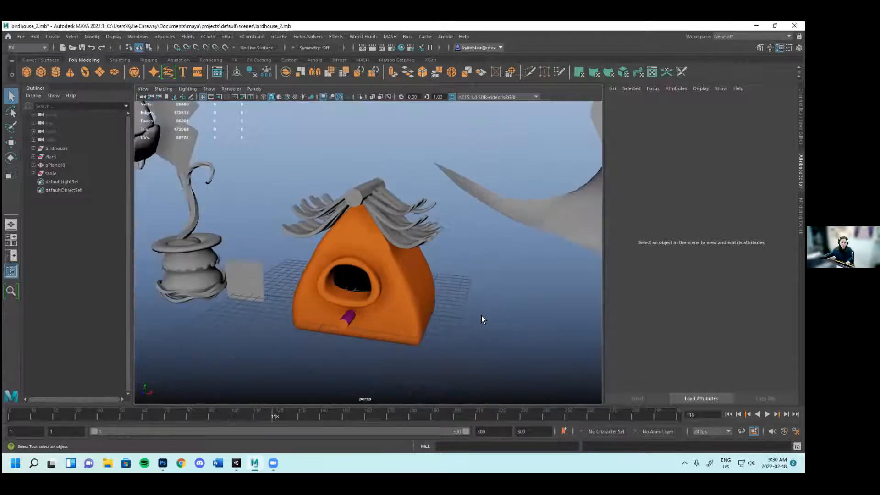
pyautogui.keyDown('alt'); pyautogui.moveTo(472, 306); pyautogui.dragTo(470, 322, button='middle'); pyautogui.keyUp('alt')
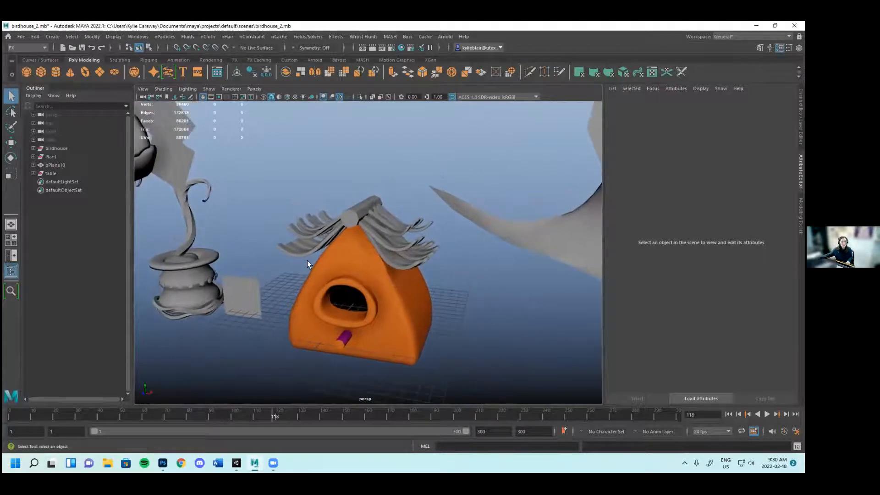
# Select the flat plane between the plant pot and the birdhouse and switch to the UV Editing workspace
pyautogui.scroll(-3, 447, 334)
pyautogui.keyDown('alt'); pyautogui.moveTo(400, 303); pyautogui.dragTo(337, 314, button='middle'); pyautogui.keyUp('alt')
pyautogui.keyDown('alt'); pyautogui.moveTo(337, 314); pyautogui.dragTo(415, 293); pyautogui.keyUp('alt')
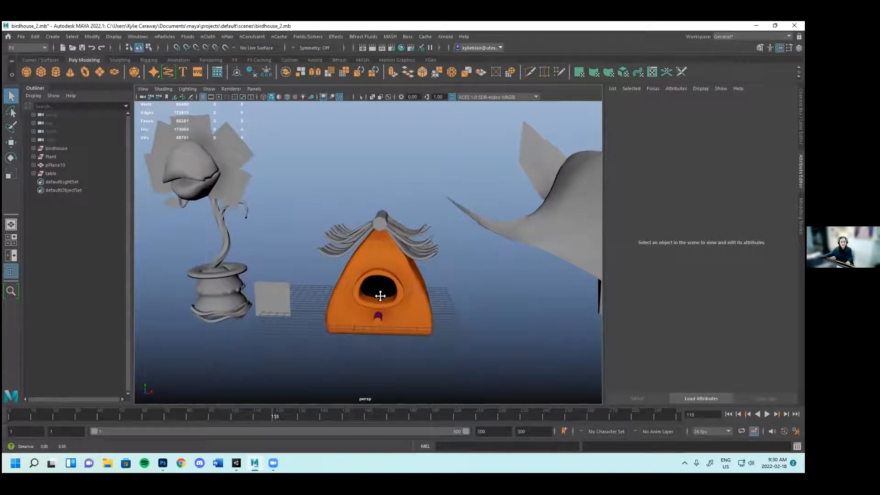
pyautogui.keyDown('alt'); pyautogui.moveTo(380, 294); pyautogui.dragTo(459, 288, button='middle'); pyautogui.keyUp('alt')
pyautogui.click(366, 278)
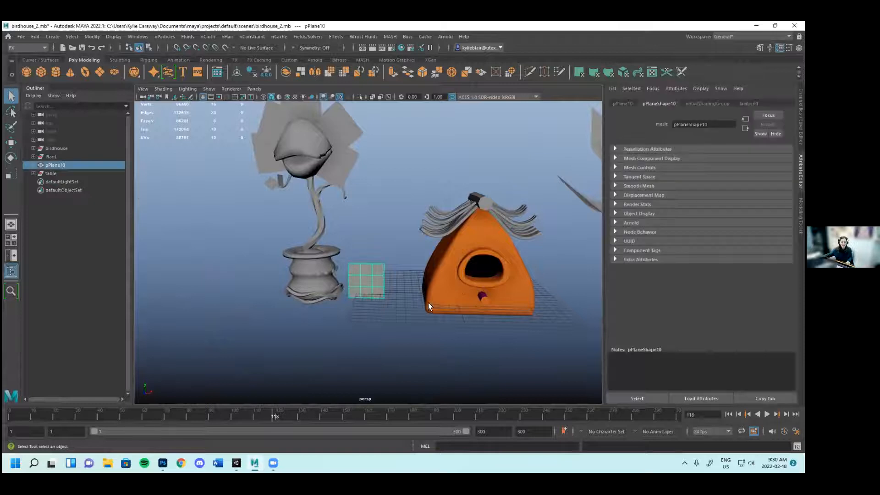
pyautogui.scroll(5, 429, 306)
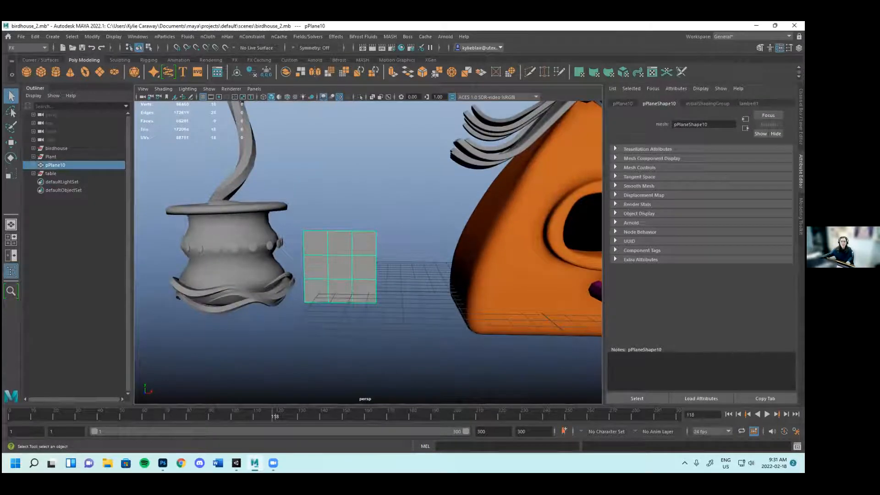
pyautogui.click(752, 36)
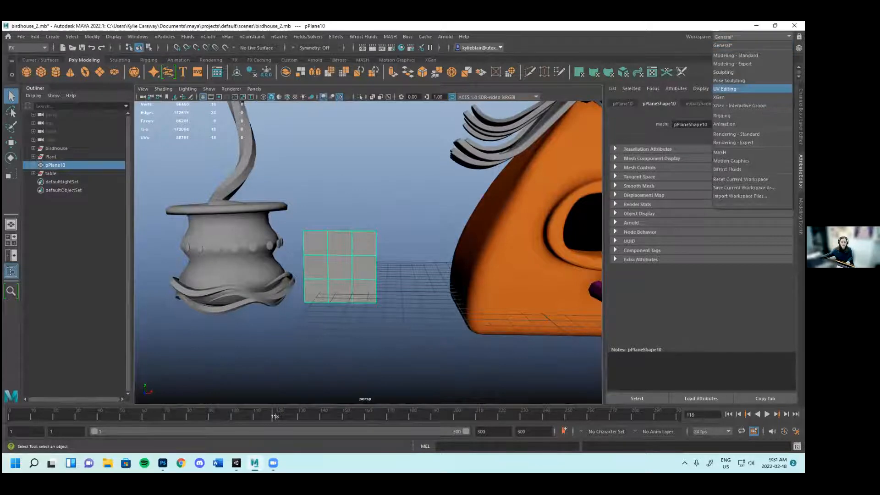
pyautogui.click(725, 89)
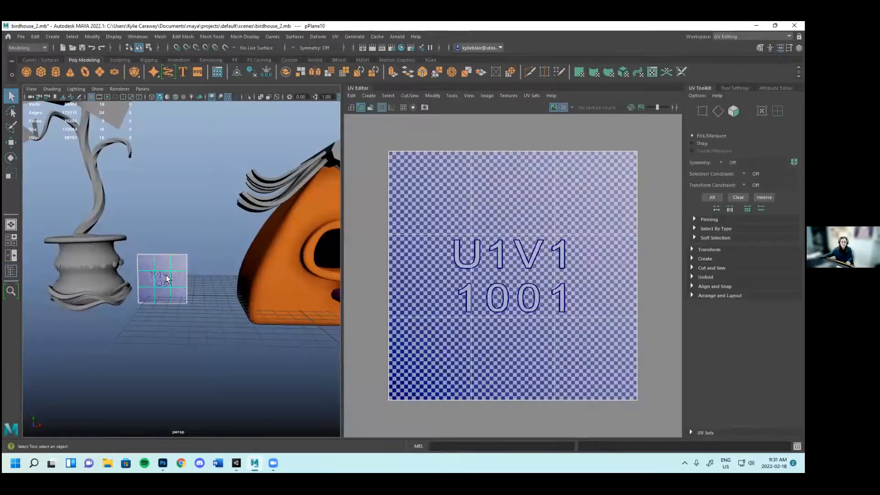
pyautogui.scroll(5, 198, 275)
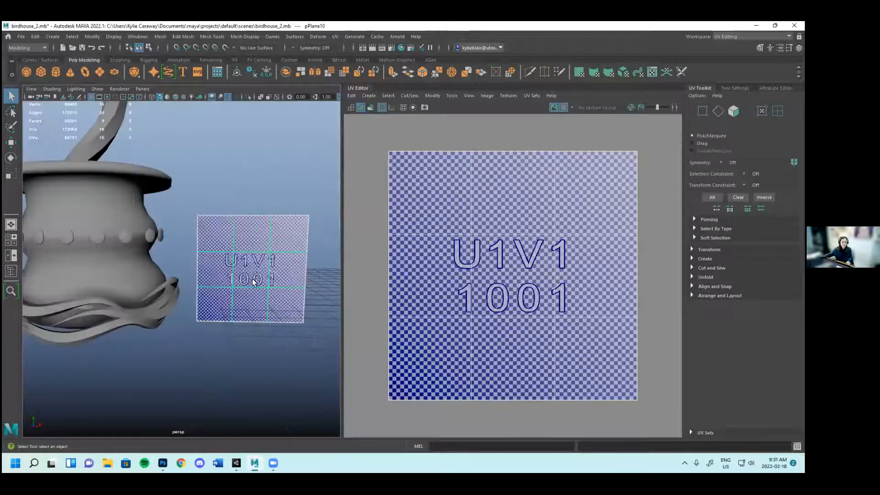
pyautogui.keyDown('alt'); pyautogui.moveTo(282, 269); pyautogui.dragTo(260, 274, button='middle'); pyautogui.keyUp('alt')
pyautogui.scroll(4, 270, 273)
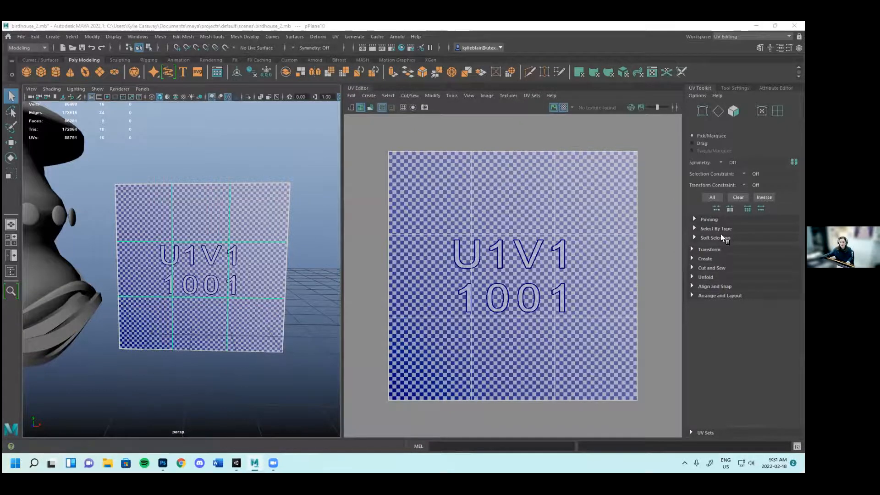
# Compare the checker pattern on the selected plane in the 3D view with its flat layout in the UV Editor
pyautogui.scroll(-10, 202, 260)
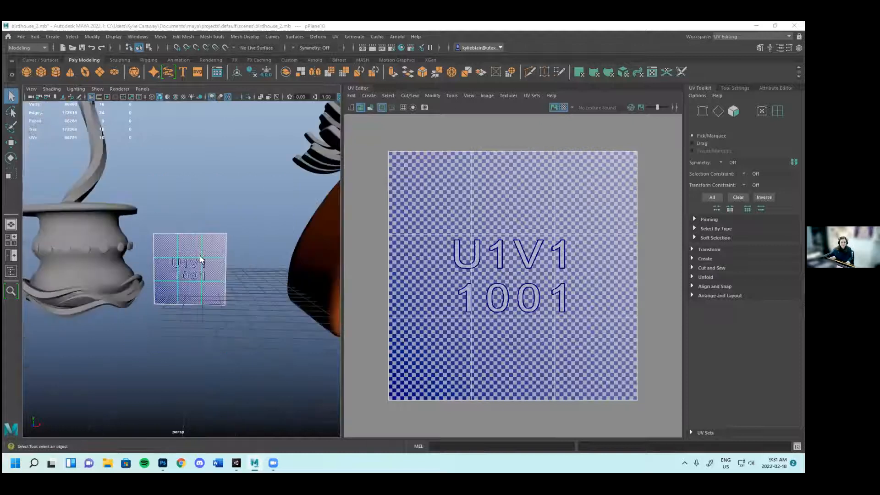
pyautogui.scroll(-5, 226, 262)
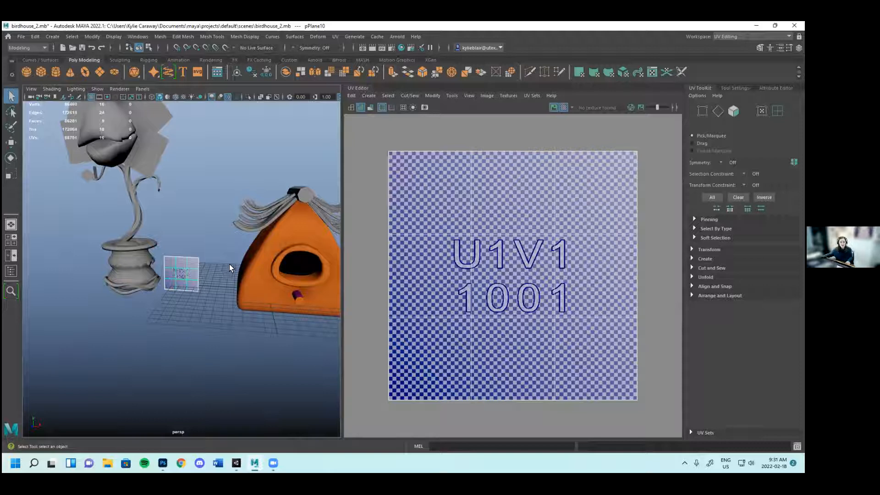
pyautogui.keyDown('alt'); pyautogui.moveTo(228, 262); pyautogui.dragTo(222, 270, button='middle'); pyautogui.keyUp('alt')
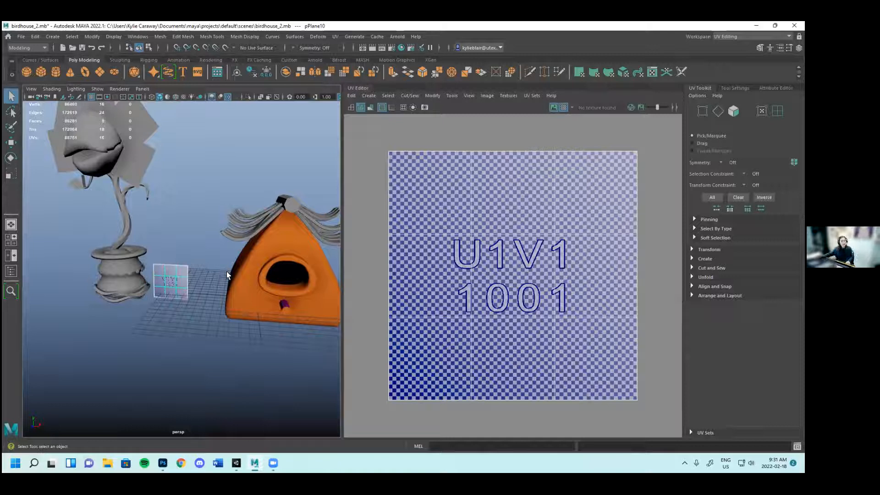
pyautogui.scroll(5, 226, 271)
pyautogui.keyDown('alt'); pyautogui.moveTo(229, 289); pyautogui.dragTo(237, 296); pyautogui.keyUp('alt')
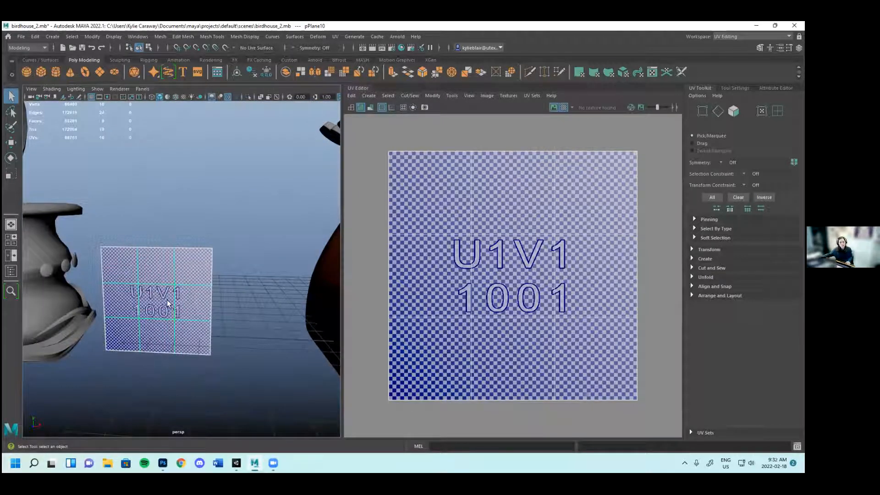
pyautogui.keyDown('alt'); pyautogui.moveTo(179, 293); pyautogui.dragTo(226, 293); pyautogui.keyUp('alt')
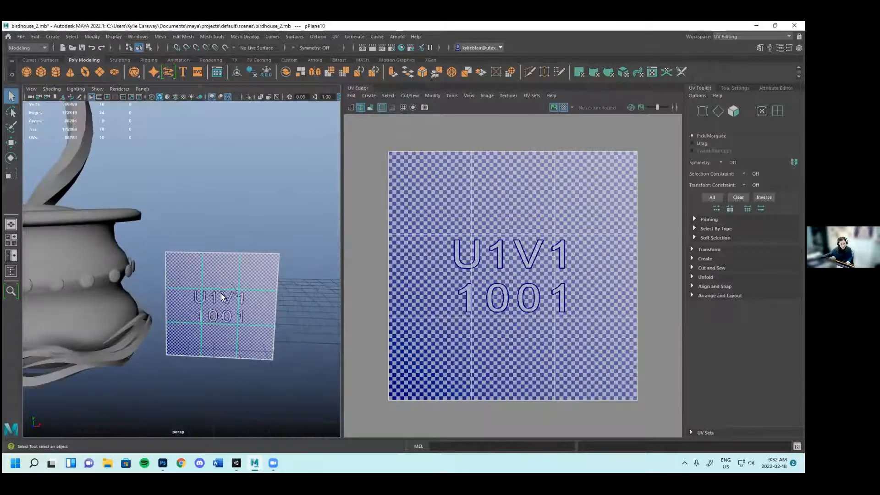
pyautogui.scroll(-5, 225, 297)
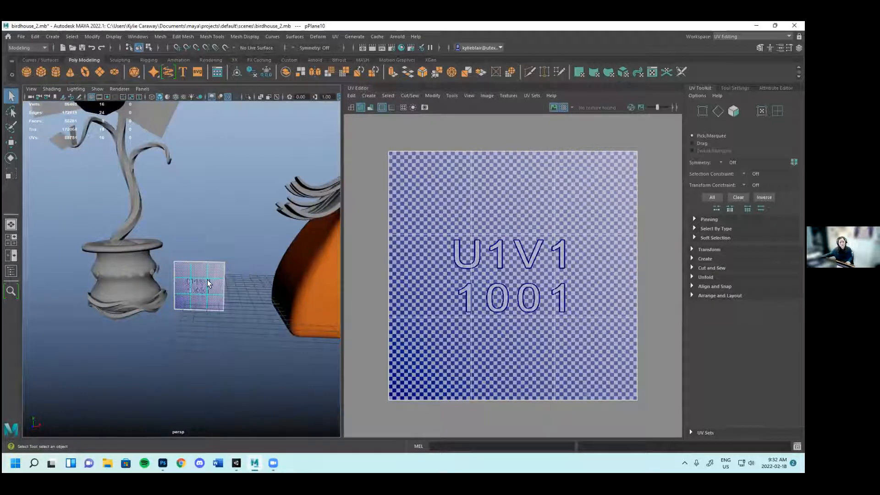
pyautogui.scroll(5, 205, 287)
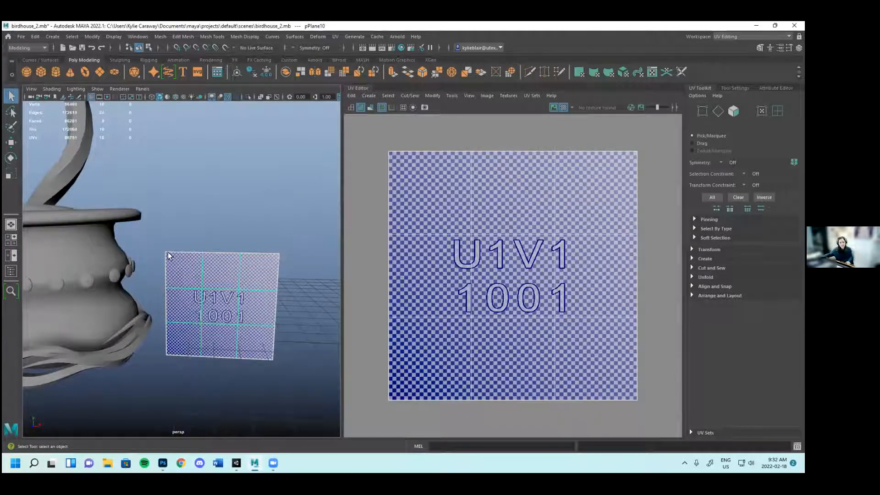
# Examine the plant, the checkered plane and the birdhouse from different angles to compare their shapes for UV mapping
pyautogui.scroll(-5, 191, 301)
pyautogui.keyDown('alt'); pyautogui.moveTo(215, 274); pyautogui.dragTo(256, 323, button='middle'); pyautogui.keyUp('alt')
pyautogui.scroll(-3, 274, 293)
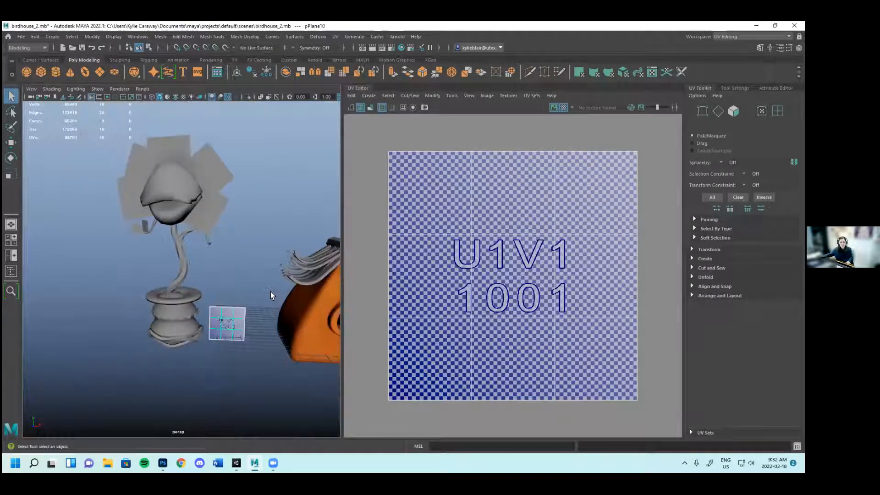
pyautogui.keyDown('alt'); pyautogui.moveTo(270, 291); pyautogui.dragTo(212, 272, button='middle'); pyautogui.keyUp('alt')
pyautogui.keyDown('alt'); pyautogui.moveTo(212, 273); pyautogui.dragTo(254, 278); pyautogui.keyUp('alt')
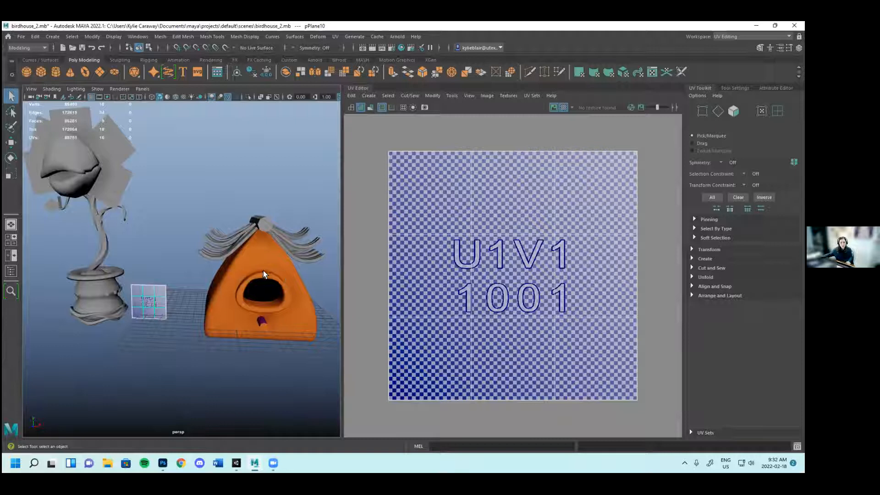
pyautogui.keyDown('alt'); pyautogui.moveTo(263, 271); pyautogui.dragTo(226, 262, button='middle'); pyautogui.keyUp('alt')
pyautogui.keyDown('alt'); pyautogui.moveTo(277, 260); pyautogui.dragTo(230, 252); pyautogui.keyUp('alt')
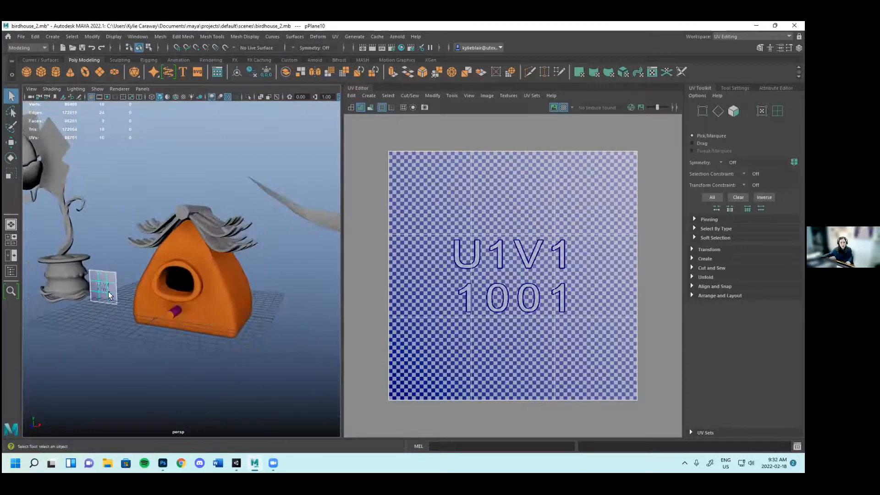
pyautogui.keyDown('alt'); pyautogui.moveTo(244, 288); pyautogui.dragTo(132, 275); pyautogui.keyUp('alt')
pyautogui.keyDown('alt'); pyautogui.moveTo(133, 275); pyautogui.dragTo(207, 289, button='middle'); pyautogui.keyUp('alt')
pyautogui.scroll(-1, 210, 295)
pyautogui.scroll(3, 210, 295)
pyautogui.keyDown('alt'); pyautogui.moveTo(210, 304); pyautogui.dragTo(247, 307); pyautogui.keyUp('alt')
pyautogui.scroll(-5, 247, 307)
pyautogui.keyDown('alt'); pyautogui.moveTo(151, 277); pyautogui.dragTo(206, 236); pyautogui.keyUp('alt')
pyautogui.keyDown('alt'); pyautogui.moveTo(188, 236); pyautogui.dragTo(240, 270, button='middle'); pyautogui.keyUp('alt')
# Look closely at the checkered plane and review the available UV commands
pyautogui.scroll(4, 238, 258)
pyautogui.scroll(4, 242, 271)
pyautogui.scroll(3, 263, 288)
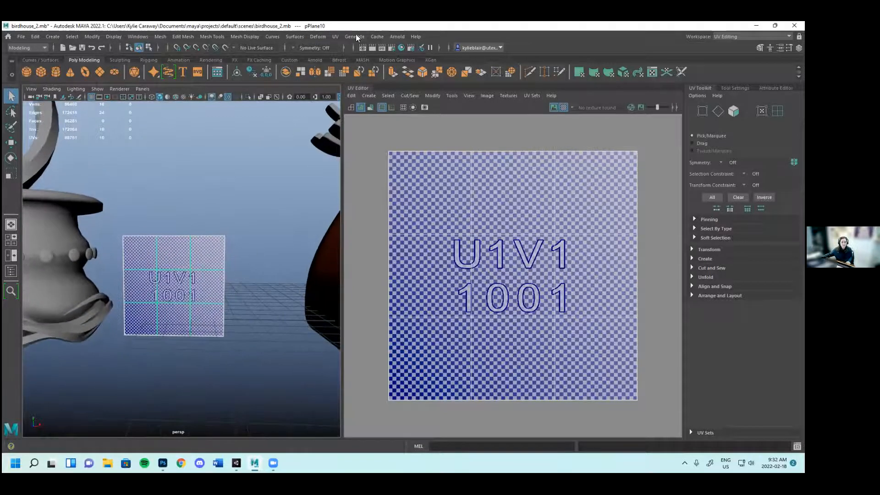
pyautogui.click(334, 37)
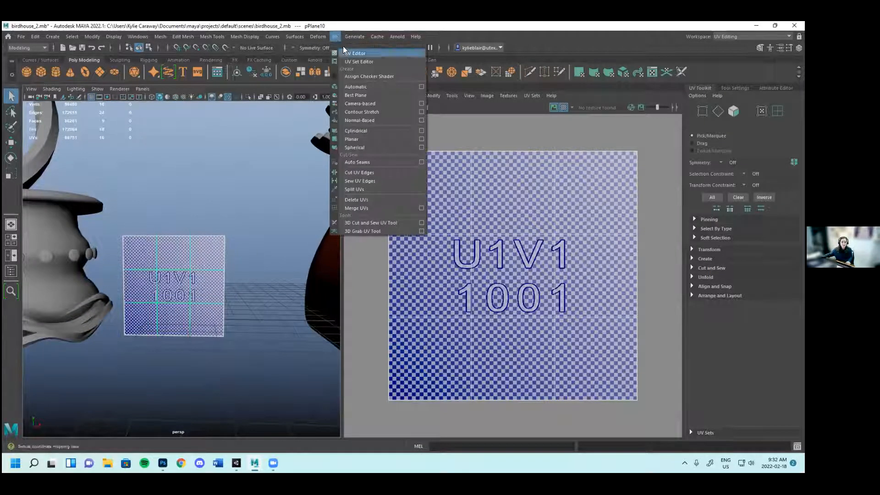
pyautogui.click(336, 38)
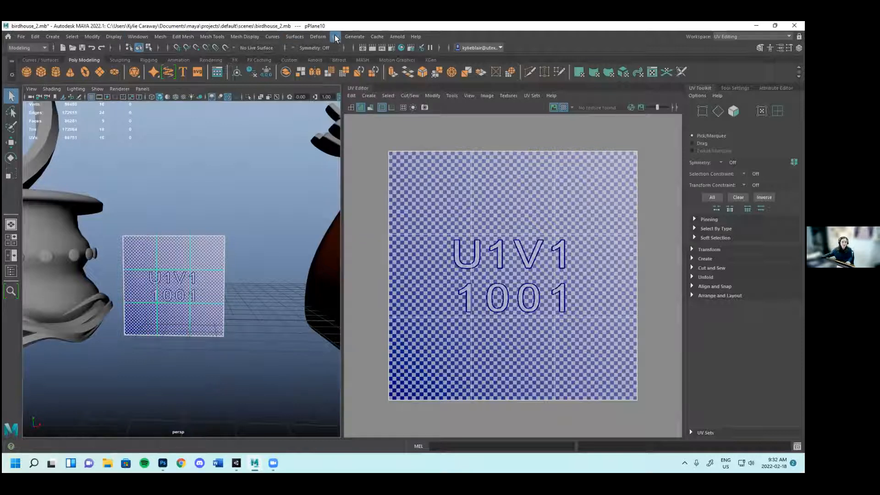
# Review the available UV projection types and compare the shapes of the plant, the plane and the birdhouse from different angles
pyautogui.click(336, 37)
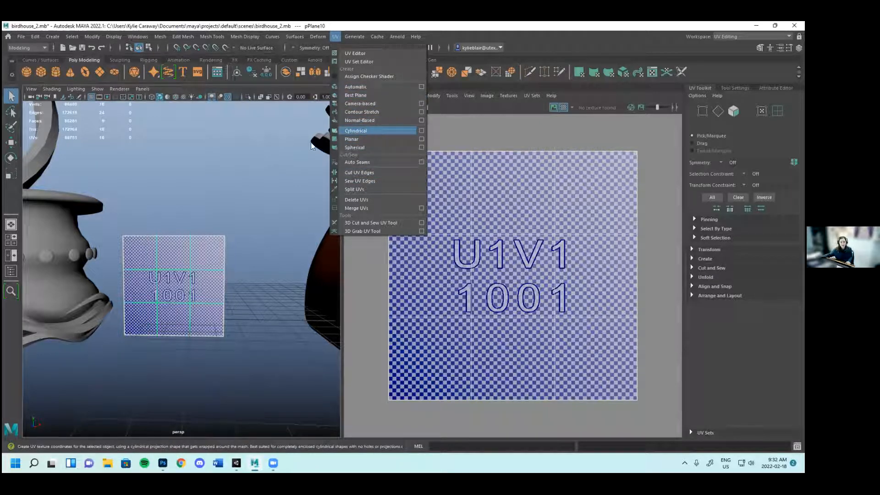
pyautogui.click(251, 284)
pyautogui.scroll(-3, 216, 261)
pyautogui.click(200, 262)
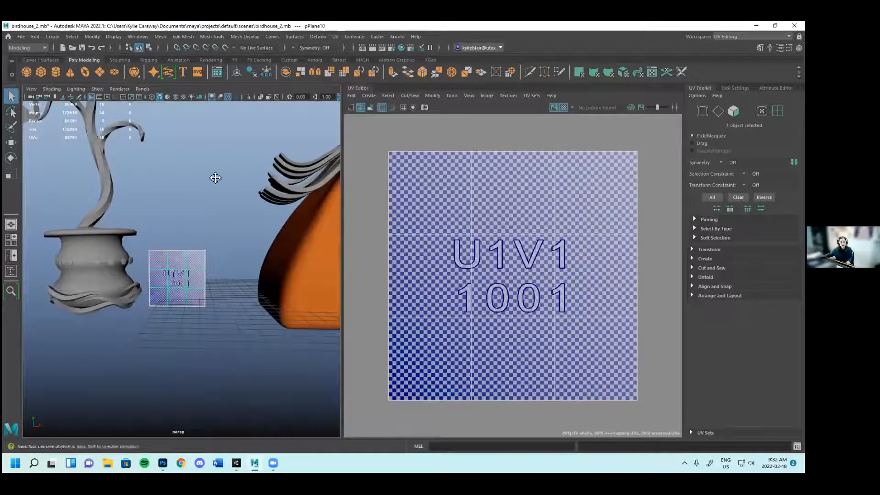
pyautogui.keyDown('alt'); pyautogui.moveTo(216, 177); pyautogui.dragTo(222, 218); pyautogui.keyUp('alt')
pyautogui.keyDown('alt'); pyautogui.moveTo(170, 197); pyautogui.dragTo(184, 310); pyautogui.keyUp('alt')
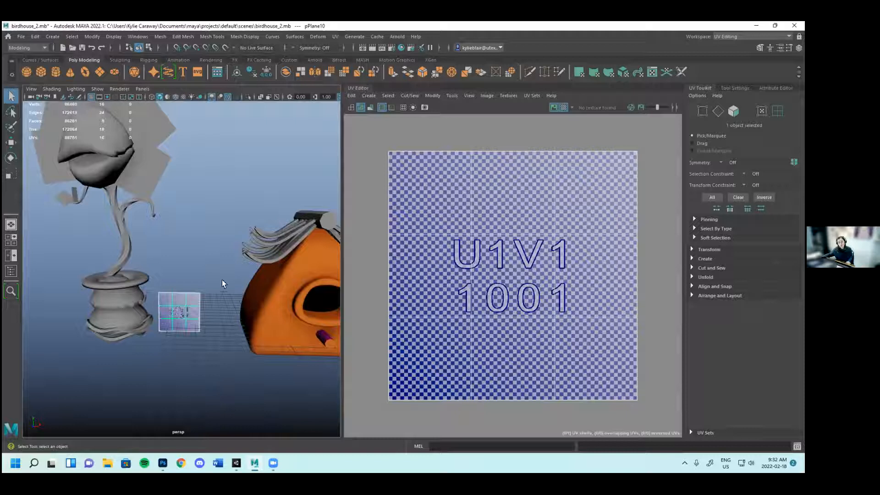
pyautogui.keyDown('alt'); pyautogui.moveTo(218, 281); pyautogui.dragTo(194, 274); pyautogui.keyUp('alt')
pyautogui.keyDown('alt'); pyautogui.moveTo(190, 275); pyautogui.dragTo(248, 258, button='middle'); pyautogui.keyUp('alt')
pyautogui.scroll(5, 200, 291)
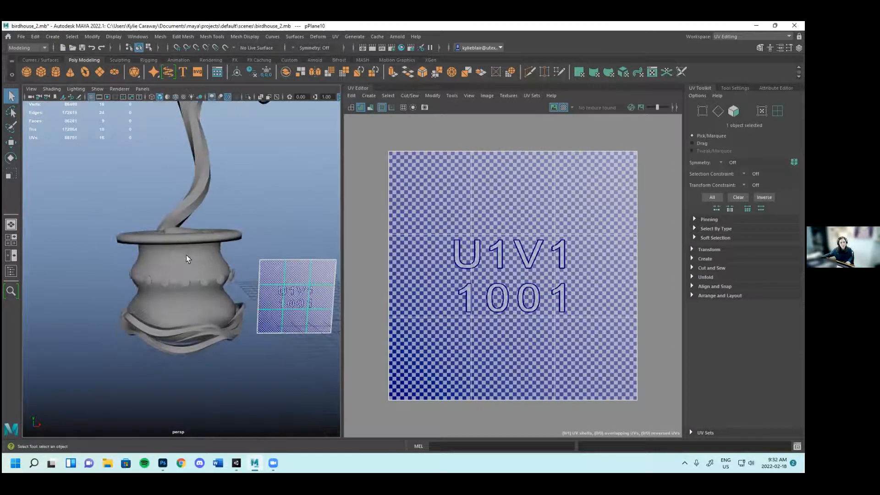
# Examine the plant pot's UV layout and review the Cylindrical projection as an option for its shape
pyautogui.click(161, 251)
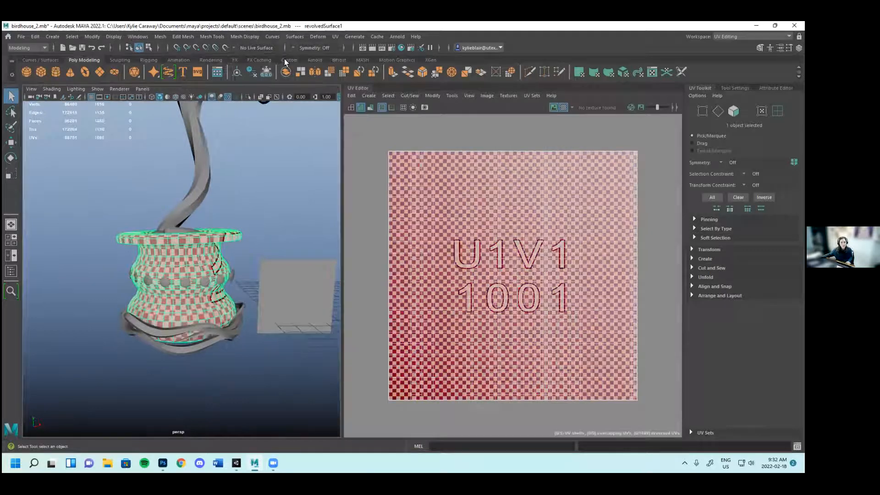
pyautogui.click(335, 36)
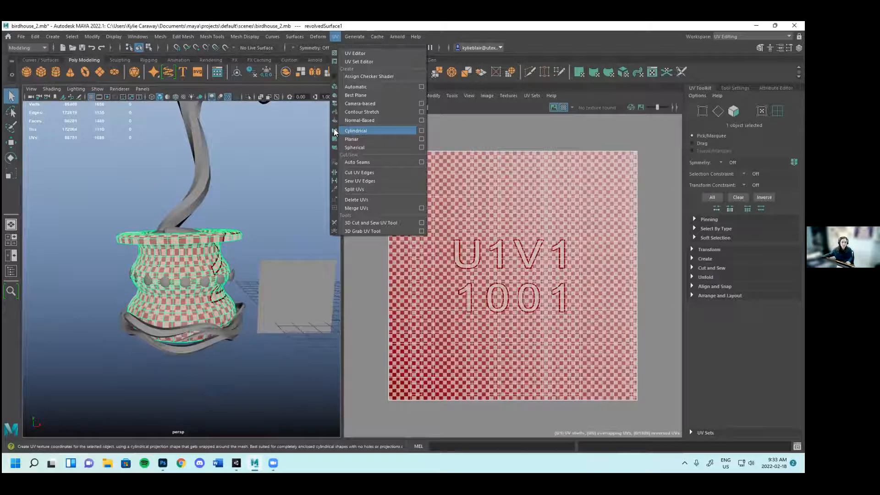
pyautogui.click(261, 196)
pyautogui.scroll(-6, 267, 198)
pyautogui.keyDown('alt'); pyautogui.moveTo(267, 198); pyautogui.dragTo(160, 197, button='middle'); pyautogui.keyUp('alt')
pyautogui.scroll(-3, 161, 198)
pyautogui.keyDown('alt'); pyautogui.moveTo(265, 176); pyautogui.dragTo(246, 176); pyautogui.keyUp('alt')
pyautogui.keyDown('alt'); pyautogui.moveTo(246, 176); pyautogui.dragTo(274, 152, button='middle'); pyautogui.keyUp('alt')
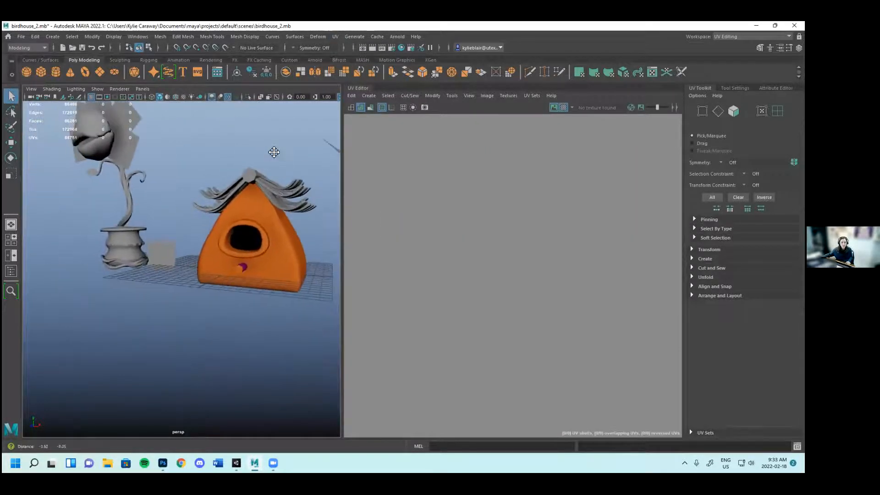
# Examine the UV layouts of the birdhouse body and the upper part of the plant's face
pyautogui.click(304, 262)
pyautogui.keyDown('alt'); pyautogui.moveTo(302, 257); pyautogui.dragTo(142, 171); pyautogui.keyUp('alt')
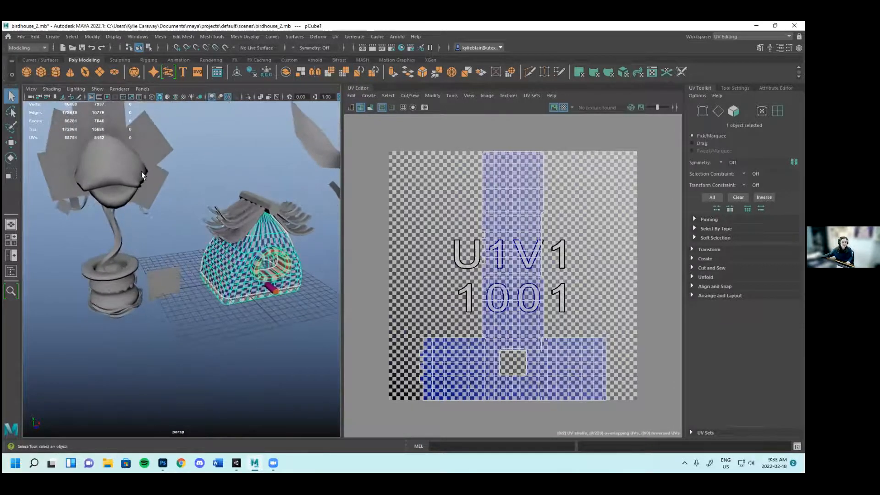
pyautogui.click(126, 173)
pyautogui.moveTo(200, 181)
pyautogui.keyDown('alt'); pyautogui.mouseDown()
pyautogui.moveTo(206, 191)
pyautogui.moveTo(231, 182)
pyautogui.moveTo(205, 150)
pyautogui.moveTo(133, 170)
pyautogui.moveTo(151, 151)
pyautogui.moveTo(185, 189)
pyautogui.mouseUp(); pyautogui.keyUp('alt')
pyautogui.scroll(3, 199, 216)
pyautogui.scroll(2, 200, 215)
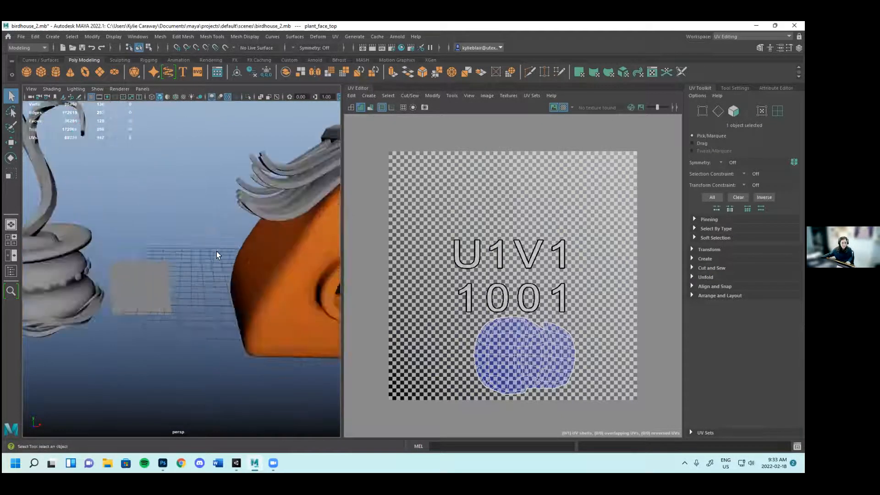
pyautogui.keyDown('alt'); pyautogui.moveTo(217, 251); pyautogui.dragTo(175, 239, button='middle'); pyautogui.keyUp('alt')
pyautogui.keyDown('alt'); pyautogui.moveTo(175, 238); pyautogui.dragTo(181, 230); pyautogui.keyUp('alt')
pyautogui.keyDown('alt'); pyautogui.moveTo(181, 230); pyautogui.dragTo(216, 236, button='middle'); pyautogui.keyUp('alt')
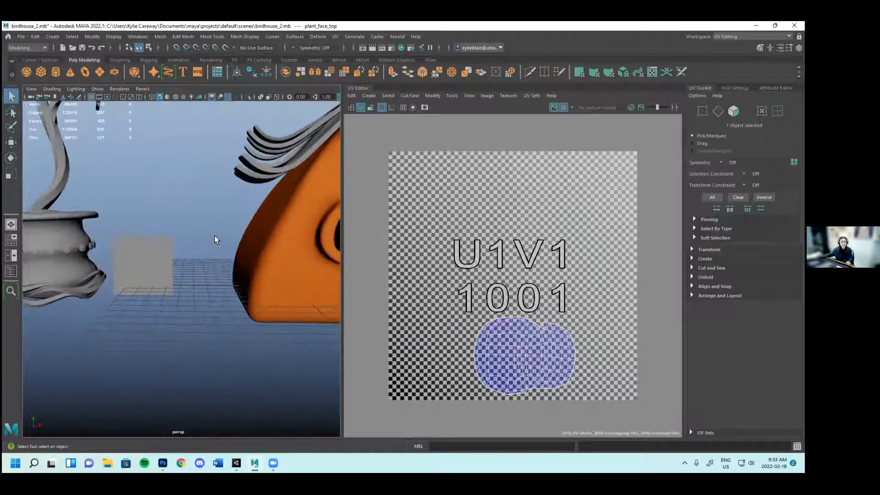
# Select the flat plane between the pot and the birdhouse and compare its checker pattern up close with its UV layout
pyautogui.click(143, 257)
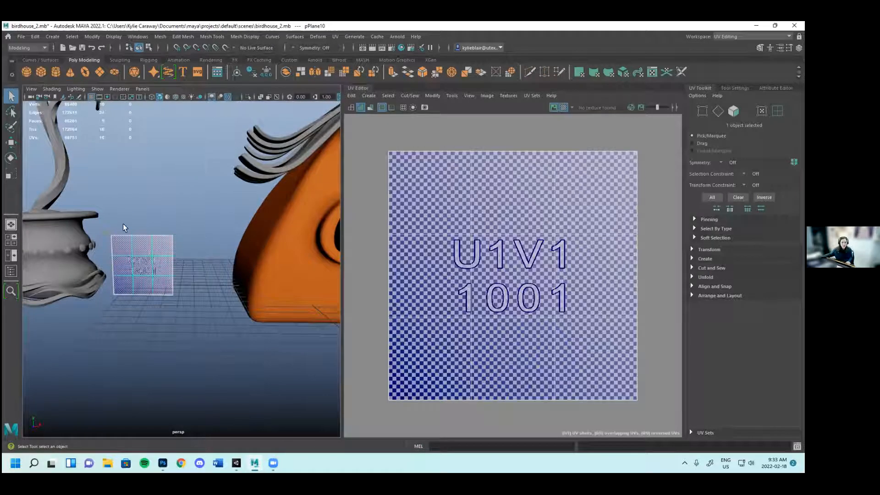
pyautogui.keyDown('alt'); pyautogui.moveTo(195, 272); pyautogui.dragTo(199, 257); pyautogui.keyUp('alt')
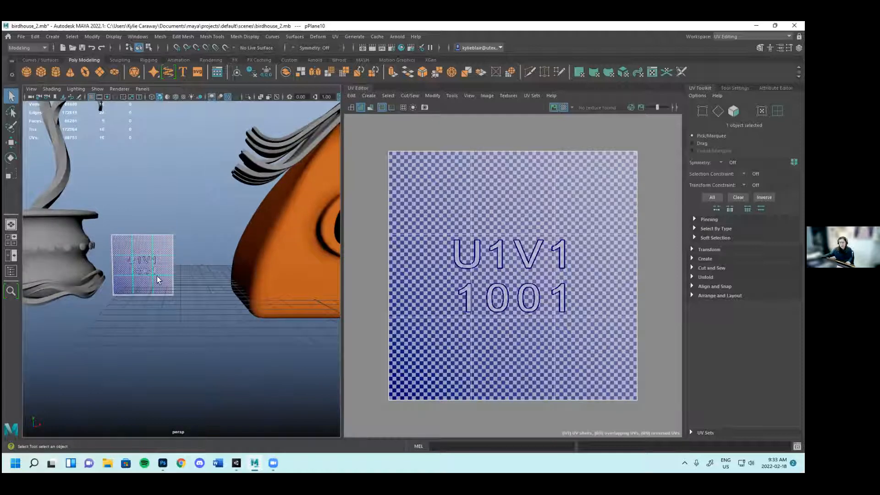
pyautogui.keyDown('alt'); pyautogui.moveTo(132, 279); pyautogui.dragTo(253, 286, button='right'); pyautogui.keyUp('alt')
pyautogui.keyDown('alt'); pyautogui.moveTo(252, 286); pyautogui.dragTo(193, 262, button='middle'); pyautogui.keyUp('alt')
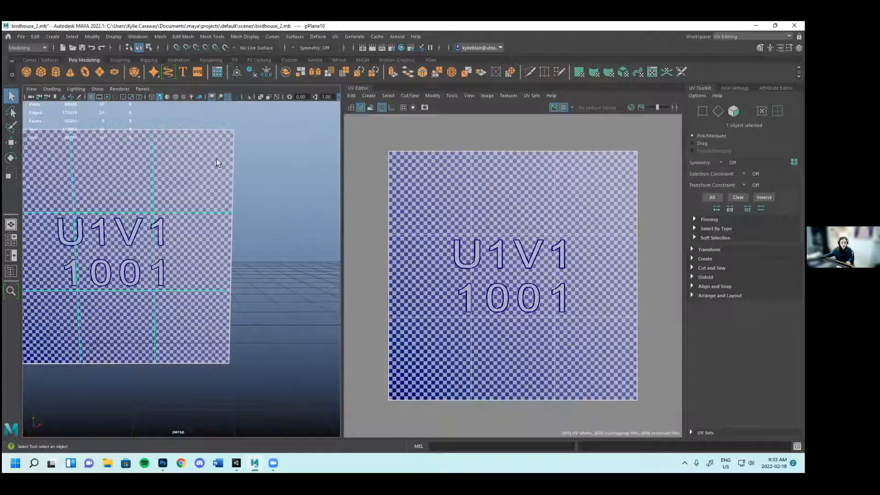
pyautogui.scroll(3, 217, 159)
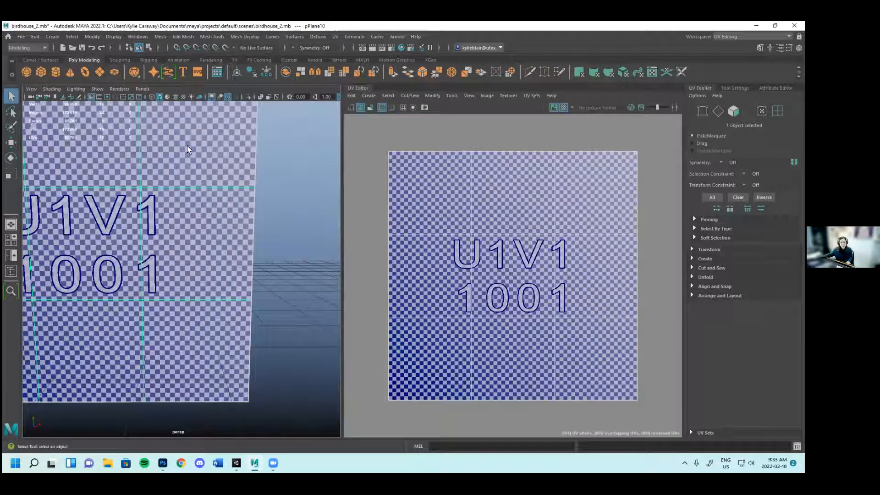
pyautogui.scroll(-3, 187, 146)
pyautogui.keyDown('alt'); pyautogui.moveTo(157, 168); pyautogui.dragTo(163, 164); pyautogui.keyUp('alt')
pyautogui.keyDown('alt'); pyautogui.moveTo(162, 164); pyautogui.dragTo(220, 167, button='middle'); pyautogui.keyUp('alt')
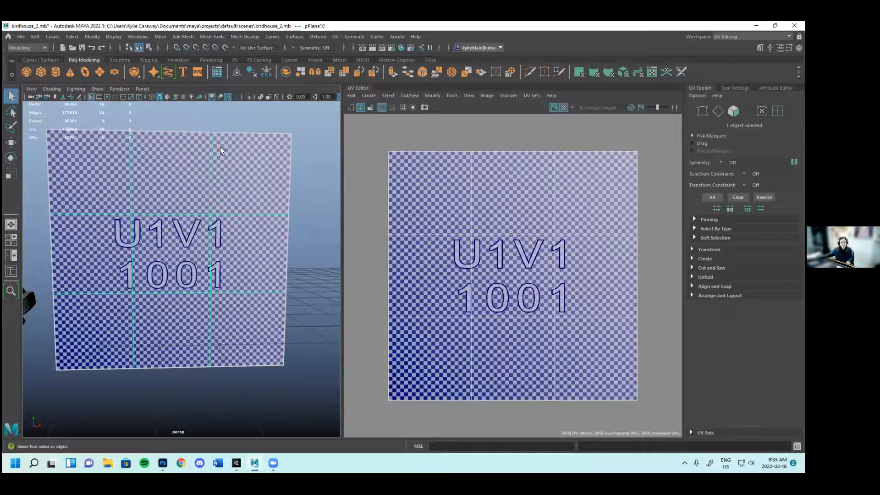
pyautogui.scroll(-3, 185, 254)
pyautogui.keyDown('alt'); pyautogui.moveTo(248, 270); pyautogui.dragTo(218, 277); pyautogui.keyUp('alt')
pyautogui.keyDown('alt'); pyautogui.moveTo(156, 264); pyautogui.dragTo(247, 275); pyautogui.keyUp('alt')
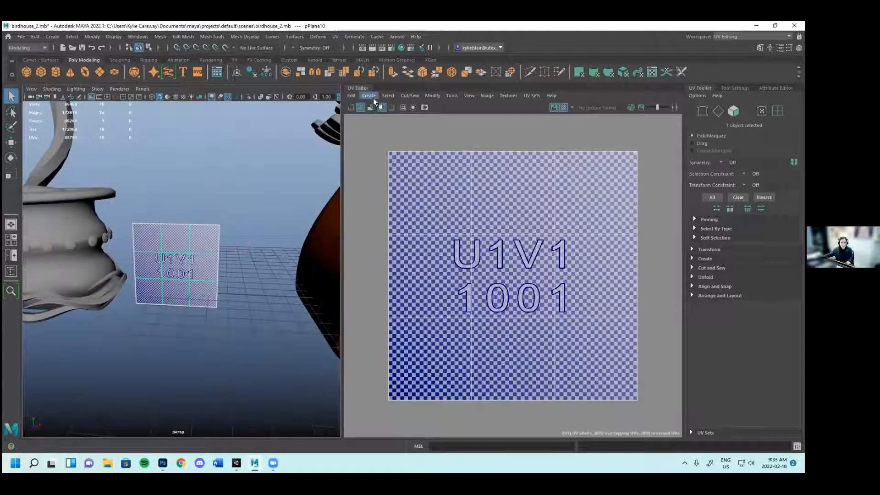
# Apply a Planar UV projection to the plane and inspect the projection manipulator from several angles
pyautogui.click(335, 37)
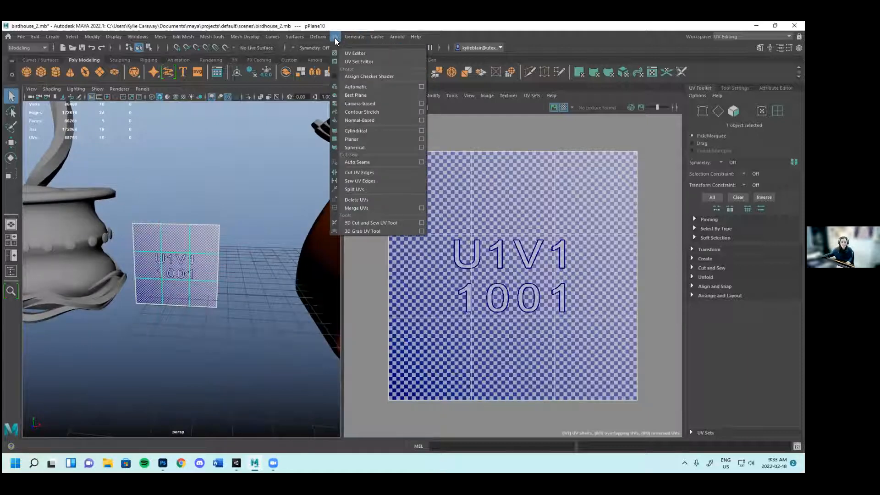
pyautogui.click(369, 140)
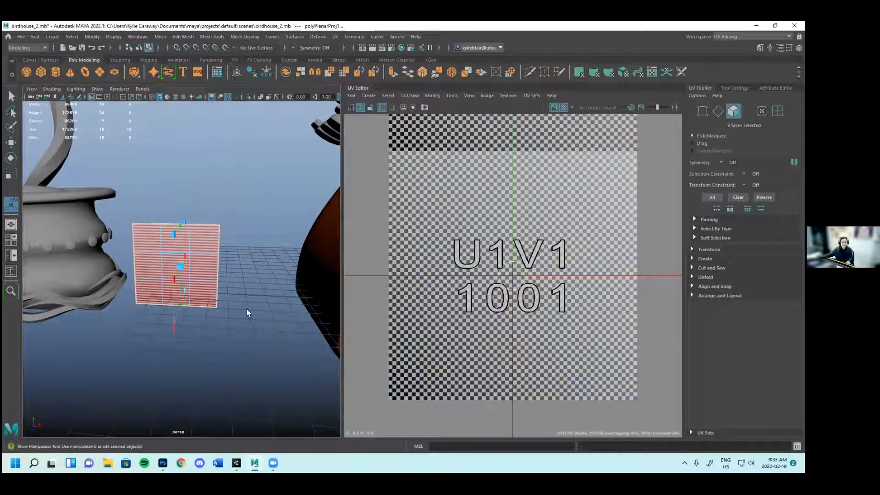
pyautogui.press('f')
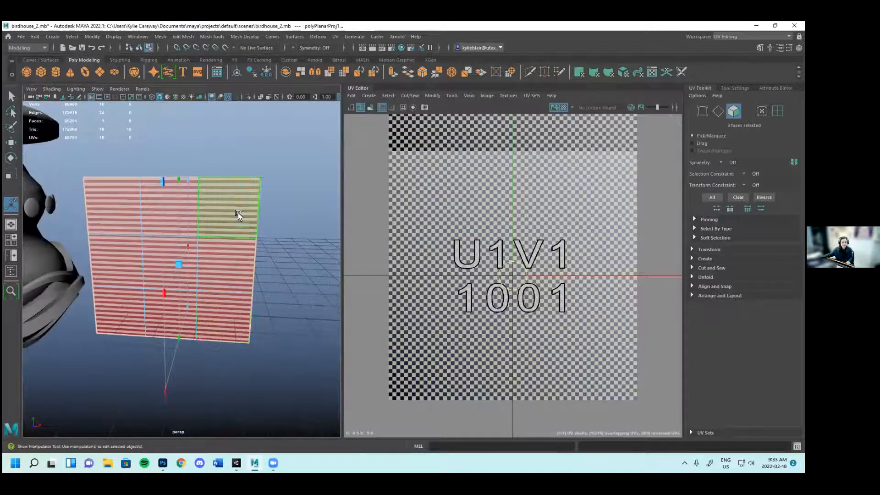
pyautogui.keyDown('alt'); pyautogui.moveTo(248, 299); pyautogui.dragTo(230, 328); pyautogui.keyUp('alt')
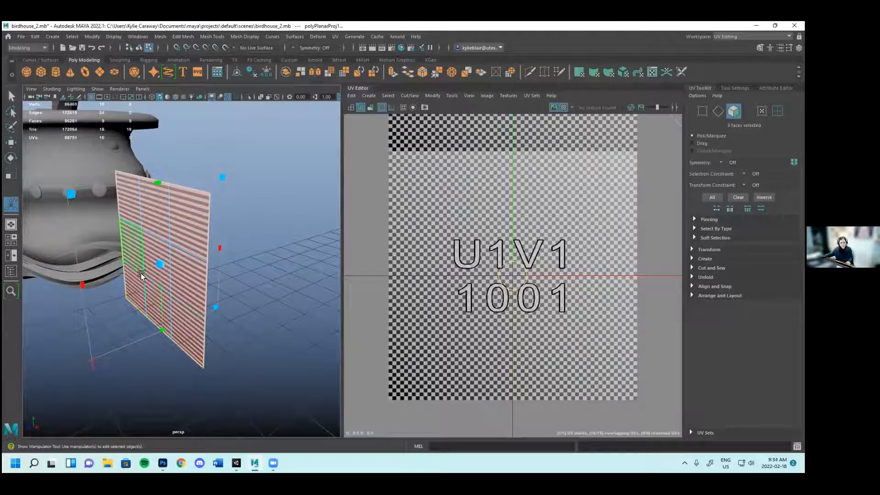
pyautogui.keyDown('alt'); pyautogui.moveTo(267, 337); pyautogui.dragTo(255, 321); pyautogui.keyUp('alt')
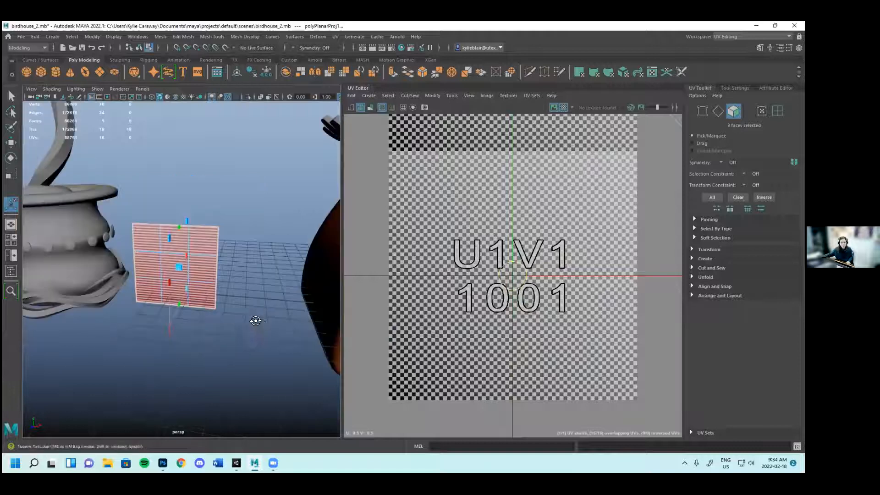
pyautogui.keyDown('alt'); pyautogui.moveTo(185, 269); pyautogui.dragTo(265, 254); pyautogui.keyUp('alt')
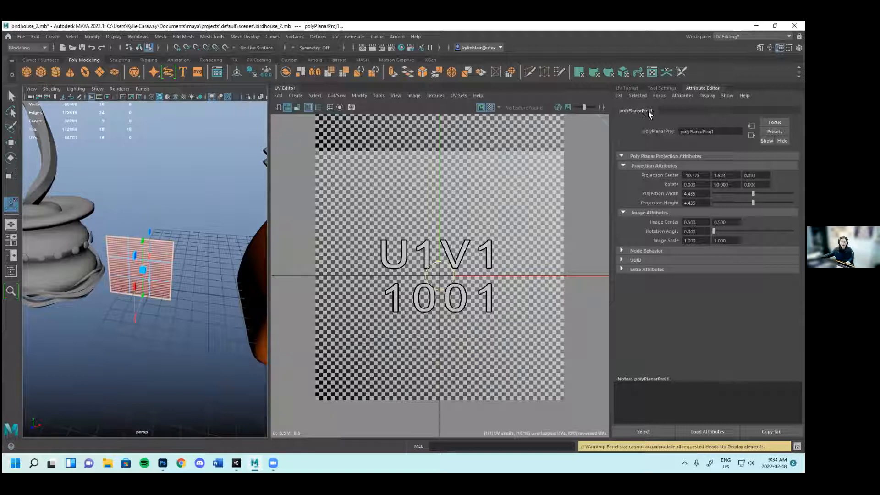
# Set the planar projection's Y rotation to 0
pyautogui.click(710, 184)
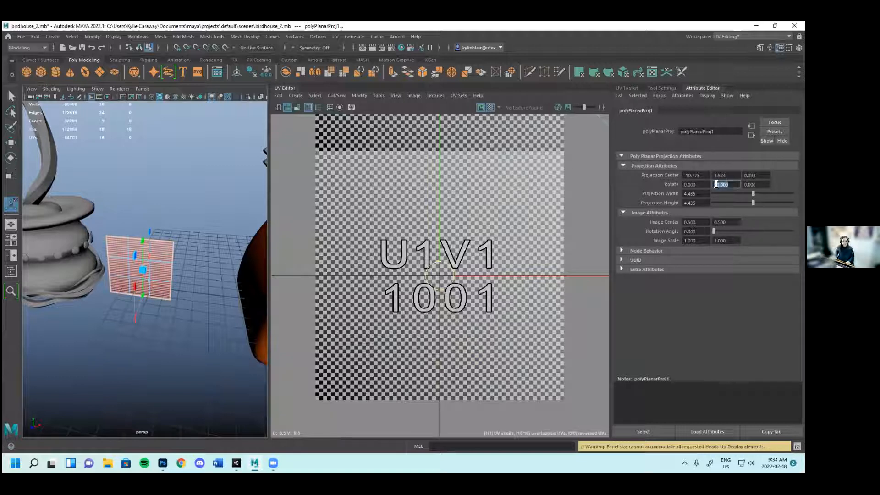
pyautogui.write('0')
pyautogui.press('Return')
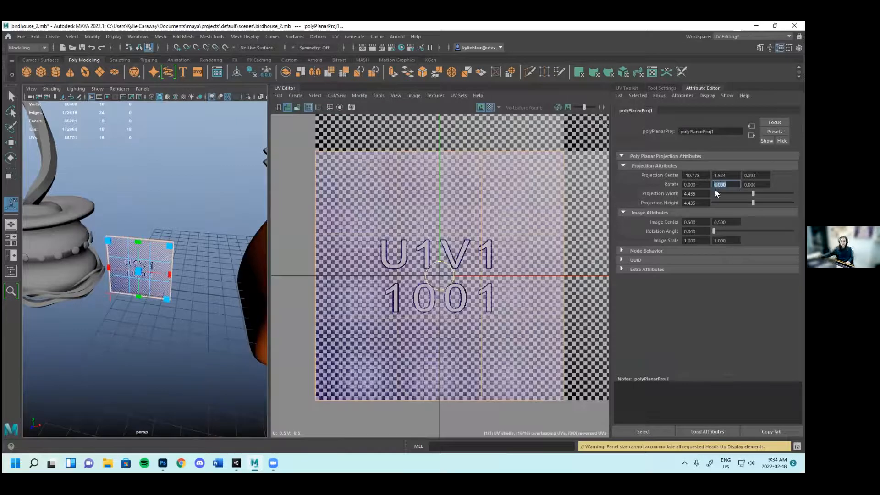
# Undo the last projection change and examine how the plane's UVs sit in the U1V1 tile and its neighbouring tiles
pyautogui.scroll(5, 197, 301)
pyautogui.keyDown('alt'); pyautogui.moveTo(200, 302); pyautogui.dragTo(235, 270); pyautogui.keyUp('alt')
pyautogui.hotkey('ctrl', 'z')
pyautogui.scroll(-5, 462, 304)
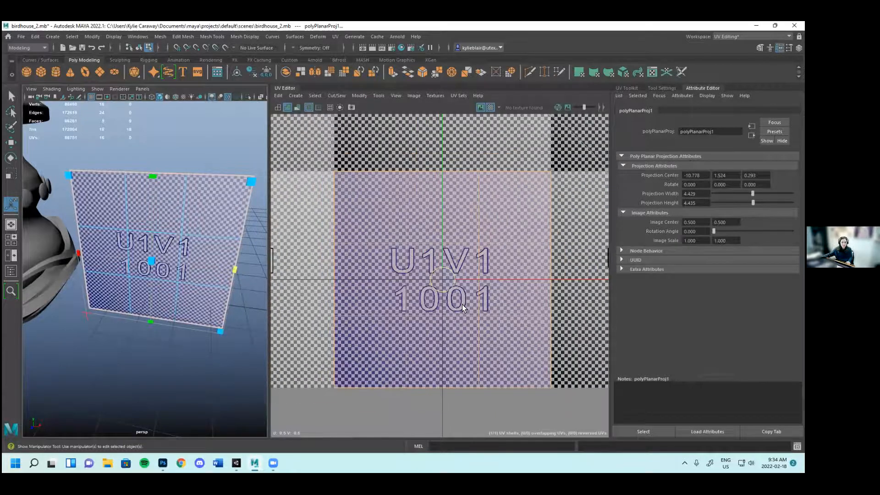
pyautogui.scroll(-2, 472, 282)
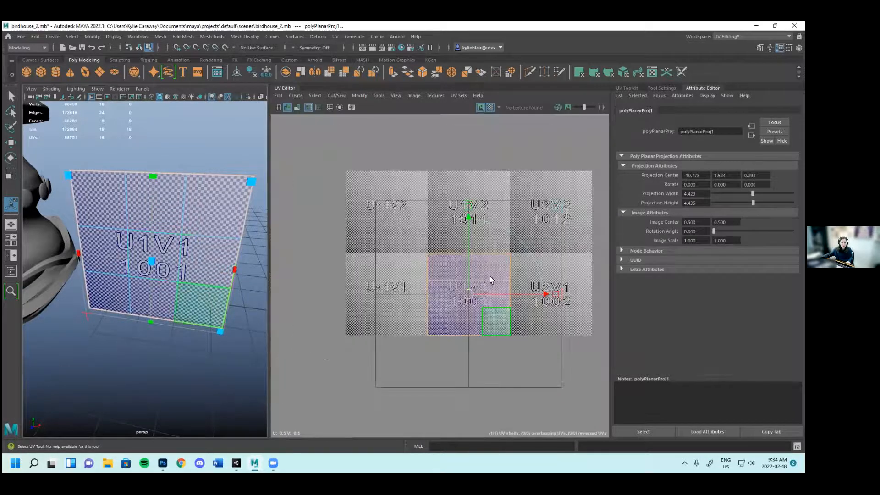
pyautogui.scroll(4, 470, 294)
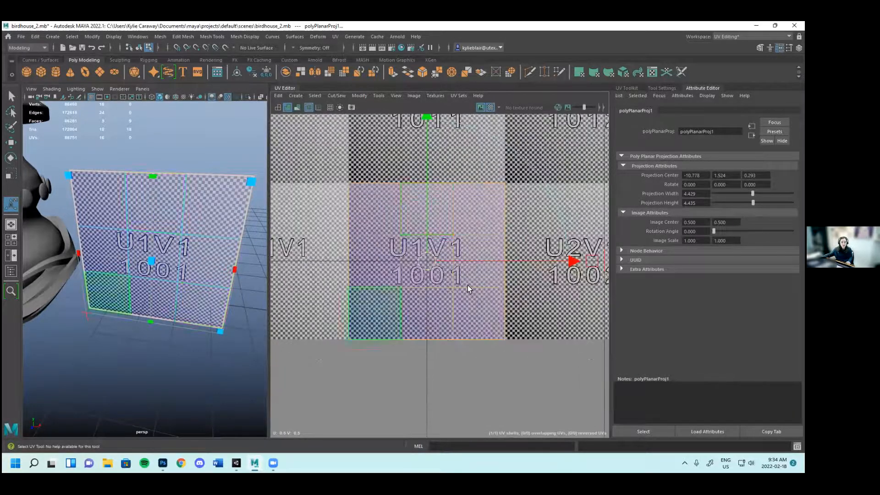
pyautogui.scroll(-2, 470, 294)
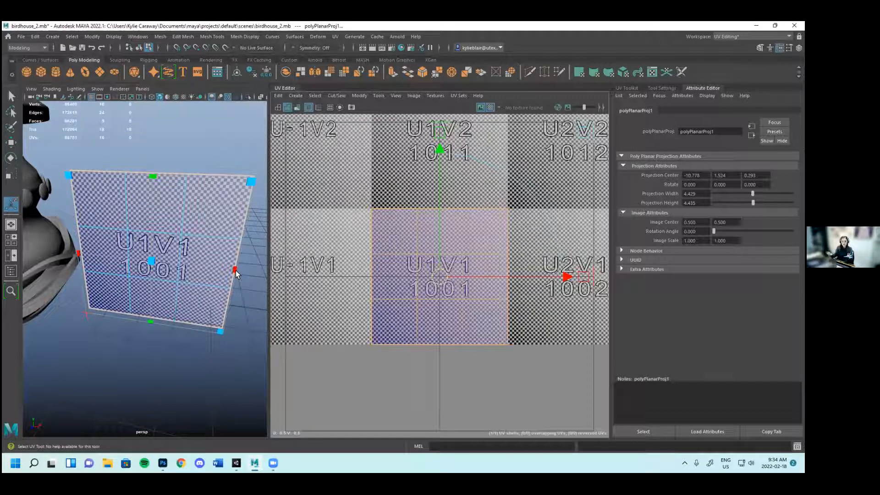
# Try shrinking the planar projection's width to about 4.03 and reducing its height, and undo both changes
pyautogui.moveTo(233, 270); pyautogui.dragTo(227, 271)
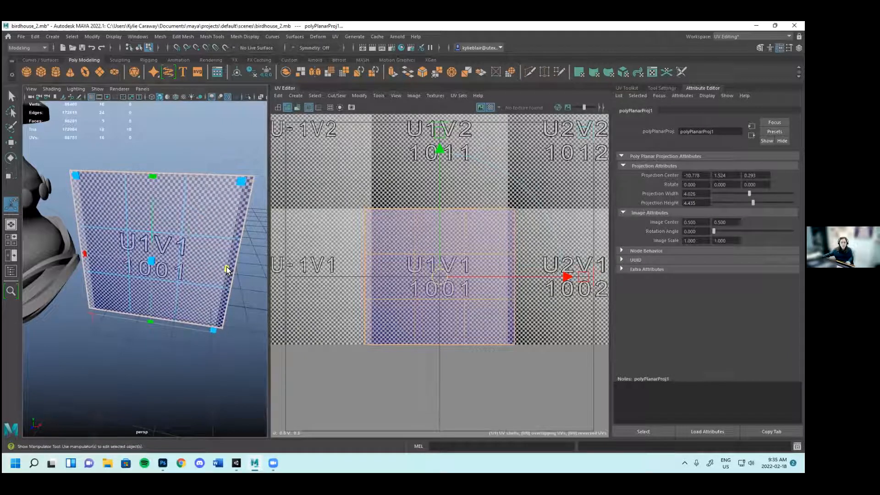
pyautogui.moveTo(158, 175); pyautogui.dragTo(152, 184)
pyautogui.scroll(-3, 205, 292)
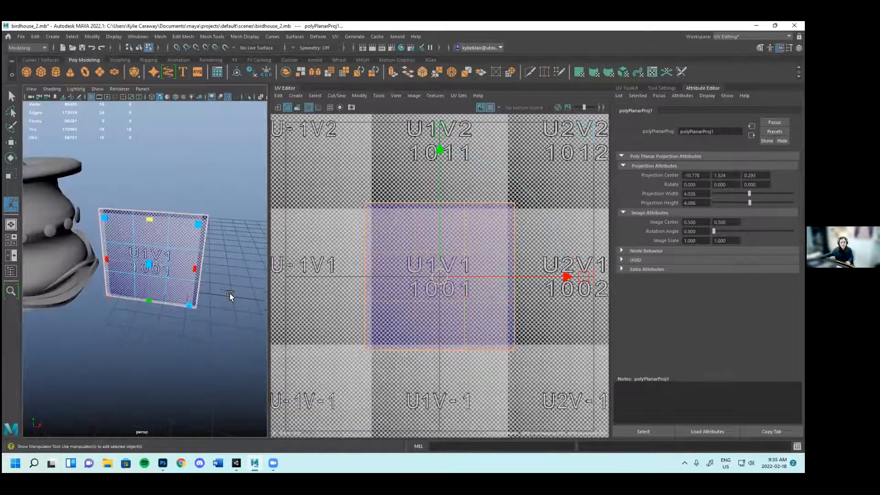
pyautogui.hotkey('ctrl', 'z')
pyautogui.hotkey('ctrl', 'z')
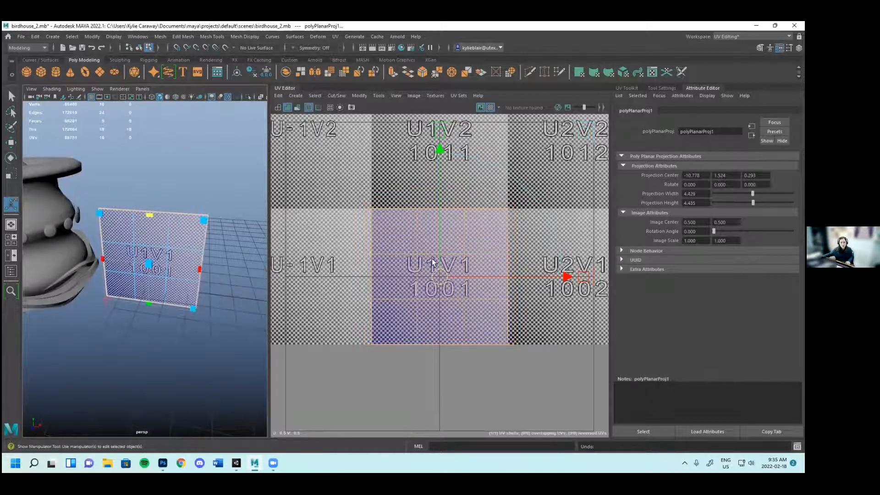
# Clear the projection selection and select the plane's upper-right face in the UV Editor
pyautogui.scroll(-2, 433, 262)
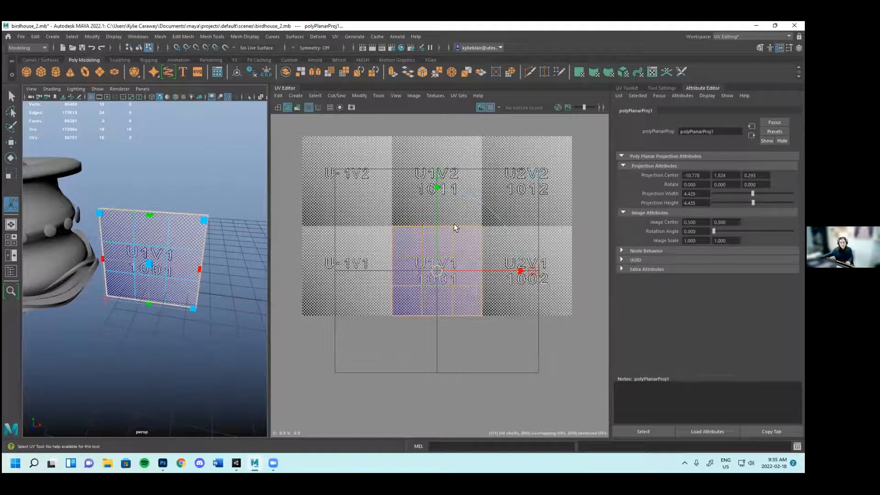
pyautogui.scroll(1, 456, 231)
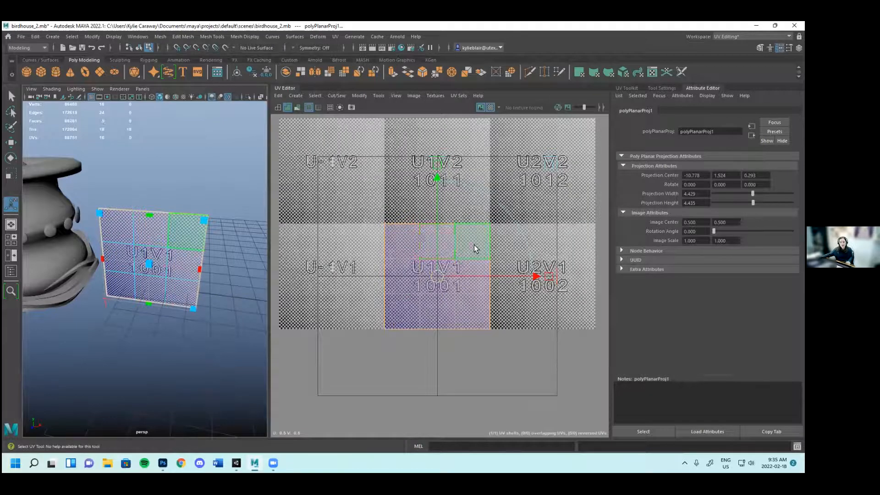
pyautogui.scroll(-1, 473, 248)
pyautogui.click(544, 267)
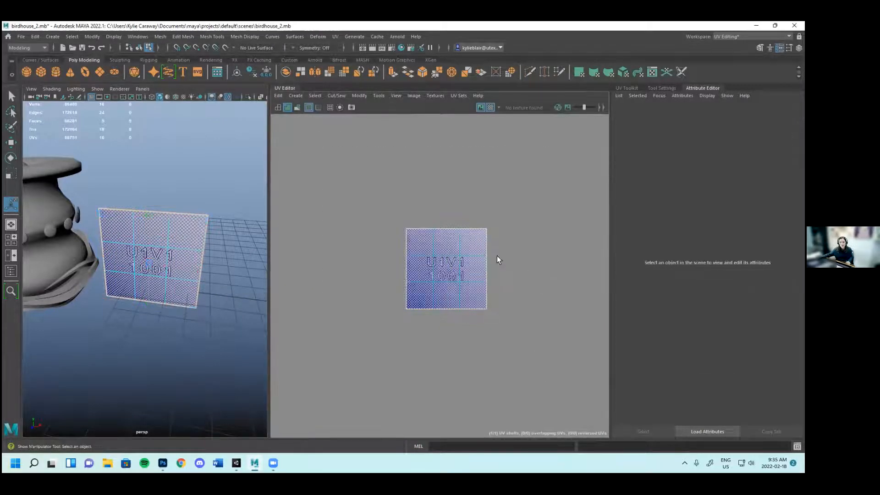
pyautogui.click(463, 248)
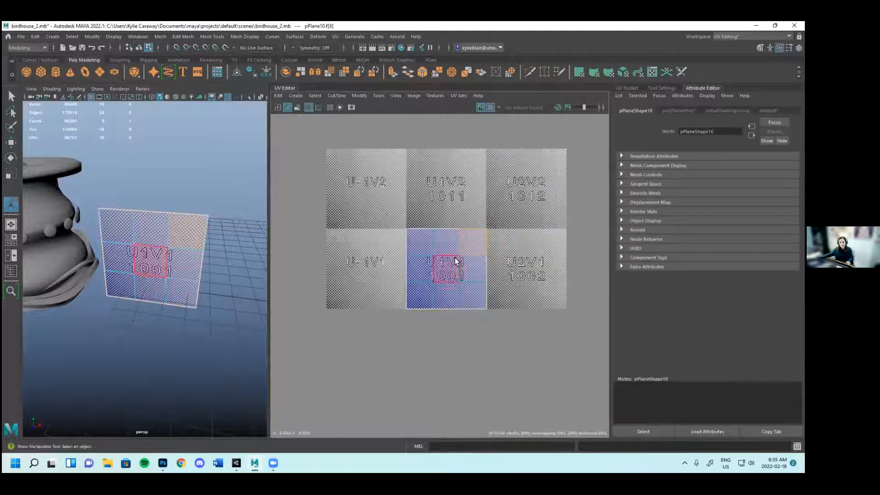
# Set the UV Editor to UV shell selection and select the plane's entire UV shell
pyautogui.scroll(1, 447, 257)
pyautogui.click(447, 238)
pyautogui.rightClick(450, 239)
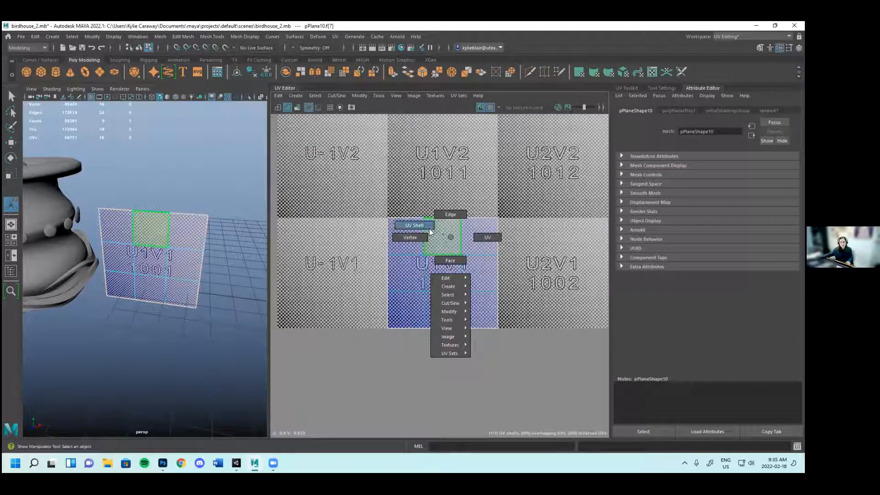
pyautogui.click(488, 237)
pyautogui.moveTo(448, 240); pyautogui.dragTo(425, 228, button='right')
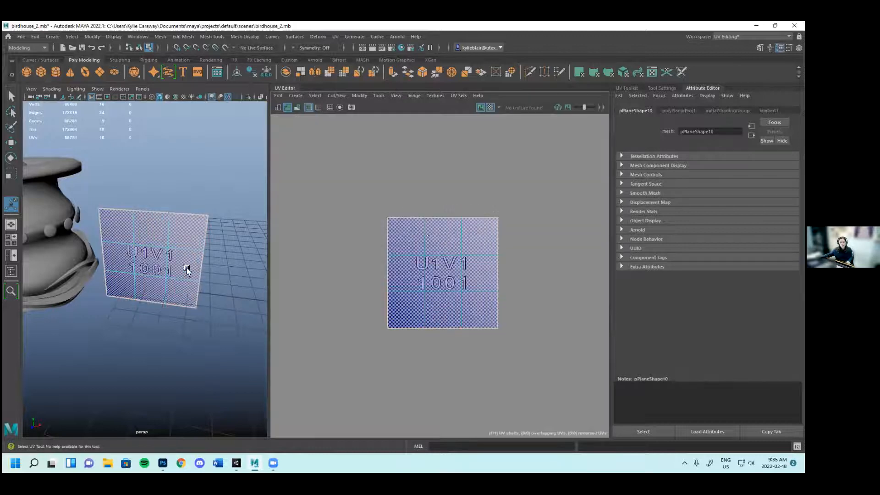
pyautogui.click(441, 242)
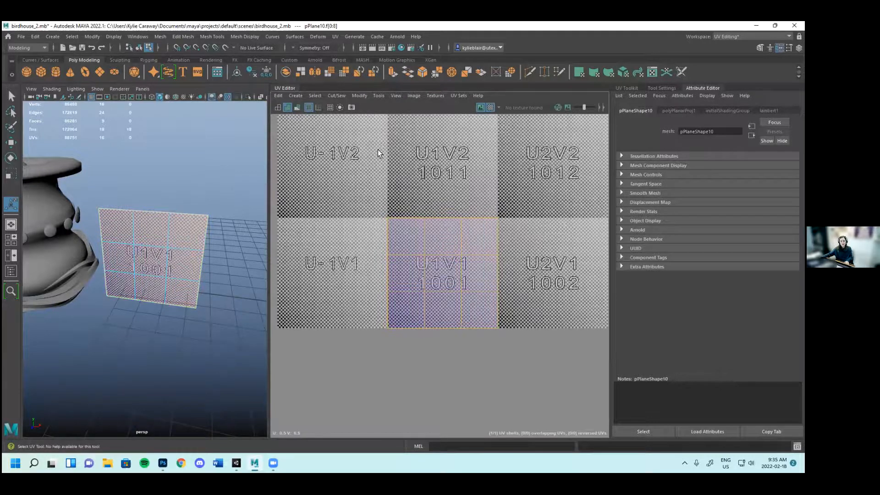
# Scale the plane's UV shell down slightly so its border sits just inside the U1V1 tile
pyautogui.scroll(5, 392, 232)
pyautogui.scroll(4, 374, 222)
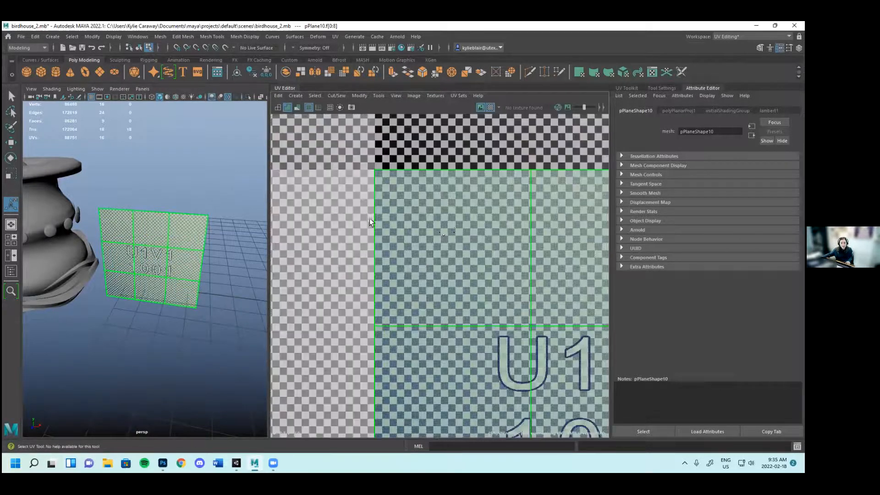
pyautogui.scroll(-5, 468, 256)
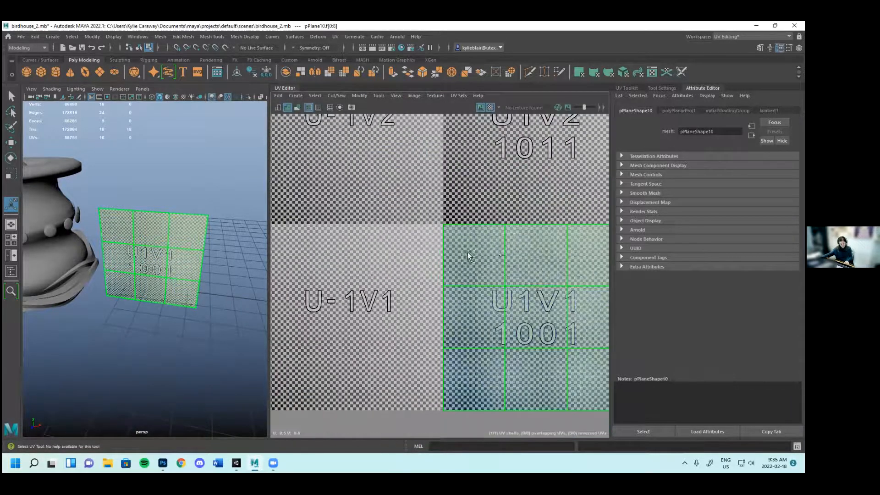
pyautogui.keyDown('alt'); pyautogui.moveTo(505, 301); pyautogui.dragTo(488, 291, button='middle'); pyautogui.keyUp('alt')
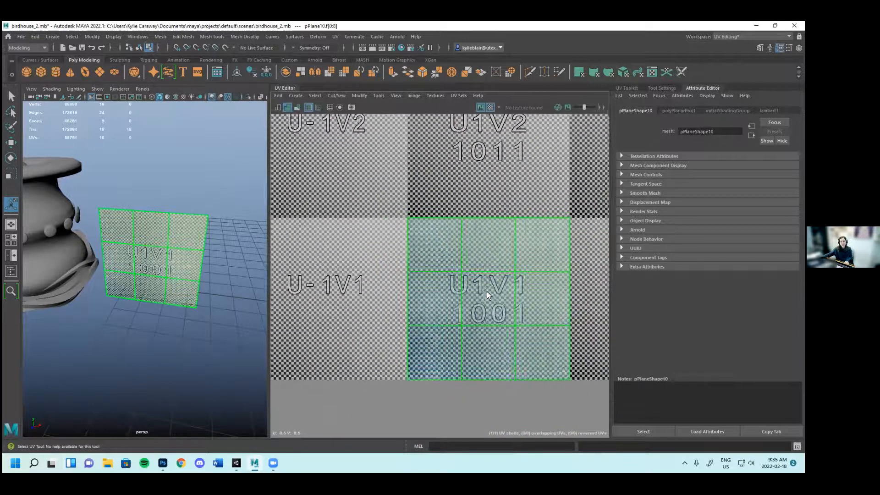
pyautogui.press('r')
pyautogui.moveTo(485, 292); pyautogui.dragTo(484, 292)
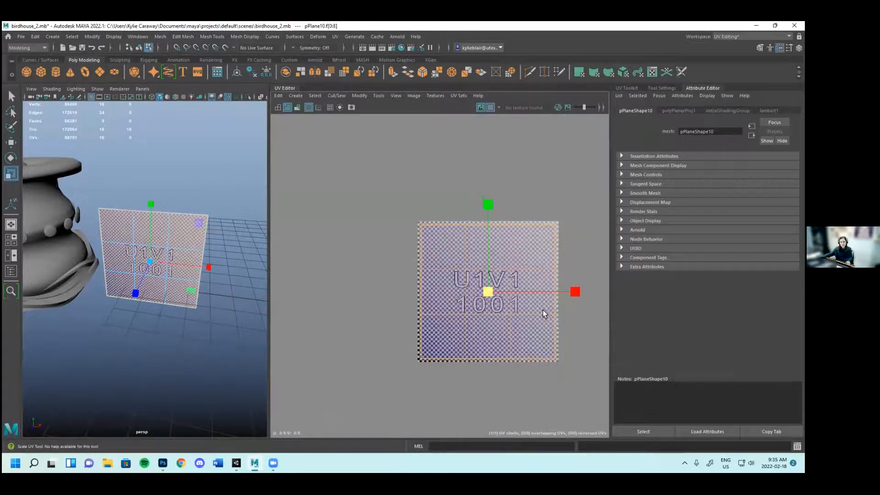
pyautogui.scroll(2, 535, 318)
pyautogui.keyDown('alt'); pyautogui.moveTo(535, 320); pyautogui.dragTo(506, 305, button='middle'); pyautogui.keyUp('alt')
# Display the grid in the UV Editor to check the shell's fit within the 0 to 1 space
pyautogui.click(330, 108)
pyautogui.click(331, 108)
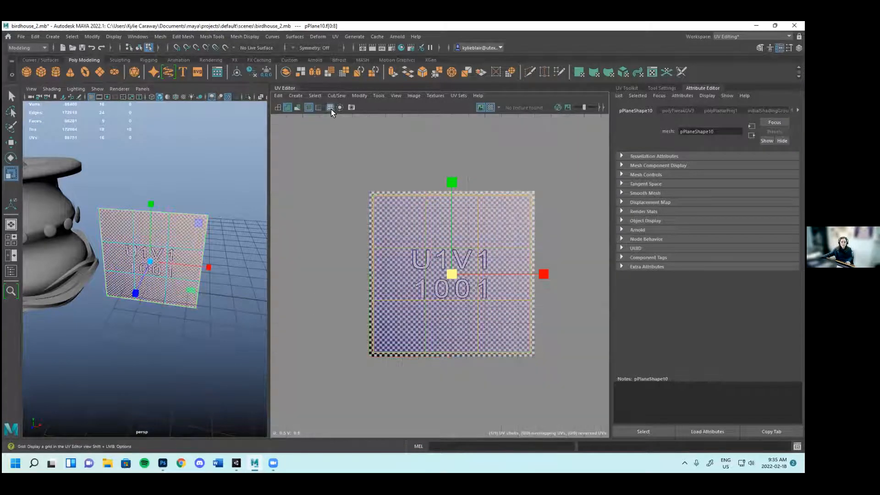
pyautogui.click(333, 106)
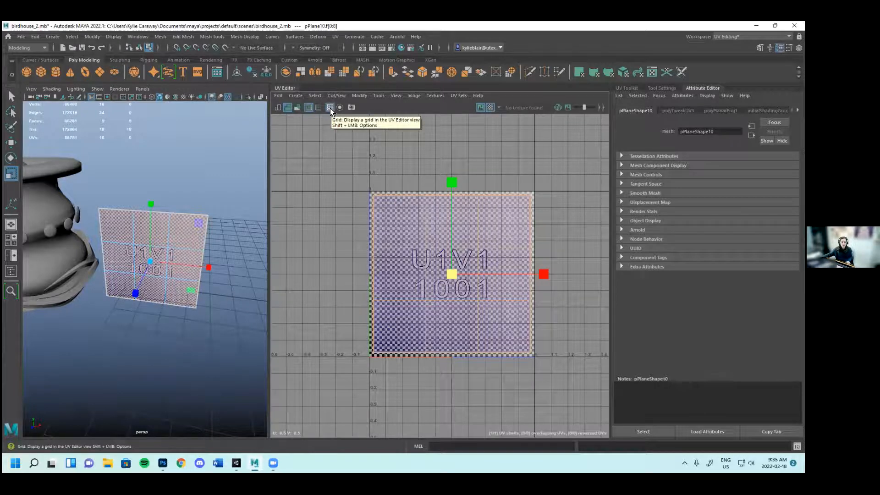
pyautogui.scroll(1, 388, 227)
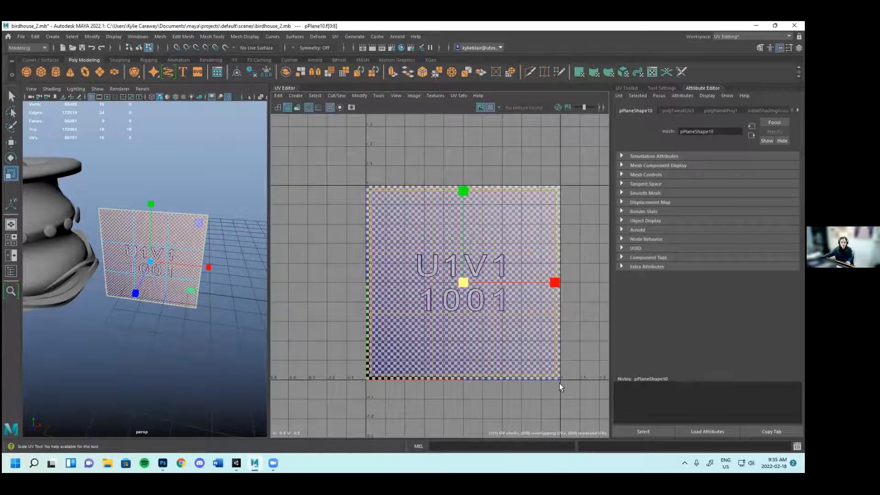
pyautogui.scroll(1, 320, 332)
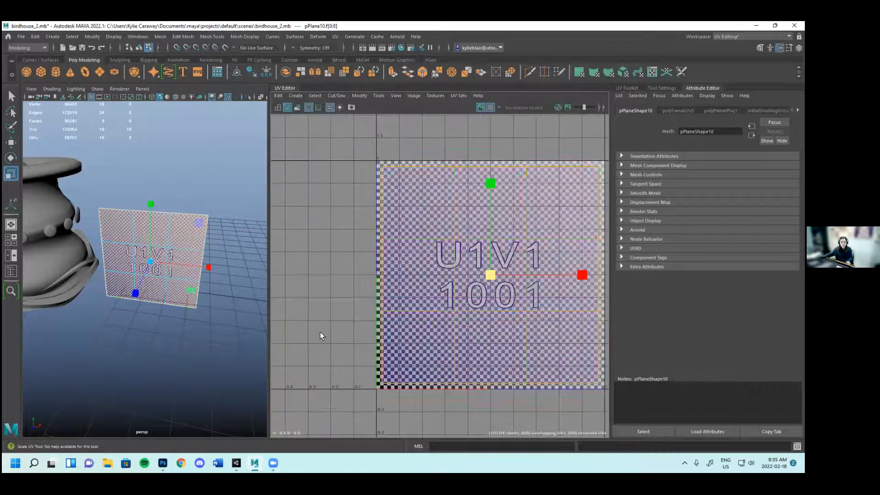
pyautogui.keyDown('alt'); pyautogui.moveTo(501, 349); pyautogui.dragTo(475, 330, button='middle'); pyautogui.keyUp('alt')
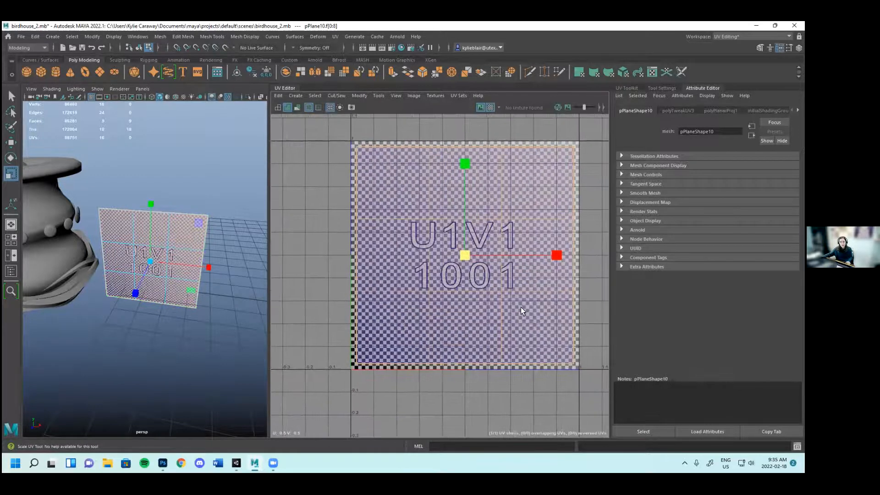
# Scale the plane's UV shell up slightly so it nearly fills the U1V1 tile
pyautogui.keyDown('alt'); pyautogui.moveTo(521, 311); pyautogui.dragTo(519, 313, button='middle'); pyautogui.keyUp('alt')
pyautogui.scroll(-1, 473, 270)
pyautogui.moveTo(469, 266)
pyautogui.mouseDown()
pyautogui.moveTo(486, 271)
pyautogui.moveTo(453, 270)
pyautogui.moveTo(475, 270)
pyautogui.mouseUp()
pyautogui.scroll(1, 467, 271)
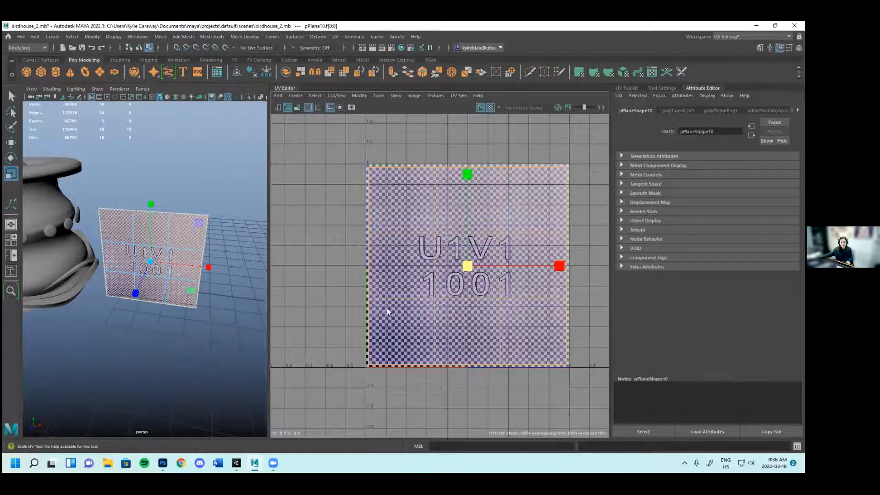
# Return the plane to object mode in the perspective view and clear the selection
pyautogui.keyDown('alt'); pyautogui.moveTo(204, 315); pyautogui.dragTo(210, 305); pyautogui.keyUp('alt')
pyautogui.scroll(3, 159, 285)
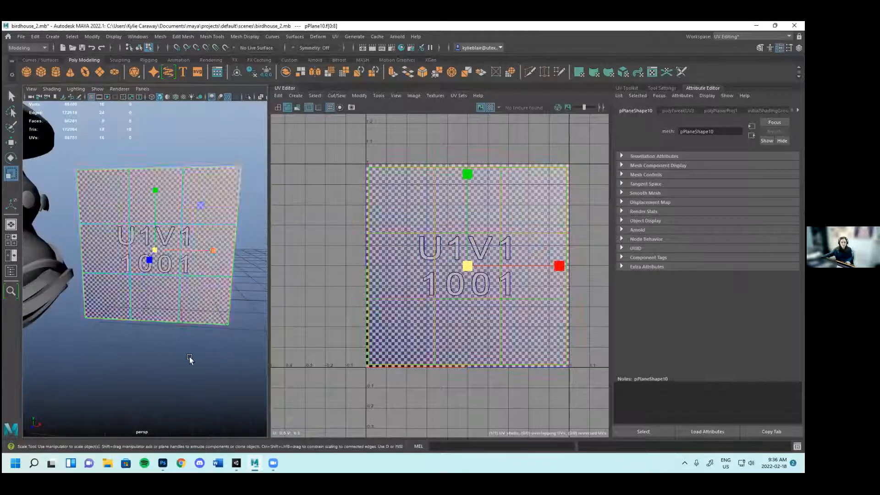
pyautogui.keyDown('alt'); pyautogui.moveTo(225, 332); pyautogui.dragTo(220, 337, button='middle'); pyautogui.keyUp('alt')
pyautogui.moveTo(175, 201); pyautogui.dragTo(193, 190, button='right')
pyautogui.click(242, 325)
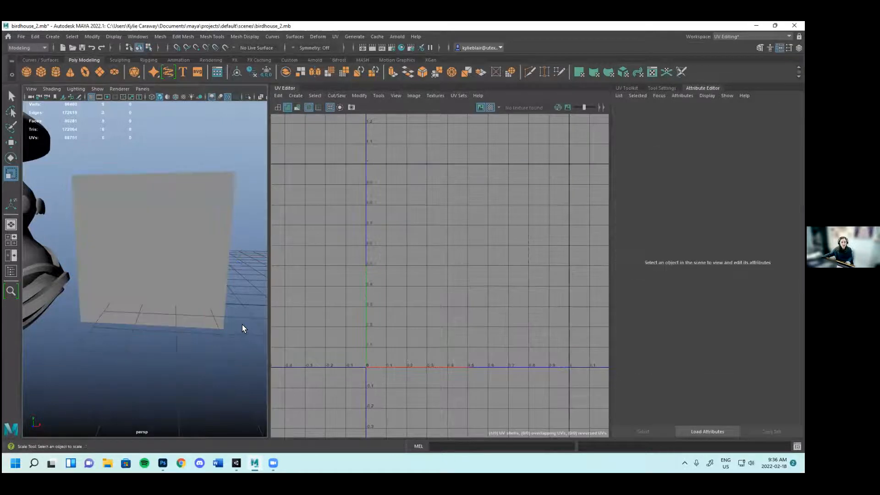
# Assign a new Lambert material to the plane and name it leaf
pyautogui.click(174, 284)
pyautogui.keyDown('alt'); pyautogui.moveTo(174, 284); pyautogui.dragTo(144, 236); pyautogui.keyUp('alt')
pyautogui.moveTo(144, 234); pyautogui.dragTo(148, 447, button='right')
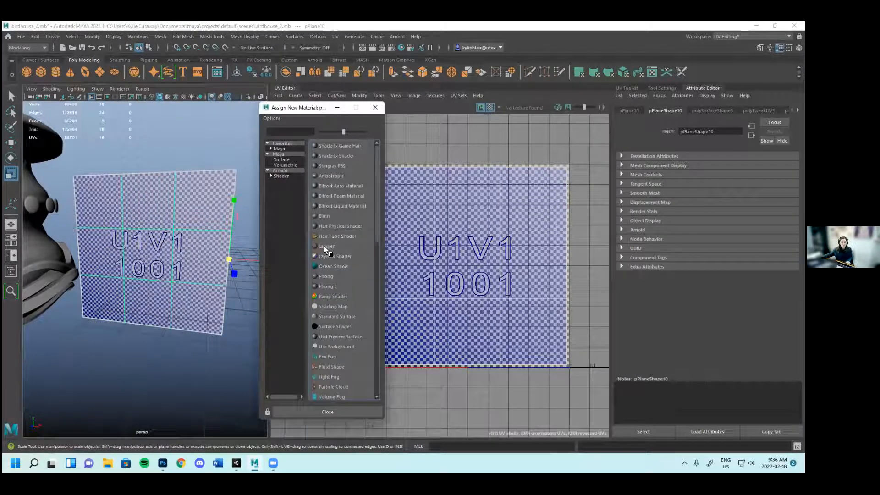
pyautogui.click(325, 245)
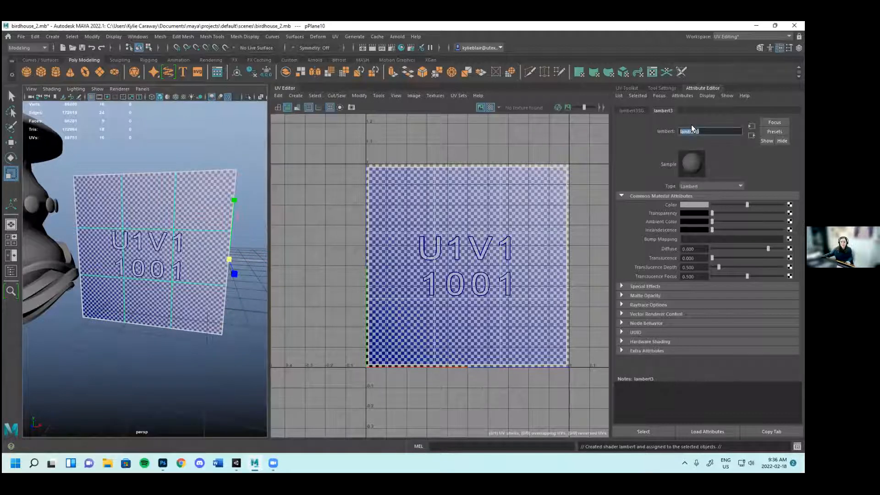
pyautogui.write('leaf')
pyautogui.press('Return')
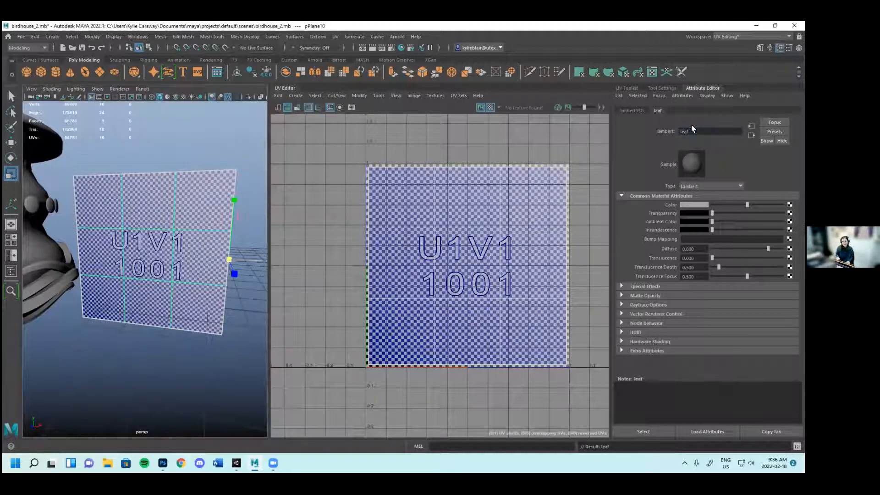
# Switch to the Select tool and change the workspace to General, keeping the plane selected
pyautogui.click(115, 232)
pyautogui.click(11, 96)
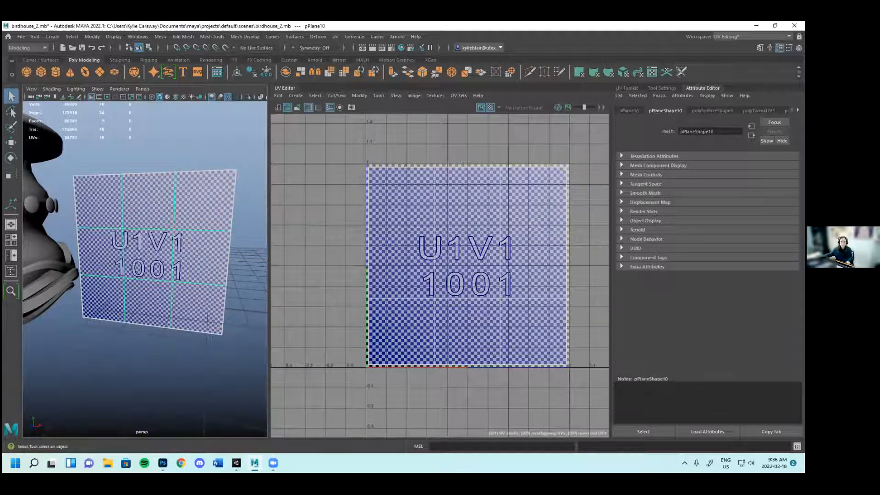
pyautogui.click(752, 37)
pyautogui.click(750, 45)
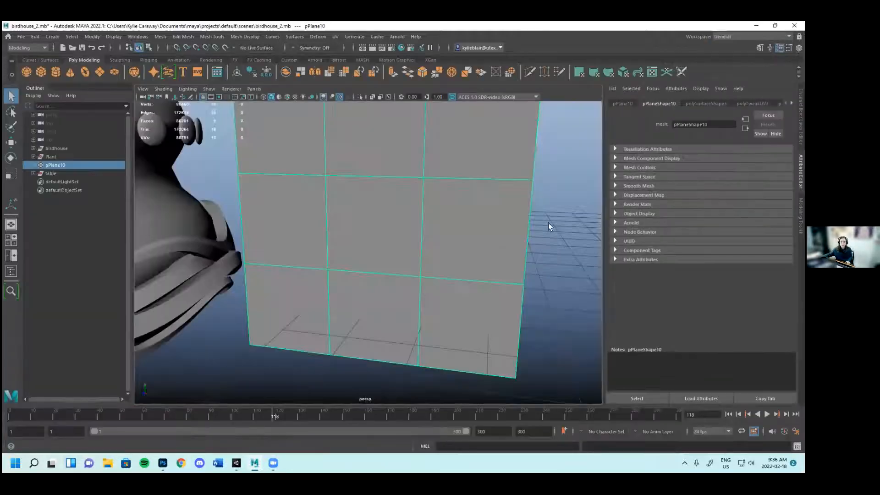
pyautogui.scroll(-6, 492, 251)
pyautogui.keyDown('alt'); pyautogui.moveTo(492, 251); pyautogui.dragTo(504, 274); pyautogui.keyUp('alt')
pyautogui.keyDown('alt'); pyautogui.moveTo(504, 274); pyautogui.dragTo(462, 280, button='middle'); pyautogui.keyUp('alt')
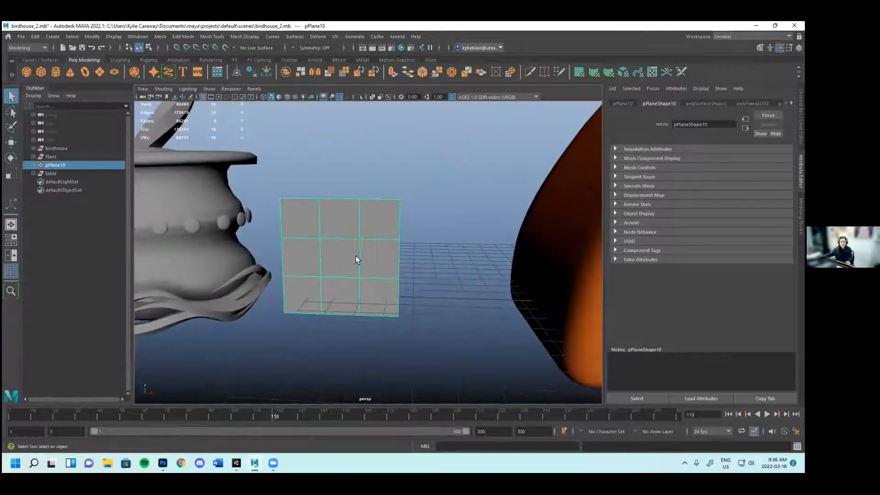
# Open the plane's leaf material attributes and connect a File texture to its Color
pyautogui.moveTo(338, 242); pyautogui.dragTo(340, 437, button='right')
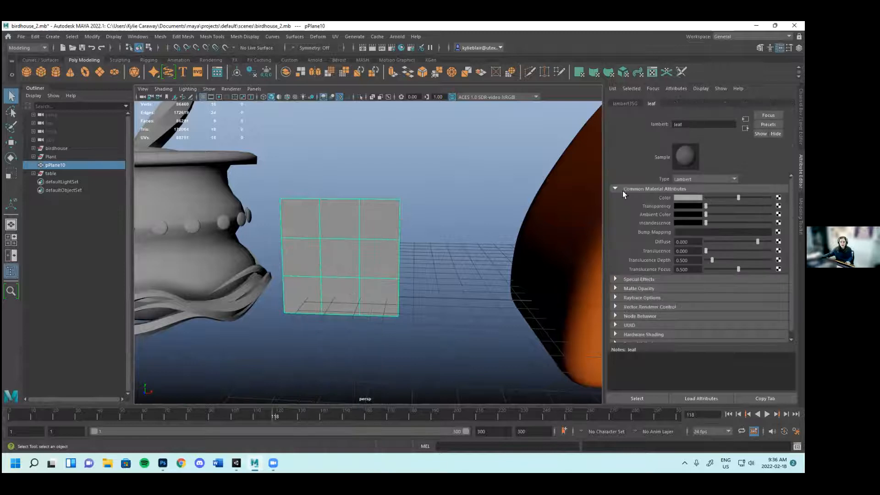
pyautogui.doubleClick(682, 124)
pyautogui.click(778, 197)
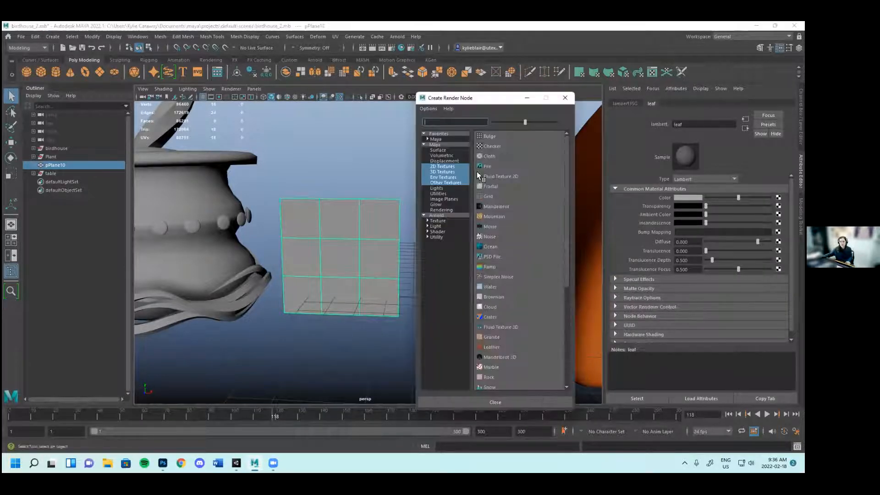
pyautogui.click(490, 166)
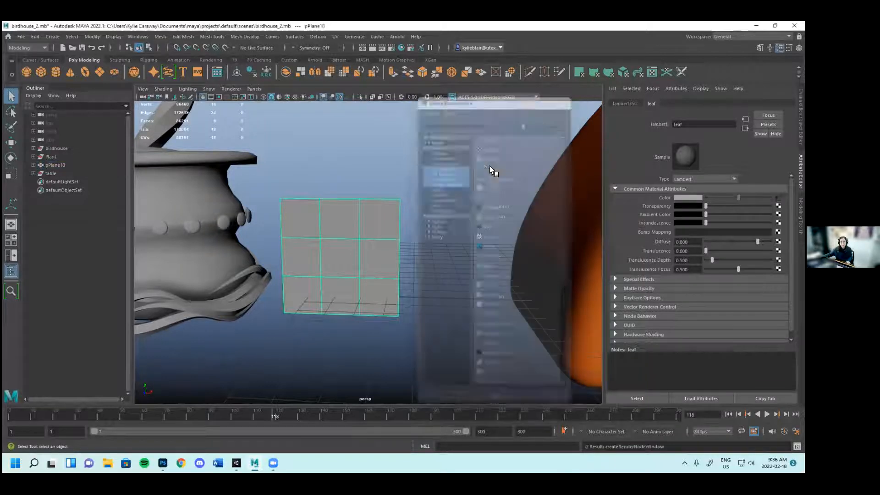
# Load leaf_1.png from the Desktop's DIGF3006\Maya folder as the file texture's image
pyautogui.click(780, 217)
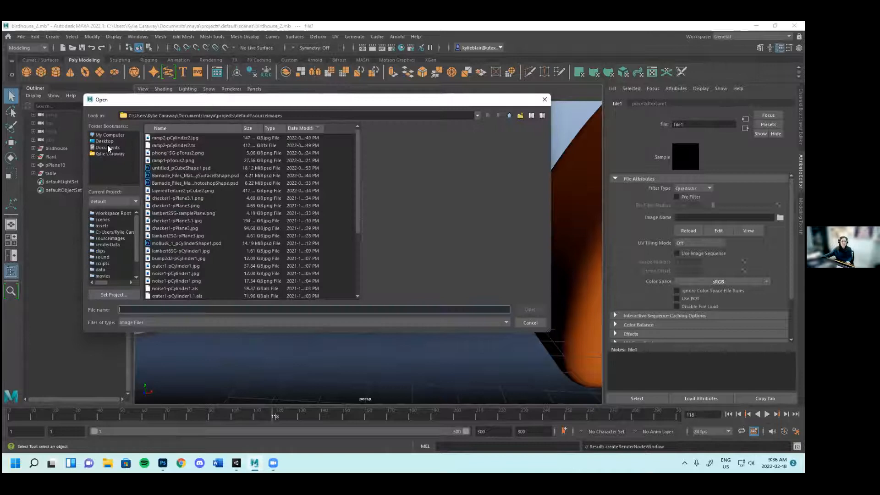
pyautogui.click(108, 142)
pyautogui.doubleClick(165, 149)
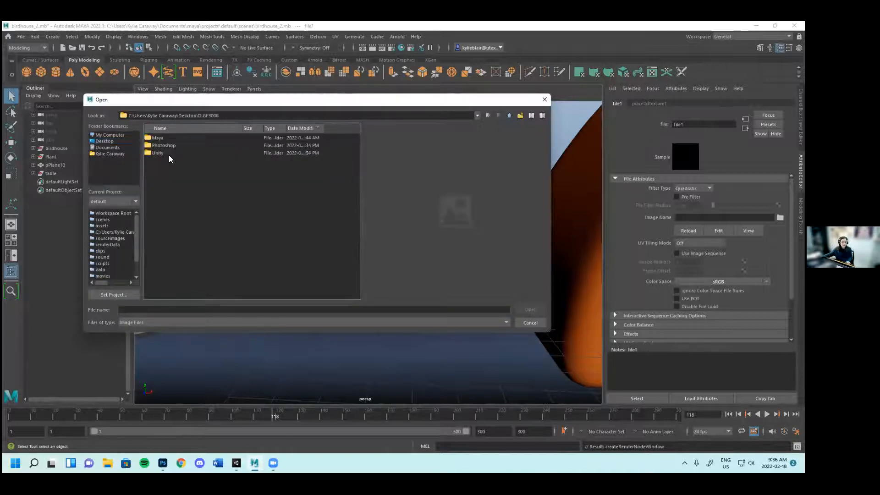
pyautogui.doubleClick(177, 137)
pyautogui.click(174, 138)
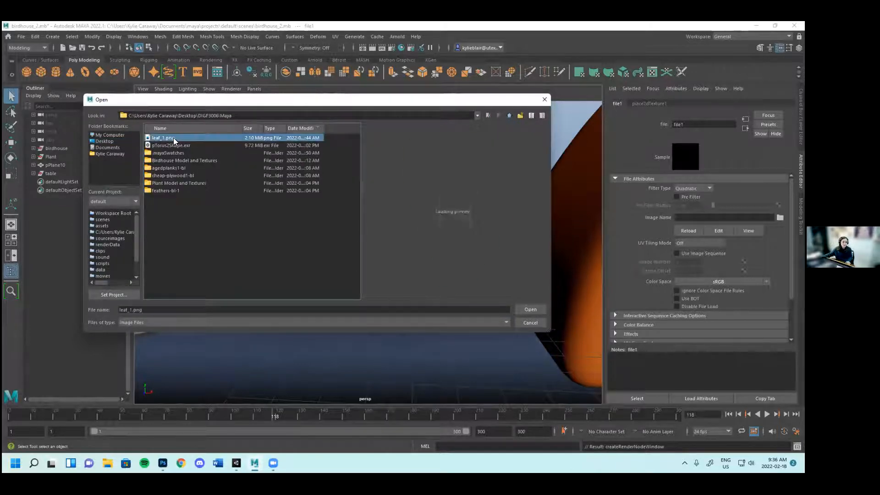
pyautogui.doubleClick(184, 139)
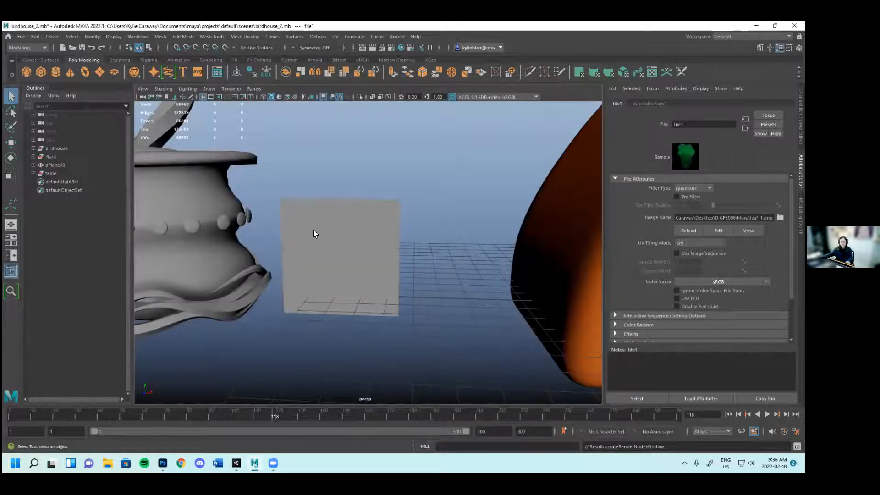
# Turn on textured display in the perspective view and select the plane
pyautogui.click(340, 248)
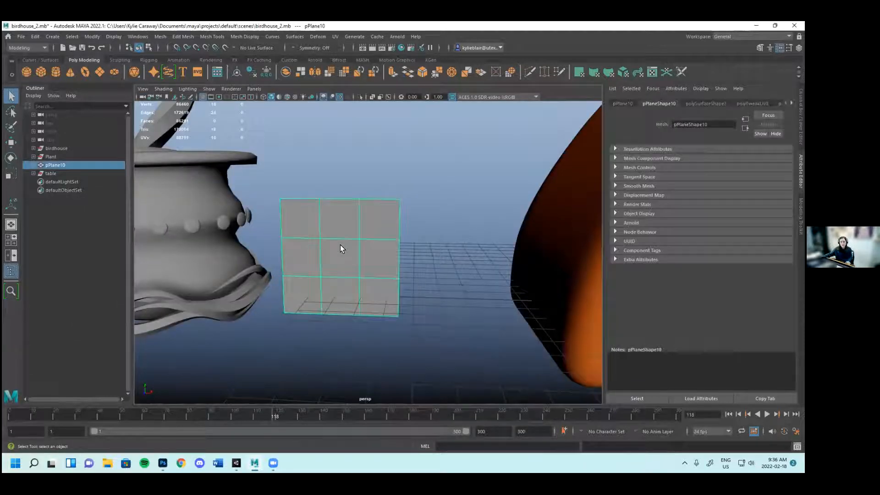
pyautogui.click(293, 97)
pyautogui.click(408, 302)
pyautogui.click(323, 269)
pyautogui.scroll(3, 354, 288)
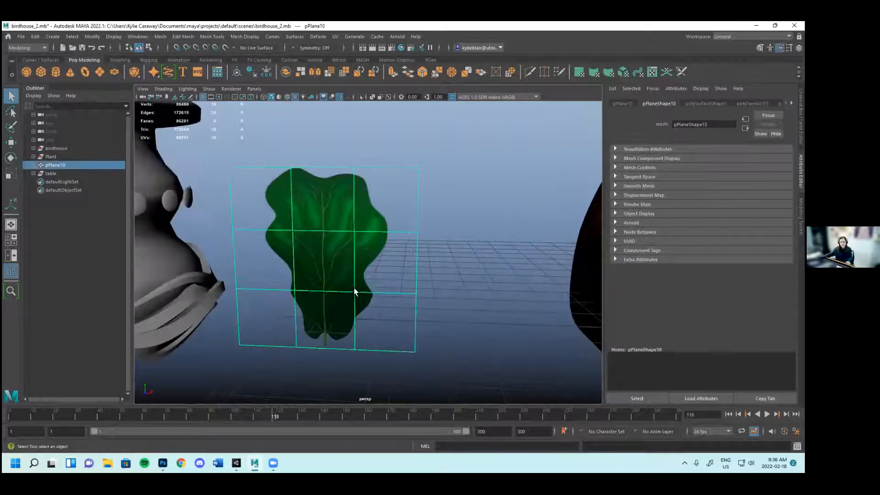
# Inspect the leaf plane's front and back, duplicate the plane in place and reselect the original
pyautogui.keyDown('alt'); pyautogui.moveTo(450, 326); pyautogui.dragTo(395, 284); pyautogui.keyUp('alt')
pyautogui.keyDown('alt'); pyautogui.moveTo(395, 284); pyautogui.dragTo(435, 333, button='right'); pyautogui.keyUp('alt')
pyautogui.scroll(-4, 432, 331)
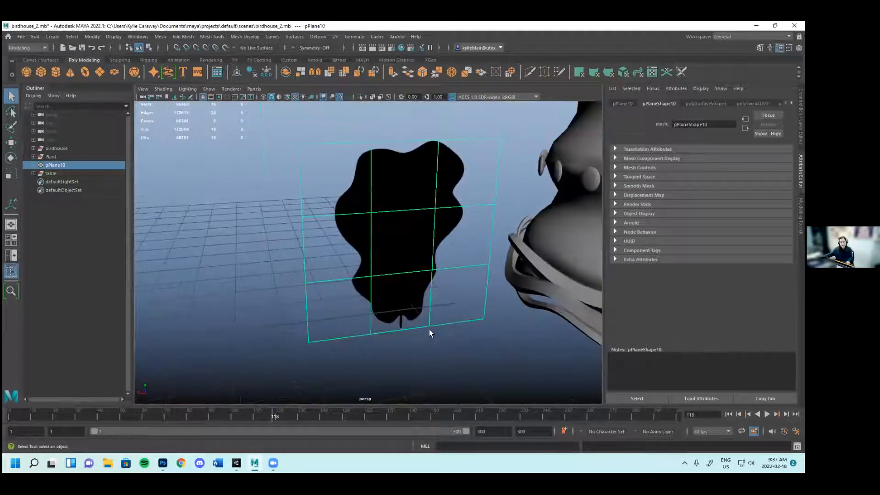
pyautogui.keyDown('alt'); pyautogui.moveTo(301, 259); pyautogui.dragTo(384, 271); pyautogui.keyUp('alt')
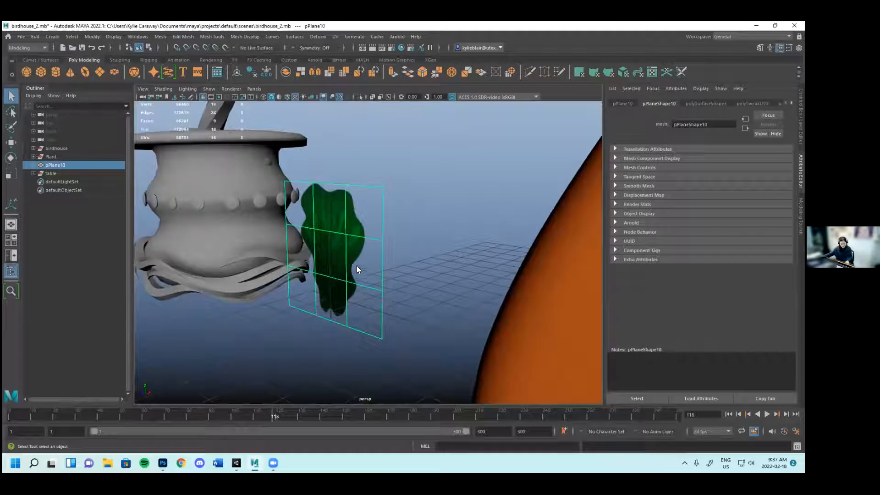
pyautogui.hotkey('ctrl', 'd')
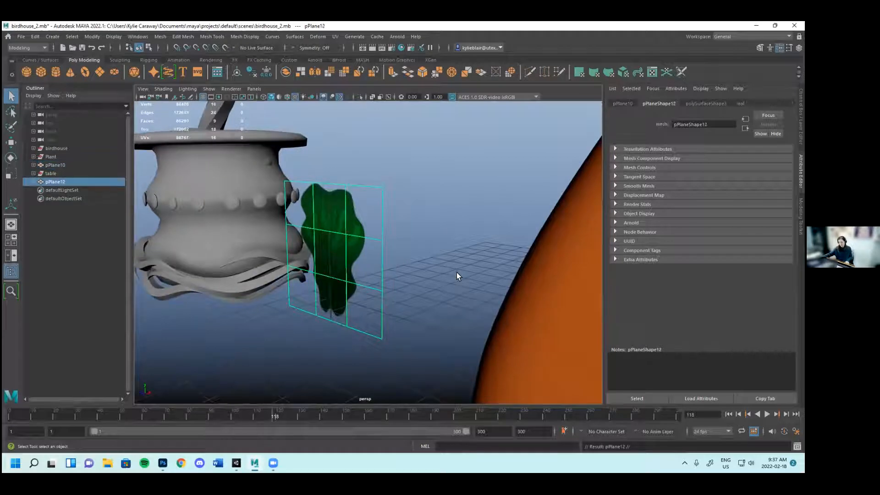
pyautogui.click(68, 184)
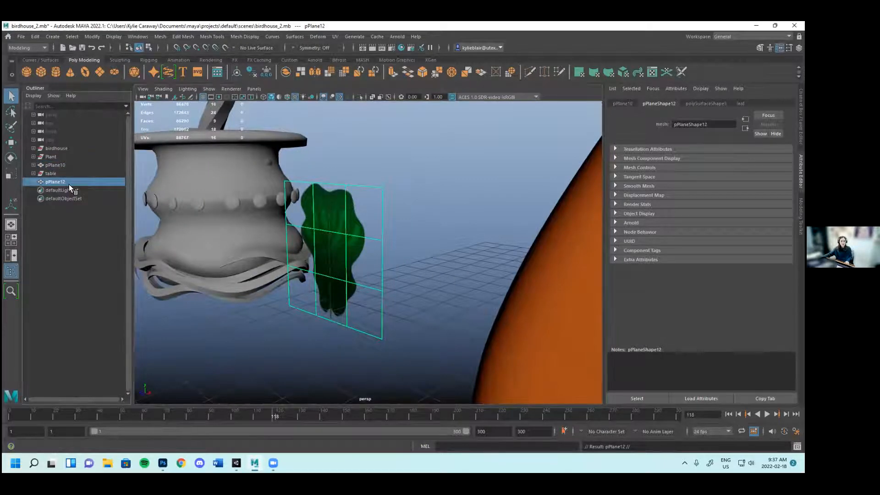
pyautogui.click(364, 243)
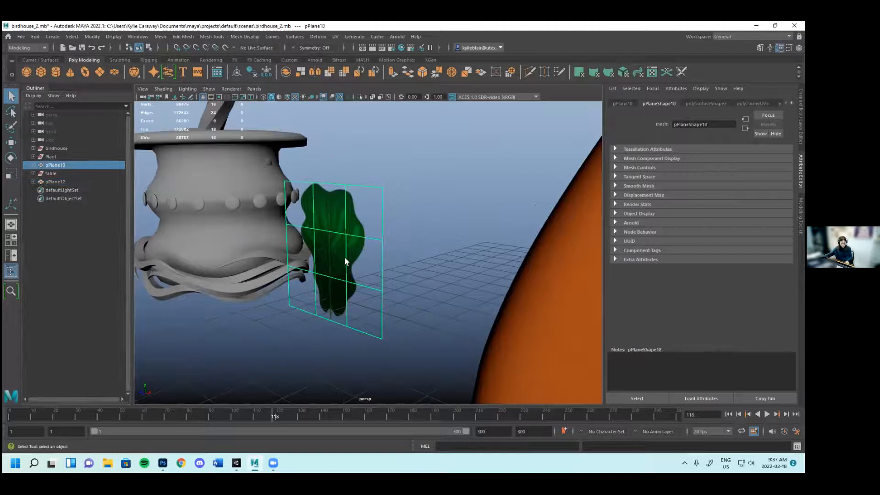
# Reverse the normals of the original leaf plane
pyautogui.press('w')
pyautogui.moveTo(346, 280); pyautogui.dragTo(344, 278)
pyautogui.keyDown('alt'); pyautogui.moveTo(407, 247); pyautogui.dragTo(347, 247); pyautogui.keyUp('alt')
pyautogui.scroll(3, 373, 244)
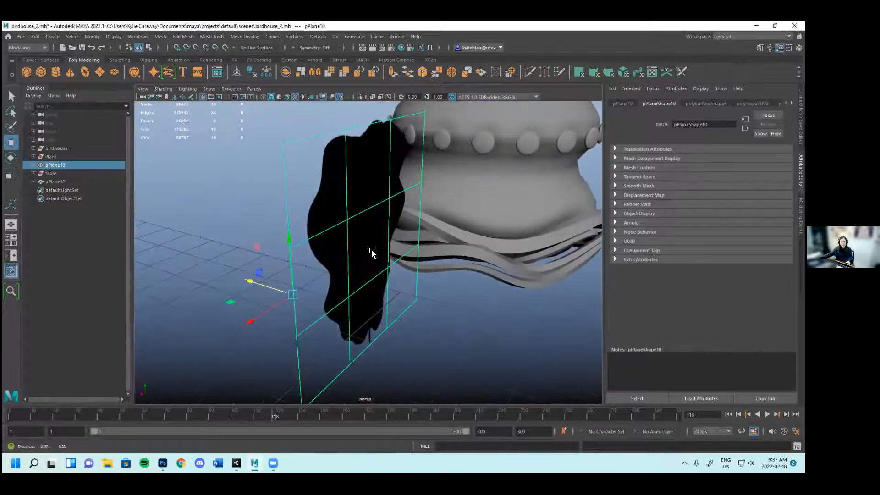
pyautogui.click(245, 37)
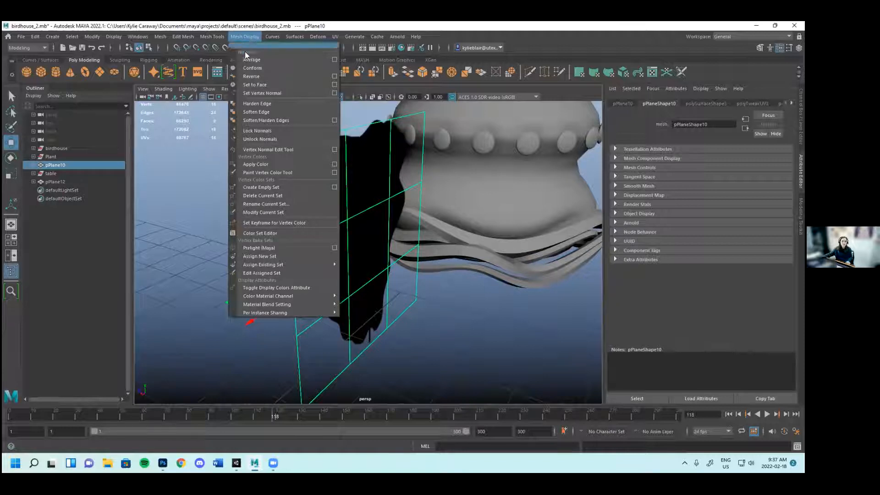
pyautogui.click(252, 76)
pyautogui.keyDown('alt'); pyautogui.moveTo(423, 307); pyautogui.dragTo(454, 308); pyautogui.keyUp('alt')
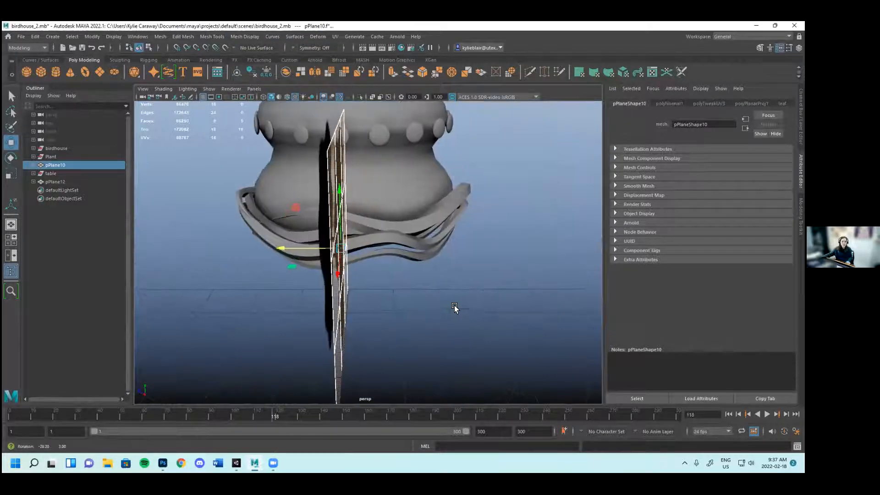
# Offset the reversed leaf plane slightly from its duplicate and check the leaf from both sides
pyautogui.moveTo(273, 244); pyautogui.dragTo(268, 244)
pyautogui.moveTo(321, 228); pyautogui.dragTo(329, 211, button='right')
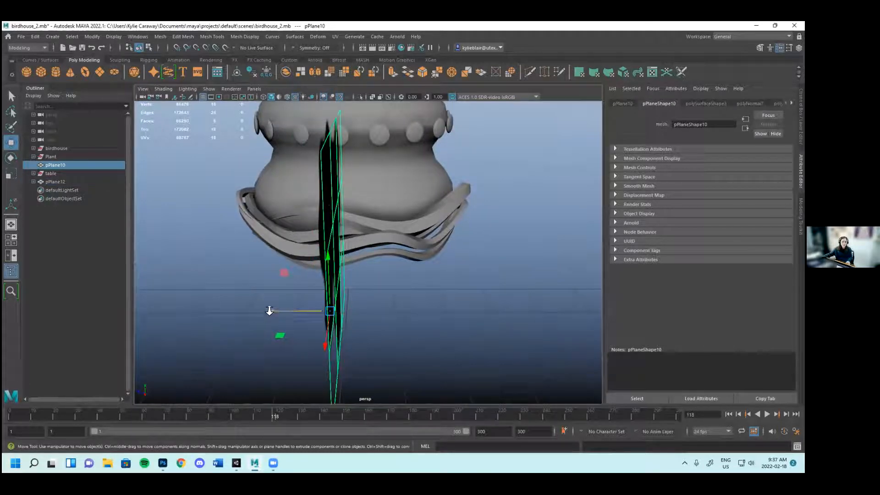
pyautogui.moveTo(269, 308)
pyautogui.keyDown('alt'); pyautogui.mouseDown()
pyautogui.moveTo(496, 323)
pyautogui.moveTo(478, 333)
pyautogui.moveTo(285, 315)
pyautogui.mouseUp(); pyautogui.keyUp('alt')
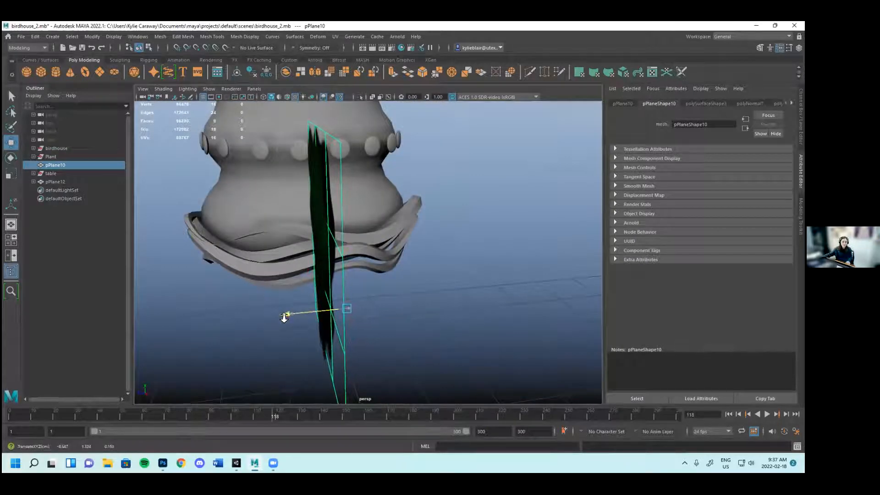
pyautogui.keyDown('alt'); pyautogui.moveTo(440, 266); pyautogui.dragTo(403, 259); pyautogui.keyUp('alt')
pyautogui.moveTo(246, 281); pyautogui.dragTo(296, 287)
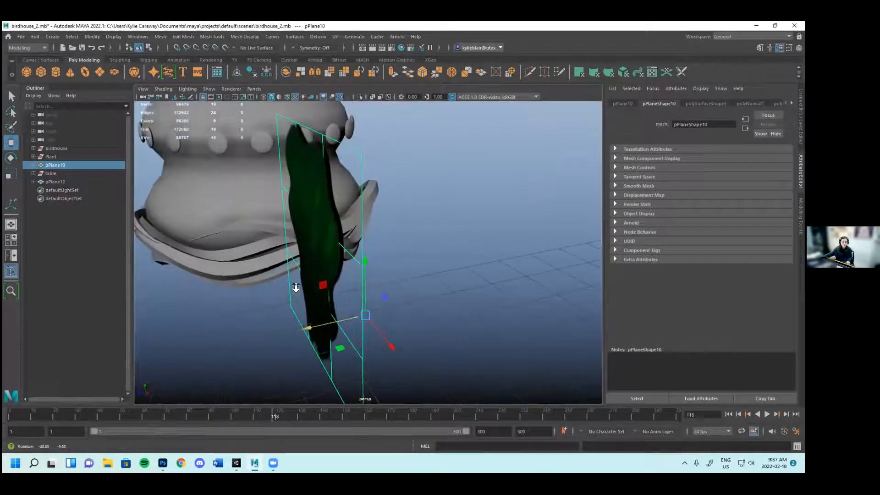
# Switch the two leaf planes to vertex selection, pick a corner vertex and show the Modeling Toolkit
pyautogui.click(314, 207)
pyautogui.keyDown('alt'); pyautogui.moveTo(373, 222); pyautogui.dragTo(343, 221); pyautogui.keyUp('alt')
pyautogui.keyDown('shift'); pyautogui.click(326, 226); pyautogui.keyUp('shift')
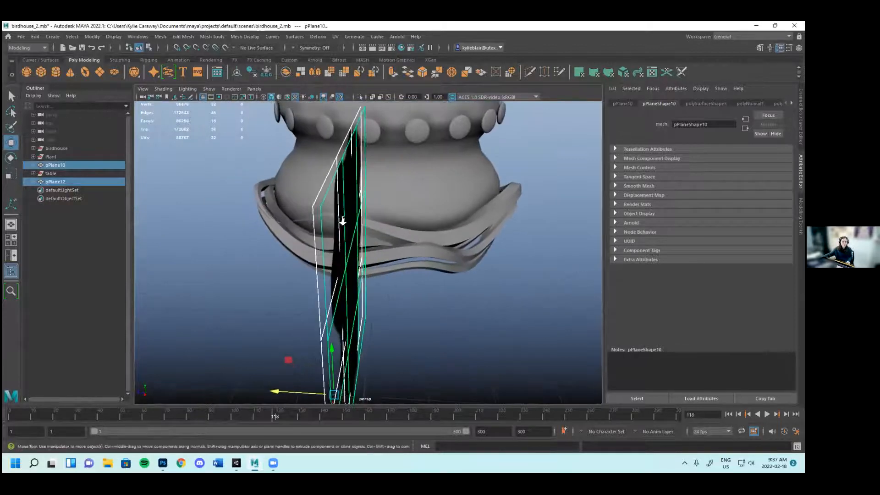
pyautogui.moveTo(329, 222); pyautogui.dragTo(304, 222, button='right')
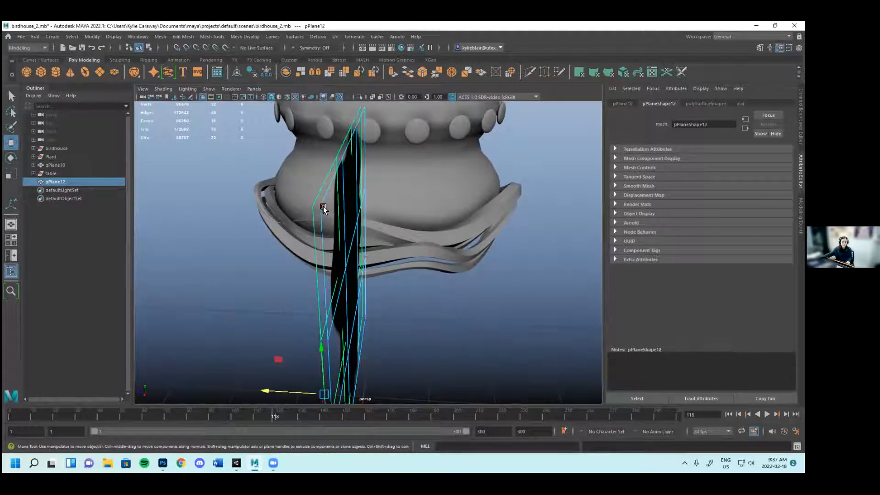
pyautogui.click(322, 207)
pyautogui.keyDown('alt'); pyautogui.moveTo(317, 212); pyautogui.dragTo(348, 238); pyautogui.keyUp('alt')
pyautogui.click(213, 37)
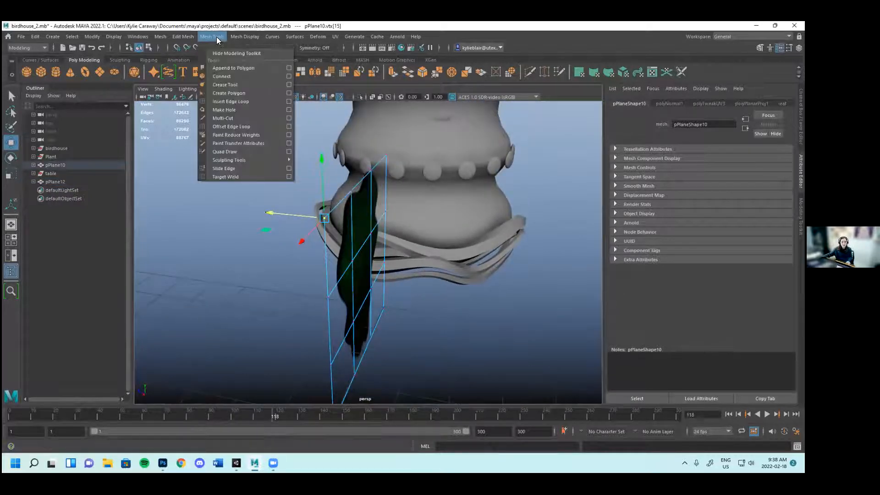
pyautogui.click(216, 39)
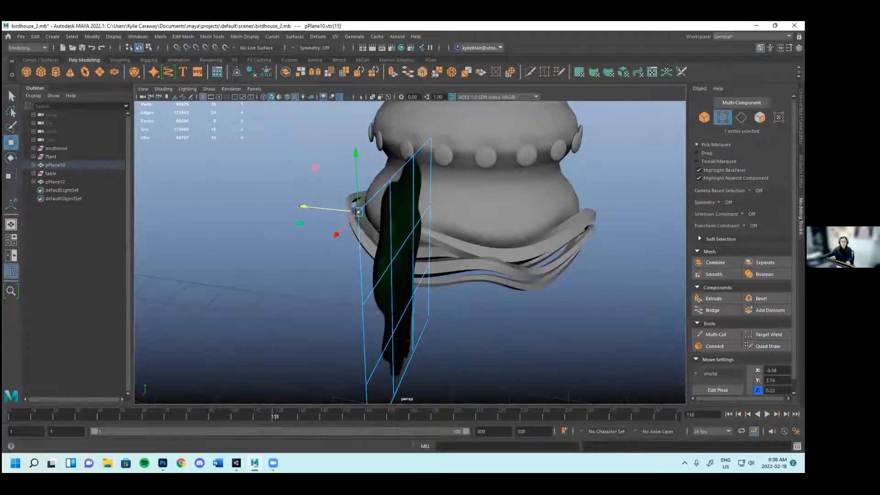
# Try to join matching corner vertices of the two leaf planes with Target Weld, then return to object selection
pyautogui.keyDown('alt'); pyautogui.moveTo(392, 287); pyautogui.dragTo(401, 286); pyautogui.keyUp('alt')
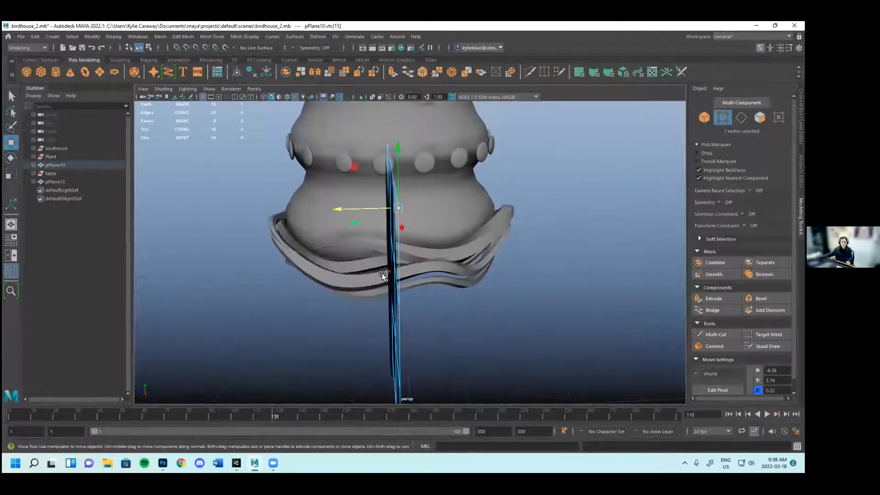
pyautogui.moveTo(397, 265); pyautogui.dragTo(426, 220, button='right')
pyautogui.click(388, 270)
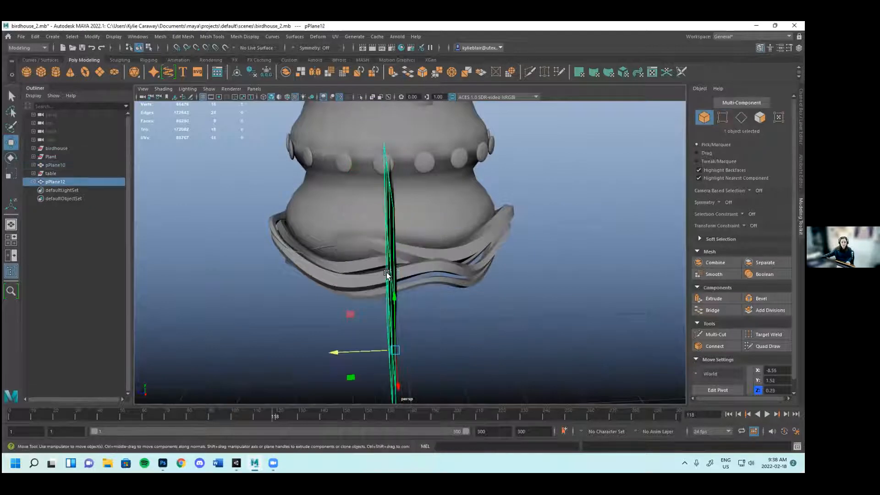
pyautogui.keyDown('alt'); pyautogui.moveTo(421, 287); pyautogui.dragTo(392, 258); pyautogui.keyUp('alt')
pyautogui.keyDown('shift'); pyautogui.click(392, 259); pyautogui.keyUp('shift')
pyautogui.moveTo(391, 236); pyautogui.dragTo(360, 228, button='right')
pyautogui.keyDown('alt'); pyautogui.moveTo(394, 227); pyautogui.dragTo(337, 190); pyautogui.keyUp('alt')
pyautogui.click(767, 334)
pyautogui.keyDown('alt'); pyautogui.moveTo(303, 176); pyautogui.dragTo(322, 181, button='right'); pyautogui.keyUp('alt')
pyautogui.keyDown('alt'); pyautogui.moveTo(322, 182); pyautogui.dragTo(395, 191); pyautogui.keyUp('alt')
pyautogui.click(383, 195)
pyautogui.scroll(5, 431, 202)
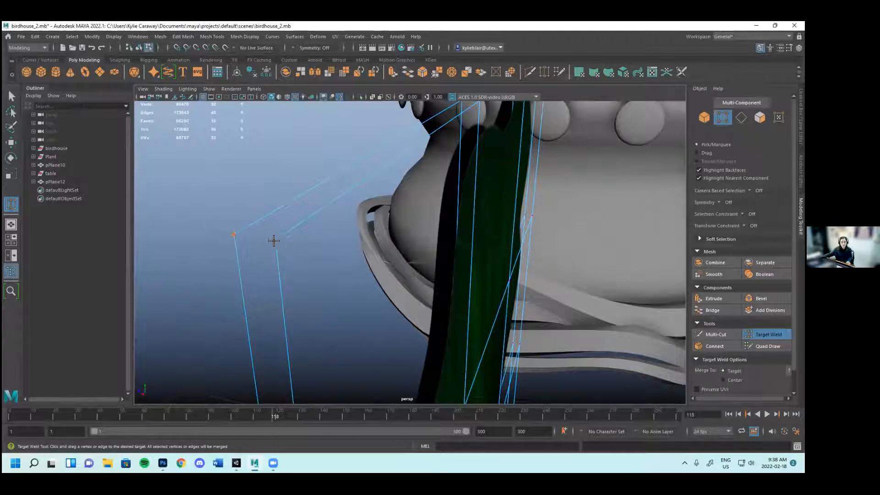
pyautogui.press('q')
pyautogui.keyDown('alt'); pyautogui.moveTo(292, 263); pyautogui.dragTo(460, 233); pyautogui.keyUp('alt')
pyautogui.moveTo(460, 230); pyautogui.dragTo(476, 219, button='right')
pyautogui.keyDown('alt'); pyautogui.moveTo(477, 219); pyautogui.dragTo(507, 314); pyautogui.keyUp('alt')
pyautogui.scroll(-3, 507, 319)
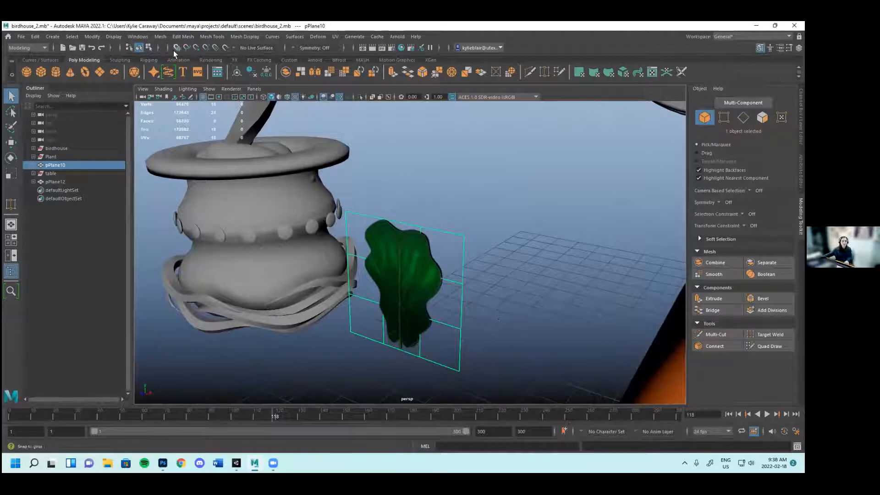
# Select both leaf planes and group them
pyautogui.click(153, 38)
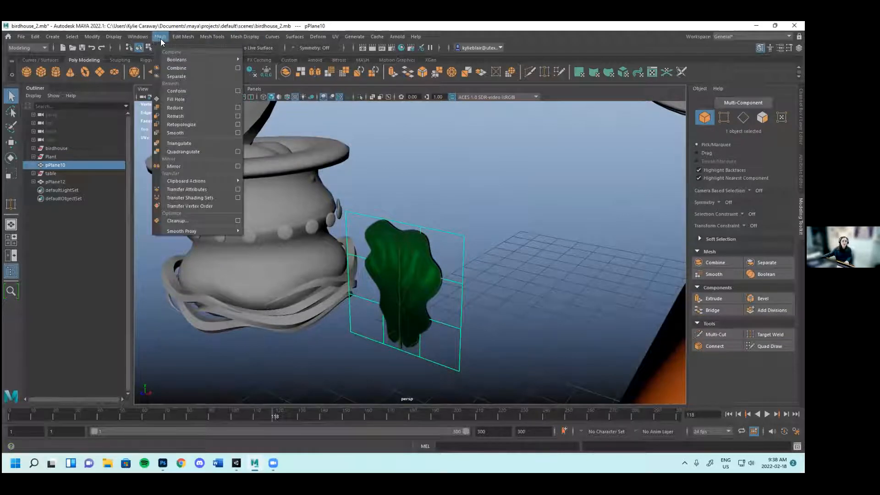
pyautogui.press('Escape')
pyautogui.click(367, 268)
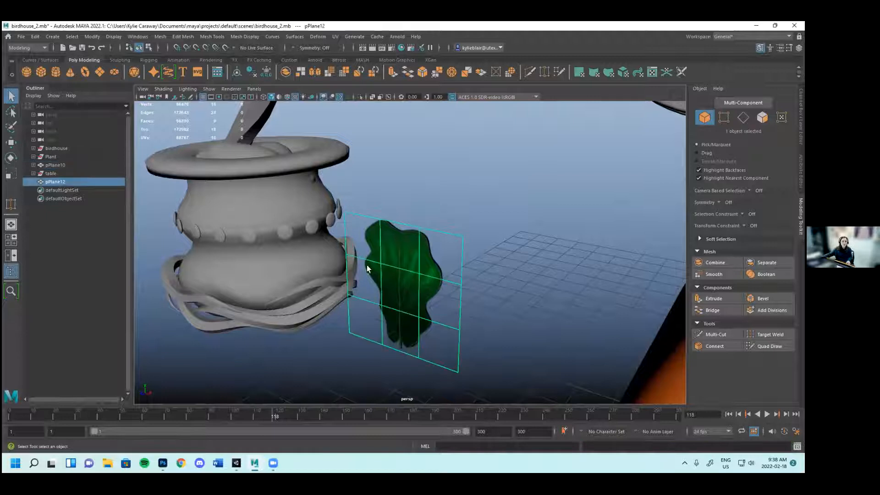
pyautogui.keyDown('ctrl'); pyautogui.click(60, 165); pyautogui.keyUp('ctrl')
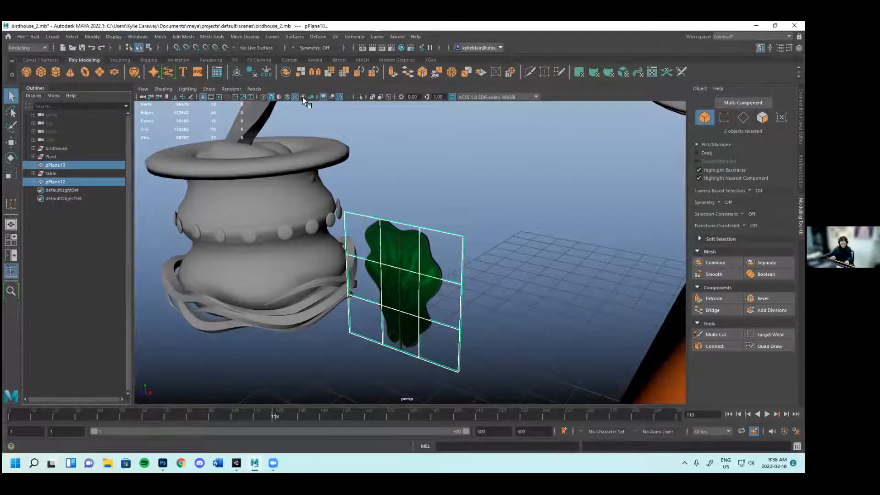
pyautogui.hotkey('ctrl', 'g')
pyautogui.keyDown('alt'); pyautogui.moveTo(512, 295); pyautogui.dragTo(456, 286); pyautogui.keyUp('alt')
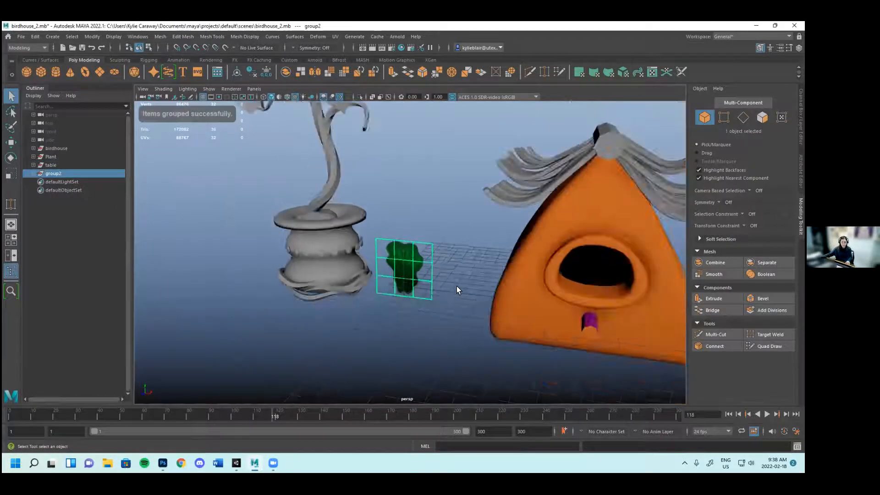
# Center the pivot of the leaf group on its geometry
pyautogui.press('w')
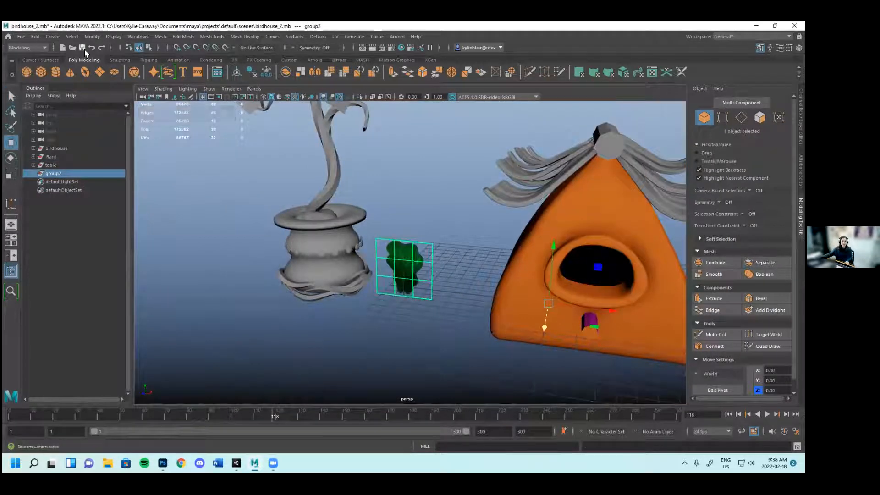
pyautogui.click(92, 37)
pyautogui.click(93, 39)
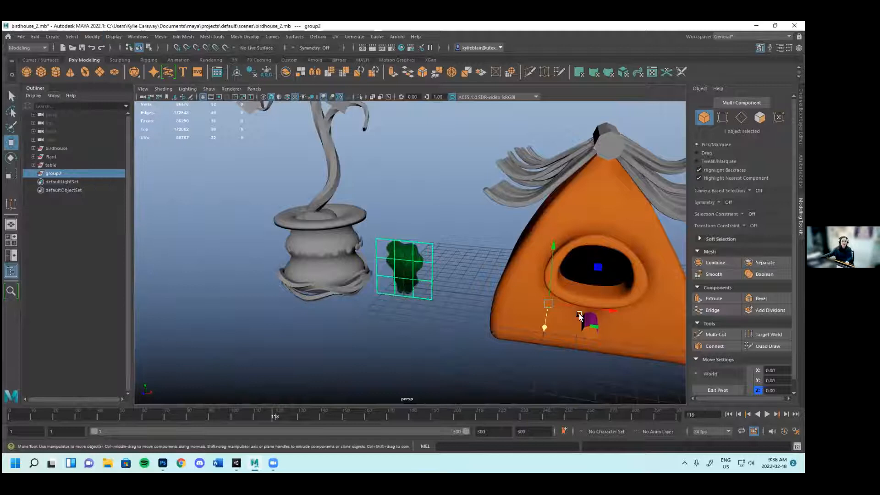
pyautogui.click(98, 36)
pyautogui.click(125, 97)
pyautogui.moveTo(459, 276); pyautogui.dragTo(441, 298)
pyautogui.scroll(-3, 458, 280)
pyautogui.scroll(5, 403, 303)
pyautogui.keyDown('alt'); pyautogui.moveTo(363, 309); pyautogui.dragTo(447, 306); pyautogui.keyUp('alt')
pyautogui.scroll(-2, 447, 307)
pyautogui.scroll(4, 444, 330)
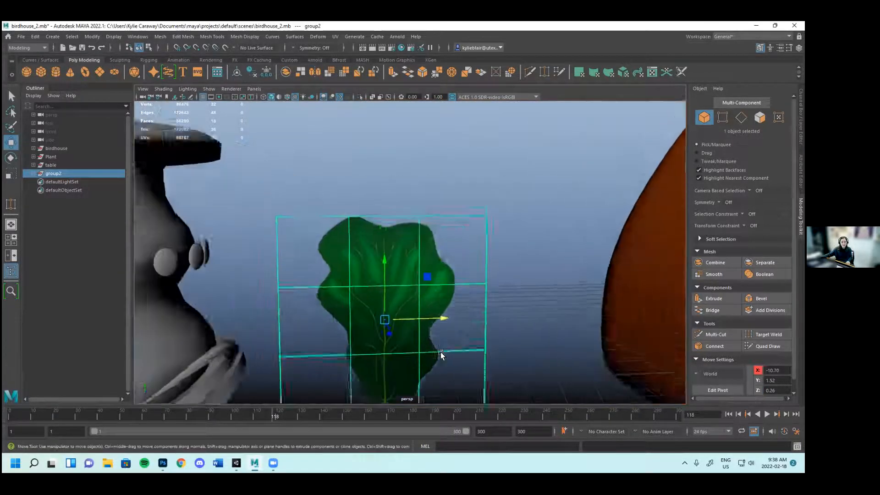
pyautogui.keyDown('alt'); pyautogui.moveTo(440, 354); pyautogui.dragTo(417, 334); pyautogui.keyUp('alt')
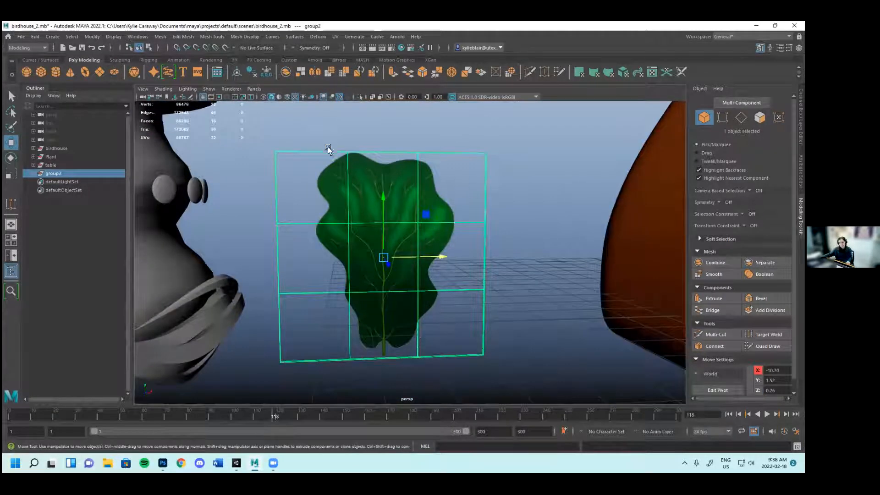
# Move the leaf group up beside the plant's curled branch, to about X -21.95 and Y 13.45
pyautogui.scroll(-5, 373, 288)
pyautogui.keyDown('alt'); pyautogui.moveTo(397, 291); pyautogui.dragTo(445, 318, button='middle'); pyautogui.keyUp('alt')
pyautogui.moveTo(497, 290); pyautogui.dragTo(356, 277)
pyautogui.scroll(-3, 421, 259)
pyautogui.scroll(3, 421, 260)
pyautogui.moveTo(429, 324); pyautogui.dragTo(296, 108)
pyautogui.scroll(5, 298, 202)
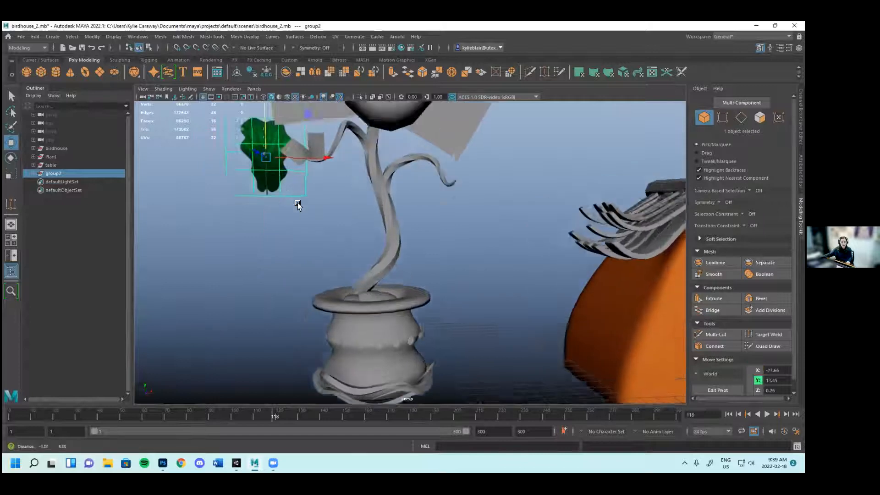
pyautogui.scroll(5, 370, 206)
pyautogui.moveTo(291, 169); pyautogui.dragTo(330, 266)
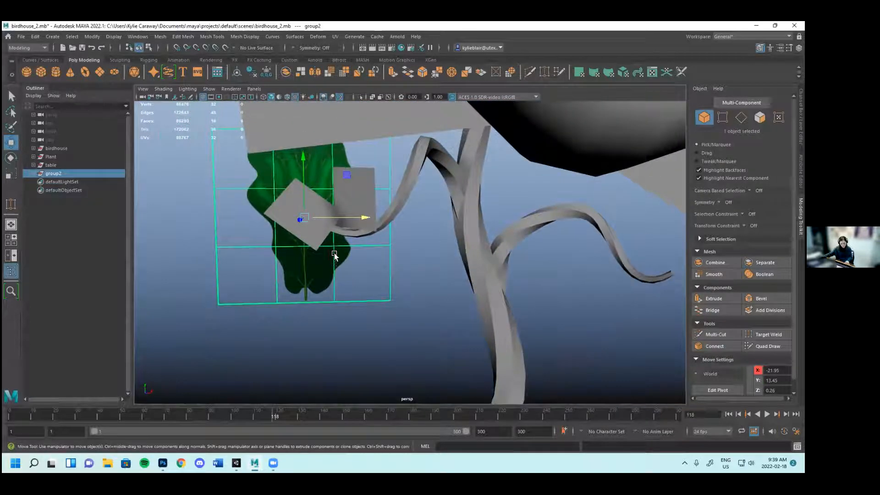
# Move the leaf group's pivot down to the base of the leaf's stem
pyautogui.press('Insert')
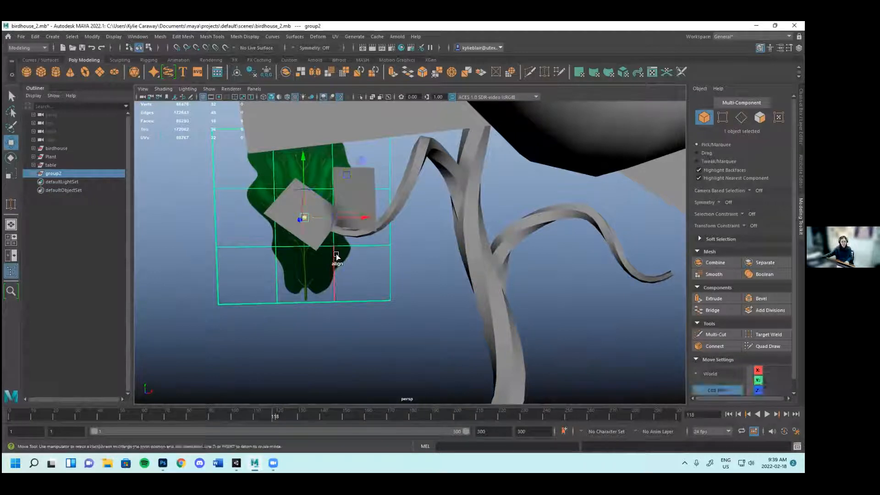
pyautogui.moveTo(306, 161); pyautogui.dragTo(311, 242)
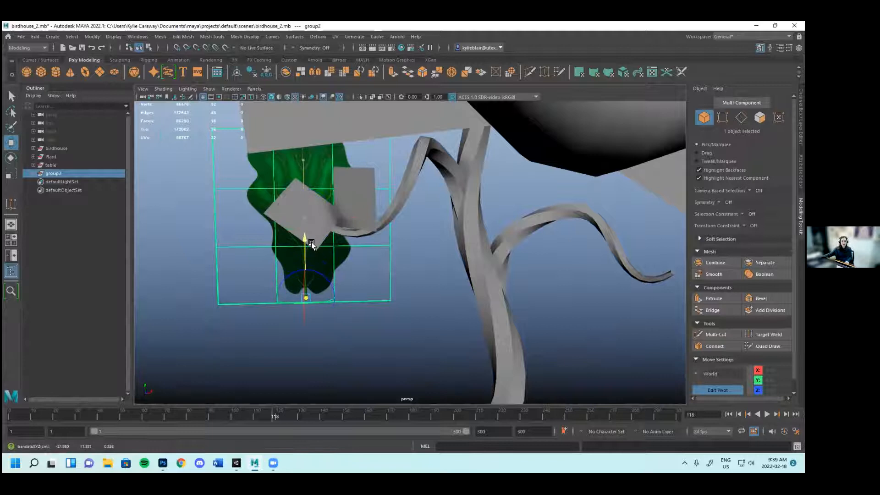
pyautogui.press('Insert')
# Rotate the leaf group around its stem so it points away from the plant, and move it toward the branch tip
pyautogui.press('e')
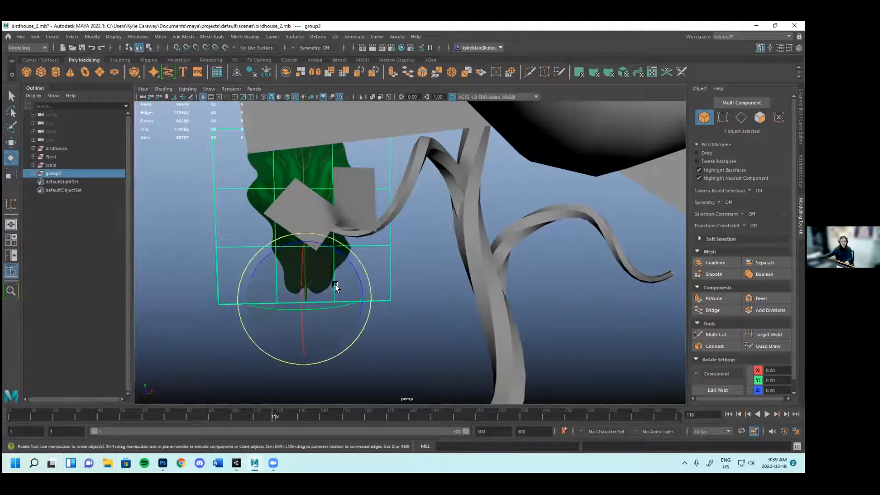
pyautogui.moveTo(343, 254); pyautogui.dragTo(290, 251)
pyautogui.press('w')
pyautogui.moveTo(366, 297); pyautogui.dragTo(397, 297)
pyautogui.moveTo(338, 246); pyautogui.dragTo(347, 198)
# Delete the two small gray placeholder planes at the branch tip
pyautogui.click(364, 195)
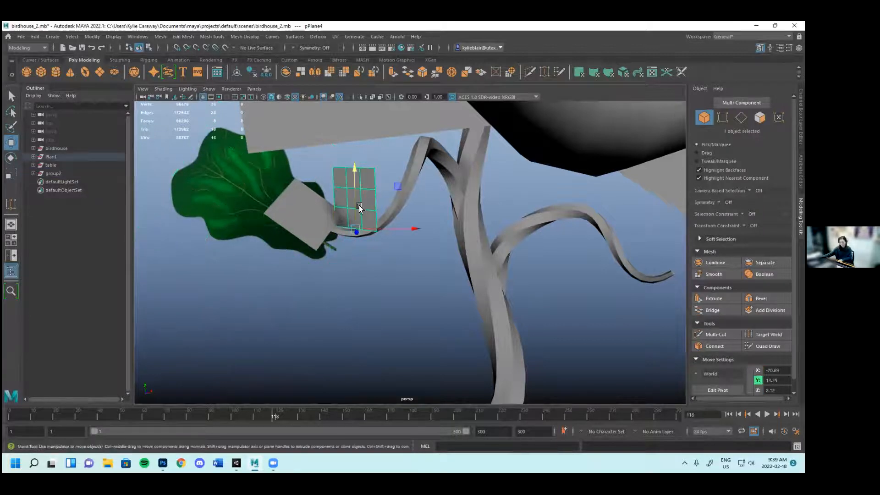
pyautogui.press('Delete')
pyautogui.click(317, 218)
pyautogui.press('Delete')
# Reselect the leaf group and align its stem with the branch tip, at about X -20.86, Y 13.13 and Z 2.08
pyautogui.click(292, 235)
pyautogui.keyDown('alt'); pyautogui.moveTo(356, 278); pyautogui.dragTo(385, 171); pyautogui.keyUp('alt')
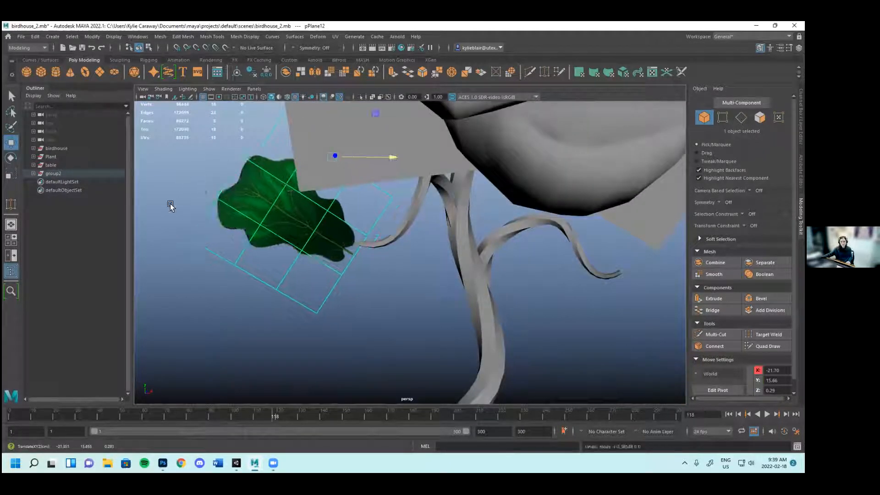
pyautogui.click(58, 174)
pyautogui.moveTo(408, 254); pyautogui.dragTo(417, 254)
pyautogui.moveTo(360, 196); pyautogui.dragTo(361, 187)
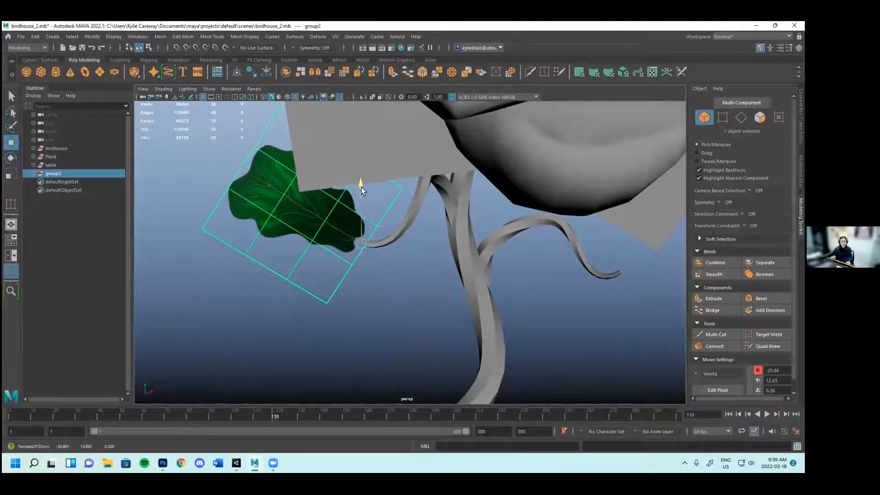
pyautogui.keyDown('alt'); pyautogui.moveTo(377, 286); pyautogui.dragTo(424, 289); pyautogui.keyUp('alt')
pyautogui.moveTo(494, 256)
pyautogui.mouseDown()
pyautogui.moveTo(554, 267)
pyautogui.moveTo(492, 267)
pyautogui.mouseUp()
pyautogui.moveTo(379, 189); pyautogui.dragTo(385, 176)
# Examine the attached leaf from behind and look through the nonlinear deformers, including Bend, for the leaf group
pyautogui.keyDown('alt'); pyautogui.moveTo(411, 233); pyautogui.dragTo(540, 278); pyautogui.keyUp('alt')
pyautogui.scroll(3, 550, 272)
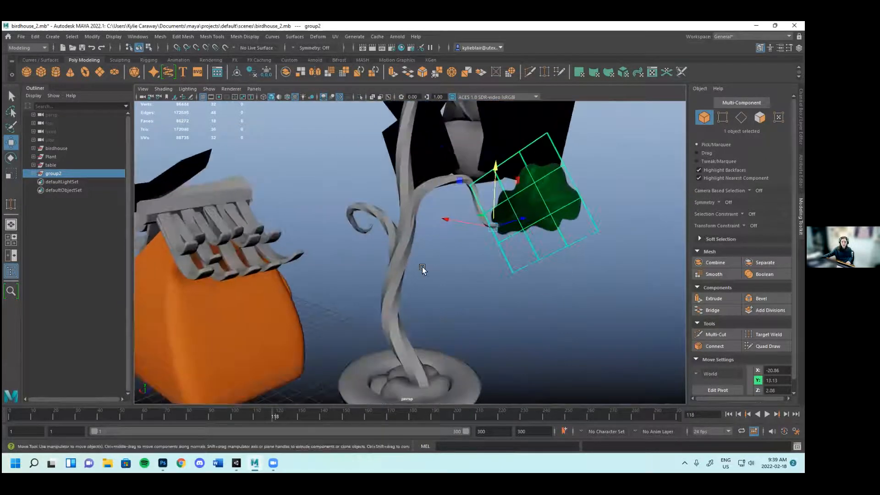
pyautogui.keyDown('alt'); pyautogui.moveTo(555, 267); pyautogui.dragTo(420, 268, button='middle'); pyautogui.keyUp('alt')
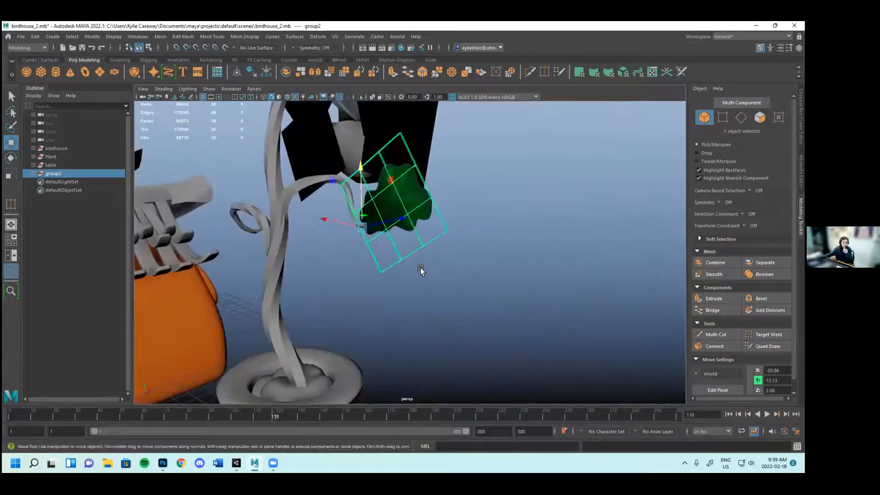
pyautogui.click(314, 37)
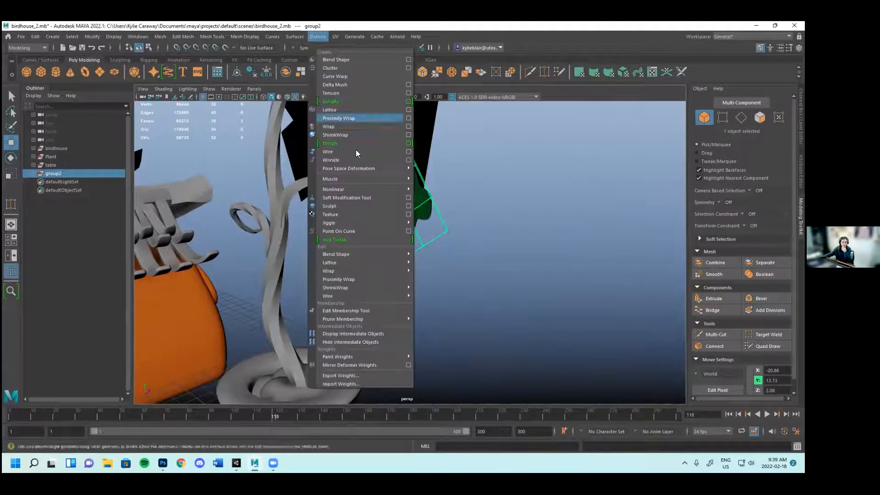
pyautogui.moveTo(381, 188)
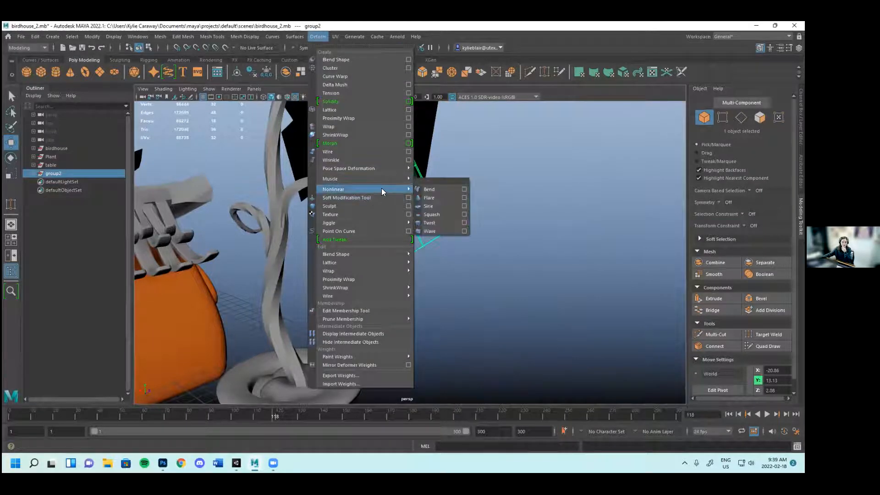
pyautogui.click(443, 189)
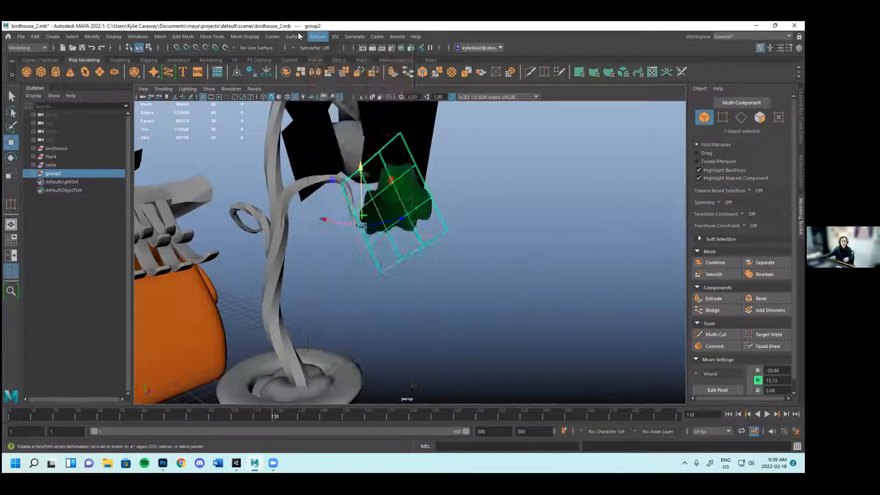
# Select the textured leaf plane at the branch tip and open the attributes of its leaf material
pyautogui.keyDown('alt'); pyautogui.moveTo(544, 239); pyautogui.dragTo(469, 271); pyautogui.keyUp('alt')
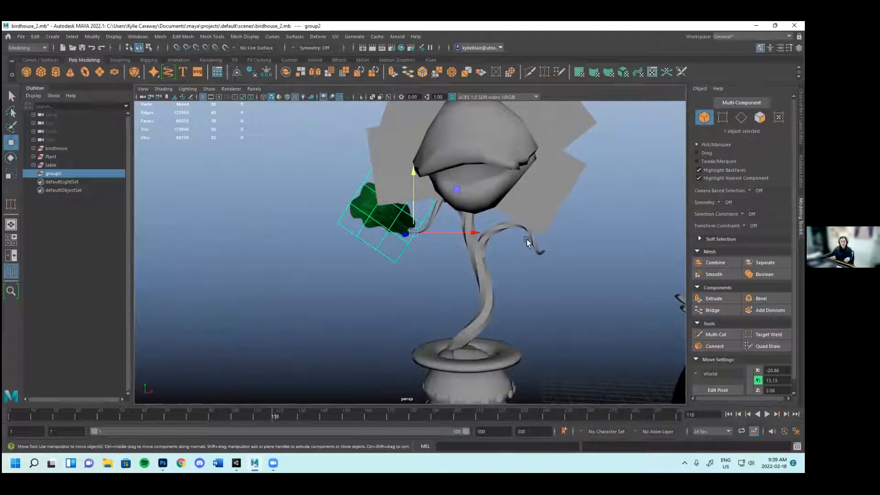
pyautogui.keyDown('alt'); pyautogui.moveTo(581, 266); pyautogui.dragTo(507, 242); pyautogui.keyUp('alt')
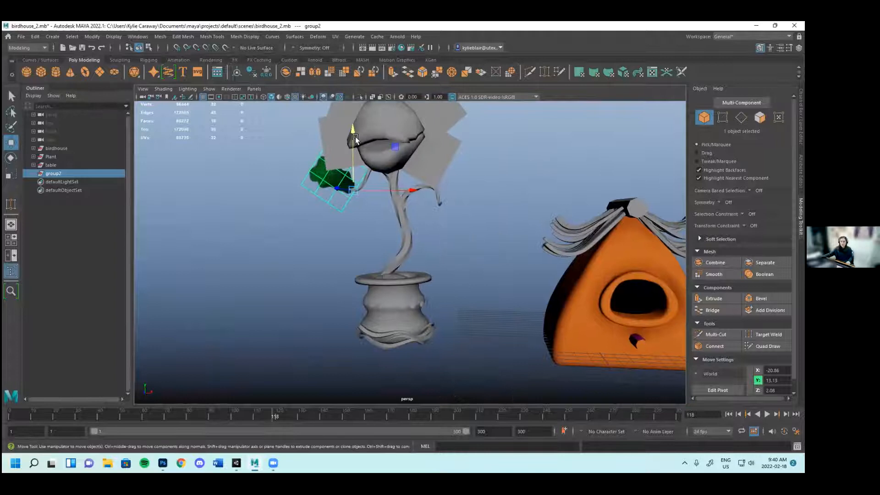
pyautogui.keyDown('alt'); pyautogui.moveTo(430, 250); pyautogui.dragTo(442, 270); pyautogui.keyUp('alt')
pyautogui.click(213, 164)
pyautogui.click(235, 174)
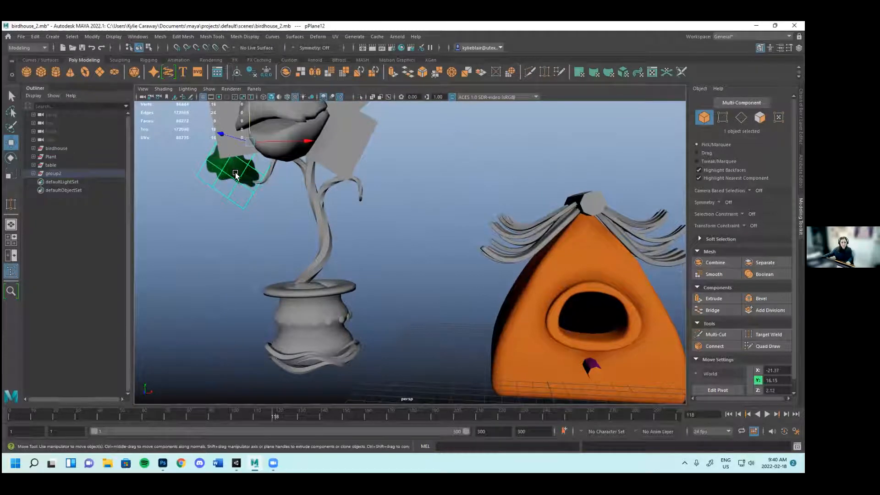
pyautogui.hotkey('ctrl', 'a')
pyautogui.click(700, 104)
pyautogui.click(741, 103)
pyautogui.click(660, 103)
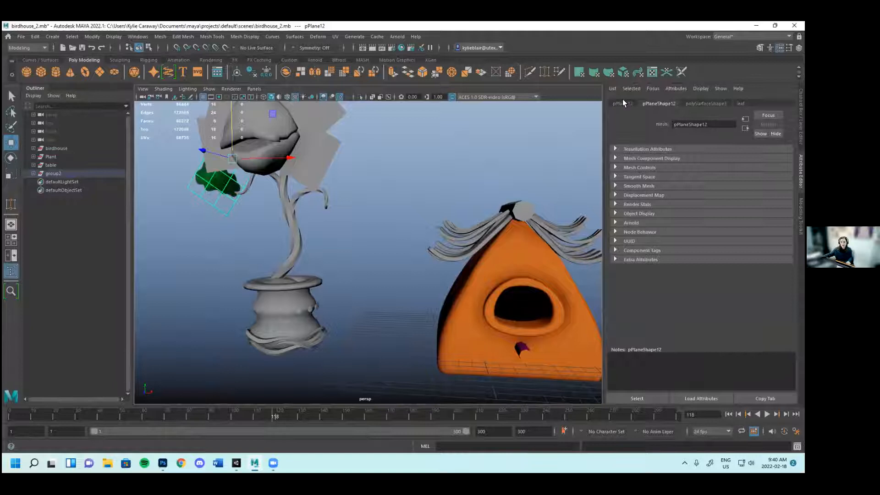
pyautogui.click(623, 104)
pyautogui.click(740, 103)
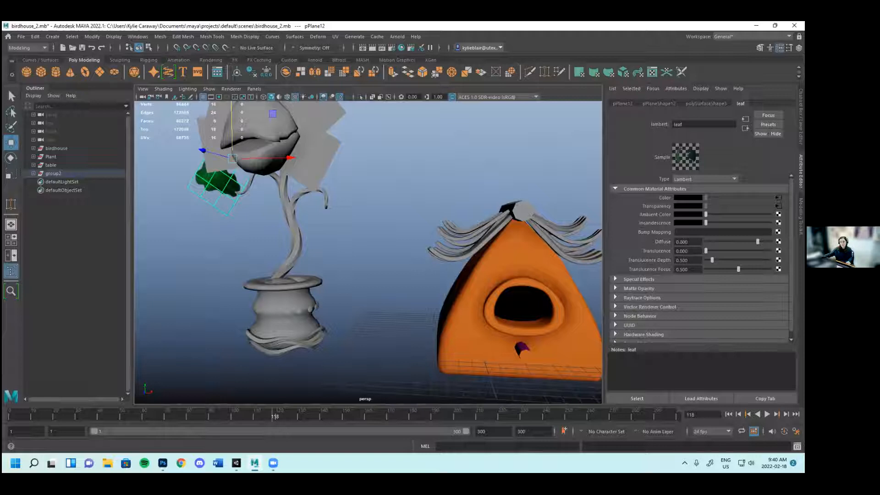
# Open the file texture connected to the leaf material's color, including its 2D texture placement attributes
pyautogui.click(778, 198)
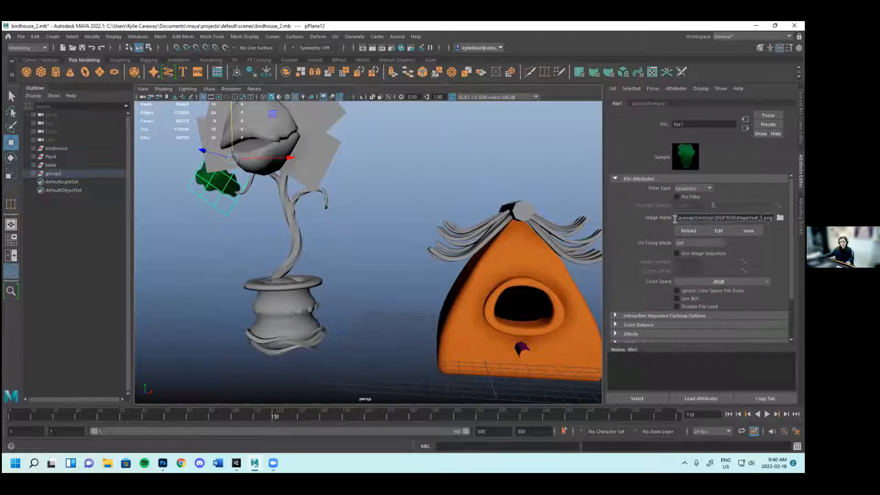
pyautogui.click(687, 231)
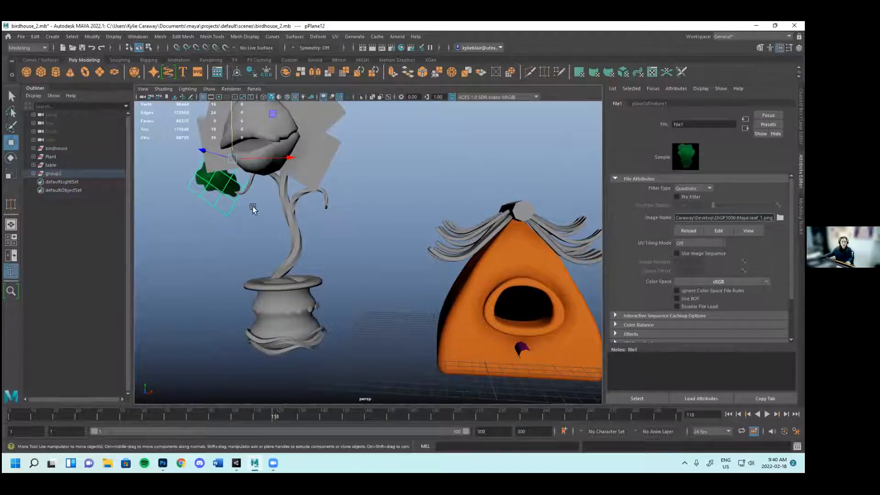
pyautogui.click(648, 104)
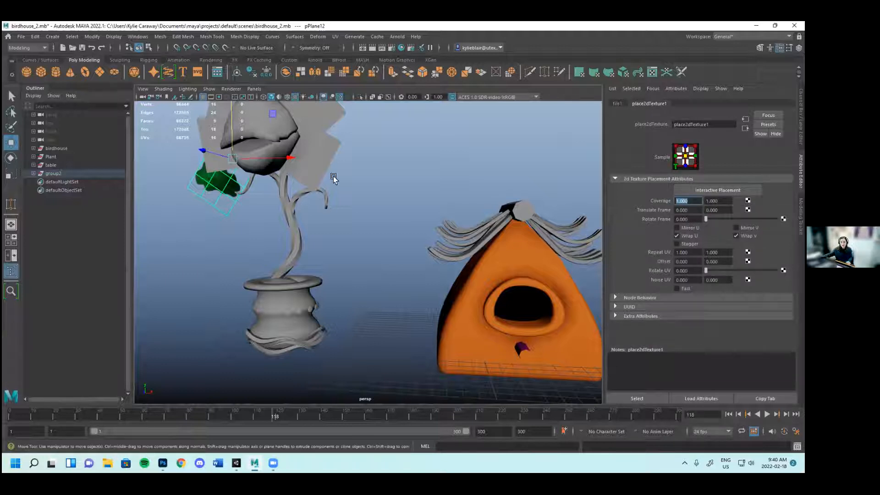
# Try a Repeat UV of 4 by 4 on the leaf texture, and restore it to 1 by 1
pyautogui.scroll(5, 256, 194)
pyautogui.keyDown('alt'); pyautogui.moveTo(155, 172); pyautogui.dragTo(426, 253, button='middle'); pyautogui.keyUp('alt')
pyautogui.scroll(4, 457, 229)
pyautogui.moveTo(705, 218); pyautogui.dragTo(675, 250)
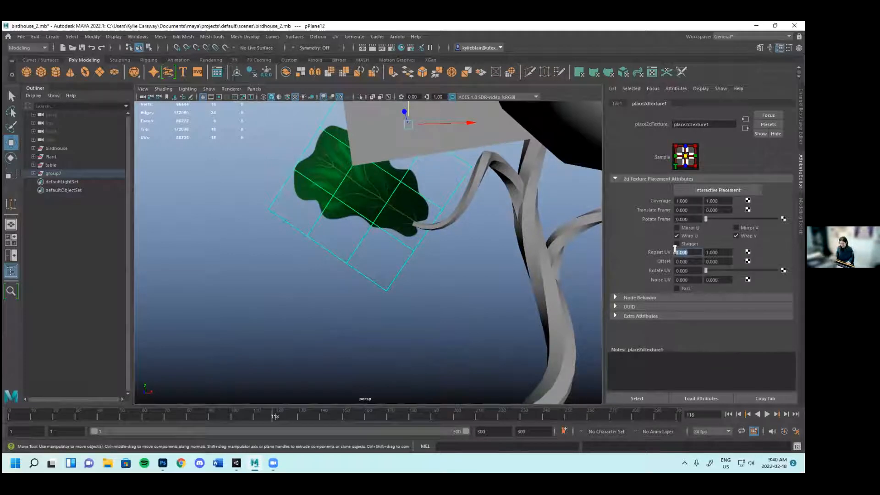
pyautogui.write('4')
pyautogui.press('Tab')
pyautogui.write('4')
pyautogui.press('Tab')
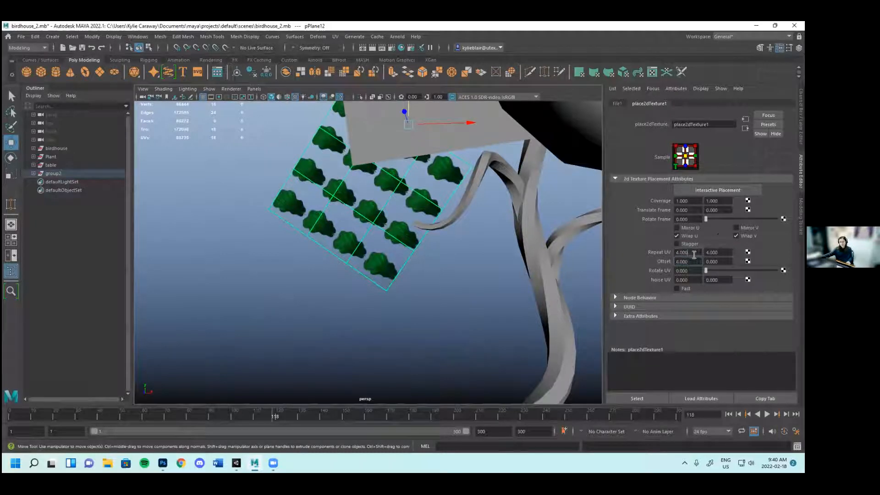
pyautogui.press('Return')
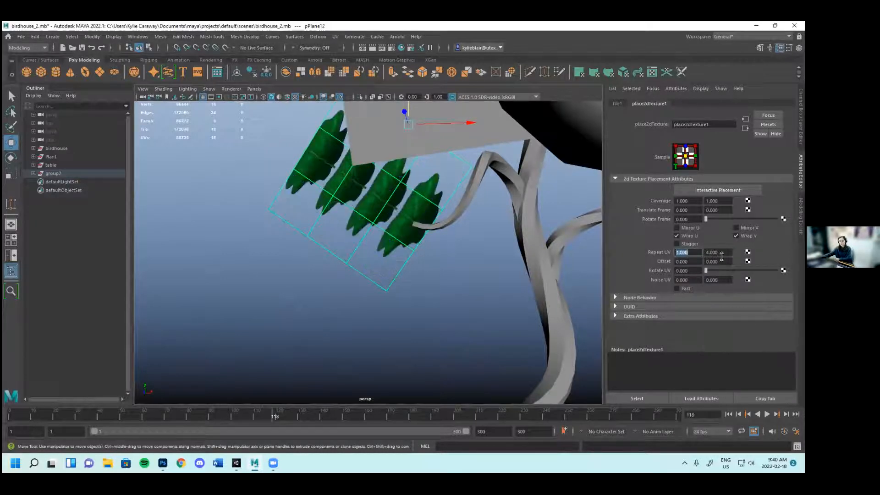
# Select the draped tablecloth mesh beside the birdhouse and view it from several sides
pyautogui.scroll(-6, 418, 282)
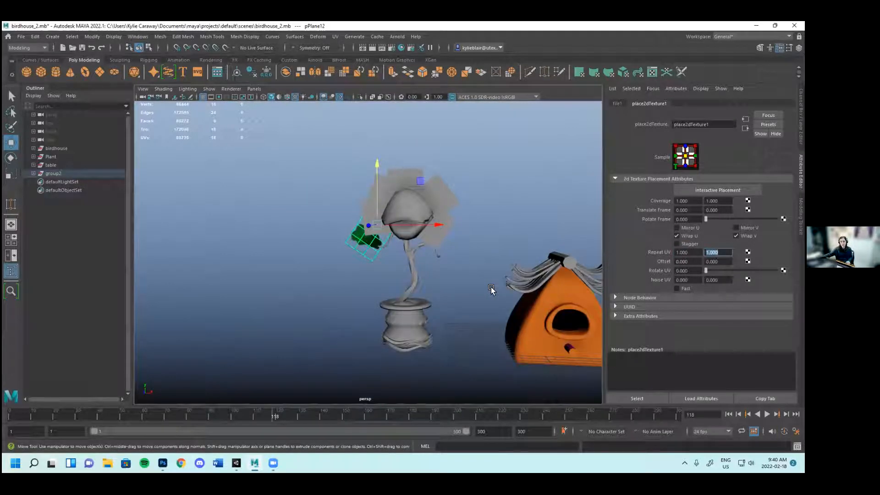
pyautogui.keyDown('alt'); pyautogui.moveTo(491, 289); pyautogui.dragTo(386, 280, button='middle'); pyautogui.keyUp('alt')
pyautogui.click(462, 292)
pyautogui.keyDown('alt'); pyautogui.moveTo(386, 280); pyautogui.dragTo(472, 290); pyautogui.keyUp('alt')
pyautogui.click(424, 269)
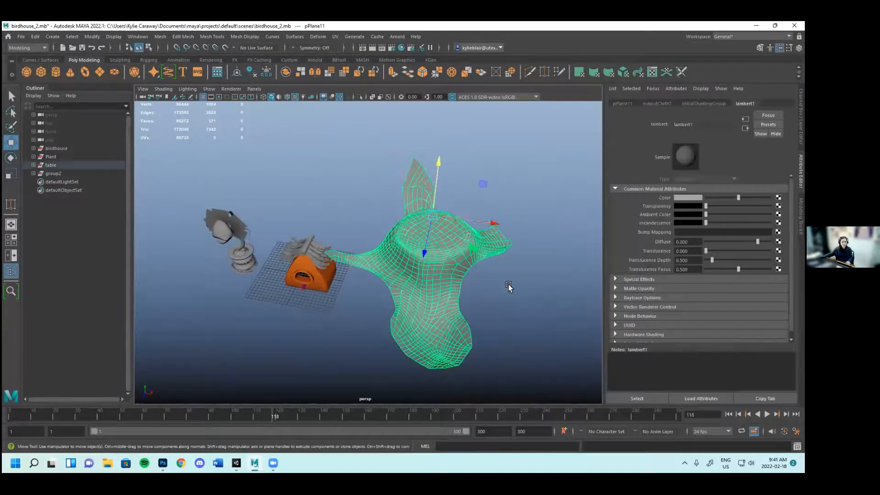
pyautogui.keyDown('alt'); pyautogui.moveTo(535, 297); pyautogui.dragTo(367, 289); pyautogui.keyUp('alt')
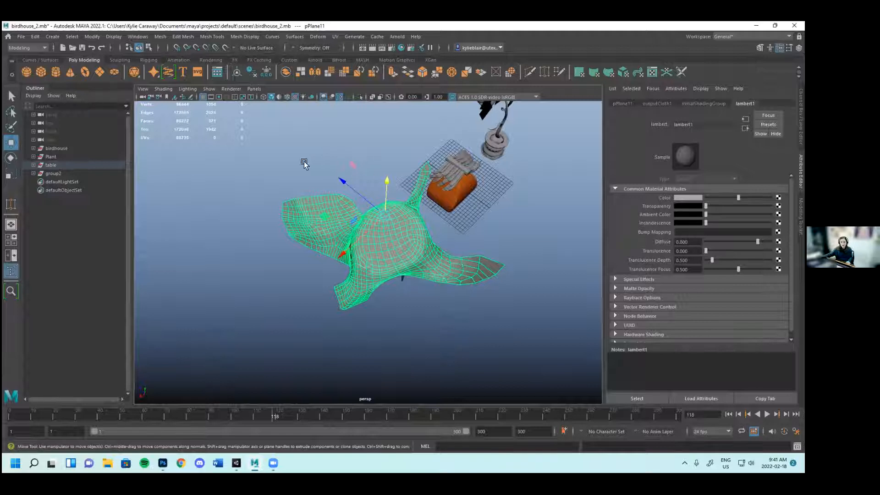
pyautogui.keyDown('alt'); pyautogui.moveTo(277, 274); pyautogui.dragTo(458, 305); pyautogui.keyUp('alt')
# Switch to the UV Editing workspace with the whole tablecloth in view
pyautogui.click(751, 36)
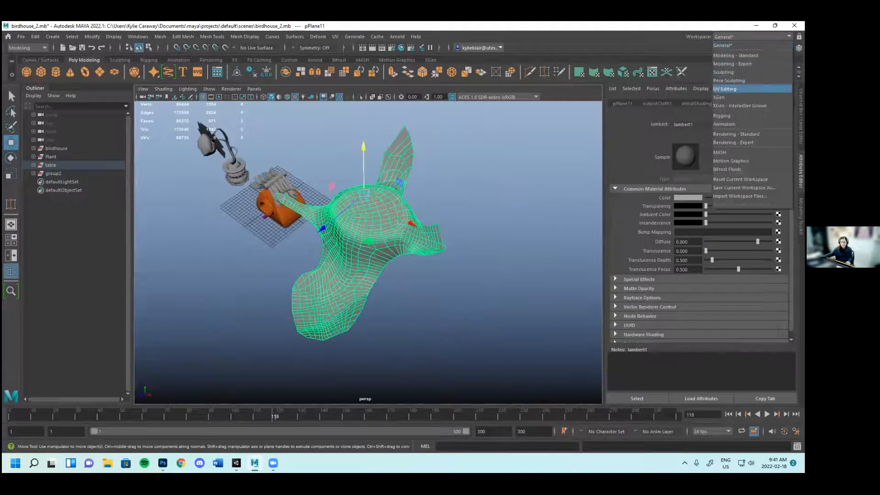
pyautogui.click(752, 88)
pyautogui.keyDown('alt'); pyautogui.moveTo(176, 281); pyautogui.dragTo(232, 298); pyautogui.keyUp('alt')
pyautogui.scroll(5, 230, 288)
pyautogui.scroll(-4, 189, 260)
pyautogui.keyDown('alt'); pyautogui.moveTo(190, 261); pyautogui.dragTo(213, 294); pyautogui.keyUp('alt')
# Apply a planar UV projection to the tablecloth
pyautogui.click(335, 37)
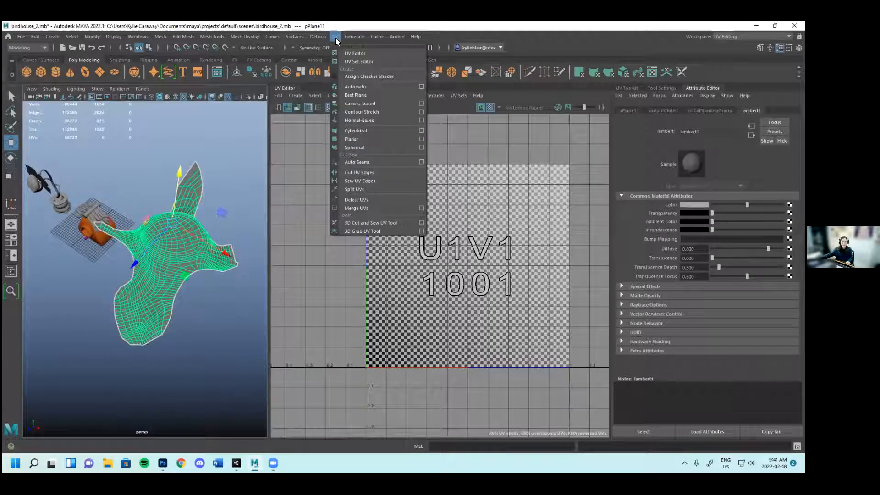
pyautogui.click(361, 138)
pyautogui.keyDown('alt'); pyautogui.moveTo(206, 304); pyautogui.dragTo(182, 308); pyautogui.keyUp('alt')
pyautogui.scroll(3, 180, 290)
pyautogui.keyDown('alt'); pyautogui.moveTo(179, 214); pyautogui.dragTo(205, 284); pyautogui.keyUp('alt')
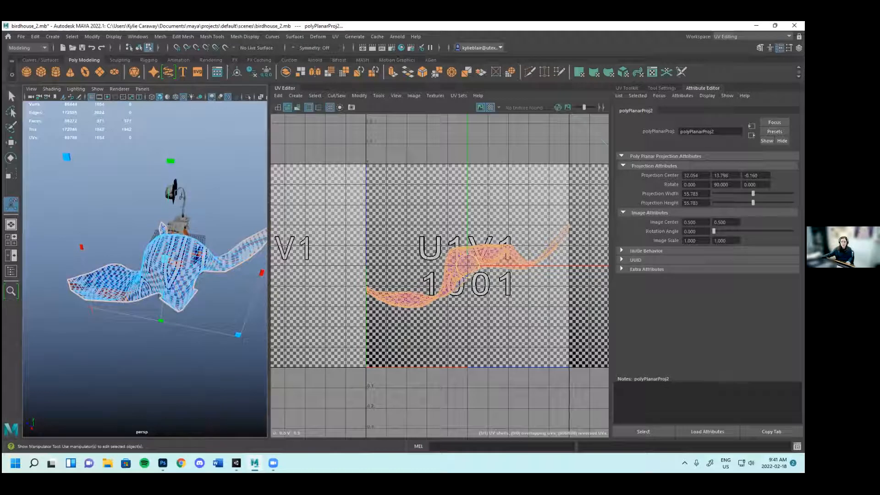
# Set the planar projection's rotation to 90, 0, 0 so it projects onto the tablecloth from above
pyautogui.write('0')
pyautogui.press('Return')
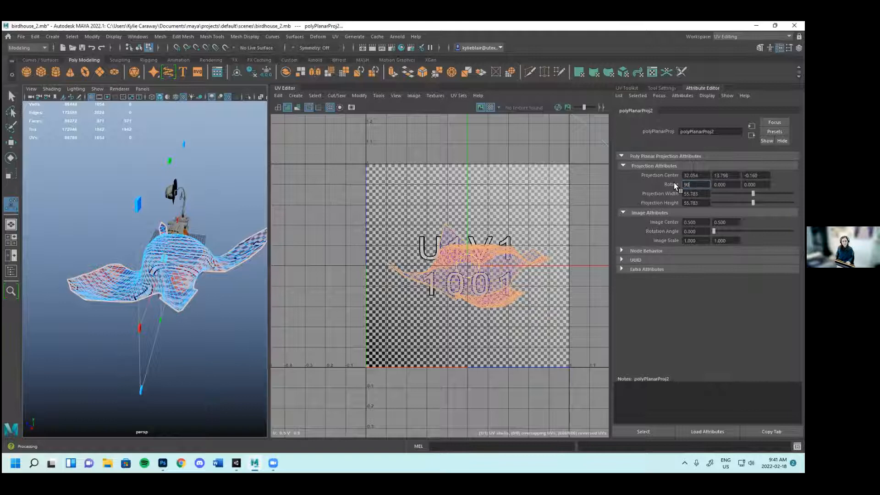
pyautogui.write('90')
pyautogui.press('Return')
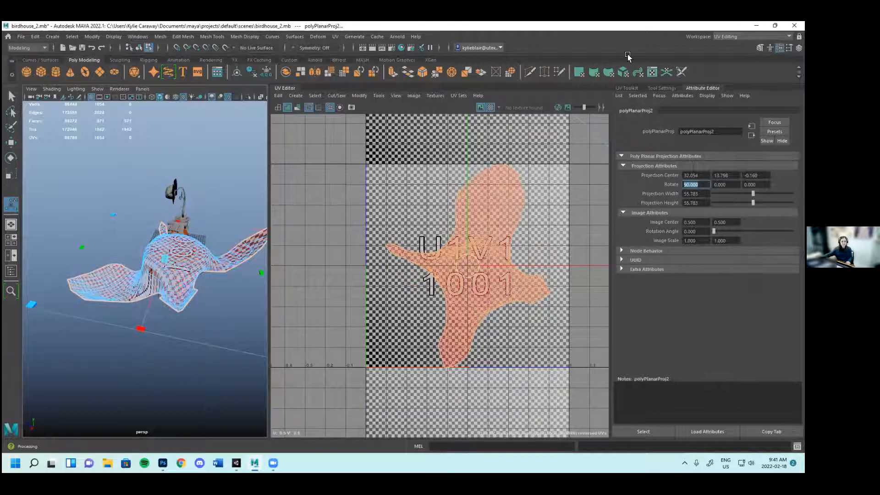
# Examine the checker pattern on the tablecloth's top and hanging sides for stretching
pyautogui.keyDown('alt'); pyautogui.moveTo(151, 312); pyautogui.dragTo(185, 311); pyautogui.keyUp('alt')
pyautogui.scroll(3, 242, 393)
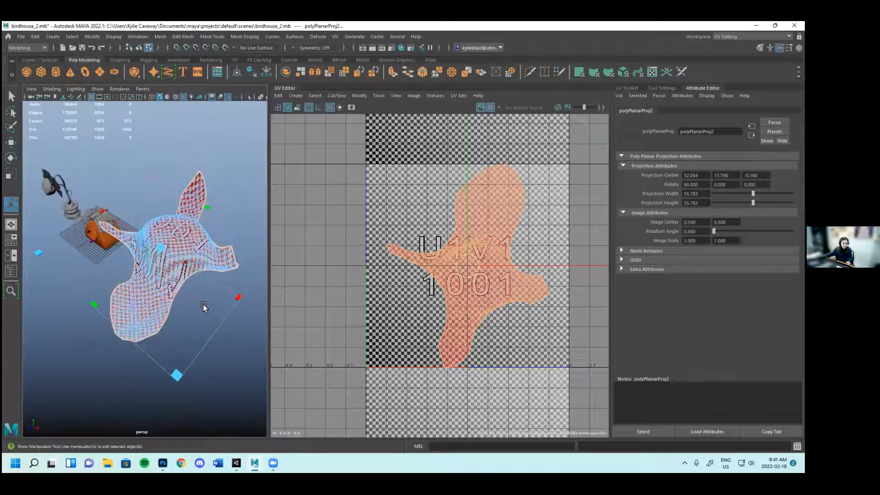
pyautogui.press('[')
pyautogui.keyDown('alt'); pyautogui.moveTo(187, 304); pyautogui.dragTo(164, 305); pyautogui.keyUp('alt')
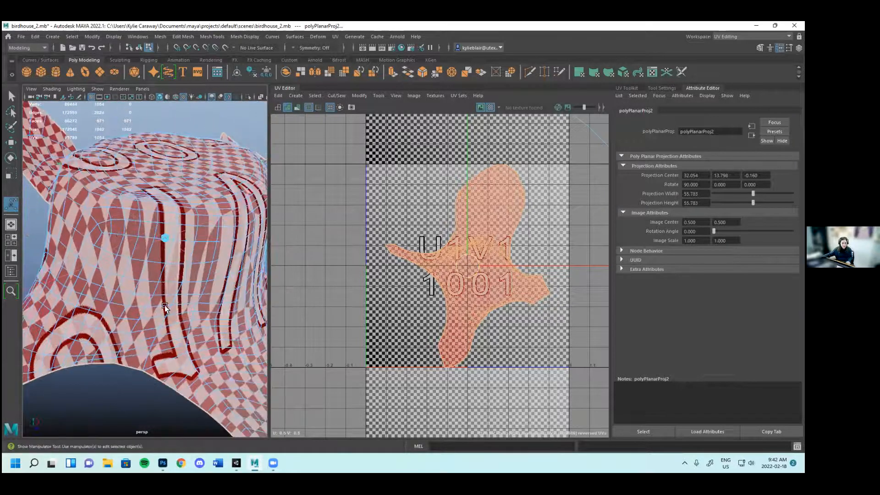
pyautogui.keyDown('alt'); pyautogui.moveTo(219, 291); pyautogui.dragTo(177, 258); pyautogui.keyUp('alt')
# Try enlarging the tablecloth's planar projection in height, and undo the change
pyautogui.scroll(-5, 177, 259)
pyautogui.moveTo(142, 223); pyautogui.dragTo(147, 210)
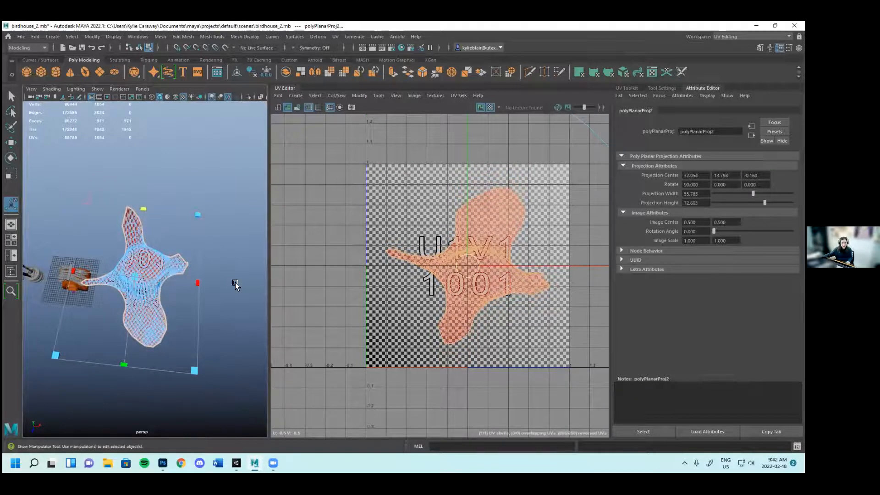
pyautogui.hotkey('ctrl', 'z')
pyautogui.scroll(5, 495, 281)
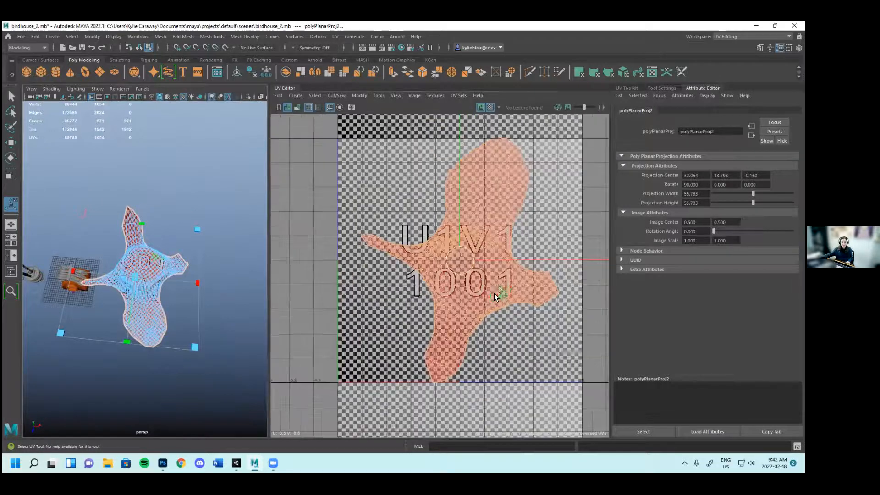
# Frame the draped cloth and select its whole UV shell in the UV Editor
pyautogui.press('f')
pyautogui.keyDown('alt'); pyautogui.moveTo(199, 320); pyautogui.dragTo(72, 292); pyautogui.keyUp('alt')
pyautogui.scroll(-2, 105, 303)
pyautogui.keyDown('alt'); pyautogui.moveTo(128, 302); pyautogui.dragTo(203, 287, button='middle'); pyautogui.keyUp('alt')
pyautogui.keyDown('alt'); pyautogui.moveTo(223, 263); pyautogui.dragTo(176, 252); pyautogui.keyUp('alt')
pyautogui.keyDown('alt'); pyautogui.moveTo(177, 252); pyautogui.dragTo(200, 250, button='right'); pyautogui.keyUp('alt')
pyautogui.keyDown('alt'); pyautogui.moveTo(200, 250); pyautogui.dragTo(170, 275, button='middle'); pyautogui.keyUp('alt')
pyautogui.keyDown('alt'); pyautogui.moveTo(170, 275); pyautogui.dragTo(170, 305); pyautogui.keyUp('alt')
pyautogui.moveTo(480, 208); pyautogui.dragTo(452, 196, button='right')
pyautogui.click(473, 205)
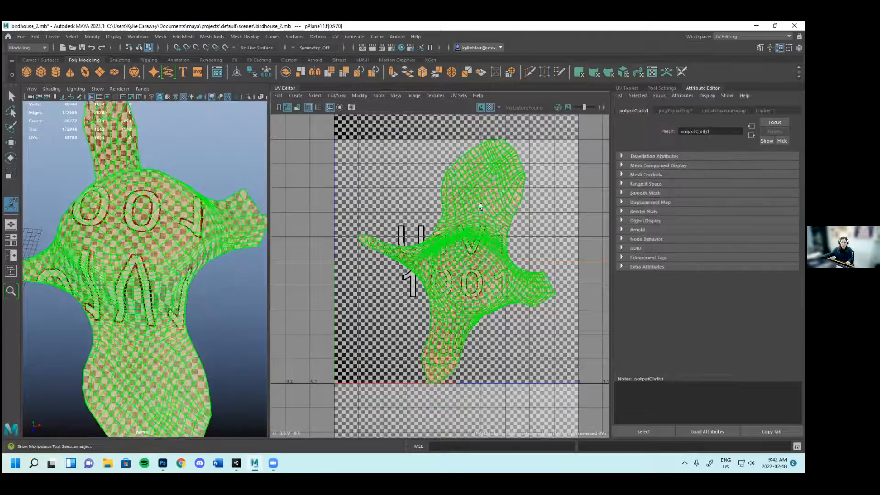
# Show the UV Toolkit and scale the cloth's UV shell down slightly so it sits inside the U1V1 tile
pyautogui.click(627, 88)
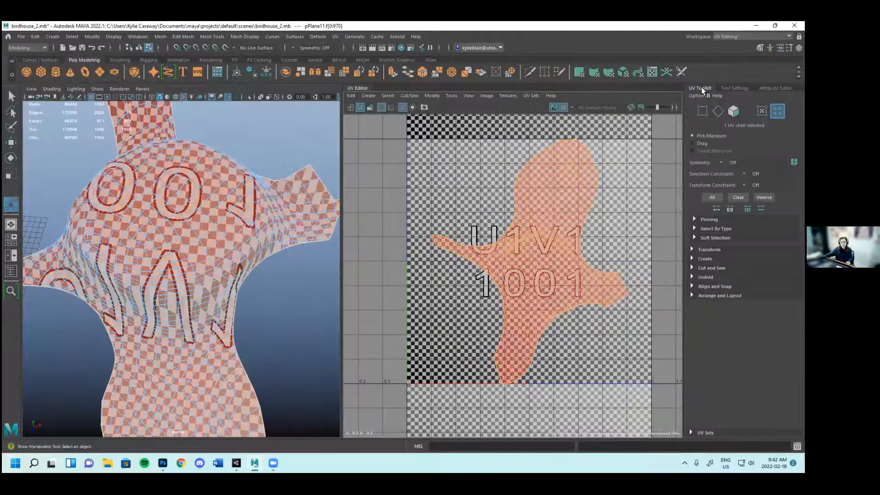
pyautogui.scroll(-3, 551, 288)
pyautogui.click(552, 295)
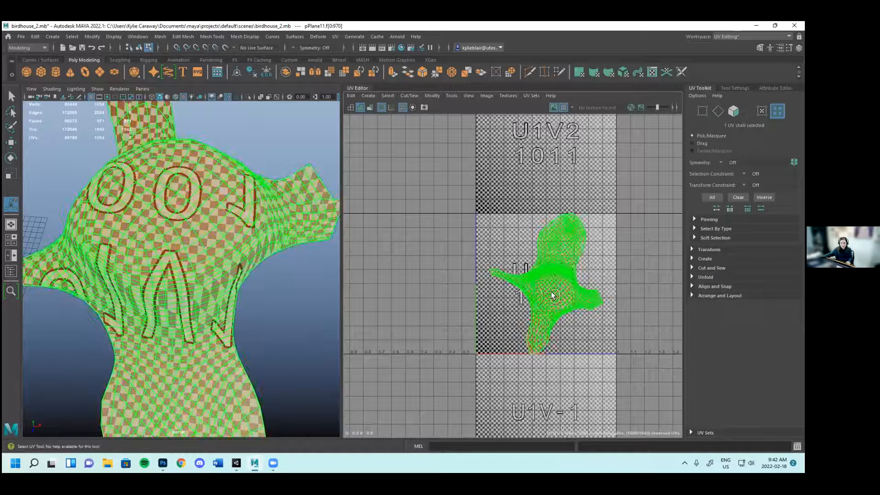
pyautogui.press('r')
pyautogui.moveTo(548, 284); pyautogui.dragTo(543, 289)
pyautogui.keyDown('alt'); pyautogui.moveTo(263, 303); pyautogui.dragTo(298, 278, button='middle'); pyautogui.keyUp('alt')
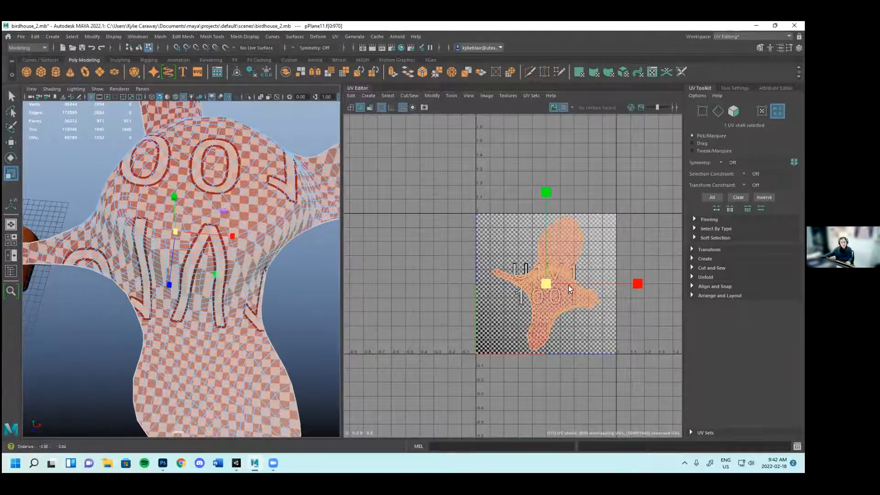
# Try scaling the cloth's UV shell down to a small fraction of the tile to compare checker sizes on the mesh
pyautogui.moveTo(546, 284); pyautogui.dragTo(489, 287)
pyautogui.scroll(-5, 195, 269)
pyautogui.keyDown('alt'); pyautogui.moveTo(195, 269); pyautogui.dragTo(231, 264, button='middle'); pyautogui.keyUp('alt')
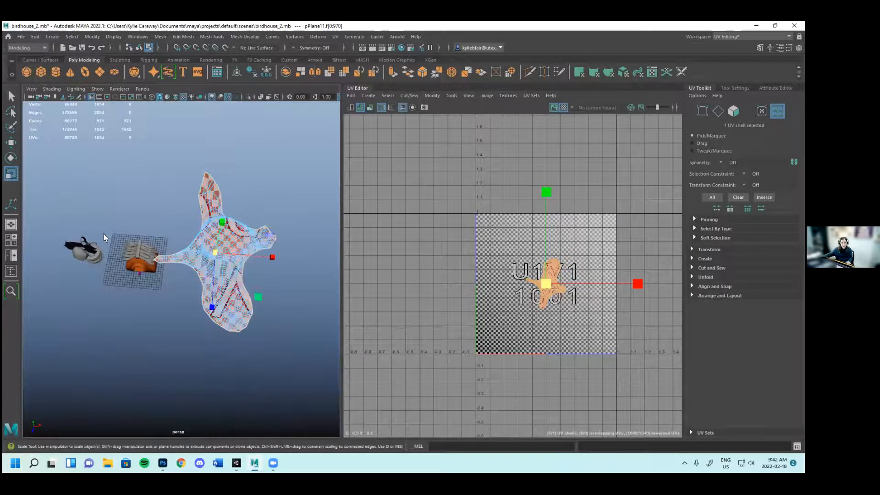
pyautogui.scroll(10, 105, 237)
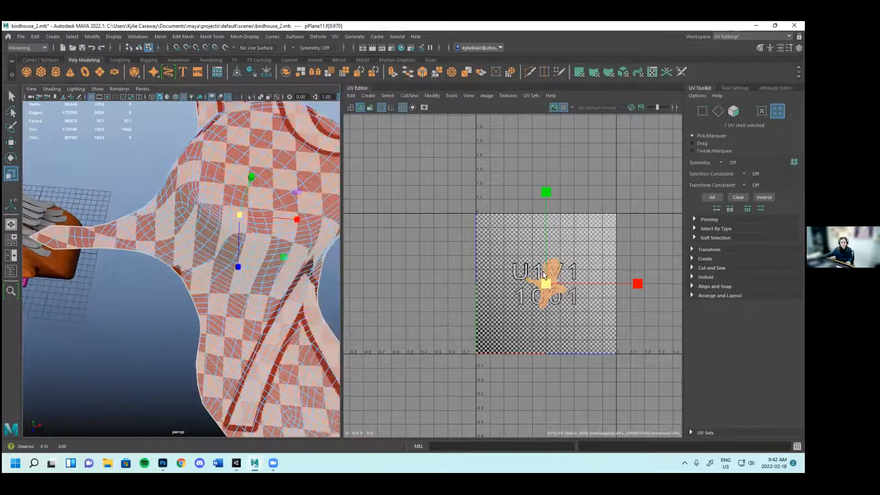
pyautogui.moveTo(546, 285)
pyautogui.mouseDown()
pyautogui.moveTo(524, 290)
pyautogui.moveTo(531, 289)
pyautogui.mouseUp()
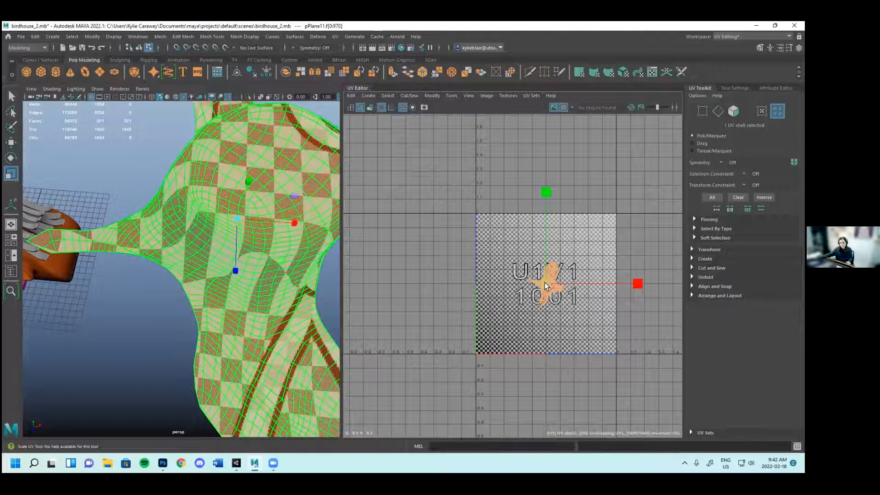
# Scale the cloth's UV shell back up until it nearly fills the height of the U1V1 tile
pyautogui.moveTo(546, 288); pyautogui.dragTo(640, 301)
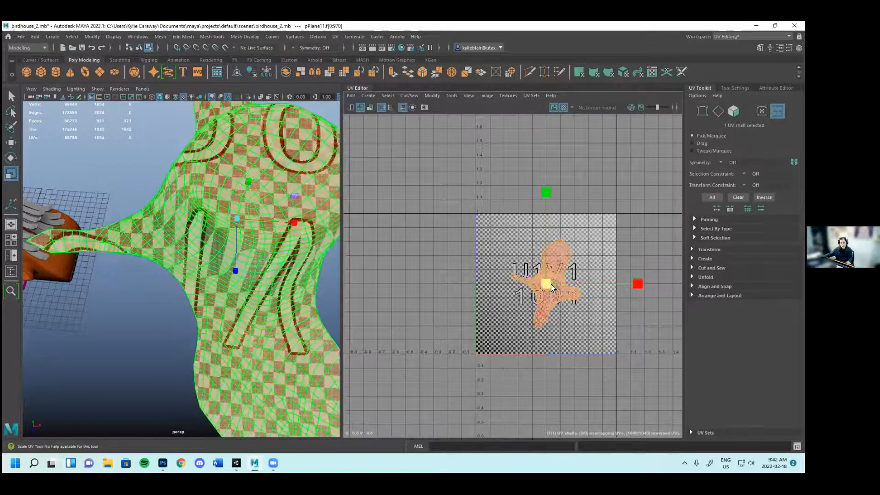
pyautogui.moveTo(560, 284); pyautogui.dragTo(593, 288)
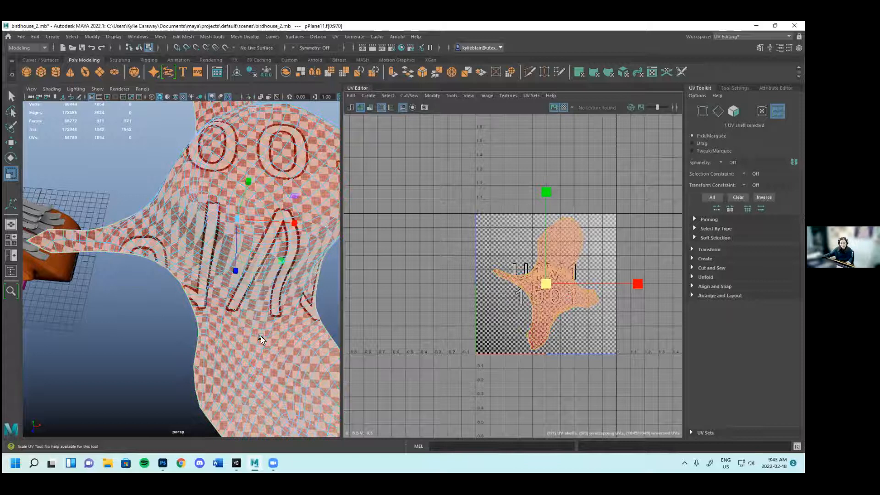
pyautogui.keyDown('alt'); pyautogui.moveTo(293, 328); pyautogui.dragTo(244, 300, button='middle'); pyautogui.keyUp('alt')
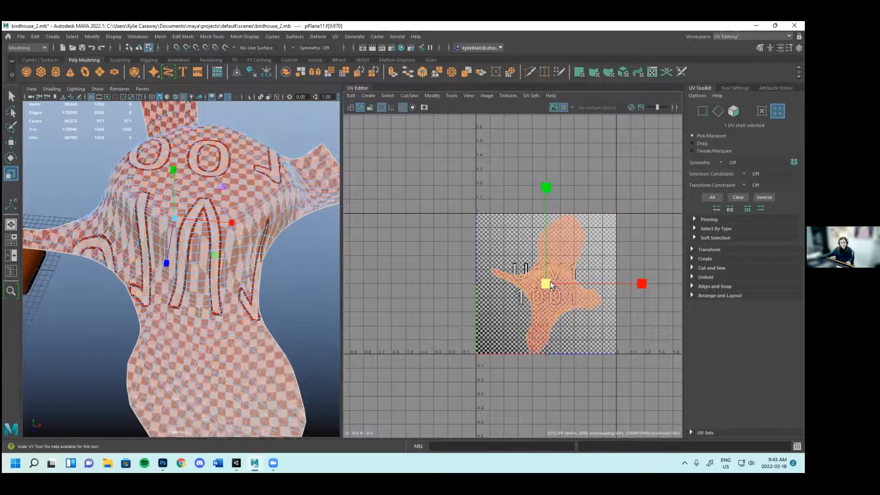
pyautogui.moveTo(278, 294)
pyautogui.keyDown('alt'); pyautogui.mouseDown()
pyautogui.moveTo(285, 275)
pyautogui.moveTo(283, 285)
pyautogui.moveTo(269, 283)
pyautogui.mouseUp(); pyautogui.keyUp('alt')
pyautogui.keyDown('alt'); pyautogui.moveTo(269, 283); pyautogui.dragTo(250, 281, button='middle'); pyautogui.keyUp('alt')
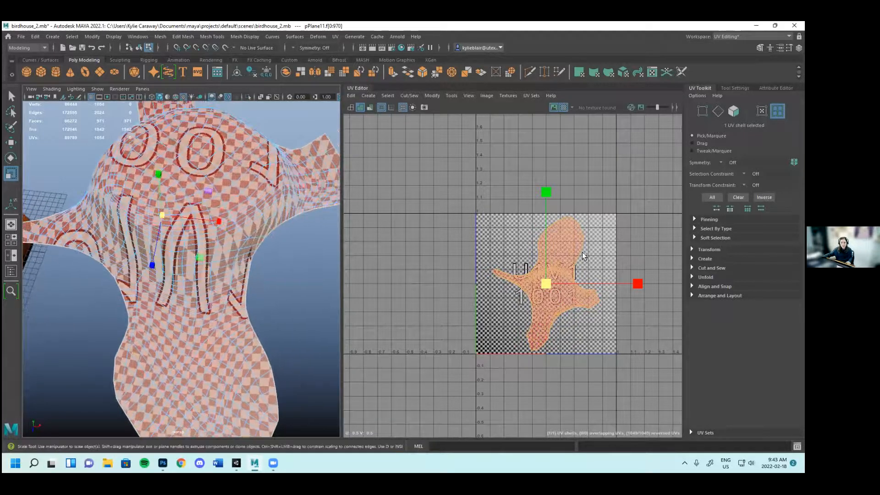
# Select the cloth's UV shell, turn on UV distortion shading and examine the cloth for stretched areas
pyautogui.rightClick(557, 255)
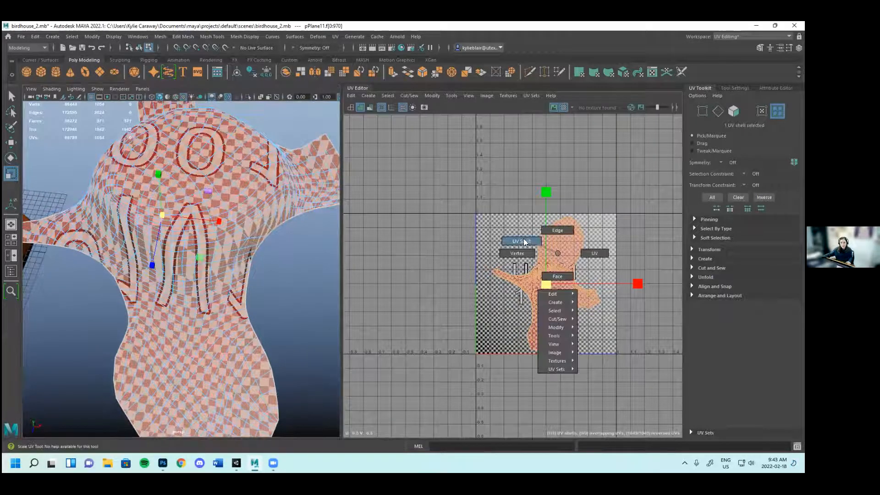
pyautogui.click(555, 282)
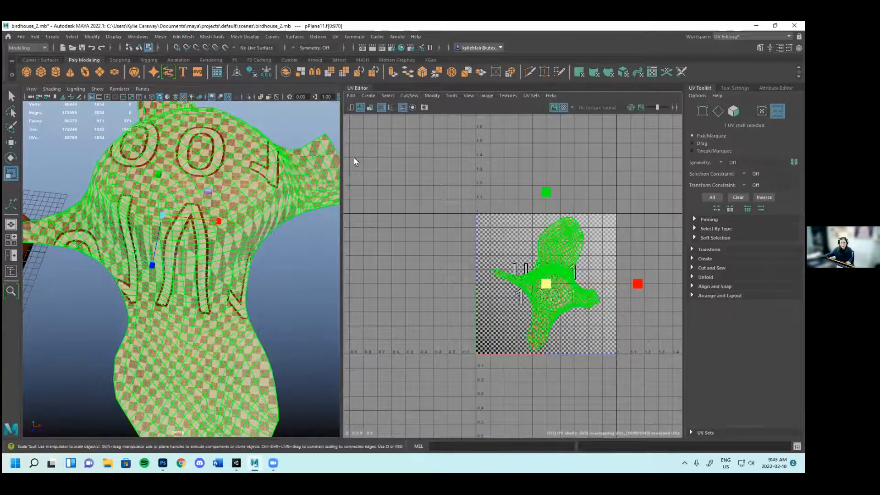
pyautogui.click(370, 109)
pyautogui.click(371, 109)
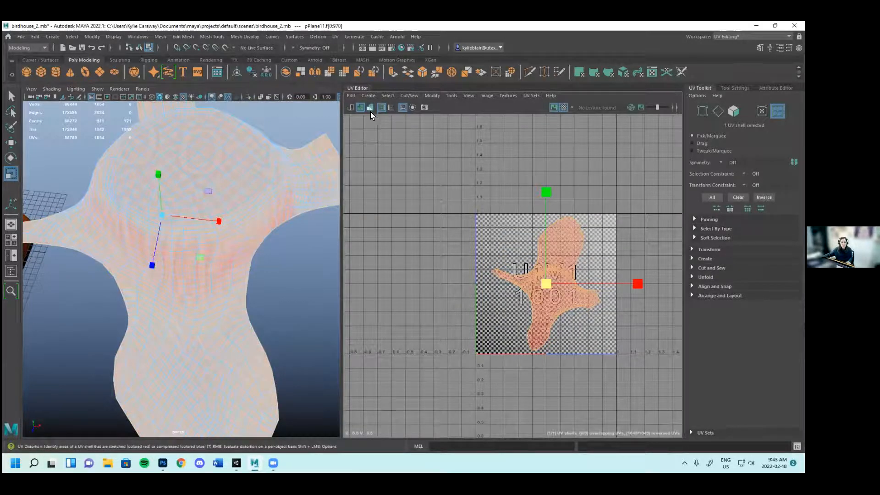
pyautogui.click(370, 107)
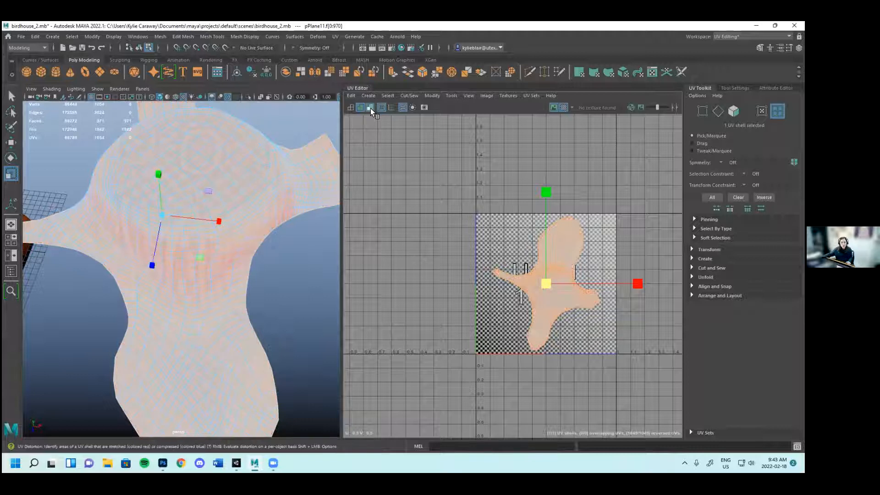
pyautogui.keyDown('alt'); pyautogui.moveTo(284, 278); pyautogui.dragTo(304, 210); pyautogui.keyUp('alt')
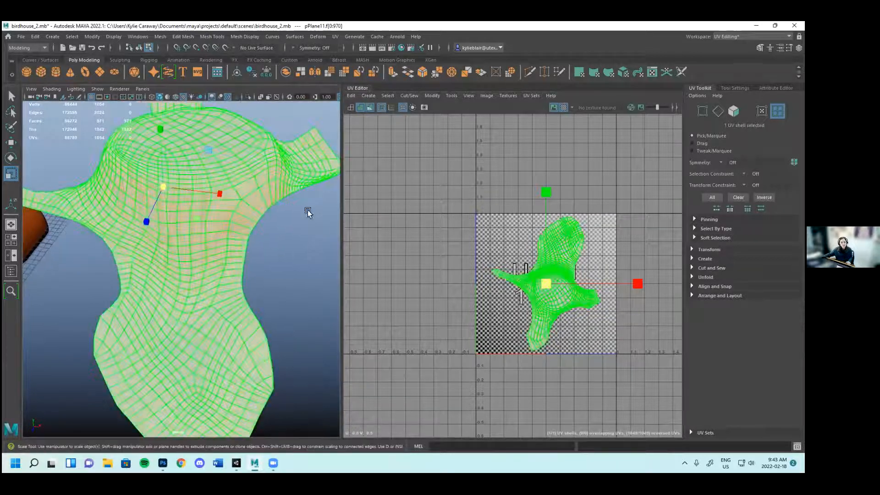
pyautogui.keyDown('alt'); pyautogui.moveTo(262, 268); pyautogui.dragTo(196, 232); pyautogui.keyUp('alt')
pyautogui.moveTo(133, 204)
pyautogui.keyDown('alt'); pyautogui.mouseDown()
pyautogui.moveTo(296, 332)
pyautogui.moveTo(196, 232)
pyautogui.mouseUp(); pyautogui.keyUp('alt')
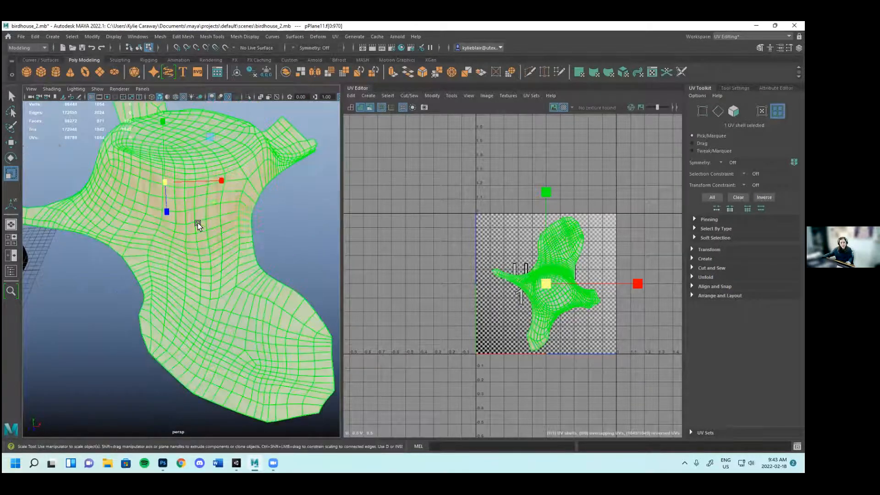
pyautogui.moveTo(296, 219)
pyautogui.keyDown('alt'); pyautogui.mouseDown()
pyautogui.moveTo(68, 224)
pyautogui.moveTo(277, 240)
pyautogui.moveTo(659, 332)
pyautogui.moveTo(352, 148)
pyautogui.mouseUp(); pyautogui.keyUp('alt')
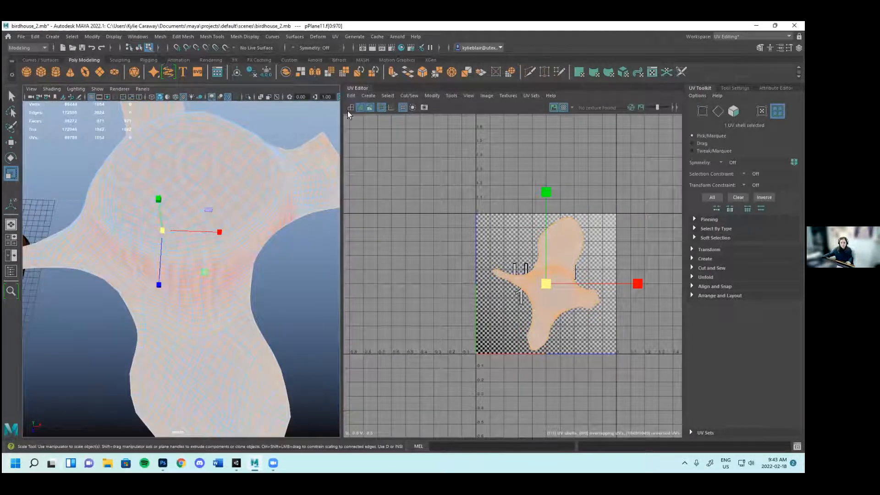
# Unfold the cloth's UV shell twice to even out the stretching
pyautogui.moveTo(557, 300); pyautogui.dragTo(530, 289, button='right')
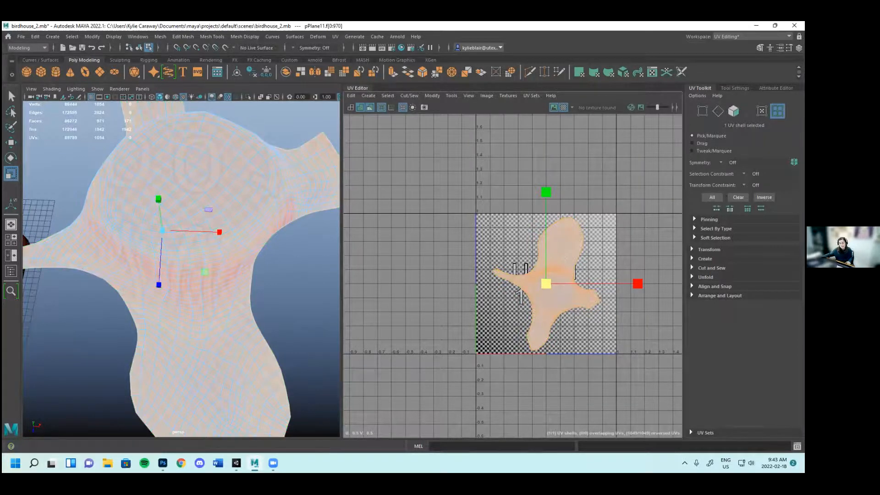
pyautogui.click(706, 276)
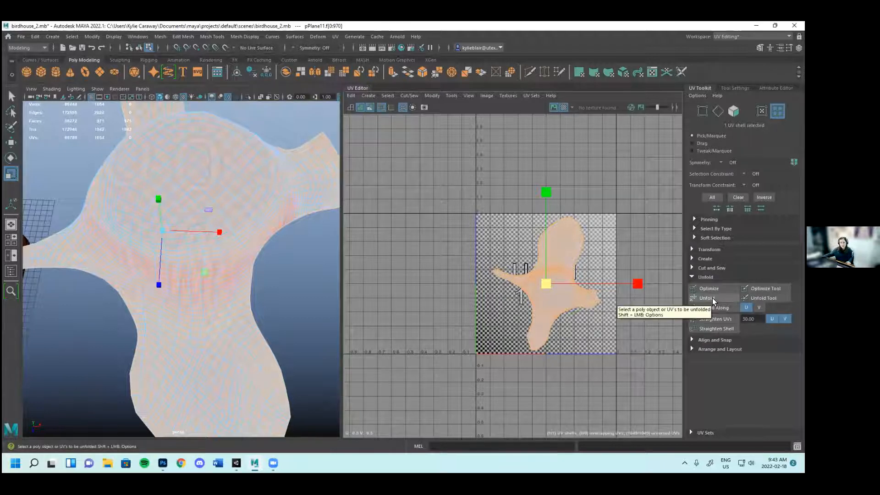
pyautogui.scroll(-3, 288, 292)
pyautogui.scroll(-2, 289, 295)
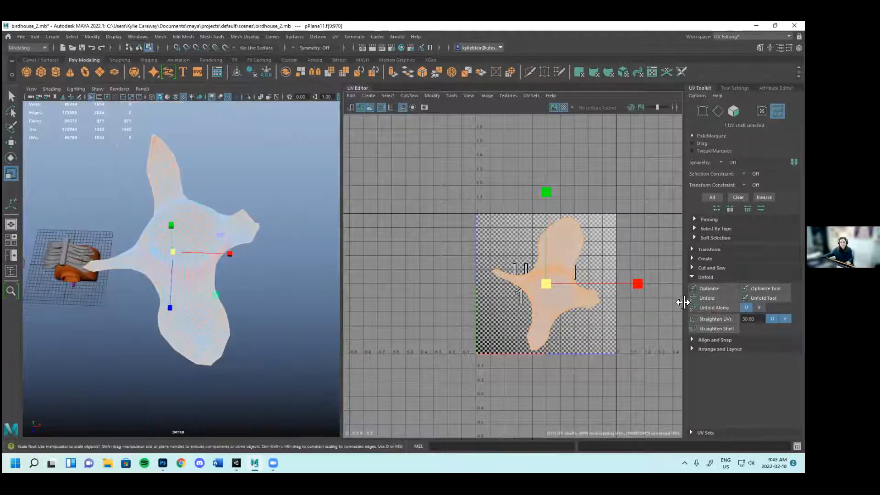
pyautogui.click(706, 297)
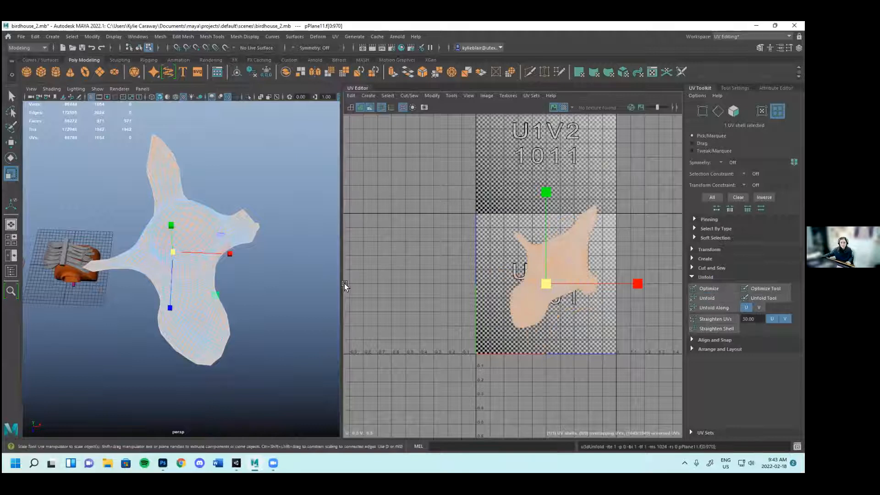
pyautogui.click(714, 298)
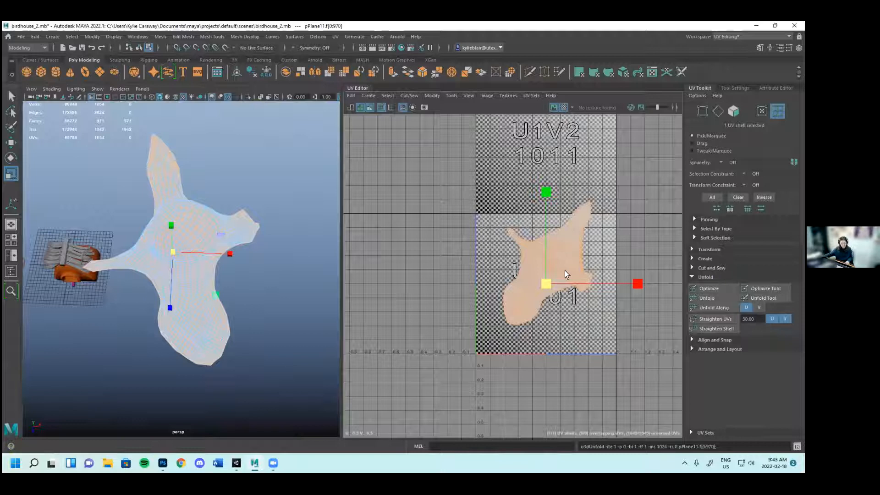
# Turn off UV distortion shading and move the unfolded shell down into the U1V1 tile
pyautogui.click(368, 109)
pyautogui.press('w')
pyautogui.moveTo(543, 168); pyautogui.dragTo(548, 183)
pyautogui.scroll(3, 271, 309)
pyautogui.keyDown('alt'); pyautogui.moveTo(278, 309); pyautogui.dragTo(278, 232); pyautogui.keyUp('alt')
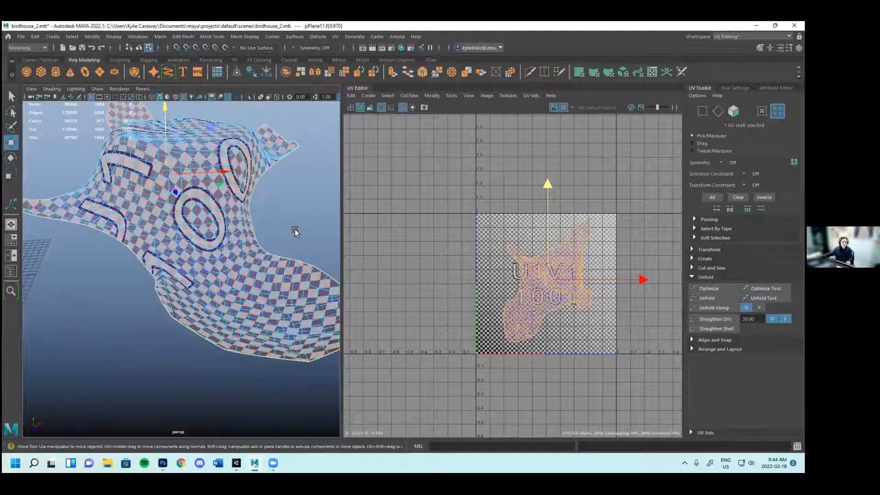
pyautogui.keyDown('alt'); pyautogui.moveTo(295, 232); pyautogui.dragTo(191, 182); pyautogui.keyUp('alt')
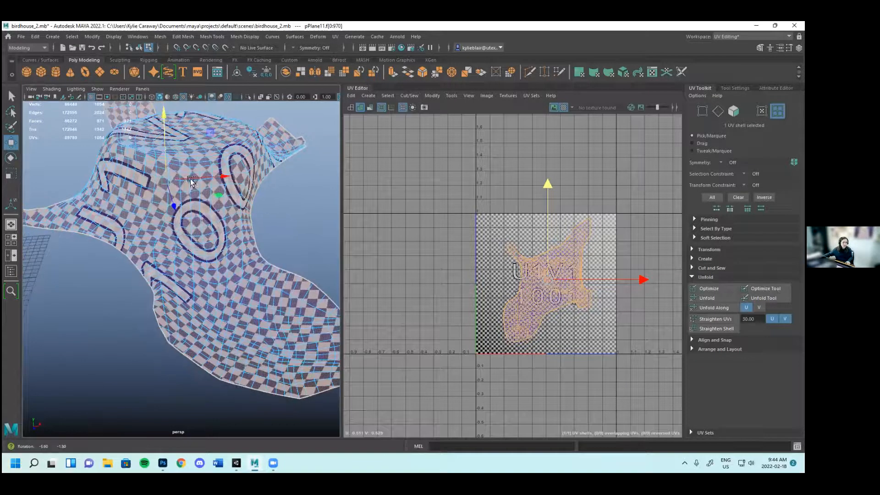
pyautogui.keyDown('alt'); pyautogui.moveTo(298, 207); pyautogui.dragTo(59, 216); pyautogui.keyUp('alt')
pyautogui.keyDown('alt'); pyautogui.moveTo(229, 205); pyautogui.dragTo(323, 216); pyautogui.keyUp('alt')
# Optimize the cloth's UV shell repeatedly to even out its UV spacing
pyautogui.click(708, 288)
pyautogui.click(713, 290)
pyautogui.click(712, 290)
pyautogui.click(713, 290)
pyautogui.click(713, 291)
pyautogui.scroll(-3, 269, 297)
pyautogui.keyDown('alt'); pyautogui.moveTo(269, 297); pyautogui.dragTo(151, 300); pyautogui.keyUp('alt')
pyautogui.scroll(1, 539, 323)
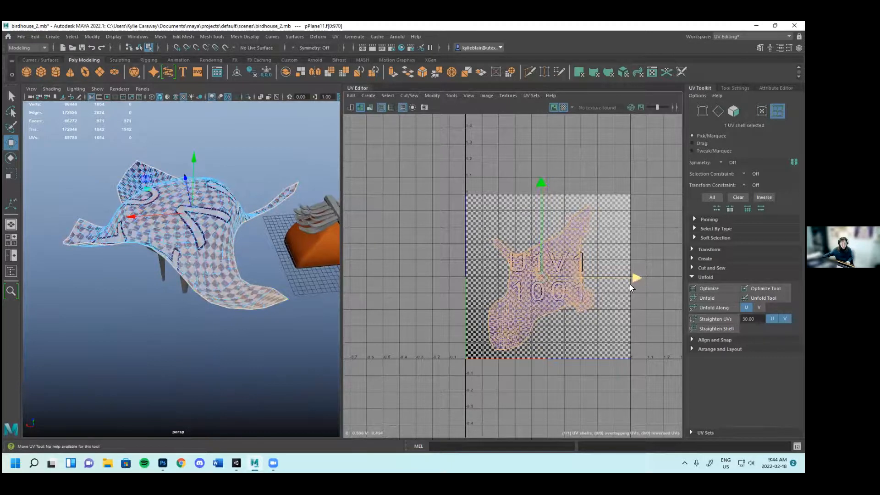
# Rotate the cloth's UV shell slightly within the tile to adjust how the checker pattern is oriented on the cloth
pyautogui.press('e')
pyautogui.moveTo(624, 245); pyautogui.dragTo(628, 257)
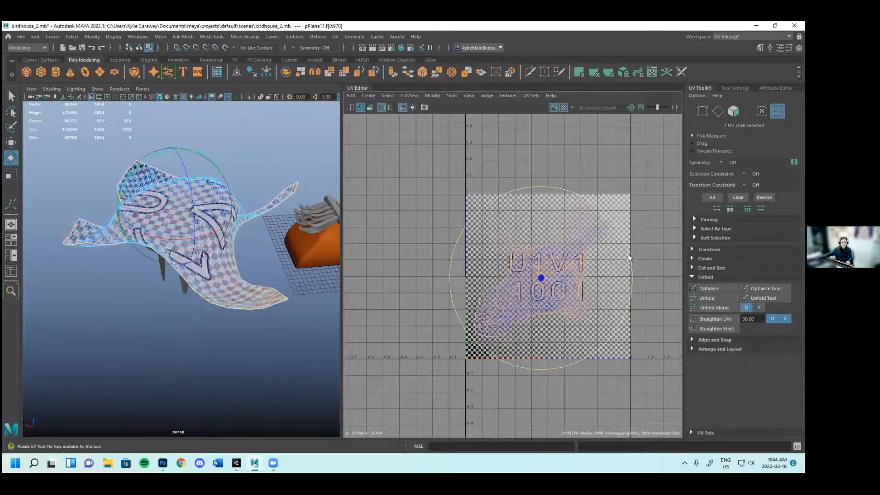
pyautogui.keyDown('alt'); pyautogui.moveTo(190, 361); pyautogui.dragTo(343, 346); pyautogui.keyUp('alt')
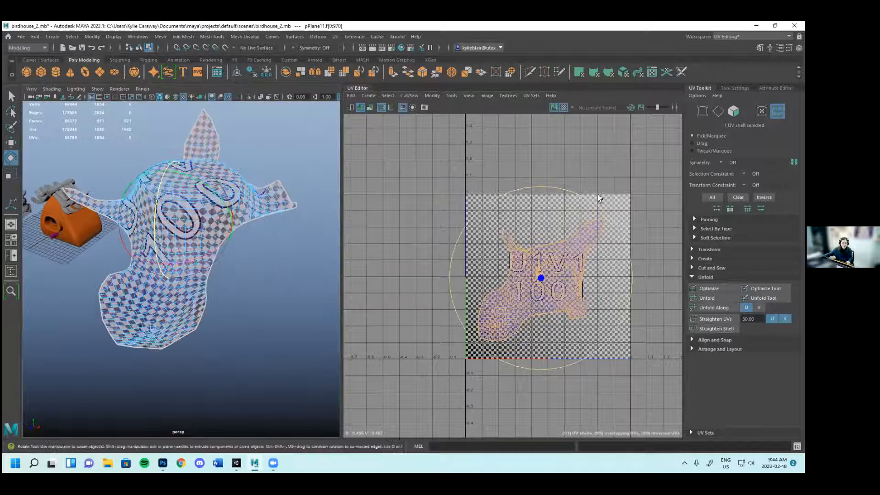
pyautogui.moveTo(596, 205)
pyautogui.mouseDown()
pyautogui.moveTo(608, 222)
pyautogui.moveTo(562, 189)
pyautogui.moveTo(586, 218)
pyautogui.mouseUp()
pyautogui.keyDown('alt'); pyautogui.moveTo(289, 304); pyautogui.dragTo(153, 141); pyautogui.keyUp('alt')
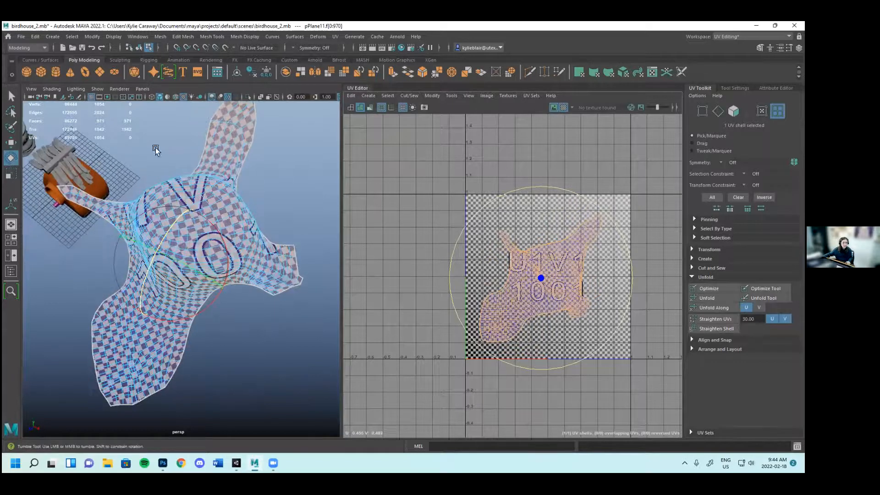
pyautogui.scroll(1, 571, 299)
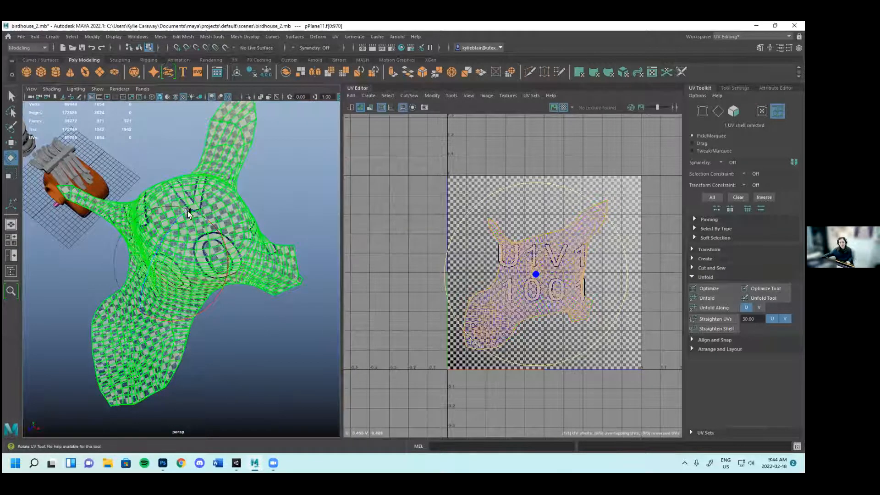
pyautogui.keyDown('alt'); pyautogui.moveTo(230, 317); pyautogui.dragTo(251, 317); pyautogui.keyUp('alt')
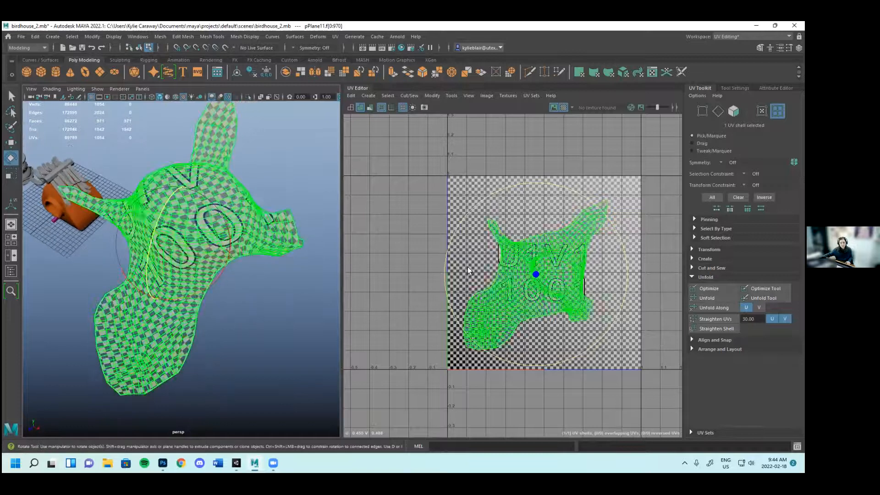
# Return the cloth to object selection and switch the workspace to General
pyautogui.moveTo(247, 220); pyautogui.dragTo(277, 210, button='right')
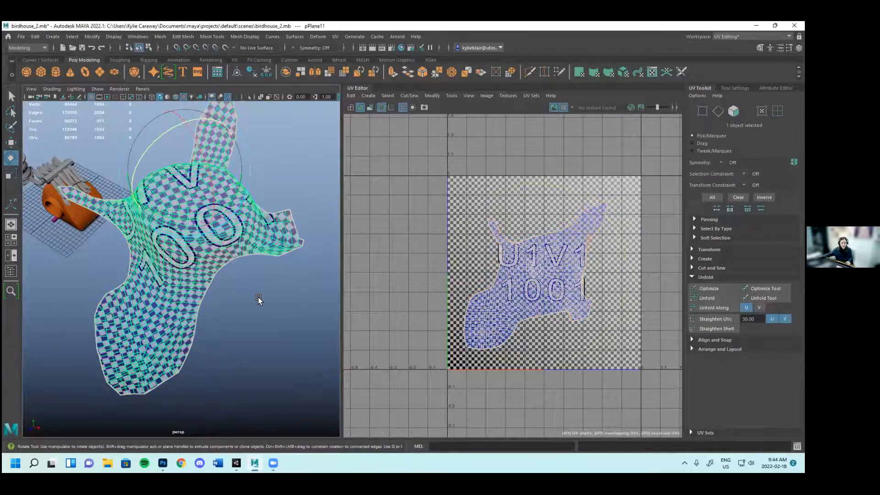
pyautogui.click(752, 37)
pyautogui.click(729, 42)
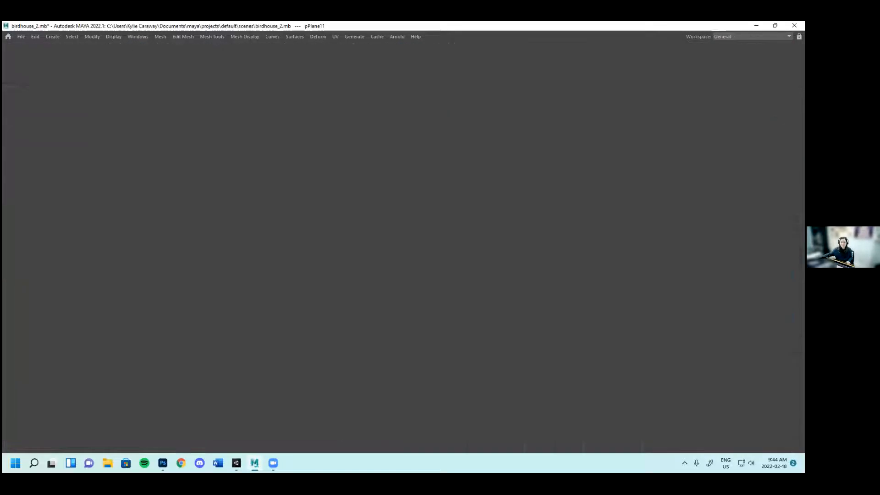
# Open the new-material assignment choices for the draped cloth
pyautogui.keyDown('alt'); pyautogui.moveTo(487, 252); pyautogui.dragTo(385, 208); pyautogui.keyUp('alt')
pyautogui.moveTo(385, 206); pyautogui.dragTo(386, 420, button='right')
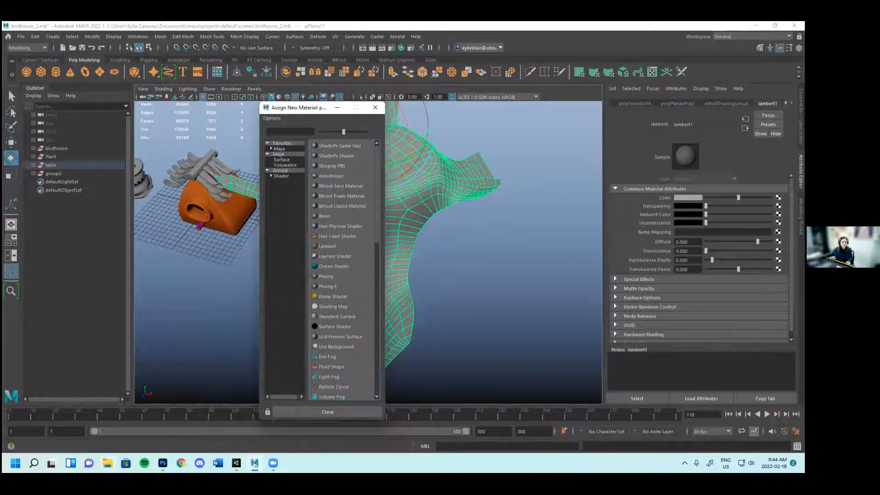
# Switch to File Explorer and view feathers_preview.jpg in Desktop > DIGF3006 > Maya > feathers-bl-1, then return to Maya
pyautogui.click(107, 463)
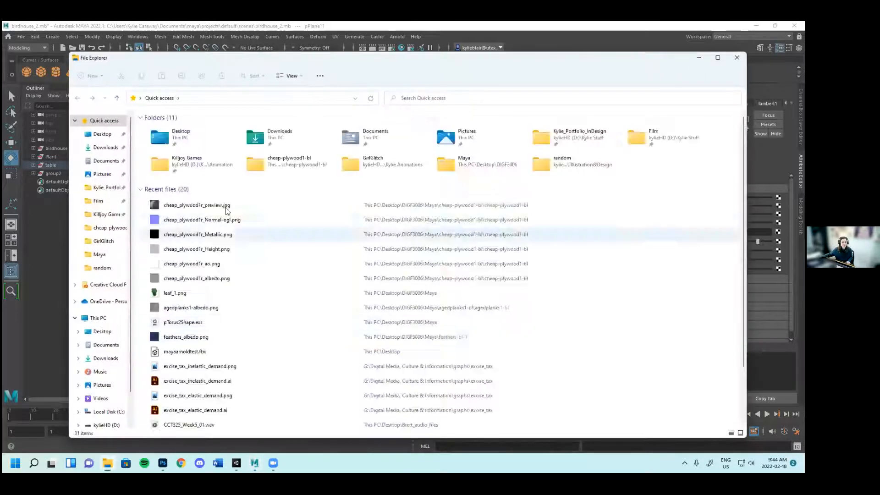
pyautogui.click(102, 134)
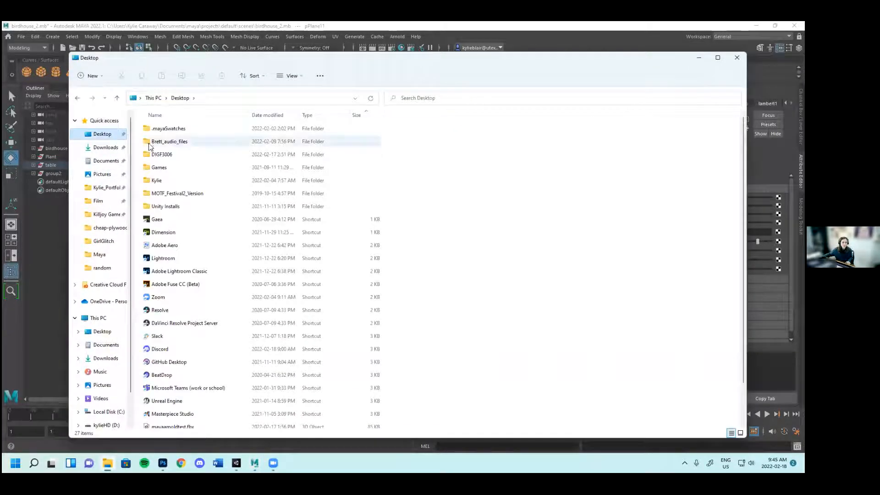
pyautogui.doubleClick(159, 155)
pyautogui.doubleClick(167, 130)
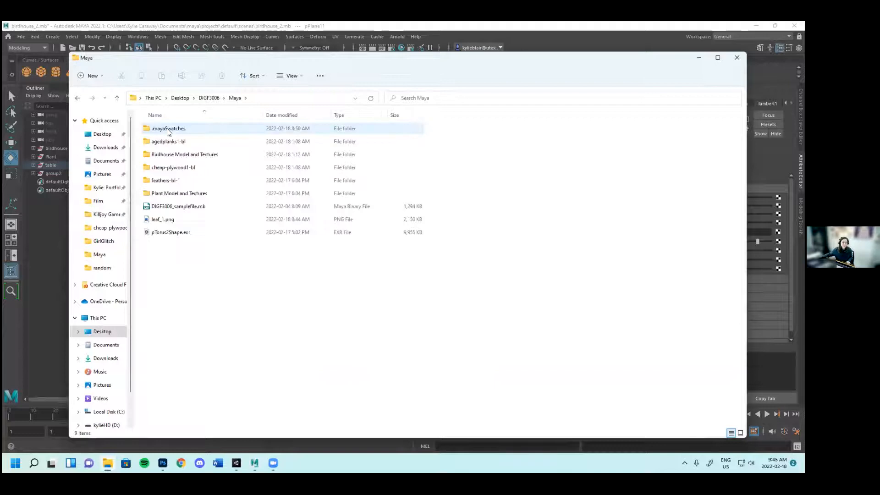
pyautogui.doubleClick(166, 180)
pyautogui.doubleClick(403, 140)
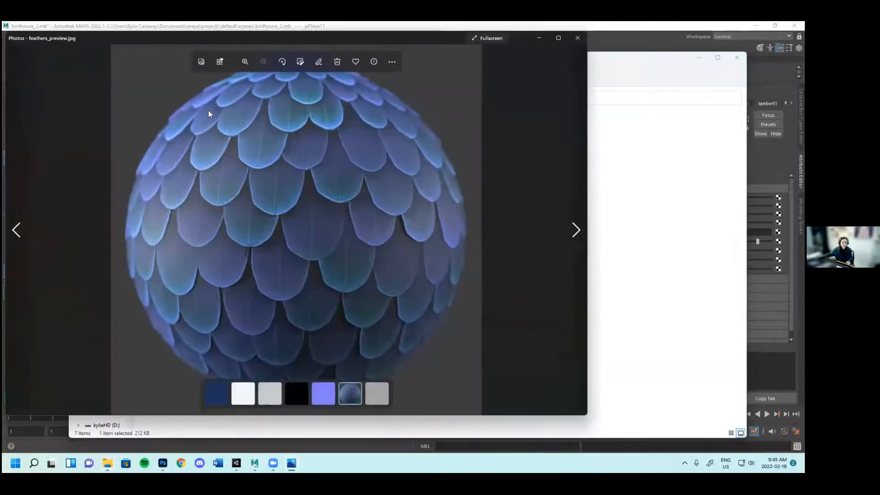
pyautogui.click(577, 38)
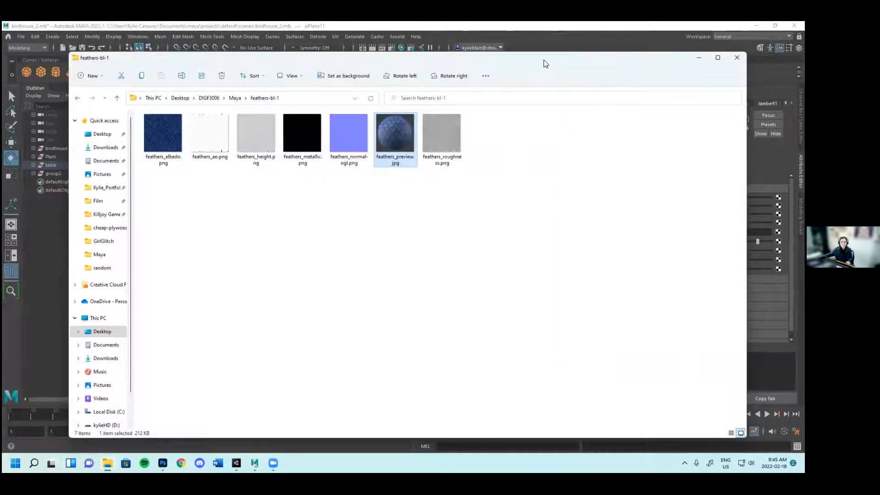
pyautogui.moveTo(544, 60); pyautogui.dragTo(407, 137)
pyautogui.click(601, 134)
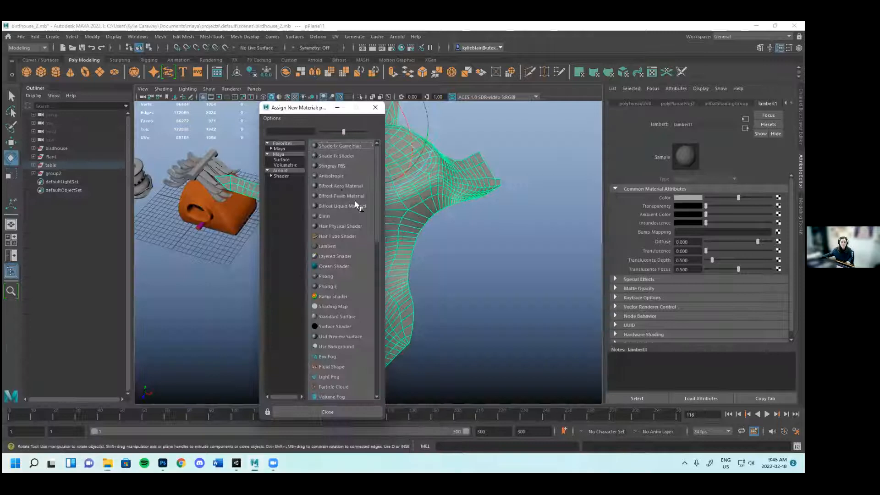
# Assign a Stingray PBS material to the cloth and name it feathertexture_KC
pyautogui.click(340, 166)
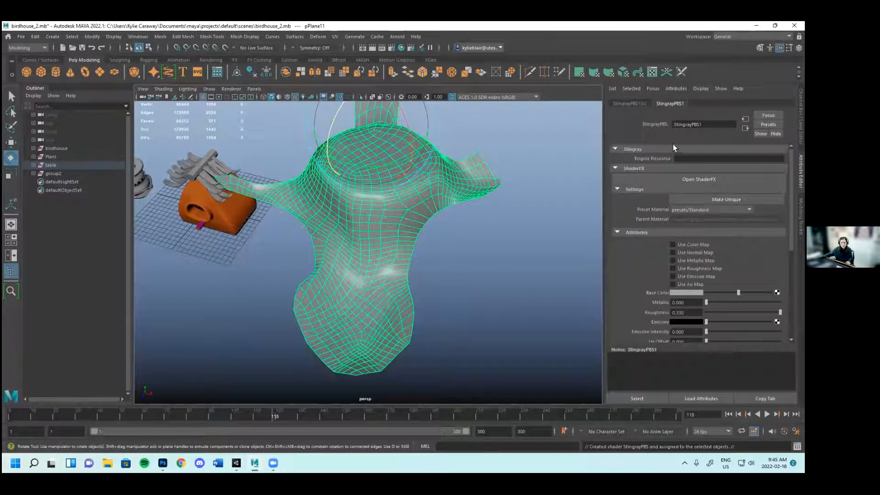
pyautogui.doubleClick(714, 120)
pyautogui.write('fe')
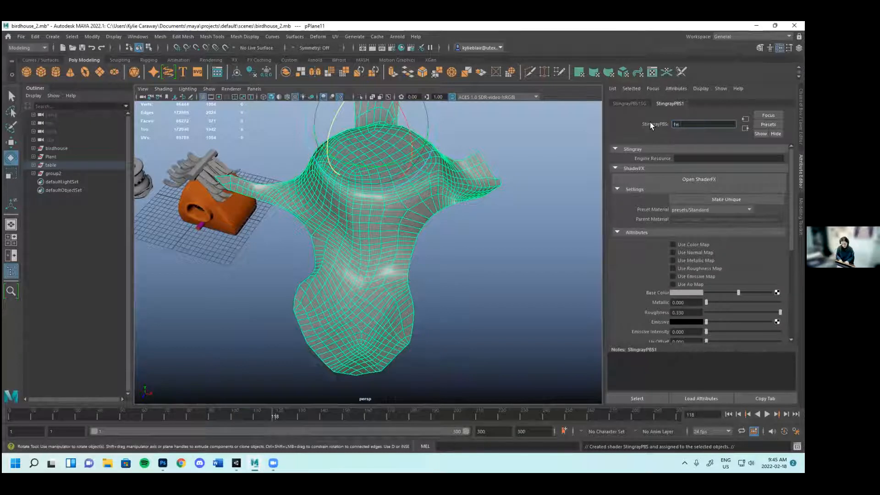
pyautogui.write('athertexture_KB')
pyautogui.press('BackSpace')
pyautogui.write('C')
pyautogui.press('Return')
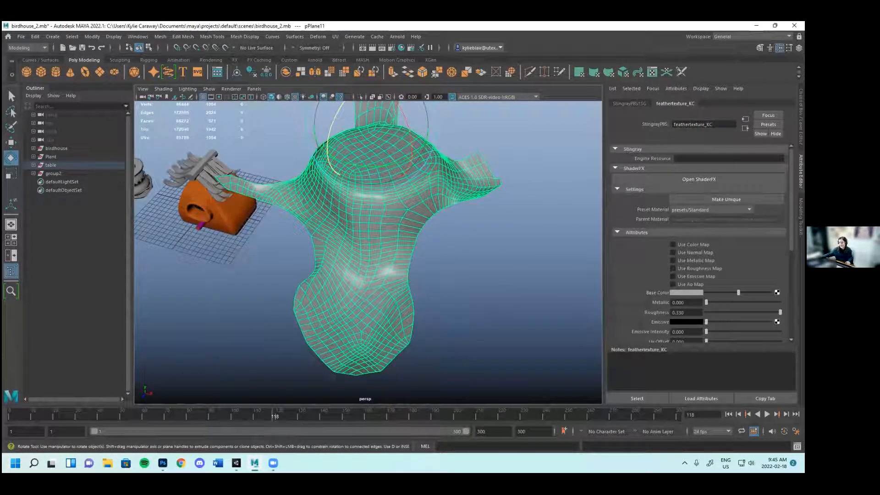
# Enable the color, normal, metallic, roughness and AO maps on the feather material
pyautogui.scroll(-5, 679, 250)
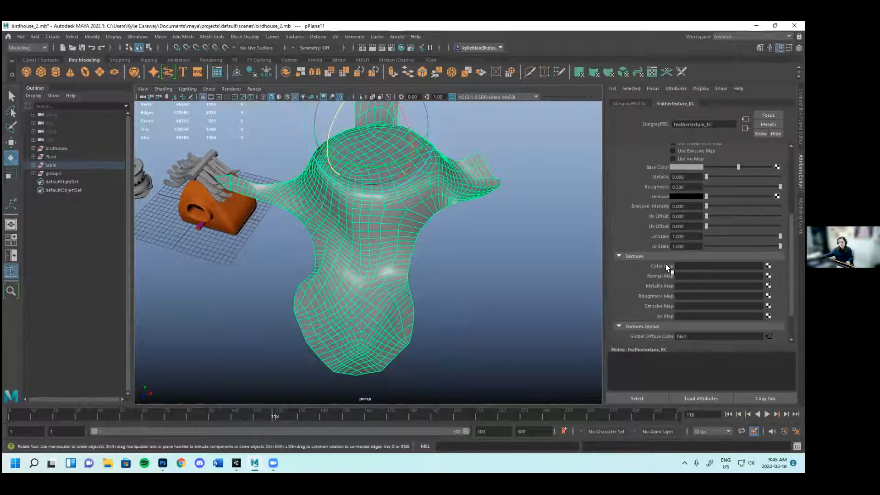
pyautogui.scroll(4, 677, 251)
pyautogui.click(671, 194)
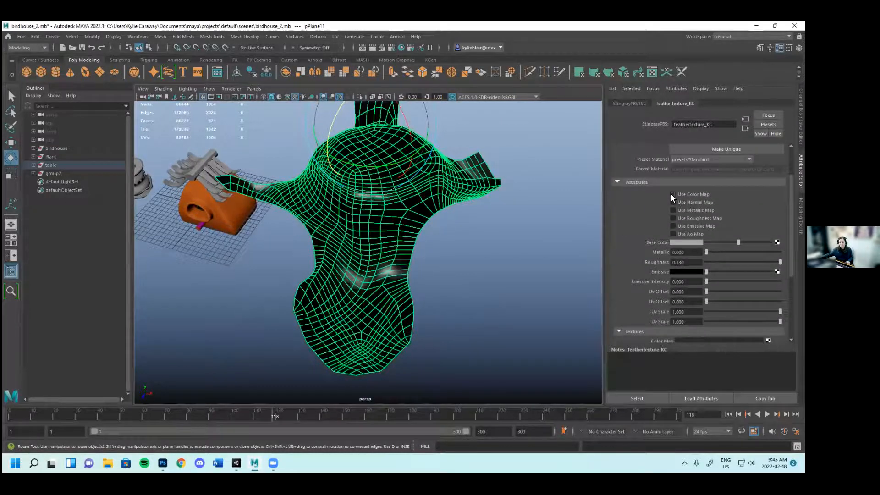
pyautogui.click(673, 202)
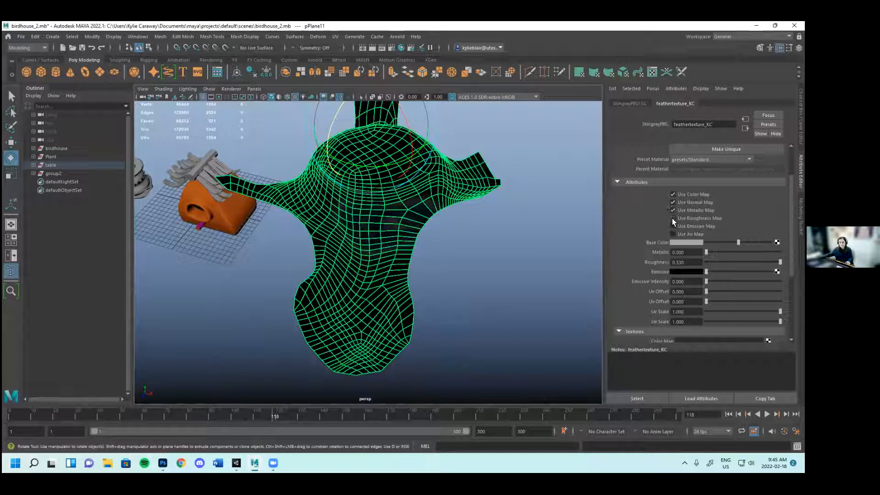
pyautogui.click(690, 235)
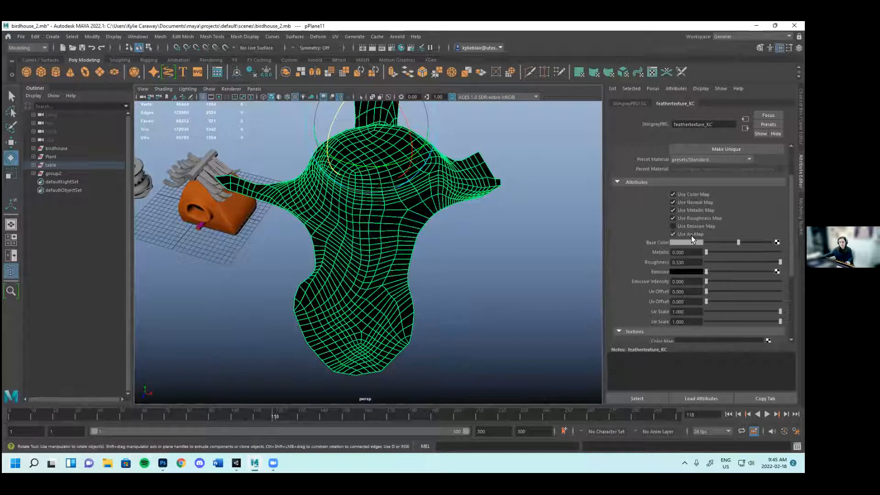
# Load feathers_albedo.png from Desktop/DIGF3006/Maya/feathers-bl-1 as the feather material's color map
pyautogui.scroll(-5, 656, 257)
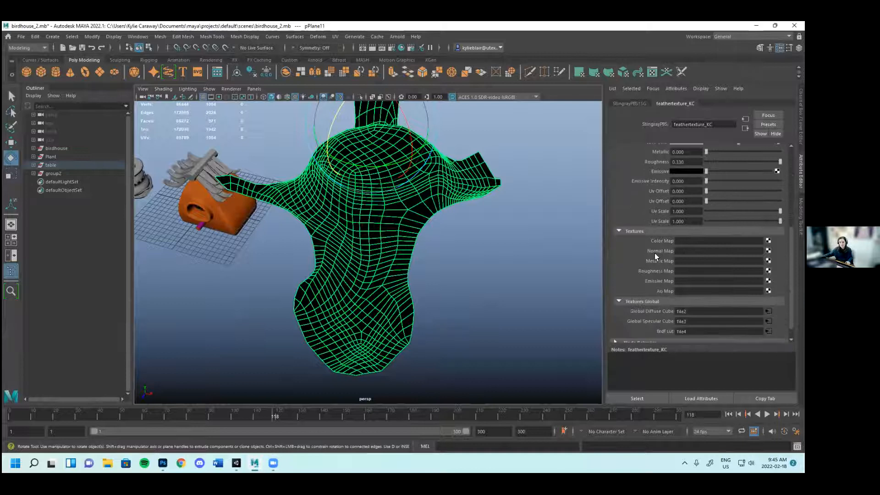
pyautogui.click(768, 241)
pyautogui.click(779, 217)
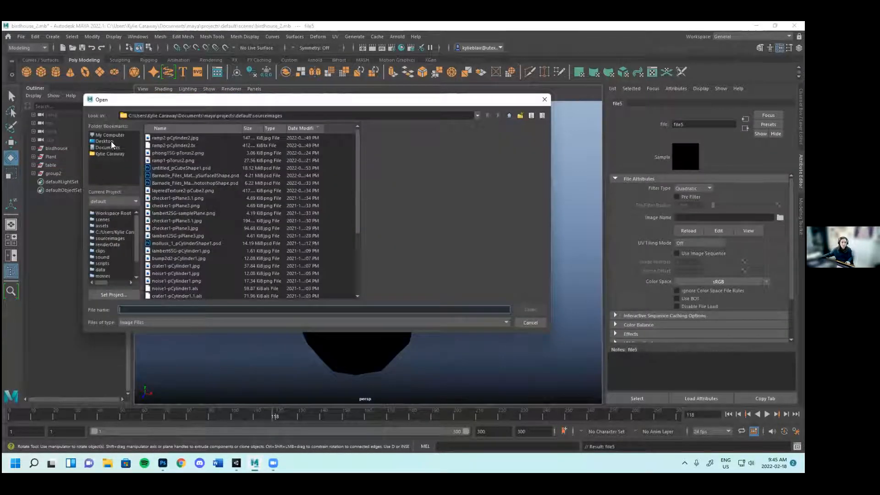
pyautogui.click(111, 141)
pyautogui.doubleClick(179, 160)
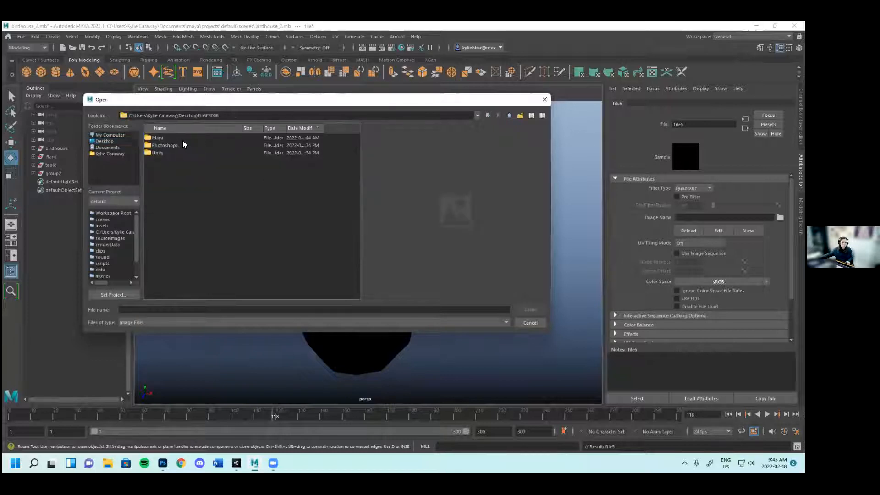
pyautogui.doubleClick(182, 140)
pyautogui.doubleClick(177, 191)
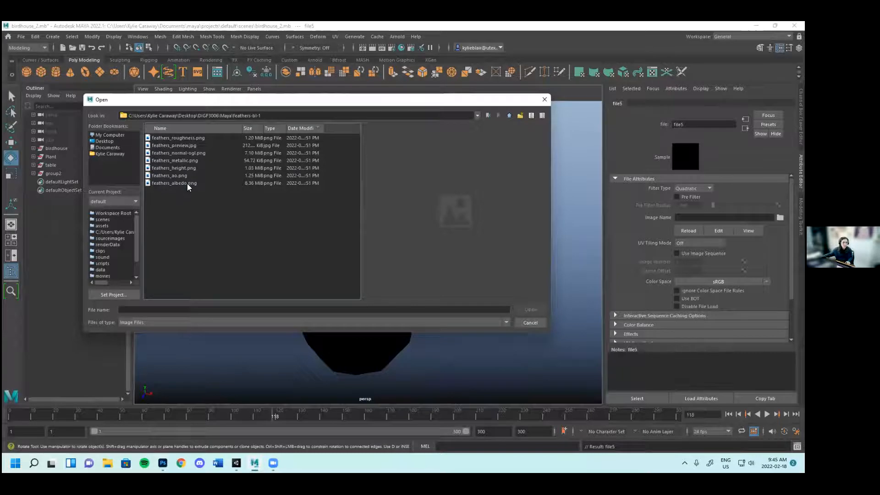
pyautogui.click(187, 183)
pyautogui.doubleClick(194, 181)
# Return to the cloth's material attributes and load feathers_normal-ogl.png from the feathers-bl-1 folder as the normal map
pyautogui.keyDown('alt'); pyautogui.moveTo(477, 258); pyautogui.dragTo(437, 246); pyautogui.keyUp('alt')
pyautogui.click(351, 256)
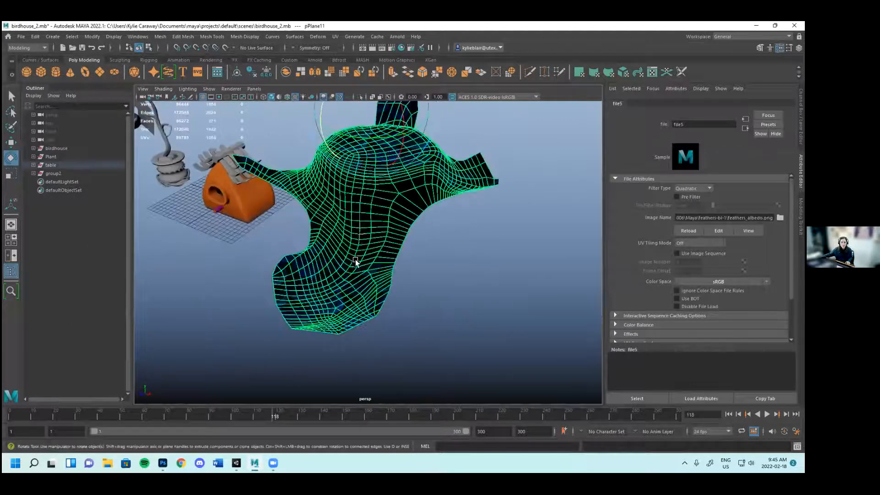
pyautogui.moveTo(364, 232); pyautogui.dragTo(376, 438, button='right')
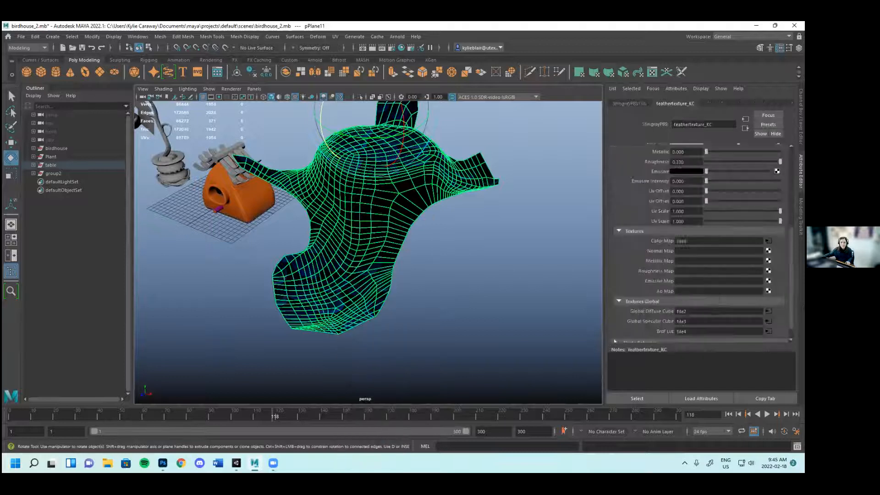
pyautogui.click(769, 251)
pyautogui.click(779, 217)
pyautogui.click(114, 142)
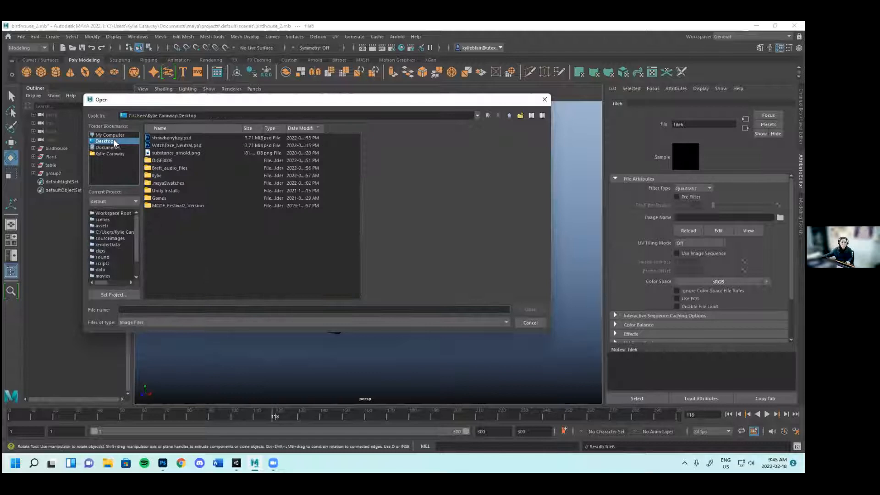
pyautogui.doubleClick(183, 160)
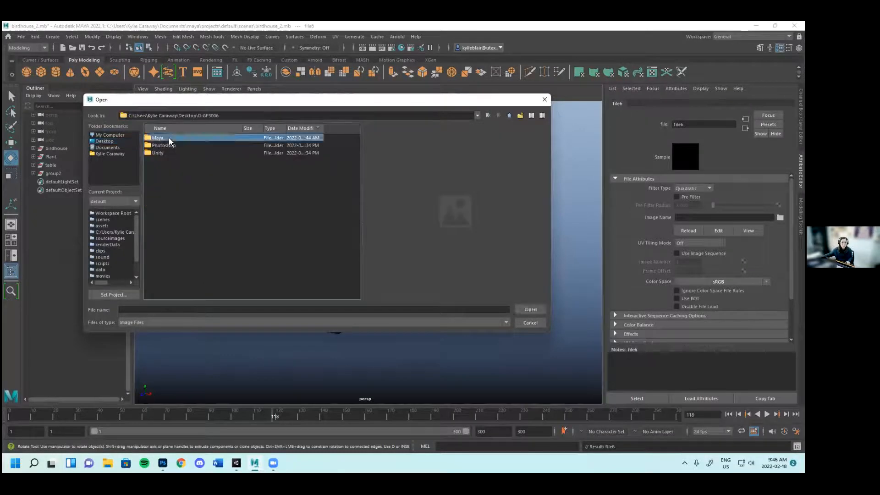
pyautogui.doubleClick(169, 138)
pyautogui.doubleClick(165, 190)
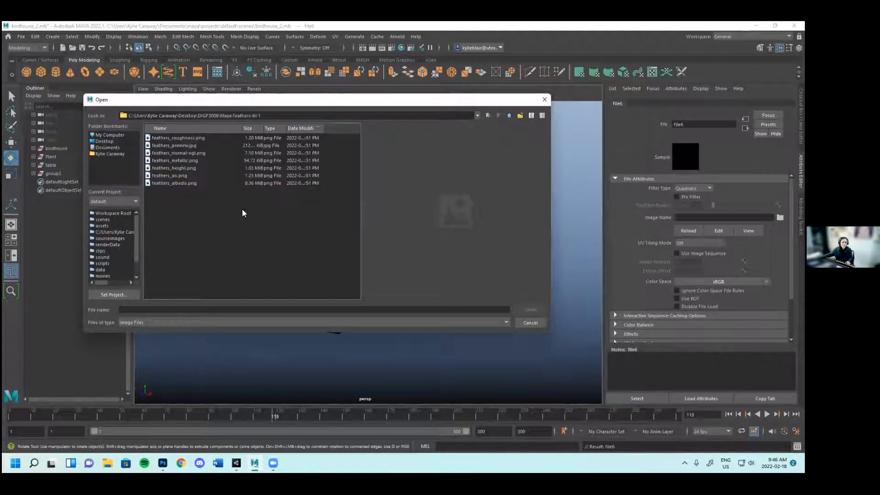
pyautogui.click(200, 152)
pyautogui.doubleClick(201, 153)
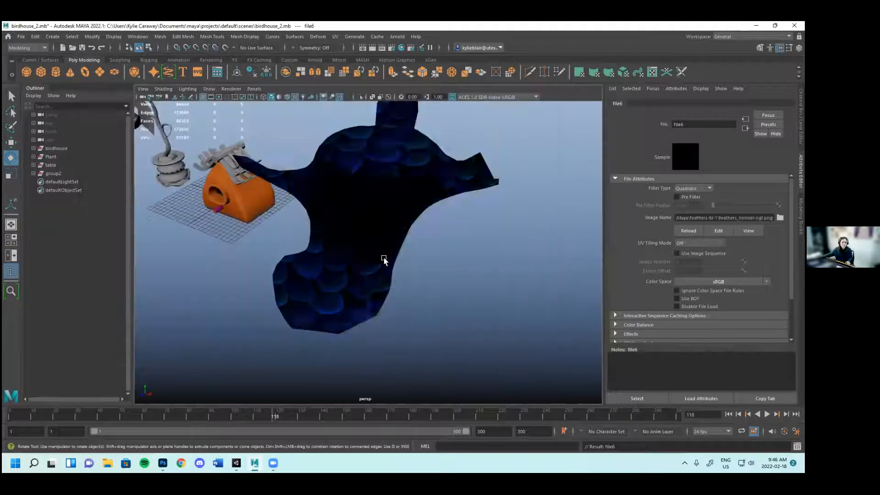
# Reselect the cloth's material and load feathers_metallic.png from the feathers-bl-1 folder as the metallic map
pyautogui.click(387, 195)
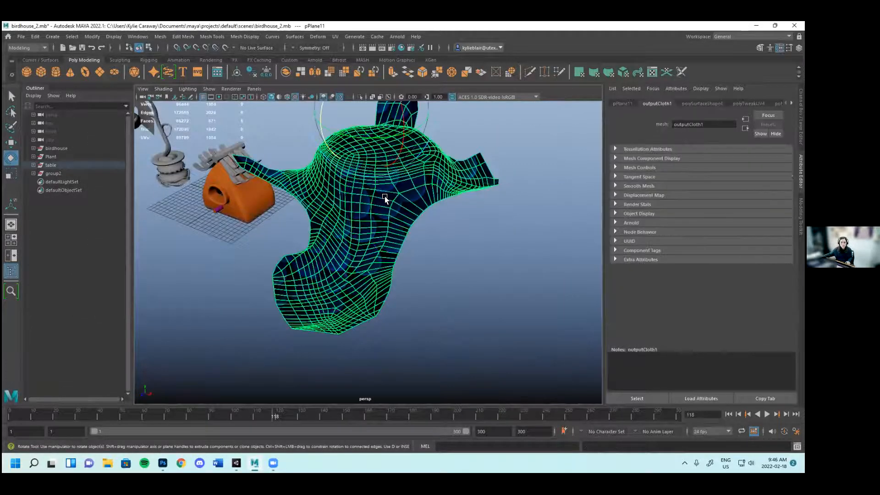
pyautogui.moveTo(400, 323); pyautogui.dragTo(398, 403, button='right')
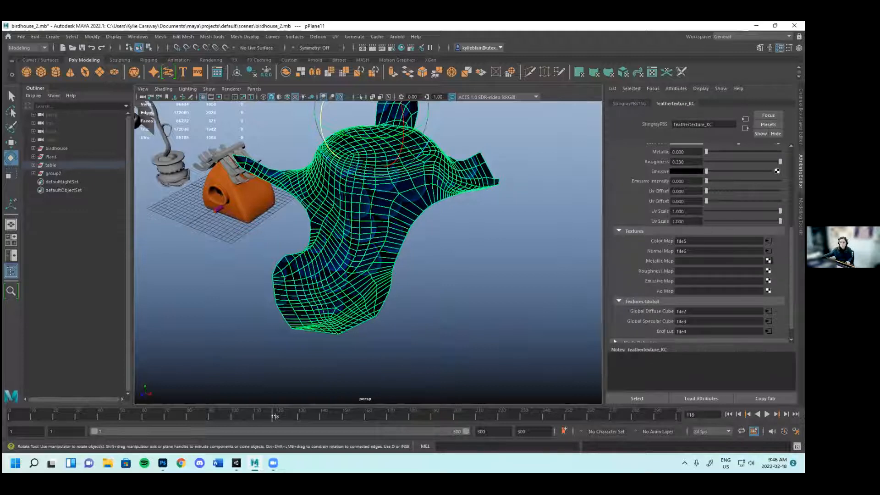
pyautogui.click(769, 261)
pyautogui.click(779, 217)
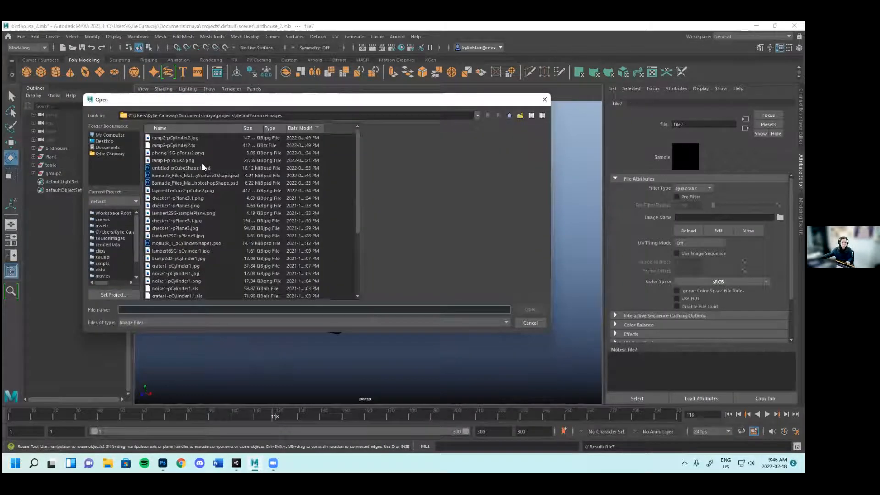
pyautogui.click(105, 141)
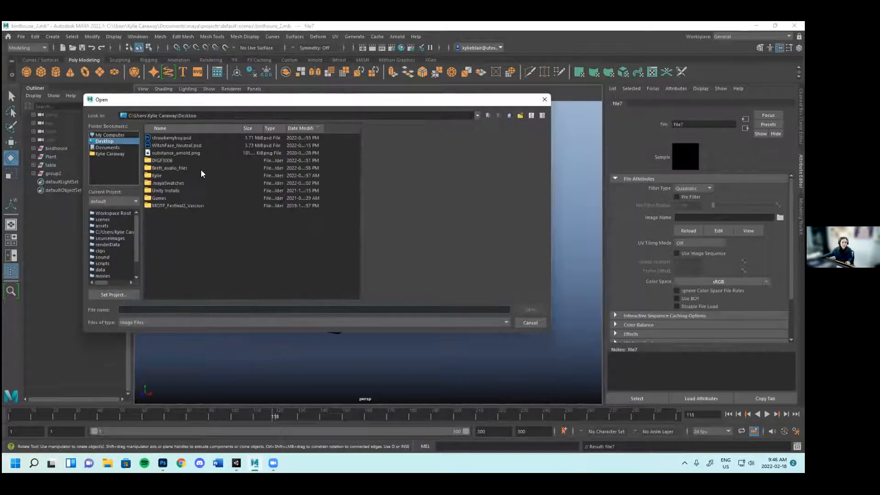
pyautogui.doubleClick(162, 160)
pyautogui.doubleClick(163, 137)
pyautogui.click(163, 138)
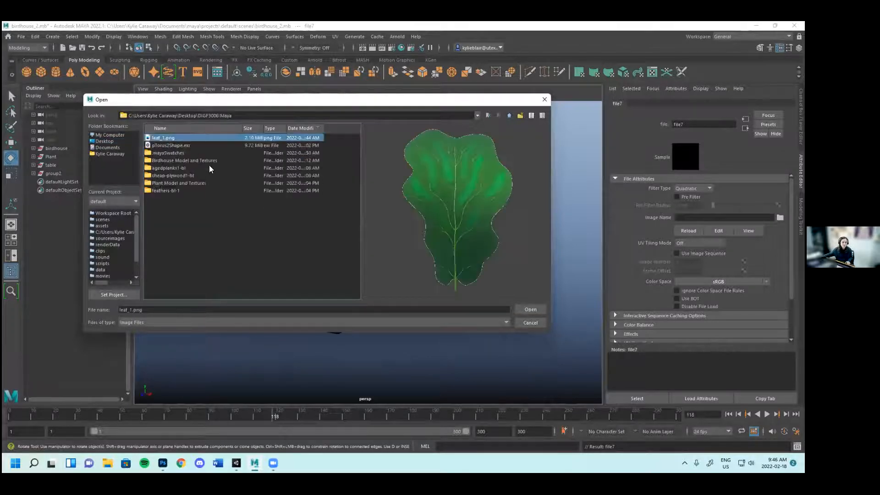
pyautogui.doubleClick(177, 191)
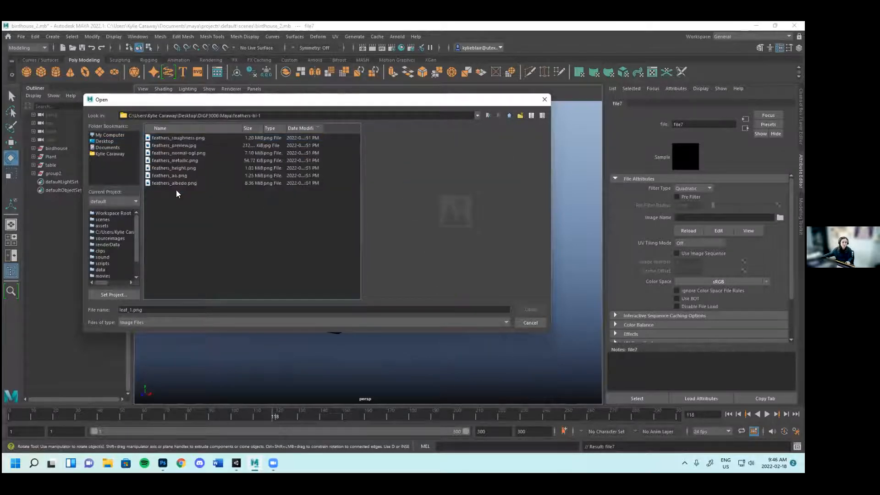
pyautogui.click(194, 161)
pyautogui.click(531, 309)
# Reselect the cloth's material and load feathers_ao.png from Desktop/DIGF3006/Maya/feathers-bl-1 as the AO map
pyautogui.click(379, 220)
pyautogui.moveTo(381, 209); pyautogui.dragTo(378, 415, button='right')
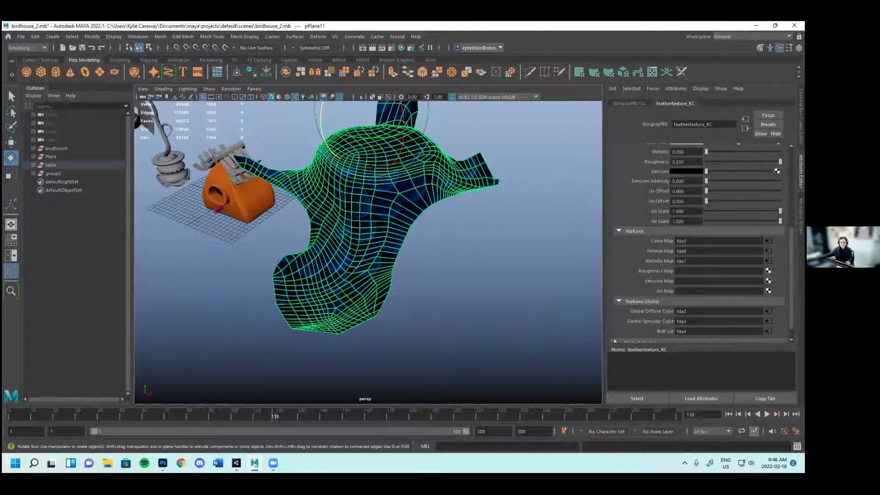
pyautogui.click(769, 270)
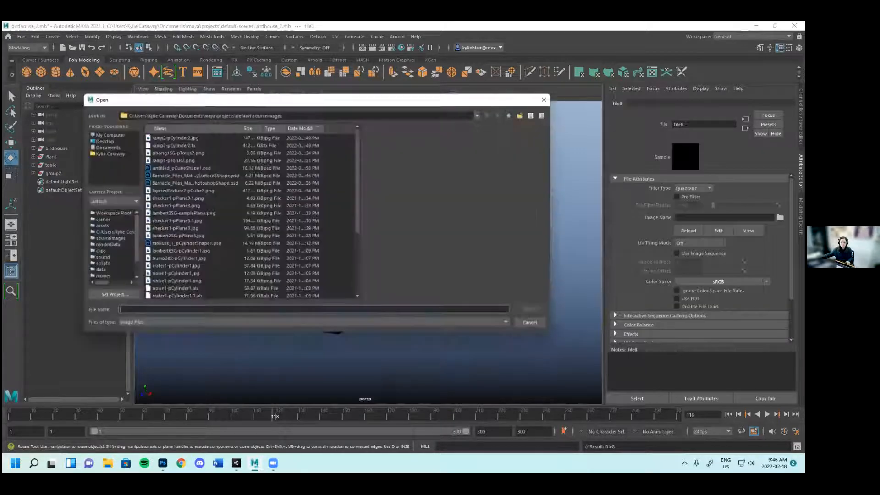
pyautogui.click(113, 143)
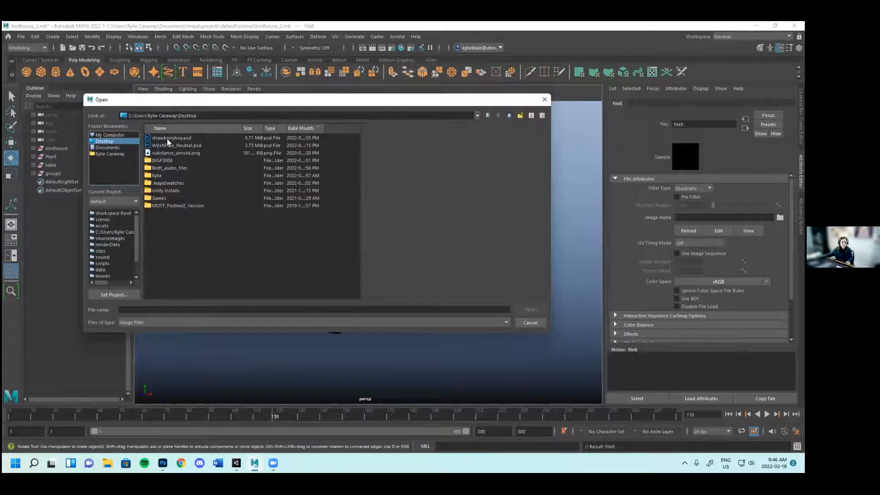
pyautogui.doubleClick(172, 160)
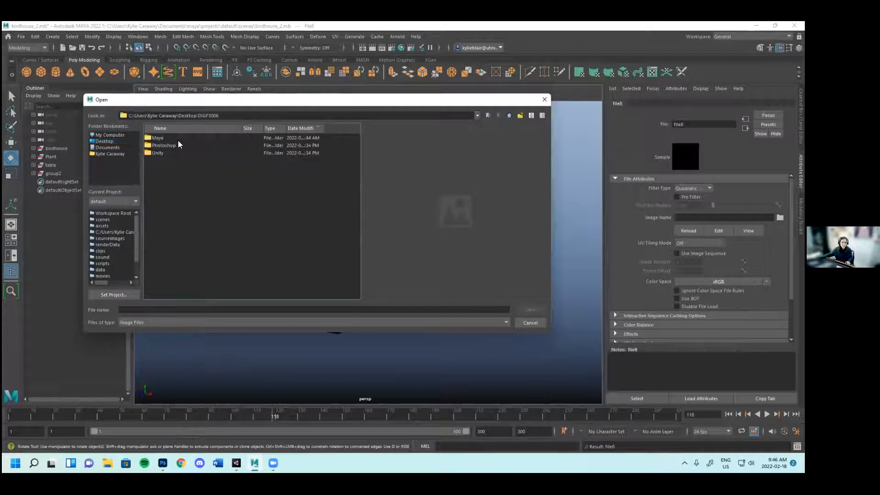
pyautogui.doubleClick(179, 139)
pyautogui.doubleClick(175, 190)
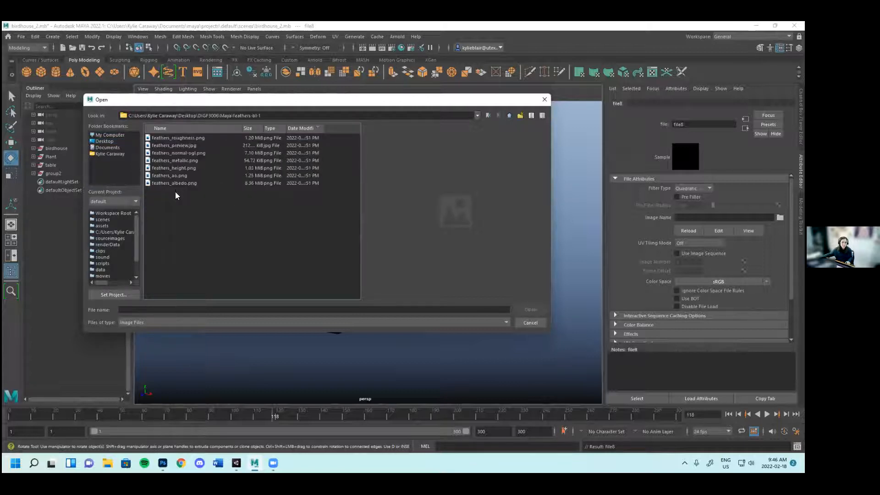
pyautogui.click(172, 176)
pyautogui.doubleClick(174, 175)
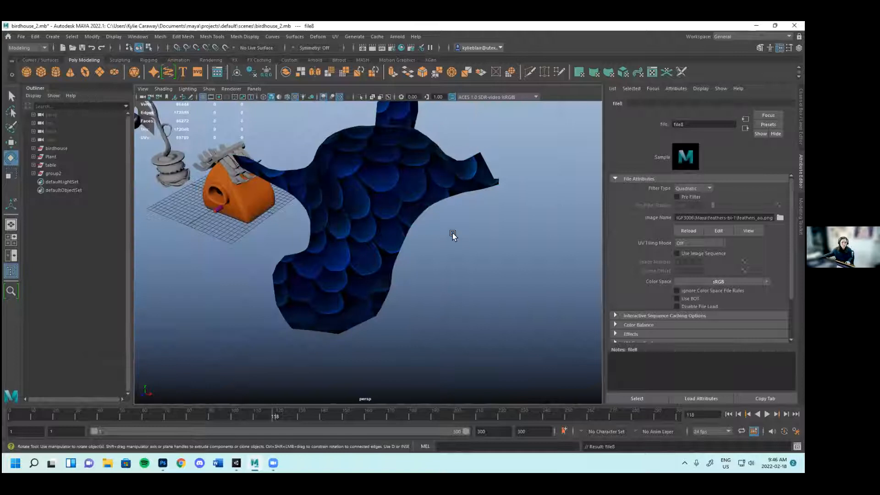
# Return to the cloth's feather material attributes and disable the use of the roughness map
pyautogui.click(375, 200)
pyautogui.moveTo(374, 200); pyautogui.dragTo(380, 407, button='right')
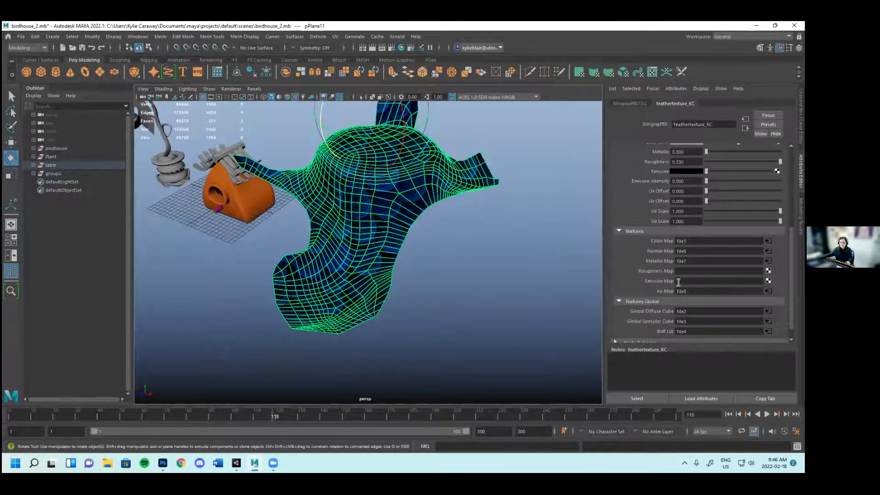
pyautogui.scroll(5, 679, 282)
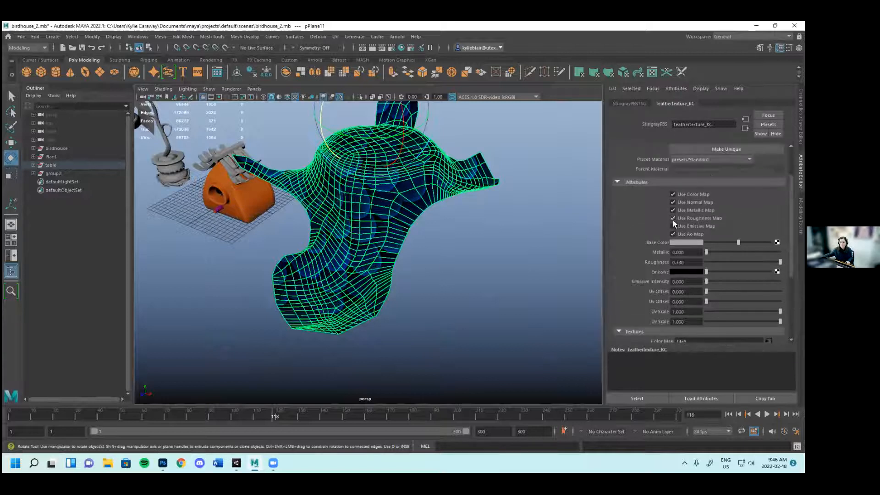
pyautogui.click(439, 274)
pyautogui.keyDown('alt'); pyautogui.moveTo(432, 249); pyautogui.dragTo(399, 208); pyautogui.keyUp('alt')
# Reselect the cloth's feather material and open the file node connected to its color map
pyautogui.click(354, 252)
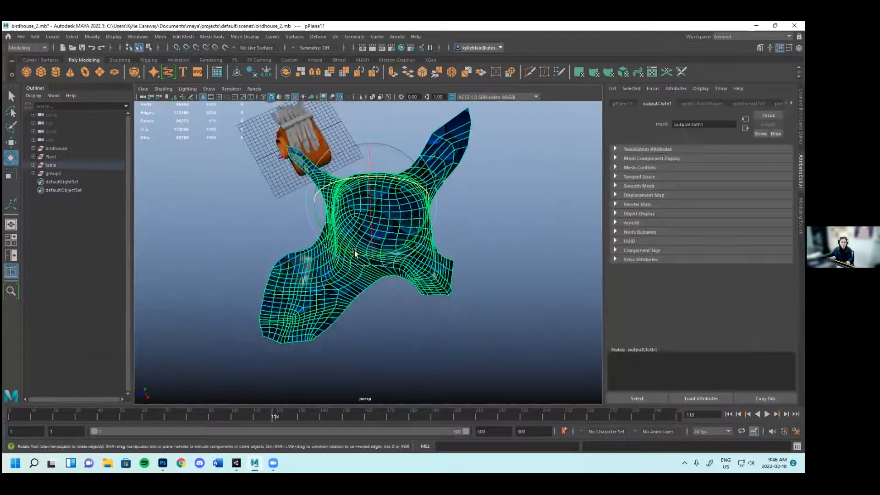
pyautogui.moveTo(395, 233); pyautogui.dragTo(409, 423, button='right')
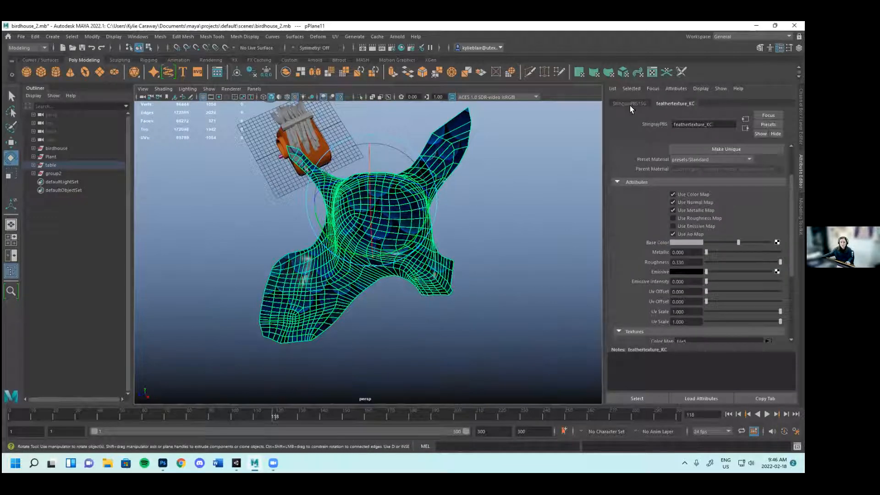
pyautogui.scroll(2, 700, 243)
pyautogui.scroll(-3, 699, 243)
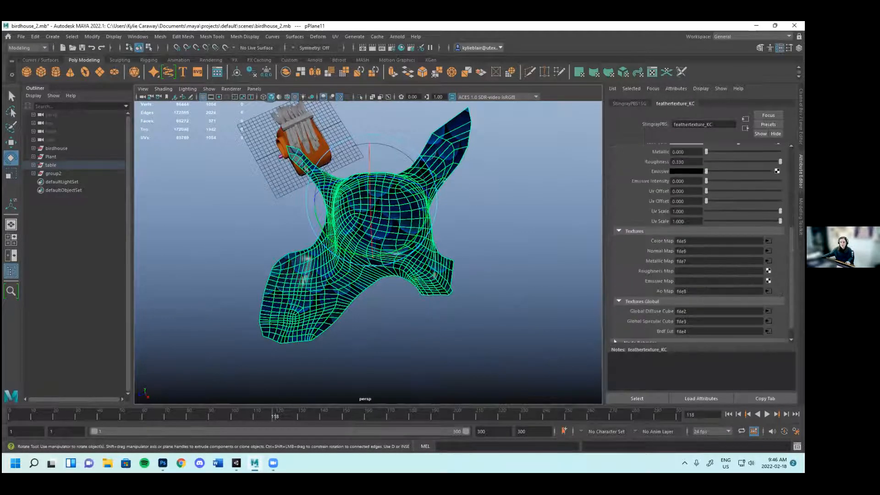
pyautogui.scroll(-1, 664, 248)
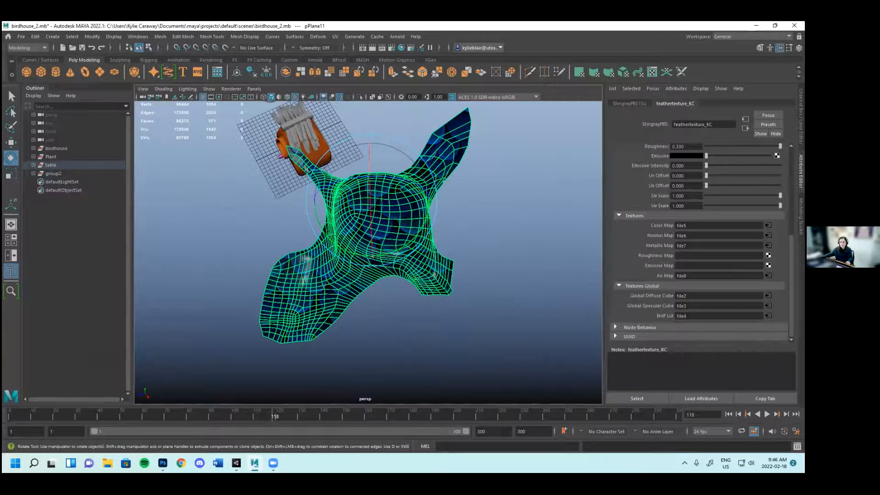
pyautogui.click(768, 226)
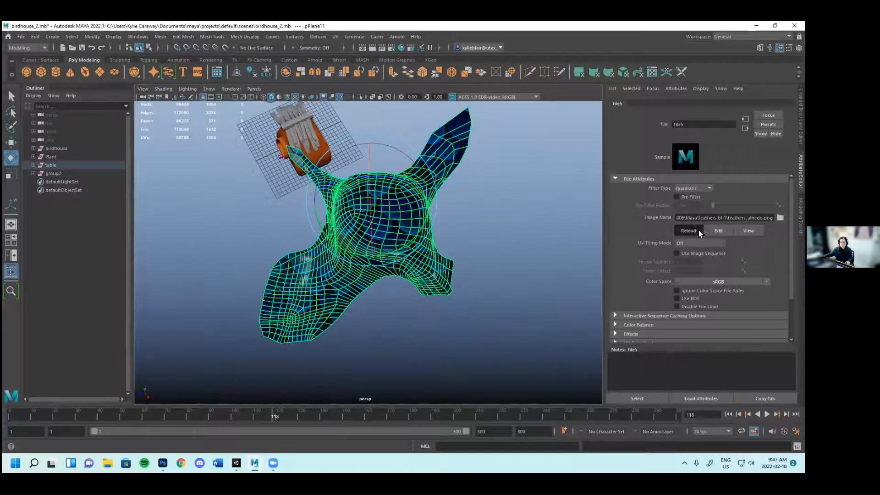
# Reselect the cloth and look through its nodes to open the polyPlanarProj2 projection attributes
pyautogui.keyDown('alt'); pyautogui.moveTo(444, 268); pyautogui.dragTo(495, 238); pyautogui.keyUp('alt')
pyautogui.click(499, 284)
pyautogui.click(424, 265)
pyautogui.click(711, 104)
pyautogui.click(623, 103)
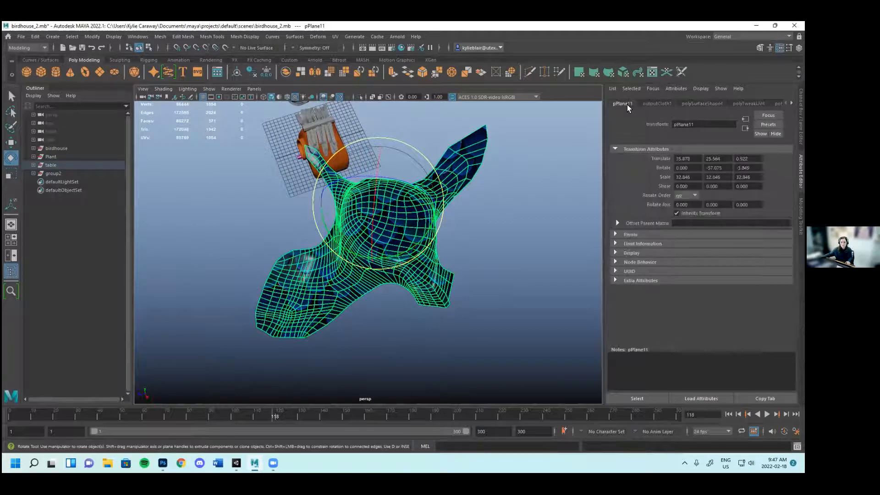
pyautogui.click(657, 103)
pyautogui.click(792, 103)
pyautogui.click(791, 103)
pyautogui.click(713, 104)
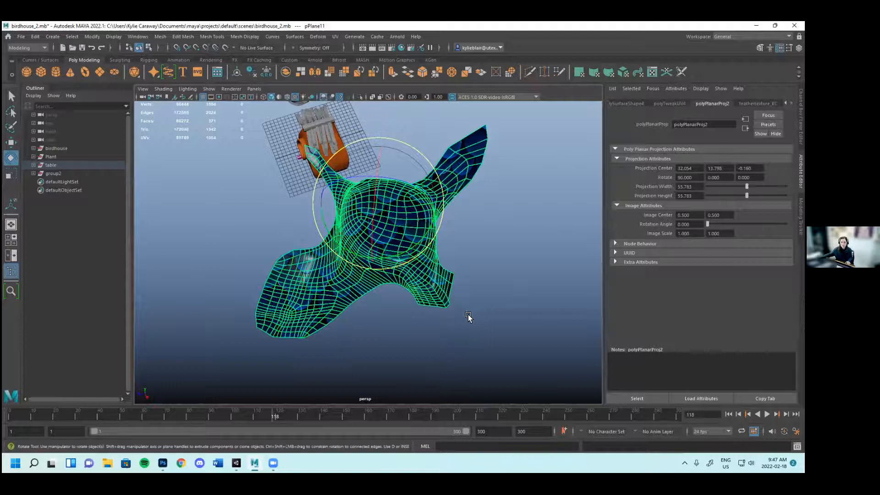
# Try changing the cloth's planar projection width and height, and undo the changes
pyautogui.scroll(3, 501, 314)
pyautogui.keyDown('alt'); pyautogui.moveTo(509, 308); pyautogui.dragTo(573, 248); pyautogui.keyUp('alt')
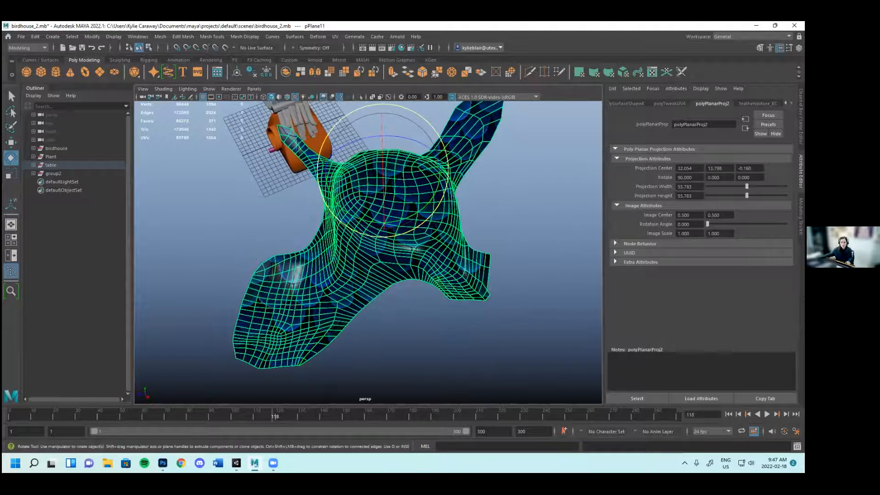
pyautogui.moveTo(747, 186)
pyautogui.mouseDown()
pyautogui.moveTo(733, 186)
pyautogui.moveTo(735, 195)
pyautogui.mouseUp()
pyautogui.hotkey('ctrl', 'z')
pyautogui.hotkey('ctrl', 'z')
pyautogui.hotkey('ctrl', 'z')
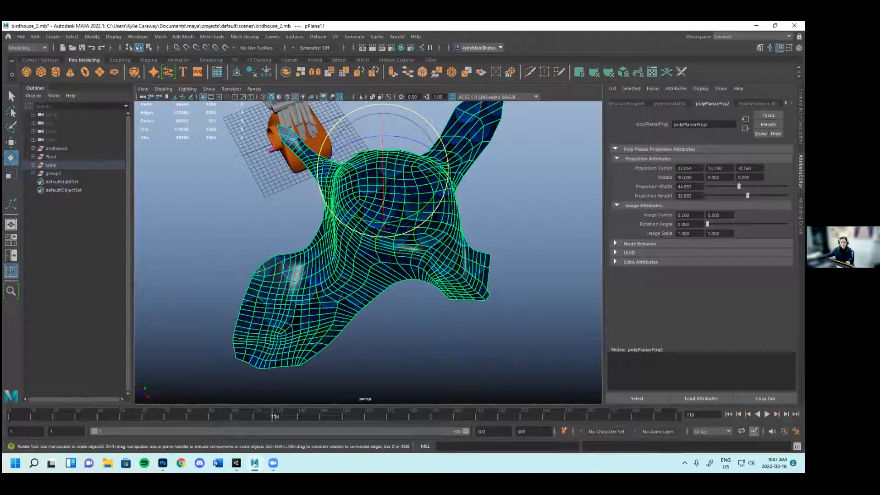
# Set the planar projection's image rotation angle to about 65.8 and undo a further rotation attempt
pyautogui.moveTo(705, 223); pyautogui.dragTo(722, 225)
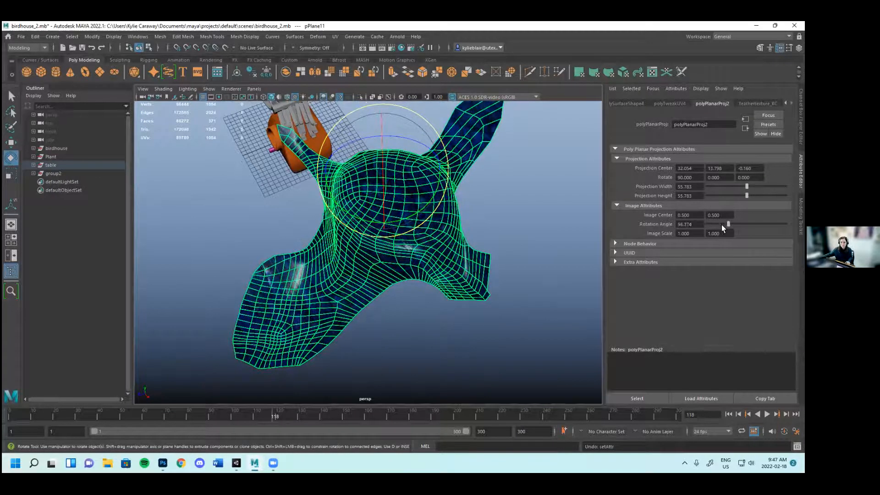
pyautogui.scroll(5, 461, 316)
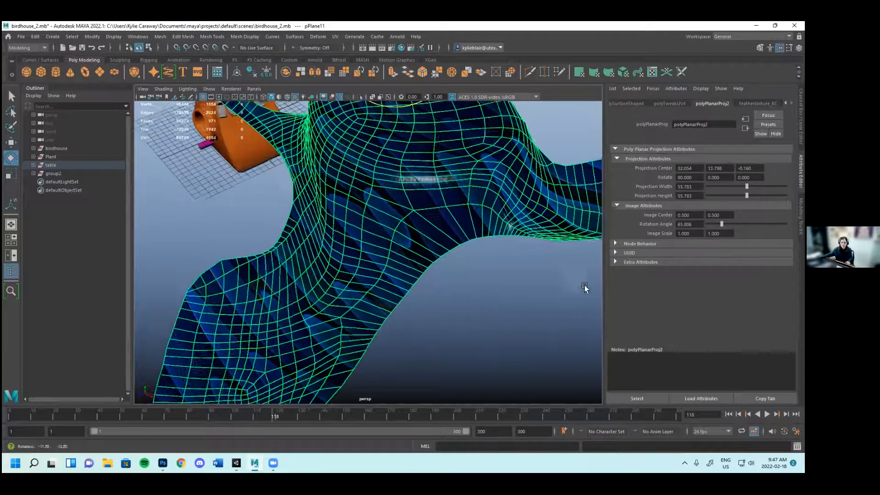
pyautogui.moveTo(722, 224); pyautogui.dragTo(728, 224)
pyautogui.hotkey('ctrl', 'z')
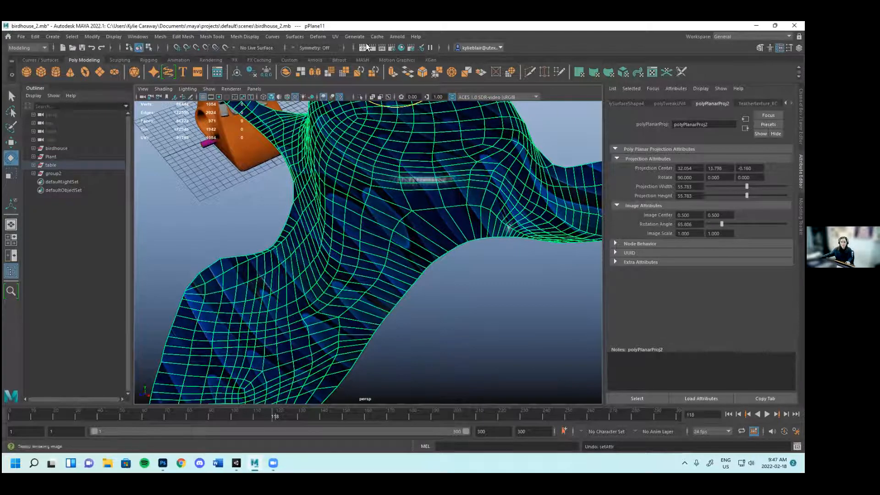
# Inspect the cloth's UVs in the UV Editor and close it, then try a different projection width and undo it
pyautogui.click(339, 36)
pyautogui.click(345, 52)
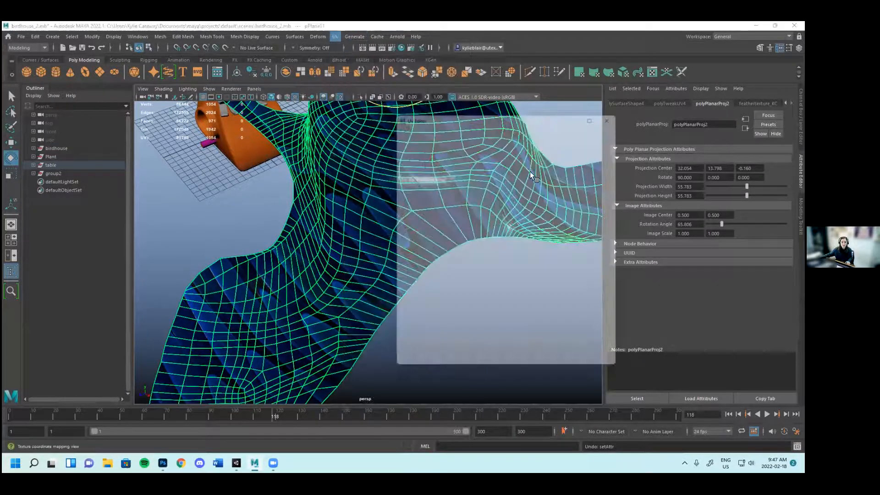
pyautogui.moveTo(490, 111); pyautogui.dragTo(587, 123)
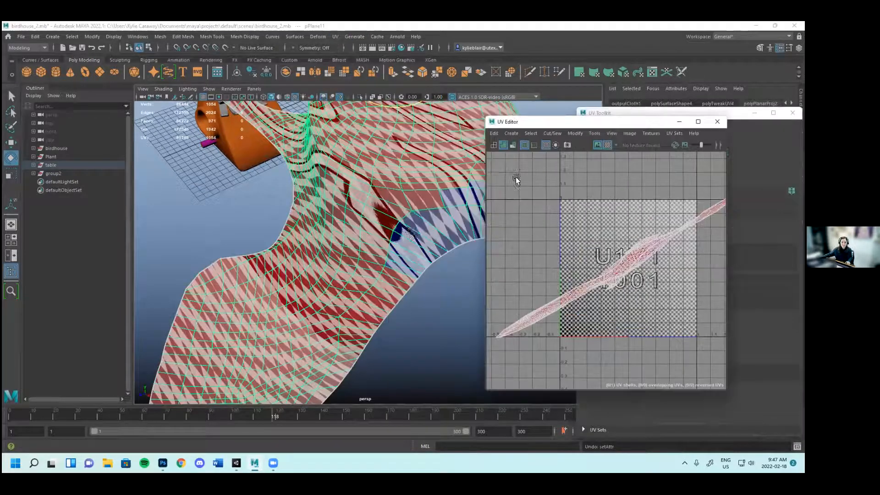
pyautogui.click(717, 121)
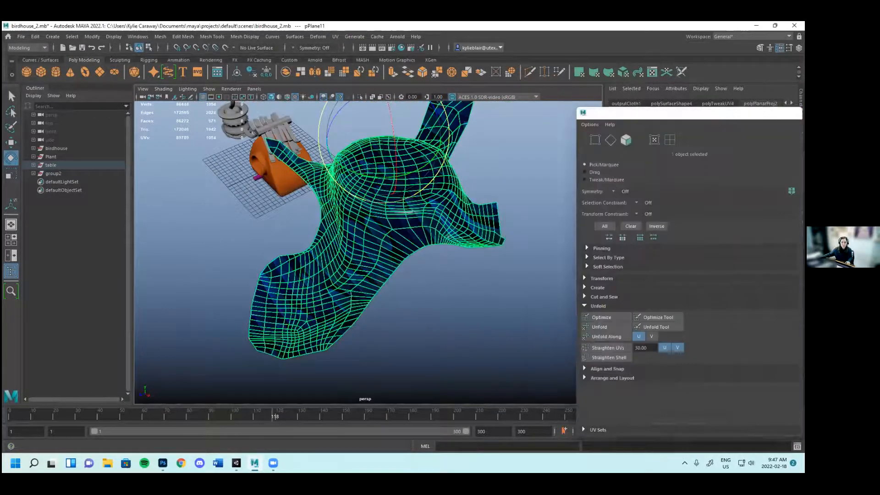
pyautogui.click(792, 113)
pyautogui.moveTo(747, 186)
pyautogui.mouseDown()
pyautogui.moveTo(756, 186)
pyautogui.moveTo(749, 186)
pyautogui.mouseUp()
pyautogui.hotkey('ctrl', 'z')
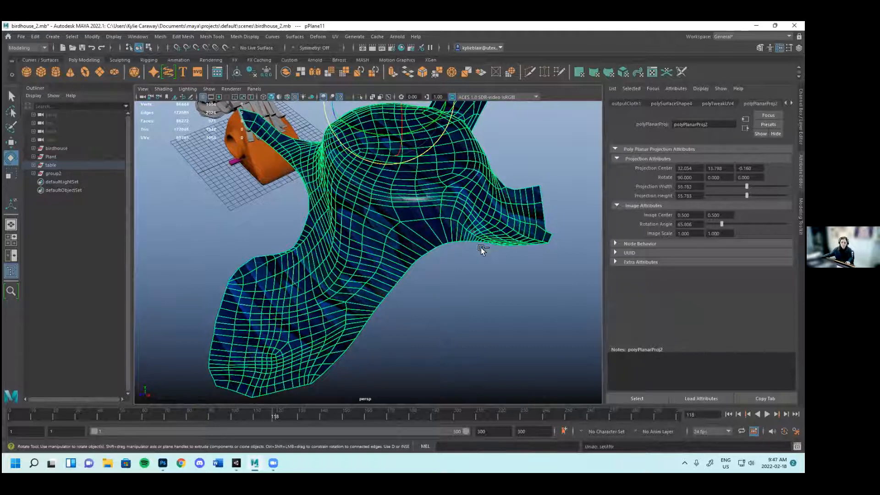
# Switch to the UV Editing workspace and undo the planar projection's image rotation on the cloth
pyautogui.click(752, 37)
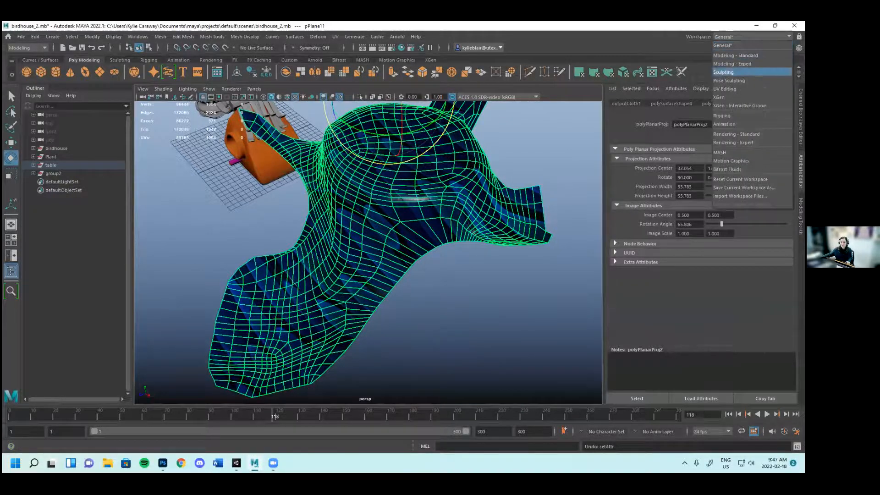
pyautogui.click(733, 88)
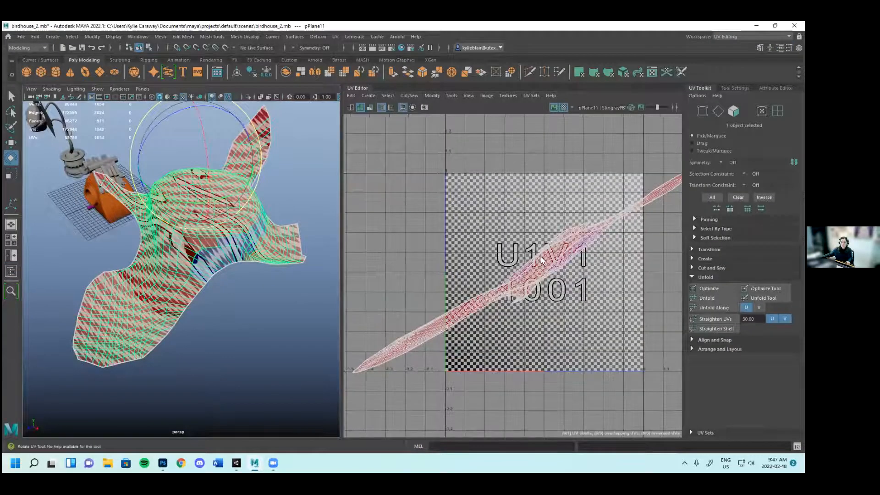
pyautogui.scroll(6, 216, 233)
pyautogui.scroll(-5, 253, 255)
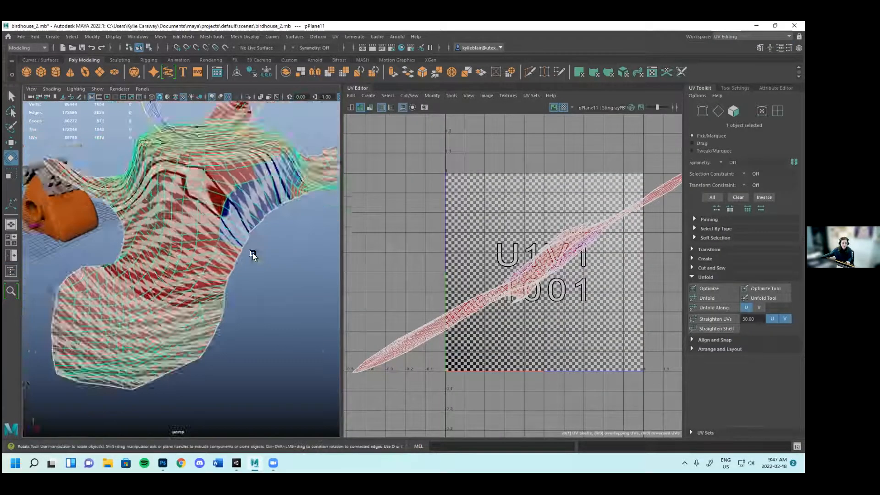
pyautogui.scroll(2, 254, 255)
pyautogui.hotkey('ctrl', 'z')
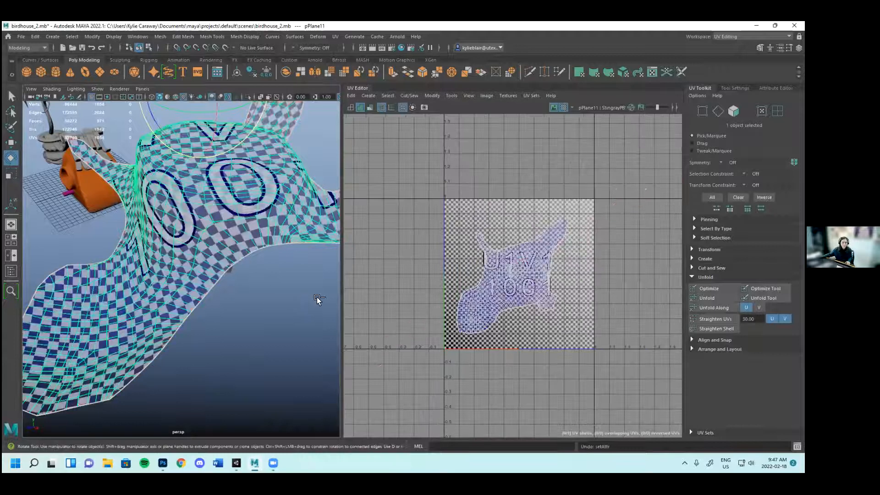
# Display feathers_albedo.png behind the cloth's UVs in the UV Editor and turn off the checker pattern
pyautogui.scroll(4, 523, 299)
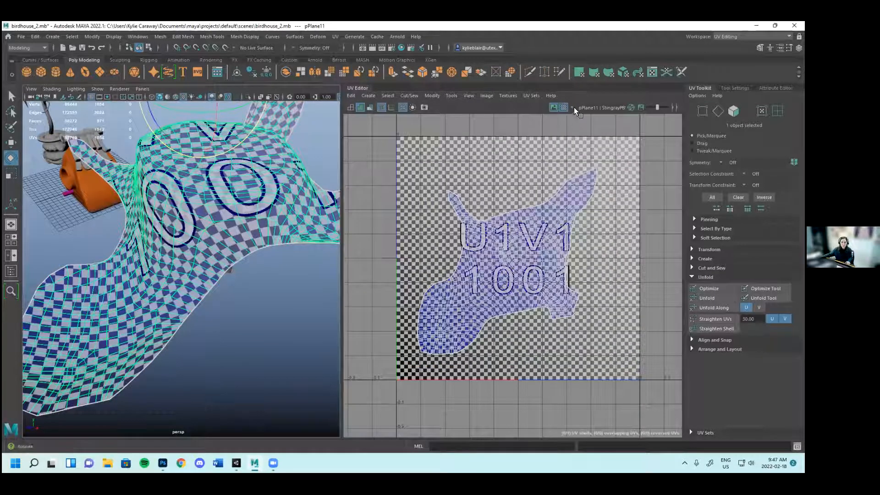
pyautogui.click(573, 108)
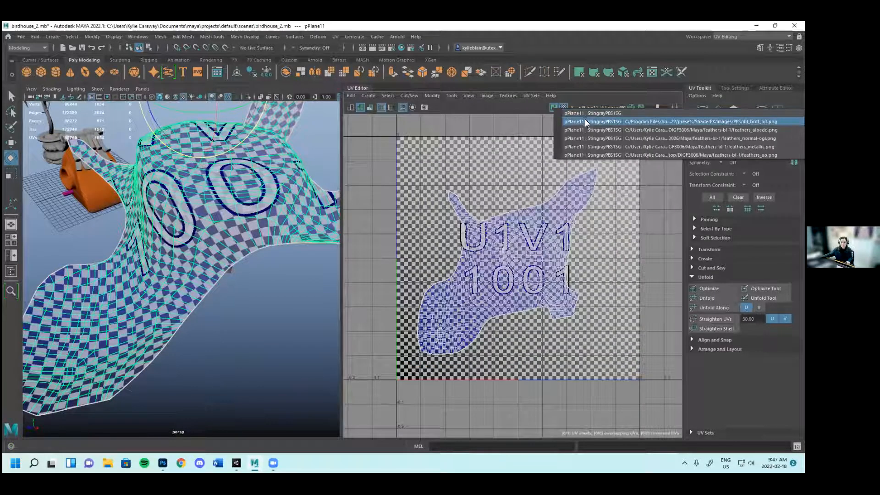
pyautogui.click(674, 129)
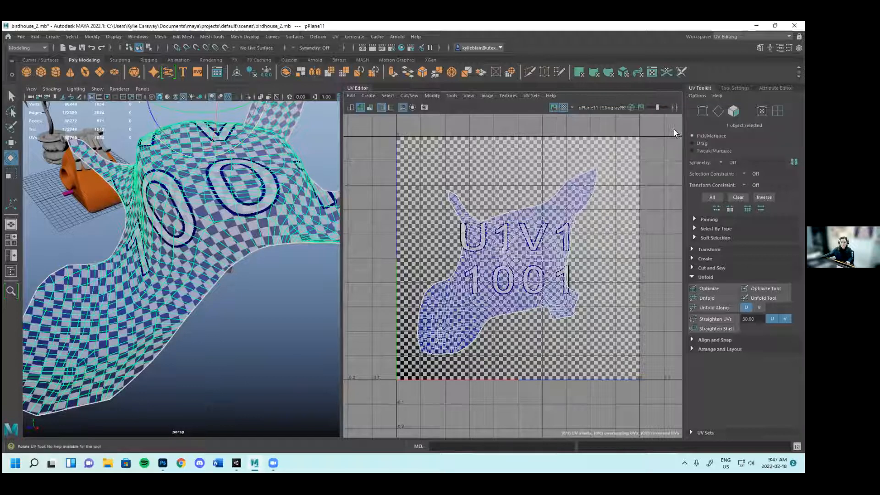
pyautogui.click(564, 108)
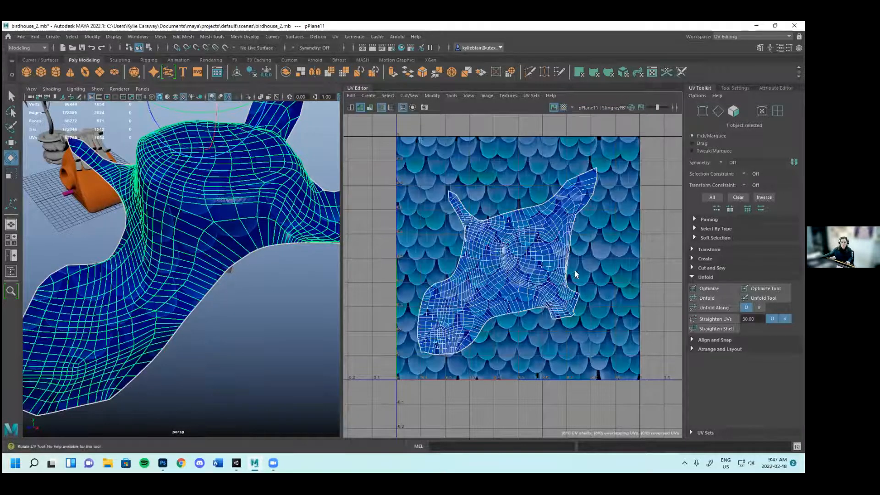
# Switch to UV shell selection in the UV Editor and select the cloth's entire UV shell
pyautogui.keyDown('alt'); pyautogui.moveTo(297, 313); pyautogui.dragTo(249, 308, button='right'); pyautogui.keyUp('alt')
pyautogui.moveTo(250, 308)
pyautogui.keyDown('alt'); pyautogui.mouseDown()
pyautogui.moveTo(285, 306)
pyautogui.moveTo(250, 305)
pyautogui.mouseUp(); pyautogui.keyUp('alt')
pyautogui.moveTo(504, 251); pyautogui.dragTo(474, 242, button='right')
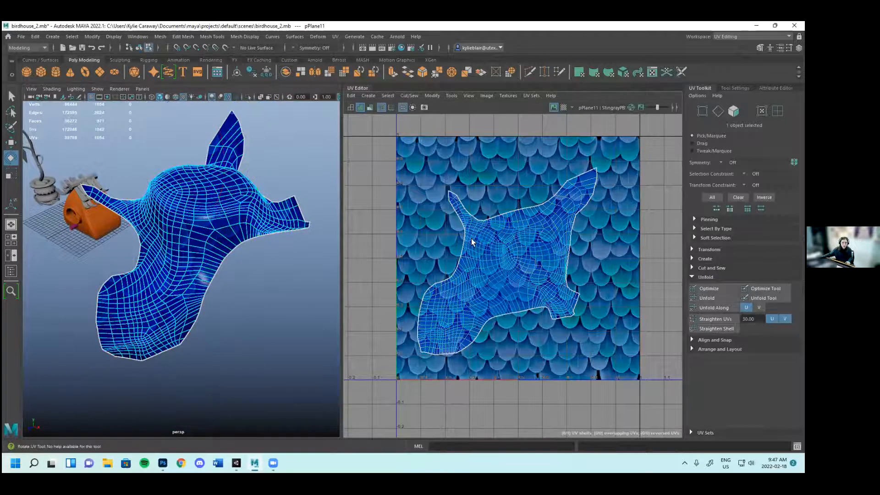
pyautogui.click(534, 258)
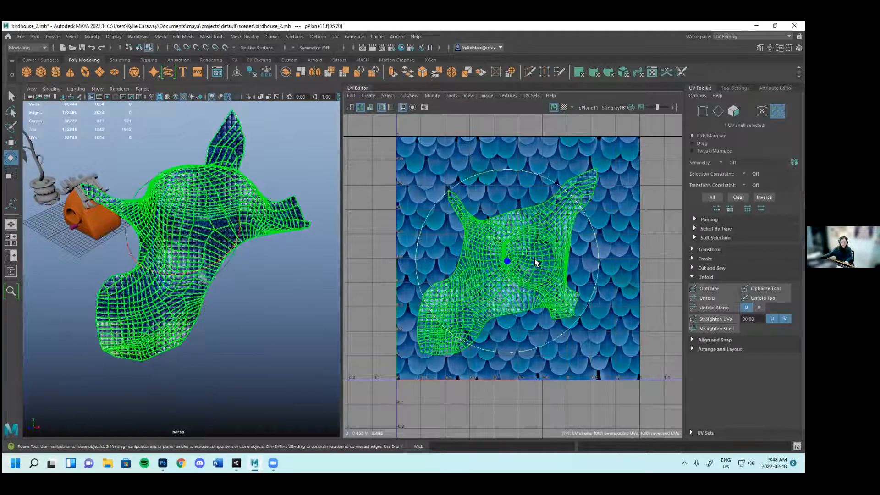
# Try scaling the cloth's UV shell up uniformly over the feather texture and undo the scaling
pyautogui.press('r')
pyautogui.moveTo(507, 262); pyautogui.dragTo(564, 280)
pyautogui.hotkey('ctrl', 'z')
pyautogui.hotkey('ctrl', 'z')
pyautogui.hotkey('ctrl', 'z')
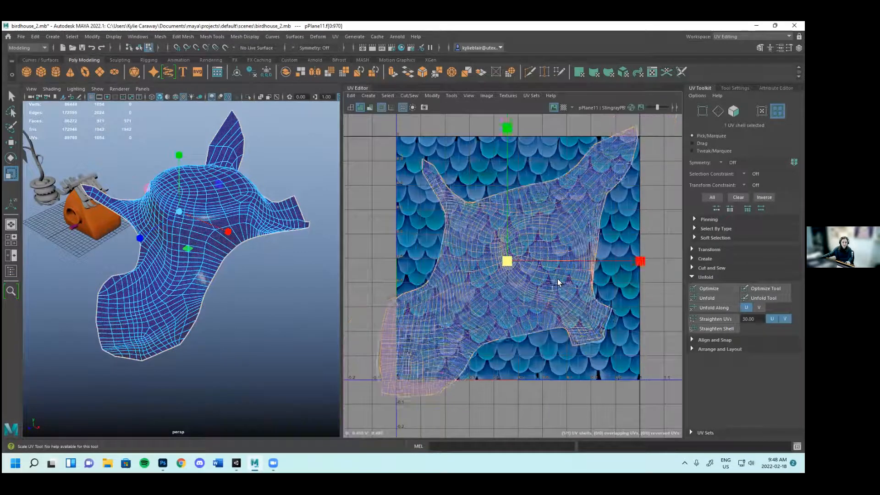
# Rotate the cloth's UV shell until it stands upright and scale it down uniformly to fit inside the feather texture
pyautogui.press('e')
pyautogui.moveTo(561, 335); pyautogui.dragTo(596, 315)
pyautogui.scroll(8, 291, 315)
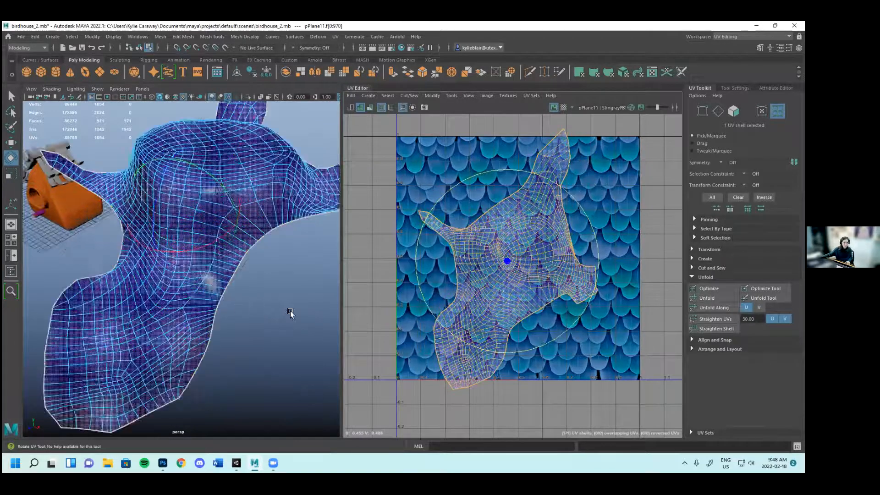
pyautogui.moveTo(515, 356); pyautogui.dragTo(551, 347)
pyautogui.press('r')
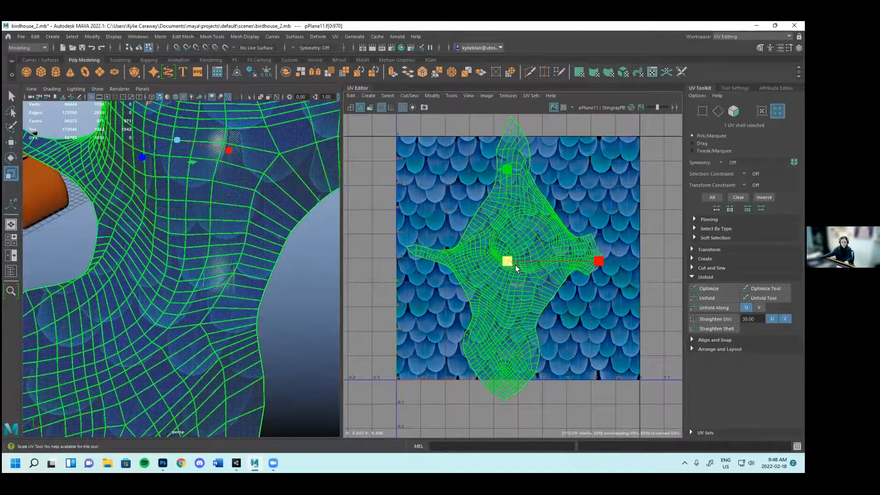
pyautogui.moveTo(504, 260); pyautogui.dragTo(492, 262)
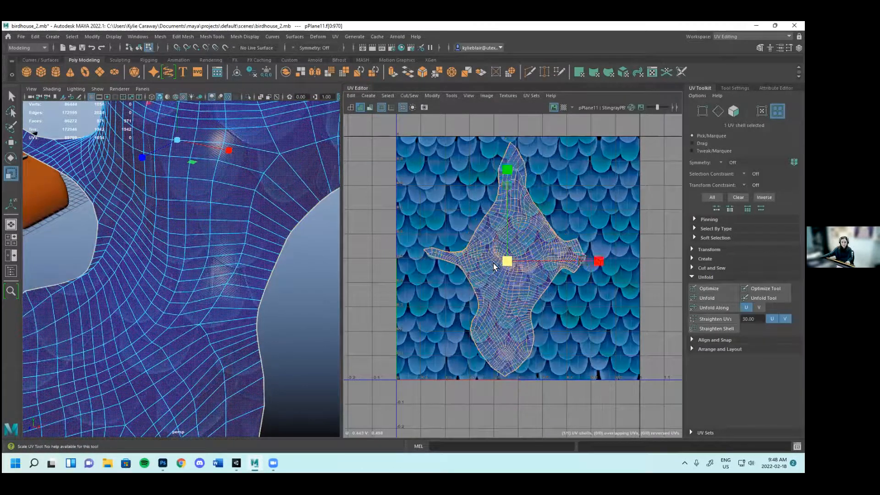
pyautogui.scroll(-2, 589, 330)
pyautogui.scroll(-5, 282, 351)
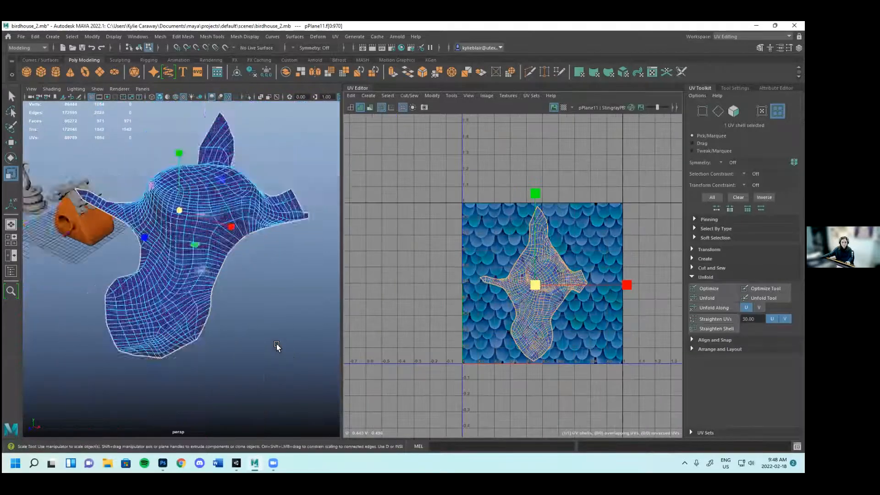
# Reselect the cloth as an object and open its feather material's colour map file attributes
pyautogui.scroll(2, 277, 348)
pyautogui.click(276, 348)
pyautogui.click(202, 231)
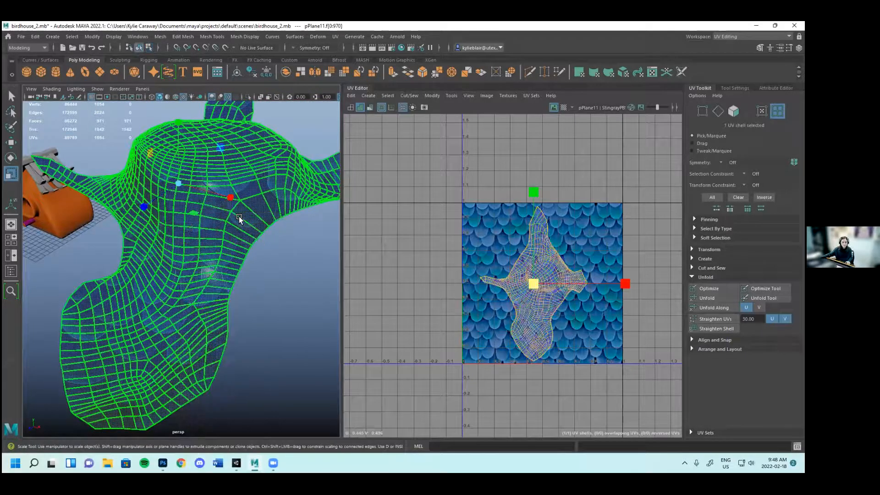
pyautogui.click(322, 341)
pyautogui.click(164, 294)
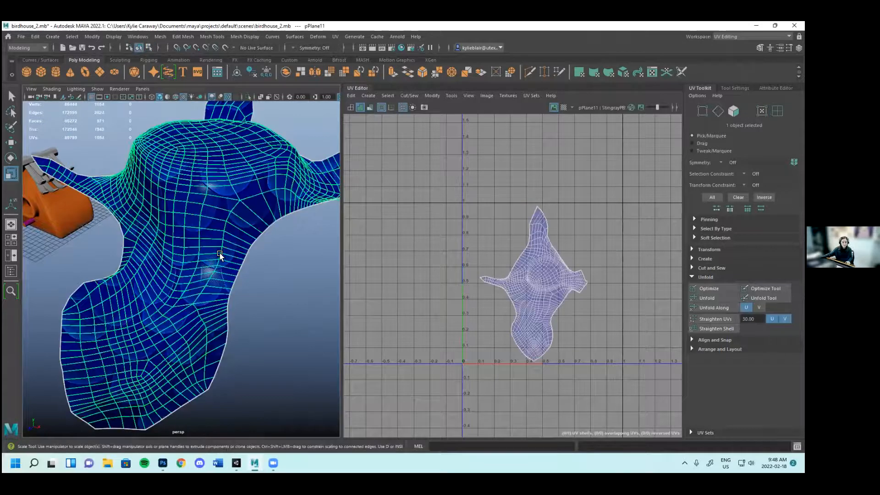
pyautogui.moveTo(219, 234); pyautogui.dragTo(197, 312, button='right')
pyautogui.moveTo(211, 432); pyautogui.dragTo(212, 438, button='right')
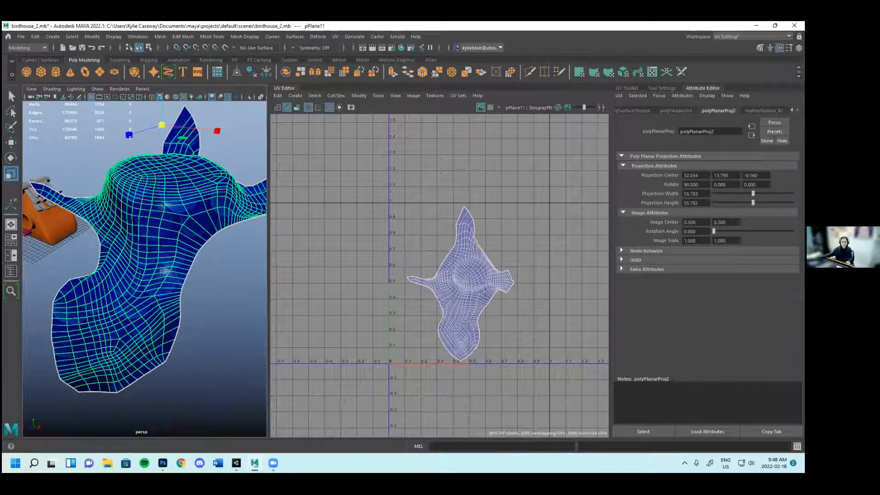
pyautogui.scroll(2, 717, 333)
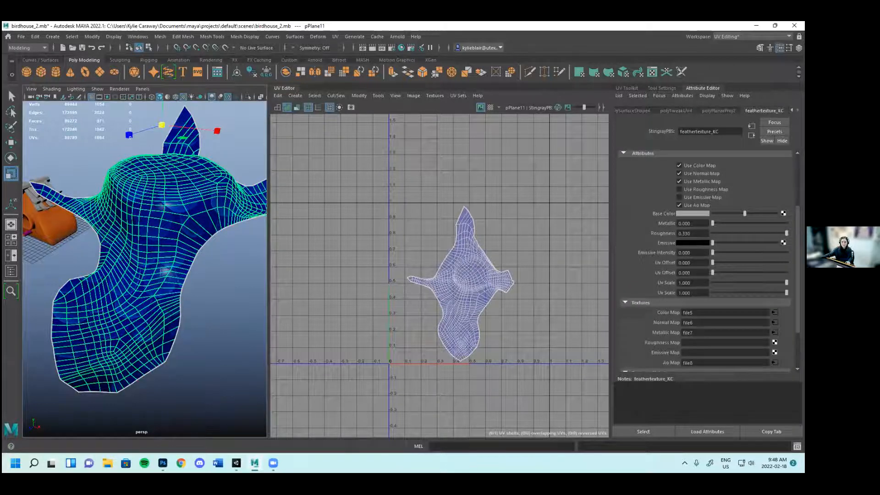
pyautogui.click(774, 312)
pyautogui.scroll(-1, 679, 233)
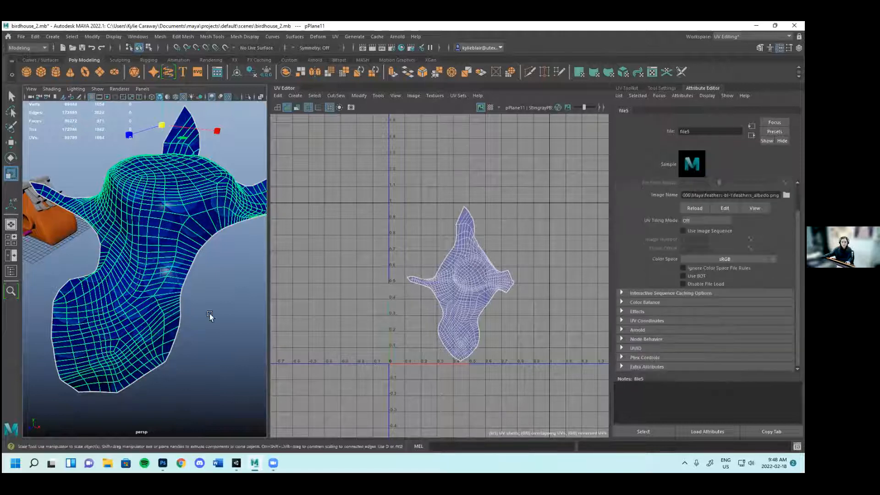
# Examine the direction and size of the feathers across the cloth with the wireframe off
pyautogui.scroll(-2, 206, 298)
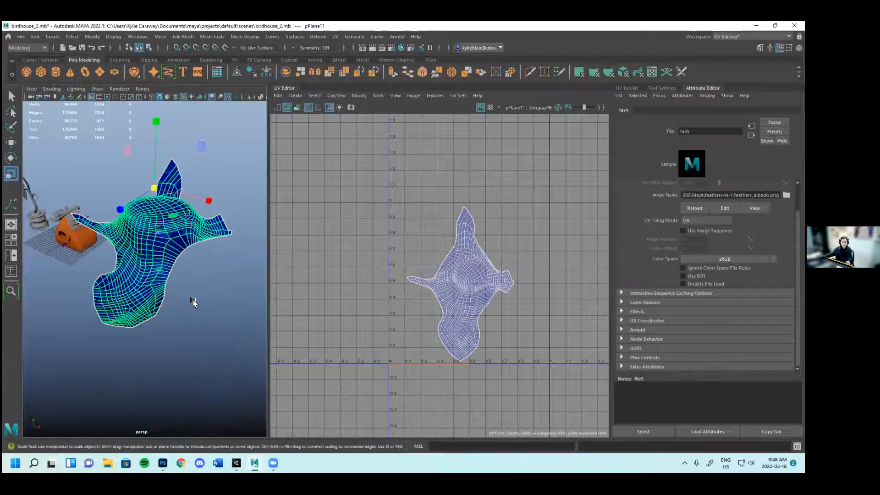
pyautogui.click(193, 299)
pyautogui.scroll(-1, 169, 264)
pyautogui.keyDown('alt'); pyautogui.moveTo(201, 276); pyautogui.dragTo(240, 277, button='middle'); pyautogui.keyUp('alt')
pyautogui.keyDown('alt'); pyautogui.moveTo(240, 277); pyautogui.dragTo(241, 301); pyautogui.keyUp('alt')
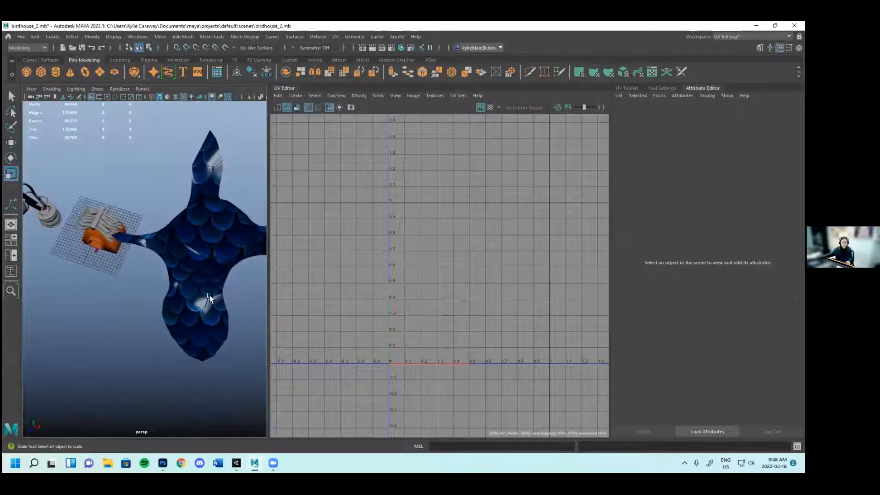
pyautogui.click(196, 262)
pyautogui.scroll(3, 196, 261)
pyautogui.keyDown('alt'); pyautogui.moveTo(196, 260); pyautogui.dragTo(214, 284); pyautogui.keyUp('alt')
pyautogui.keyDown('alt'); pyautogui.moveTo(252, 274); pyautogui.dragTo(210, 272, button='middle'); pyautogui.keyUp('alt')
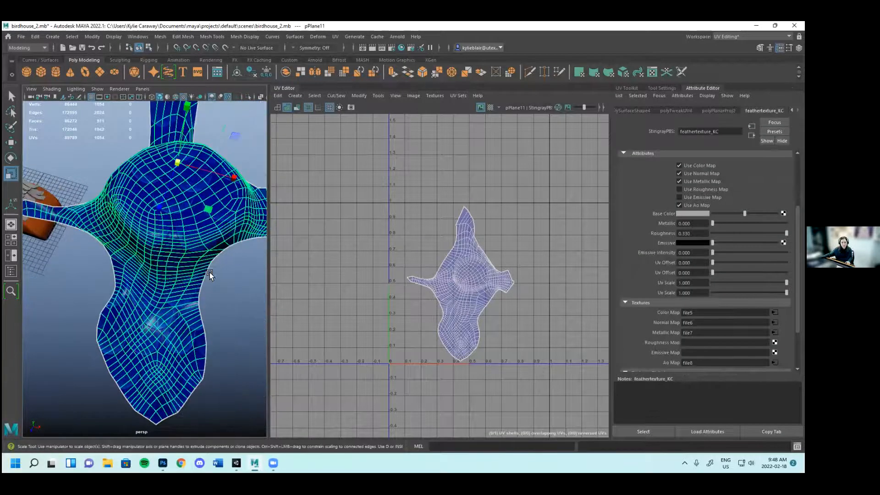
# Open the material attributes of the selected cloth and frame the whole cloth in the viewport
pyautogui.click(216, 284)
pyautogui.click(183, 285)
pyautogui.moveTo(181, 234); pyautogui.dragTo(176, 434, button='right')
pyautogui.press('f')
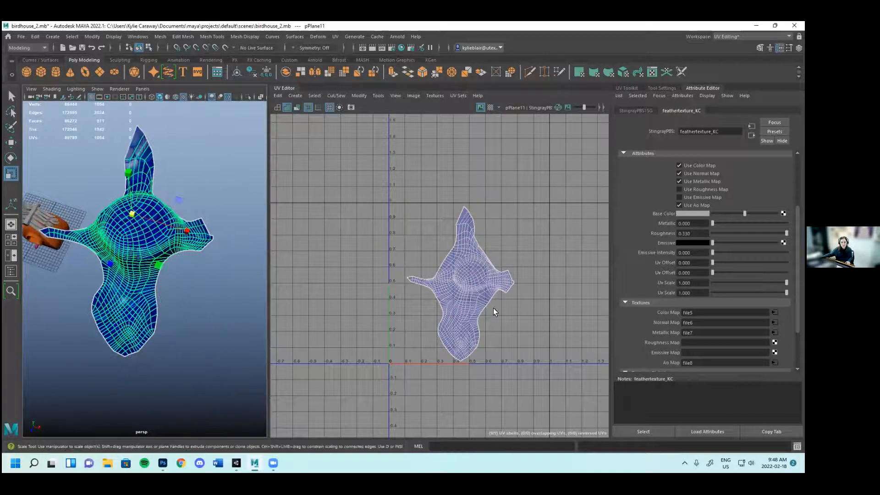
pyautogui.keyDown('alt'); pyautogui.moveTo(187, 270); pyautogui.dragTo(216, 283); pyautogui.keyUp('alt')
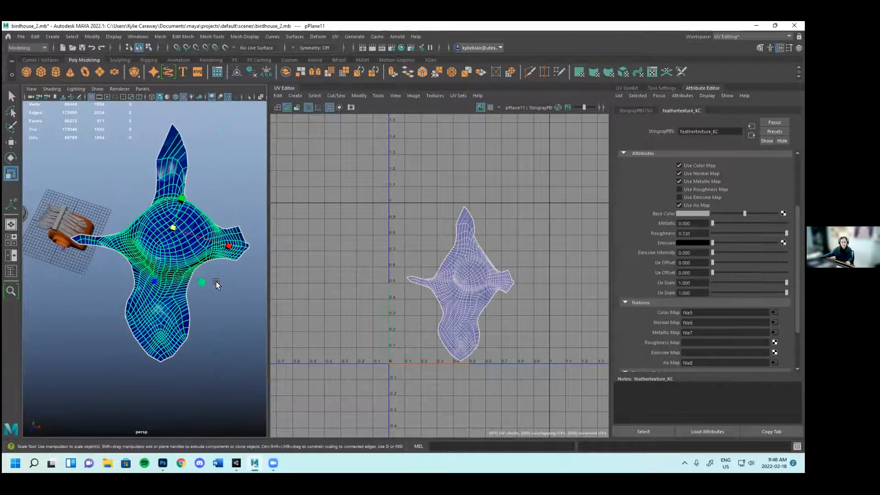
# Switch to the General workspace and save the birdhouse scene, accepting the student version notice
pyautogui.click(751, 37)
pyautogui.click(752, 44)
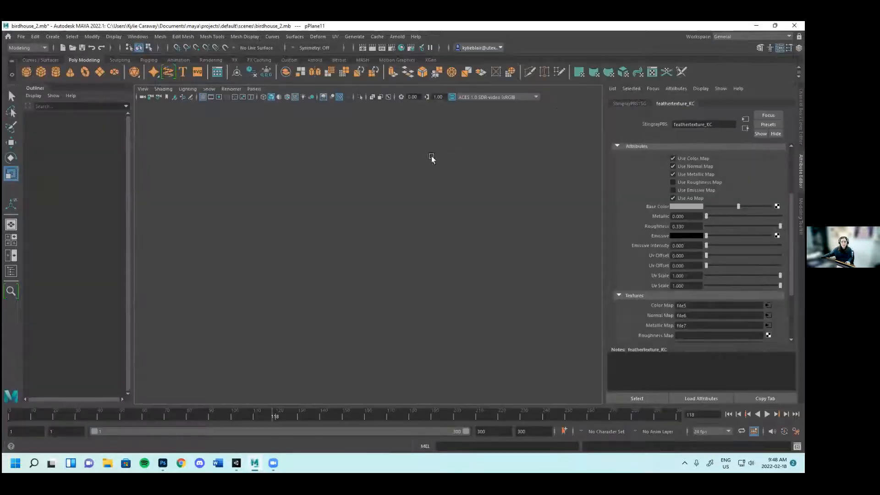
pyautogui.click(21, 36)
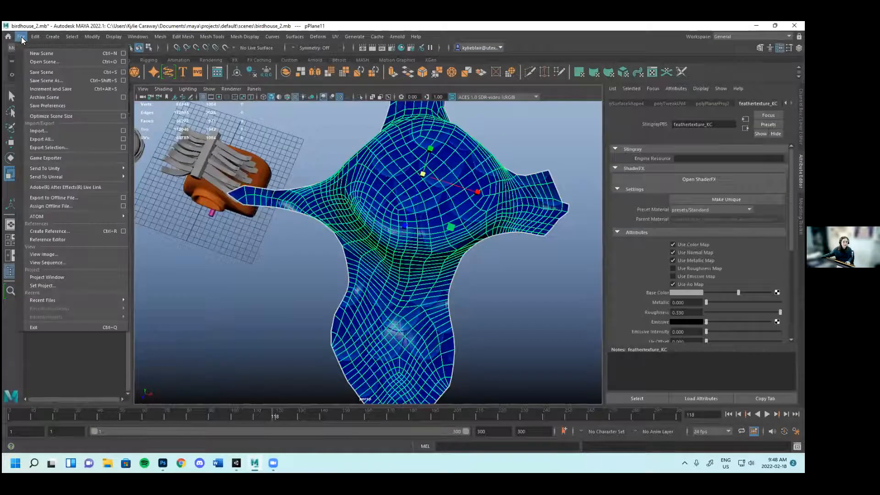
pyautogui.click(42, 71)
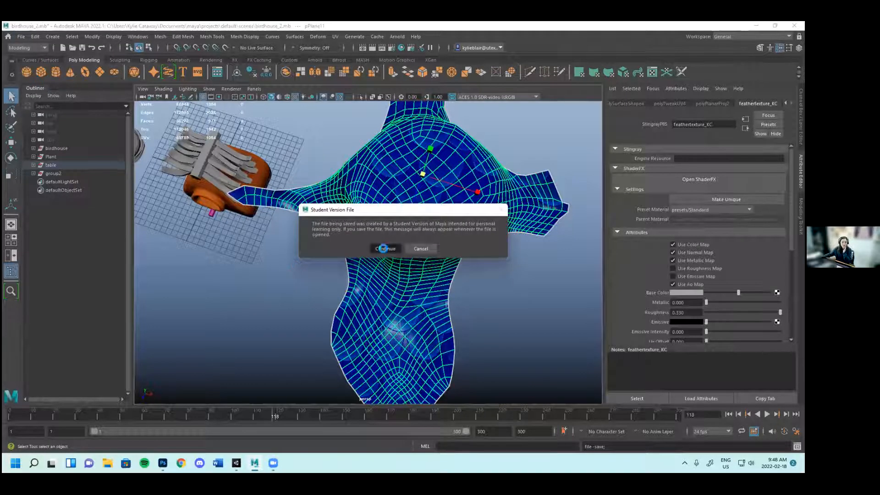
# Examine the feathered cloth beside the birdhouse and the plant from several angles
pyautogui.scroll(-3, 512, 299)
pyautogui.keyDown('alt'); pyautogui.moveTo(497, 303); pyautogui.dragTo(476, 292); pyautogui.keyUp('alt')
pyautogui.keyDown('alt'); pyautogui.moveTo(318, 320); pyautogui.dragTo(437, 300); pyautogui.keyUp('alt')
pyautogui.scroll(5, 364, 293)
pyautogui.click(23, 37)
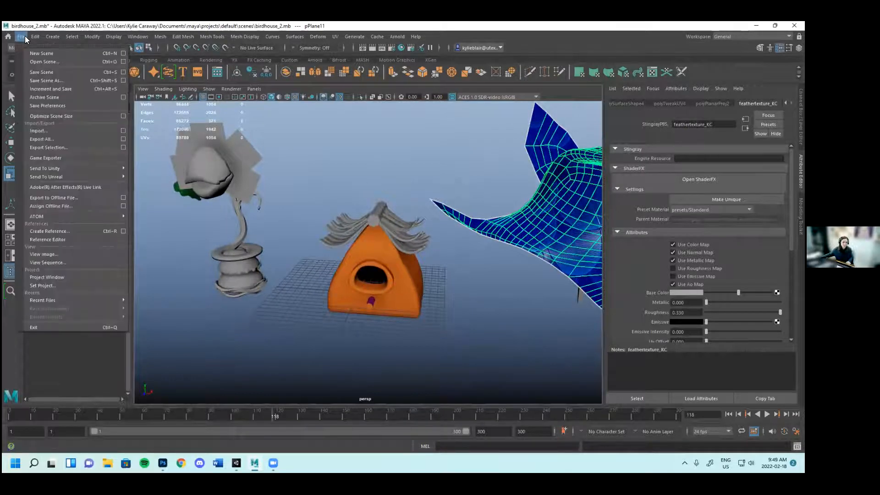
pyautogui.click(24, 36)
pyautogui.keyDown('alt'); pyautogui.moveTo(383, 292); pyautogui.dragTo(516, 294); pyautogui.keyUp('alt')
pyautogui.click(516, 294)
pyautogui.click(457, 288)
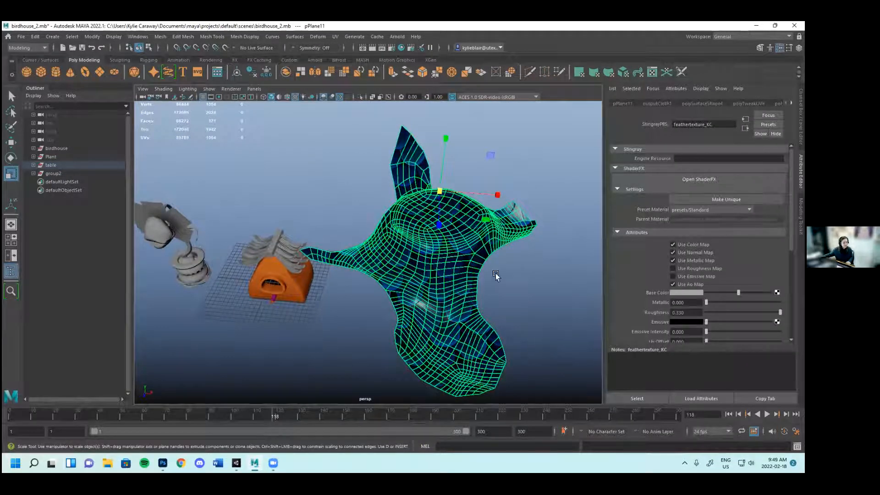
pyautogui.keyDown('alt'); pyautogui.moveTo(298, 348); pyautogui.dragTo(393, 333, button='middle'); pyautogui.keyUp('alt')
pyautogui.keyDown('alt'); pyautogui.moveTo(392, 334); pyautogui.dragTo(387, 271); pyautogui.keyUp('alt')
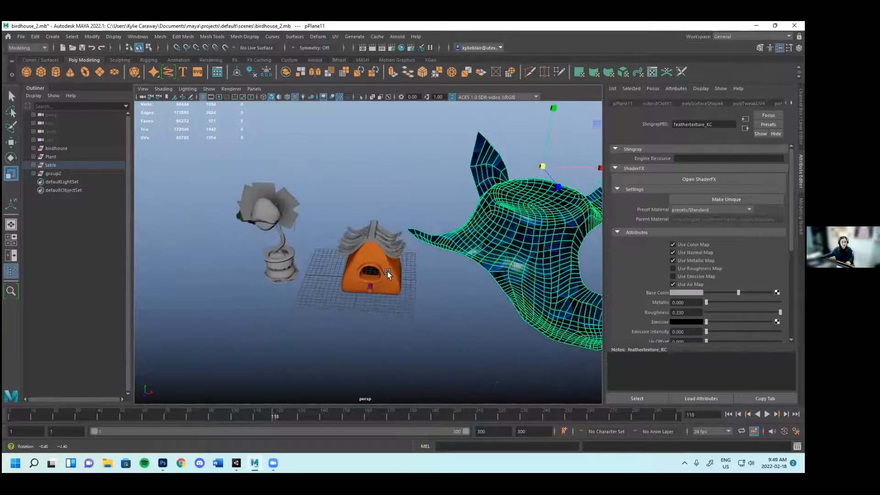
pyautogui.click(387, 270)
pyautogui.click(394, 343)
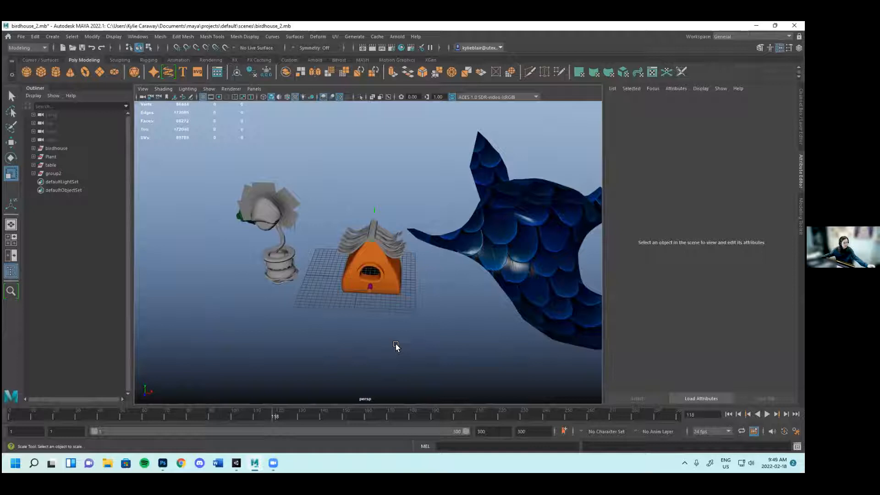
# Select the revolved pot at the base of the plant
pyautogui.scroll(3, 397, 345)
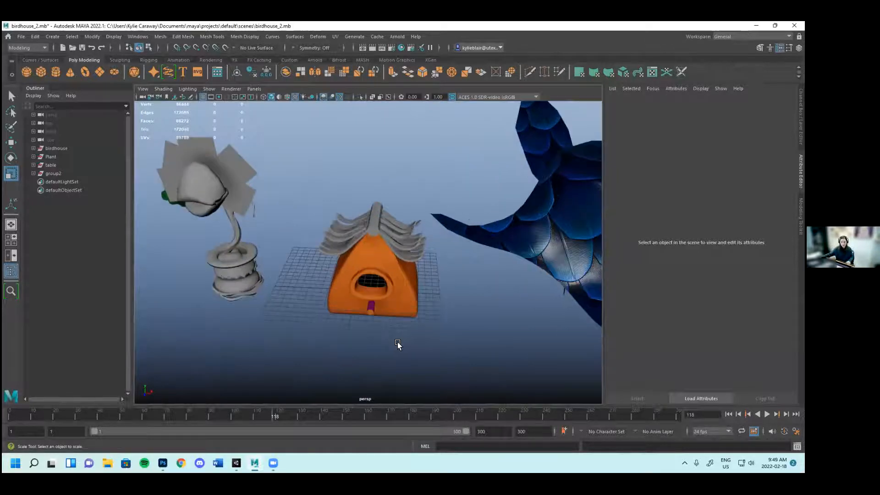
pyautogui.keyDown('alt'); pyautogui.moveTo(398, 344); pyautogui.dragTo(423, 339, button='middle'); pyautogui.keyUp('alt')
pyautogui.scroll(3, 417, 340)
pyautogui.keyDown('alt'); pyautogui.moveTo(397, 345); pyautogui.dragTo(400, 335); pyautogui.keyUp('alt')
pyautogui.keyDown('alt'); pyautogui.moveTo(375, 335); pyautogui.dragTo(462, 339, button='middle'); pyautogui.keyUp('alt')
pyautogui.keyDown('alt'); pyautogui.moveTo(461, 339); pyautogui.dragTo(443, 320); pyautogui.keyUp('alt')
pyautogui.click(393, 248)
pyautogui.scroll(3, 477, 343)
pyautogui.keyDown('alt'); pyautogui.moveTo(485, 339); pyautogui.dragTo(480, 326); pyautogui.keyUp('alt')
pyautogui.keyDown('alt'); pyautogui.moveTo(480, 326); pyautogui.dragTo(408, 318, button='middle'); pyautogui.keyUp('alt')
pyautogui.keyDown('alt'); pyautogui.moveTo(408, 318); pyautogui.dragTo(412, 312); pyautogui.keyUp('alt')
pyautogui.keyDown('alt'); pyautogui.moveTo(412, 312); pyautogui.dragTo(458, 318, button='middle'); pyautogui.keyUp('alt')
pyautogui.keyDown('alt'); pyautogui.moveTo(458, 318); pyautogui.dragTo(436, 319); pyautogui.keyUp('alt')
pyautogui.click(436, 318)
pyautogui.click(375, 223)
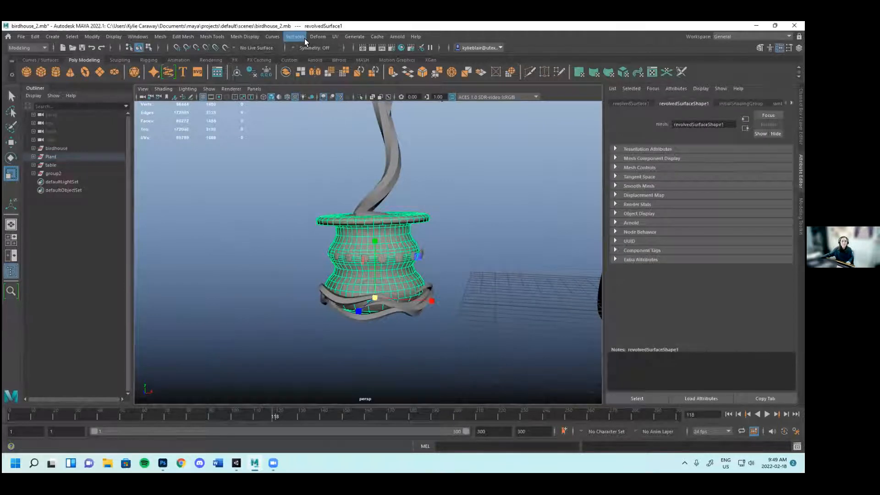
# Switch to the UV Editing workspace and display the checker pattern on the plant's pot
pyautogui.click(752, 37)
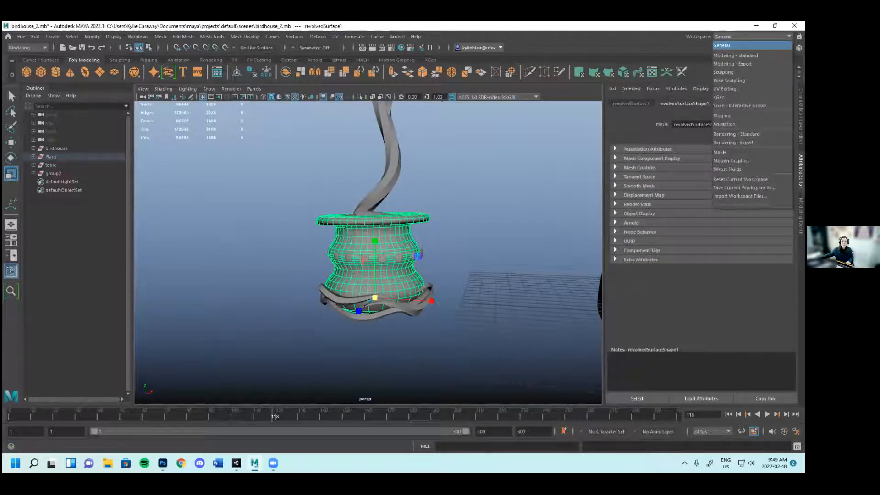
pyautogui.click(724, 89)
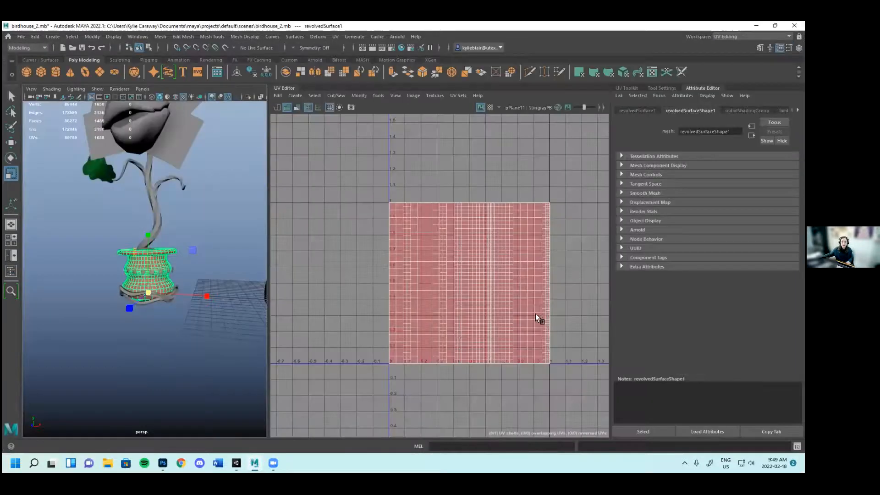
pyautogui.press('f')
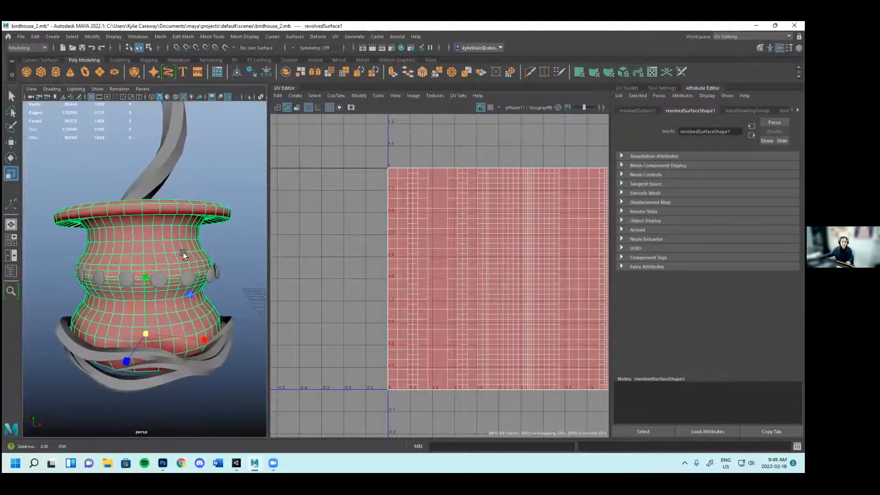
pyautogui.click(488, 107)
pyautogui.keyDown('alt'); pyautogui.moveTo(202, 307); pyautogui.dragTo(215, 258); pyautogui.keyUp('alt')
# Show the Curves / Surfaces shelf and examine the checker pattern around the pot
pyautogui.click(41, 60)
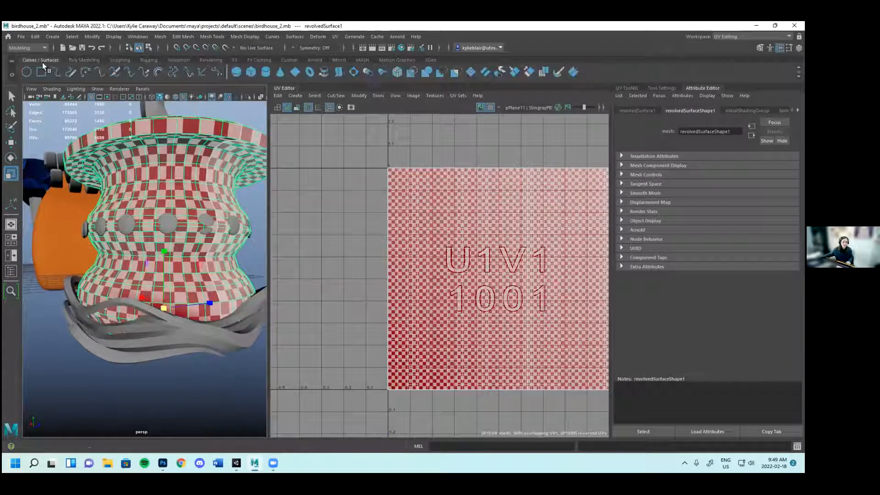
pyautogui.keyDown('alt'); pyautogui.moveTo(248, 211); pyautogui.dragTo(210, 153); pyautogui.keyUp('alt')
pyautogui.scroll(-8, 210, 154)
pyautogui.keyDown('alt'); pyautogui.moveTo(233, 264); pyautogui.dragTo(197, 294); pyautogui.keyUp('alt')
pyautogui.scroll(8, 196, 294)
pyautogui.keyDown('alt'); pyautogui.moveTo(235, 319); pyautogui.dragTo(161, 269); pyautogui.keyUp('alt')
# Examine the birdhouse and its roof pieces up close and from different angles
pyautogui.scroll(-3, 186, 292)
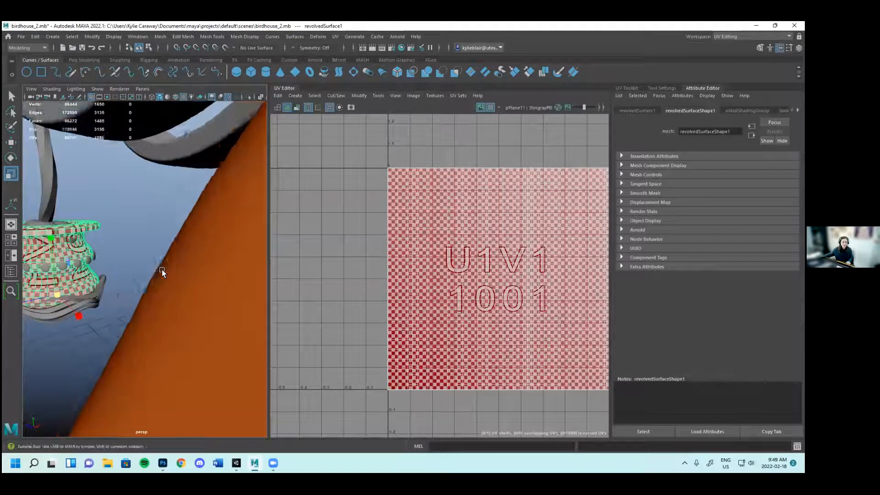
pyautogui.scroll(-6, 188, 276)
pyautogui.keyDown('alt'); pyautogui.moveTo(231, 276); pyautogui.dragTo(197, 262, button='middle'); pyautogui.keyUp('alt')
pyautogui.click(197, 263)
pyautogui.scroll(7, 248, 329)
pyautogui.keyDown('alt'); pyautogui.moveTo(249, 329); pyautogui.dragTo(166, 331, button='middle'); pyautogui.keyUp('alt')
pyautogui.scroll(-7, 131, 199)
pyautogui.scroll(7, 131, 199)
pyautogui.keyDown('alt'); pyautogui.moveTo(108, 278); pyautogui.dragTo(208, 339); pyautogui.keyUp('alt')
pyautogui.scroll(-5, 111, 296)
pyautogui.scroll(5, 185, 284)
pyautogui.scroll(-5, 155, 285)
pyautogui.scroll(5, 133, 284)
pyautogui.scroll(-5, 208, 339)
# Select the orange birdhouse body and pick its large T-shaped UV shell in the UV Editor
pyautogui.click(215, 364)
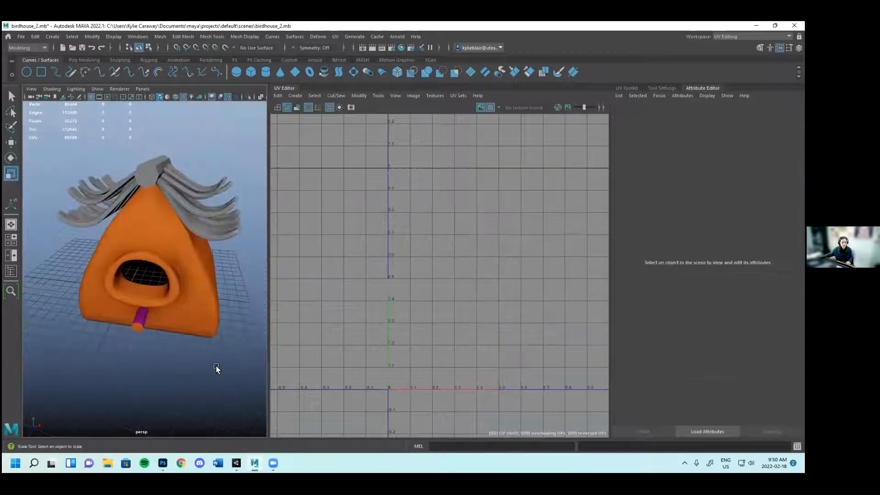
pyautogui.click(190, 289)
pyautogui.moveTo(205, 307)
pyautogui.keyDown('alt'); pyautogui.mouseDown()
pyautogui.moveTo(178, 305)
pyautogui.moveTo(196, 305)
pyautogui.mouseUp(); pyautogui.keyUp('alt')
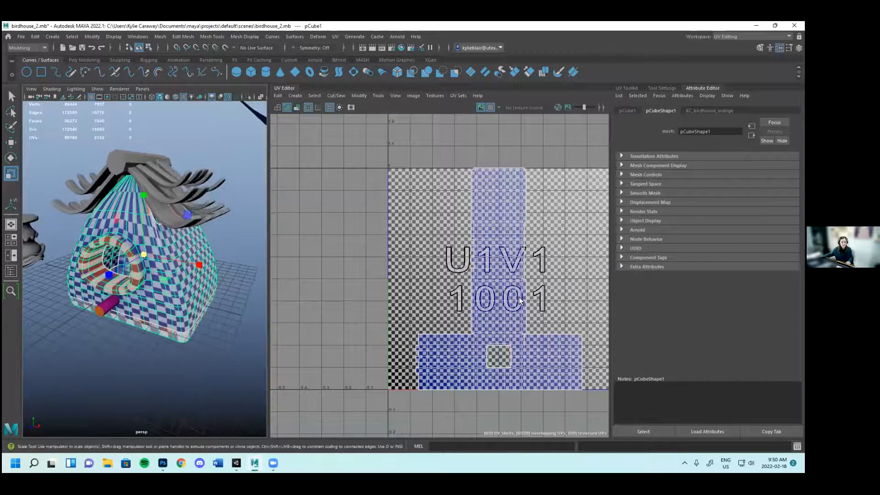
pyautogui.scroll(2, 506, 284)
pyautogui.scroll(2, 493, 291)
pyautogui.keyDown('alt'); pyautogui.moveTo(493, 292); pyautogui.dragTo(466, 238, button='middle'); pyautogui.keyUp('alt')
pyautogui.keyDown('alt'); pyautogui.moveTo(492, 347); pyautogui.dragTo(450, 251, button='right'); pyautogui.keyUp('alt')
pyautogui.click(487, 261)
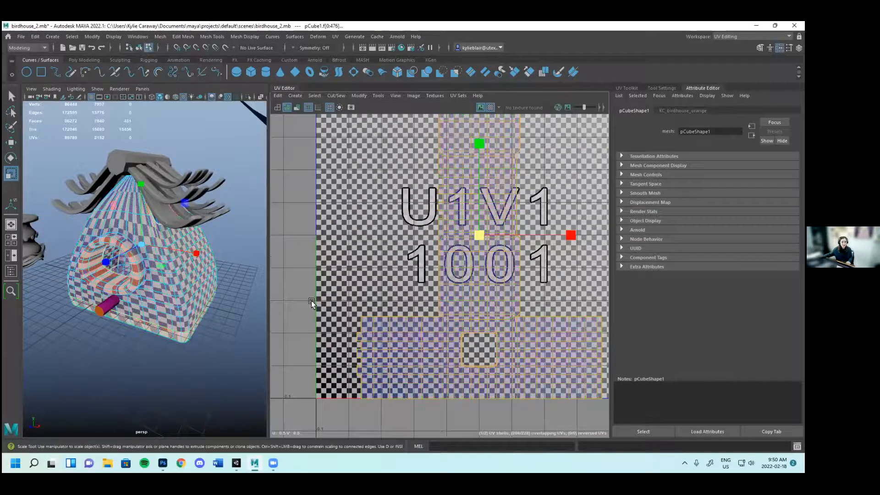
# Examine the checker pattern along the side and corner of the birdhouse body
pyautogui.keyDown('alt'); pyautogui.moveTo(205, 328); pyautogui.dragTo(213, 267); pyautogui.keyUp('alt')
pyautogui.scroll(-1, 387, 347)
pyautogui.scroll(1, 337, 298)
pyautogui.scroll(6, 229, 211)
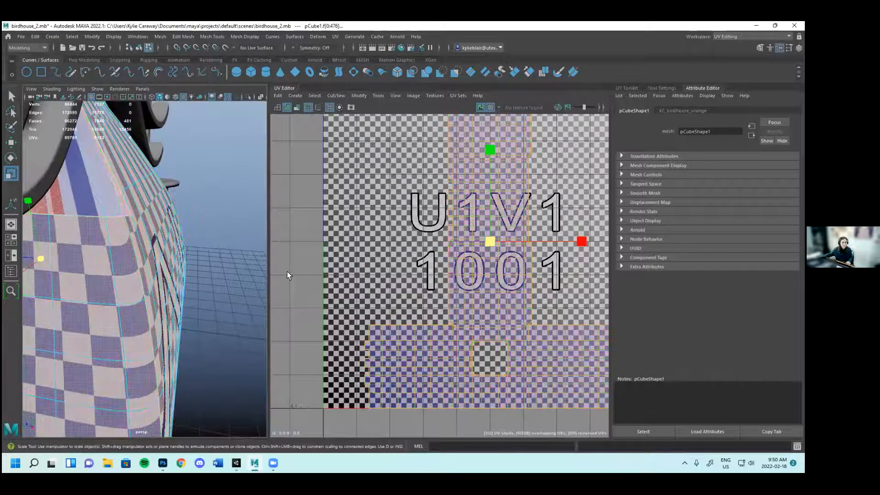
pyautogui.keyDown('alt'); pyautogui.moveTo(263, 223); pyautogui.dragTo(252, 262); pyautogui.keyUp('alt')
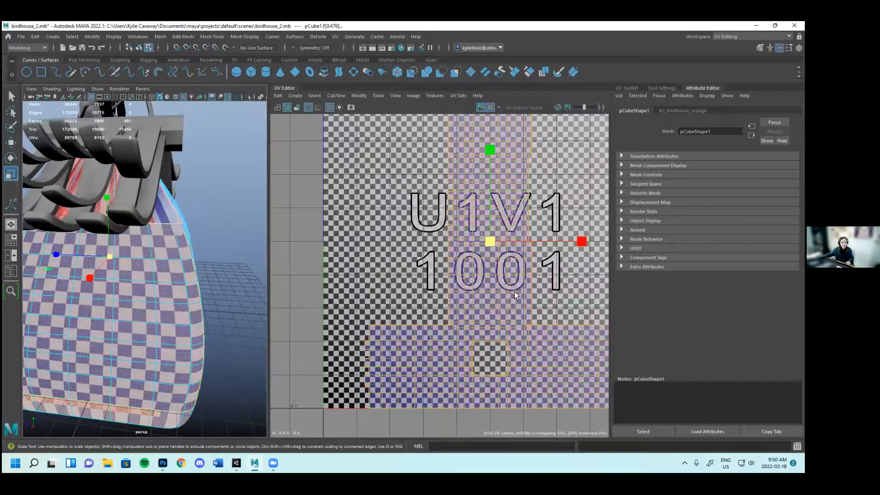
# Switch to edge selection in the UV Editor and select a border edge on the upright strip of the birdhouse body's UV shell
pyautogui.moveTo(518, 298); pyautogui.dragTo(516, 278, button='right')
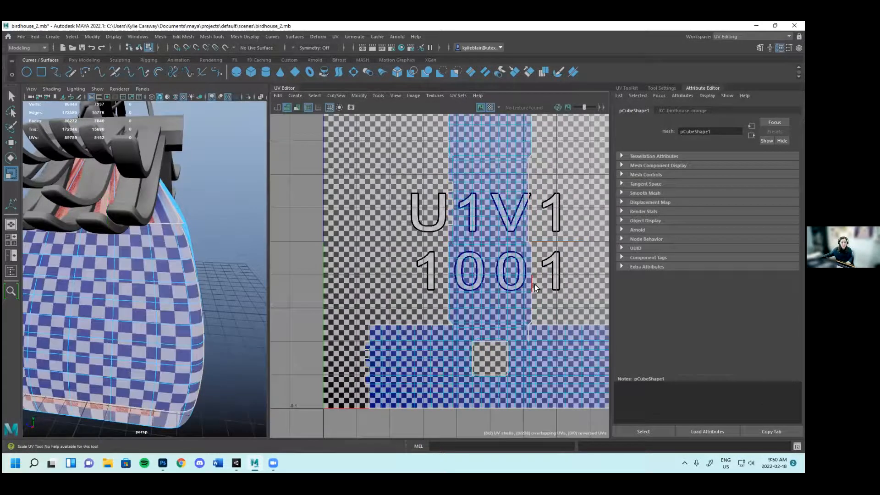
pyautogui.click(533, 284)
pyautogui.keyDown('alt'); pyautogui.moveTo(217, 265); pyautogui.dragTo(207, 258); pyautogui.keyUp('alt')
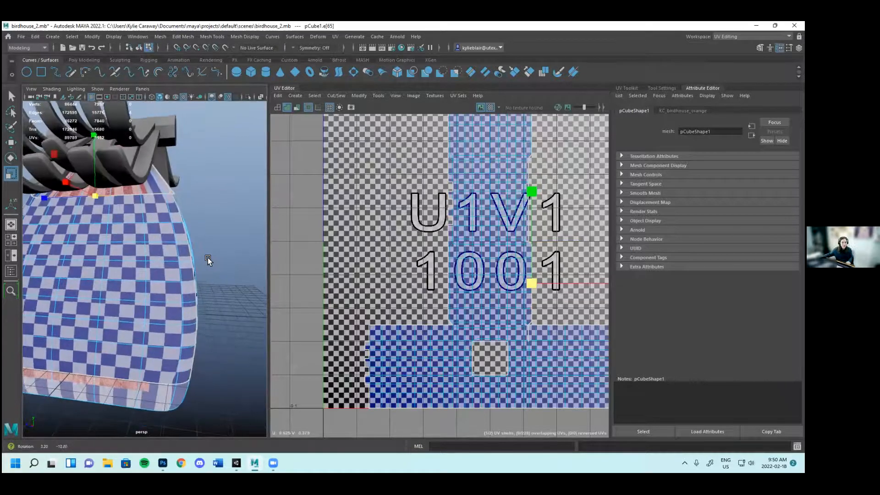
# Inspect the checker pattern on the birdhouse body's front, back and sides against its full T-shaped UV shell
pyautogui.keyDown('alt'); pyautogui.moveTo(208, 257); pyautogui.dragTo(229, 237, button='right'); pyautogui.keyUp('alt')
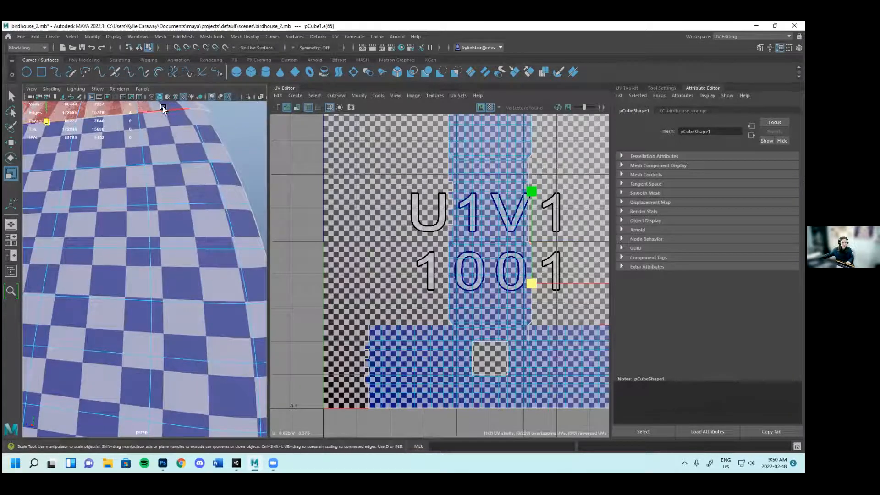
pyautogui.scroll(-1, 413, 300)
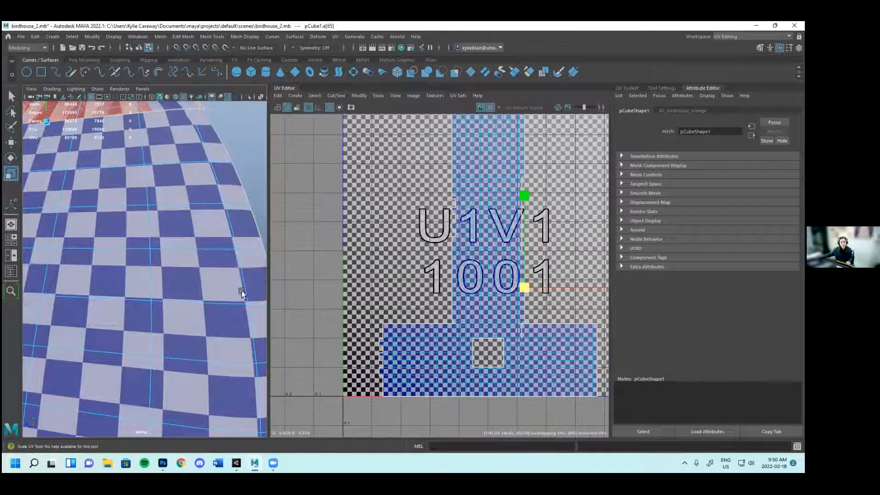
pyautogui.scroll(-5, 241, 291)
pyautogui.keyDown('alt'); pyautogui.moveTo(114, 316); pyautogui.dragTo(218, 312); pyautogui.keyUp('alt')
pyautogui.keyDown('alt'); pyautogui.moveTo(141, 245); pyautogui.dragTo(104, 191); pyautogui.keyUp('alt')
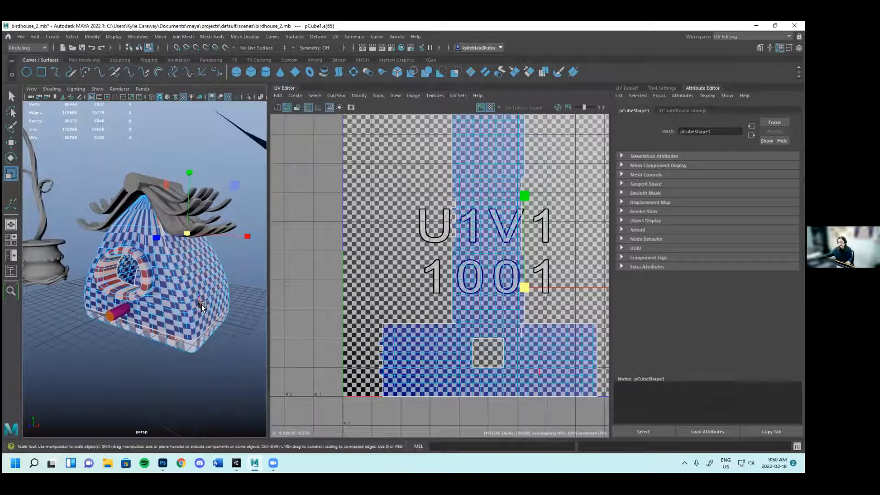
pyautogui.keyDown('alt'); pyautogui.moveTo(200, 263); pyautogui.dragTo(262, 277); pyautogui.keyUp('alt')
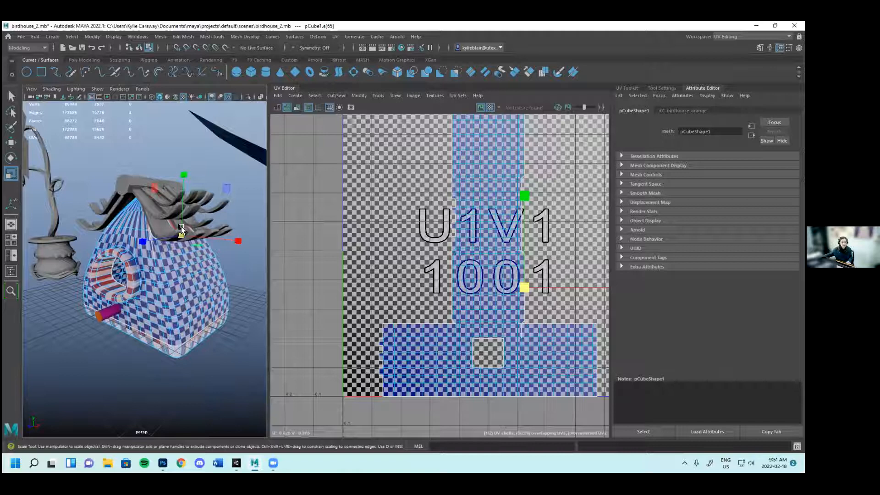
pyautogui.keyDown('alt'); pyautogui.moveTo(166, 272); pyautogui.dragTo(130, 232); pyautogui.keyUp('alt')
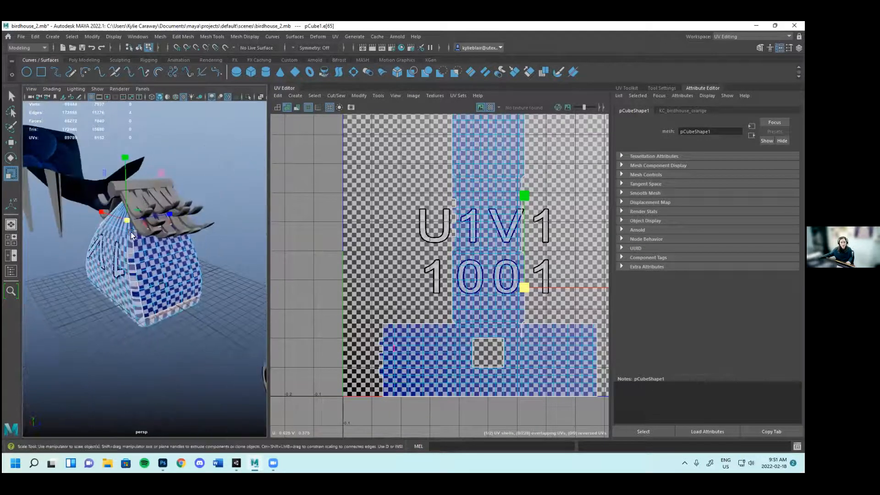
pyautogui.keyDown('alt'); pyautogui.moveTo(158, 270); pyautogui.dragTo(144, 259); pyautogui.keyUp('alt')
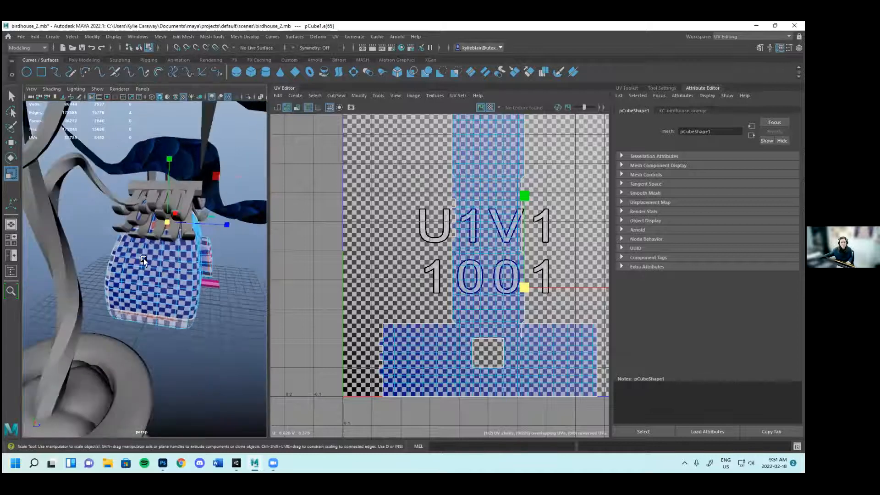
pyautogui.moveTo(172, 291)
pyautogui.keyDown('alt'); pyautogui.mouseDown()
pyautogui.moveTo(142, 271)
pyautogui.moveTo(81, 269)
pyautogui.moveTo(170, 303)
pyautogui.mouseUp(); pyautogui.keyUp('alt')
pyautogui.scroll(-2, 483, 254)
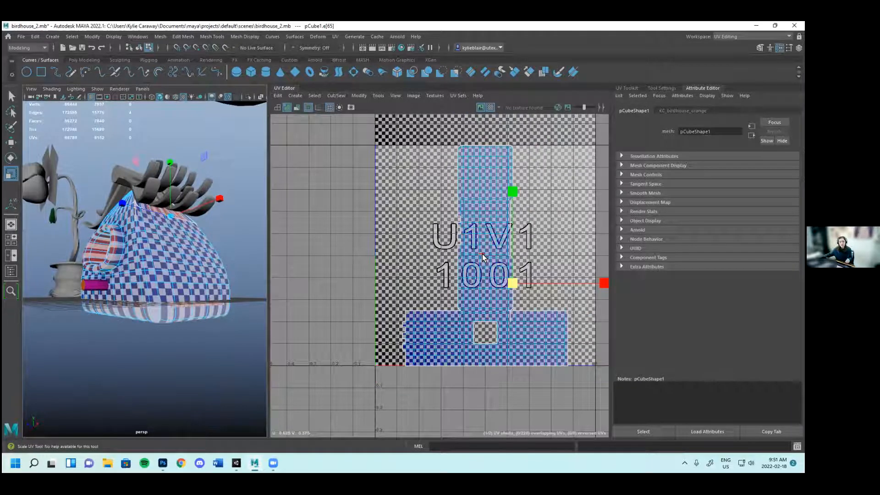
pyautogui.scroll(4, 182, 303)
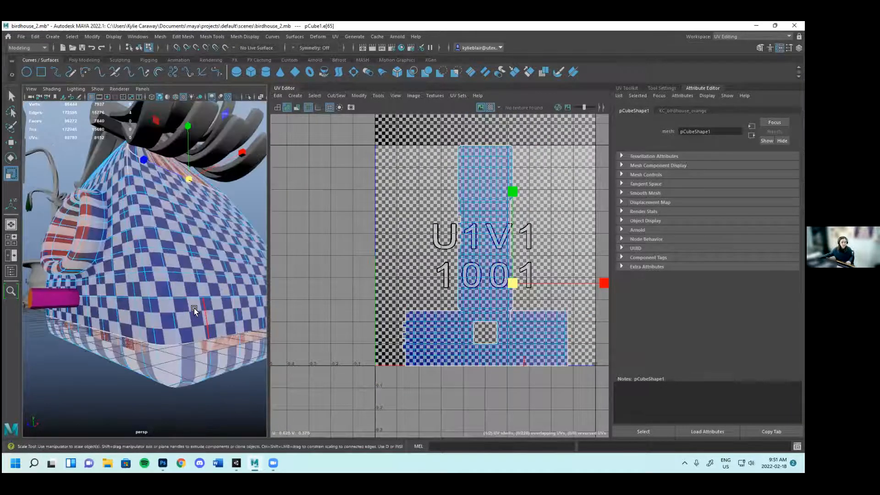
# Select the vertical line of edges down one front corner of the birdhouse body and cut its UVs there
pyautogui.scroll(-4, 194, 307)
pyautogui.keyDown('alt'); pyautogui.moveTo(191, 304); pyautogui.dragTo(141, 254); pyautogui.keyUp('alt')
pyautogui.scroll(4, 158, 327)
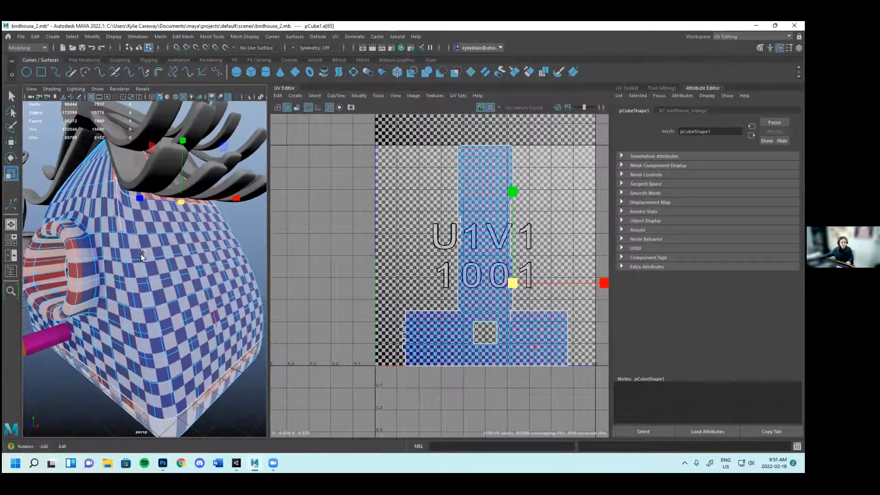
pyautogui.click(117, 205)
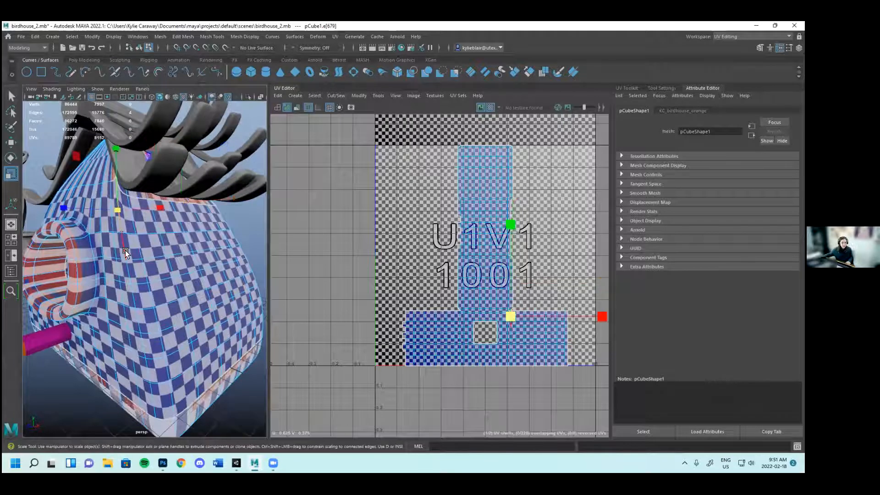
pyautogui.click(140, 324)
pyautogui.keyDown('shift'); pyautogui.click(141, 343); pyautogui.keyUp('shift')
pyautogui.keyDown('shift'); pyautogui.click(148, 370); pyautogui.keyUp('shift')
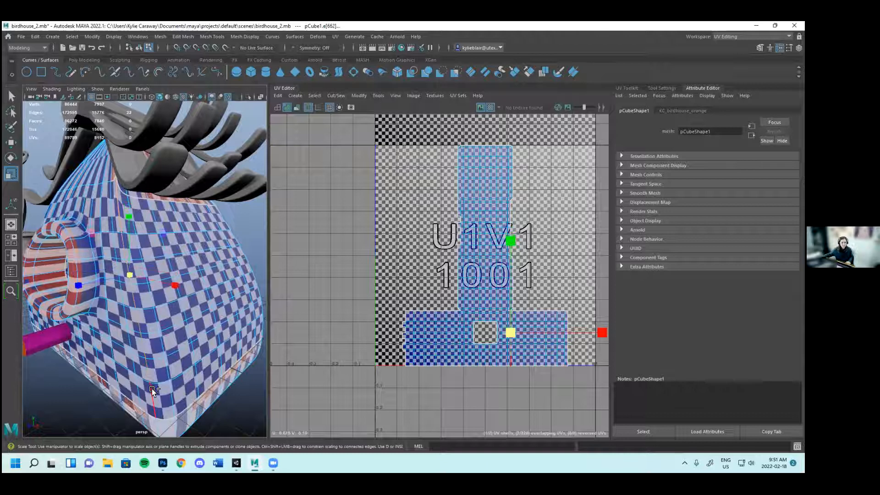
pyautogui.keyDown('shift'); pyautogui.click(152, 389); pyautogui.keyUp('shift')
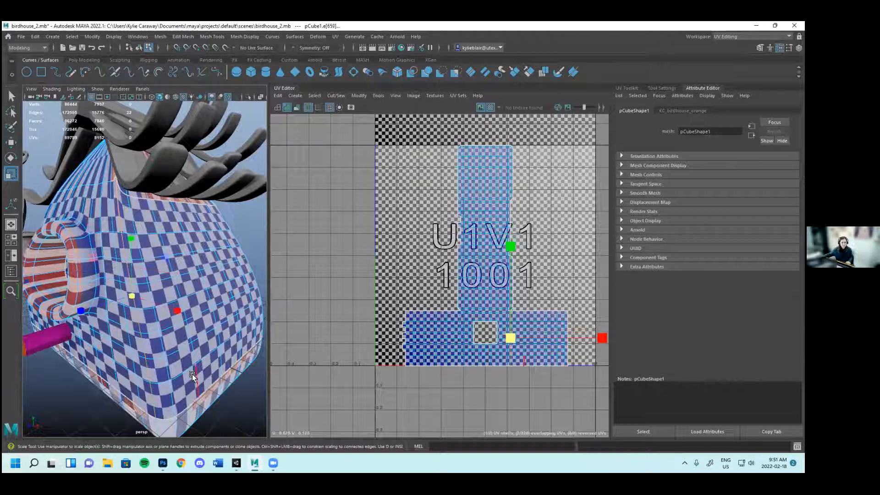
pyautogui.click(635, 89)
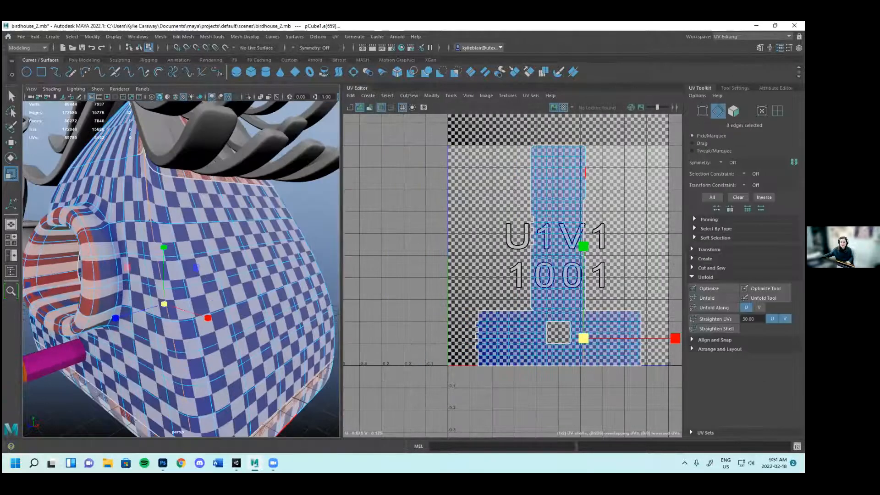
pyautogui.click(713, 267)
pyautogui.click(710, 290)
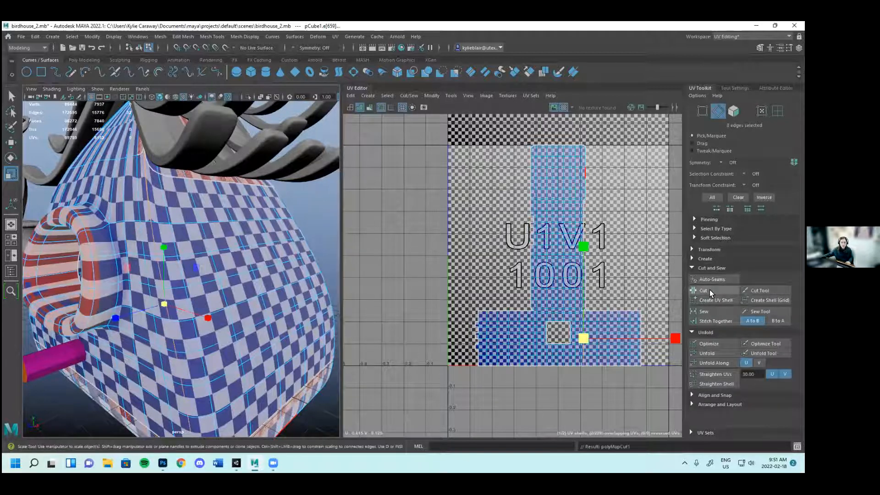
# Select a vertical edge at the rear corner of the birdhouse body and cut its UVs
pyautogui.keyDown('alt'); pyautogui.moveTo(320, 288); pyautogui.dragTo(257, 243); pyautogui.keyUp('alt')
pyautogui.click(216, 242)
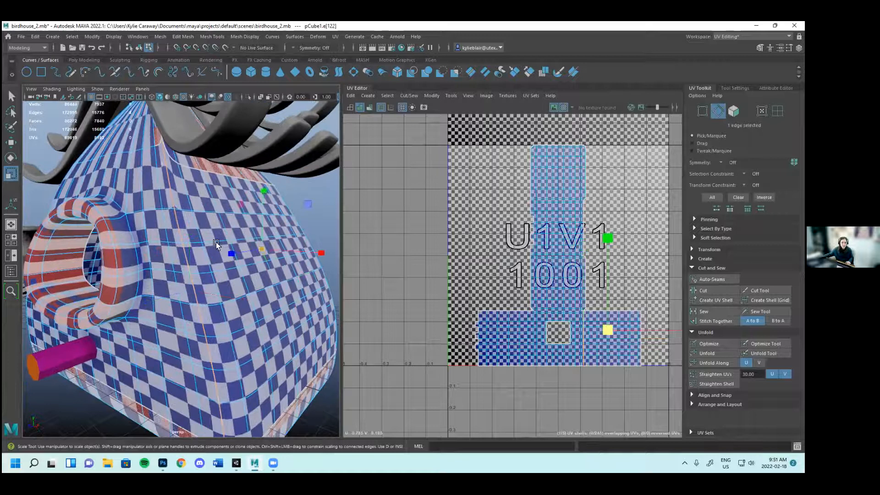
pyautogui.keyDown('alt'); pyautogui.moveTo(240, 382); pyautogui.dragTo(196, 298); pyautogui.keyUp('alt')
pyautogui.keyDown('alt'); pyautogui.moveTo(293, 334); pyautogui.dragTo(148, 180); pyautogui.keyUp('alt')
pyautogui.keyDown('alt'); pyautogui.moveTo(220, 265); pyautogui.dragTo(225, 220); pyautogui.keyUp('alt')
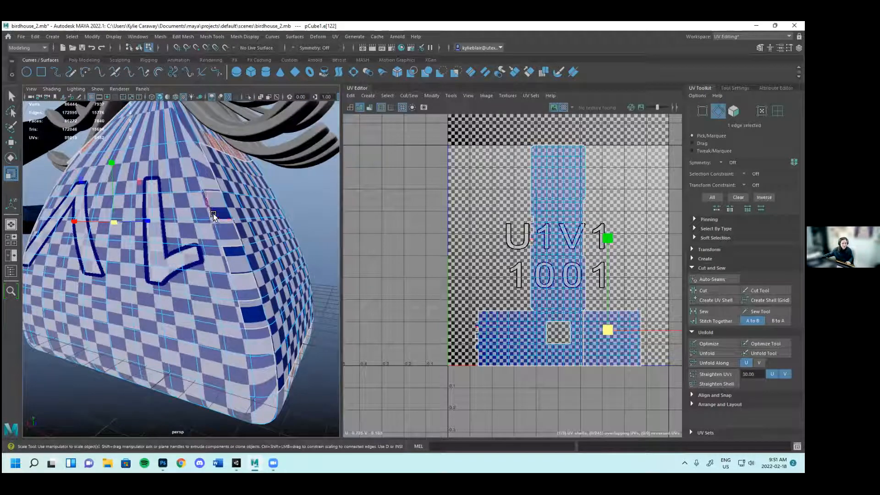
pyautogui.click(229, 209)
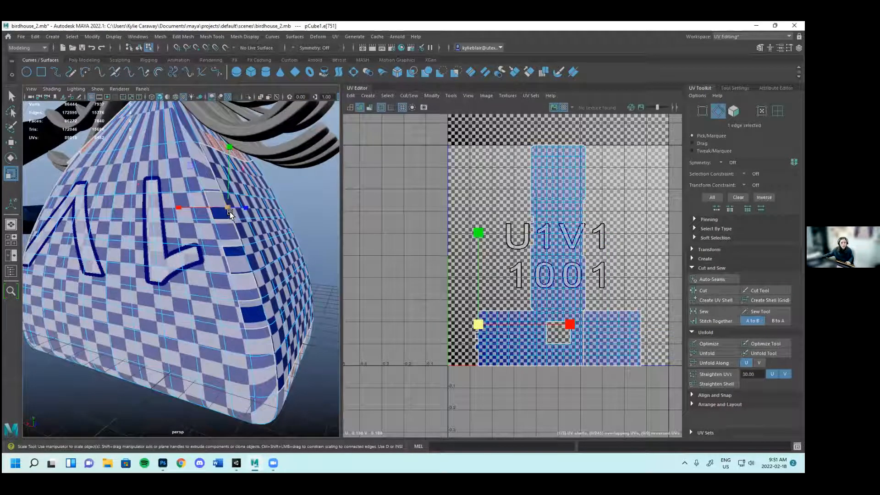
pyautogui.click(713, 290)
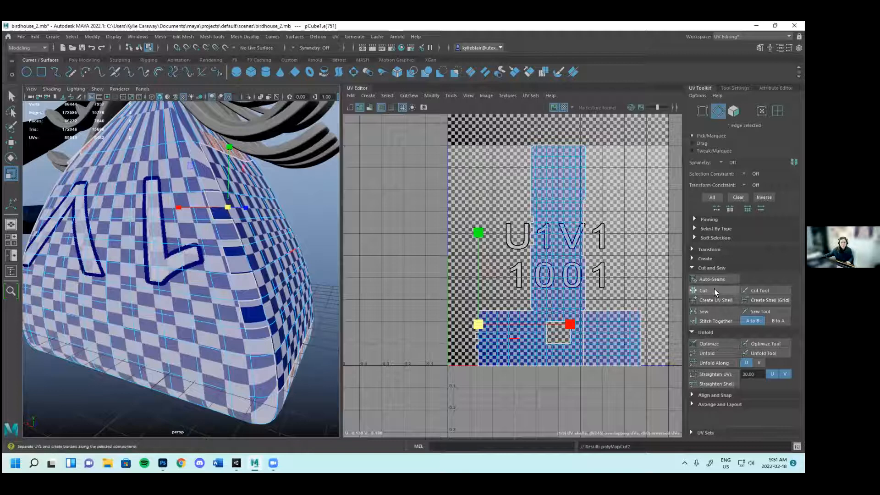
# Try sewing the horizontal edge beside the birdhouse body's rear corner seam twice, undoing the sew each time
pyautogui.click(207, 200)
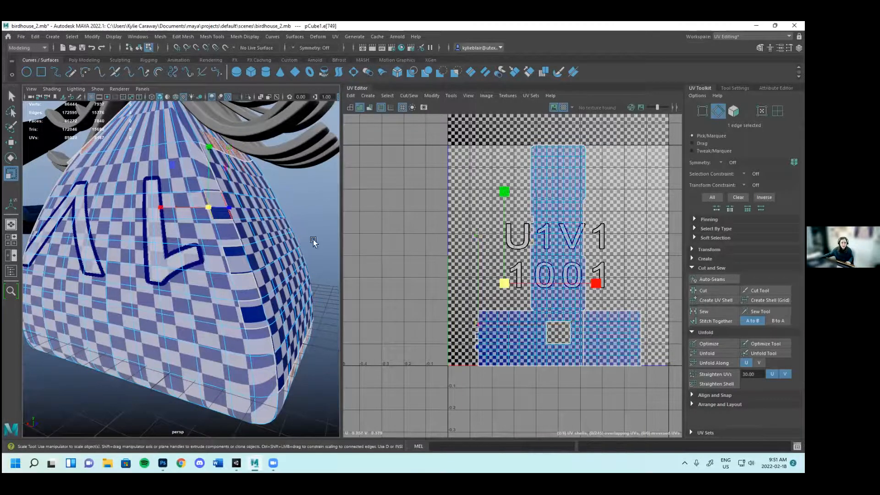
pyautogui.click(709, 312)
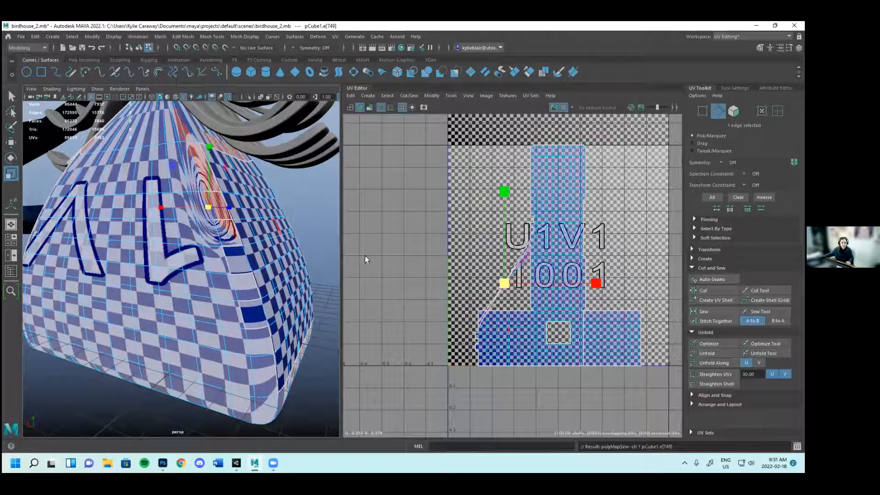
pyautogui.keyDown('alt'); pyautogui.moveTo(282, 239); pyautogui.dragTo(274, 249); pyautogui.keyUp('alt')
pyautogui.hotkey('ctrl', 'z')
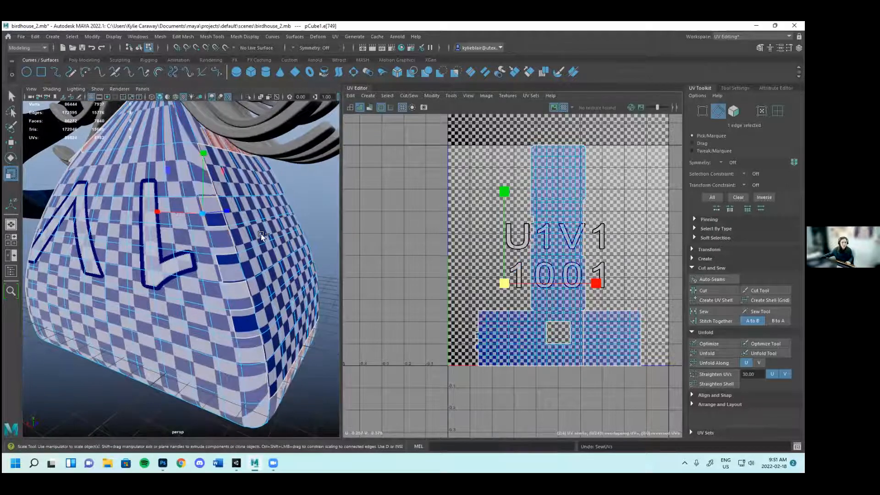
pyautogui.scroll(5, 210, 197)
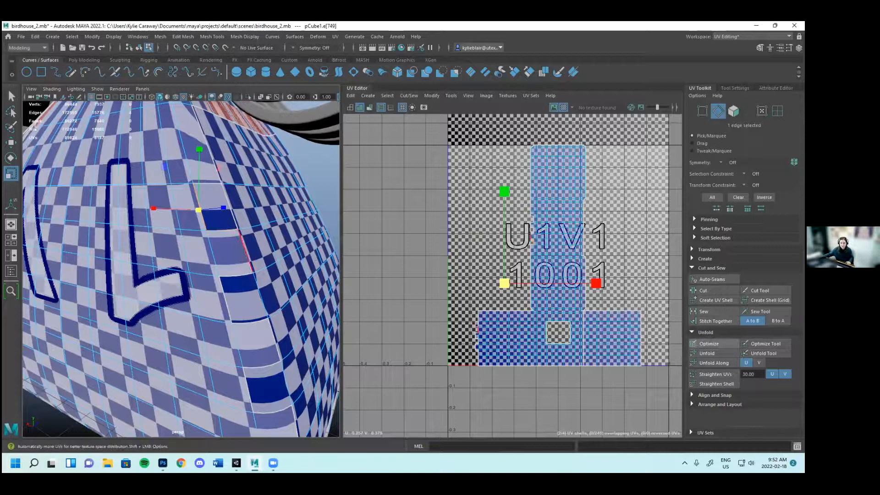
pyautogui.click(707, 311)
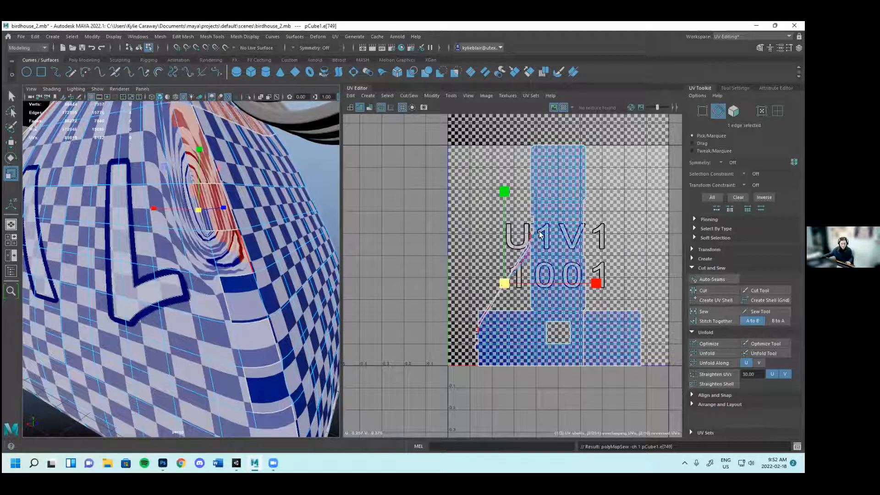
pyautogui.hotkey('ctrl', 'z')
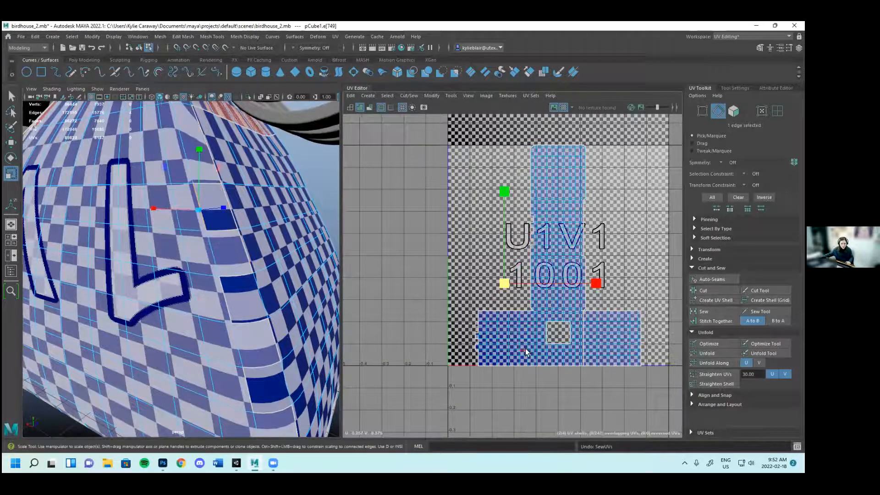
# Select the vertical line of edges down the other front corner of the birdhouse body and cut the UVs along it
pyautogui.scroll(1, 505, 348)
pyautogui.keyDown('alt'); pyautogui.moveTo(515, 330); pyautogui.dragTo(512, 330, button='middle'); pyautogui.keyUp('alt')
pyautogui.keyDown('alt'); pyautogui.moveTo(243, 260); pyautogui.dragTo(270, 197); pyautogui.keyUp('alt')
pyautogui.click(259, 192)
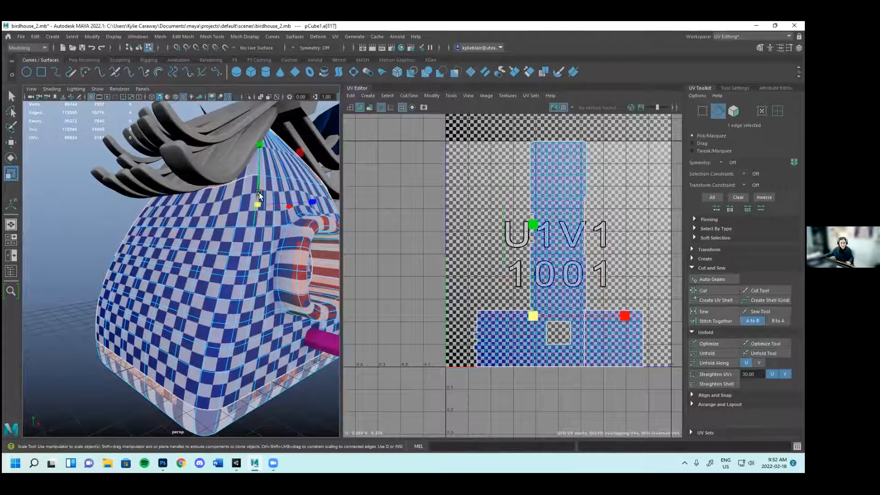
pyautogui.keyDown('shift'); pyautogui.click(253, 240); pyautogui.keyUp('shift')
pyautogui.keyDown('shift'); pyautogui.click(246, 264); pyautogui.keyUp('shift')
pyautogui.keyDown('shift'); pyautogui.click(240, 290); pyautogui.keyUp('shift')
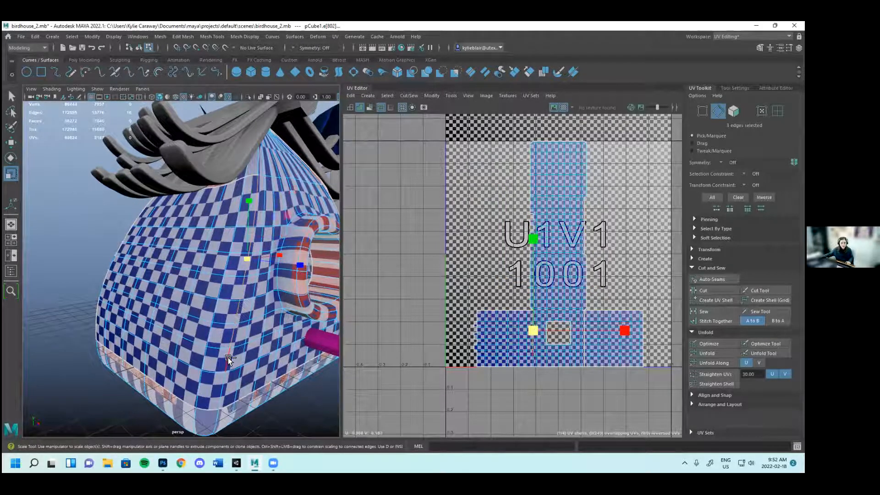
pyautogui.keyDown('shift'); pyautogui.click(225, 387); pyautogui.keyUp('shift')
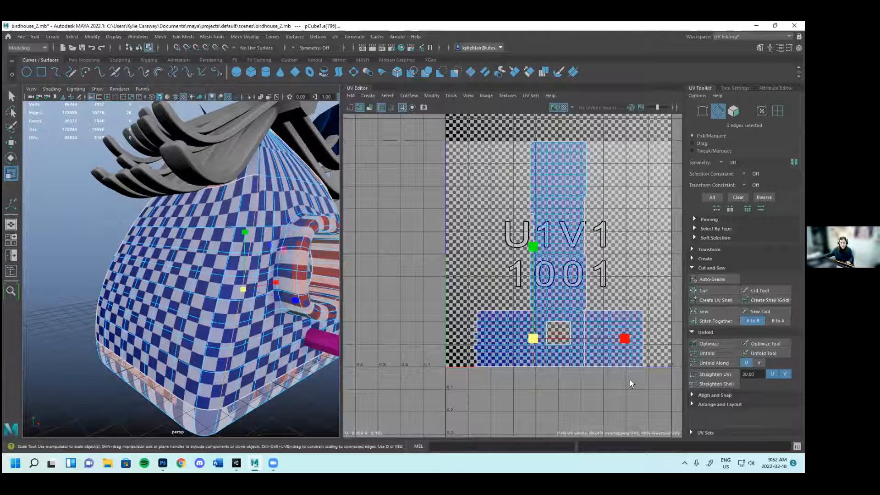
pyautogui.click(718, 292)
pyautogui.keyDown('alt'); pyautogui.moveTo(207, 257); pyautogui.dragTo(209, 194); pyautogui.keyUp('alt')
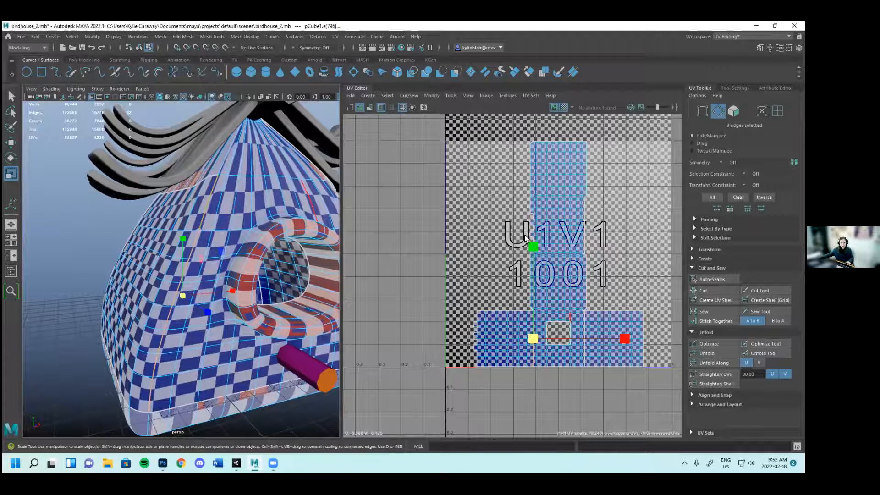
# Switch to UV shell selection and pick the separated side shell and the central strip shell of the birdhouse body
pyautogui.scroll(1, 553, 308)
pyautogui.moveTo(563, 287); pyautogui.dragTo(536, 273, button='right')
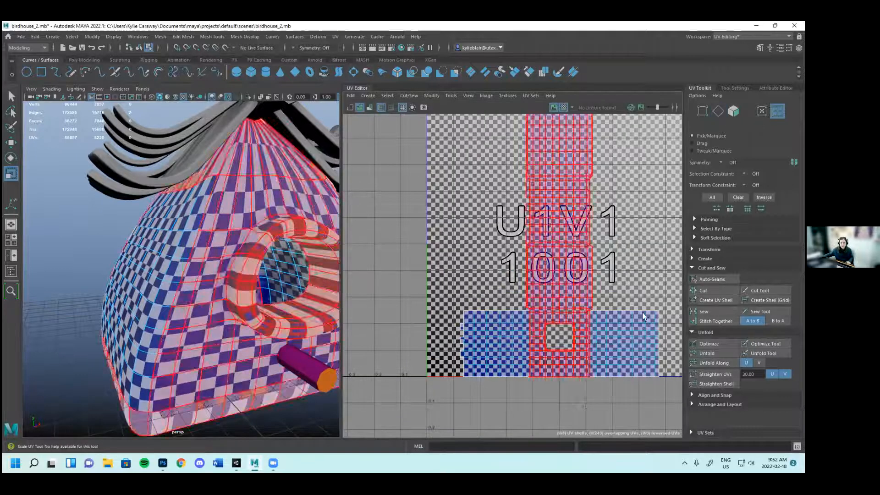
pyautogui.click(512, 351)
pyautogui.keyDown('alt'); pyautogui.moveTo(193, 275); pyautogui.dragTo(243, 306); pyautogui.keyUp('alt')
pyautogui.keyDown('alt'); pyautogui.moveTo(322, 321); pyautogui.dragTo(213, 306); pyautogui.keyUp('alt')
pyautogui.keyDown('alt'); pyautogui.moveTo(335, 322); pyautogui.dragTo(251, 220); pyautogui.keyUp('alt')
pyautogui.click(268, 310)
pyautogui.click(233, 214)
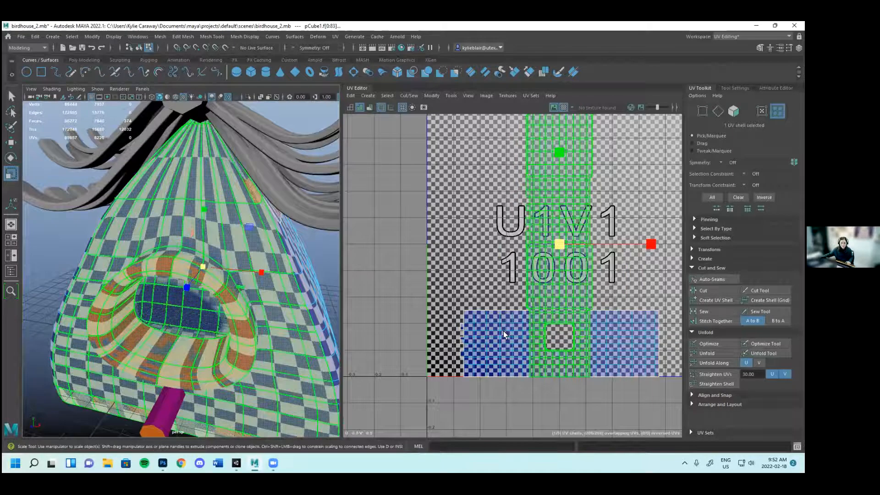
# Move the left square side shell away from the central strip, shifting it left and slightly up in UV space
pyautogui.scroll(-1, 503, 331)
pyautogui.click(504, 331)
pyautogui.press('w')
pyautogui.keyDown('alt'); pyautogui.moveTo(321, 312); pyautogui.dragTo(430, 312); pyautogui.keyUp('alt')
pyautogui.moveTo(593, 341); pyautogui.dragTo(582, 341)
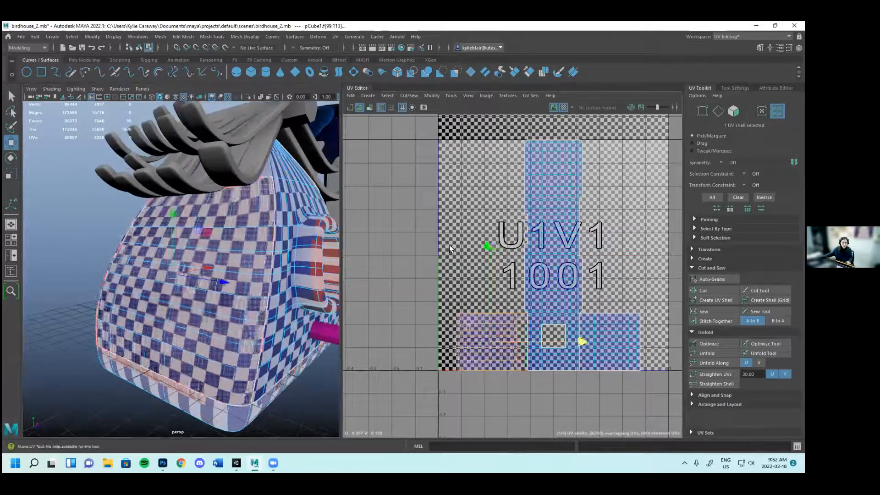
pyautogui.moveTo(486, 246); pyautogui.dragTo(486, 230)
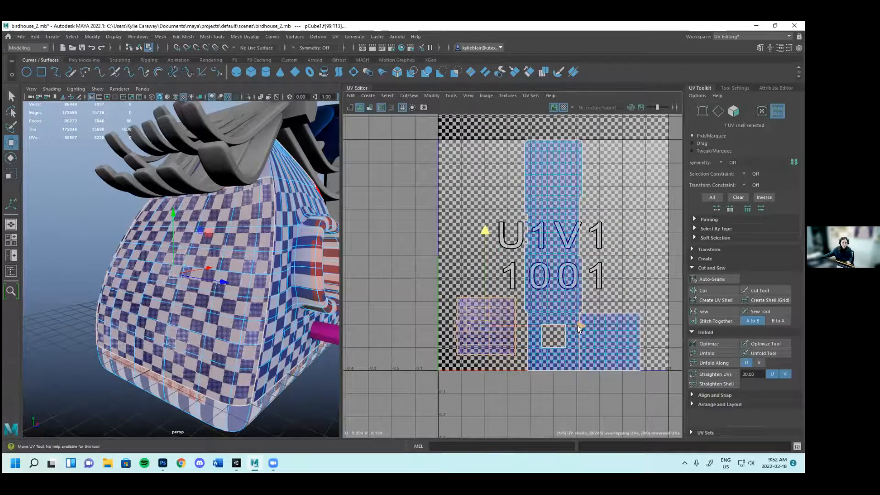
# Move the right square side shell across the central strip and place it directly above the other side shell
pyautogui.click(616, 343)
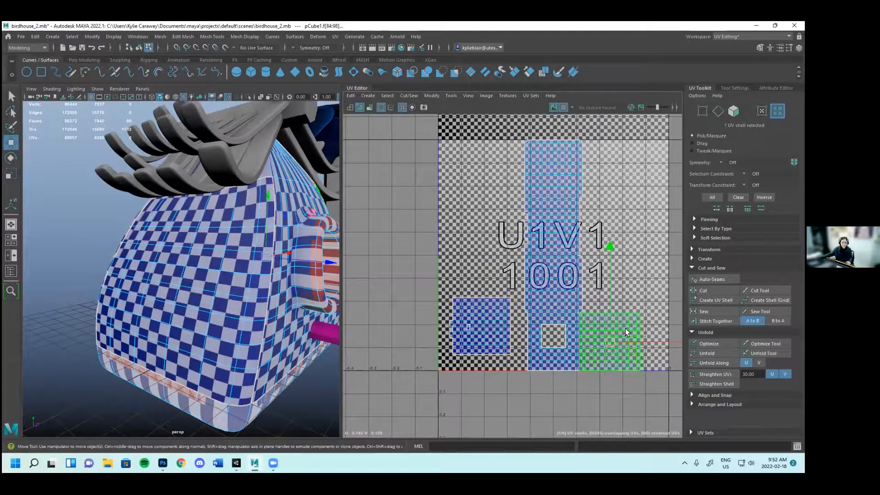
pyautogui.moveTo(658, 340); pyautogui.dragTo(510, 161)
pyautogui.moveTo(589, 257); pyautogui.dragTo(576, 261)
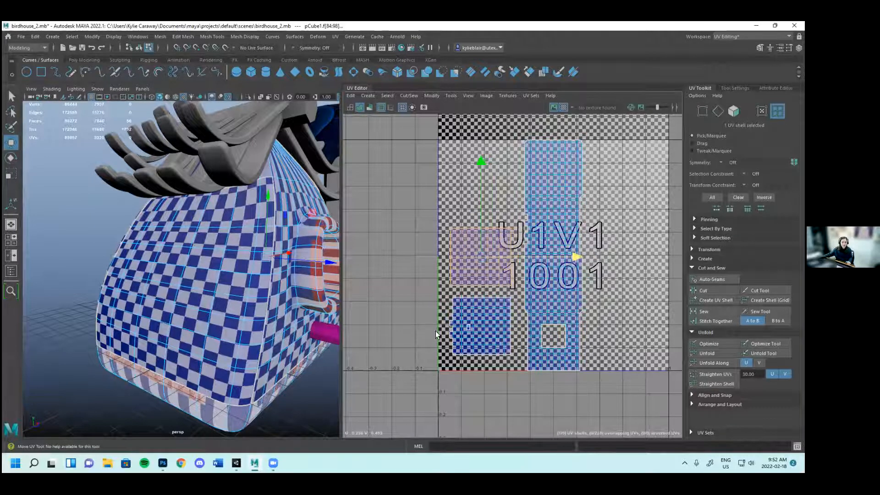
pyautogui.keyDown('alt'); pyautogui.moveTo(289, 314); pyautogui.dragTo(271, 315); pyautogui.keyUp('alt')
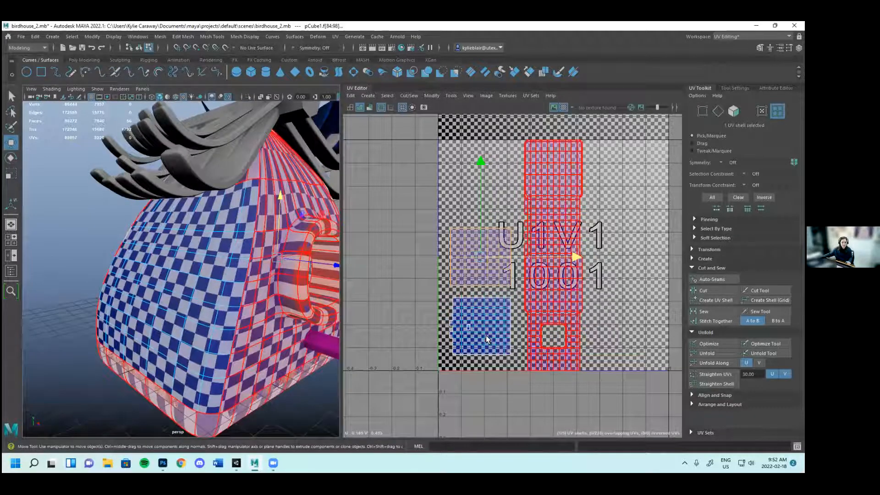
# Try unfolding the central strip shell and shifting it right in UV space, and undo both changes
pyautogui.keyDown('alt'); pyautogui.moveTo(276, 283); pyautogui.dragTo(220, 294); pyautogui.keyUp('alt')
pyautogui.scroll(-3, 291, 289)
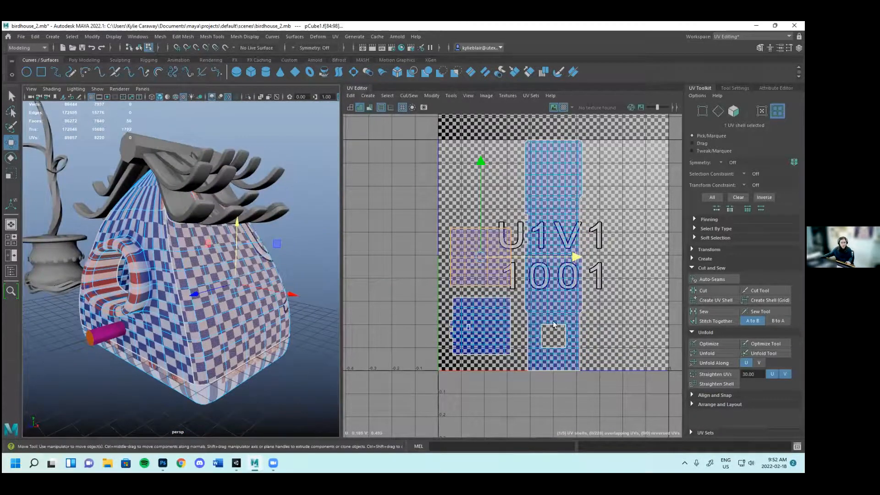
pyautogui.click(556, 285)
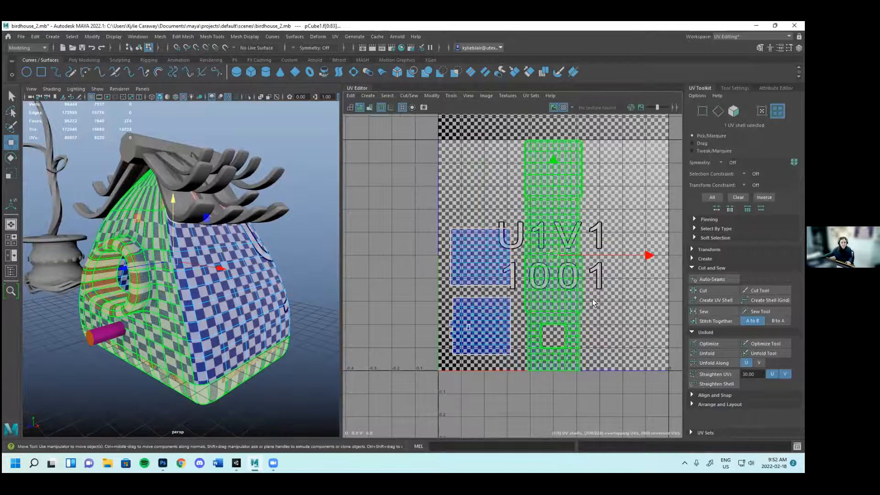
pyautogui.click(717, 354)
pyautogui.keyDown('alt'); pyautogui.moveTo(246, 323); pyautogui.dragTo(330, 316); pyautogui.keyUp('alt')
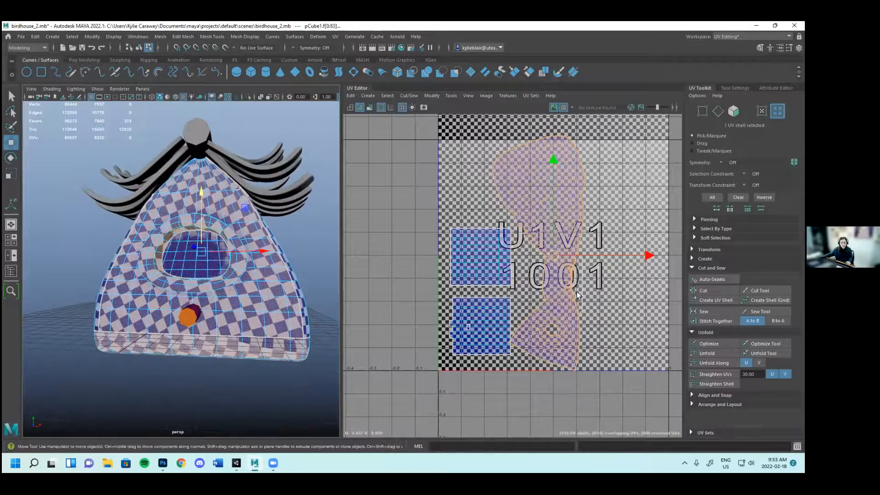
pyautogui.moveTo(641, 259); pyautogui.dragTo(672, 255)
pyautogui.hotkey('ctrl', 'z')
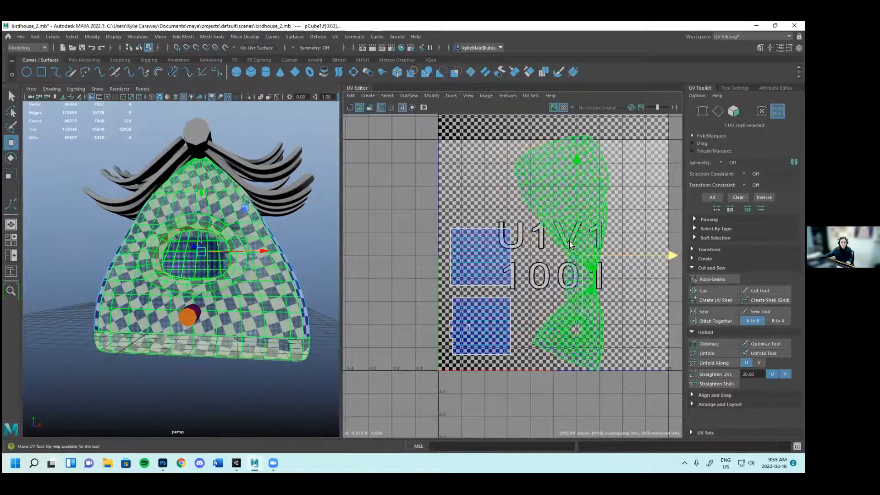
pyautogui.hotkey('ctrl', 'z')
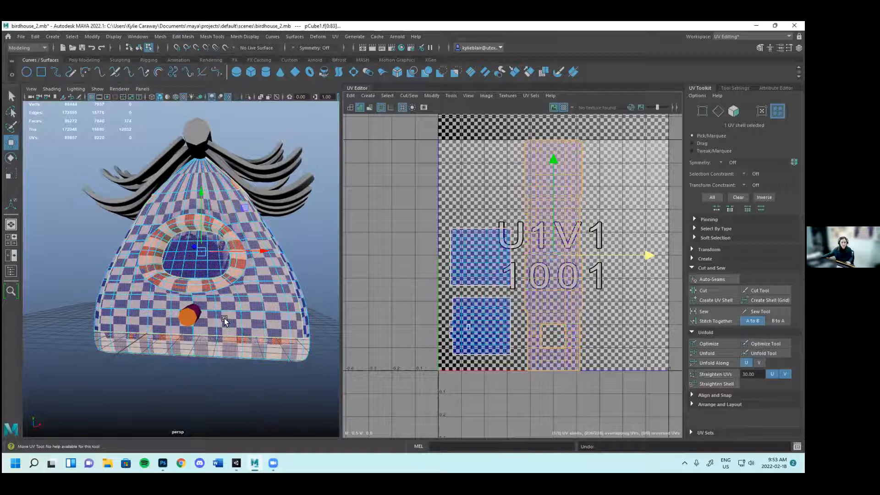
# Unfold the central strip shell again to check the pattern on the front and back walls, and revert the unfold
pyautogui.keyDown('alt'); pyautogui.moveTo(207, 205); pyautogui.dragTo(204, 221); pyautogui.keyUp('alt')
pyautogui.click(205, 170)
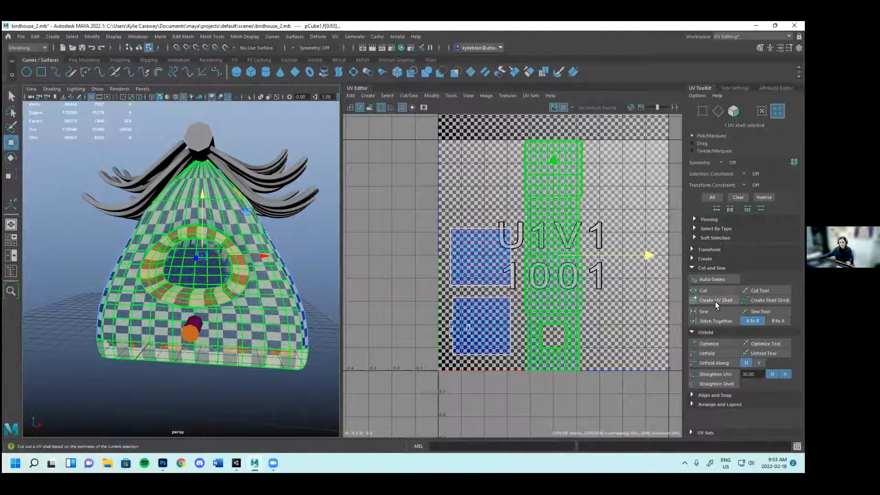
pyautogui.click(714, 354)
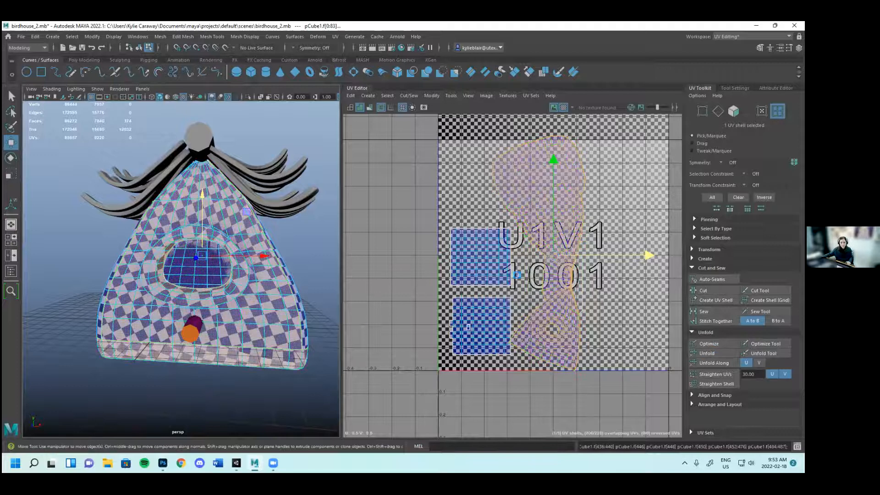
pyautogui.keyDown('alt'); pyautogui.moveTo(303, 321); pyautogui.dragTo(191, 327); pyautogui.keyUp('alt')
pyautogui.hotkey('ctrl', 'z')
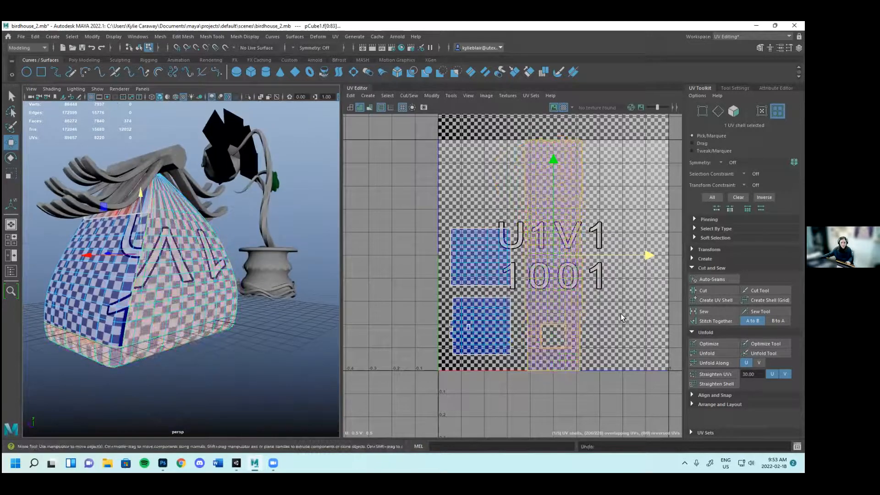
# Switch to edge selection and try picking the edges around the base of the birdhouse body
pyautogui.click(257, 346)
pyautogui.keyDown('alt'); pyautogui.moveTo(121, 313); pyautogui.dragTo(177, 280); pyautogui.keyUp('alt')
pyautogui.scroll(3, 122, 308)
pyautogui.keyDown('alt'); pyautogui.moveTo(248, 296); pyautogui.dragTo(223, 274); pyautogui.keyUp('alt')
pyautogui.moveTo(223, 274); pyautogui.dragTo(222, 225, button='right')
pyautogui.click(201, 279)
pyautogui.doubleClick(200, 280)
pyautogui.keyDown('alt'); pyautogui.moveTo(235, 295); pyautogui.dragTo(209, 271); pyautogui.keyUp('alt')
pyautogui.keyDown('shift'); pyautogui.click(142, 251); pyautogui.keyUp('shift')
pyautogui.keyDown('shift'); pyautogui.doubleClick(225, 272); pyautogui.keyUp('shift')
pyautogui.keyDown('alt'); pyautogui.moveTo(128, 251); pyautogui.dragTo(257, 231); pyautogui.keyUp('alt')
pyautogui.keyDown('shift'); pyautogui.click(241, 223); pyautogui.keyUp('shift')
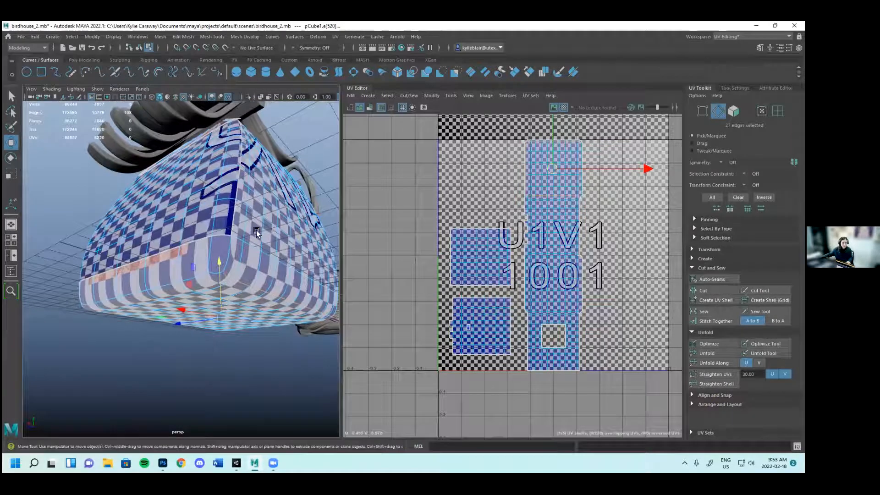
# Select the full loop of edges around the underside of the birdhouse body and cut the UVs along it
pyautogui.click(205, 276)
pyautogui.keyDown('alt'); pyautogui.moveTo(259, 290); pyautogui.dragTo(224, 227); pyautogui.keyUp('alt')
pyautogui.scroll(3, 224, 228)
pyautogui.keyDown('shift'); pyautogui.doubleClick(213, 191); pyautogui.keyUp('shift')
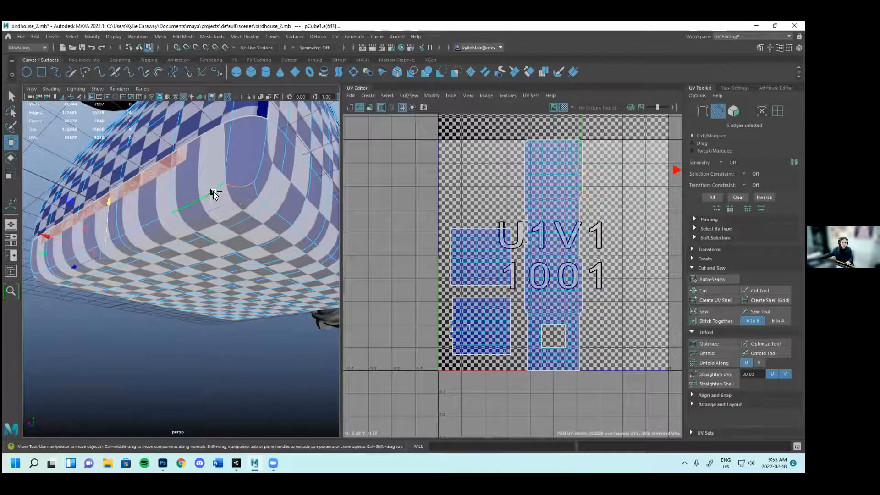
pyautogui.keyDown('shift'); pyautogui.click(264, 200); pyautogui.keyUp('shift')
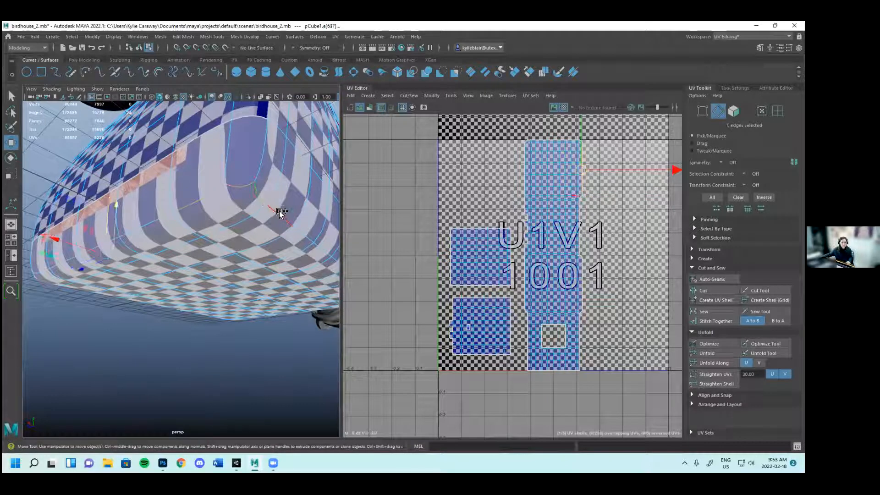
pyautogui.keyDown('shift'); pyautogui.doubleClick(282, 216); pyautogui.keyUp('shift')
pyautogui.keyDown('alt'); pyautogui.moveTo(295, 223); pyautogui.dragTo(230, 208); pyautogui.keyUp('alt')
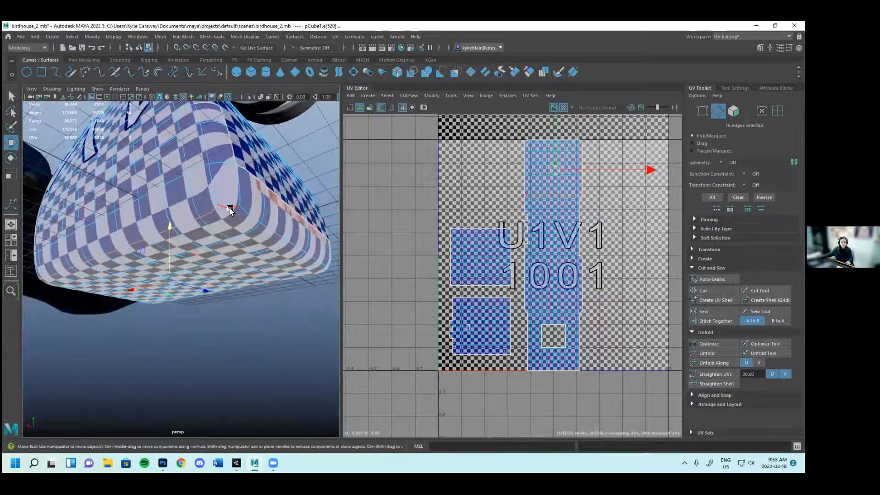
pyautogui.keyDown('shift'); pyautogui.doubleClick(257, 216); pyautogui.keyUp('shift')
pyautogui.keyDown('alt'); pyautogui.moveTo(293, 222); pyautogui.dragTo(114, 208); pyautogui.keyUp('alt')
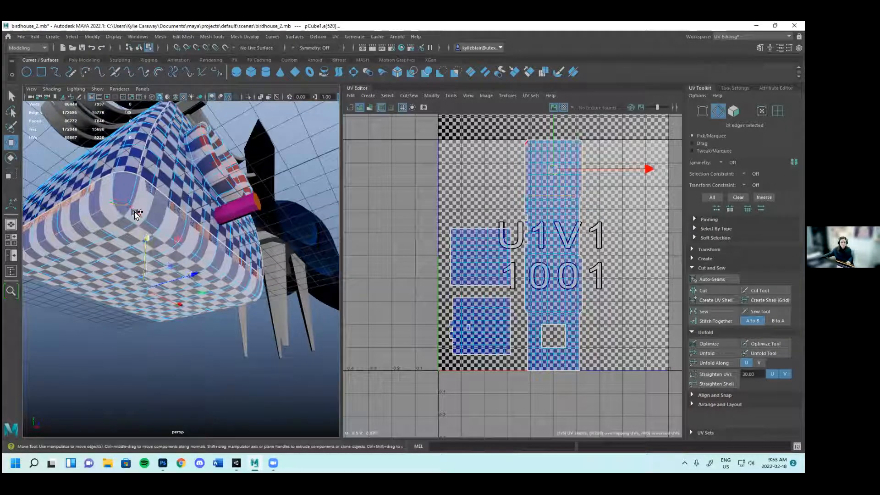
pyautogui.keyDown('alt'); pyautogui.moveTo(254, 258); pyautogui.dragTo(207, 217); pyautogui.keyUp('alt')
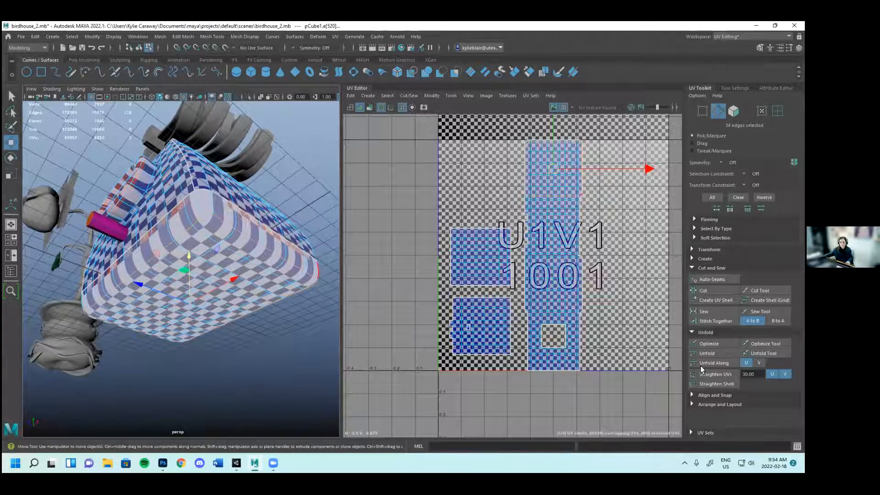
pyautogui.click(704, 292)
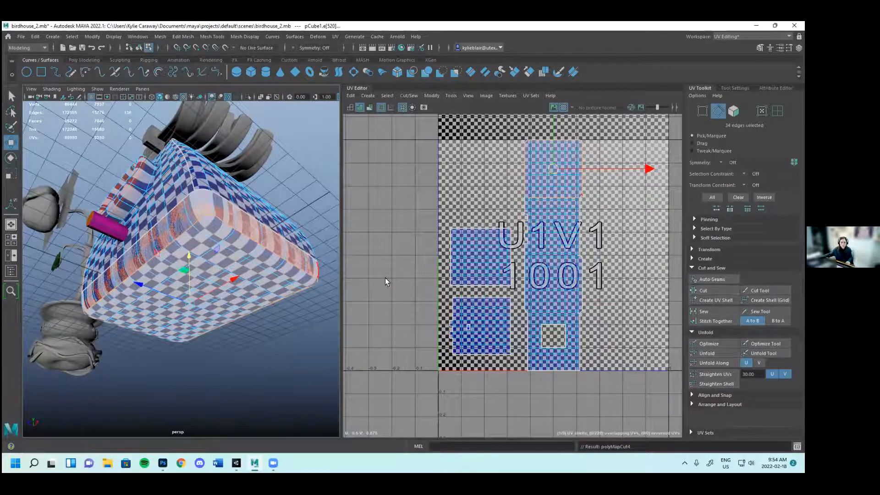
# Switch to UV shell selection and move the separated underside shell left, placing it above the two square side shells
pyautogui.keyDown('alt'); pyautogui.moveTo(289, 310); pyautogui.dragTo(293, 307); pyautogui.keyUp('alt')
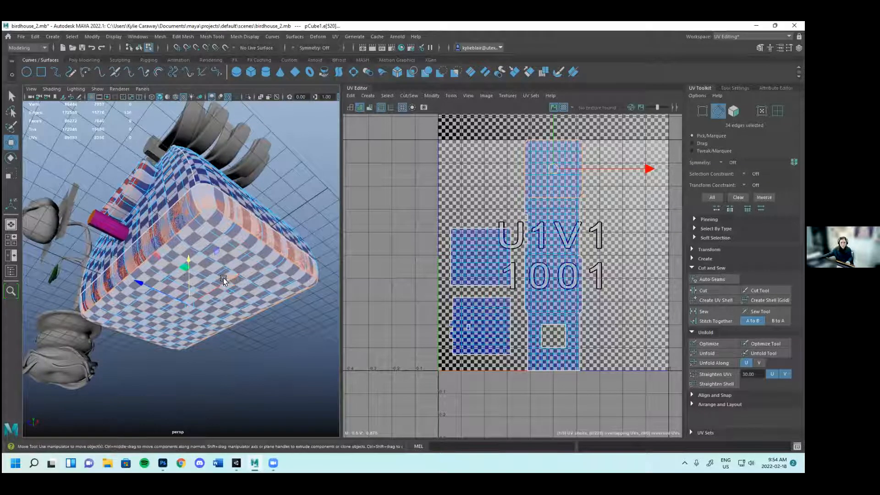
pyautogui.moveTo(231, 234); pyautogui.dragTo(236, 223, button='right')
pyautogui.moveTo(245, 233); pyautogui.dragTo(256, 261, button='right')
pyautogui.scroll(-2, 490, 286)
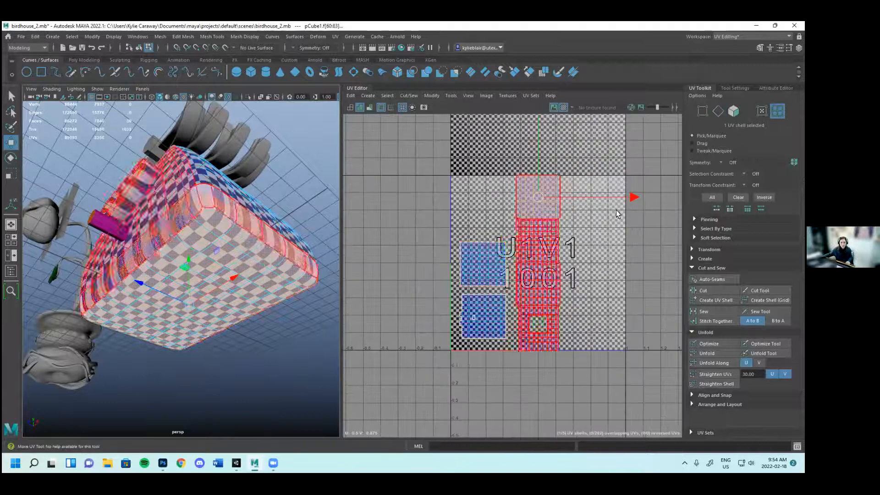
pyautogui.moveTo(632, 198); pyautogui.dragTo(573, 209)
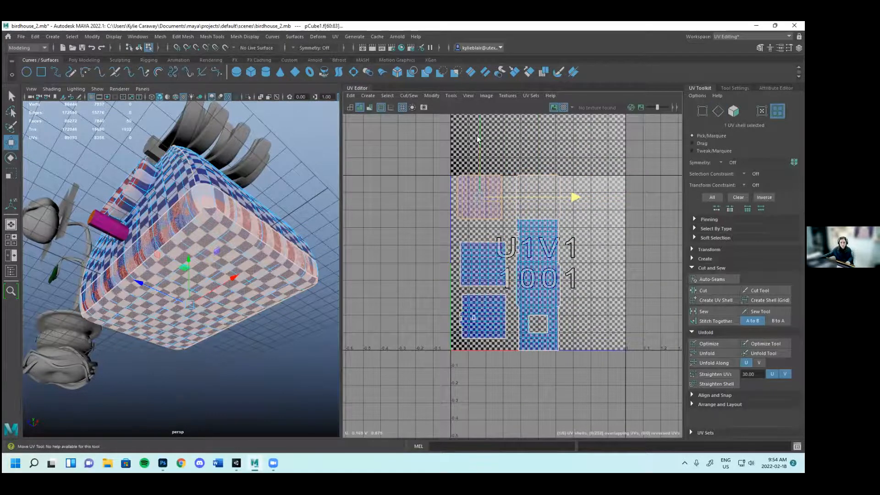
pyautogui.moveTo(479, 143); pyautogui.dragTo(480, 148)
# Select the remaining central strip shell, unfold it and shift it slightly right of the square shells in UV space
pyautogui.keyDown('alt'); pyautogui.moveTo(235, 236); pyautogui.dragTo(217, 252); pyautogui.keyUp('alt')
pyautogui.click(218, 248)
pyautogui.click(532, 255)
pyautogui.scroll(3, 593, 218)
pyautogui.scroll(1, 541, 217)
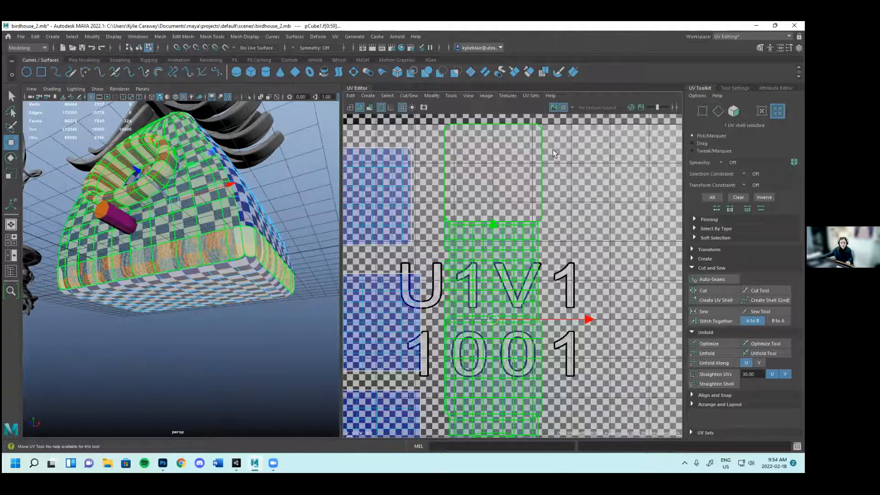
pyautogui.click(257, 286)
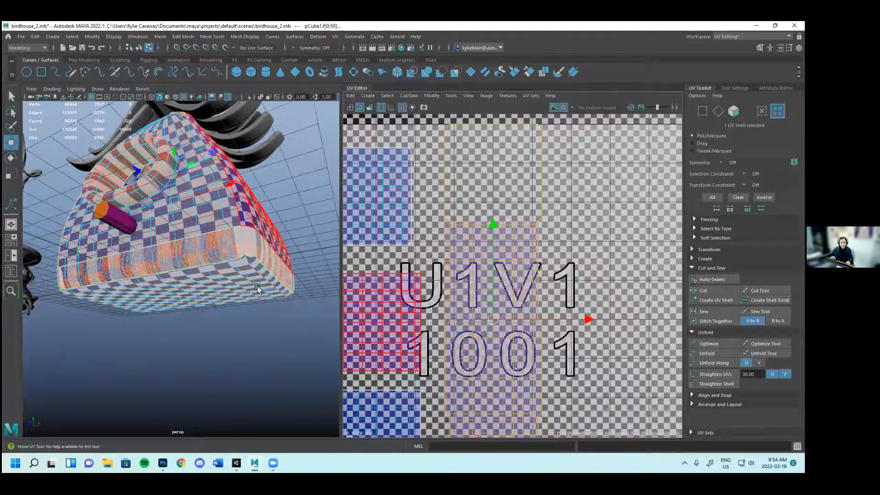
pyautogui.click(407, 176)
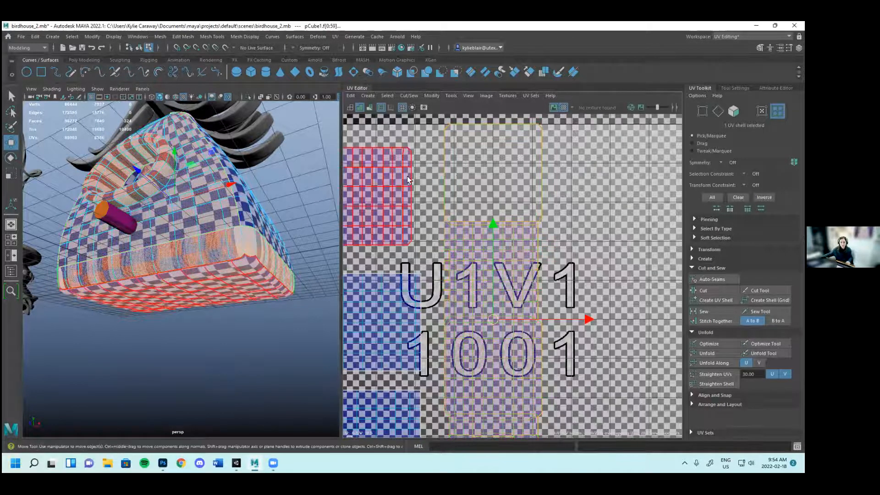
pyautogui.scroll(-1, 569, 285)
pyautogui.scroll(-1, 557, 321)
pyautogui.scroll(-2, 596, 330)
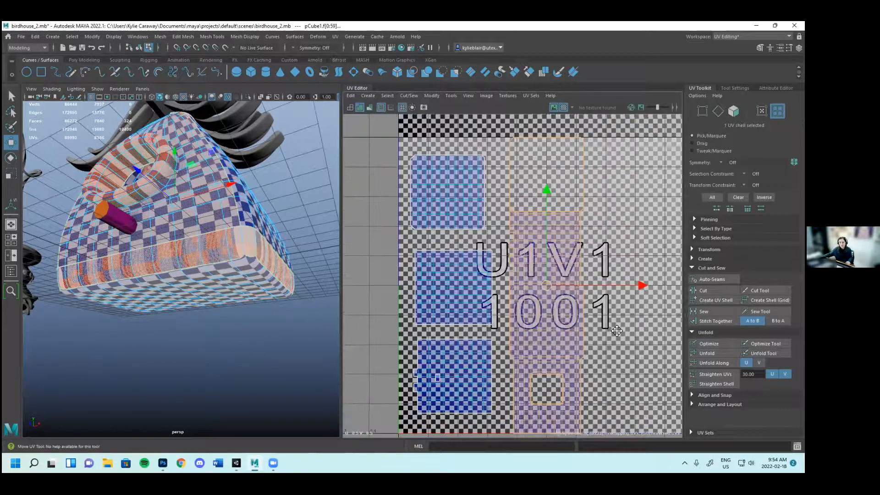
pyautogui.click(517, 301)
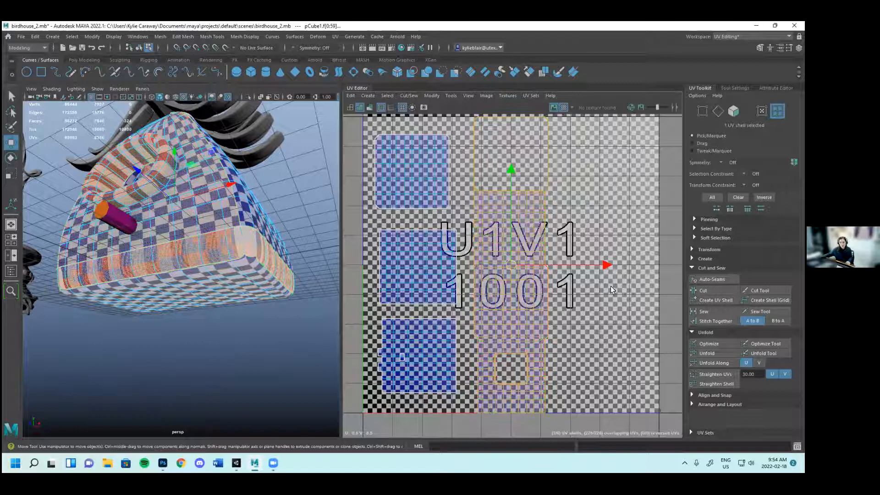
pyautogui.click(710, 353)
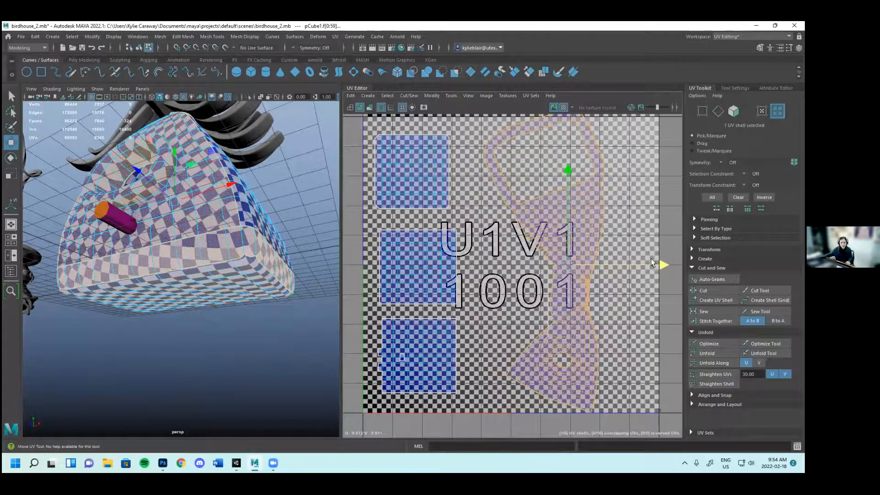
pyautogui.click(384, 147)
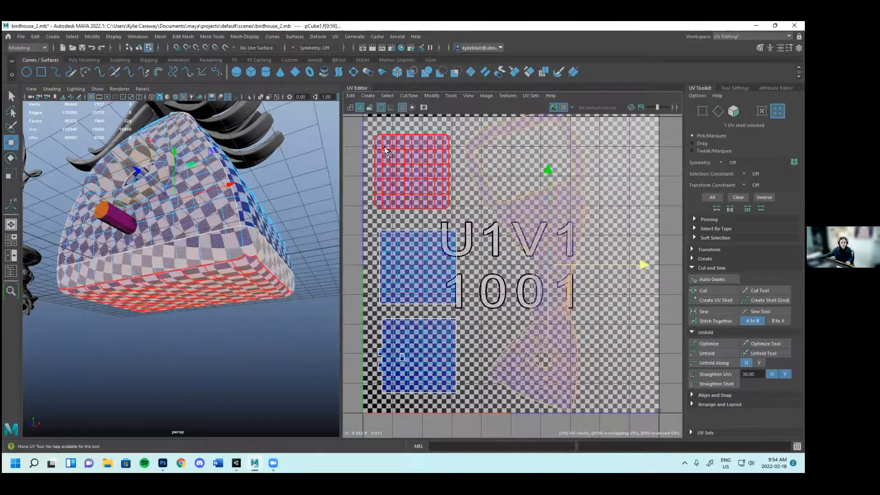
# Select a square side shell and the faces under the roof to examine the checker pattern around the birdhouse body
pyautogui.click(415, 329)
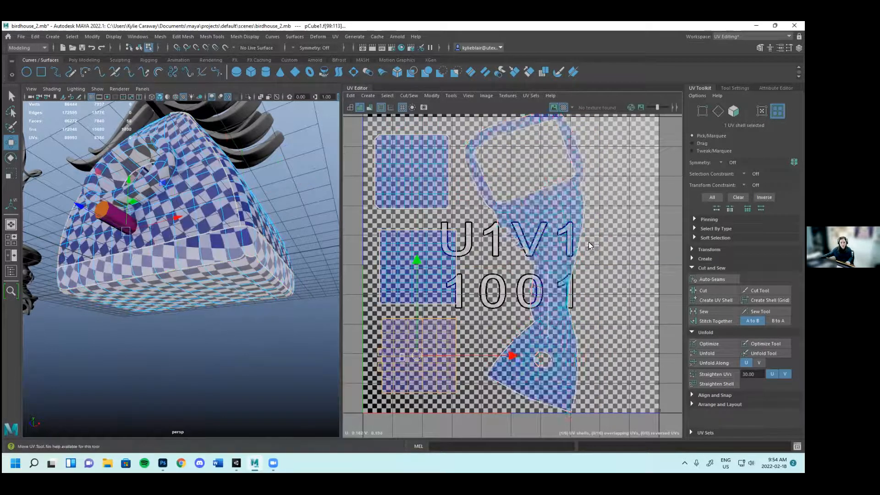
pyautogui.scroll(-1, 544, 254)
pyautogui.keyDown('alt'); pyautogui.moveTo(183, 253); pyautogui.dragTo(186, 158); pyautogui.keyUp('alt')
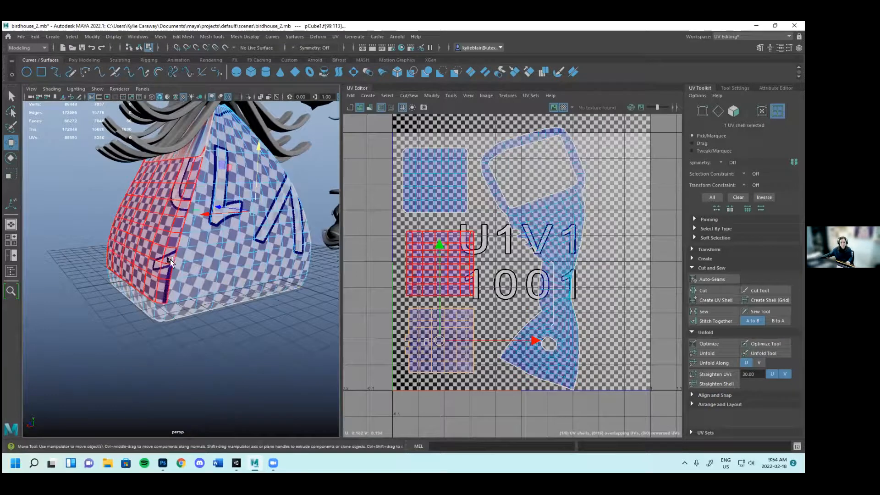
pyautogui.keyDown('alt'); pyautogui.moveTo(226, 274); pyautogui.dragTo(181, 158); pyautogui.keyUp('alt')
pyautogui.scroll(3, 256, 288)
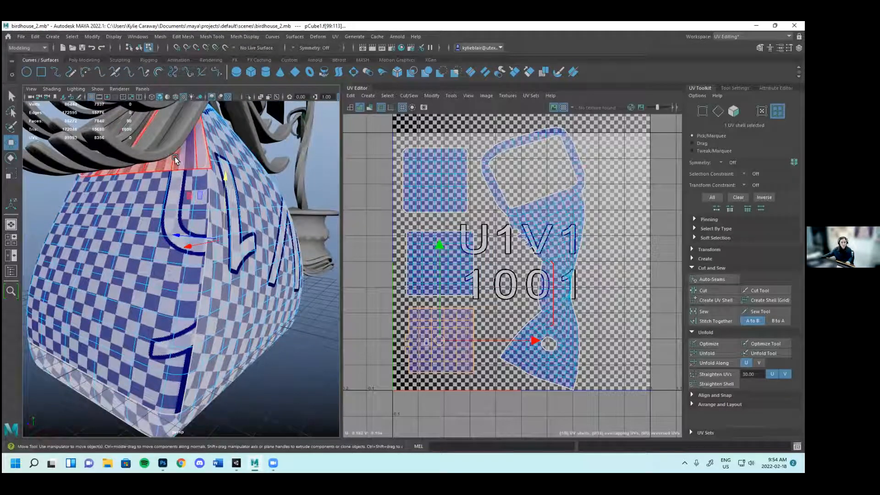
pyautogui.doubleClick(174, 156)
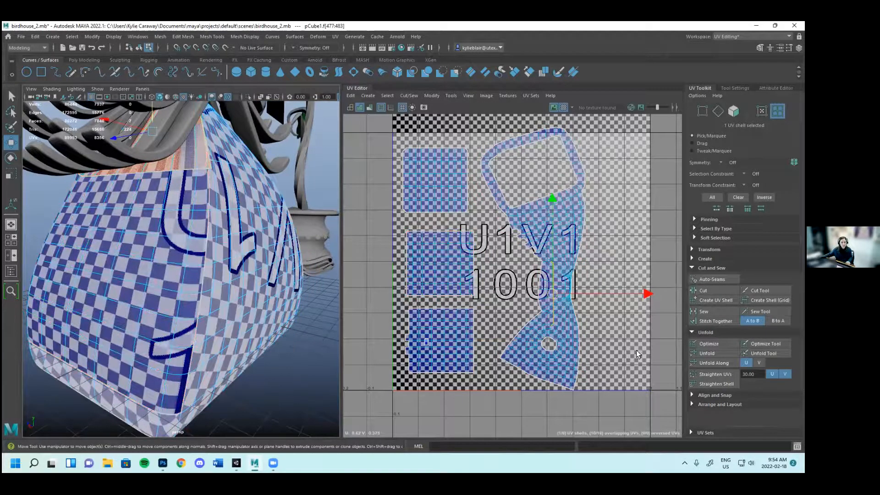
# Return to object selection and reselect the whole birdhouse body
pyautogui.keyDown('alt'); pyautogui.moveTo(263, 194); pyautogui.dragTo(299, 245); pyautogui.keyUp('alt')
pyautogui.click(299, 246)
pyautogui.press('F8')
pyautogui.click(297, 257)
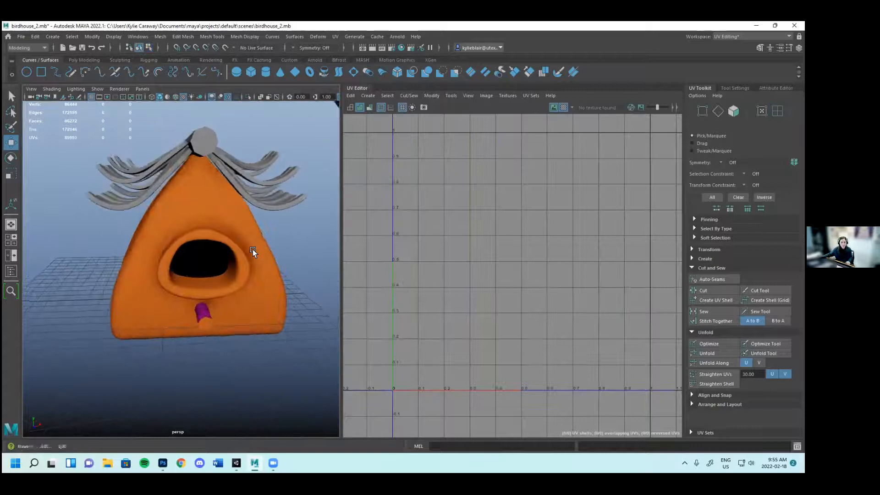
pyautogui.click(251, 252)
pyautogui.click(301, 247)
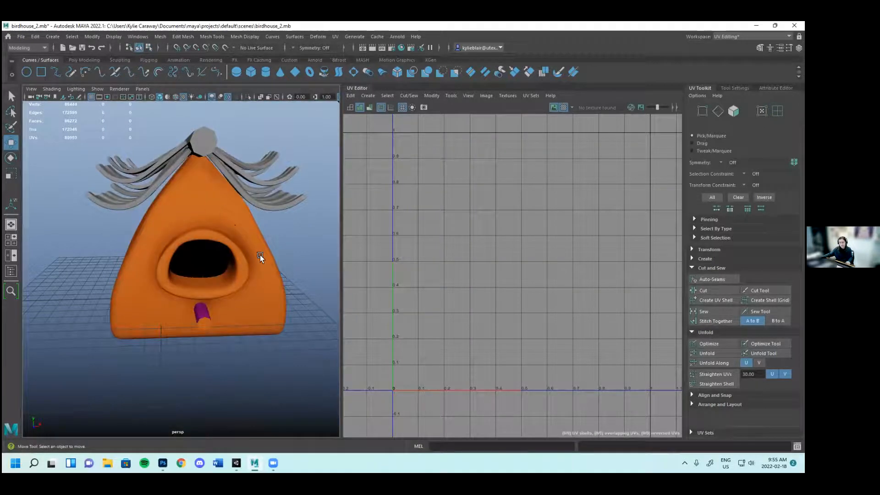
pyautogui.click(230, 226)
pyautogui.keyDown('alt'); pyautogui.moveTo(300, 233); pyautogui.dragTo(271, 232); pyautogui.keyUp('alt')
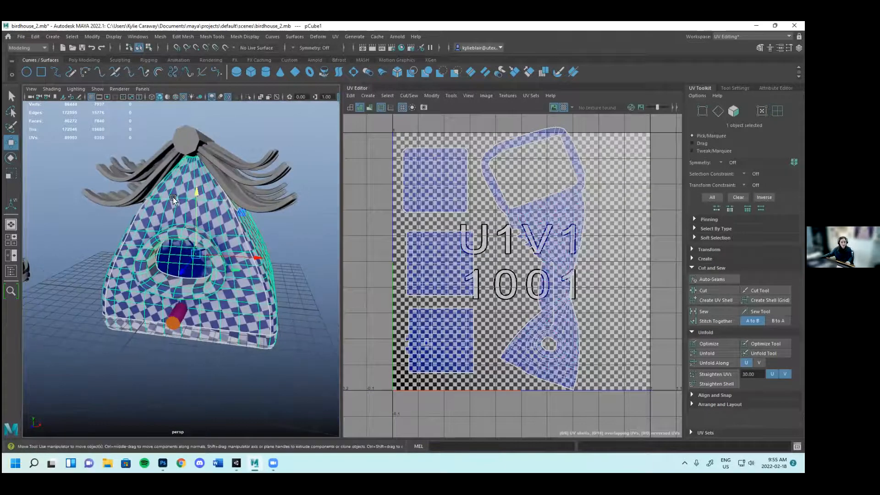
# In UV shell mode, scale up the square underside shell with the Scale tool and reselect the unfolded strip shell
pyautogui.scroll(-1, 539, 215)
pyautogui.moveTo(550, 222); pyautogui.dragTo(522, 212, button='right')
pyautogui.click(560, 225)
pyautogui.press('r')
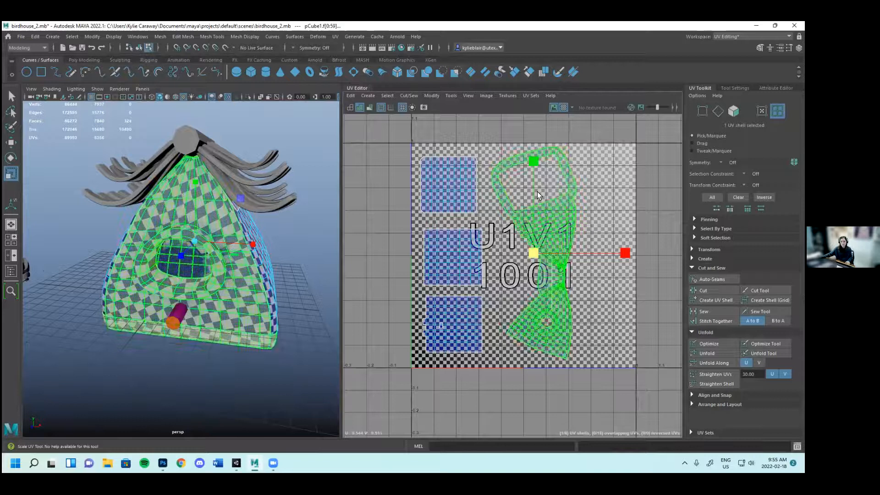
pyautogui.scroll(-1, 537, 192)
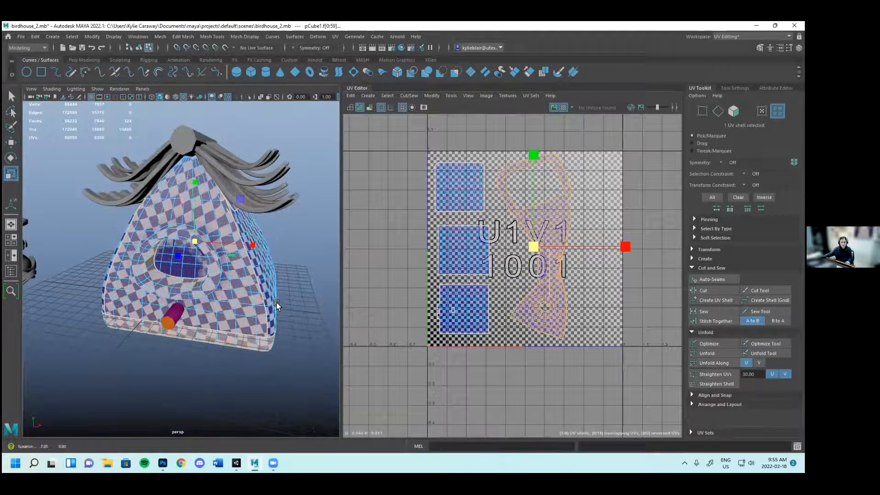
pyautogui.click(454, 181)
pyautogui.moveTo(459, 189); pyautogui.dragTo(501, 204)
pyautogui.click(541, 236)
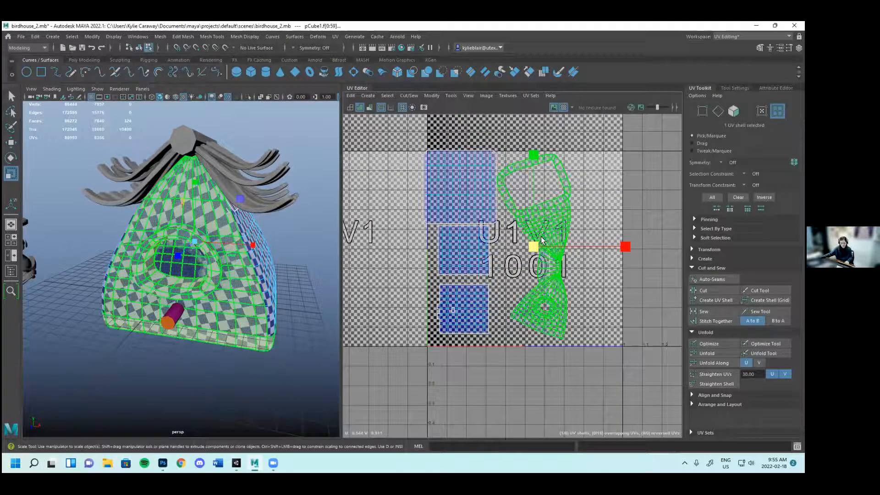
# Move the strip shell toward the right edge of the UV tile and shift the large square underside shell clear of the left edge
pyautogui.press('w')
pyautogui.moveTo(628, 248); pyautogui.dragTo(711, 253)
pyautogui.keyDown('alt'); pyautogui.moveTo(118, 326); pyautogui.dragTo(239, 344); pyautogui.keyUp('alt')
pyautogui.moveTo(484, 181); pyautogui.dragTo(461, 172, button='right')
pyautogui.keyDown('alt'); pyautogui.moveTo(256, 329); pyautogui.dragTo(491, 184); pyautogui.keyUp('alt')
pyautogui.click(491, 185)
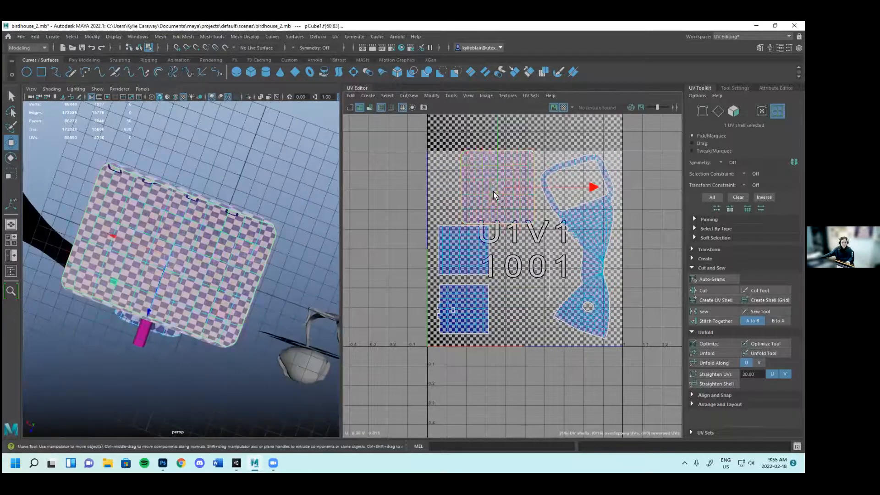
# Scale up the square underside shell and compare its checker size with the birdhouse's sides and strip
pyautogui.press('r')
pyautogui.moveTo(509, 188); pyautogui.dragTo(535, 192)
pyautogui.keyDown('alt'); pyautogui.moveTo(299, 300); pyautogui.dragTo(271, 284); pyautogui.keyUp('alt')
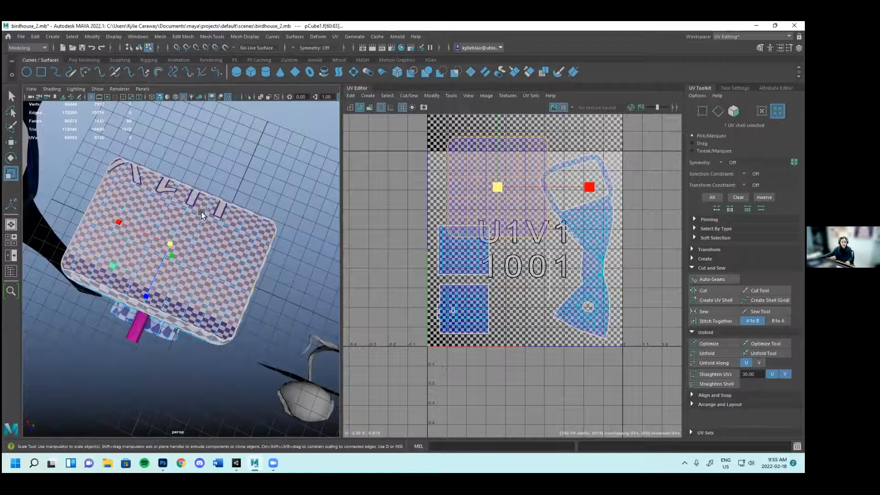
pyautogui.scroll(4, 201, 211)
pyautogui.keyDown('alt'); pyautogui.moveTo(197, 211); pyautogui.dragTo(233, 211); pyautogui.keyUp('alt')
pyautogui.keyDown('alt'); pyautogui.moveTo(199, 242); pyautogui.dragTo(161, 278); pyautogui.keyUp('alt')
pyautogui.scroll(-5, 222, 289)
pyautogui.scroll(3, 238, 299)
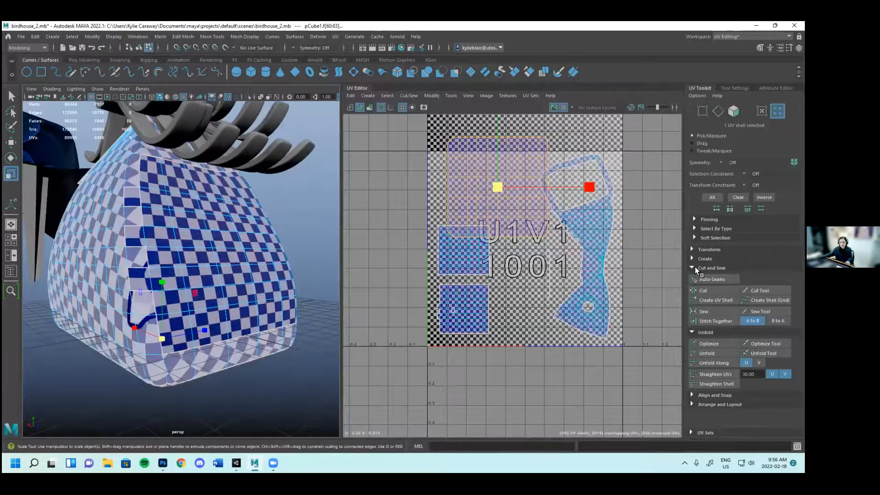
# Collapse the cut-and-sew settings and expand the UV transform settings to reach the texel density options
pyautogui.click(694, 272)
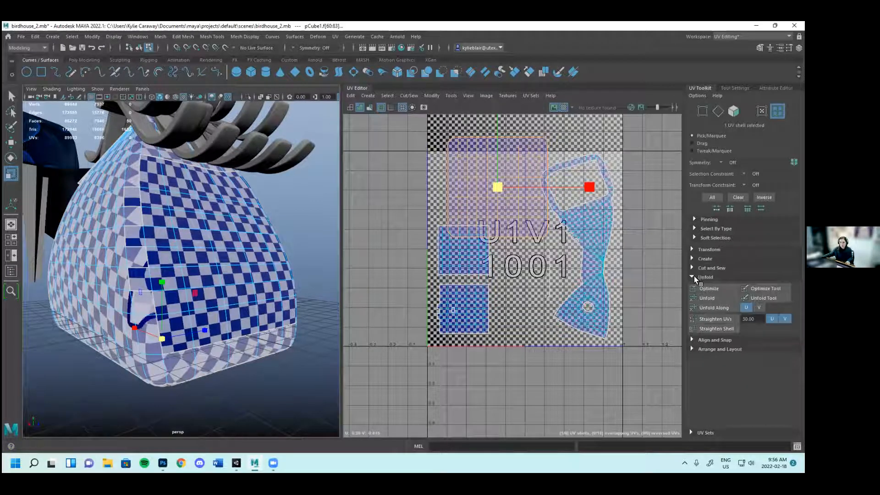
pyautogui.click(692, 258)
pyautogui.click(693, 256)
pyautogui.click(694, 248)
pyautogui.scroll(-4, 707, 282)
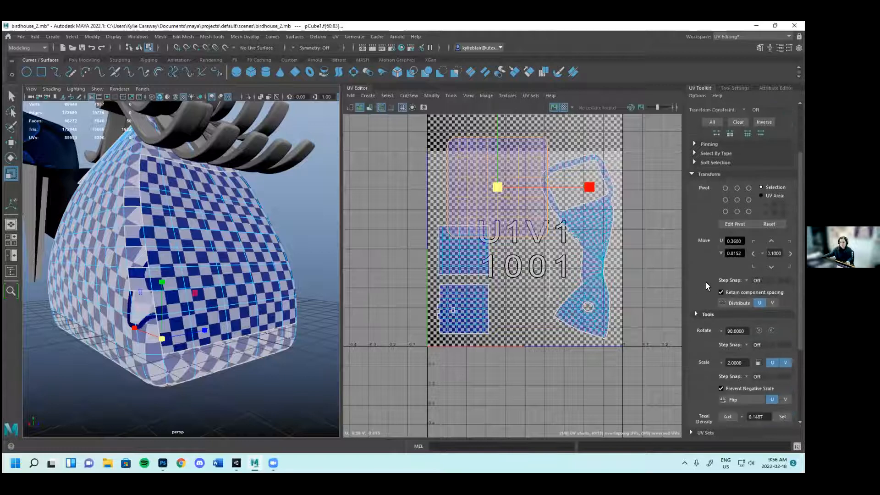
pyautogui.scroll(2, 706, 280)
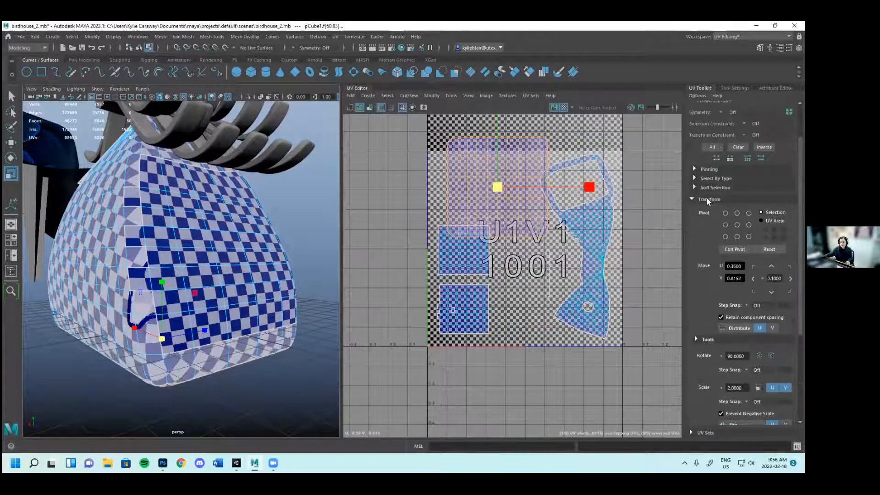
pyautogui.scroll(-4, 695, 267)
pyautogui.scroll(-2, 694, 265)
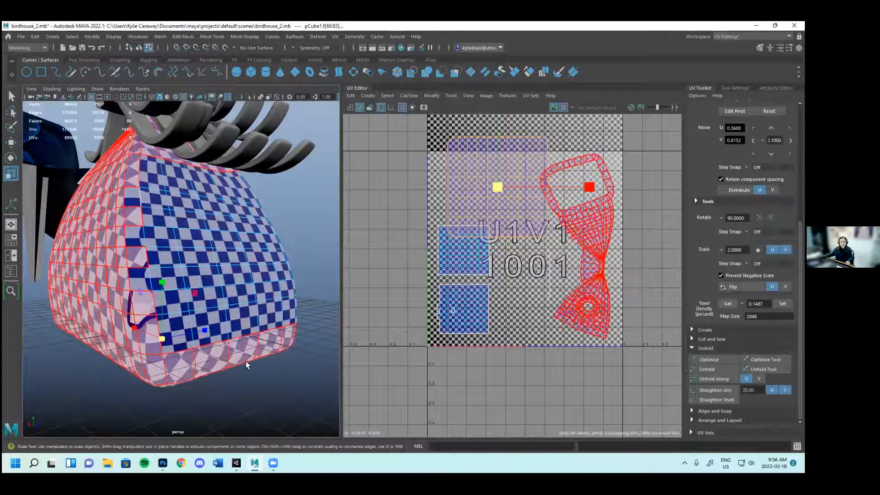
# Select the long strip shell wrapping the birdhouse's front and base and get its texel density
pyautogui.keyDown('alt'); pyautogui.moveTo(255, 373); pyautogui.dragTo(230, 337); pyautogui.keyUp('alt')
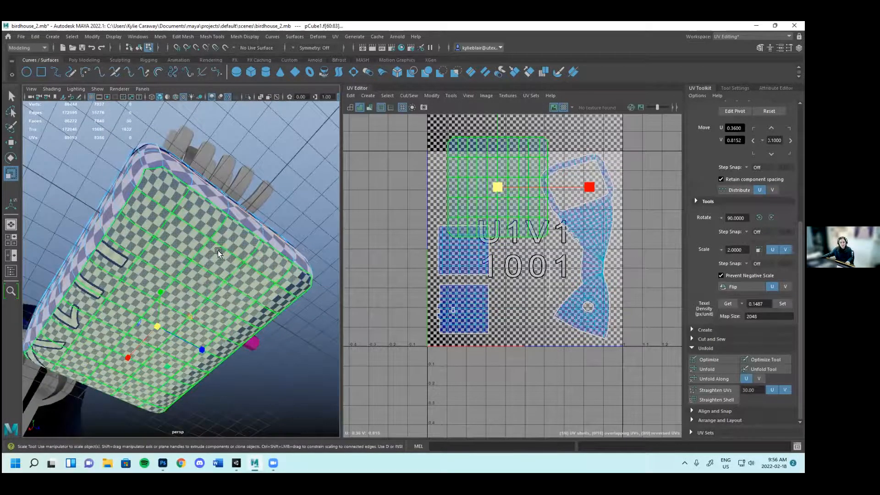
pyautogui.keyDown('alt'); pyautogui.moveTo(292, 230); pyautogui.dragTo(294, 294); pyautogui.keyUp('alt')
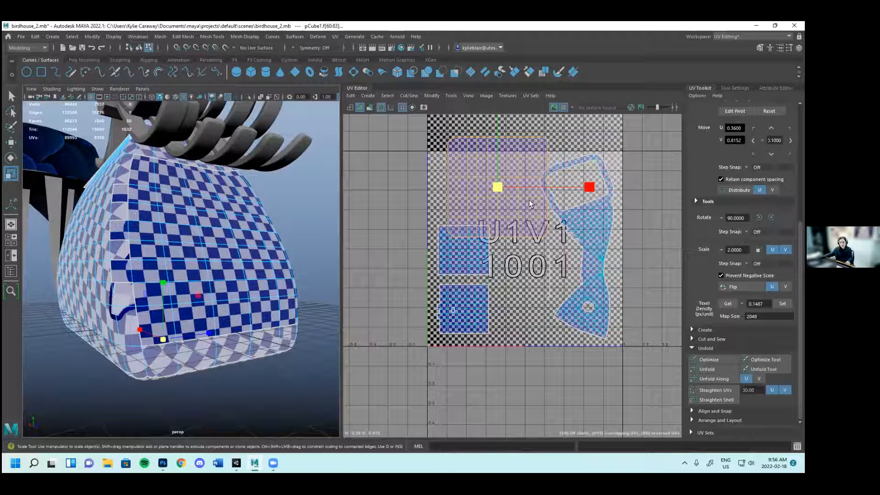
pyautogui.click(597, 231)
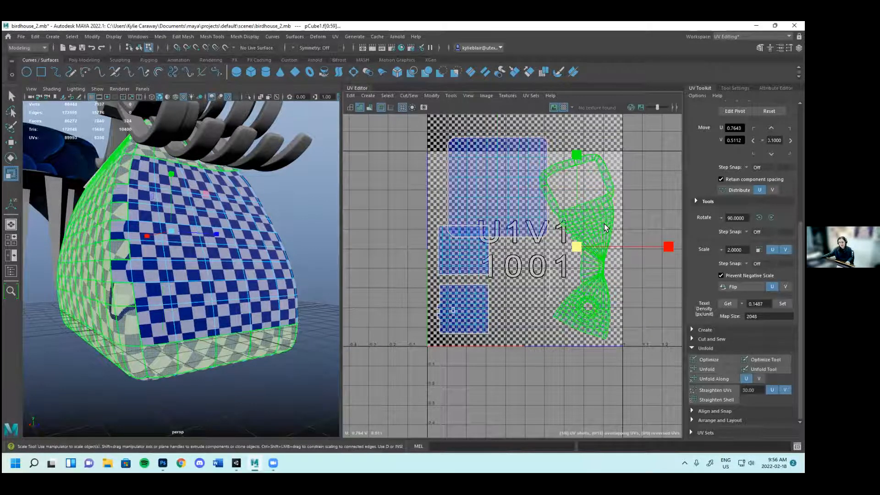
pyautogui.keyDown('alt'); pyautogui.moveTo(271, 308); pyautogui.dragTo(293, 313); pyautogui.keyUp('alt')
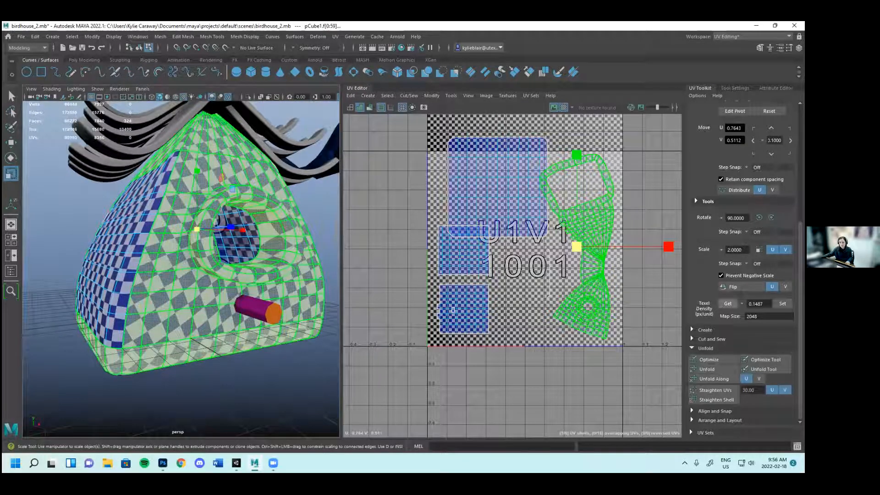
pyautogui.click(728, 303)
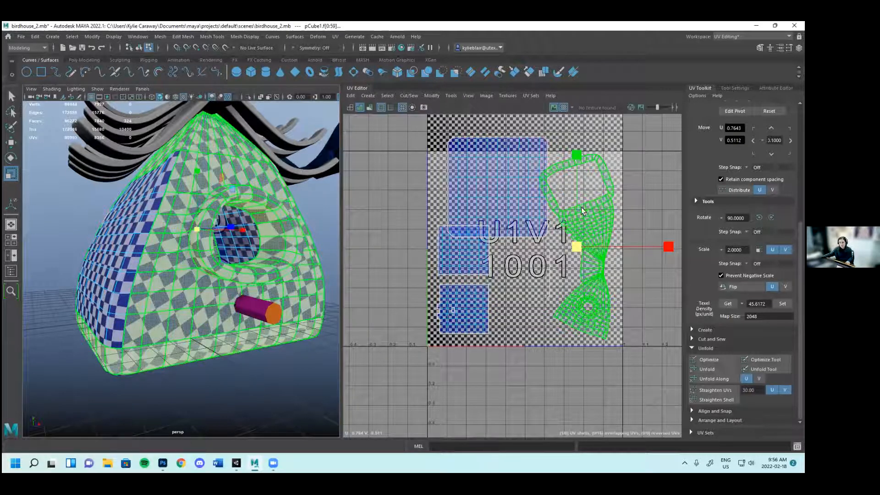
# Apply the strip shell's texel density to the square underside shell, using undo for a before-and-after comparison before reapplying it
pyautogui.click(515, 212)
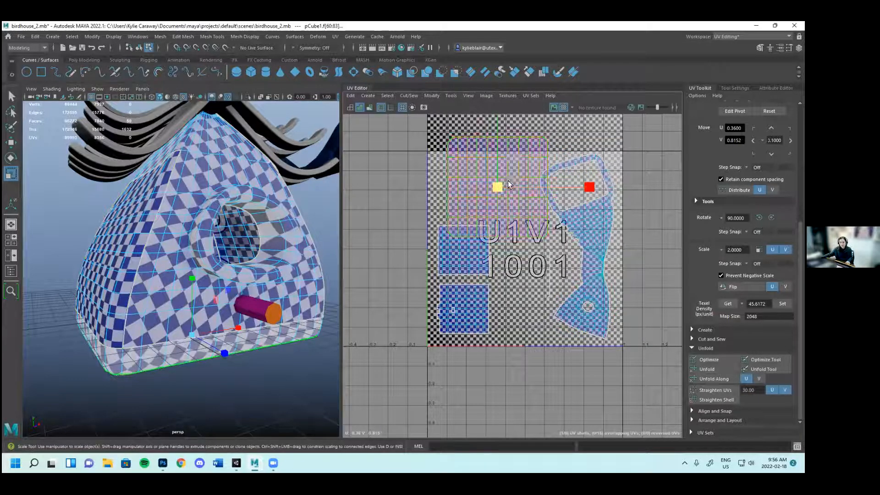
pyautogui.click(782, 304)
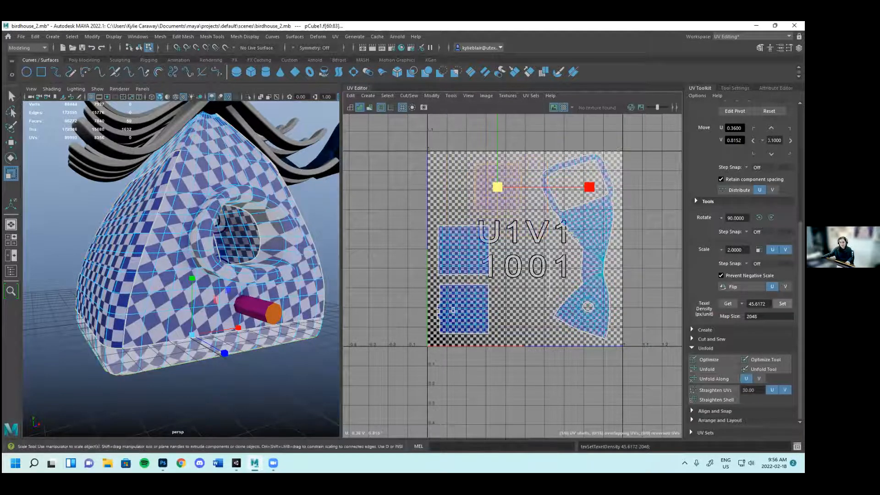
pyautogui.keyDown('alt'); pyautogui.moveTo(271, 390); pyautogui.dragTo(268, 243); pyautogui.keyUp('alt')
pyautogui.hotkey('ctrl', 'z')
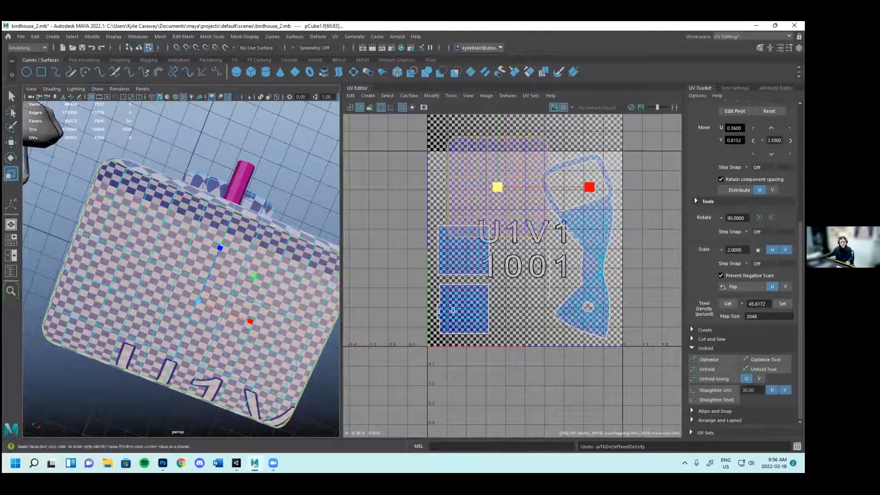
pyautogui.click(782, 303)
# Switch from UV shells to object selection and select the birdhouse body to examine its checker pattern
pyautogui.keyDown('alt'); pyautogui.moveTo(241, 311); pyautogui.dragTo(153, 204); pyautogui.keyUp('alt')
pyautogui.keyDown('alt'); pyautogui.moveTo(271, 243); pyautogui.dragTo(252, 257, button='right'); pyautogui.keyUp('alt')
pyautogui.keyDown('alt'); pyautogui.moveTo(252, 257); pyautogui.dragTo(224, 245); pyautogui.keyUp('alt')
pyautogui.moveTo(224, 245); pyautogui.dragTo(255, 217, button='right')
pyautogui.click(310, 225)
pyautogui.click(250, 255)
pyautogui.scroll(-3, 248, 259)
pyautogui.keyDown('alt'); pyautogui.moveTo(246, 264); pyautogui.dragTo(226, 296); pyautogui.keyUp('alt')
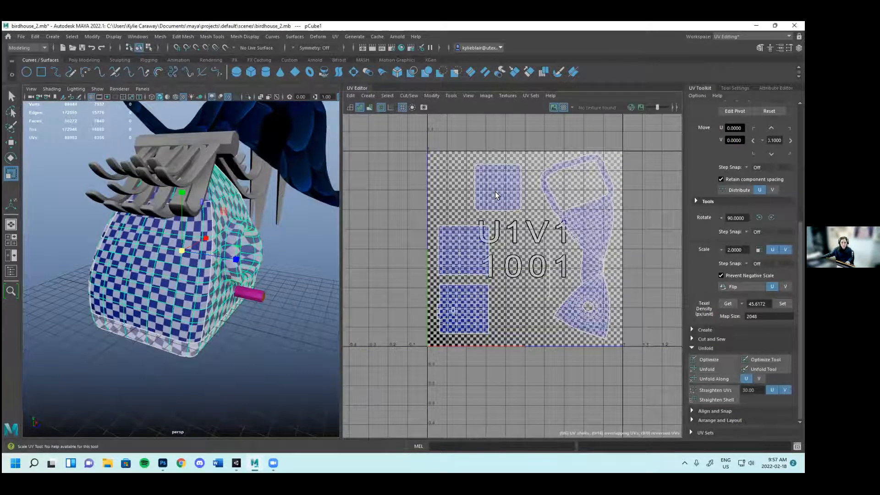
# Find the round table under the blue cloth, select it and isolate it in the viewport
pyautogui.scroll(1, 584, 226)
pyautogui.keyDown('alt'); pyautogui.moveTo(260, 331); pyautogui.dragTo(227, 183); pyautogui.keyUp('alt')
pyautogui.click(255, 283)
pyautogui.scroll(-4, 258, 275)
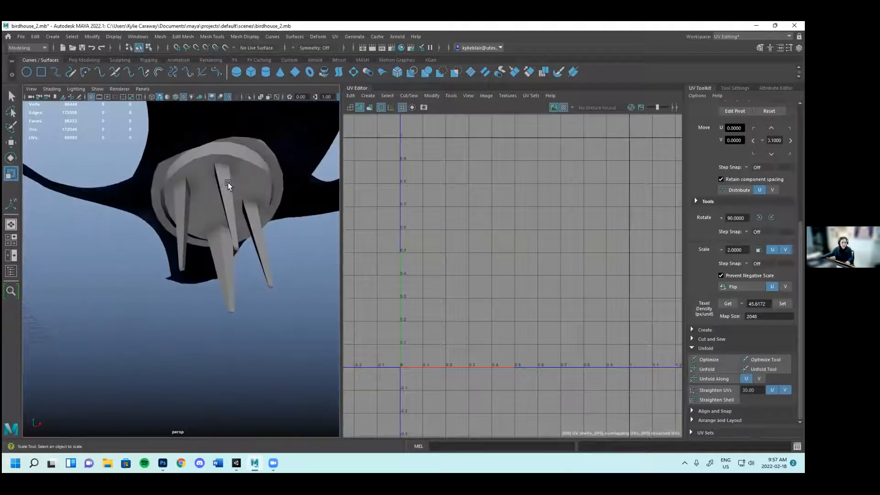
pyautogui.click(227, 183)
pyautogui.moveTo(286, 236)
pyautogui.keyDown('alt'); pyautogui.mouseDown()
pyautogui.moveTo(222, 232)
pyautogui.moveTo(229, 174)
pyautogui.moveTo(169, 177)
pyautogui.moveTo(197, 194)
pyautogui.moveTo(181, 226)
pyautogui.mouseUp(); pyautogui.keyUp('alt')
pyautogui.click(181, 225)
pyautogui.keyDown('alt'); pyautogui.moveTo(186, 223); pyautogui.dragTo(200, 212); pyautogui.keyUp('alt')
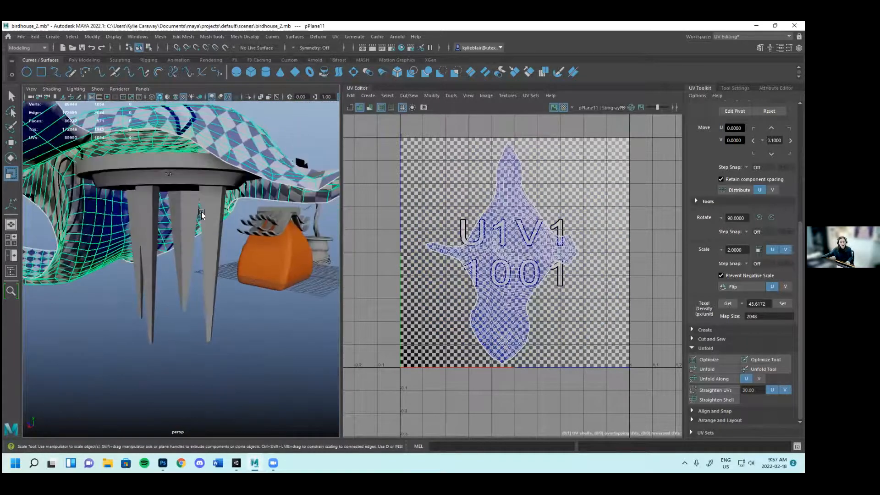
pyautogui.click(168, 174)
pyautogui.keyDown('alt'); pyautogui.moveTo(169, 173); pyautogui.dragTo(182, 179); pyautogui.keyUp('alt')
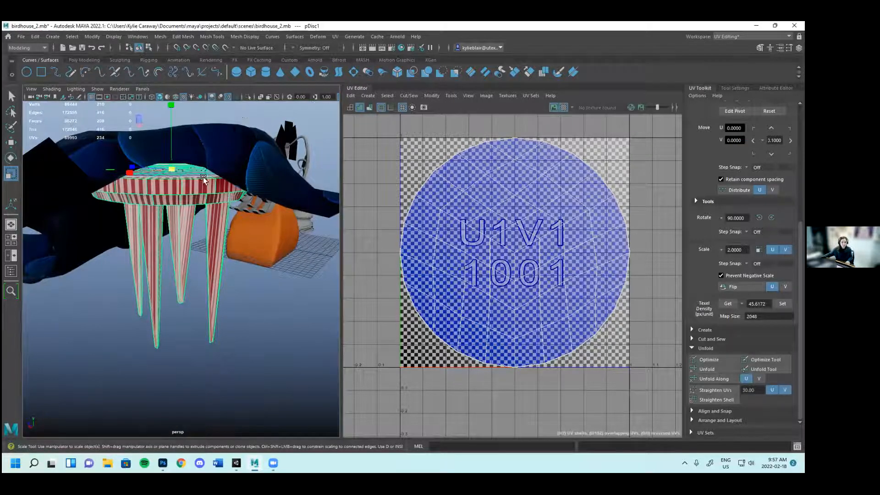
pyautogui.click(247, 96)
# Examine the checker pattern on the isolated table's top, rim, underside and legs for stretching
pyautogui.keyDown('alt'); pyautogui.moveTo(252, 182); pyautogui.dragTo(121, 168); pyautogui.keyUp('alt')
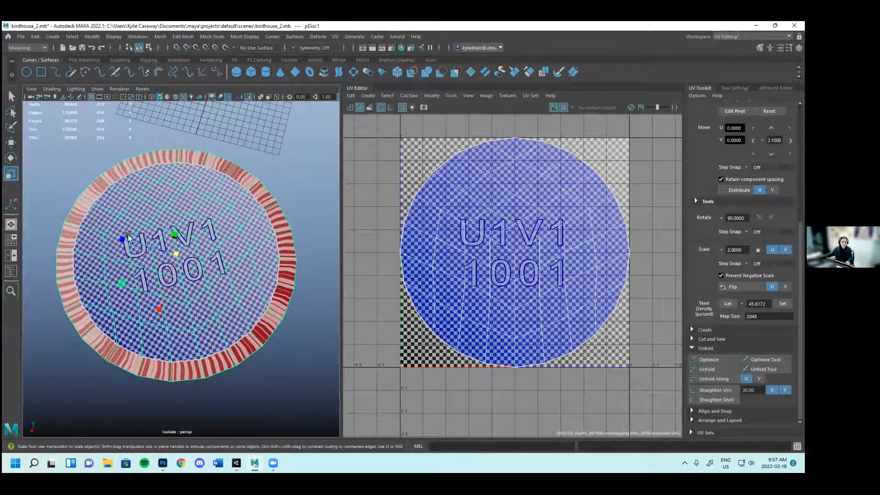
pyautogui.keyDown('alt'); pyautogui.moveTo(200, 249); pyautogui.dragTo(211, 132); pyautogui.keyUp('alt')
pyautogui.keyDown('alt'); pyautogui.moveTo(249, 242); pyautogui.dragTo(167, 210); pyautogui.keyUp('alt')
pyautogui.scroll(4, 195, 187)
pyautogui.scroll(5, 195, 187)
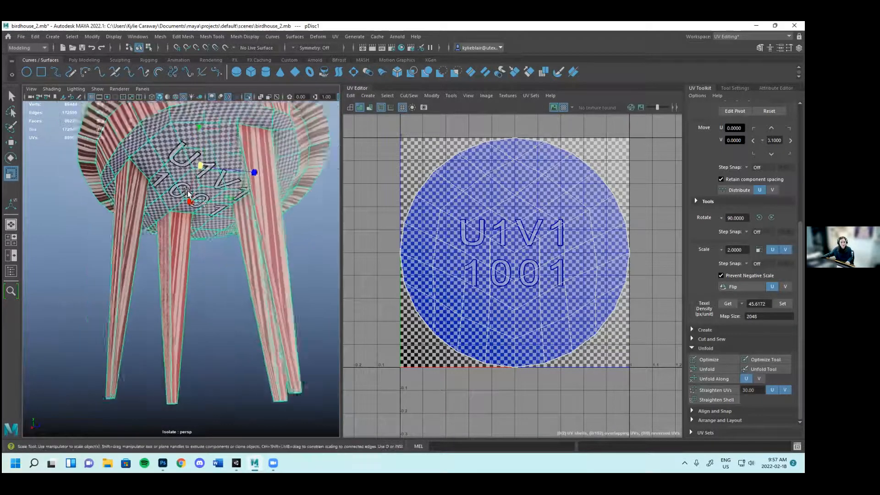
pyautogui.keyDown('alt'); pyautogui.moveTo(87, 181); pyautogui.dragTo(118, 166, button='middle'); pyautogui.keyUp('alt')
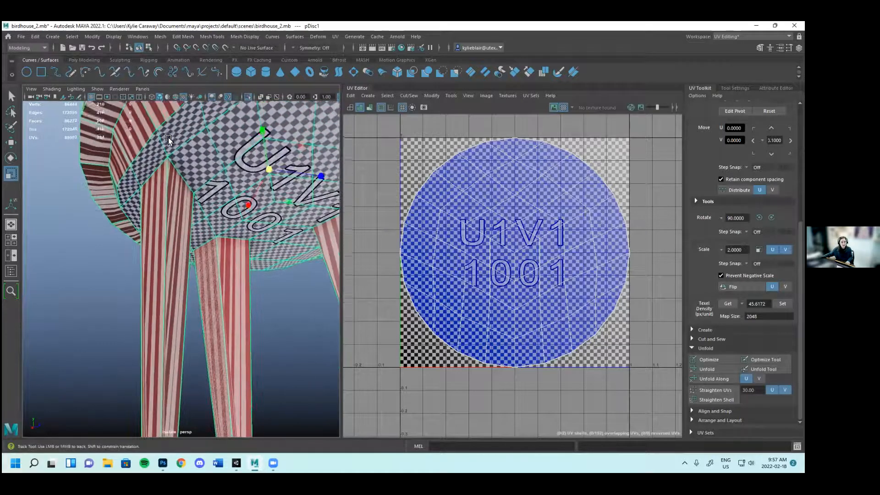
pyautogui.keyDown('alt'); pyautogui.moveTo(138, 125); pyautogui.dragTo(204, 352); pyautogui.keyUp('alt')
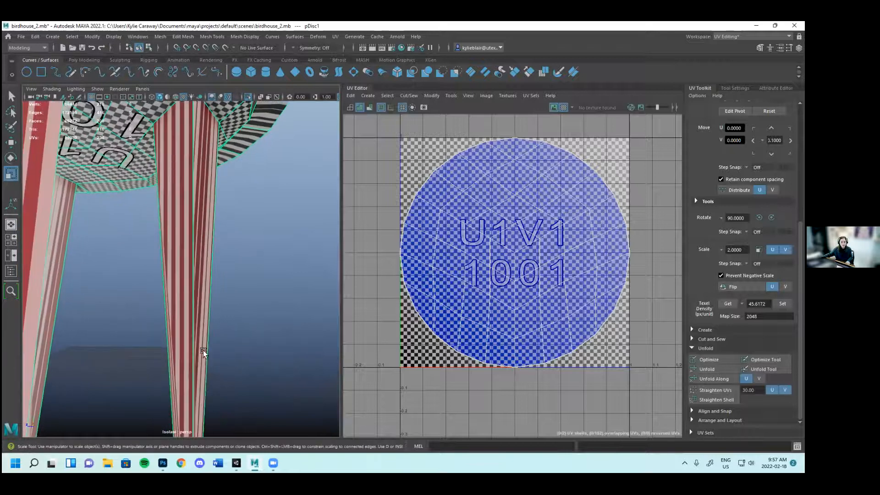
pyautogui.keyDown('alt'); pyautogui.moveTo(178, 235); pyautogui.dragTo(317, 158); pyautogui.keyUp('alt')
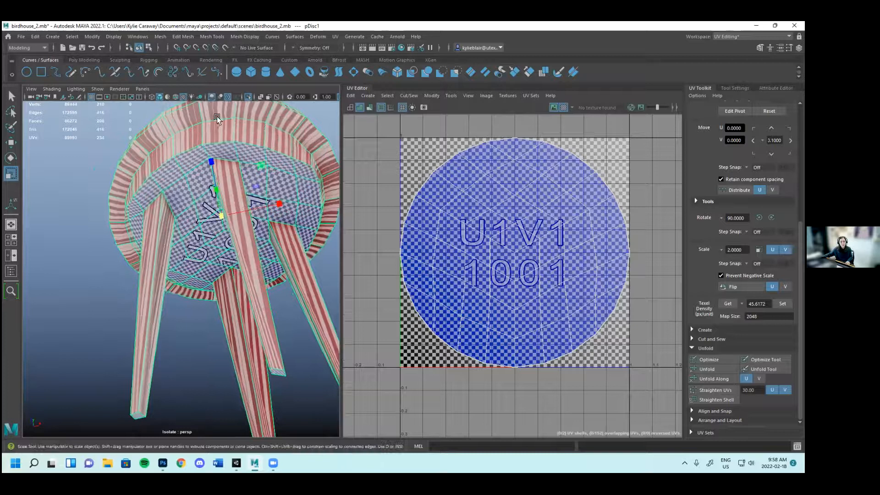
pyautogui.keyDown('alt'); pyautogui.moveTo(193, 239); pyautogui.dragTo(183, 254); pyautogui.keyUp('alt')
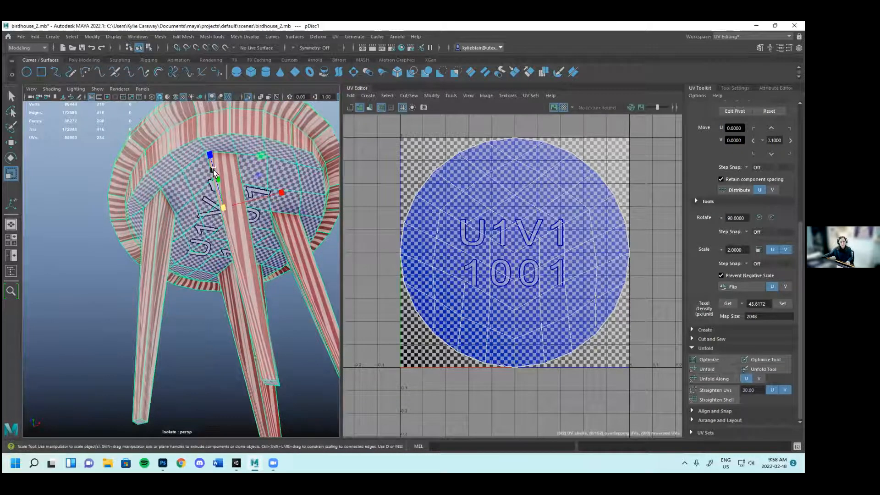
pyautogui.keyDown('alt'); pyautogui.moveTo(213, 170); pyautogui.dragTo(199, 140); pyautogui.keyUp('alt')
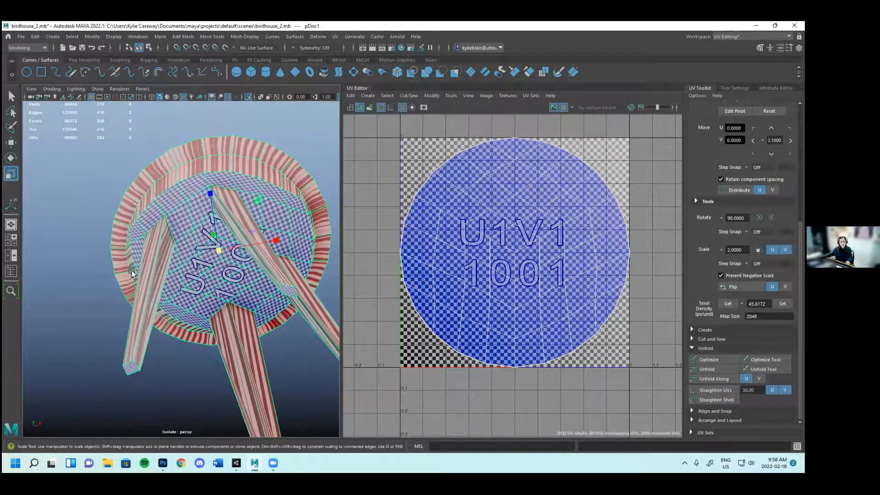
pyautogui.keyDown('alt'); pyautogui.moveTo(231, 250); pyautogui.dragTo(205, 249); pyautogui.keyUp('alt')
pyautogui.scroll(-5, 207, 257)
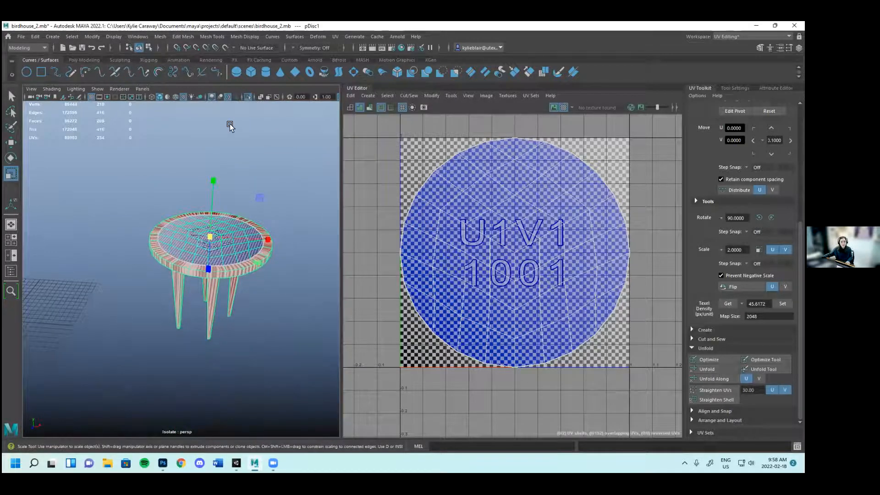
# Turn off isolation and assign the birdhouse's existing orange material to the table
pyautogui.click(247, 97)
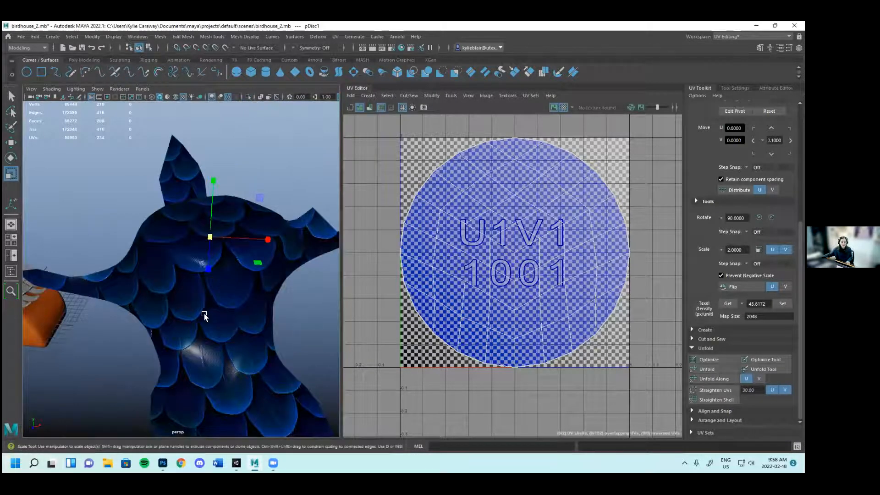
pyautogui.keyDown('alt'); pyautogui.moveTo(203, 315); pyautogui.dragTo(250, 270); pyautogui.keyUp('alt')
pyautogui.click(240, 350)
pyautogui.click(176, 300)
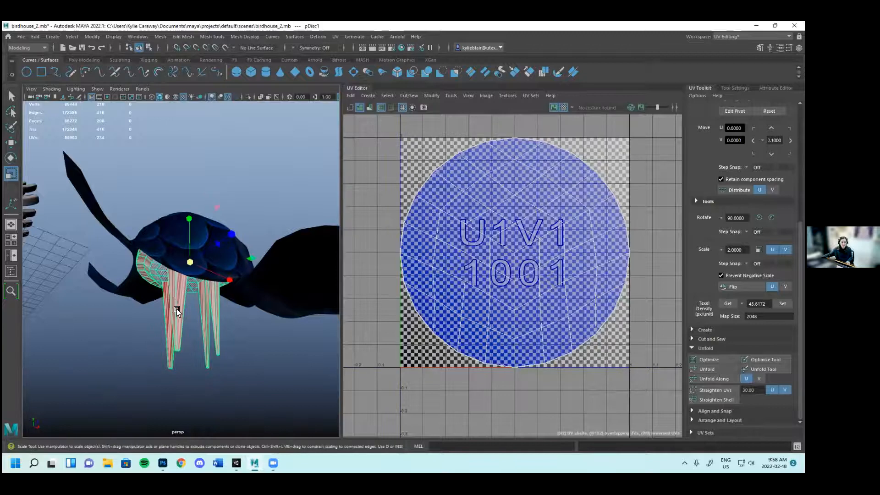
pyautogui.scroll(-5, 211, 318)
pyautogui.moveTo(211, 318)
pyautogui.keyDown('alt'); pyautogui.mouseDown()
pyautogui.moveTo(229, 323)
pyautogui.moveTo(223, 320)
pyautogui.mouseUp(); pyautogui.keyUp('alt')
pyautogui.scroll(5, 224, 316)
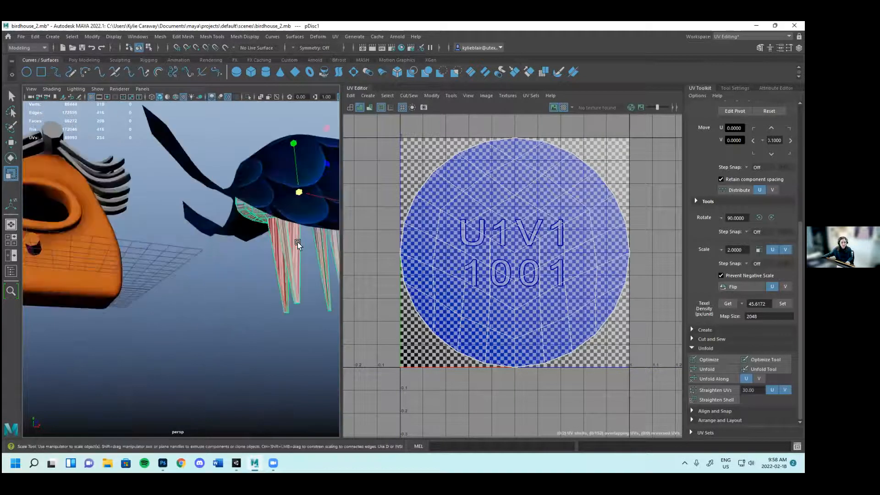
pyautogui.moveTo(290, 238); pyautogui.dragTo(379, 418, button='right')
pyautogui.click(253, 309)
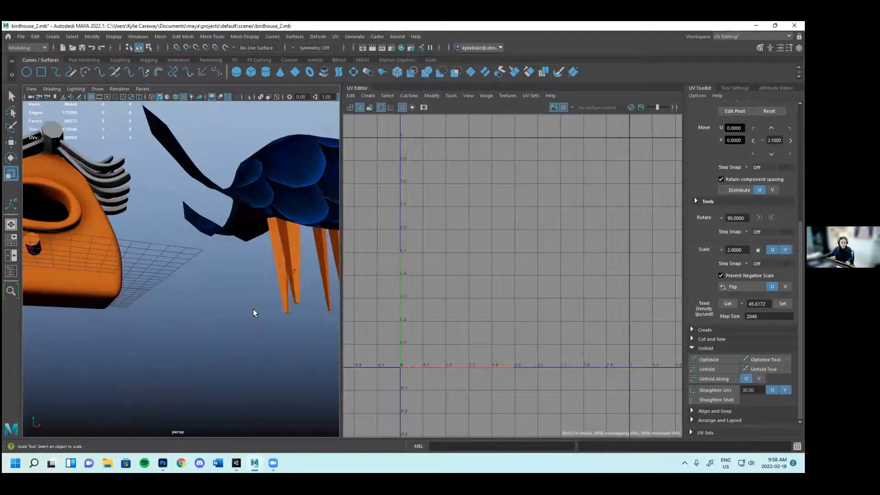
pyautogui.keyDown('alt'); pyautogui.moveTo(304, 287); pyautogui.dragTo(258, 291); pyautogui.keyUp('alt')
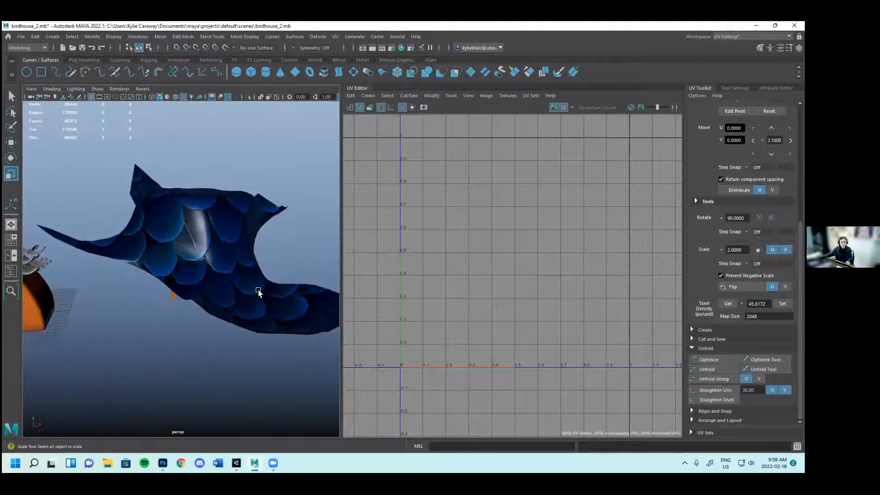
# Switch to the General workspace and save the birdhouse scene in its student version
pyautogui.click(751, 36)
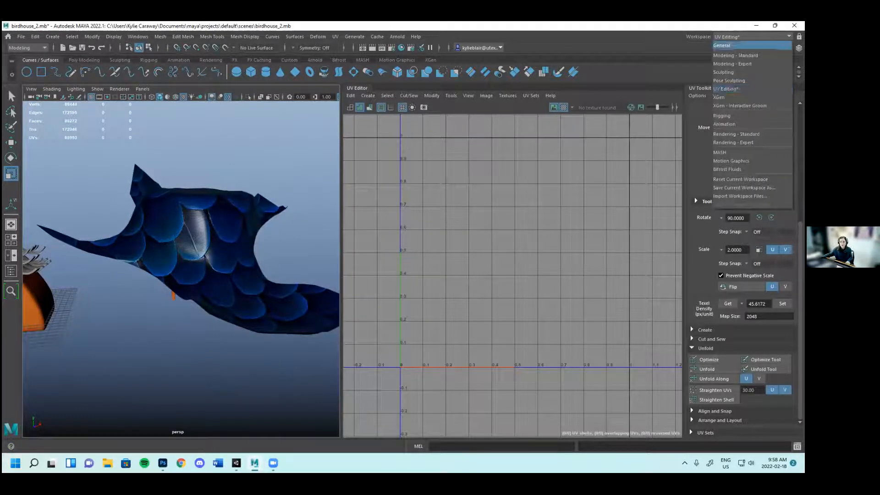
pyautogui.click(733, 46)
pyautogui.press('q')
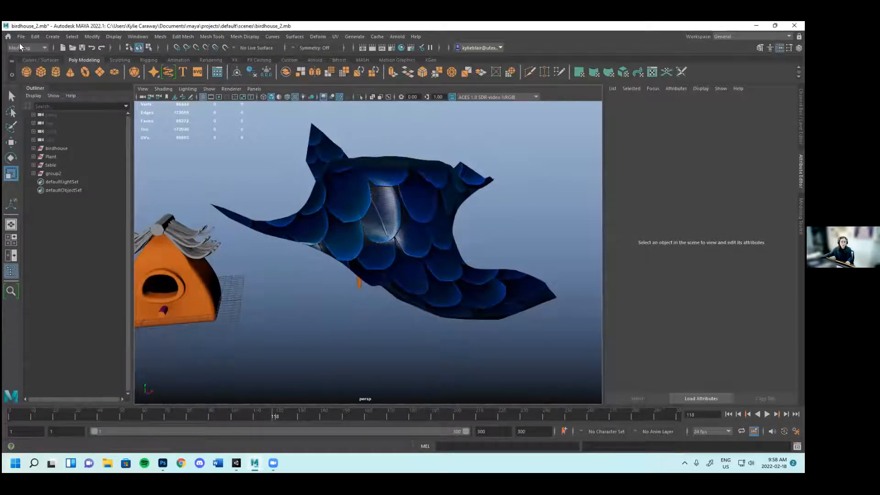
pyautogui.click(20, 37)
pyautogui.click(43, 64)
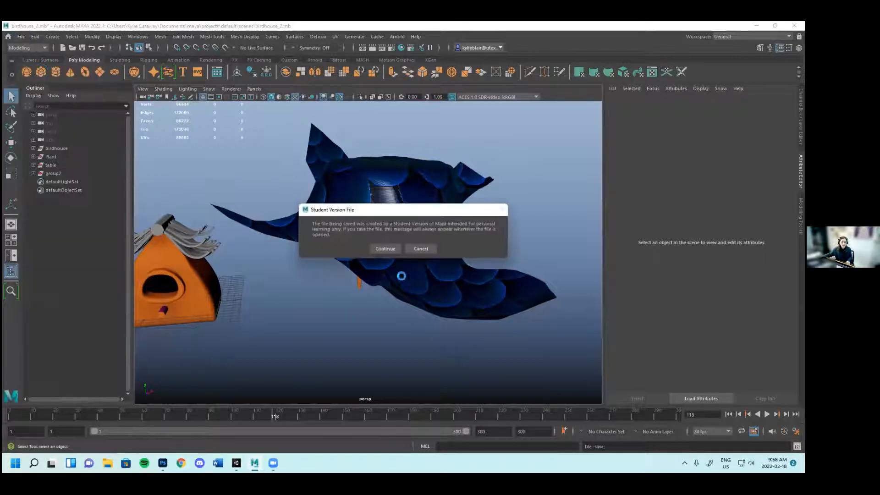
pyautogui.click(393, 250)
pyautogui.press('r')
# Select the table group, open the export of the selection and check the Embed Media setting in the FBX options
pyautogui.moveTo(472, 357); pyautogui.dragTo(318, 144)
pyautogui.click(51, 165)
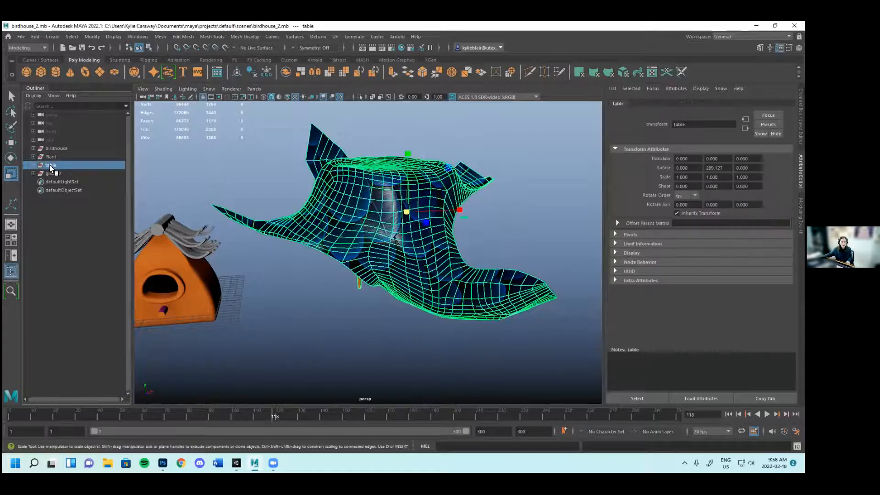
pyautogui.keyDown('alt'); pyautogui.moveTo(329, 271); pyautogui.dragTo(366, 306); pyautogui.keyUp('alt')
pyautogui.click(21, 36)
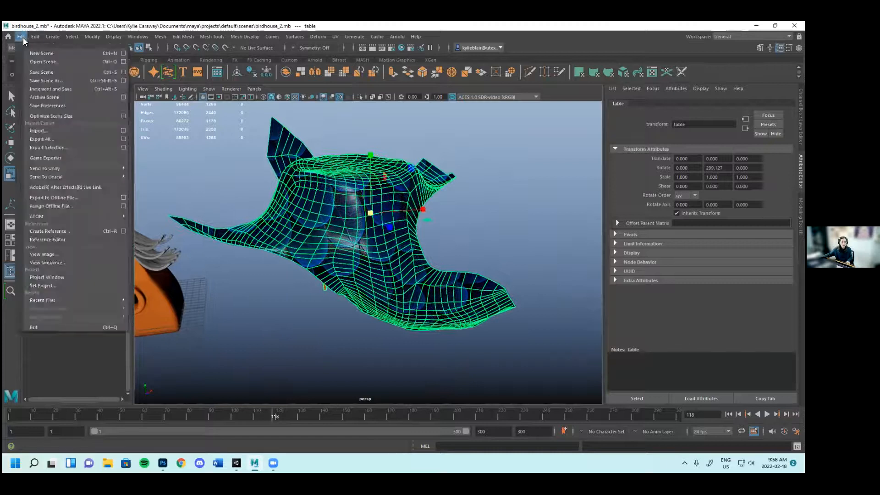
pyautogui.click(63, 149)
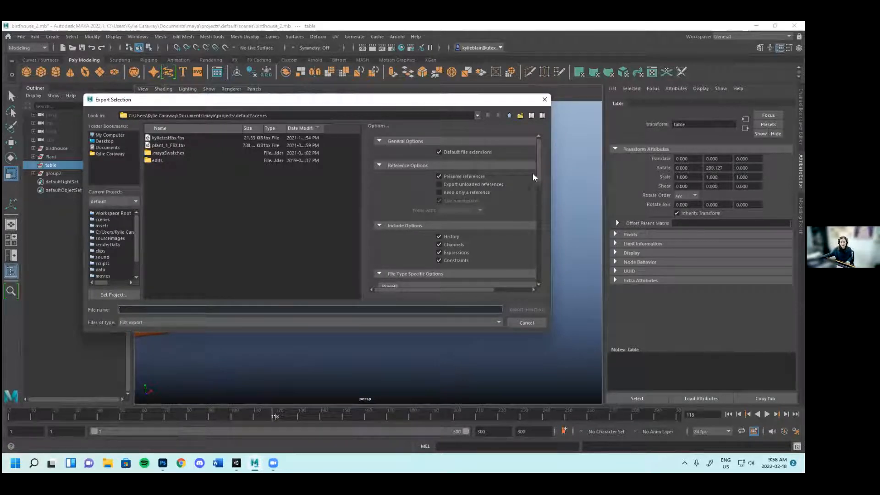
pyautogui.moveTo(538, 171); pyautogui.dragTo(541, 220)
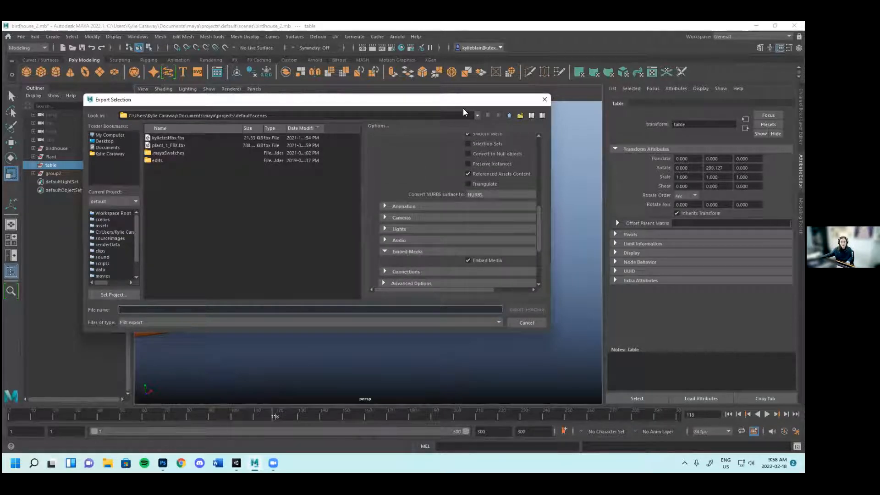
pyautogui.moveTo(536, 213); pyautogui.dragTo(535, 225)
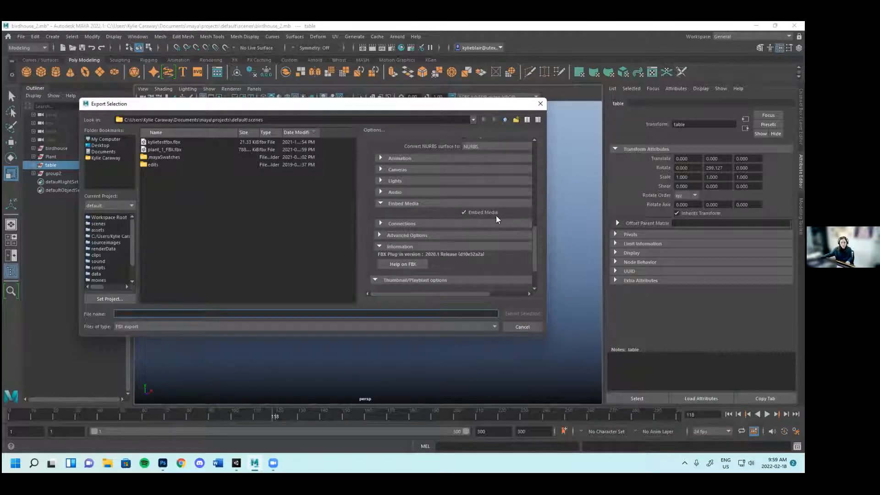
pyautogui.moveTo(536, 236); pyautogui.dragTo(535, 236)
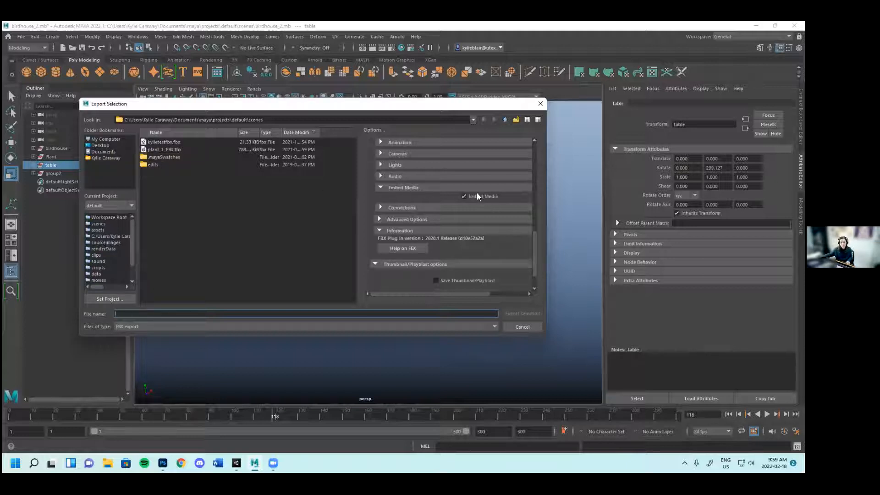
# Export the selected table as the FBX file Table_KC into the desktop folder DIGF3006/Maya
pyautogui.click(105, 146)
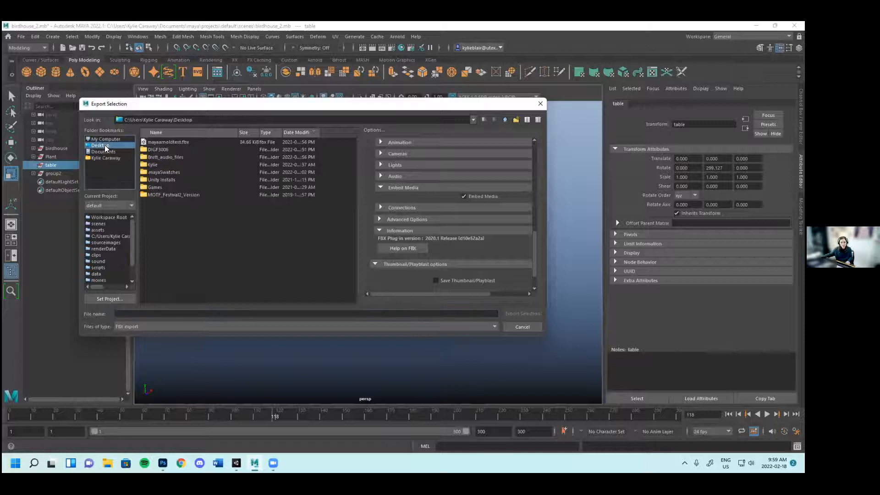
pyautogui.doubleClick(158, 149)
pyautogui.doubleClick(163, 143)
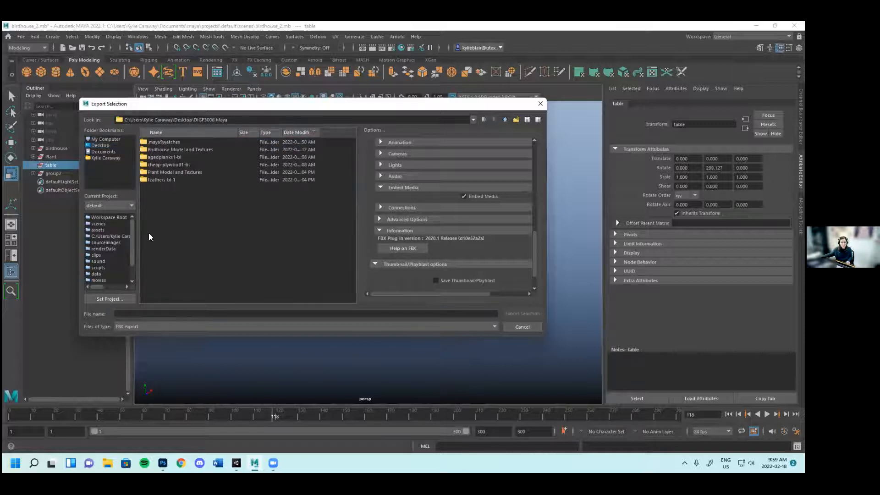
pyautogui.click(138, 313)
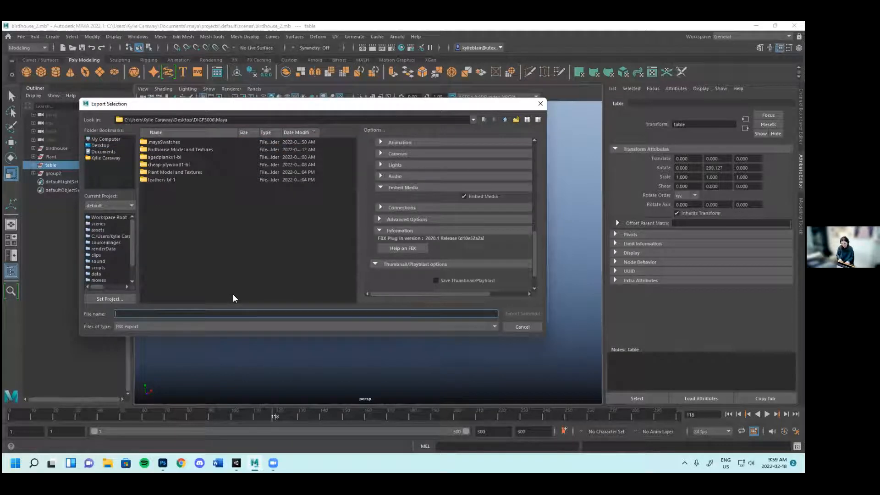
pyautogui.write('t')
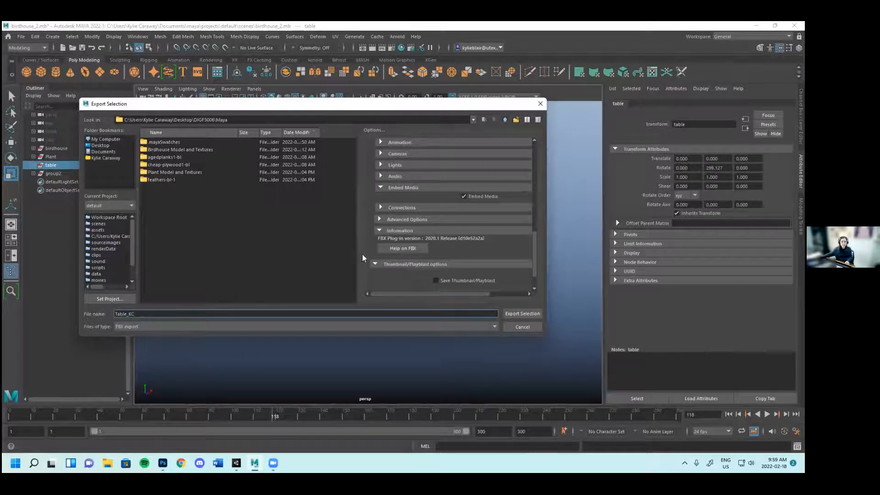
pyautogui.click(526, 314)
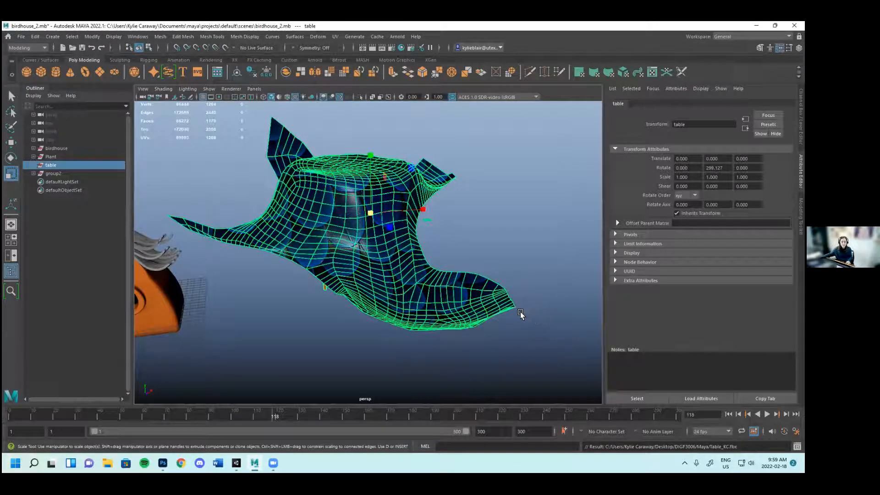
# Switch to Unity and import Table_KC.fbx from the desktop folder DIGF3006/Maya into the OCADU assets folder
pyautogui.moveTo(236, 463)
pyautogui.click(233, 415)
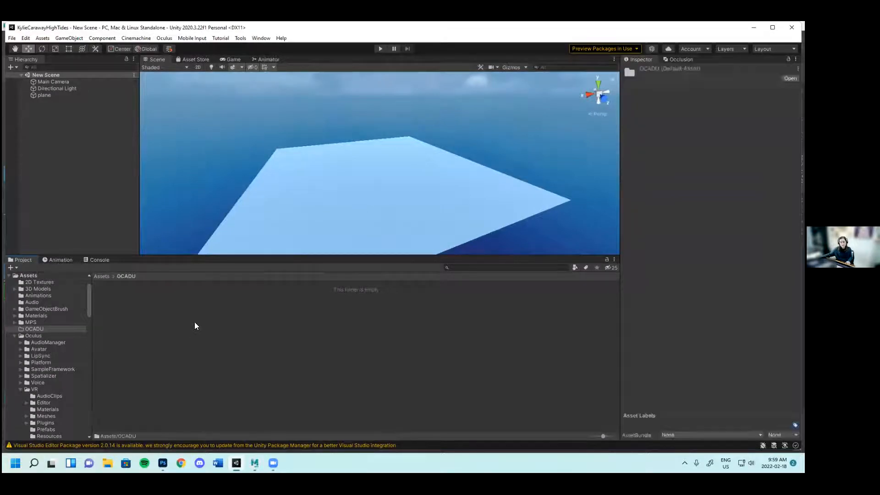
pyautogui.rightClick(195, 323)
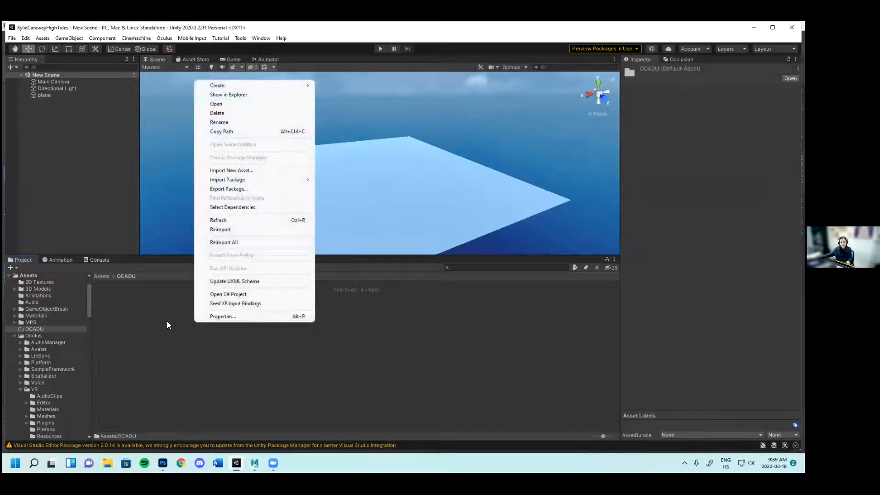
pyautogui.click(232, 171)
pyautogui.scroll(5, 42, 123)
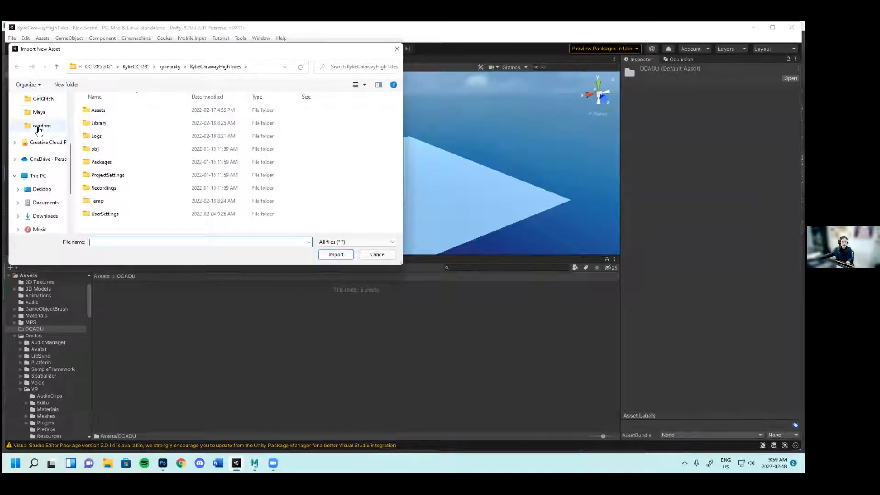
pyautogui.click(42, 116)
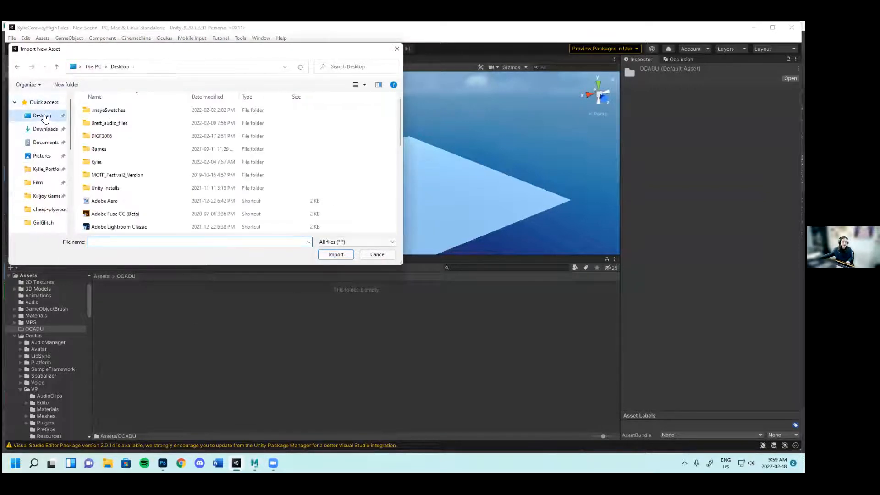
pyautogui.doubleClick(99, 137)
pyautogui.doubleClick(112, 109)
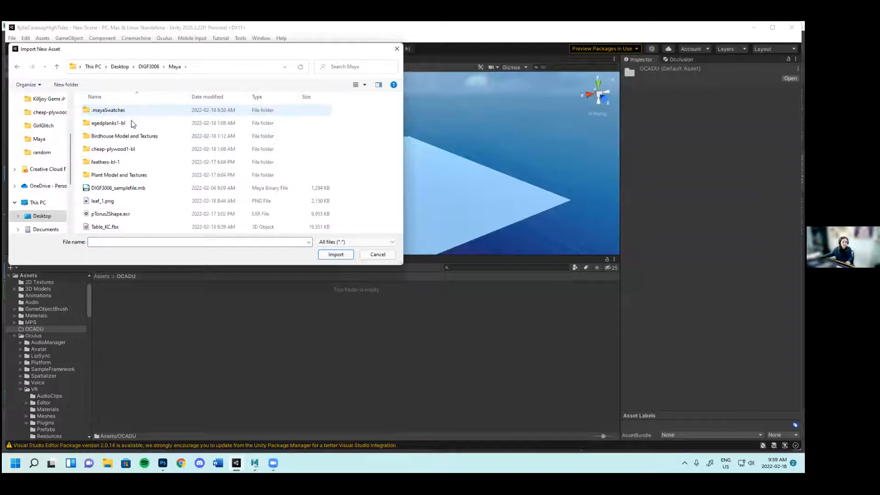
pyautogui.click(117, 227)
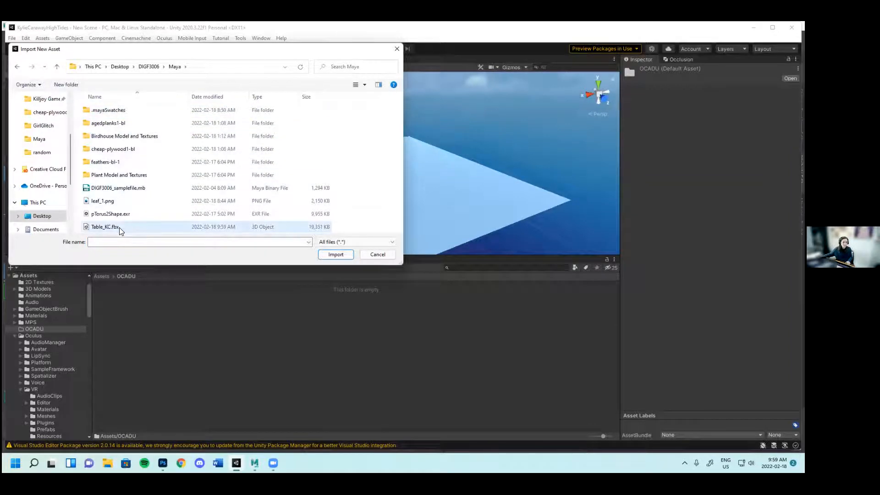
pyautogui.click(335, 254)
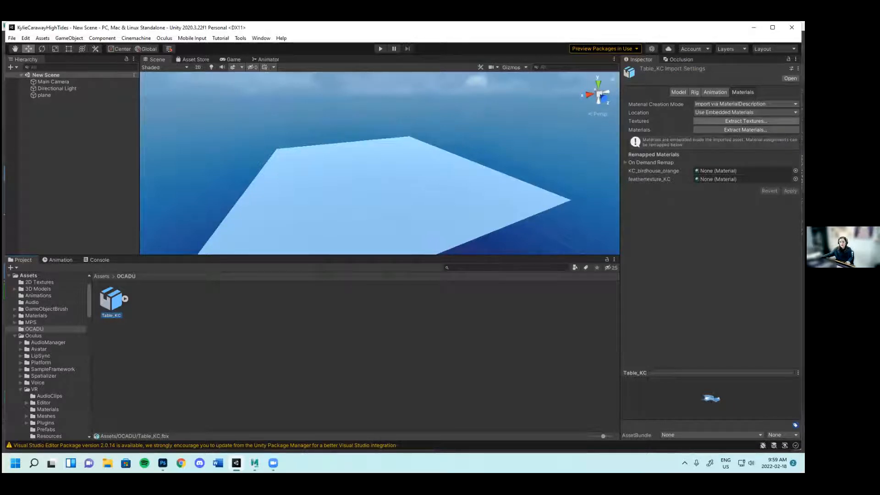
# Extract the Table_KC model's textures and materials into the OCADU folder, fixing the feathers normal map's import setting
pyautogui.click(746, 121)
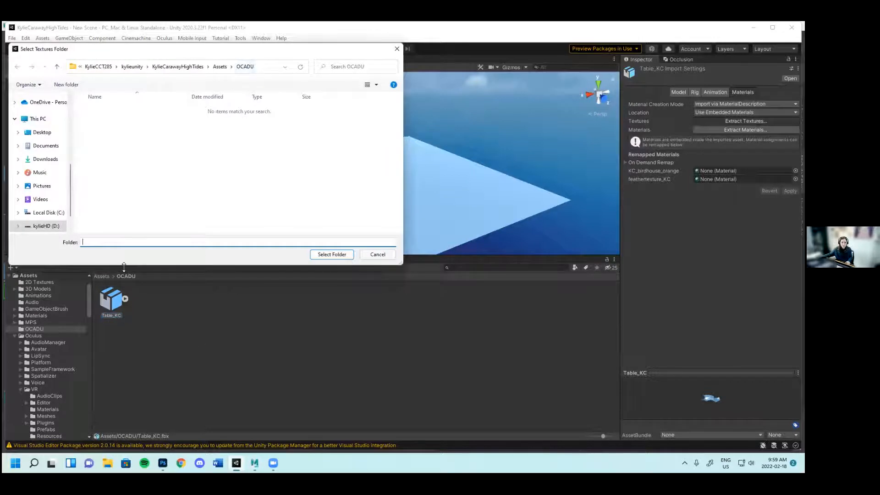
pyautogui.click(332, 254)
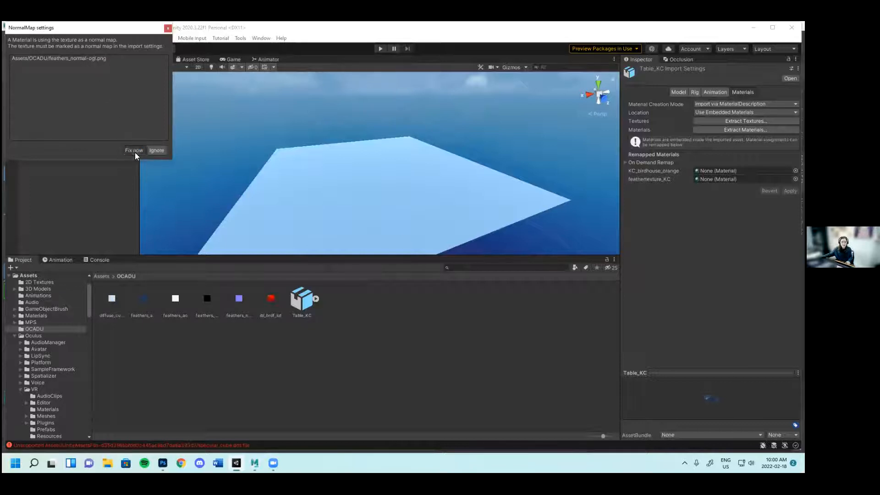
pyautogui.click(134, 151)
pyautogui.click(746, 130)
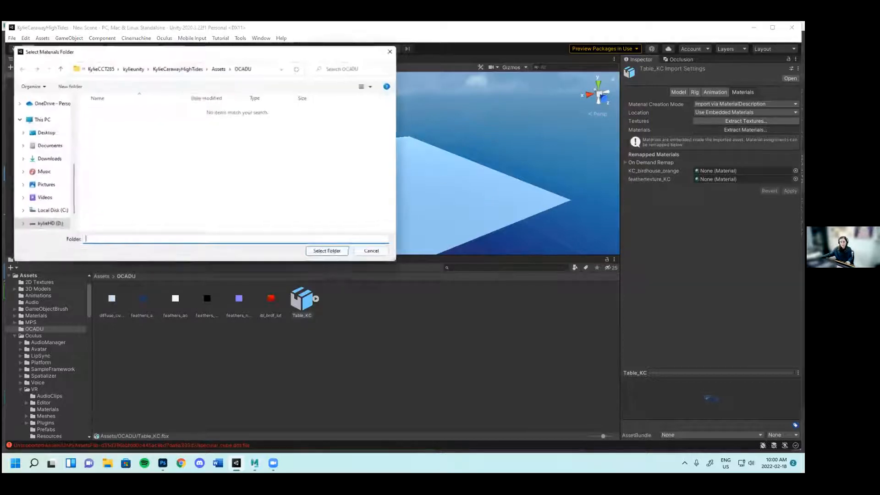
pyautogui.click(335, 255)
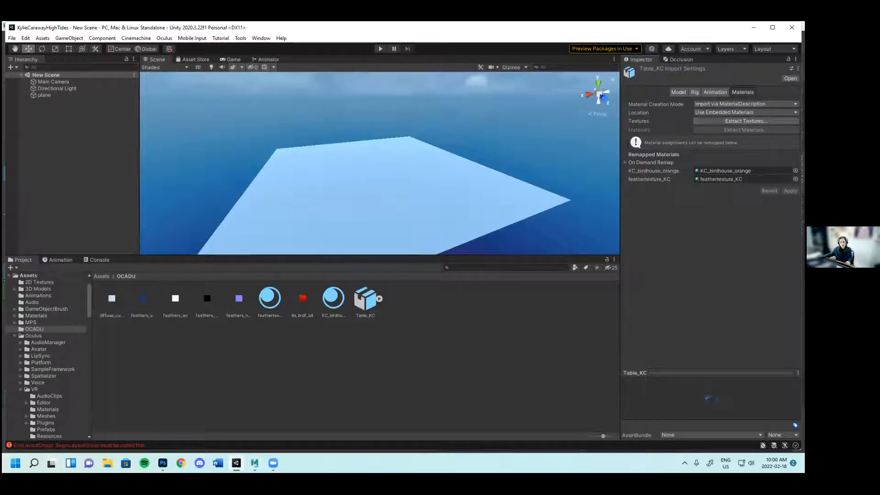
# Place the Table_KC model in the scene and raise it above the plane
pyautogui.click(372, 301)
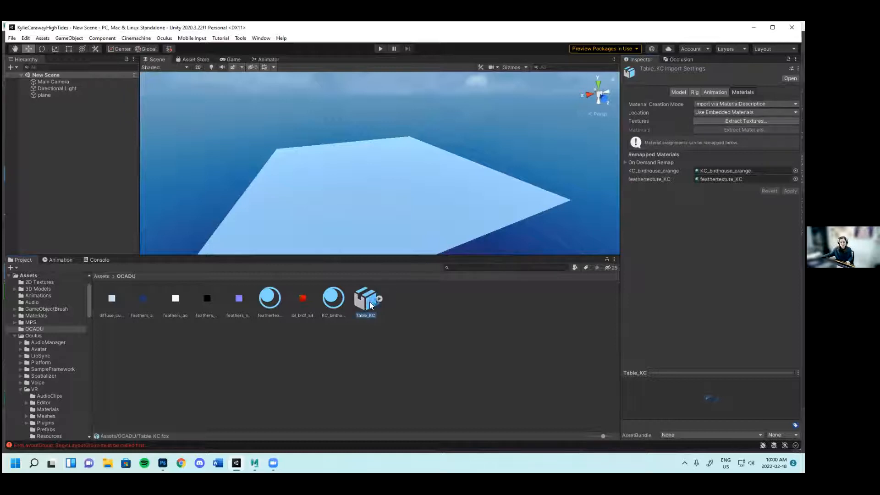
pyautogui.moveTo(370, 185); pyautogui.dragTo(437, 176)
pyautogui.press('r')
pyautogui.press('w')
pyautogui.moveTo(378, 147); pyautogui.dragTo(372, 93)
pyautogui.keyDown('alt'); pyautogui.moveTo(374, 126); pyautogui.dragTo(428, 139); pyautogui.keyUp('alt')
pyautogui.keyDown('alt'); pyautogui.moveTo(485, 138); pyautogui.dragTo(413, 187); pyautogui.keyUp('alt')
# Switch to Maya, duplicate the feather cloth and scale the copy uniformly to about 32.682
pyautogui.click(255, 463)
pyautogui.click(524, 300)
pyautogui.click(375, 249)
pyautogui.hotkey('ctrl', 'd')
pyautogui.press('w')
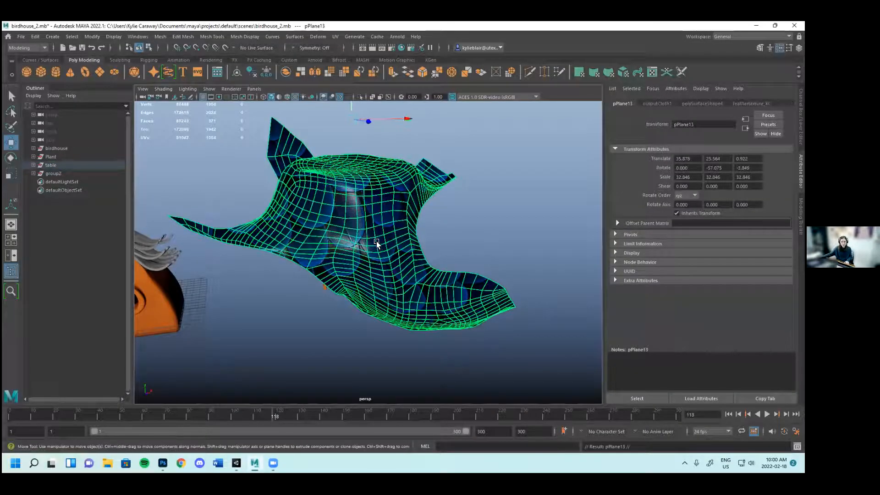
pyautogui.press('r')
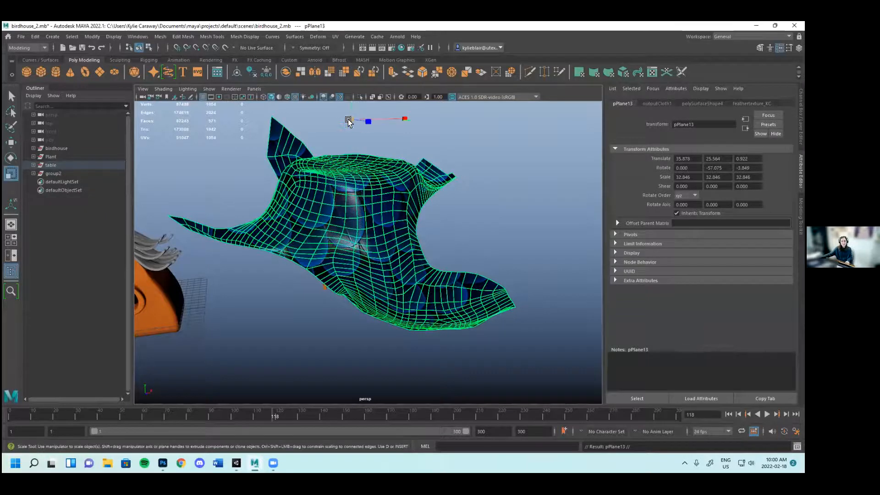
pyautogui.moveTo(352, 120); pyautogui.dragTo(351, 121)
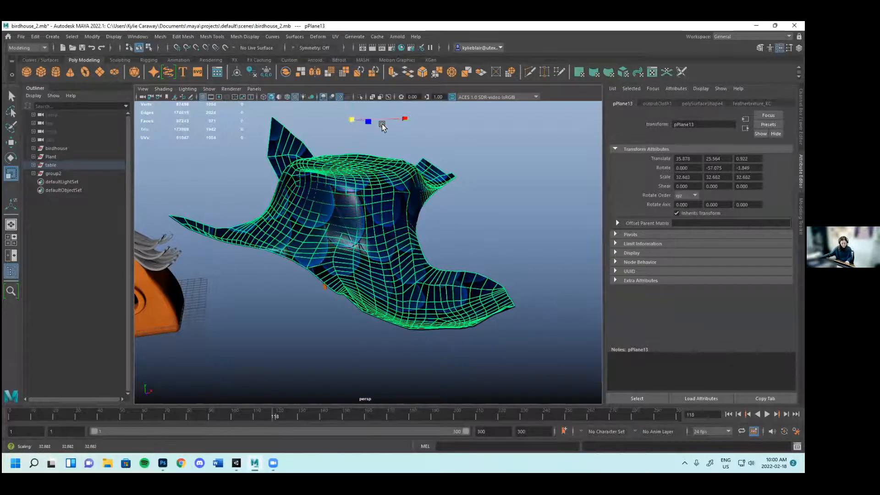
# Lower the duplicated cloth to about 25.225 in Y so it lines the original's underside
pyautogui.press('w')
pyautogui.moveTo(356, 109); pyautogui.dragTo(356, 112, button='middle')
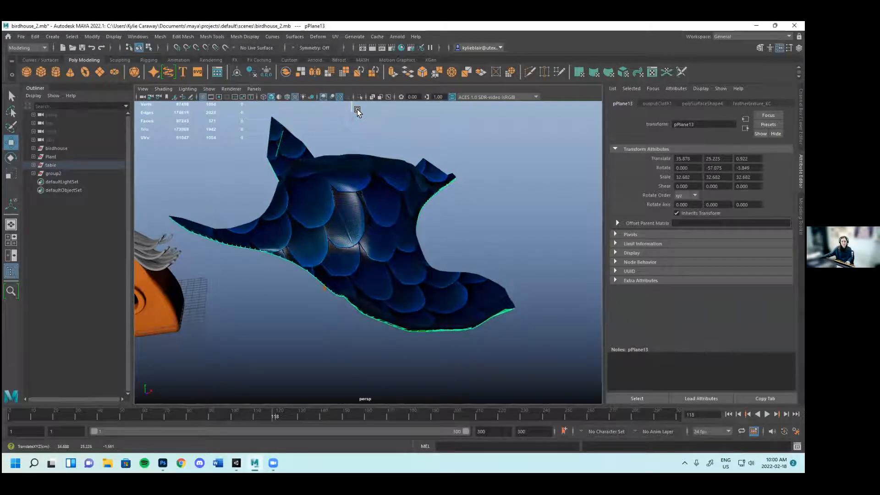
pyautogui.keyDown('alt'); pyautogui.moveTo(454, 196); pyautogui.dragTo(445, 163); pyautogui.keyUp('alt')
pyautogui.keyDown('alt'); pyautogui.moveTo(381, 146); pyautogui.dragTo(474, 233); pyautogui.keyUp('alt')
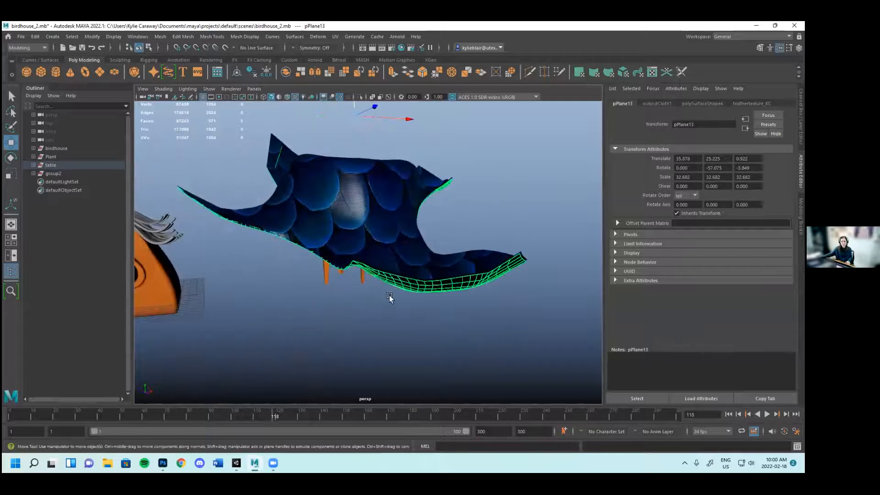
# Switch to Unity and open the KC_birdhouse_orange material's properties while viewing the table legs under the cloth
pyautogui.click(236, 462)
pyautogui.keyDown('alt'); pyautogui.moveTo(417, 224); pyautogui.dragTo(376, 220); pyautogui.keyUp('alt')
pyautogui.click(337, 300)
pyautogui.keyDown('alt'); pyautogui.moveTo(366, 188); pyautogui.dragTo(361, 189); pyautogui.keyUp('alt')
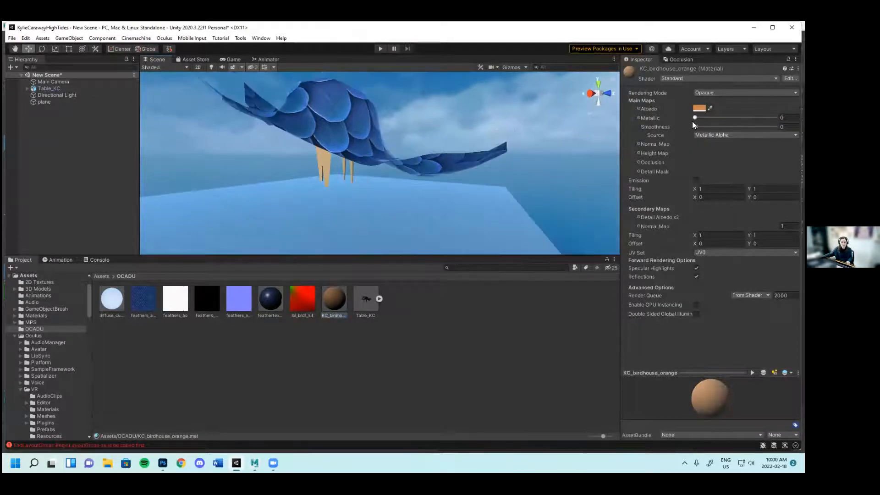
# Set the Metallic and Smoothness values of the KC_birdhouse_orange material to 0
pyautogui.click(695, 118)
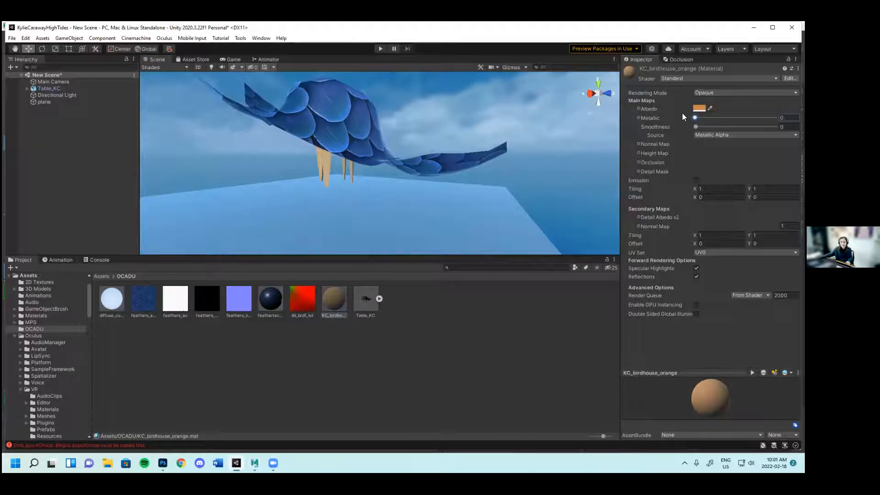
pyautogui.click(695, 127)
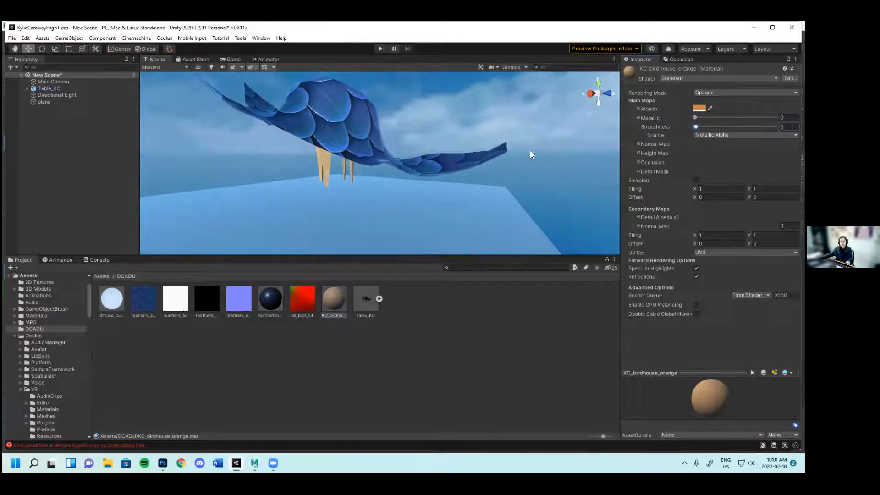
# Switch to Maya, clear the selection and examine the feathered table beside the birdhouse from several angles
pyautogui.click(255, 463)
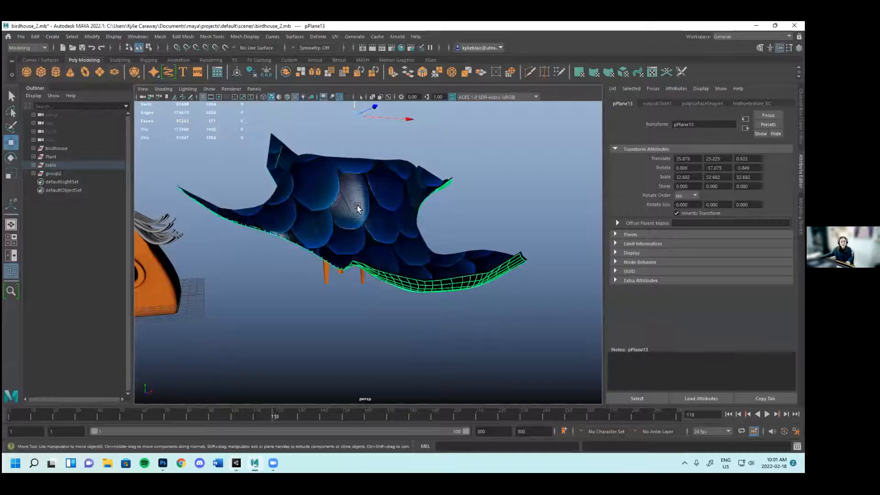
pyautogui.keyDown('alt'); pyautogui.moveTo(357, 206); pyautogui.dragTo(448, 334); pyautogui.keyUp('alt')
pyautogui.keyDown('alt'); pyautogui.moveTo(354, 322); pyautogui.dragTo(448, 284, button='middle'); pyautogui.keyUp('alt')
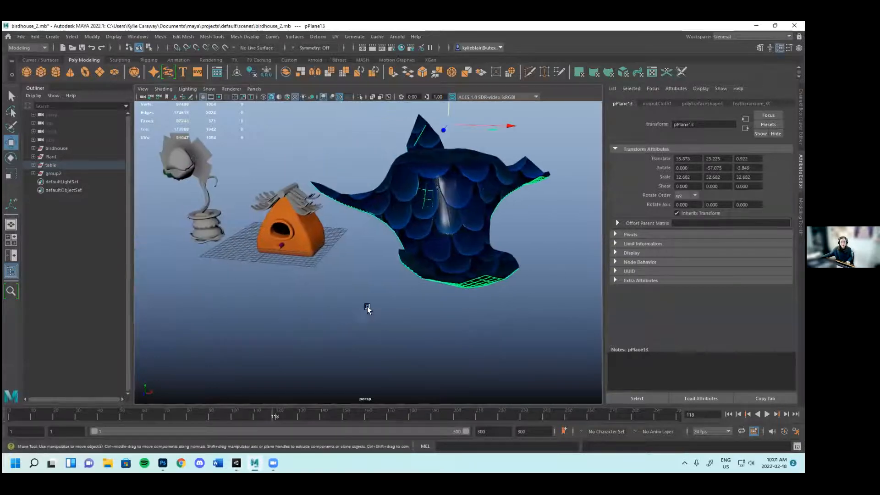
pyautogui.keyDown('alt'); pyautogui.moveTo(368, 309); pyautogui.dragTo(375, 311); pyautogui.keyUp('alt')
pyautogui.click(185, 88)
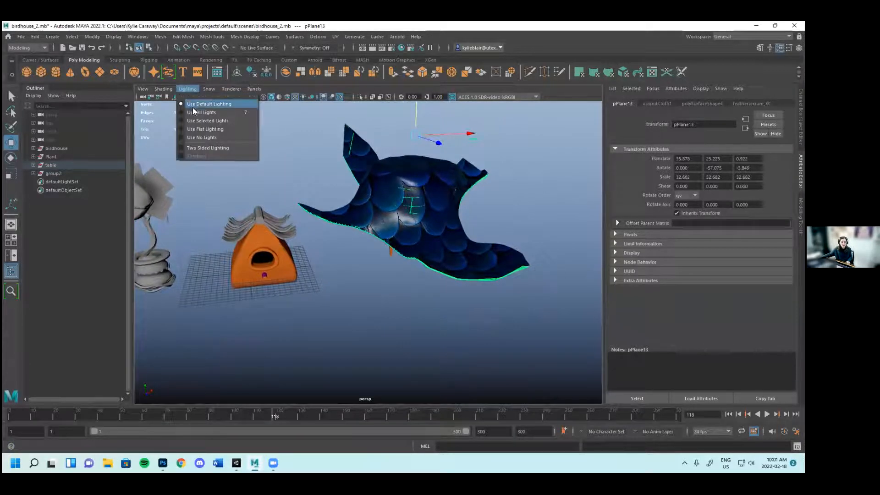
pyautogui.click(423, 290)
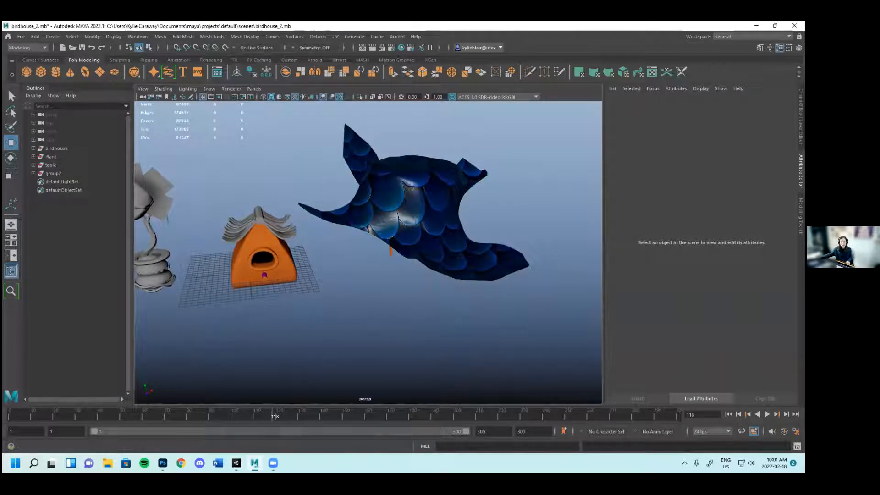
pyautogui.keyDown('alt'); pyautogui.moveTo(395, 293); pyautogui.dragTo(497, 216); pyautogui.keyUp('alt')
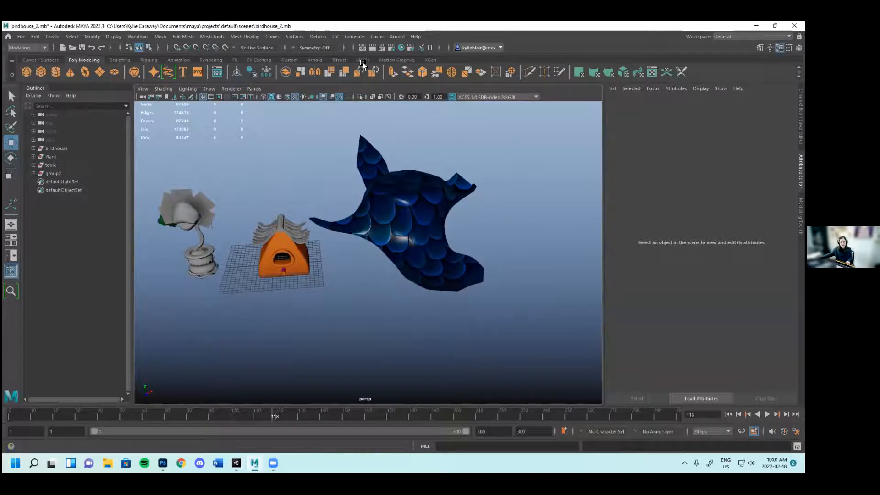
# Render the current view of the birdhouse and feathered table with the Maya Software renderer and close the render
pyautogui.keyDown('alt'); pyautogui.moveTo(370, 240); pyautogui.dragTo(371, 203); pyautogui.keyUp('alt')
pyautogui.keyDown('alt'); pyautogui.moveTo(371, 203); pyautogui.dragTo(406, 217, button='right'); pyautogui.keyUp('alt')
pyautogui.keyDown('alt'); pyautogui.moveTo(441, 209); pyautogui.dragTo(404, 235, button='middle'); pyautogui.keyUp('alt')
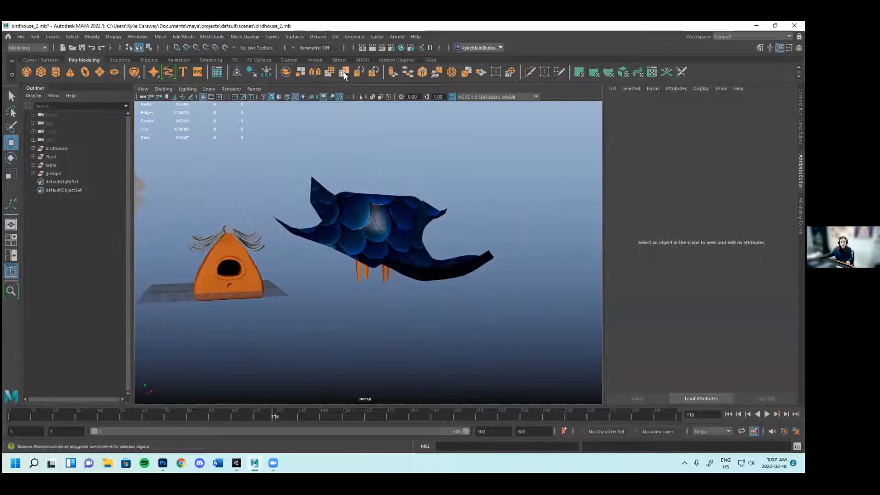
pyautogui.click(364, 51)
pyautogui.click(211, 120)
pyautogui.click(219, 130)
pyautogui.click(51, 120)
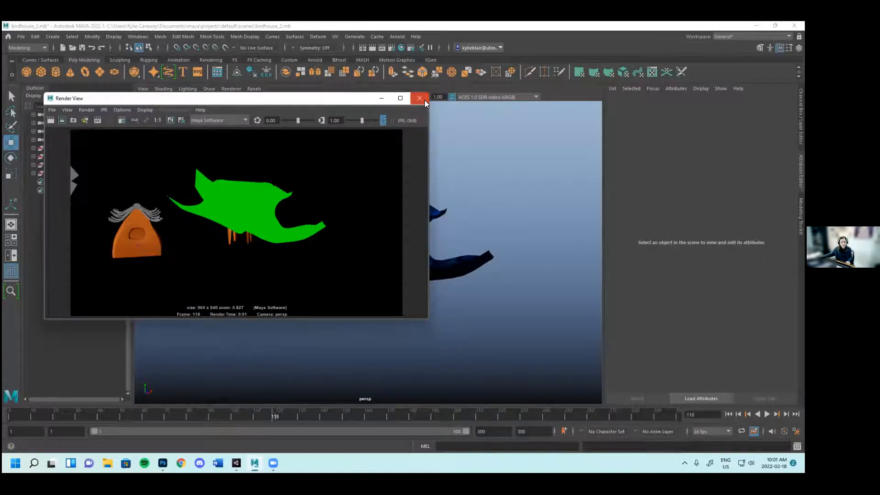
pyautogui.click(424, 102)
# Render a closer front view of the orange birdhouse to check its colour, and close the render window
pyautogui.keyDown('alt'); pyautogui.moveTo(472, 197); pyautogui.dragTo(338, 314); pyautogui.keyUp('alt')
pyautogui.keyDown('alt'); pyautogui.moveTo(407, 256); pyautogui.dragTo(298, 278); pyautogui.keyUp('alt')
pyautogui.keyDown('alt'); pyautogui.moveTo(298, 278); pyautogui.dragTo(406, 276, button='middle'); pyautogui.keyUp('alt')
pyautogui.keyDown('alt'); pyautogui.moveTo(406, 276); pyautogui.dragTo(426, 301, button='right'); pyautogui.keyUp('alt')
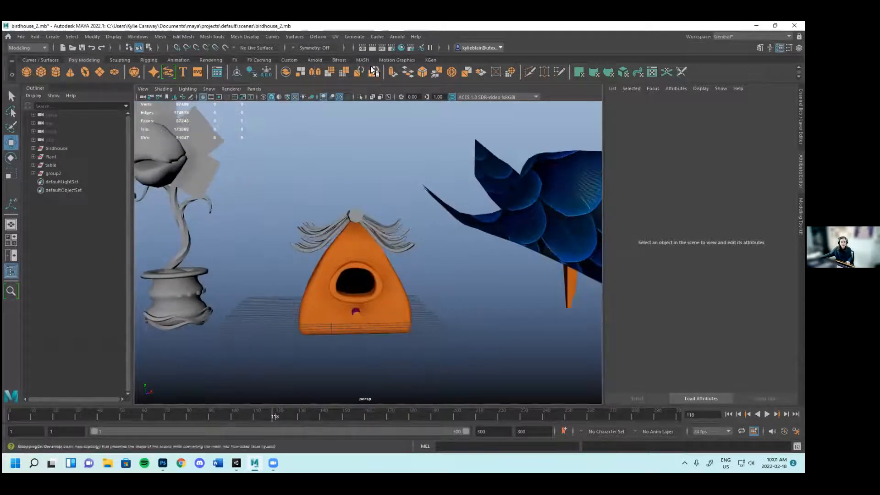
pyautogui.click(362, 48)
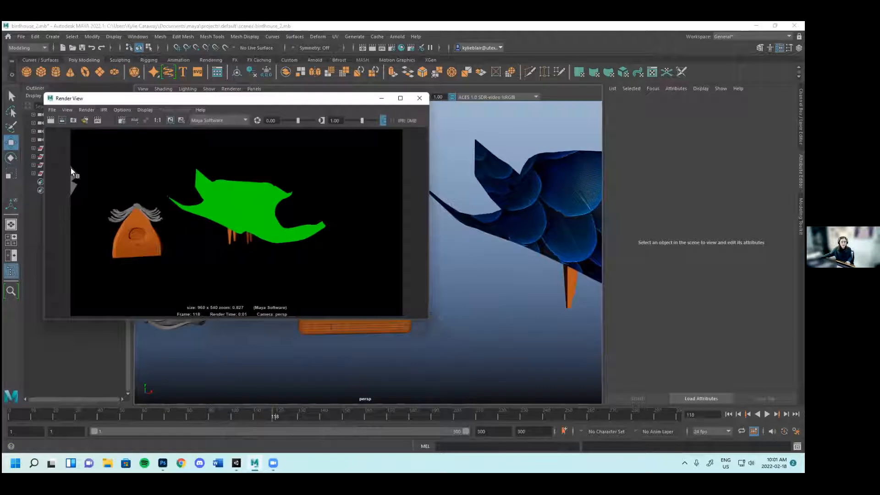
pyautogui.click(53, 121)
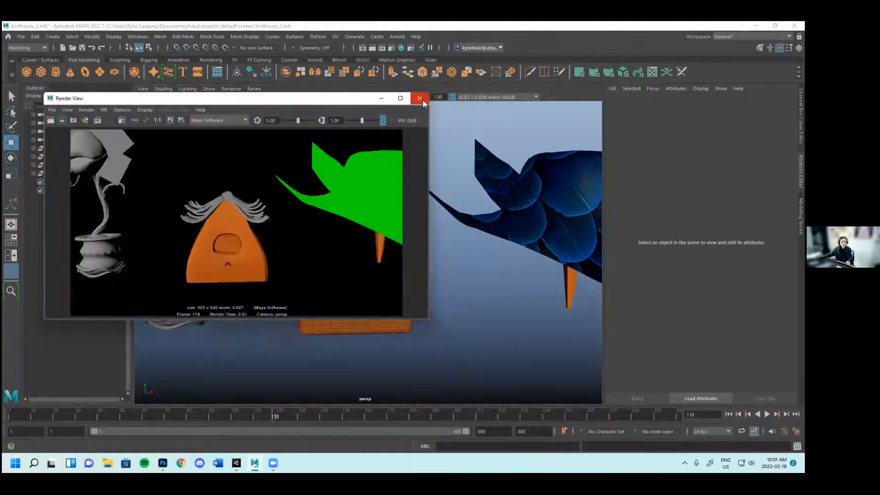
pyautogui.click(420, 99)
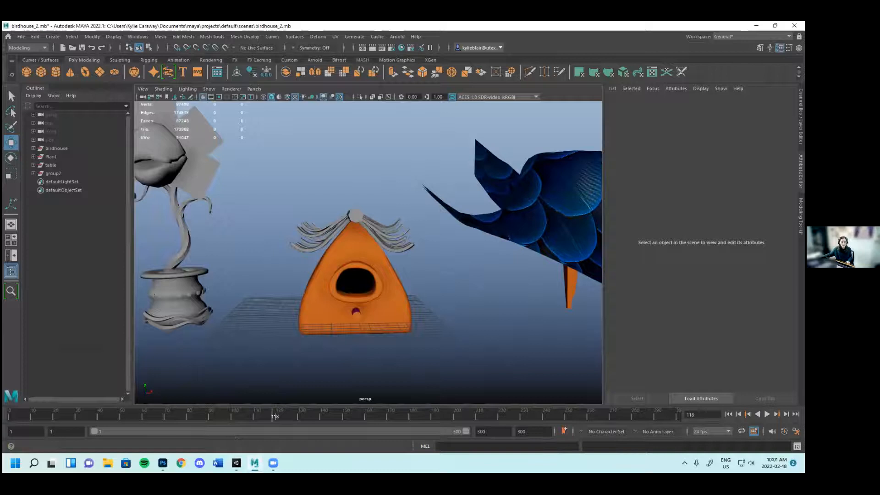
# Switch to Unity and set the KC_birdhouse_orange material's Albedo to a more saturated orange, with Metallic and Smoothness at 0
pyautogui.hotkey('alt', 'Tab')
pyautogui.click(357, 305)
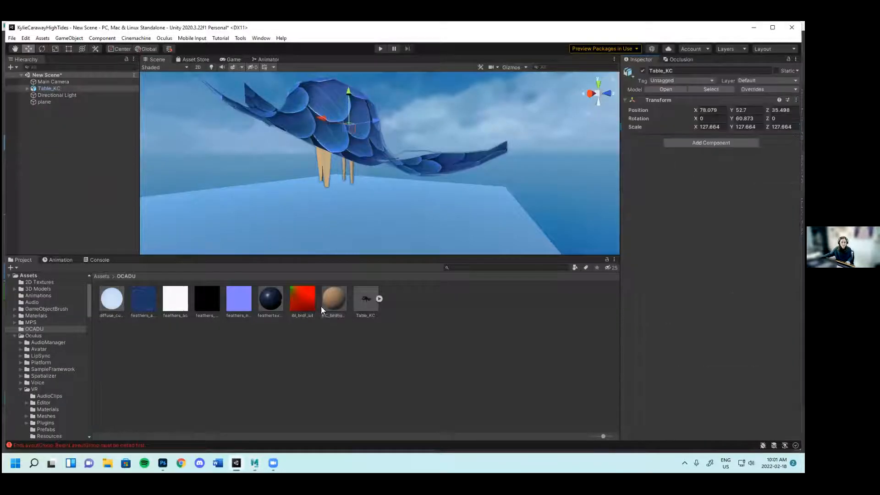
pyautogui.click(345, 304)
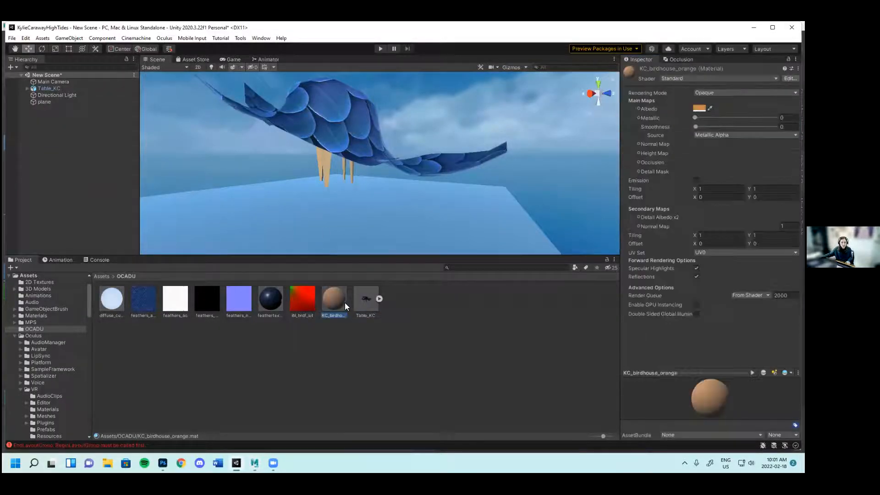
pyautogui.click(699, 107)
pyautogui.moveTo(758, 237); pyautogui.dragTo(770, 237)
pyautogui.moveTo(727, 258); pyautogui.dragTo(718, 259)
pyautogui.keyDown('alt'); pyautogui.moveTo(380, 155); pyautogui.dragTo(403, 162); pyautogui.keyUp('alt')
pyautogui.moveTo(695, 118)
pyautogui.mouseDown()
pyautogui.moveTo(748, 118)
pyautogui.moveTo(676, 123)
pyautogui.moveTo(756, 127)
pyautogui.moveTo(694, 129)
pyautogui.mouseUp()
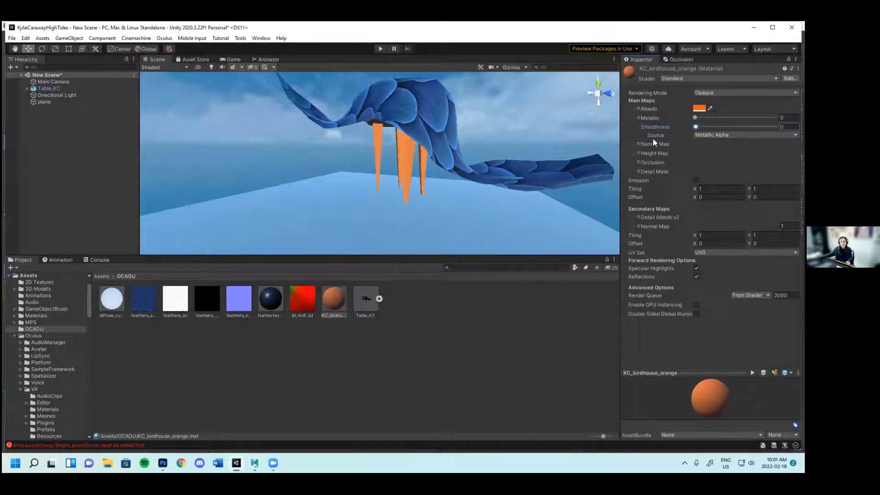
# Review the feather normal map and set the feathertexture_KC material's Roughness to 0.293
pyautogui.click(240, 306)
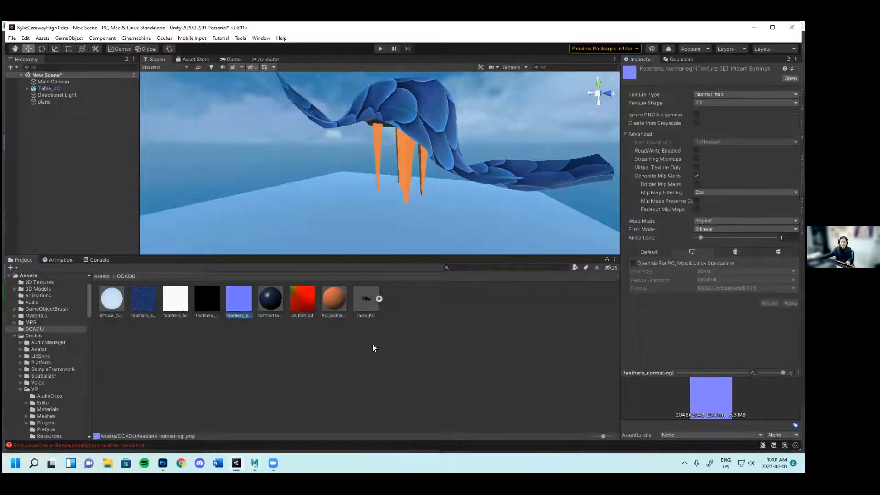
pyautogui.keyDown('alt'); pyautogui.moveTo(472, 187); pyautogui.dragTo(447, 178); pyautogui.keyUp('alt')
pyautogui.click(385, 188)
pyautogui.click(269, 304)
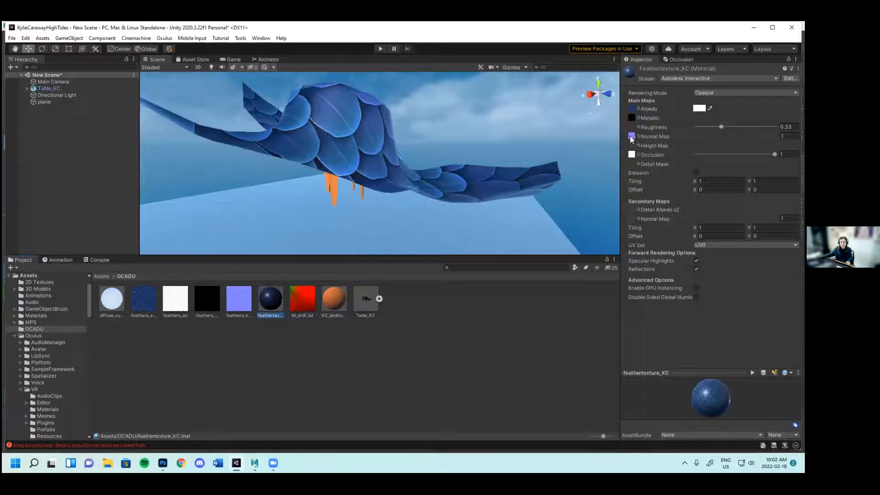
pyautogui.moveTo(775, 154); pyautogui.dragTo(772, 154)
pyautogui.moveTo(721, 126)
pyautogui.mouseDown()
pyautogui.moveTo(748, 126)
pyautogui.moveTo(650, 124)
pyautogui.moveTo(721, 127)
pyautogui.mouseUp()
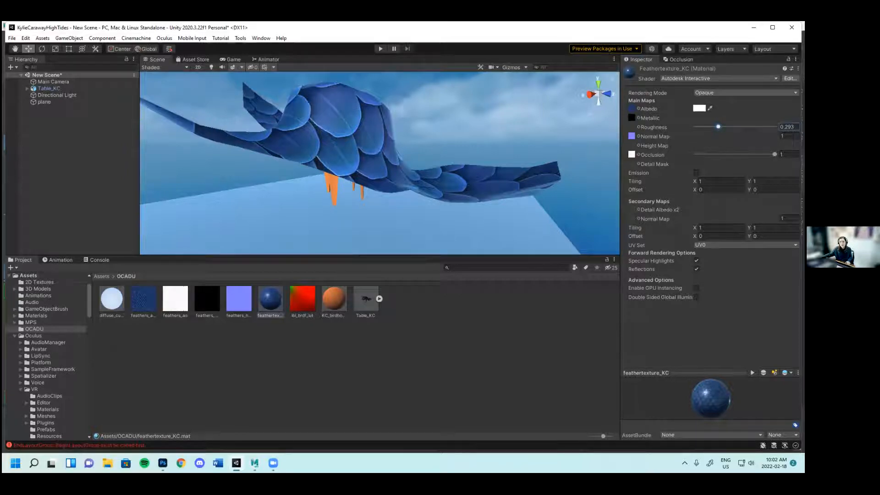
# Try the Cutout rendering mode on the feathertexture_KC material and return it to Opaque
pyautogui.click(711, 94)
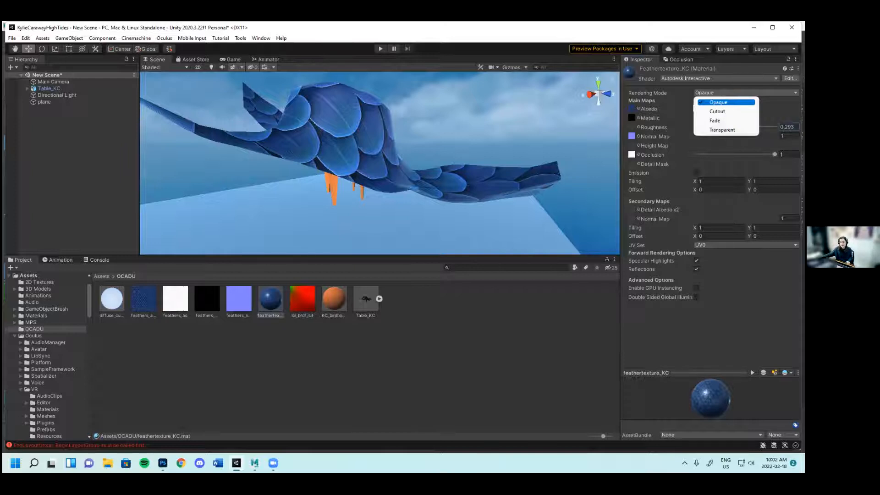
pyautogui.press('Down')
pyautogui.press('Down')
pyautogui.press('Down')
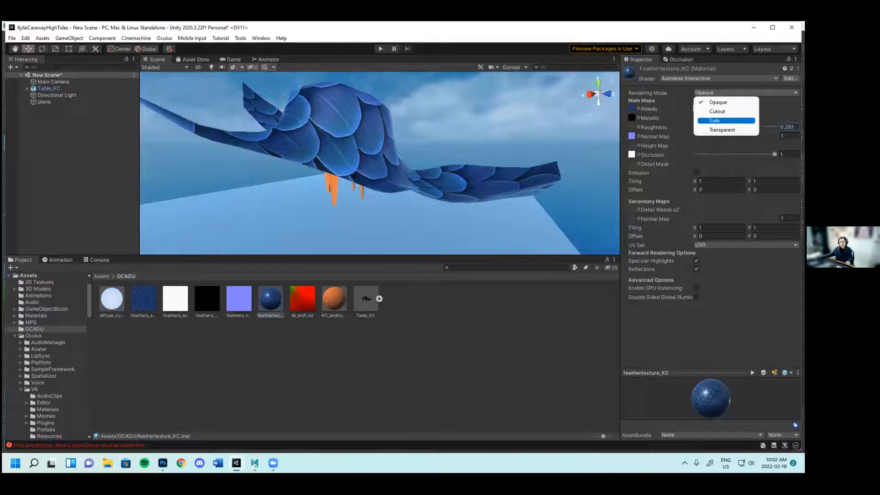
pyautogui.press('Up')
pyautogui.press('Up')
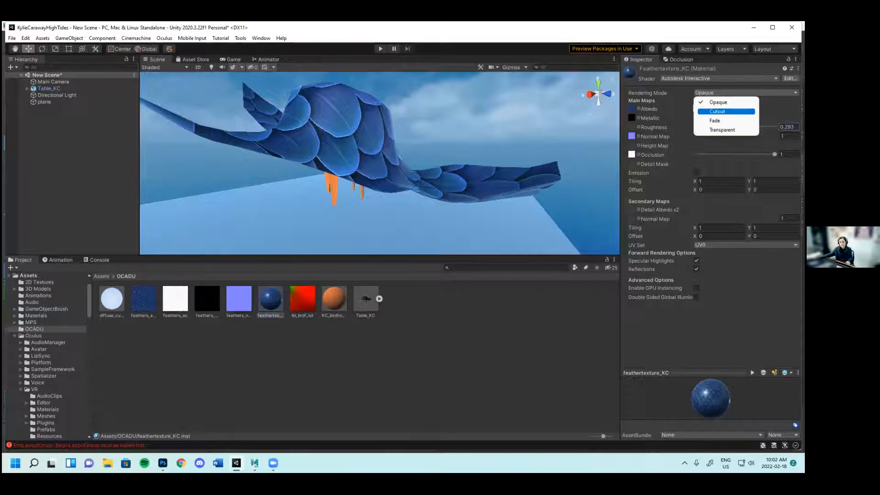
pyautogui.press('Return')
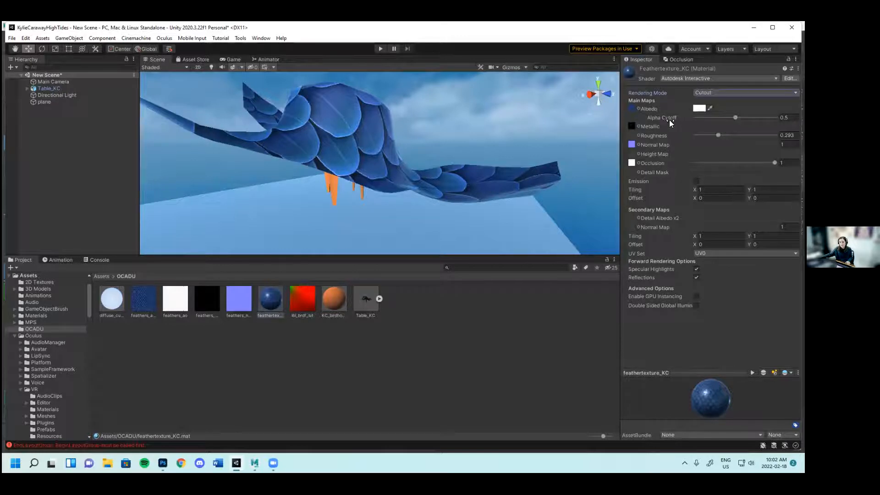
pyautogui.click(711, 93)
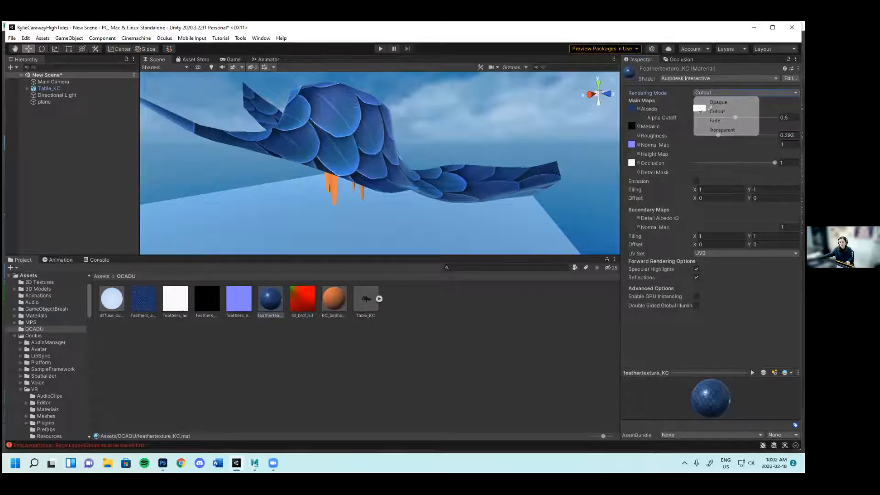
pyautogui.click(719, 102)
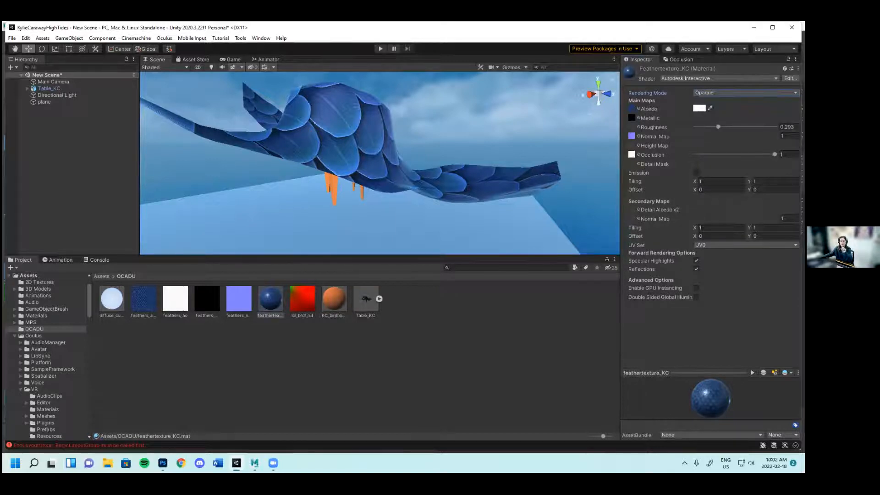
# Look through the rendering modes and shaders available for the feather material, and examine the table's shading from other angles
pyautogui.click(717, 92)
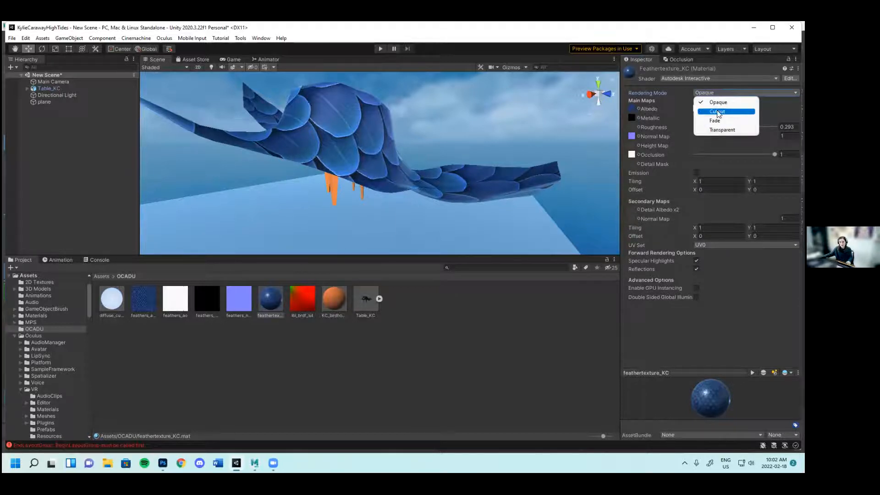
pyautogui.click(711, 79)
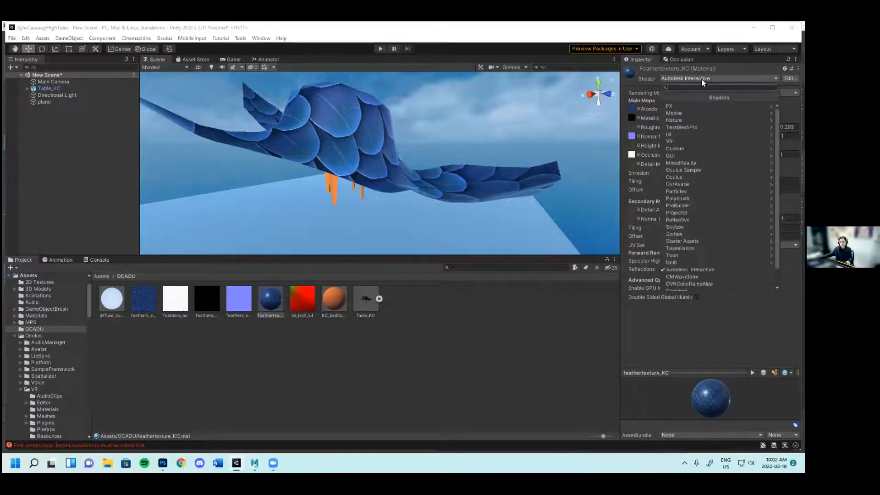
pyautogui.scroll(-1, 712, 255)
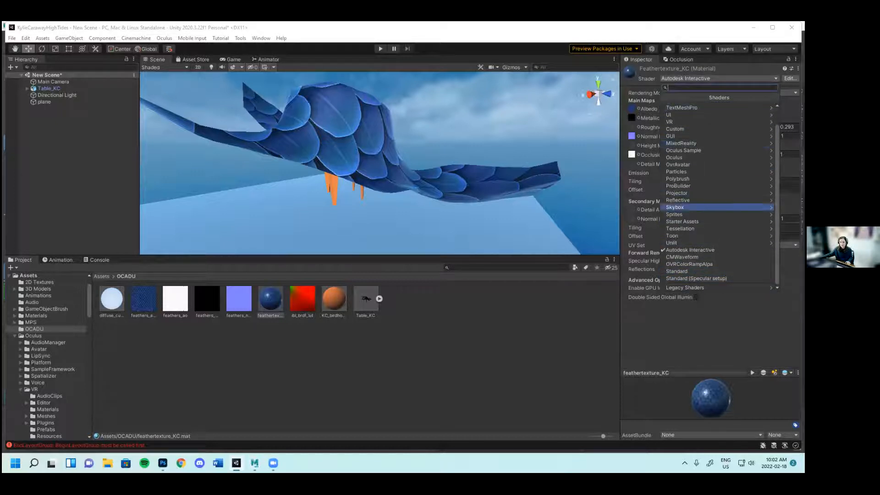
pyautogui.scroll(1, 696, 209)
pyautogui.click(482, 363)
pyautogui.scroll(-1, 449, 201)
pyautogui.keyDown('alt'); pyautogui.moveTo(458, 182); pyautogui.dragTo(426, 194); pyautogui.keyUp('alt')
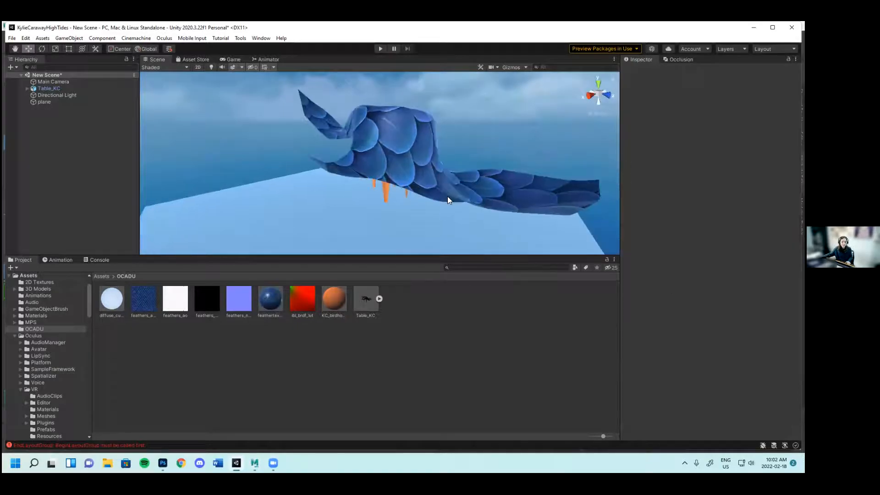
pyautogui.keyDown('alt'); pyautogui.moveTo(512, 187); pyautogui.dragTo(426, 256); pyautogui.keyUp('alt')
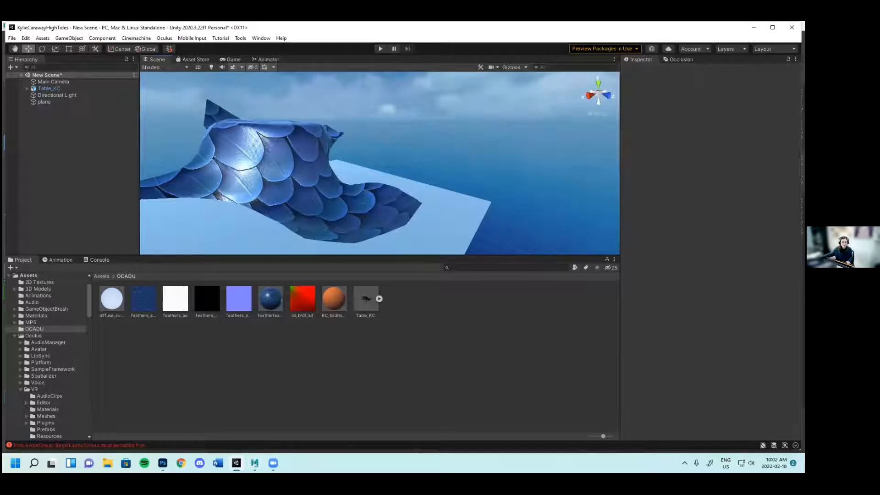
# Switch to Maya, inspect the plant's pot and open the Hypershade editor
pyautogui.click(254, 463)
pyautogui.keyDown('alt'); pyautogui.moveTo(394, 223); pyautogui.dragTo(287, 256); pyautogui.keyUp('alt')
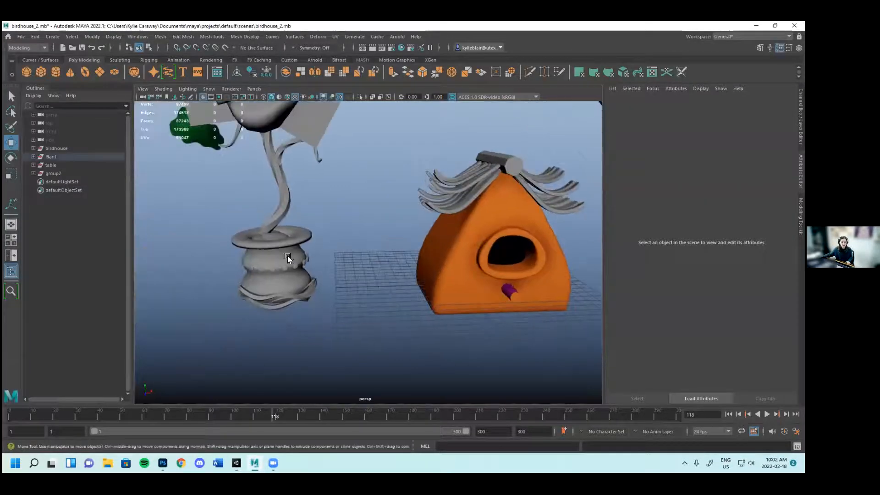
pyautogui.click(287, 256)
pyautogui.moveTo(362, 259)
pyautogui.keyDown('alt'); pyautogui.mouseDown()
pyautogui.moveTo(405, 247)
pyautogui.moveTo(469, 274)
pyautogui.moveTo(372, 247)
pyautogui.mouseUp(); pyautogui.keyUp('alt')
pyautogui.moveTo(347, 231); pyautogui.dragTo(481, 273, button='right')
pyautogui.click(447, 144)
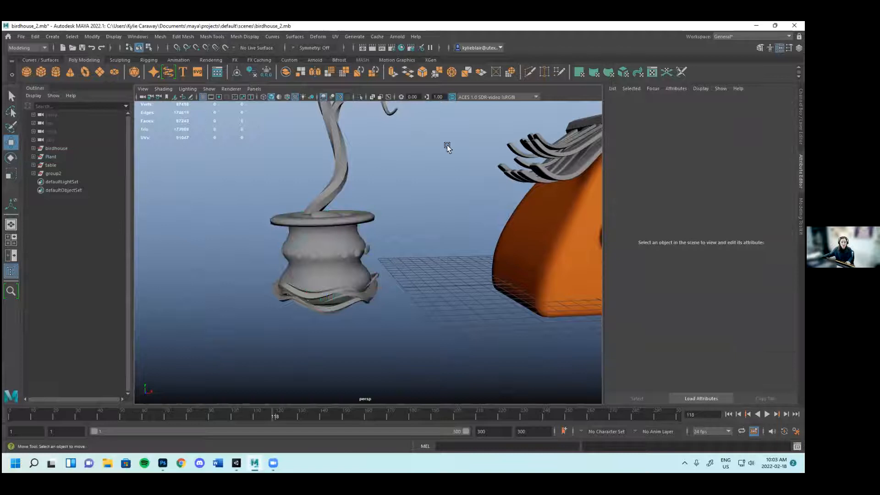
pyautogui.click(135, 36)
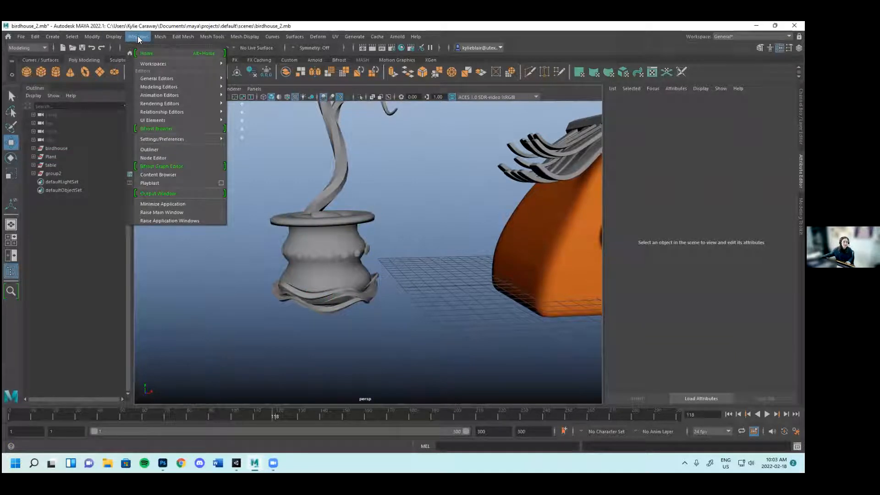
pyautogui.moveTo(181, 103)
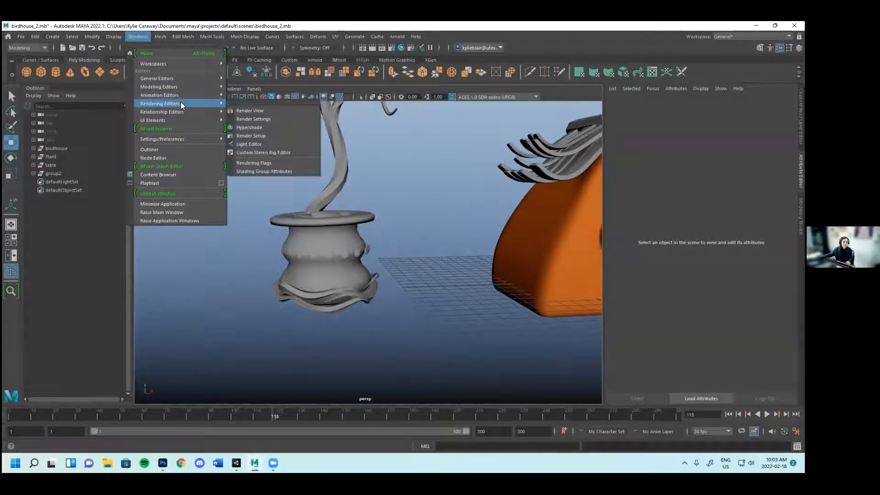
pyautogui.click(252, 127)
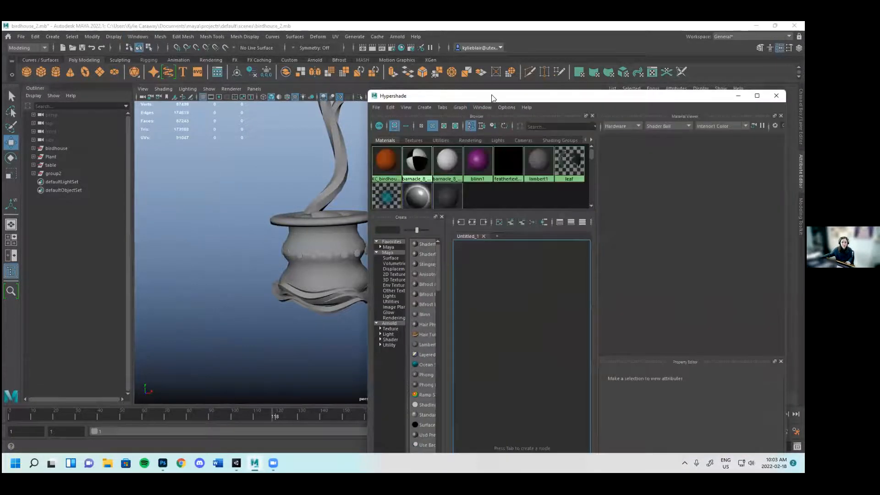
# Widen the Hypershade window and graph the shading network of the feathertexture_KC material
pyautogui.moveTo(491, 97); pyautogui.dragTo(412, 43)
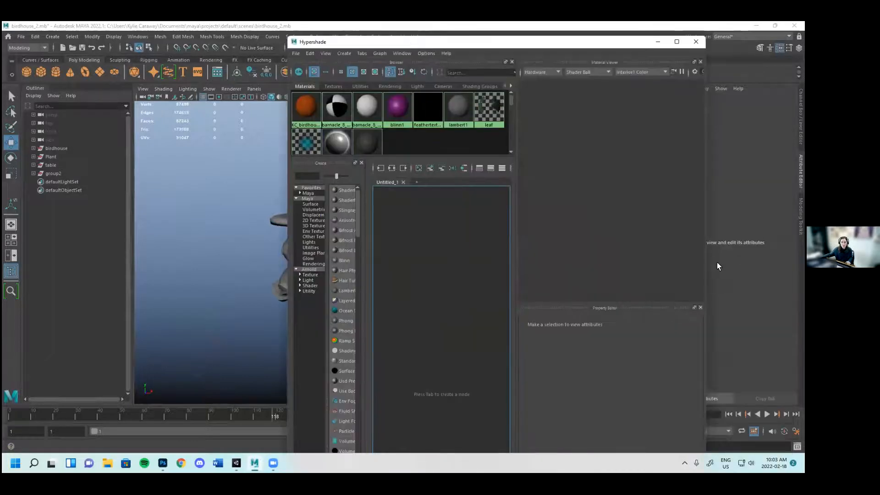
pyautogui.moveTo(706, 258); pyautogui.dragTo(803, 257)
pyautogui.click(311, 118)
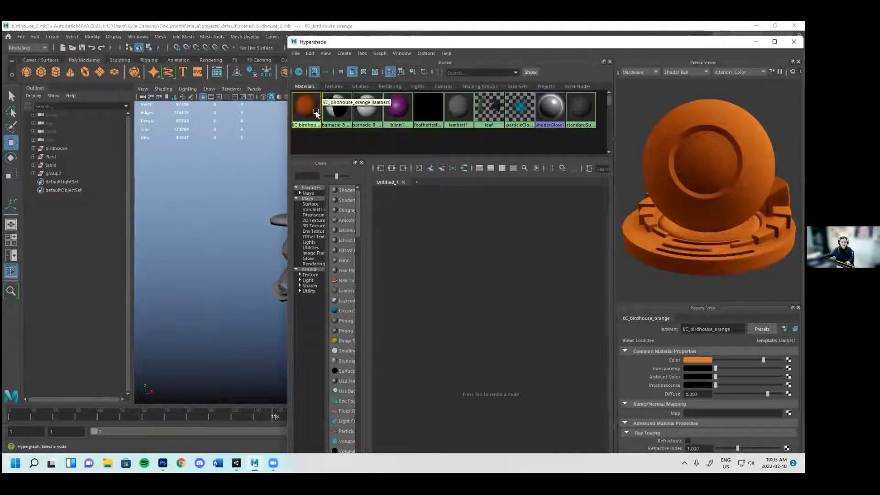
pyautogui.click(429, 122)
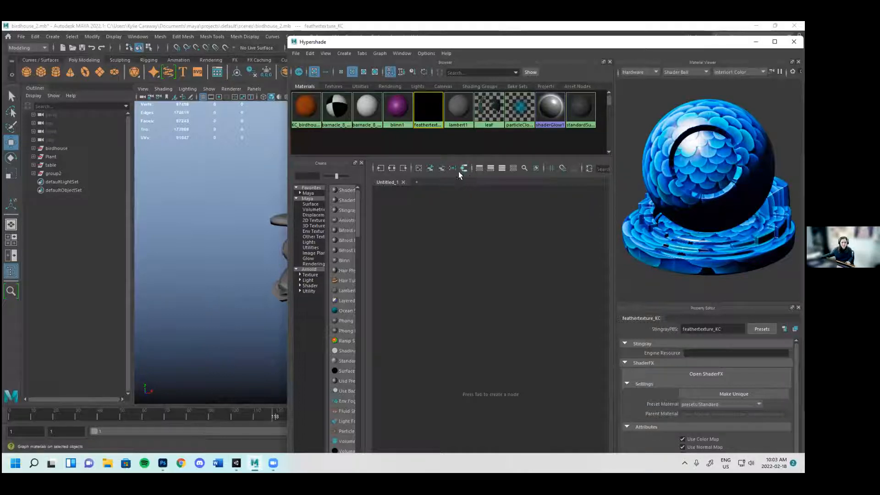
pyautogui.click(430, 111)
pyautogui.moveTo(434, 115); pyautogui.dragTo(456, 254, button='middle')
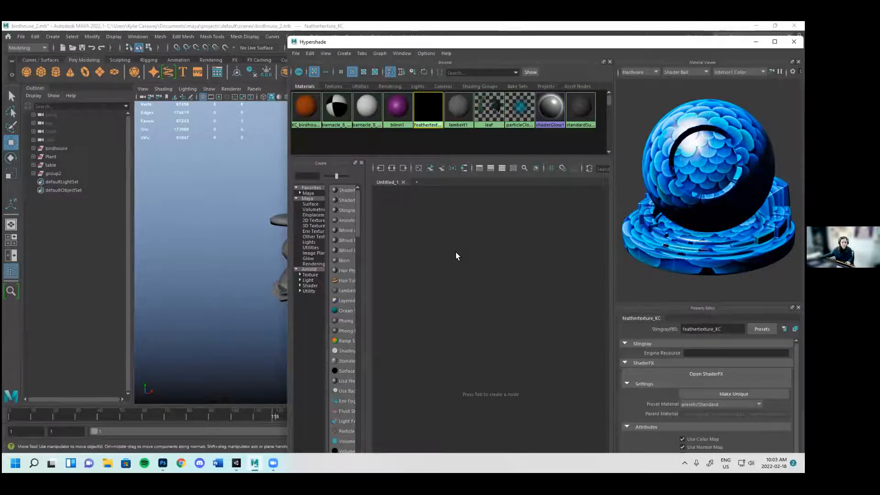
pyautogui.click(463, 169)
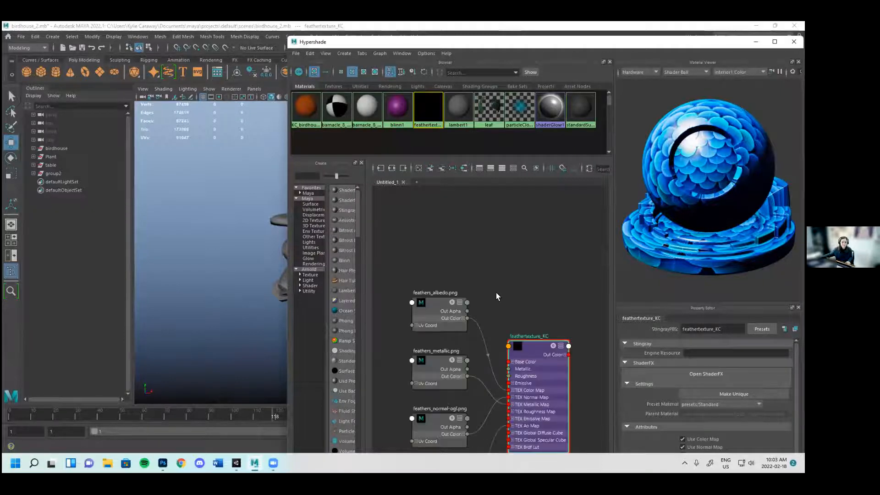
# Examine how the feather albedo, metallic, normal and AO textures connect to feathertexture_KC, and close Hypershade
pyautogui.click(380, 169)
pyautogui.scroll(-3, 517, 275)
pyautogui.keyDown('alt'); pyautogui.moveTo(521, 279); pyautogui.dragTo(522, 236, button='middle'); pyautogui.keyUp('alt')
pyautogui.scroll(3, 514, 263)
pyautogui.click(469, 312)
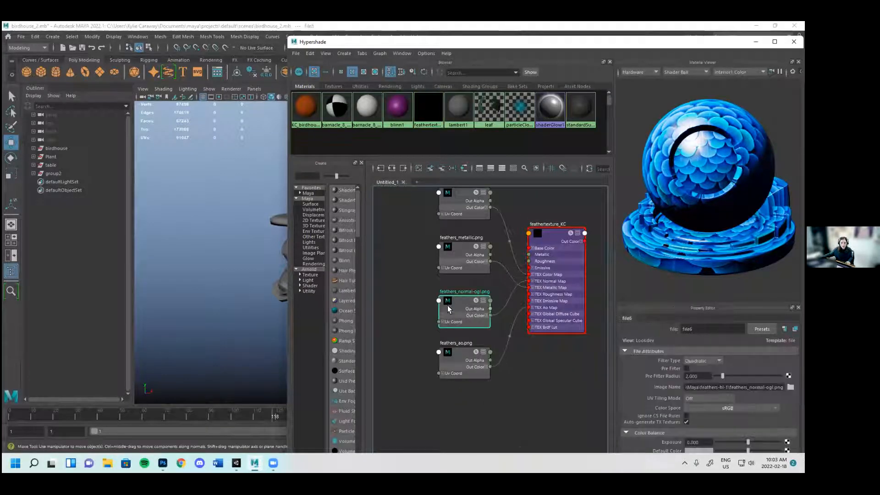
pyautogui.scroll(2, 459, 325)
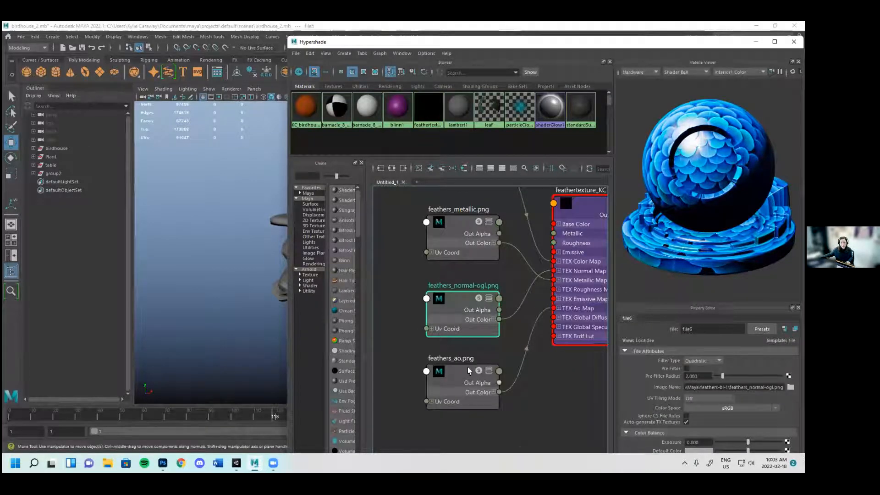
pyautogui.scroll(-2, 546, 364)
pyautogui.keyDown('alt'); pyautogui.moveTo(579, 375); pyautogui.dragTo(555, 395, button='middle'); pyautogui.keyUp('alt')
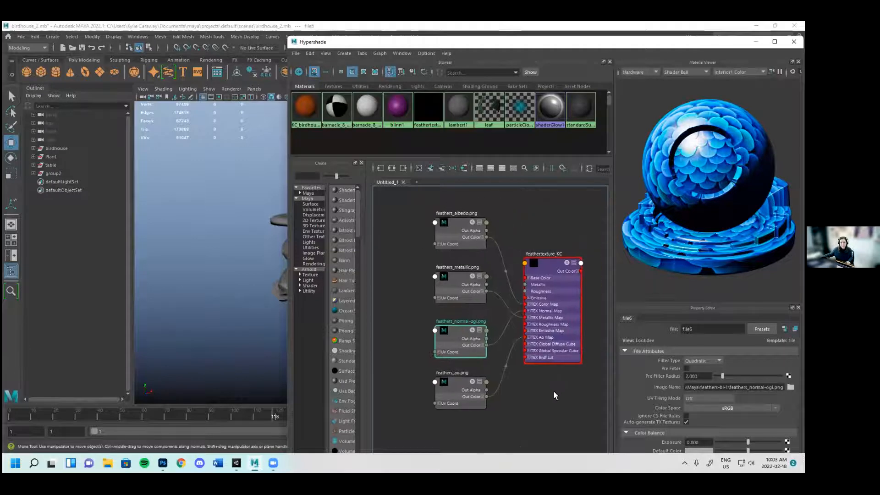
pyautogui.click(478, 293)
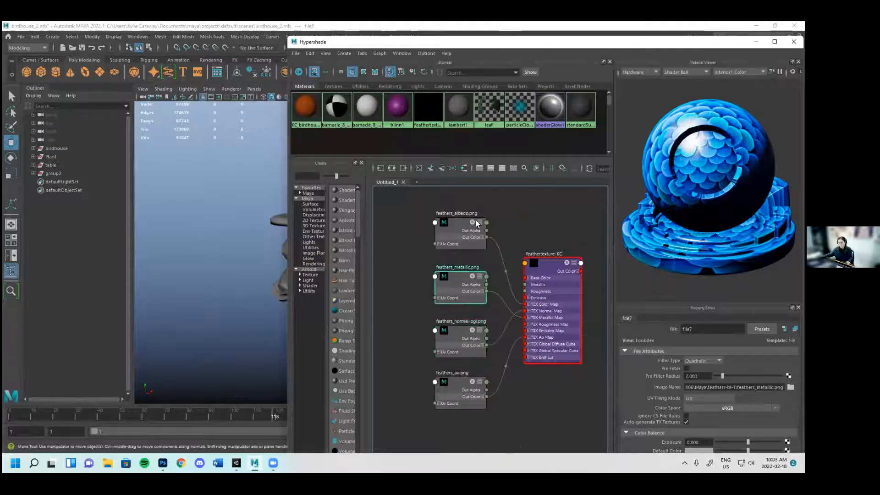
pyautogui.scroll(1, 476, 223)
pyautogui.scroll(4, 528, 227)
pyautogui.scroll(-3, 522, 247)
pyautogui.scroll(-2, 517, 226)
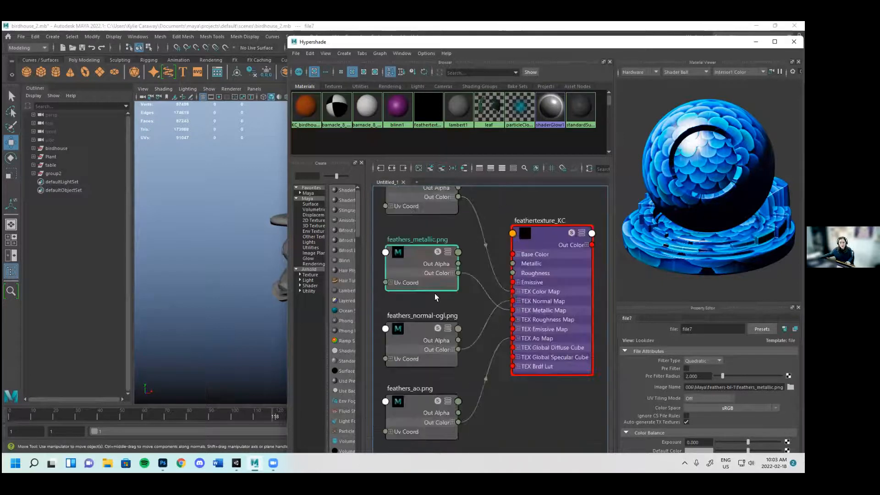
pyautogui.scroll(-2, 492, 298)
pyautogui.moveTo(506, 392); pyautogui.dragTo(530, 394, button='middle')
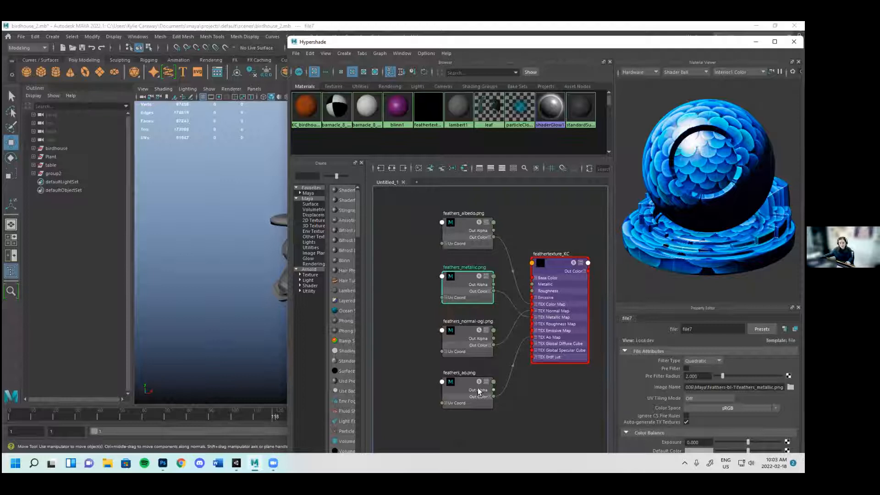
pyautogui.moveTo(557, 389); pyautogui.dragTo(540, 393, button='middle')
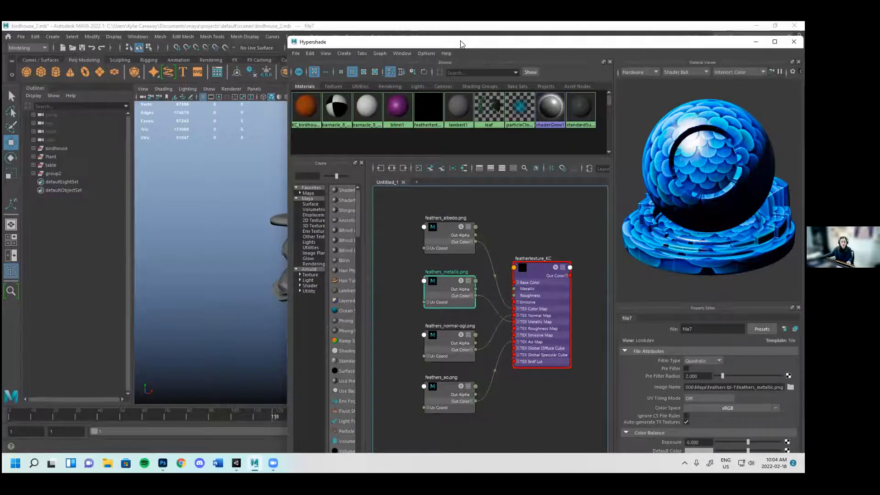
pyautogui.moveTo(461, 44); pyautogui.dragTo(415, 74)
pyautogui.moveTo(456, 80); pyautogui.dragTo(424, 89)
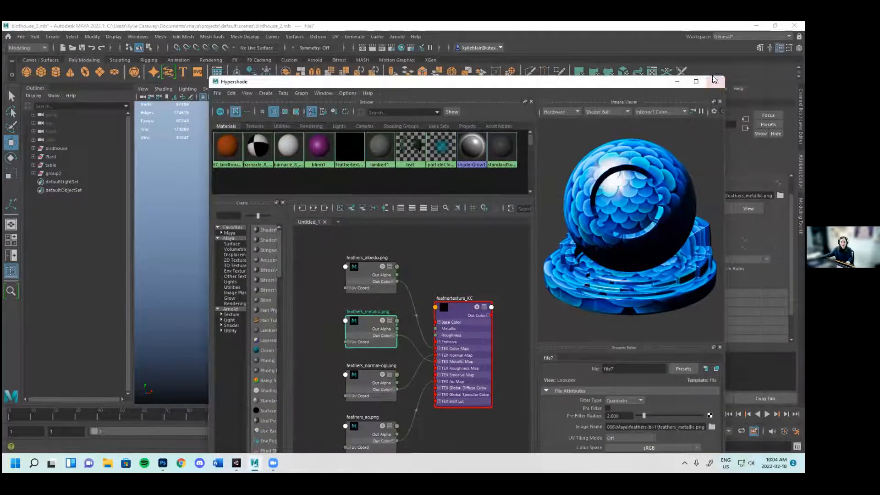
pyautogui.click(715, 81)
# Assign a new Lambert material to the plant's pot
pyautogui.click(347, 247)
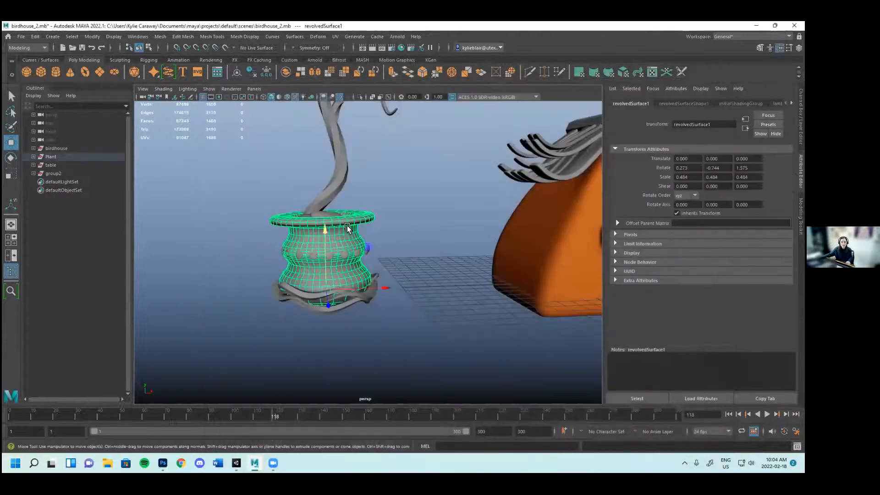
pyautogui.rightClick(347, 232)
pyautogui.moveTo(367, 406)
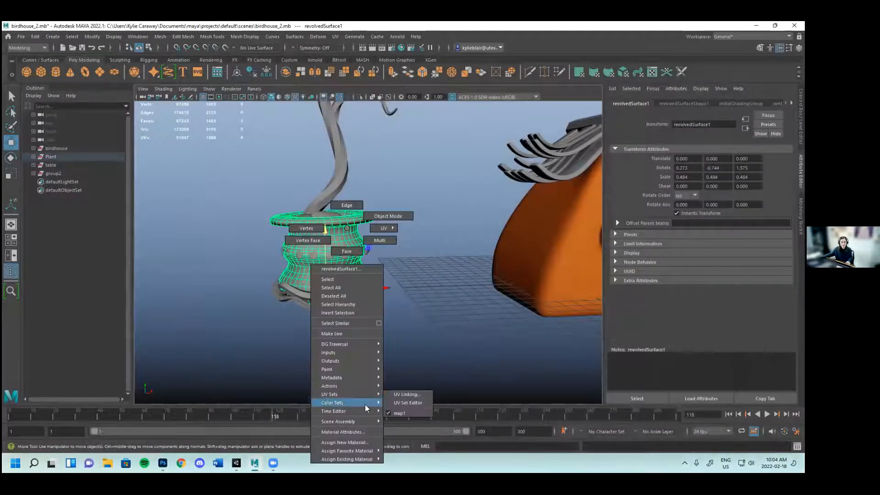
pyautogui.click(345, 442)
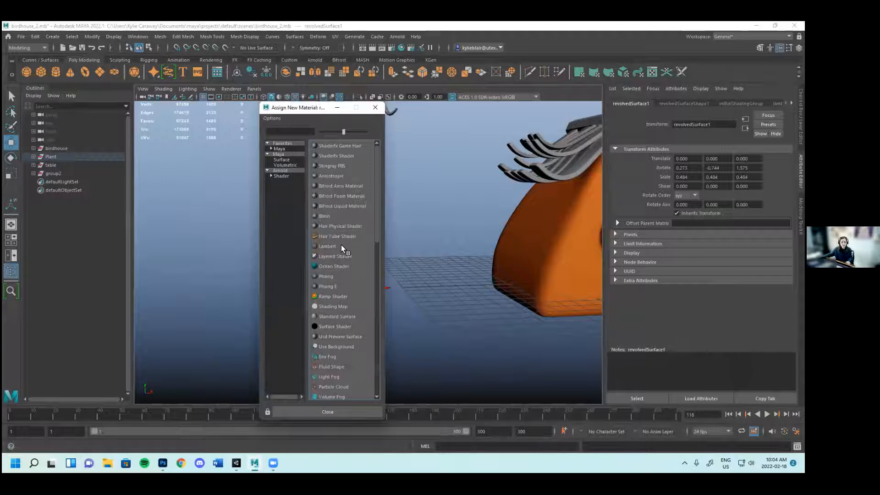
pyautogui.click(341, 246)
# Rename the pot's Lambert material as ramp_KC
pyautogui.moveTo(699, 125); pyautogui.dragTo(635, 121)
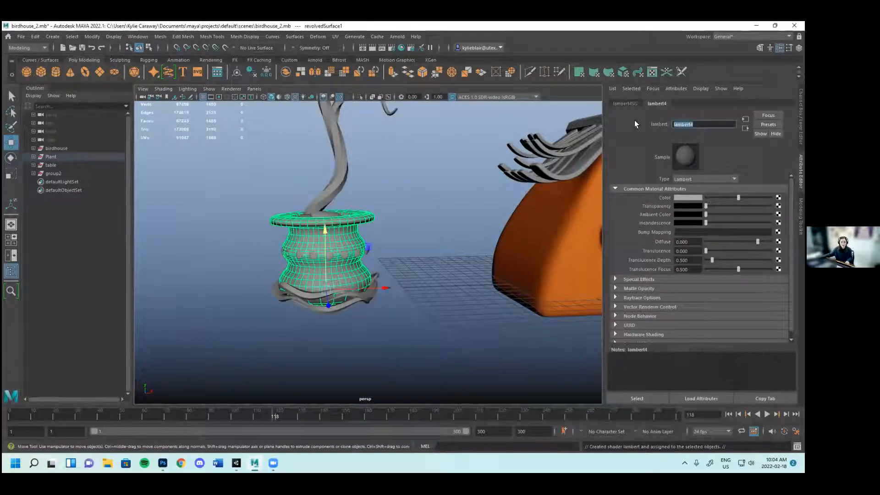
pyautogui.write('lamb')
pyautogui.press('BackSpace')
pyautogui.press('BackSpace')
pyautogui.press('BackSpace')
pyautogui.press('BackSpace')
pyautogui.write('ramp_BC')
pyautogui.press('Return')
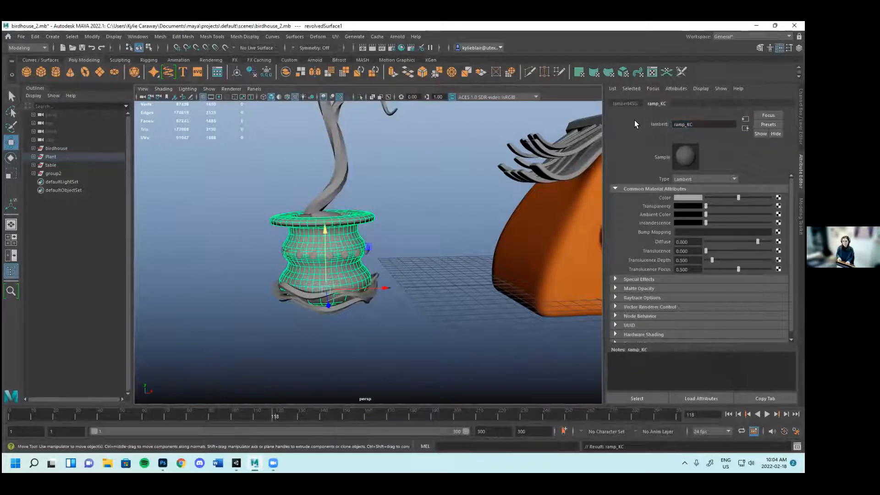
# Connect a Ramp texture to the ramp_KC colour, with magenta at the start and orange at the end
pyautogui.click(777, 197)
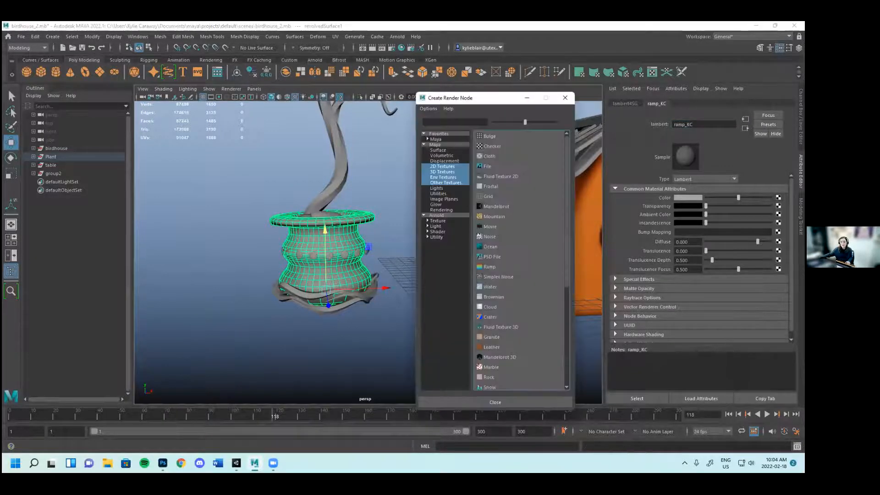
pyautogui.click(489, 267)
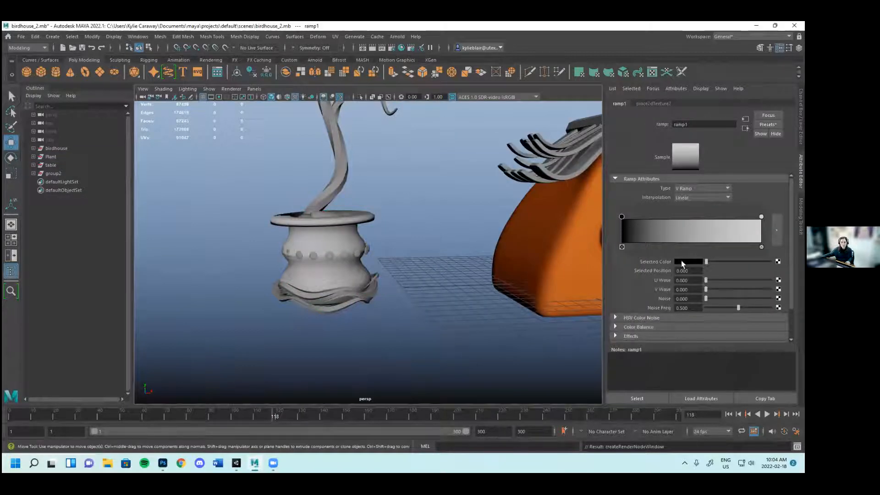
pyautogui.click(681, 262)
pyautogui.click(632, 254)
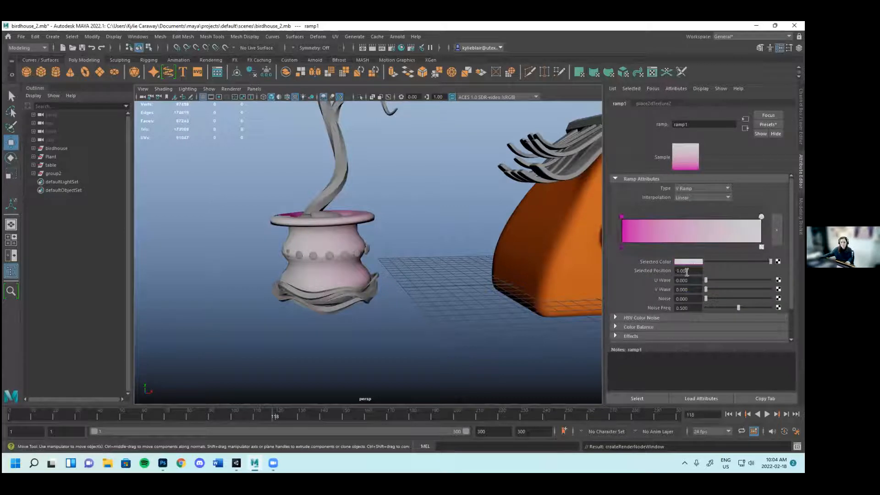
pyautogui.click(692, 260)
pyautogui.click(644, 253)
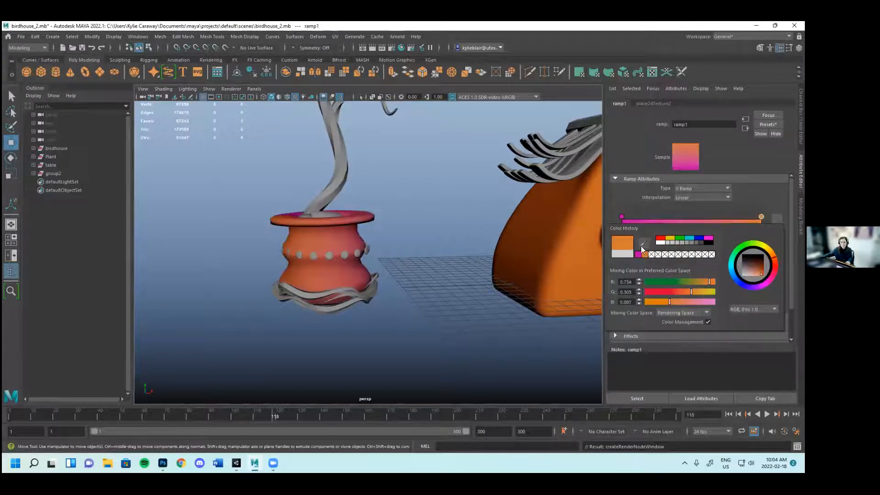
# Try the ramp type and interpolation options, keeping the ramp on V Ramp and Linear
pyautogui.click(696, 189)
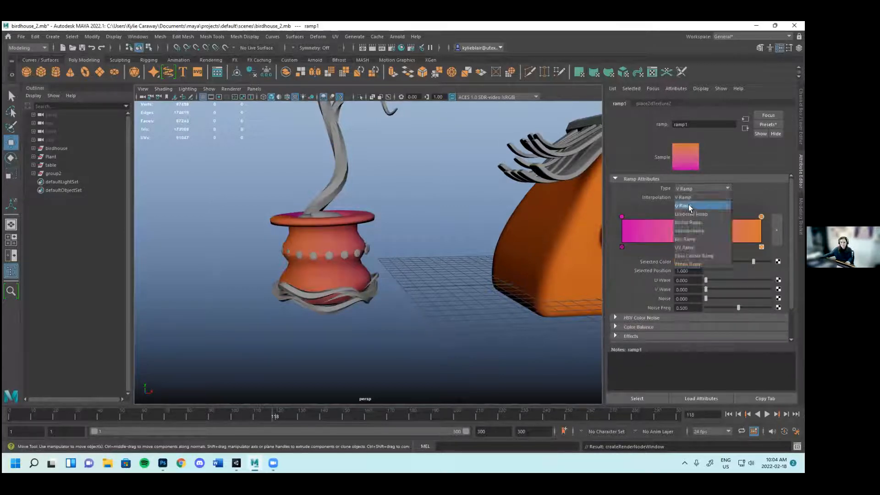
pyautogui.click(689, 205)
pyautogui.click(692, 188)
pyautogui.click(692, 205)
pyautogui.click(700, 197)
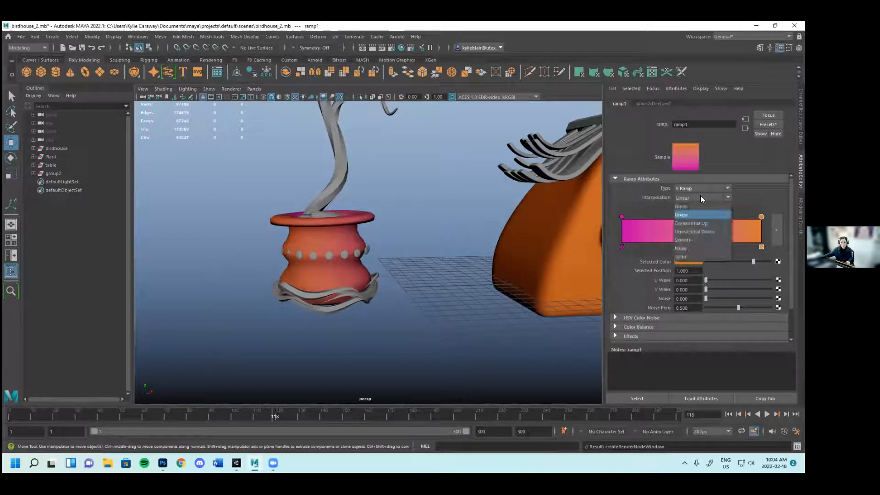
pyautogui.click(692, 215)
# Adjust the pot's ramp to magenta at both ends with two orange handles between them, one at position 0.365
pyautogui.keyDown('alt'); pyautogui.moveTo(336, 320); pyautogui.dragTo(453, 253); pyautogui.keyUp('alt')
pyautogui.moveTo(762, 217); pyautogui.dragTo(691, 217)
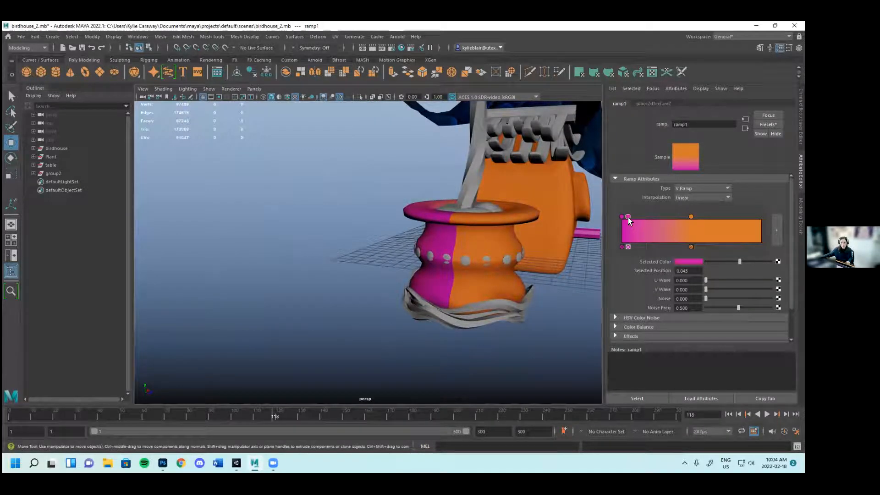
pyautogui.moveTo(628, 218); pyautogui.dragTo(761, 217)
pyautogui.keyDown('alt'); pyautogui.moveTo(570, 272); pyautogui.dragTo(467, 321); pyautogui.keyUp('alt')
pyautogui.click(697, 218)
pyautogui.moveTo(699, 217); pyautogui.dragTo(673, 218)
pyautogui.keyDown('alt'); pyautogui.moveTo(486, 265); pyautogui.dragTo(346, 313); pyautogui.keyUp('alt')
pyautogui.scroll(3, 424, 290)
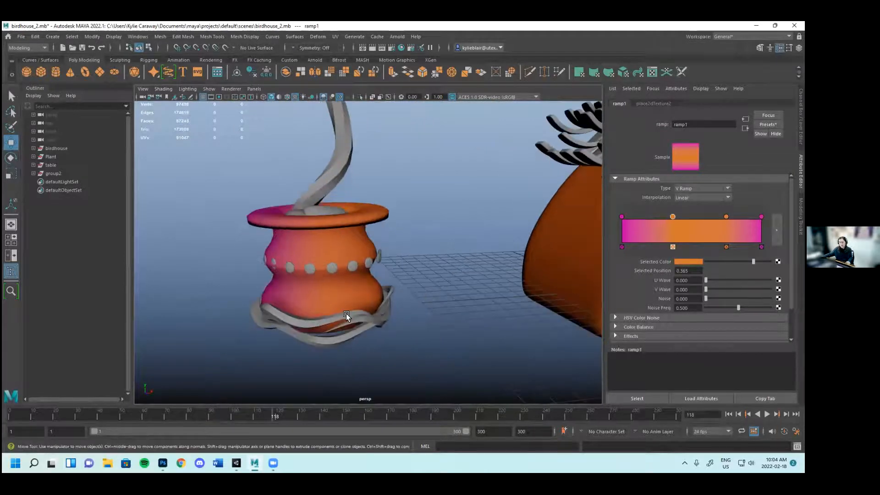
# Select the plant's pot and open Hypershade, placed so that the pot stays in view
pyautogui.keyDown('alt'); pyautogui.moveTo(434, 315); pyautogui.dragTo(440, 134); pyautogui.keyUp('alt')
pyautogui.scroll(2, 377, 309)
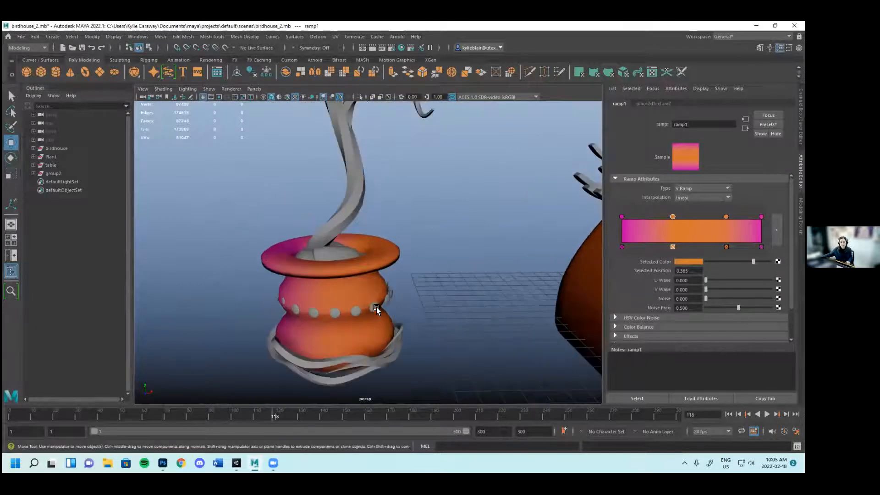
pyautogui.click(353, 275)
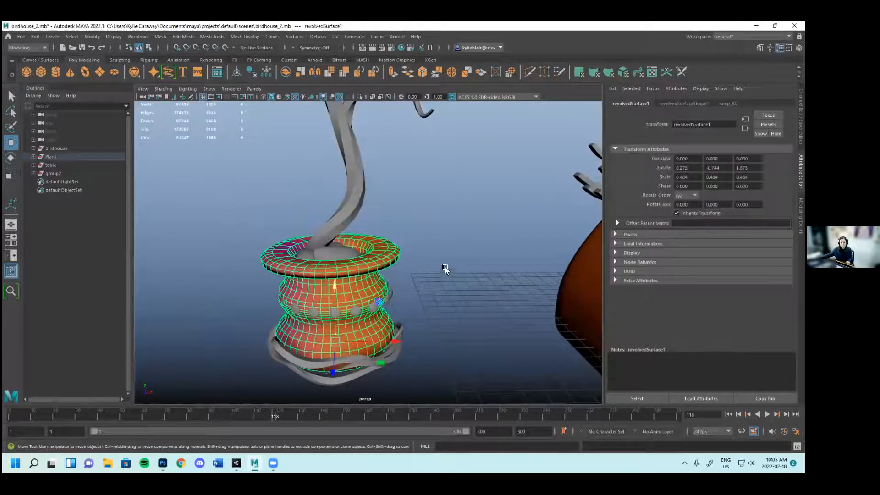
pyautogui.click(138, 37)
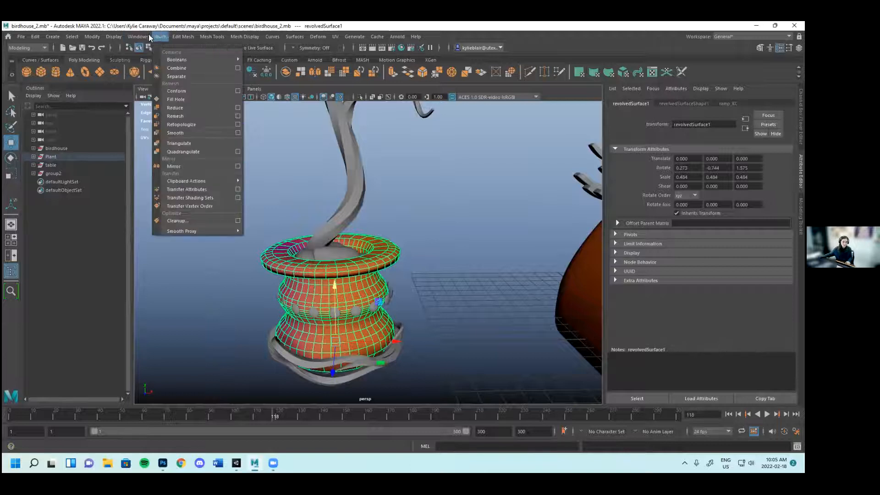
pyautogui.moveTo(184, 115)
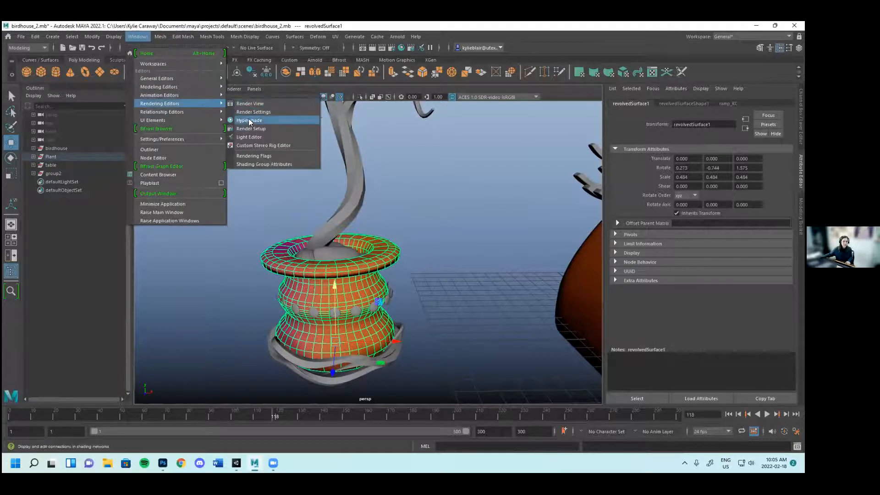
pyautogui.click(250, 120)
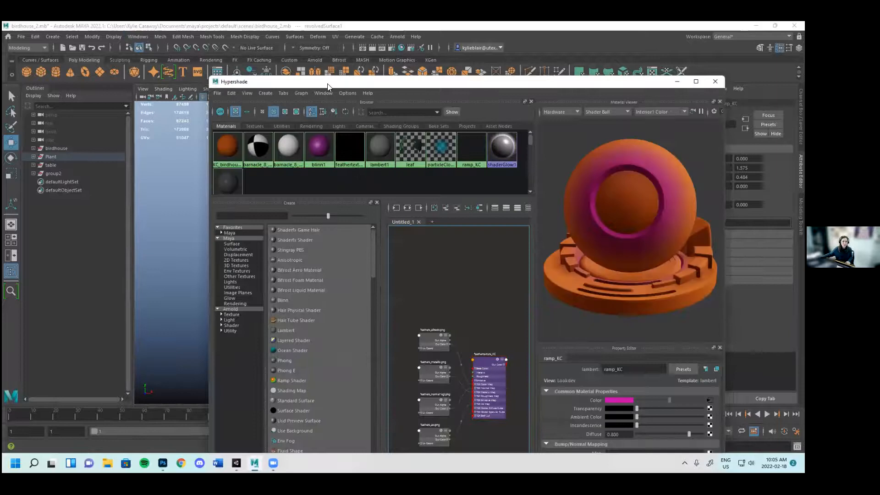
pyautogui.moveTo(328, 86); pyautogui.dragTo(544, 89)
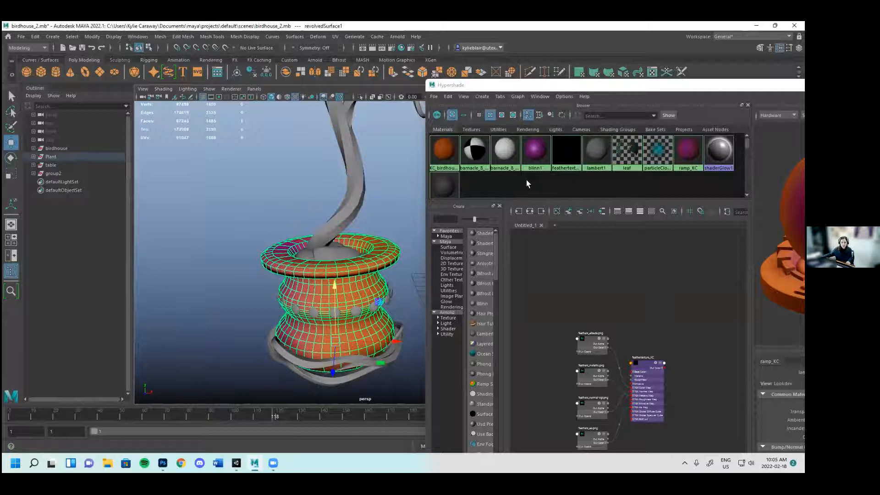
# Convert the ramp_KC material on the pot to a 1024 x 1024 JPEG file texture covering the entire UV range
pyautogui.scroll(-1, 526, 181)
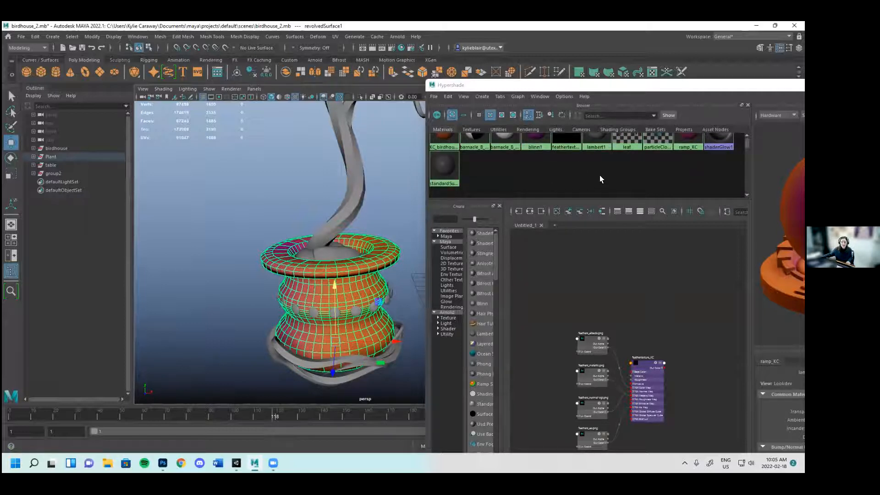
pyautogui.scroll(1, 633, 179)
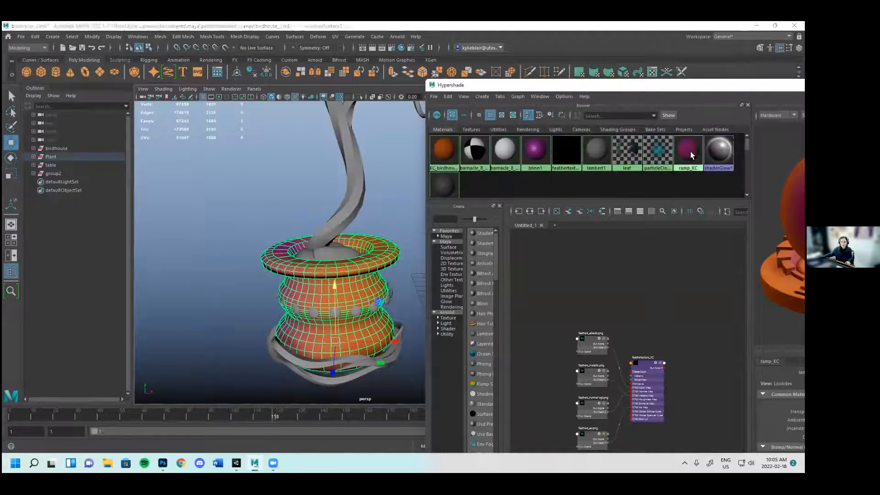
pyautogui.click(687, 153)
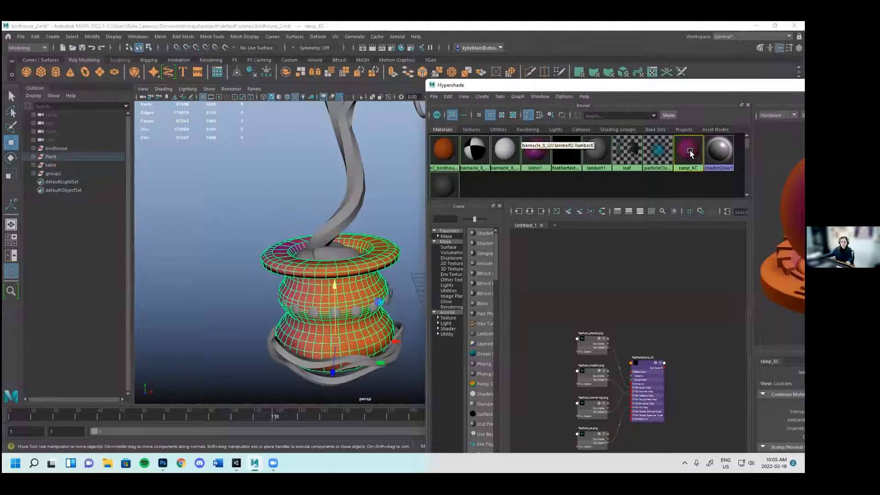
pyautogui.click(449, 97)
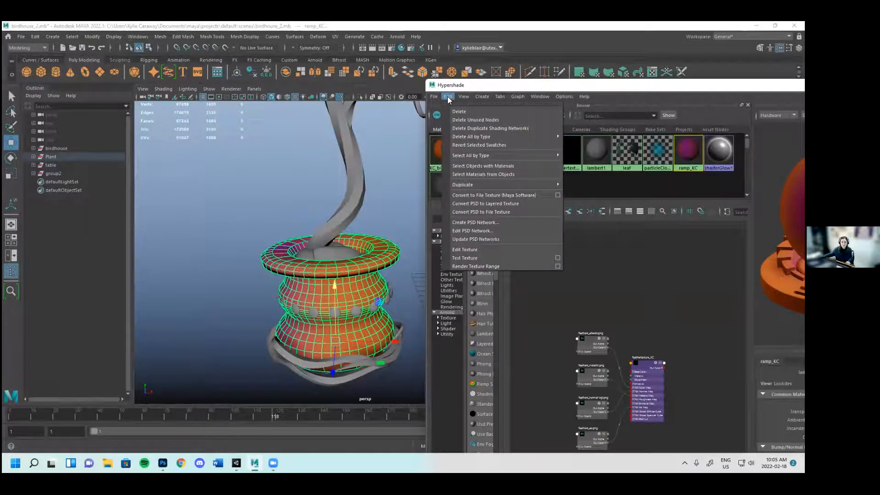
pyautogui.click(556, 194)
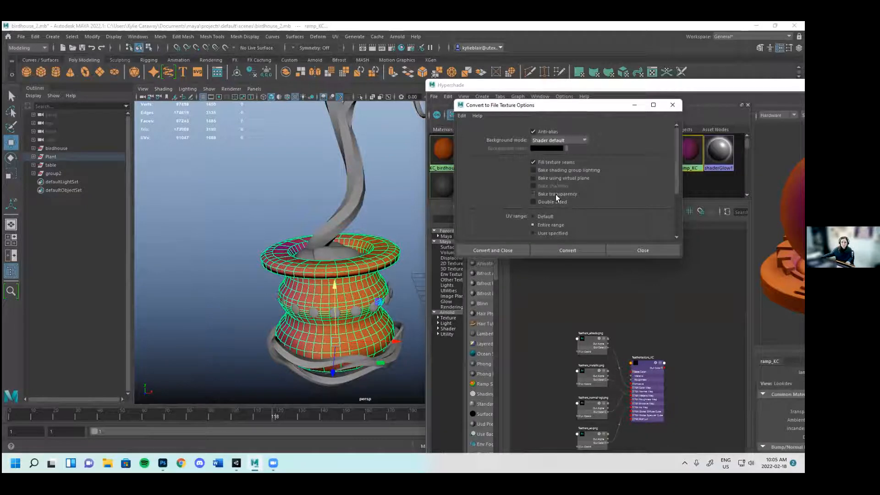
pyautogui.scroll(-5, 596, 208)
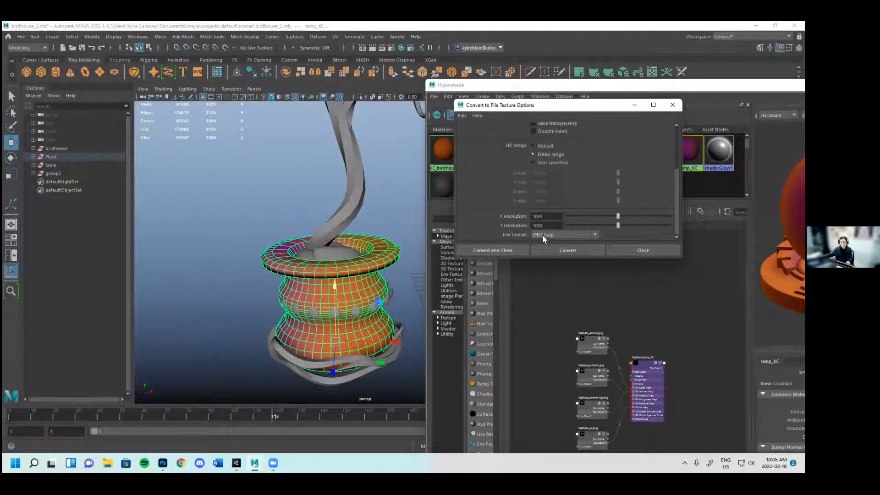
pyautogui.click(514, 249)
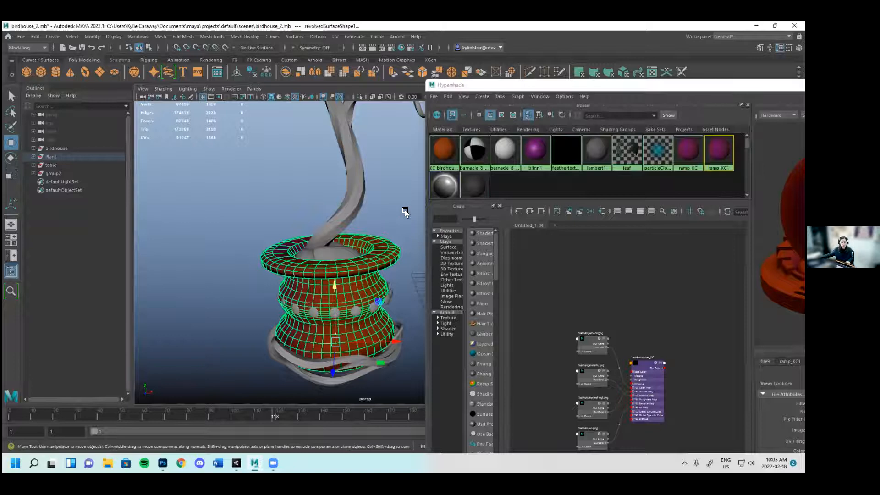
# Inspect the pot with the converted material, and review the original ramp_KC material and its ramp texture
pyautogui.keyDown('alt'); pyautogui.moveTo(402, 204); pyautogui.dragTo(405, 202); pyautogui.keyUp('alt')
pyautogui.moveTo(664, 86); pyautogui.dragTo(632, 70)
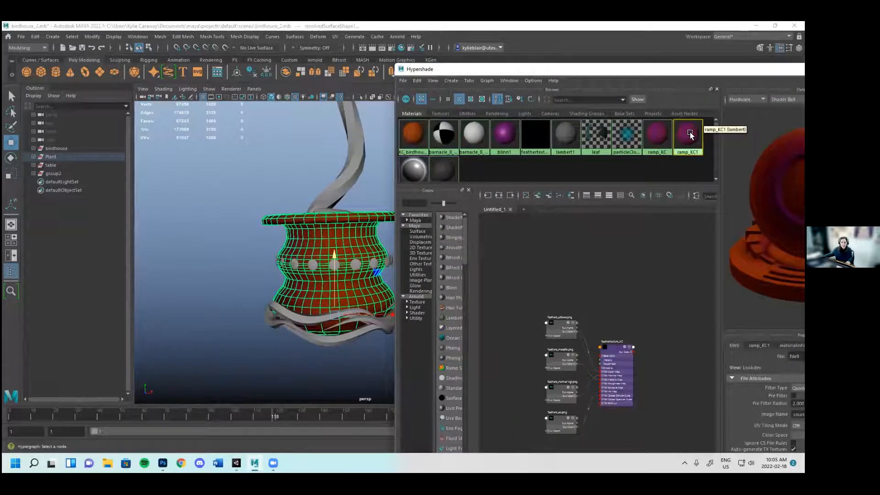
pyautogui.click(655, 134)
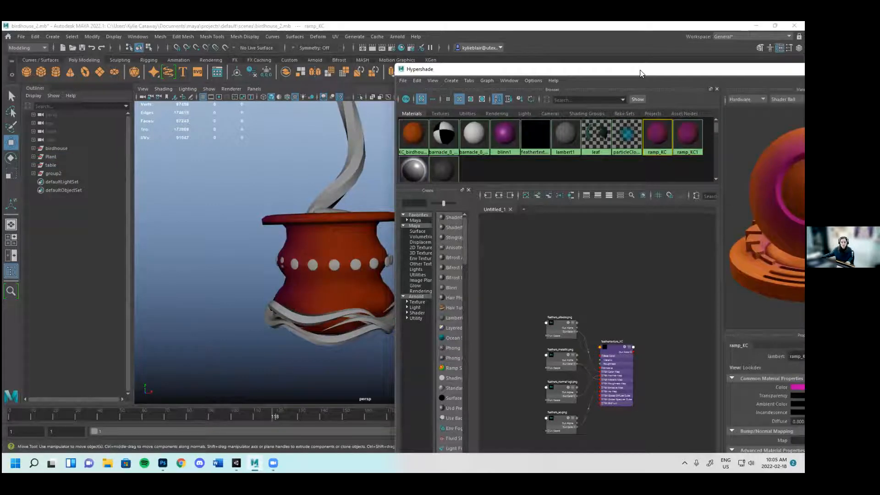
pyautogui.moveTo(640, 73); pyautogui.dragTo(215, 116)
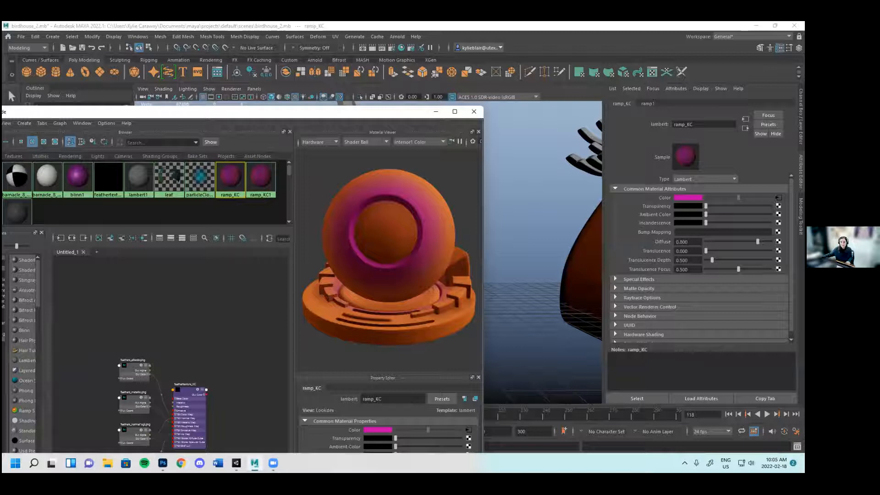
pyautogui.click(648, 104)
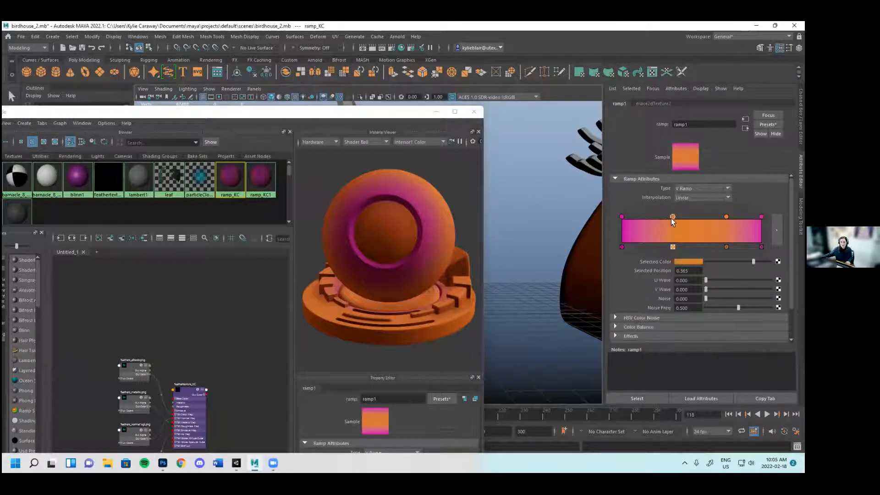
# View the image file connected to the ramp_KC1 colour at full size and close the image viewer
pyautogui.click(261, 177)
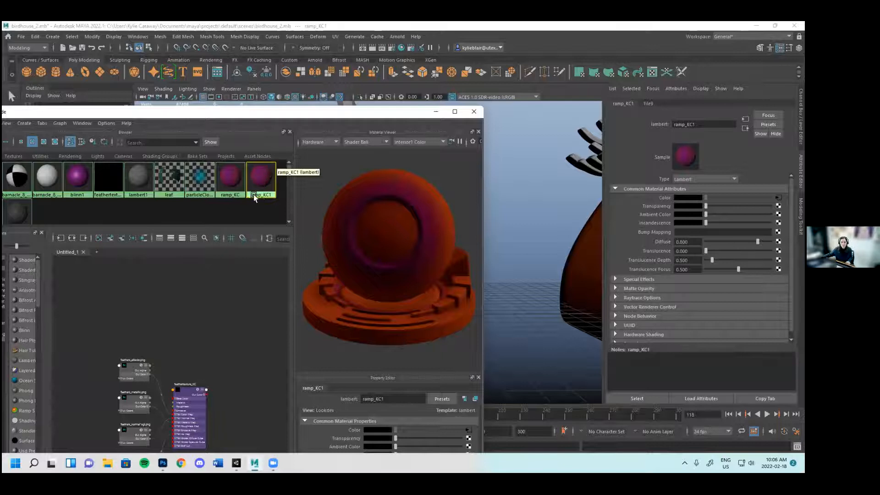
pyautogui.click(778, 198)
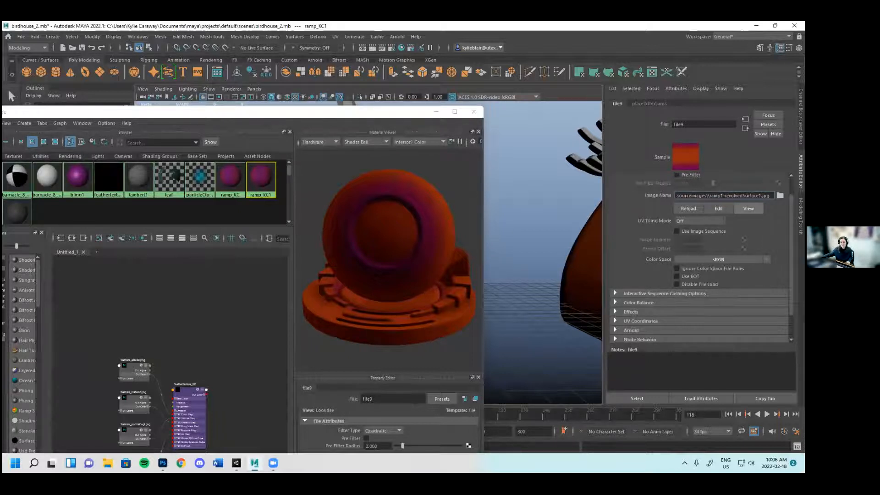
pyautogui.click(748, 209)
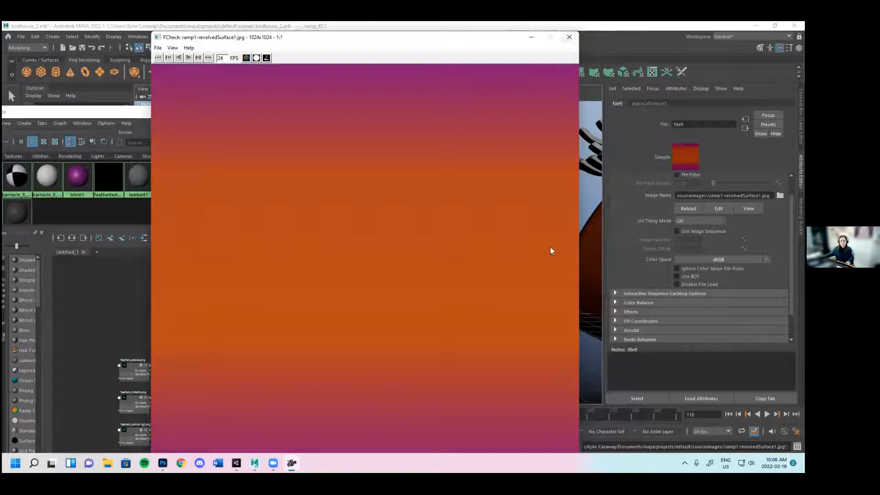
pyautogui.click(570, 37)
# Select the pot and ramp_KC to review the file texture conversion command again, and close Hypershade
pyautogui.moveTo(293, 114); pyautogui.dragTo(435, 74)
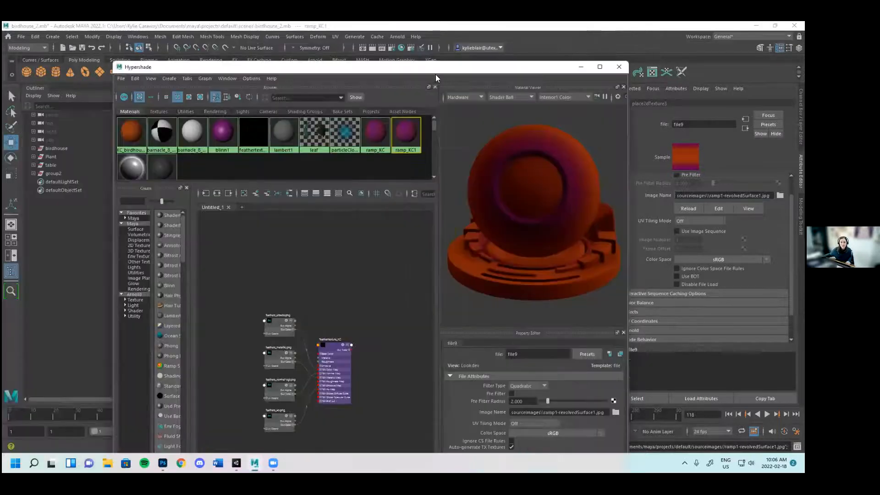
pyautogui.moveTo(381, 70); pyautogui.dragTo(588, 92)
pyautogui.click(302, 242)
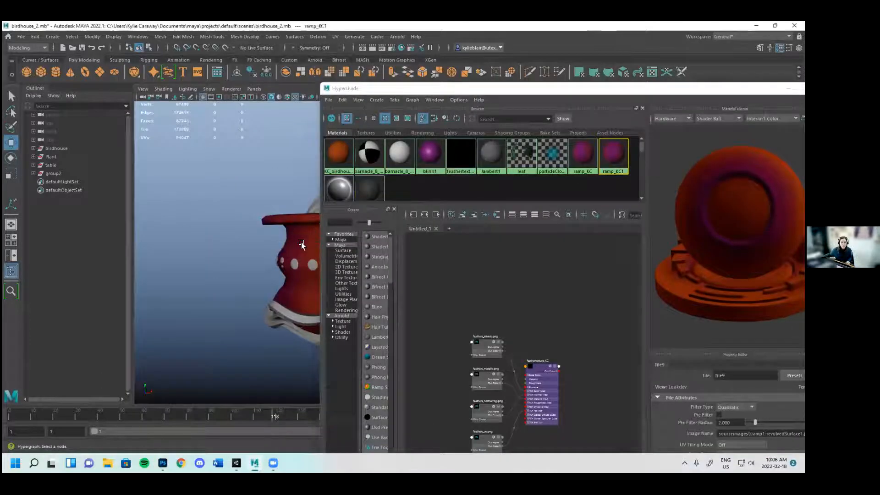
pyautogui.moveTo(436, 81); pyautogui.dragTo(394, 73)
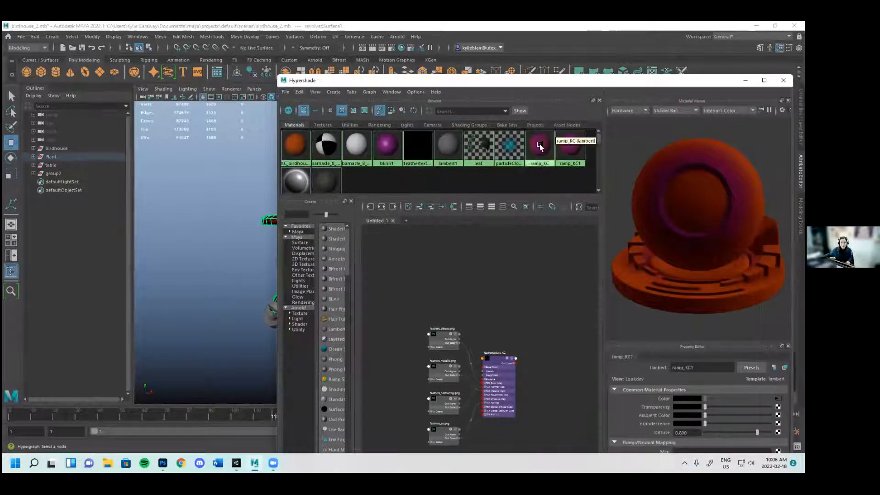
pyautogui.click(542, 148)
pyautogui.moveTo(542, 146)
pyautogui.mouseDown(button='middle')
pyautogui.moveTo(535, 130)
pyautogui.moveTo(544, 158)
pyautogui.moveTo(543, 149)
pyautogui.mouseUp(button='middle')
pyautogui.click(299, 93)
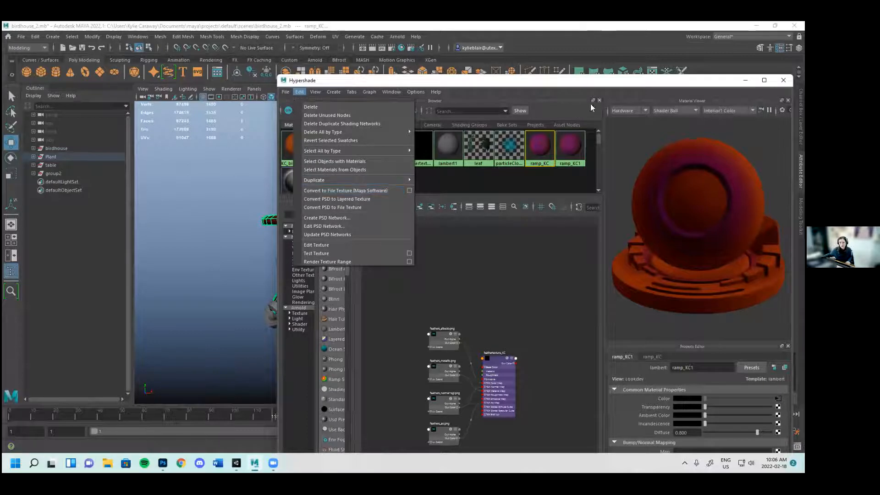
pyautogui.click(566, 85)
pyautogui.moveTo(566, 84); pyautogui.dragTo(463, 104)
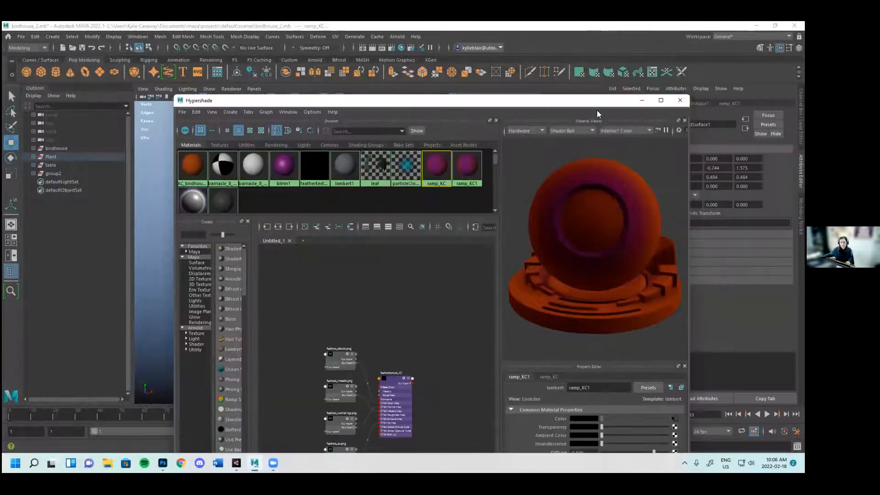
pyautogui.click(680, 101)
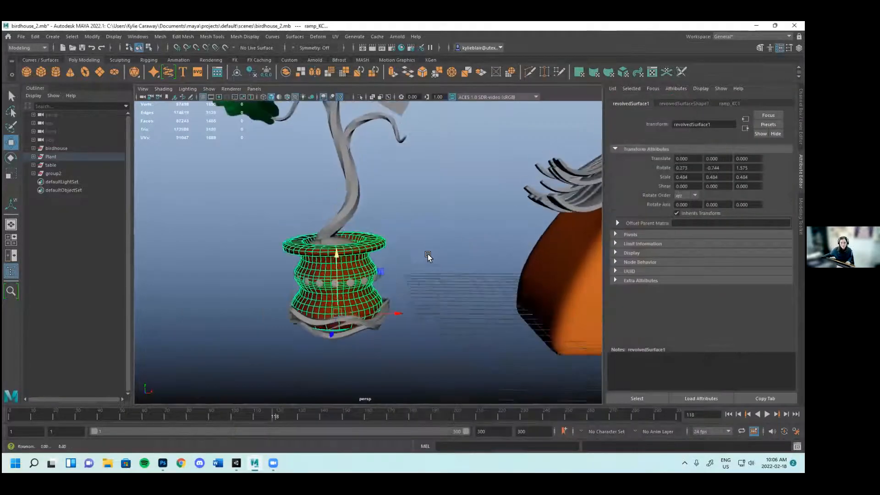
# Select the pot and display its UV layout in the UV Editor alongside the model
pyautogui.click(394, 282)
pyautogui.keyDown('alt'); pyautogui.moveTo(394, 281); pyautogui.dragTo(406, 264); pyautogui.keyUp('alt')
pyautogui.click(365, 242)
pyautogui.scroll(3, 467, 273)
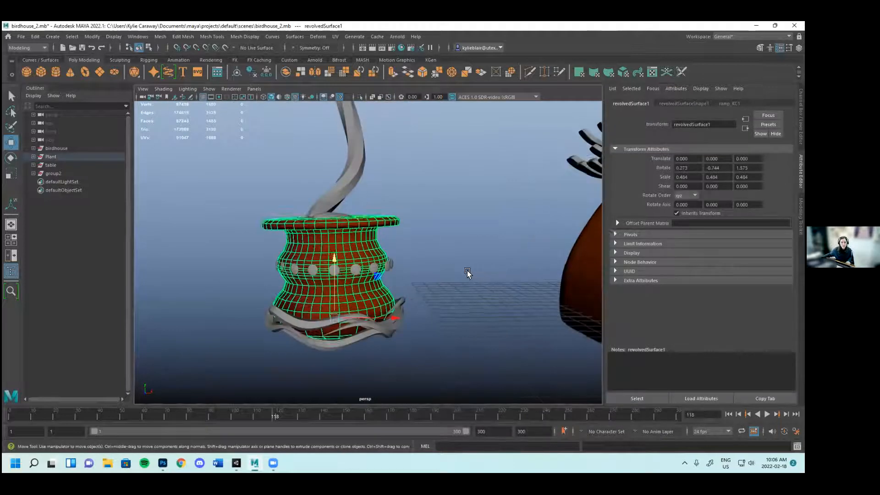
pyautogui.keyDown('alt'); pyautogui.moveTo(468, 273); pyautogui.dragTo(488, 262); pyautogui.keyUp('alt')
pyautogui.click(335, 37)
pyautogui.click(353, 54)
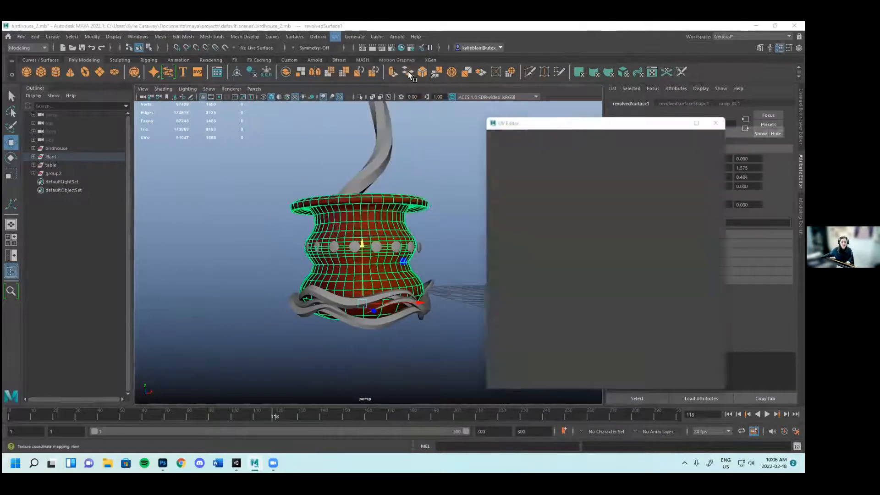
pyautogui.moveTo(550, 121); pyautogui.dragTo(539, 119)
pyautogui.keyDown('alt'); pyautogui.moveTo(404, 265); pyautogui.dragTo(327, 257); pyautogui.keyUp('alt')
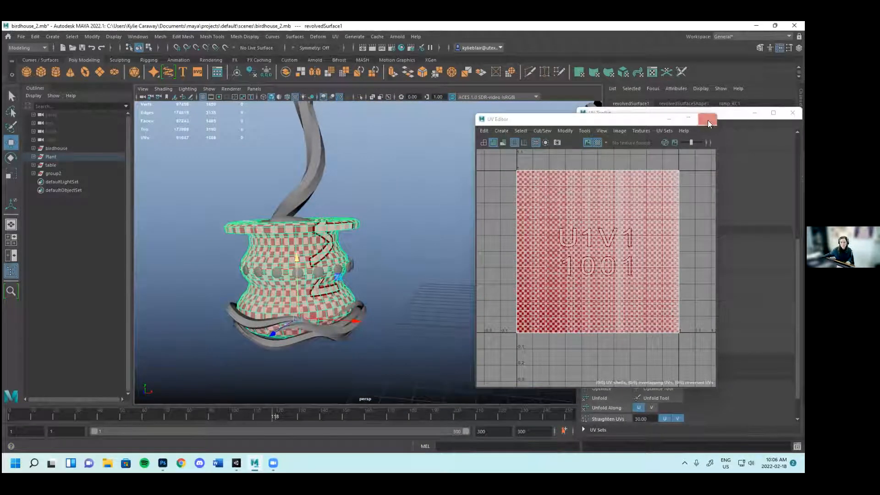
# Select the pot's whole UV shell, switch to the Scale tool, and close the UV Editor
pyautogui.rightClick(604, 221)
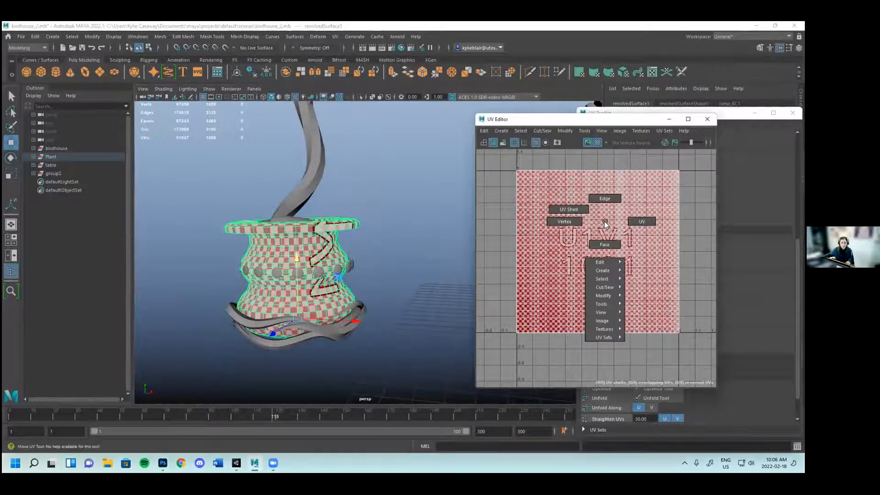
pyautogui.click(569, 209)
pyautogui.click(593, 214)
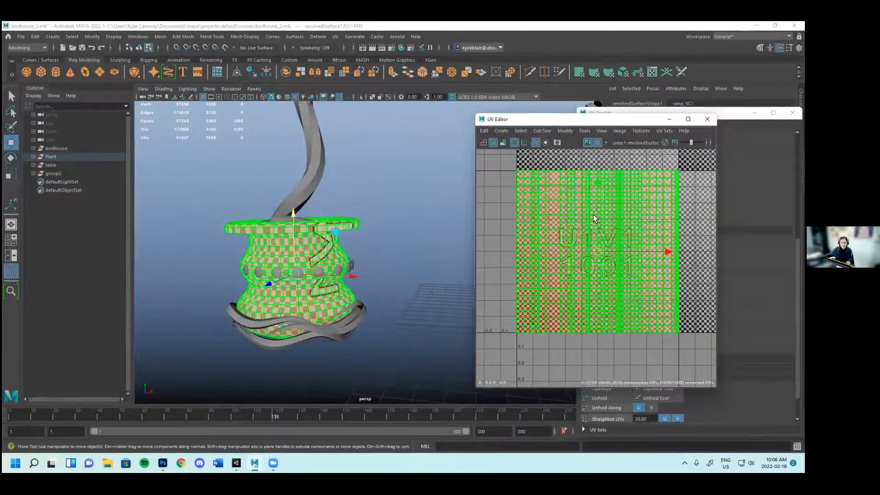
pyautogui.press('r')
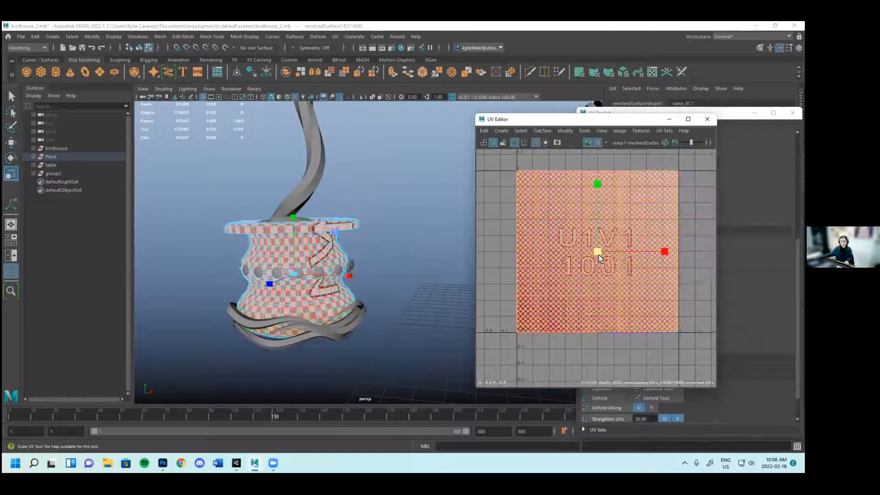
pyautogui.click(706, 119)
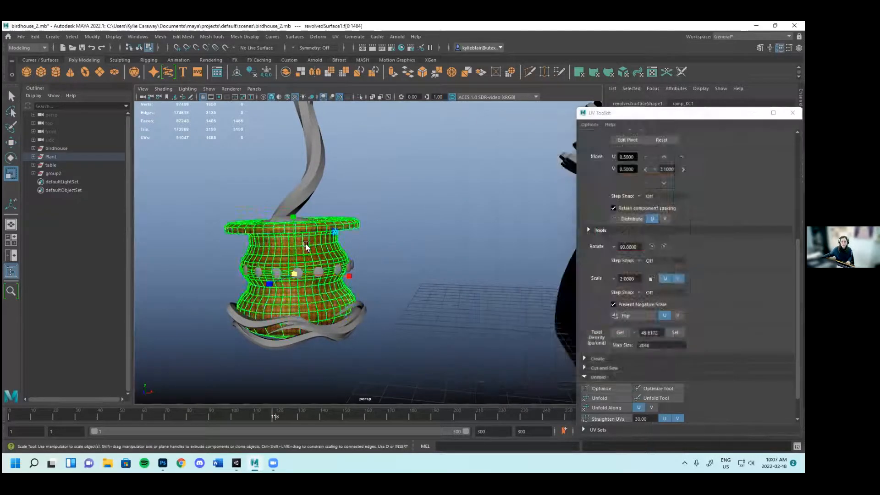
# Assign a new Lambert material to the plant's pot
pyautogui.moveTo(333, 230); pyautogui.dragTo(318, 448, button='right')
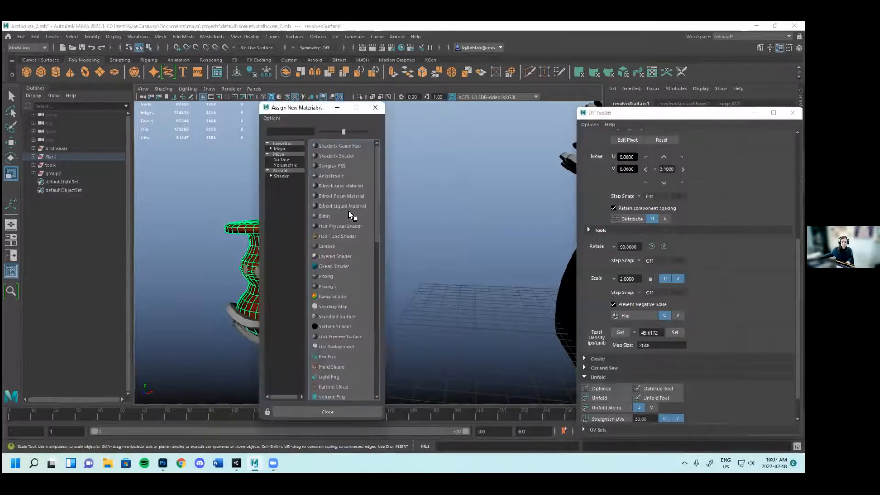
pyautogui.click(338, 245)
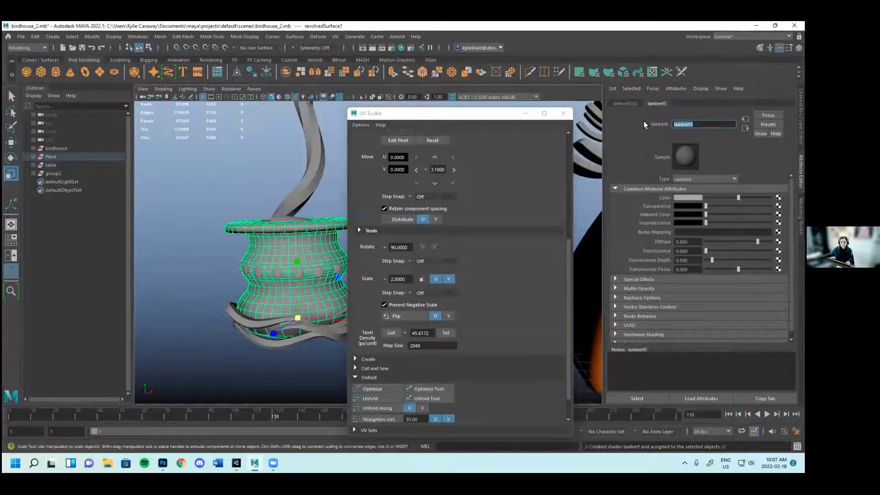
# Rename the pot's new Lambert material as plantvase_KC and close the UV Toolkit
pyautogui.write('plantvase_')
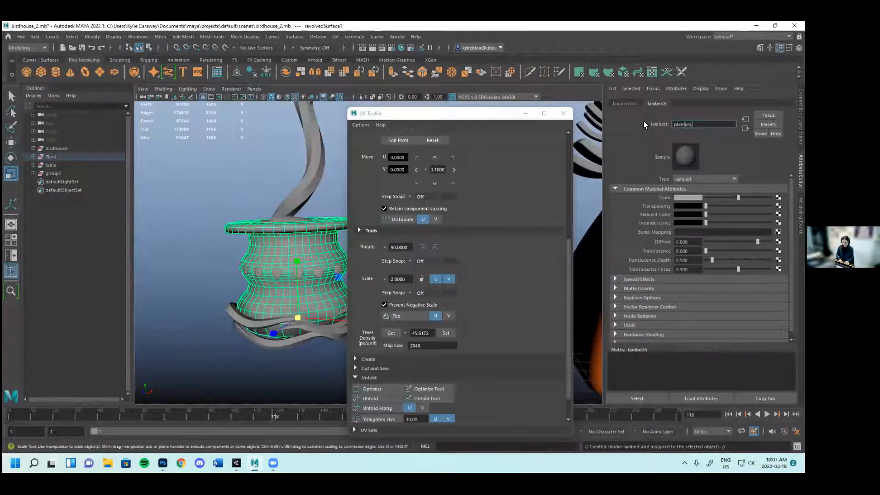
pyautogui.write('KC')
pyautogui.press('Return')
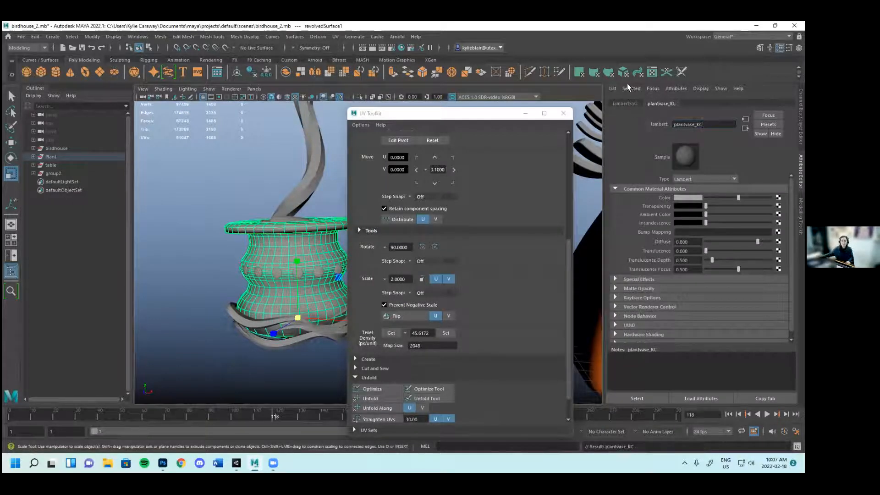
pyautogui.click(563, 114)
pyautogui.keyDown('alt'); pyautogui.moveTo(387, 255); pyautogui.dragTo(420, 285, button='middle'); pyautogui.keyUp('alt')
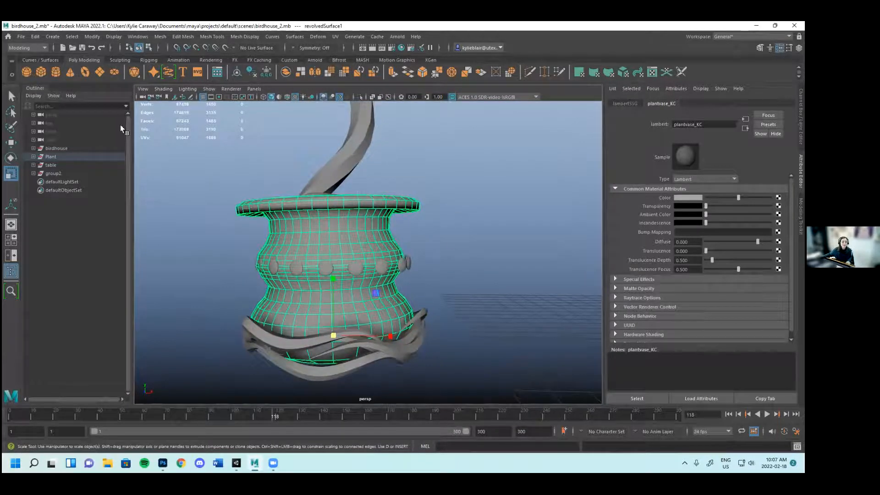
# Switch to the Rendering menu set, start the 3D Paint Tool on the pot, and open its tool settings
pyautogui.click(31, 48)
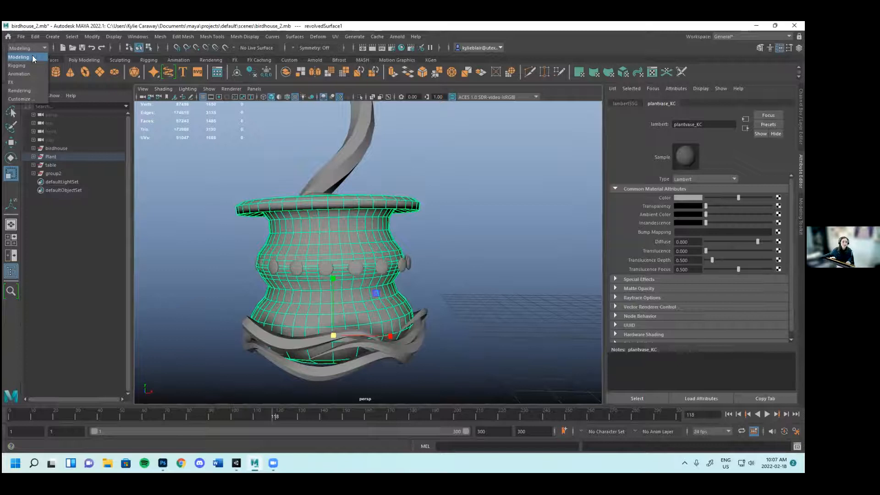
pyautogui.click(31, 91)
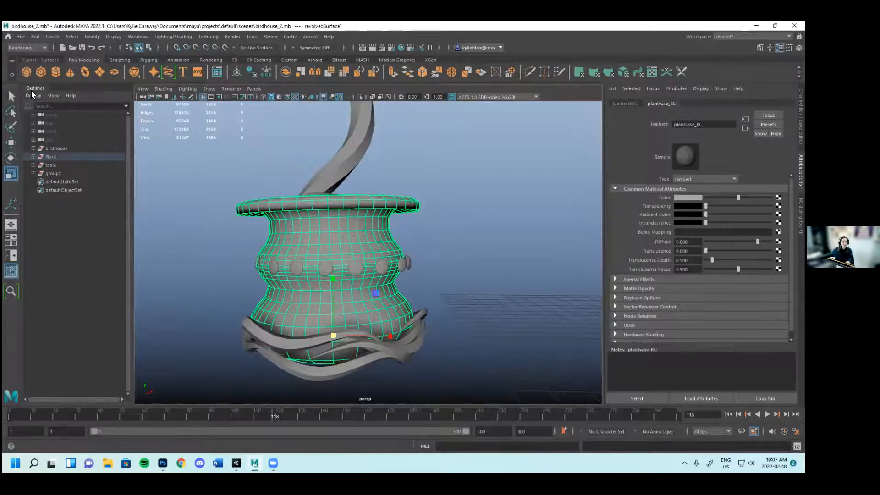
pyautogui.click(205, 36)
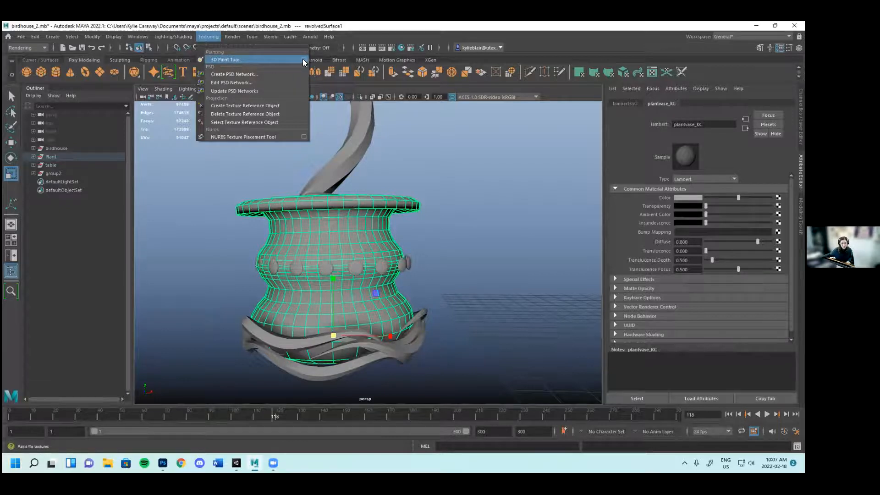
pyautogui.click(282, 59)
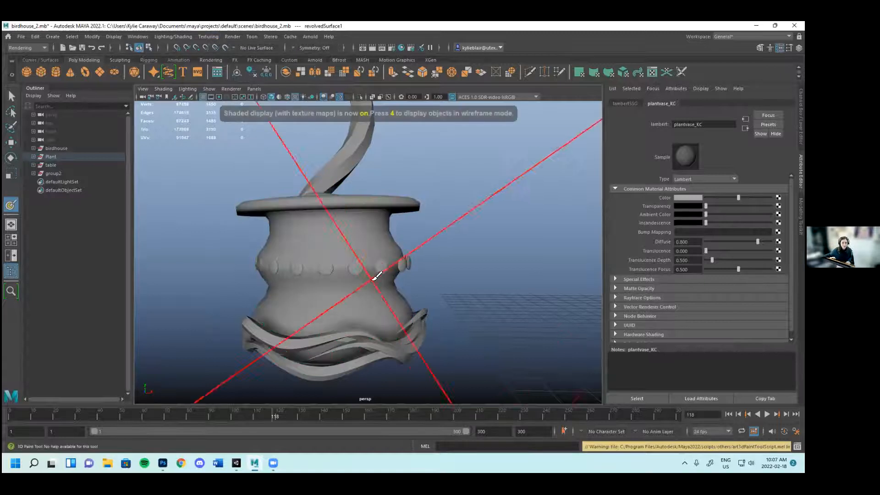
pyautogui.doubleClick(10, 207)
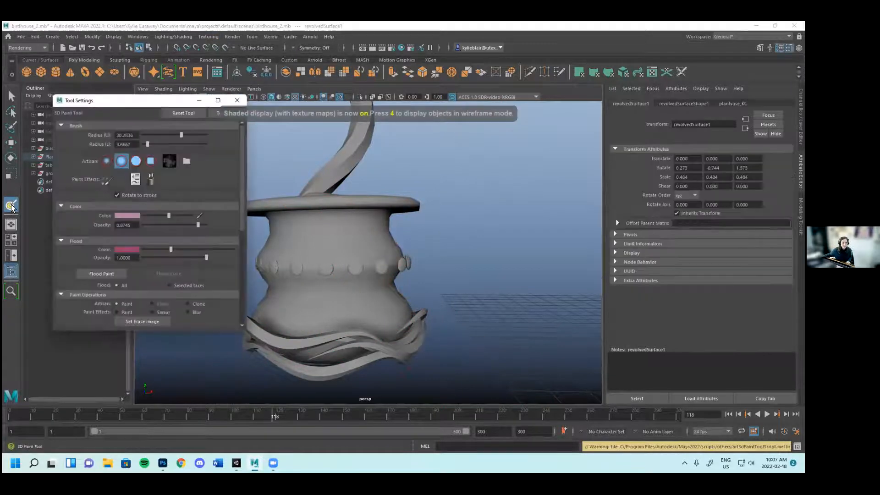
# Reduce the paint brush's upper radius to 3.6667 and try painting on the pot
pyautogui.scroll(-3, 371, 241)
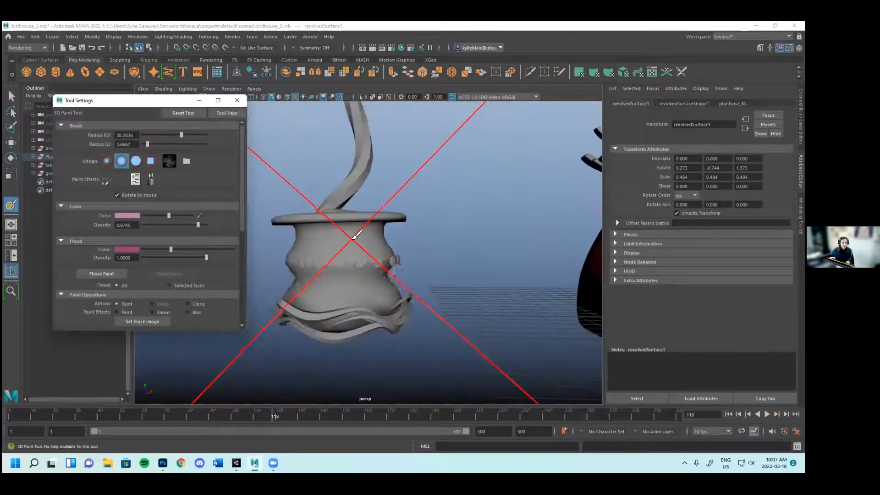
pyautogui.scroll(-2, 342, 227)
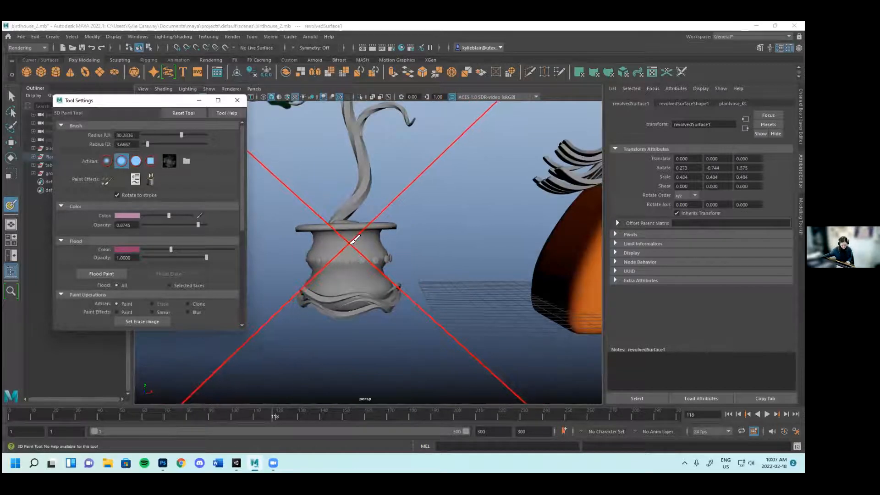
pyautogui.click(353, 241)
pyautogui.moveTo(297, 259); pyautogui.dragTo(184, 245)
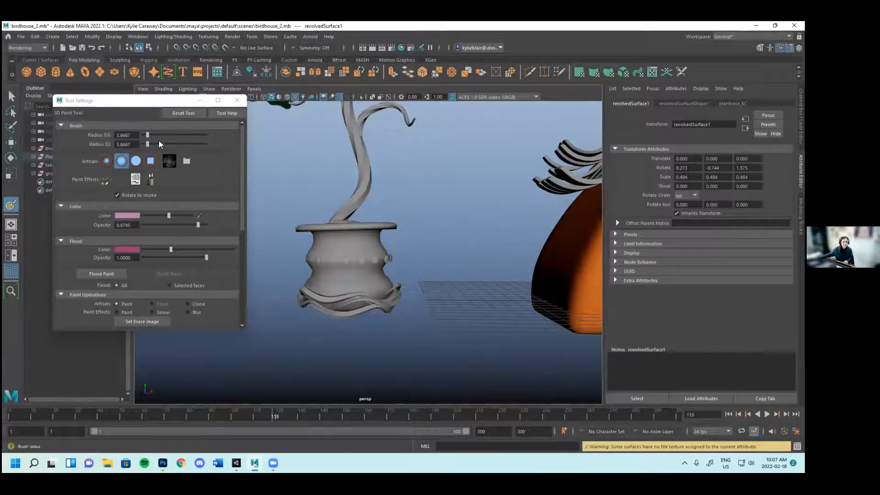
pyautogui.click(147, 135)
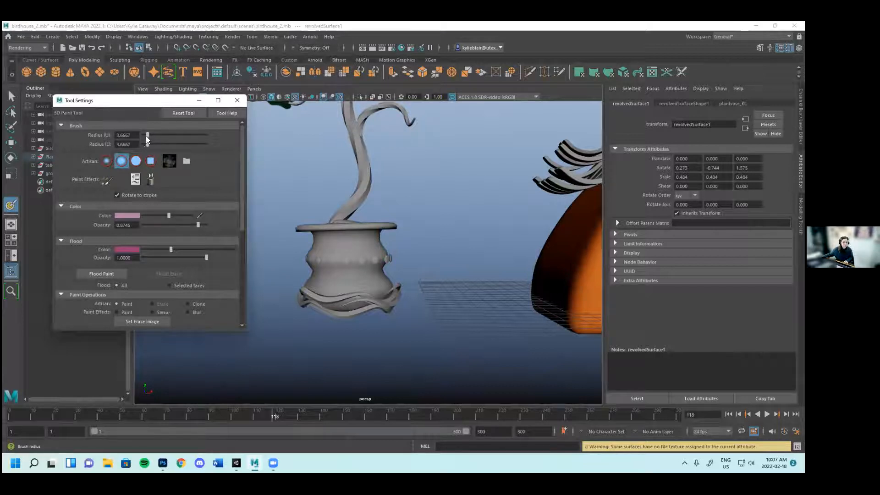
pyautogui.moveTo(146, 101); pyautogui.dragTo(156, 98)
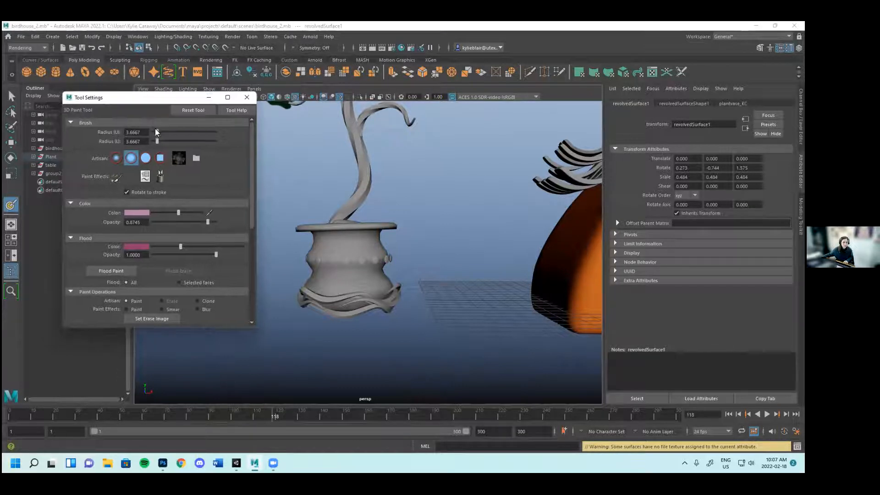
pyautogui.click(350, 257)
pyautogui.scroll(2, 352, 246)
pyautogui.scroll(-2, 349, 245)
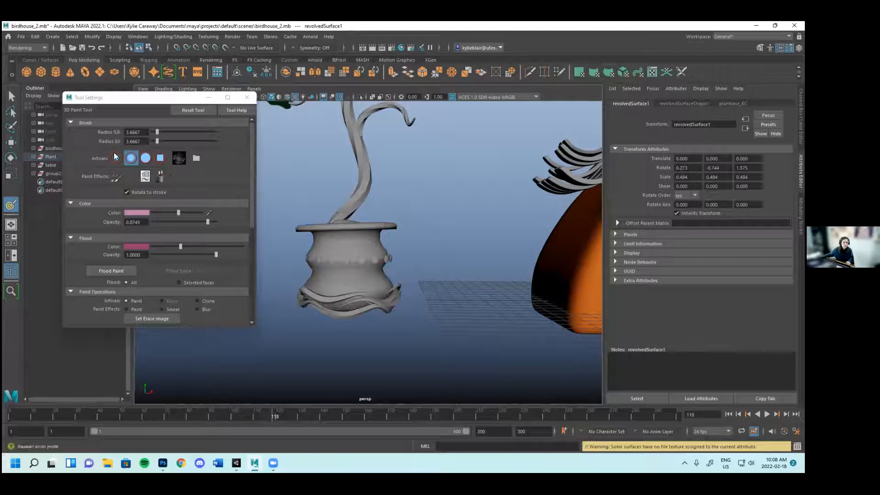
# Assign a 2048 by 2048 JPEG file texture to the pot's Color attribute and save the texture to disk
pyautogui.scroll(-5, 228, 172)
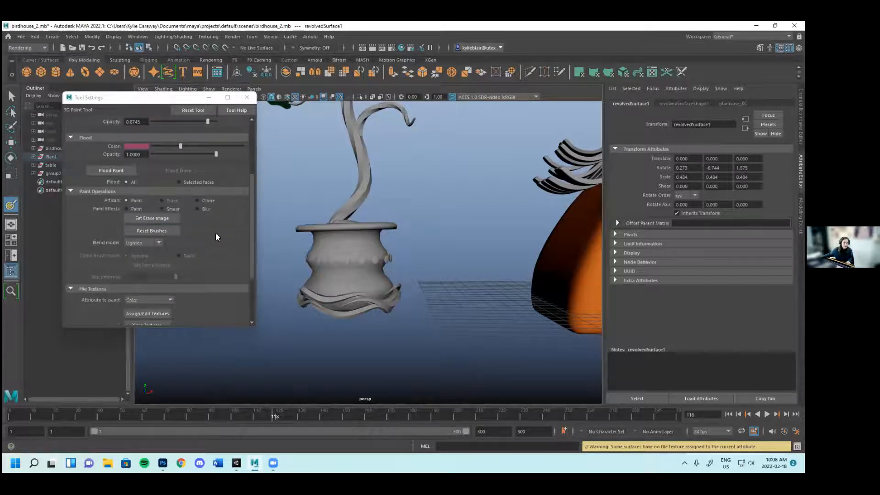
pyautogui.scroll(-3, 218, 236)
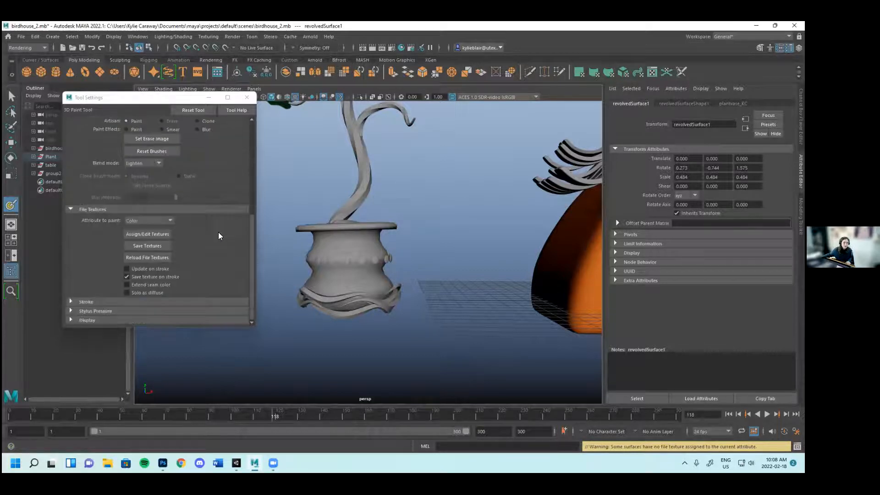
pyautogui.click(132, 220)
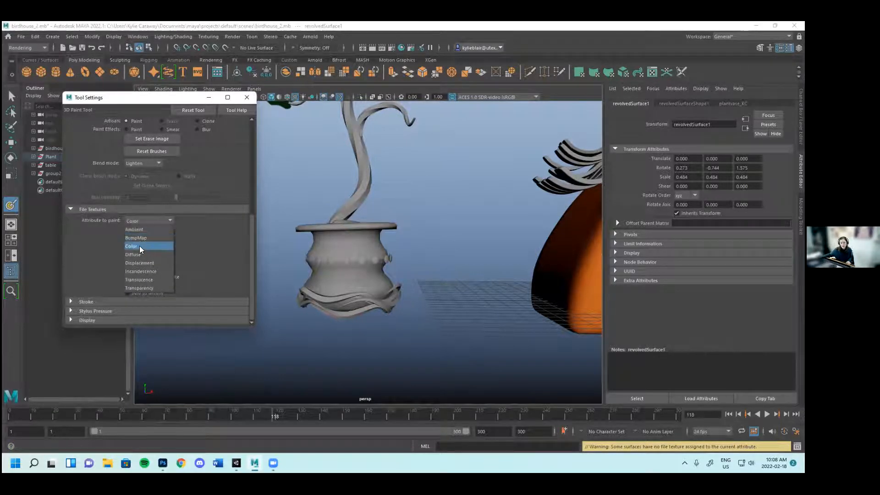
pyautogui.click(139, 246)
pyautogui.click(147, 234)
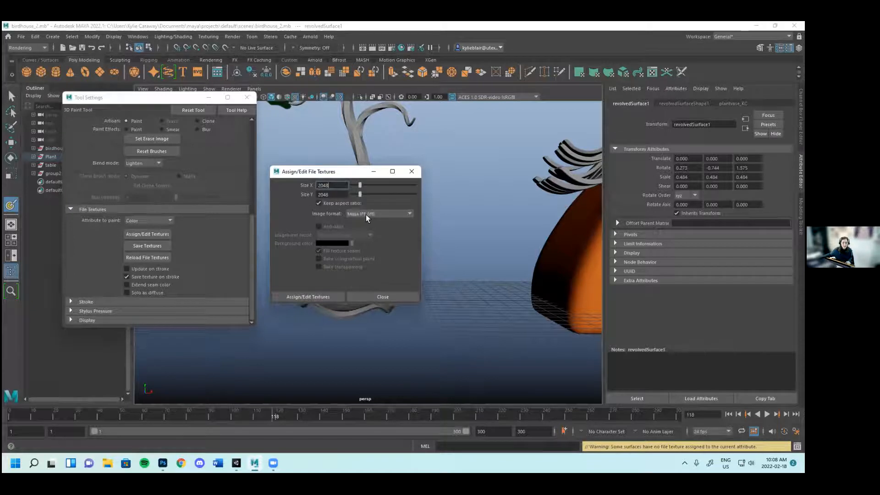
pyautogui.click(367, 214)
pyautogui.click(377, 257)
pyautogui.click(316, 297)
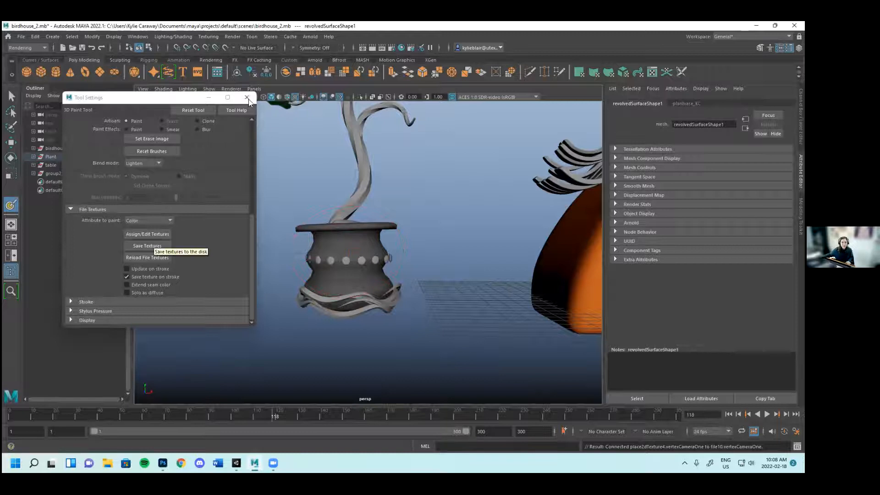
pyautogui.click(156, 245)
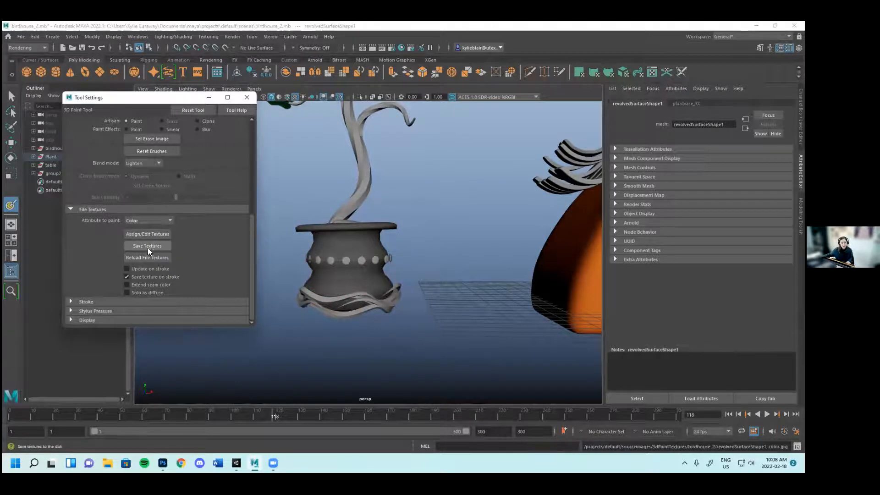
# Paint the front of the pot with the light pink brush color
pyautogui.scroll(3, 225, 238)
pyautogui.scroll(3, 230, 237)
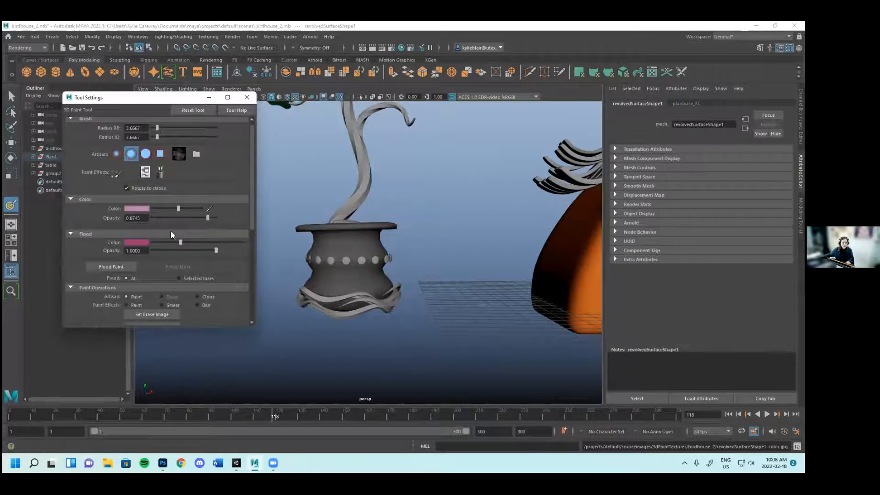
pyautogui.click(123, 270)
pyautogui.keyDown('alt'); pyautogui.moveTo(343, 244); pyautogui.dragTo(316, 243); pyautogui.keyUp('alt')
# Change the brush color to blue and set the brush opacity to about 0.92
pyautogui.moveTo(207, 218); pyautogui.dragTo(193, 218)
pyautogui.click(138, 208)
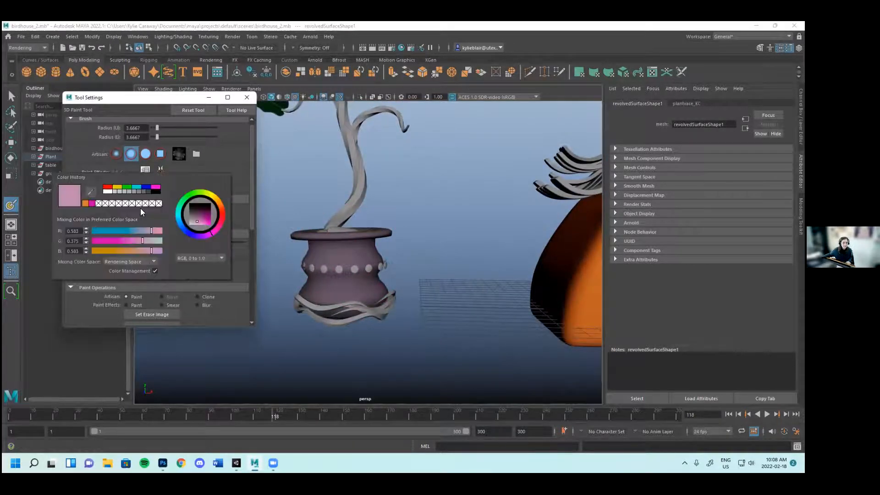
pyautogui.click(111, 230)
pyautogui.moveTo(194, 217); pyautogui.dragTo(210, 217)
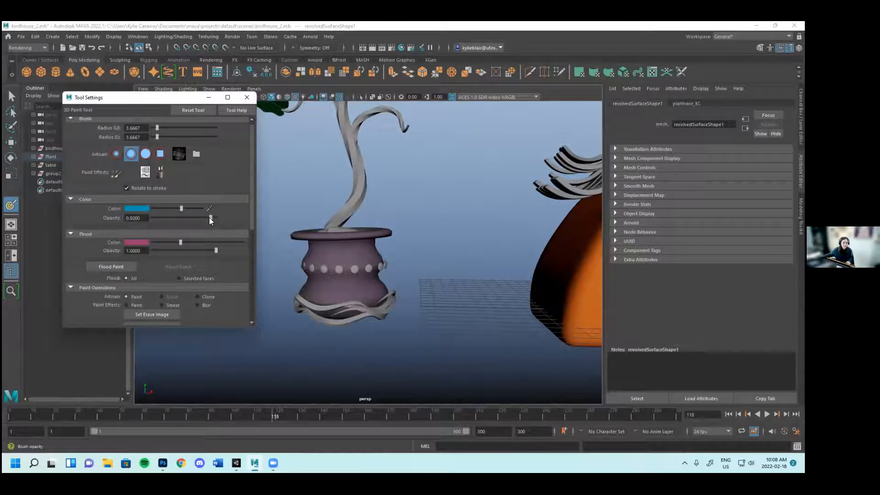
# Preview several brush shape images, including dapple.jpg, and load hatch.jpg as the paint brush shape
pyautogui.click(196, 153)
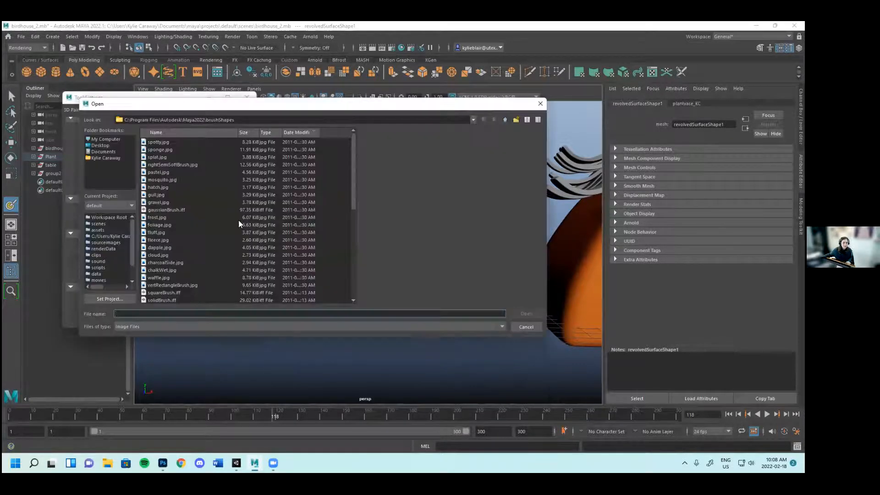
pyautogui.click(175, 232)
pyautogui.click(176, 247)
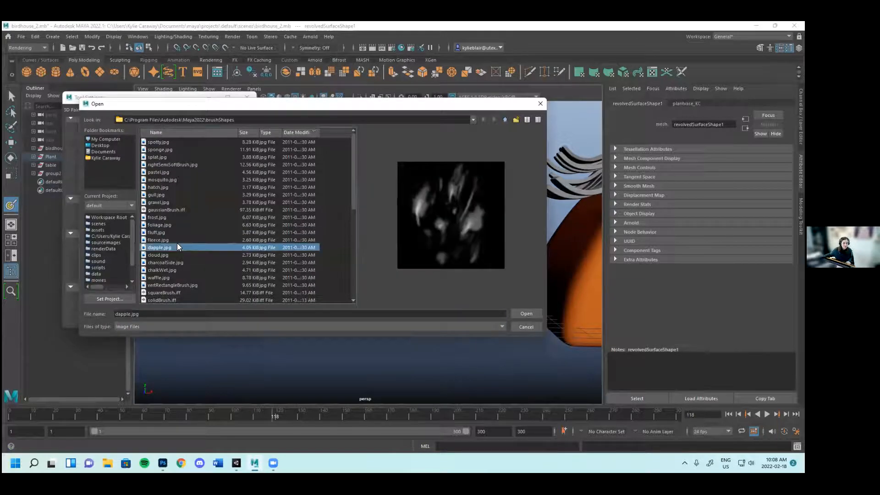
pyautogui.click(169, 188)
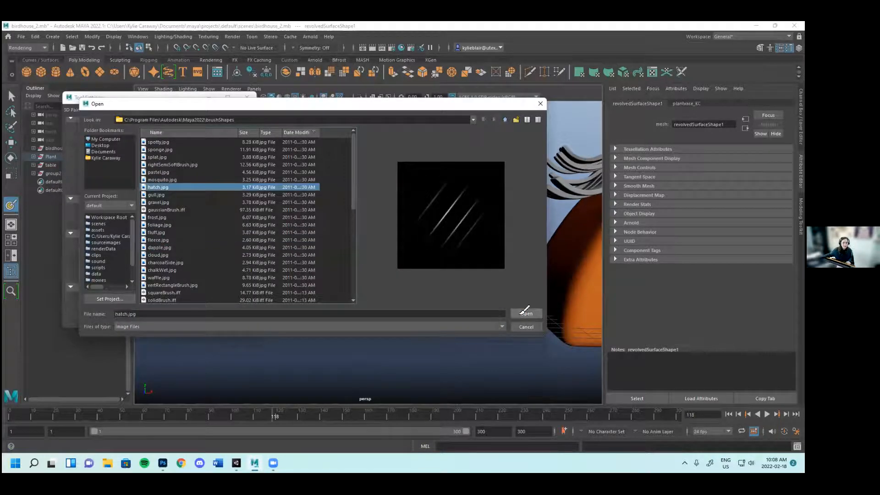
pyautogui.click(525, 313)
# Try the hatch brush on the unpainted back of the pot and raise the brush opacity to 1
pyautogui.moveTo(339, 272)
pyautogui.keyDown('alt'); pyautogui.mouseDown()
pyautogui.moveTo(338, 255)
pyautogui.moveTo(395, 255)
pyautogui.moveTo(423, 244)
pyautogui.mouseUp(); pyautogui.keyUp('alt')
pyautogui.scroll(2, 423, 244)
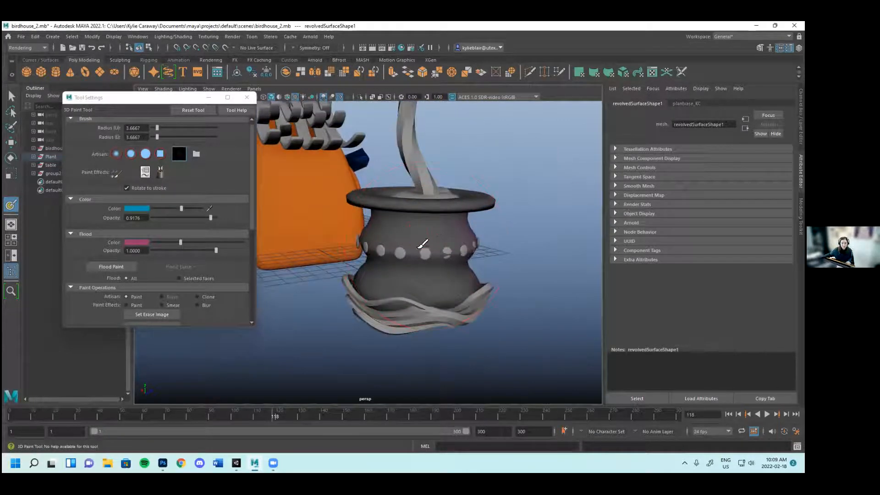
pyautogui.moveTo(211, 218); pyautogui.dragTo(223, 220)
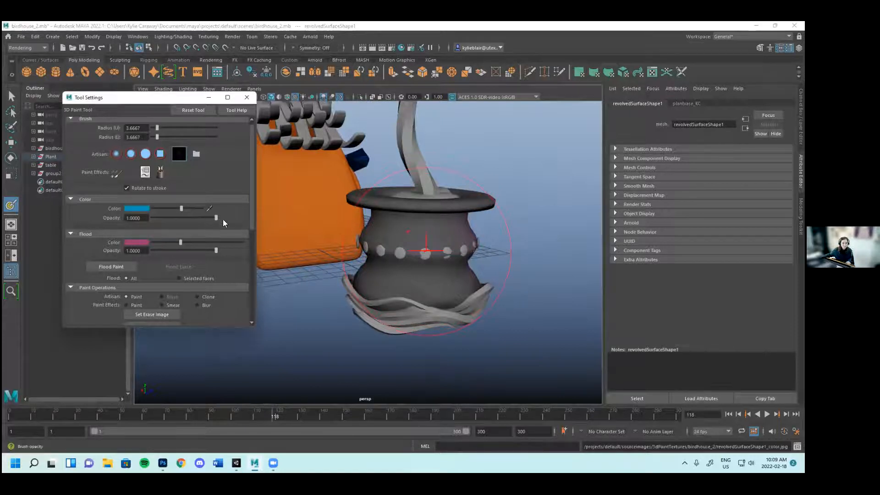
pyautogui.keyDown('alt'); pyautogui.moveTo(428, 248); pyautogui.dragTo(368, 233); pyautogui.keyUp('alt')
# Switch back to the soft brush profile and paint over the remaining gray areas around the pot and its rim
pyautogui.click(179, 159)
pyautogui.click(131, 153)
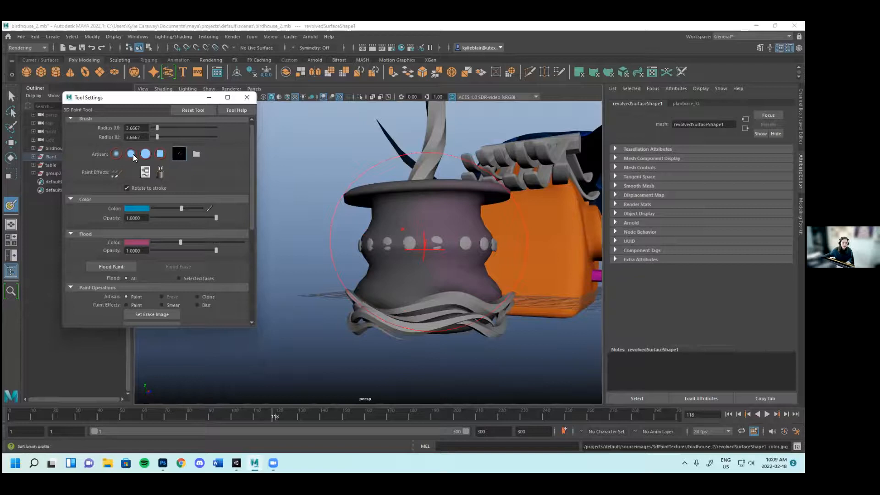
pyautogui.moveTo(417, 254); pyautogui.dragTo(399, 267)
pyautogui.moveTo(447, 224)
pyautogui.keyDown('alt'); pyautogui.mouseDown()
pyautogui.moveTo(457, 240)
pyautogui.moveTo(444, 255)
pyautogui.moveTo(419, 222)
pyautogui.moveTo(454, 245)
pyautogui.moveTo(373, 251)
pyautogui.moveTo(429, 259)
pyautogui.moveTo(367, 233)
pyautogui.moveTo(412, 238)
pyautogui.moveTo(345, 257)
pyautogui.moveTo(371, 224)
pyautogui.moveTo(446, 241)
pyautogui.moveTo(436, 262)
pyautogui.moveTo(410, 209)
pyautogui.mouseUp(); pyautogui.keyUp('alt')
pyautogui.keyDown('alt'); pyautogui.moveTo(435, 289); pyautogui.dragTo(399, 275); pyautogui.keyUp('alt')
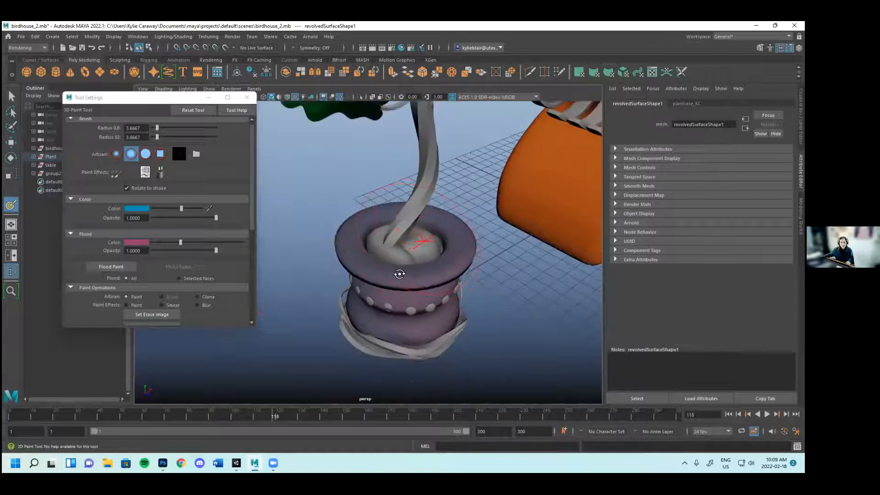
pyautogui.moveTo(359, 191)
pyautogui.keyDown('alt'); pyautogui.mouseDown()
pyautogui.moveTo(406, 263)
pyautogui.moveTo(355, 309)
pyautogui.moveTo(416, 294)
pyautogui.moveTo(388, 267)
pyautogui.mouseUp(); pyautogui.keyUp('alt')
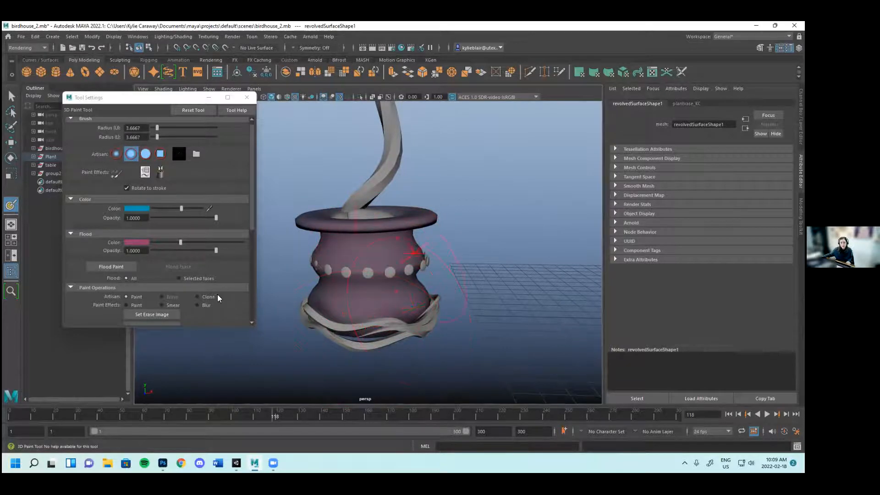
pyautogui.keyDown('alt'); pyautogui.moveTo(285, 321); pyautogui.dragTo(275, 293); pyautogui.keyUp('alt')
pyautogui.moveTo(298, 219)
pyautogui.keyDown('alt'); pyautogui.mouseDown()
pyautogui.moveTo(313, 235)
pyautogui.moveTo(370, 249)
pyautogui.moveTo(202, 213)
pyautogui.mouseUp(); pyautogui.keyUp('alt')
pyautogui.keyDown('alt'); pyautogui.moveTo(293, 229); pyautogui.dragTo(214, 266); pyautogui.keyUp('alt')
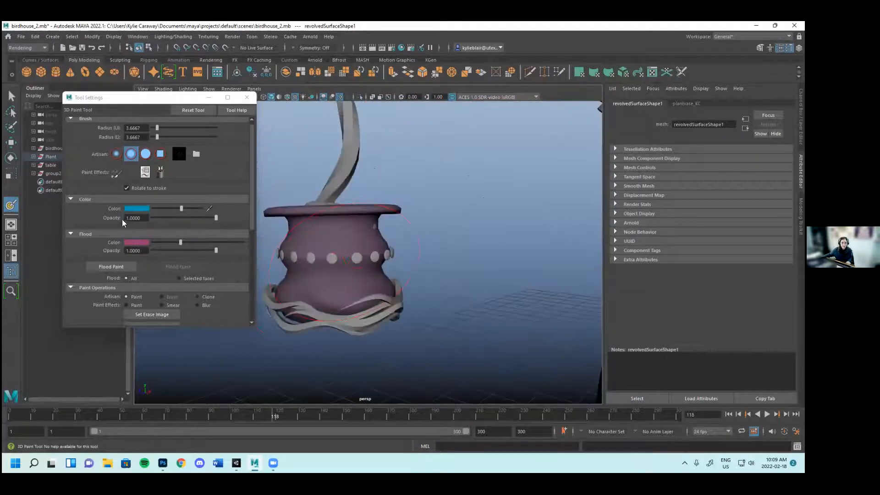
# Flood the whole pot with the pink flood color and bring up the blend mode setting
pyautogui.scroll(-3, 122, 219)
pyautogui.click(115, 210)
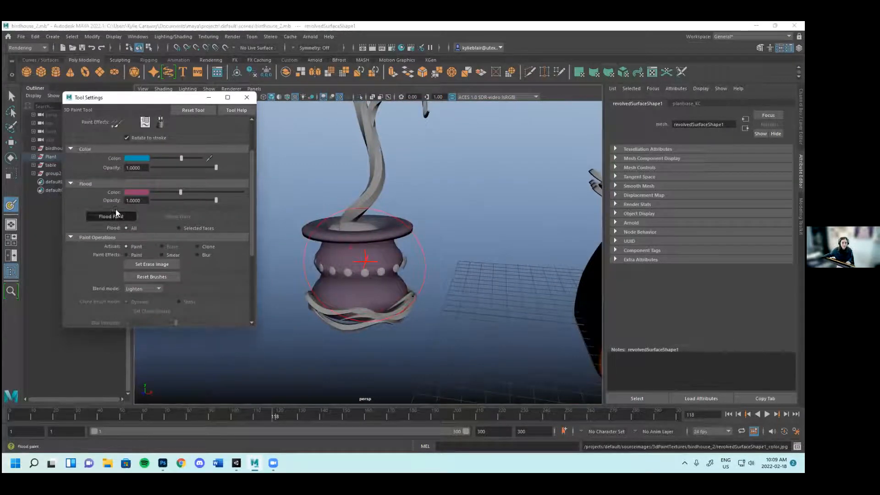
pyautogui.scroll(3, 178, 222)
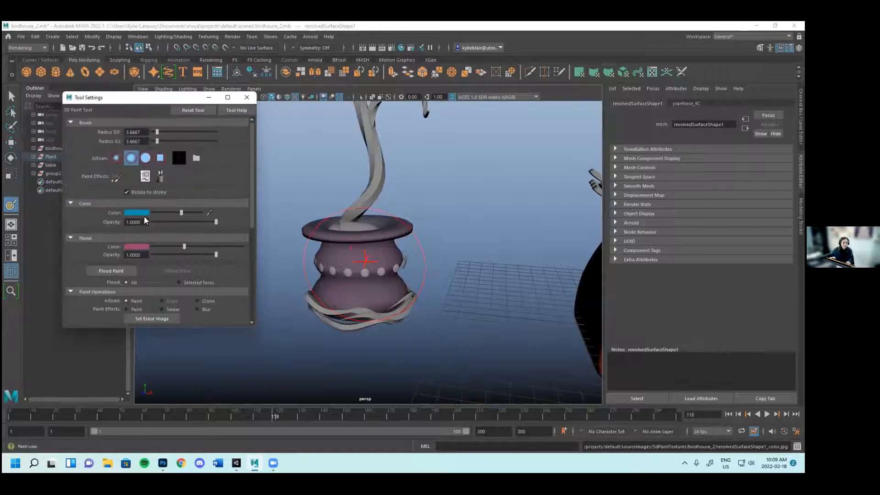
pyautogui.scroll(-6, 177, 226)
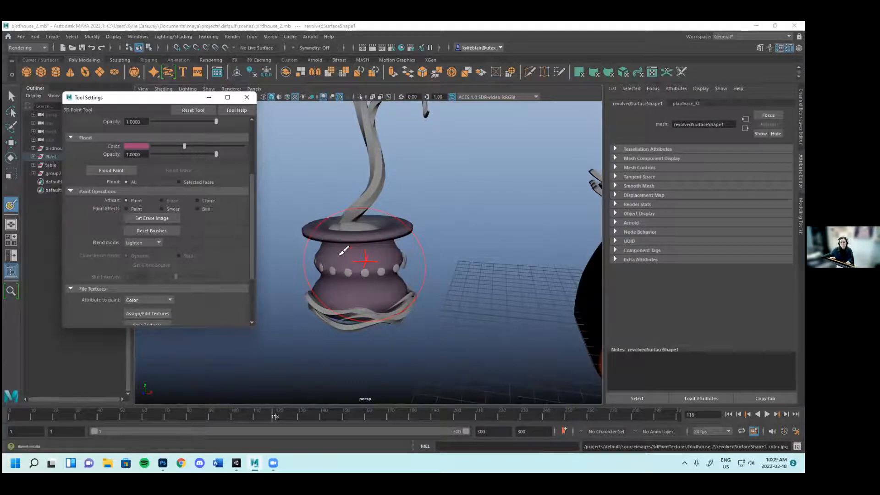
# Save the pot's painted textures and leave the 3D Paint Tool for the Select Tool
pyautogui.scroll(2, 375, 256)
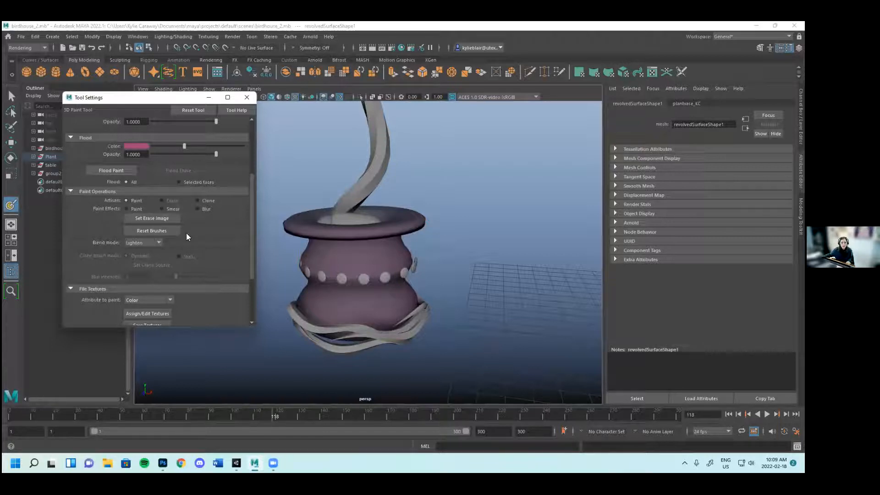
pyautogui.scroll(-3, 207, 229)
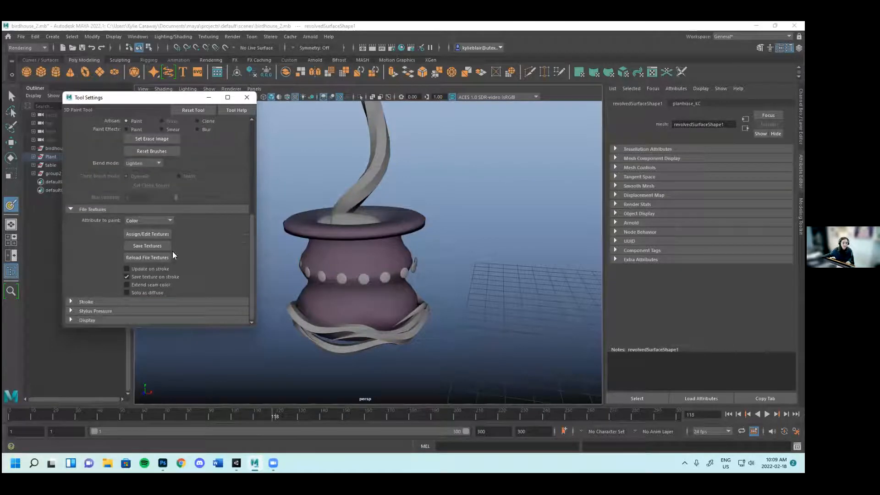
pyautogui.click(161, 246)
pyautogui.scroll(-4, 358, 269)
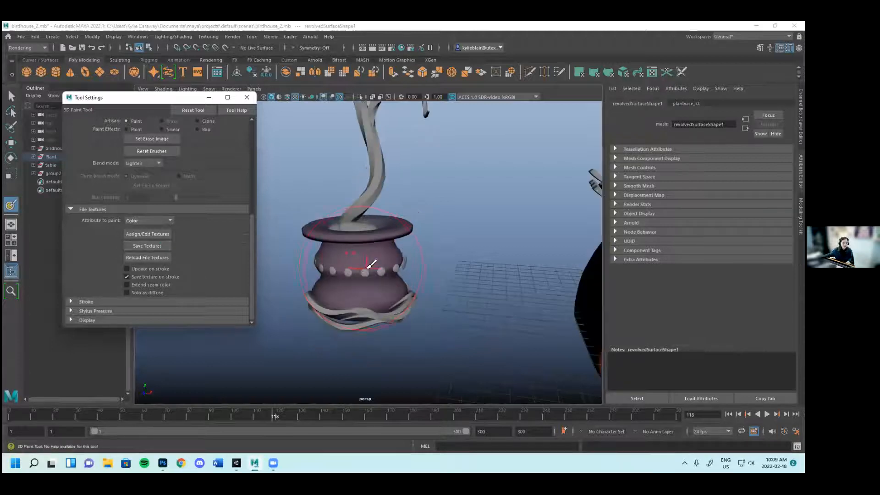
pyautogui.keyDown('alt'); pyautogui.moveTo(361, 254); pyautogui.dragTo(275, 251); pyautogui.keyUp('alt')
pyautogui.click(247, 97)
pyautogui.press('q')
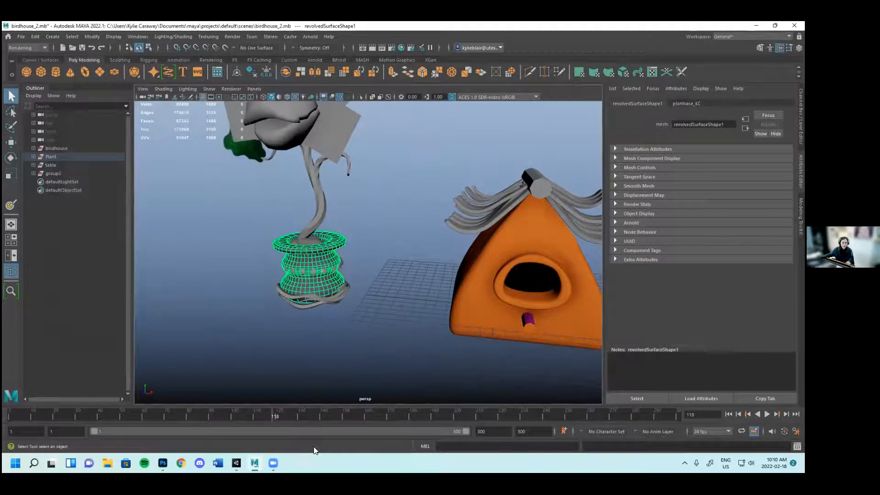
# Select the pot, open its material's color file node and view the image revolvedSurfaceShape1_color.jpg
pyautogui.hotkey('ctrl', 'z')
pyautogui.click(305, 266)
pyautogui.moveTo(310, 266); pyautogui.dragTo(313, 438, button='right')
pyautogui.click(778, 197)
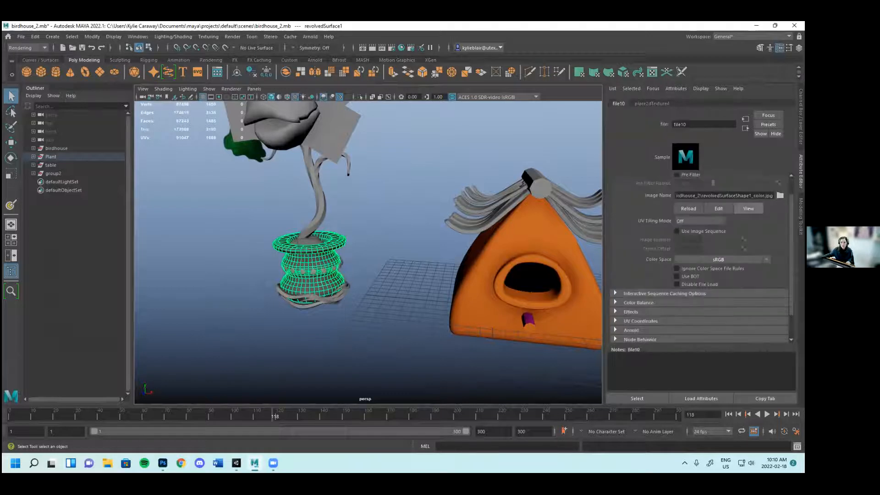
pyautogui.click(749, 208)
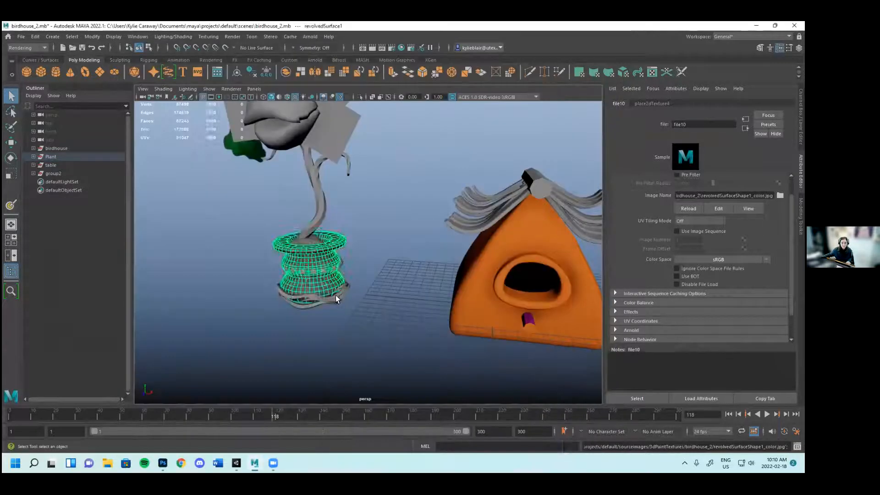
# Reselect the pot and open the Create PSD Network options for it
pyautogui.click(356, 294)
pyautogui.keyDown('alt'); pyautogui.moveTo(348, 288); pyautogui.dragTo(338, 241); pyautogui.keyUp('alt')
pyautogui.click(340, 245)
pyautogui.click(328, 230)
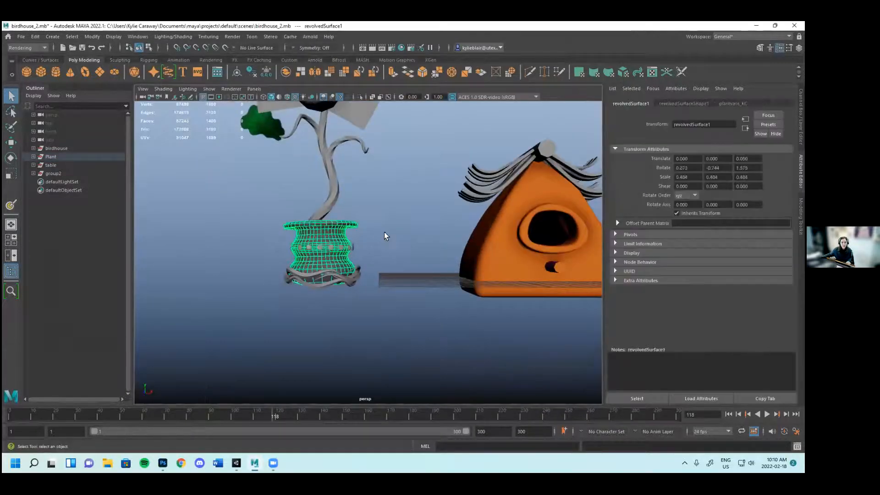
pyautogui.keyDown('alt'); pyautogui.moveTo(384, 232); pyautogui.dragTo(444, 263, button='right'); pyautogui.keyUp('alt')
pyautogui.keyDown('alt'); pyautogui.moveTo(305, 243); pyautogui.dragTo(362, 268, button='middle'); pyautogui.keyUp('alt')
pyautogui.keyDown('alt'); pyautogui.moveTo(362, 268); pyautogui.dragTo(385, 234); pyautogui.keyUp('alt')
pyautogui.moveTo(362, 234); pyautogui.dragTo(403, 222, button='right')
pyautogui.click(173, 36)
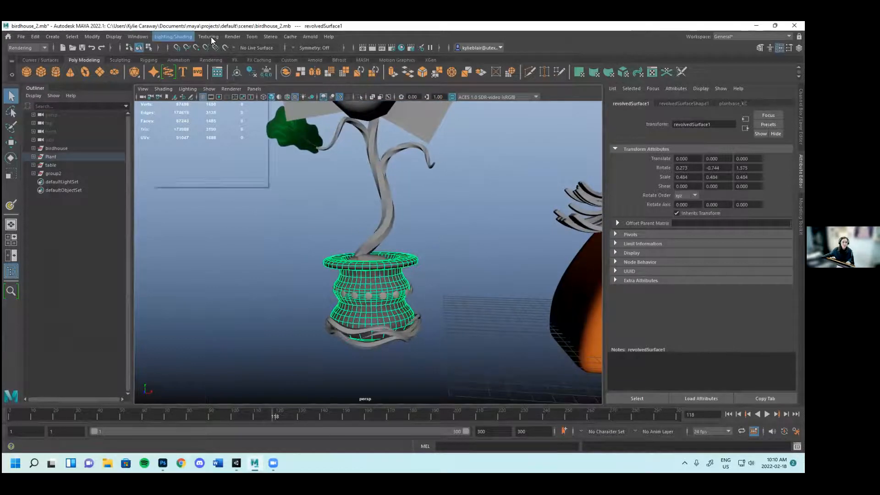
pyautogui.moveTo(208, 37)
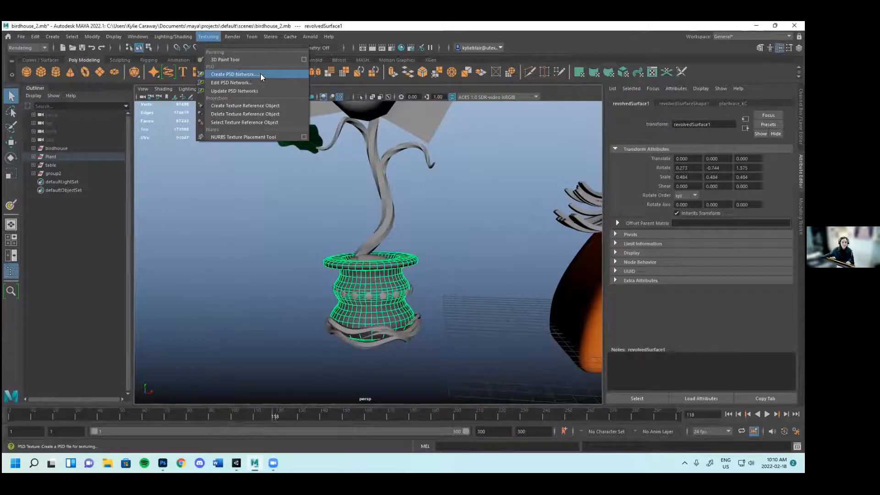
pyautogui.click(258, 74)
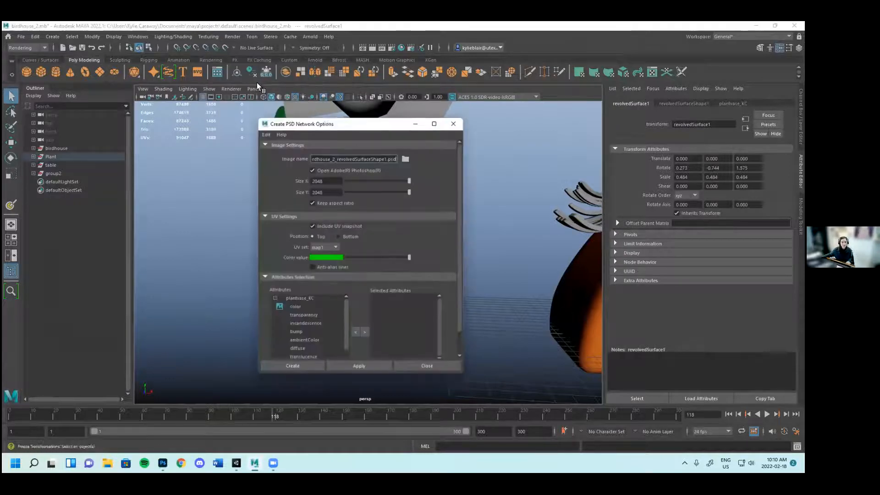
pyautogui.moveTo(337, 124); pyautogui.dragTo(277, 96)
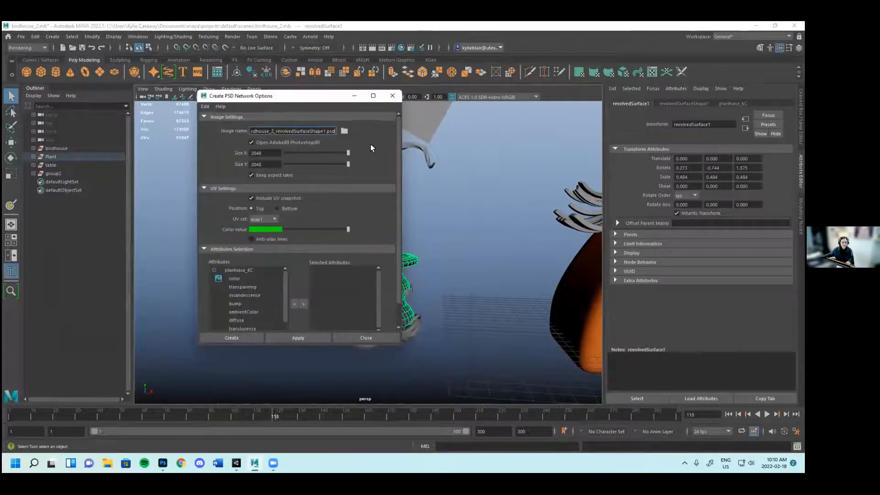
pyautogui.scroll(-1, 385, 208)
pyautogui.scroll(1, 384, 208)
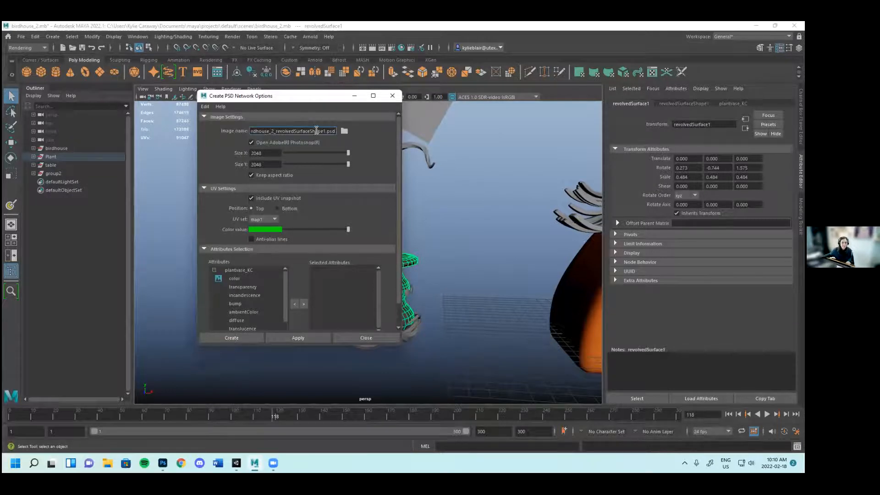
# Set the PSD image file to plantvasephotoshop in the Desktop folder DIGF3006\Maya
pyautogui.click(345, 132)
pyautogui.click(100, 145)
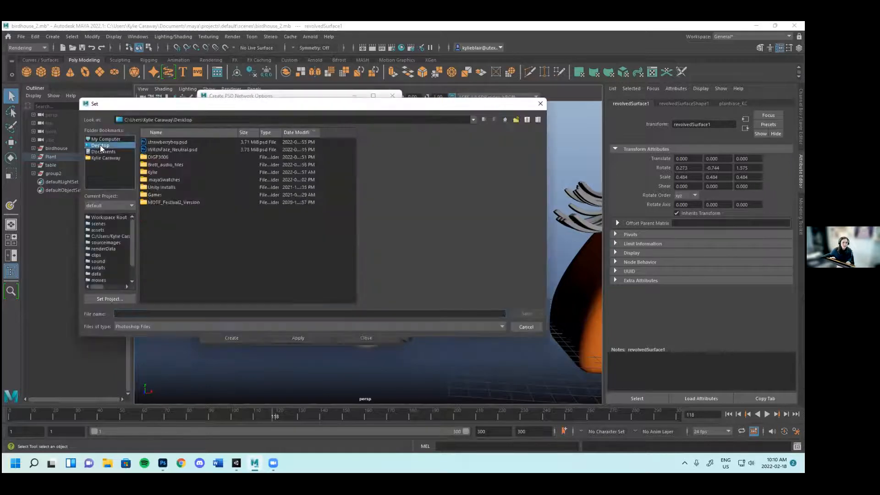
pyautogui.doubleClick(170, 158)
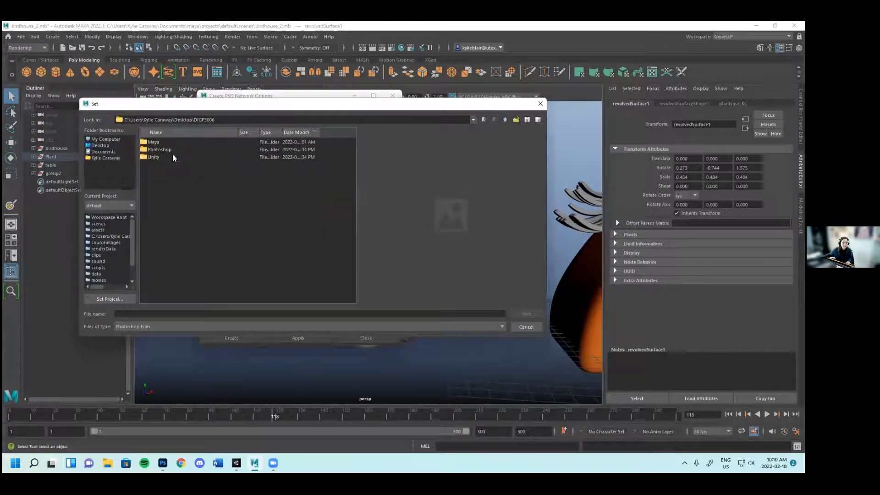
pyautogui.doubleClick(154, 142)
pyautogui.click(159, 314)
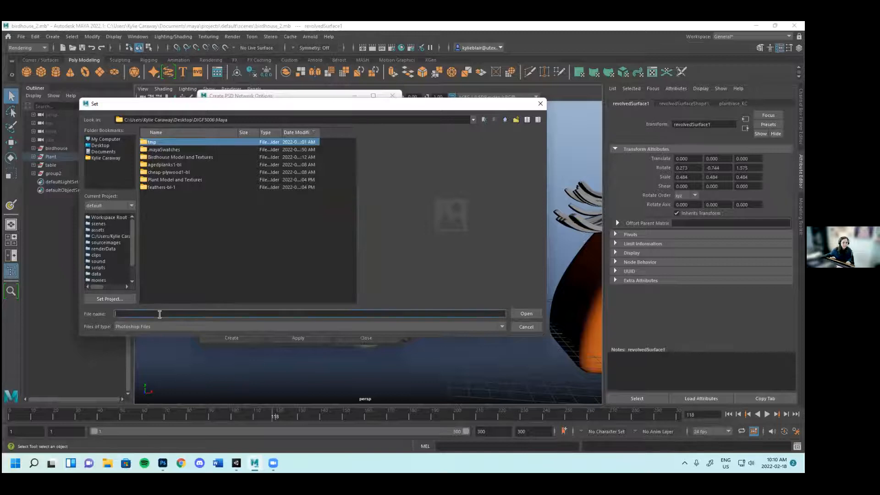
pyautogui.write('plantvasephotoshop')
pyautogui.press('Return')
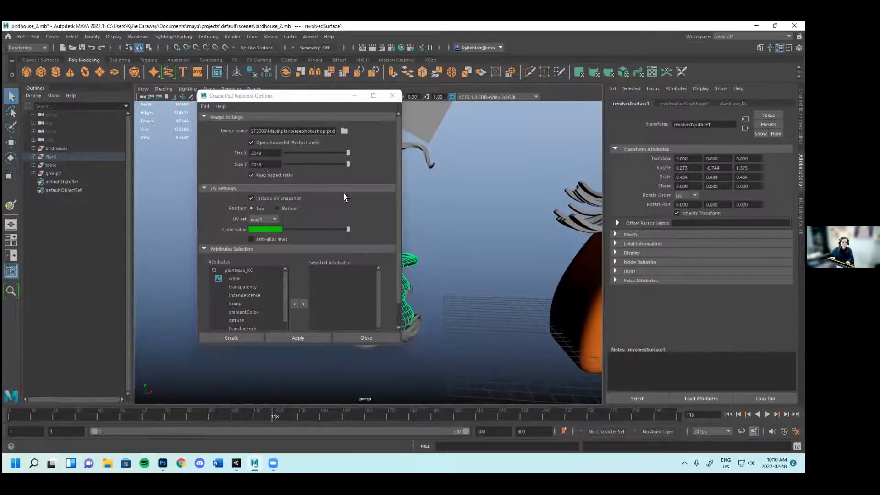
# Add the plantvase_KC color attribute to the selected attributes and create the PSD network
pyautogui.scroll(-1, 385, 214)
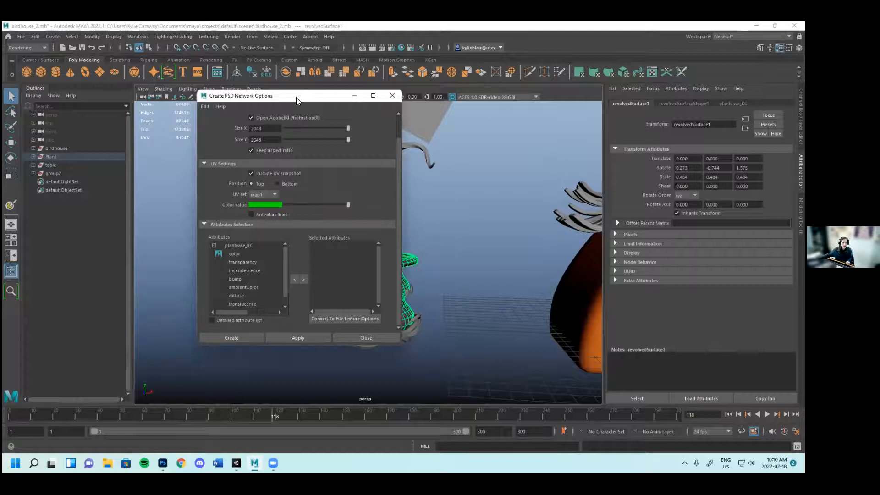
pyautogui.moveTo(297, 100); pyautogui.dragTo(508, 118)
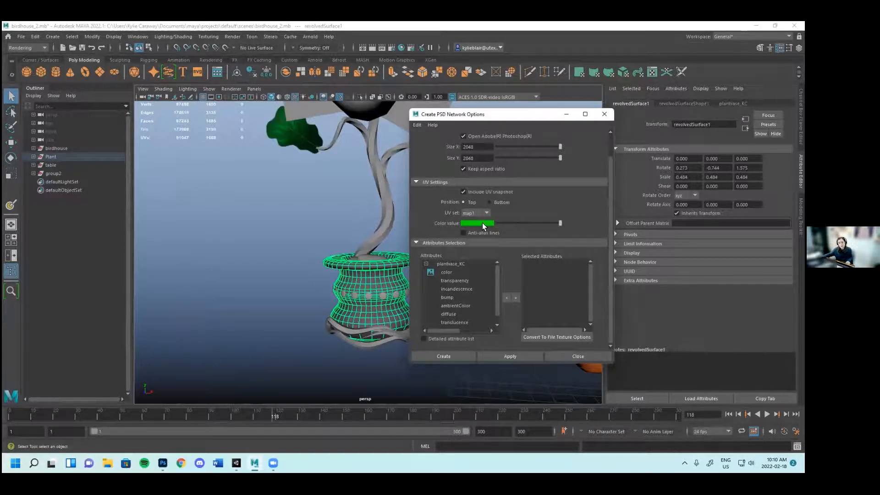
pyautogui.click(448, 273)
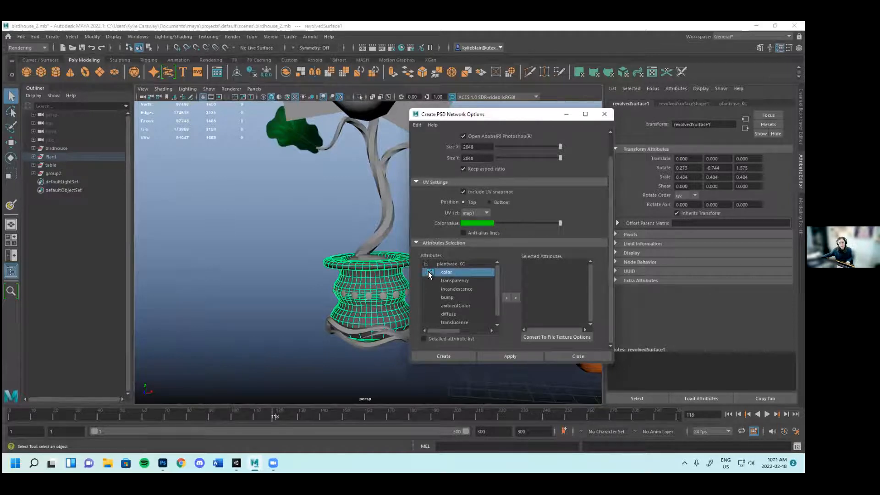
pyautogui.scroll(-1, 463, 291)
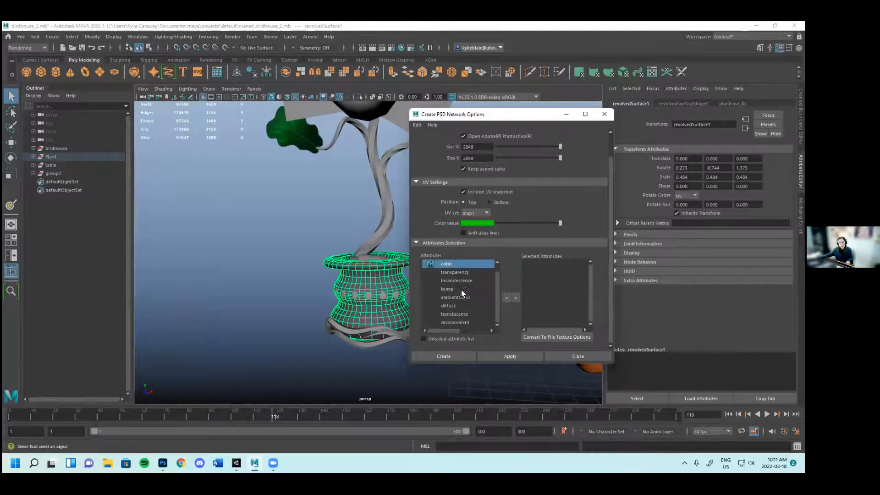
pyautogui.scroll(1, 456, 321)
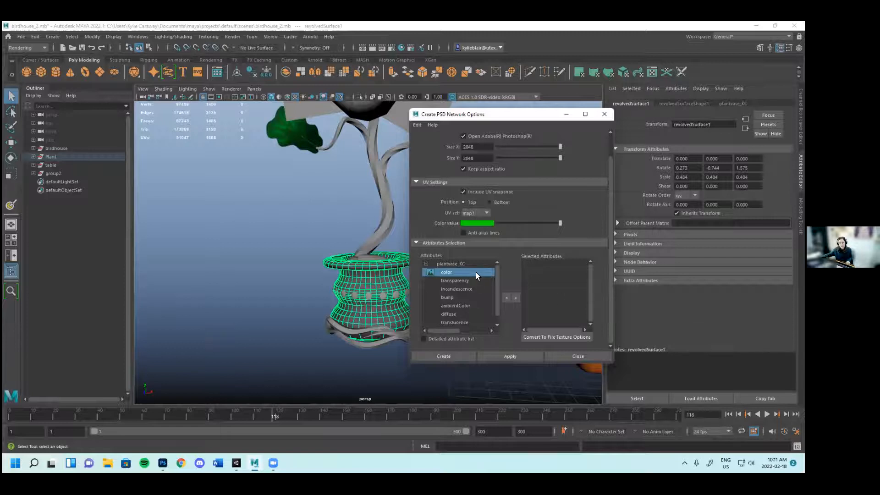
pyautogui.click(516, 298)
pyautogui.click(455, 353)
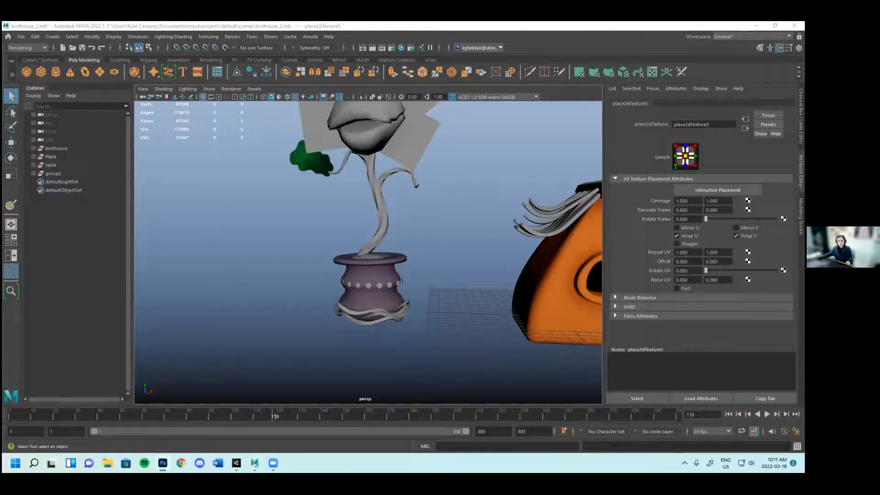
# Switch to Photoshop, maximize the window with plantvasephotoshop.psd and select Layer 1 in the plantvase_KC.color group
pyautogui.moveTo(403, 23); pyautogui.dragTo(414, 29)
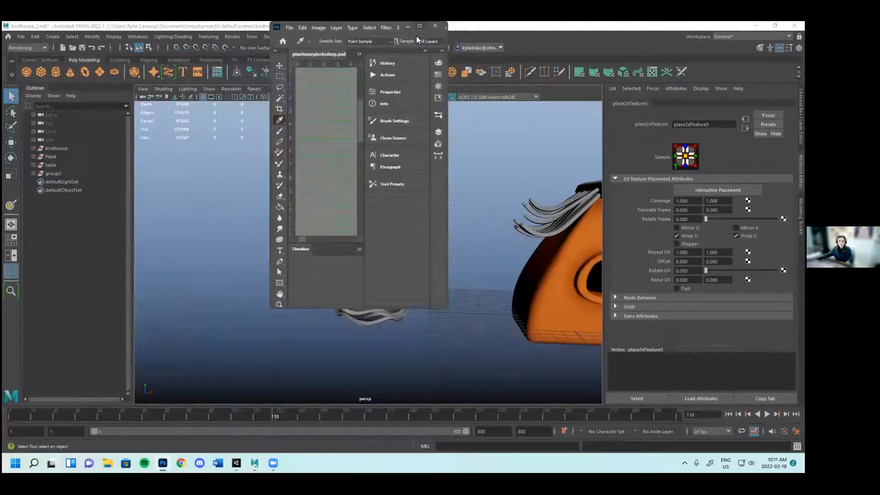
pyautogui.doubleClick(416, 29)
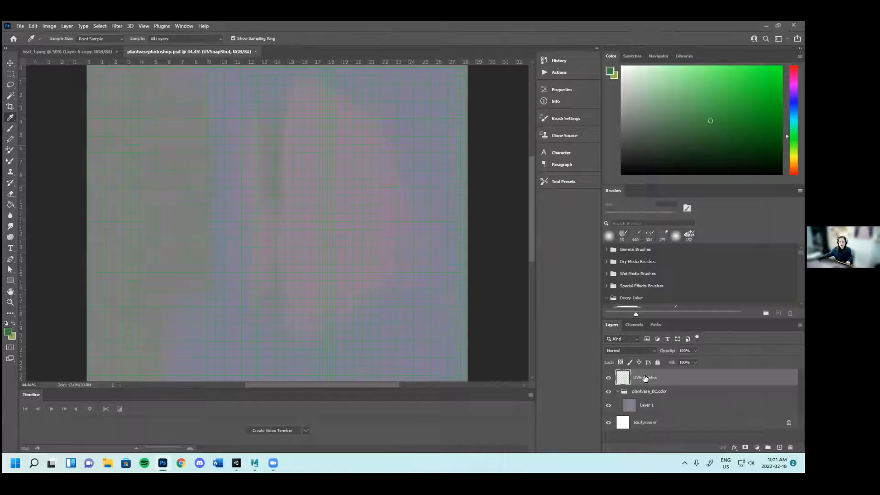
pyautogui.click(647, 396)
pyautogui.click(648, 411)
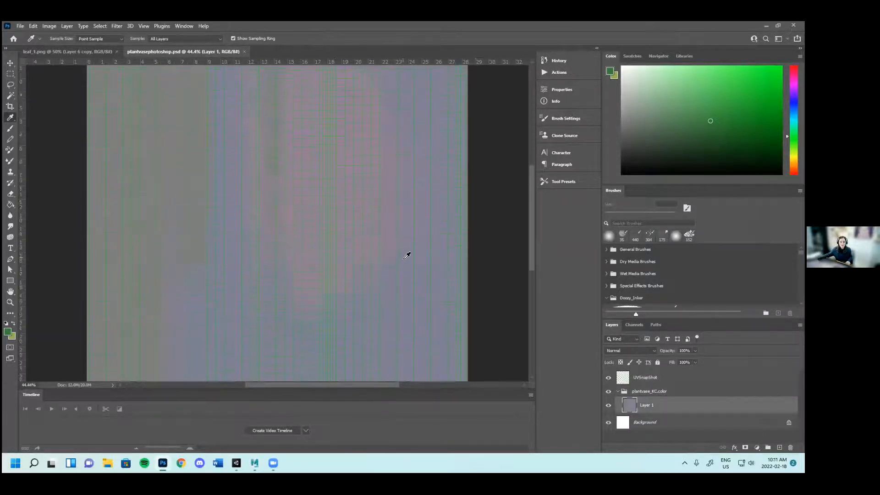
# Choose the Brush tool with a bright cyan foreground color and add a new layer above Layer 1
pyautogui.press('b')
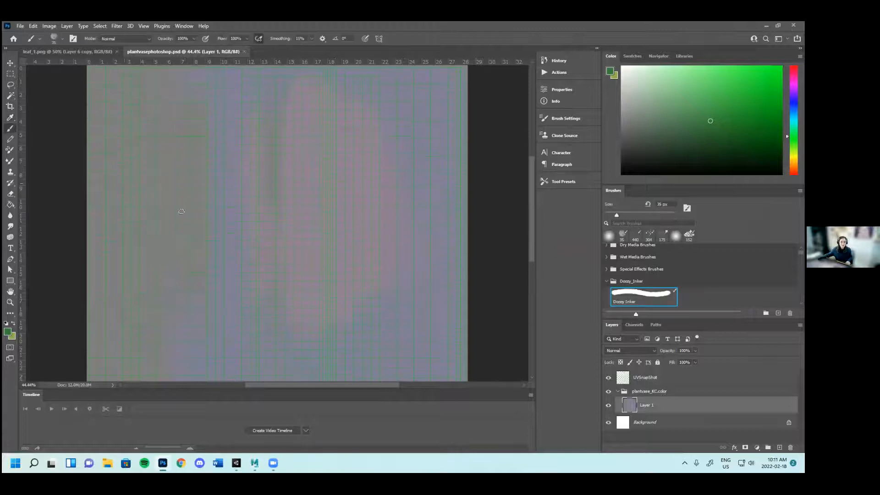
pyautogui.press('i')
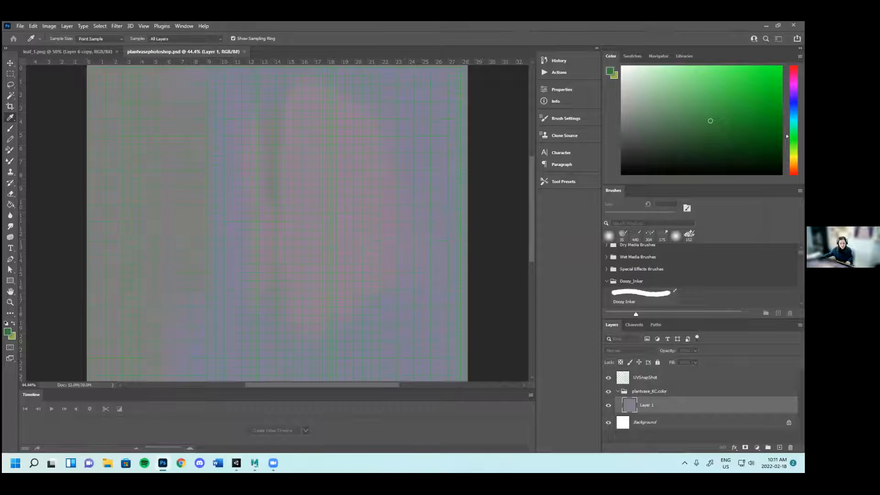
pyautogui.press('Return')
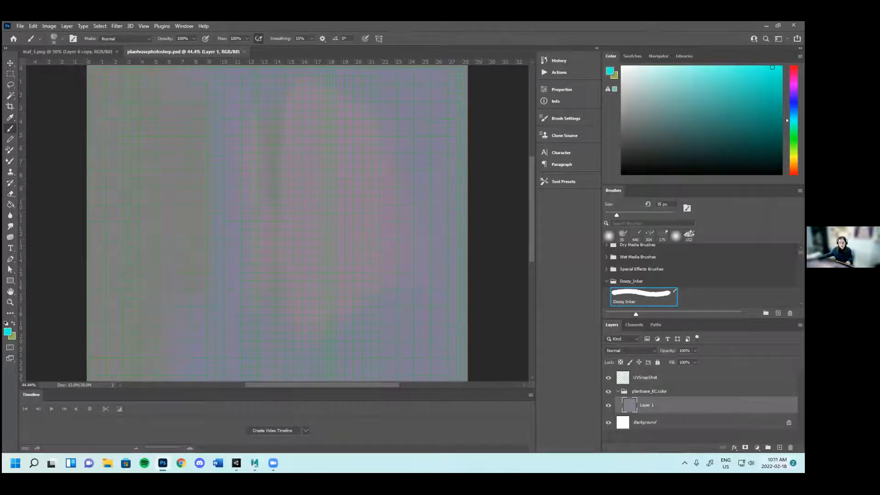
pyautogui.click(778, 447)
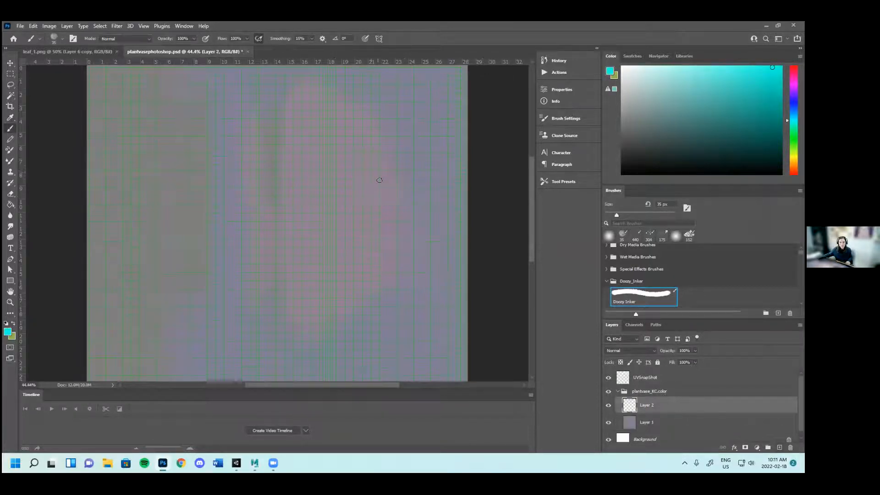
# Paint two cyan zigzag strokes side by side down the canvas on Layer 2 and save the PSD file
pyautogui.scroll(1, 503, 252)
pyautogui.moveTo(531, 211)
pyautogui.mouseDown()
pyautogui.moveTo(525, 231)
pyautogui.moveTo(535, 195)
pyautogui.moveTo(535, 207)
pyautogui.mouseUp()
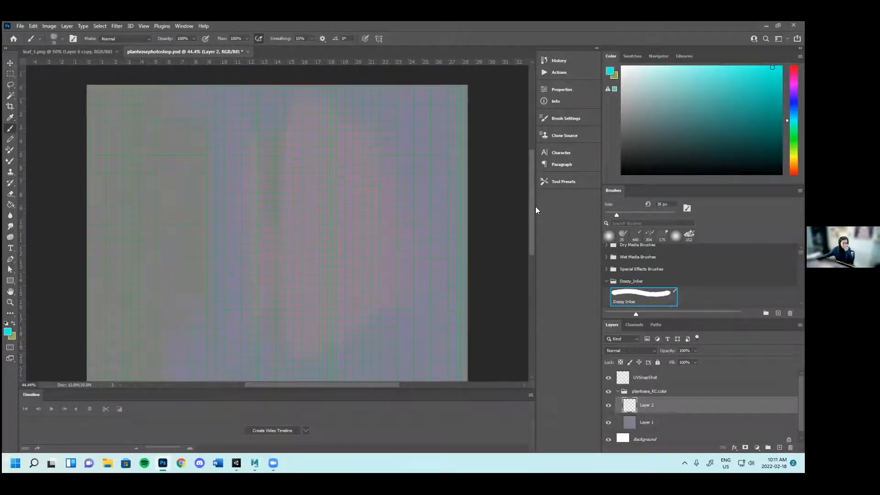
pyautogui.scroll(-3, 536, 211)
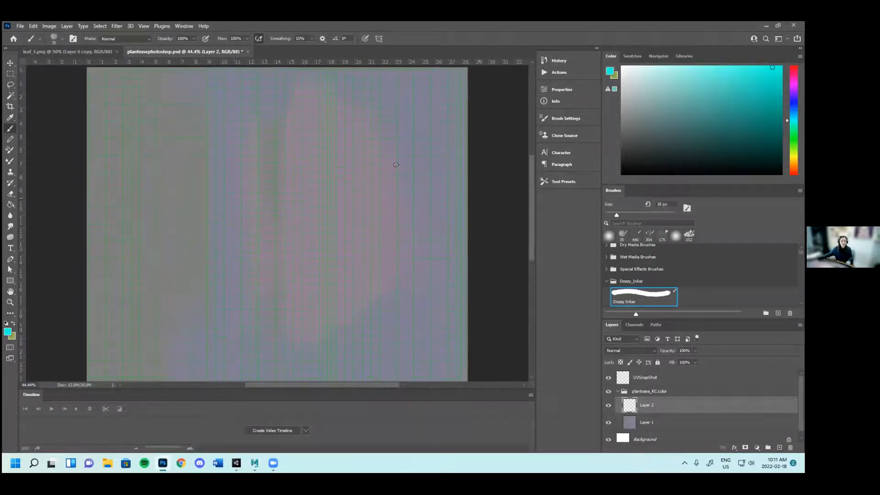
pyautogui.scroll(-2, 324, 295)
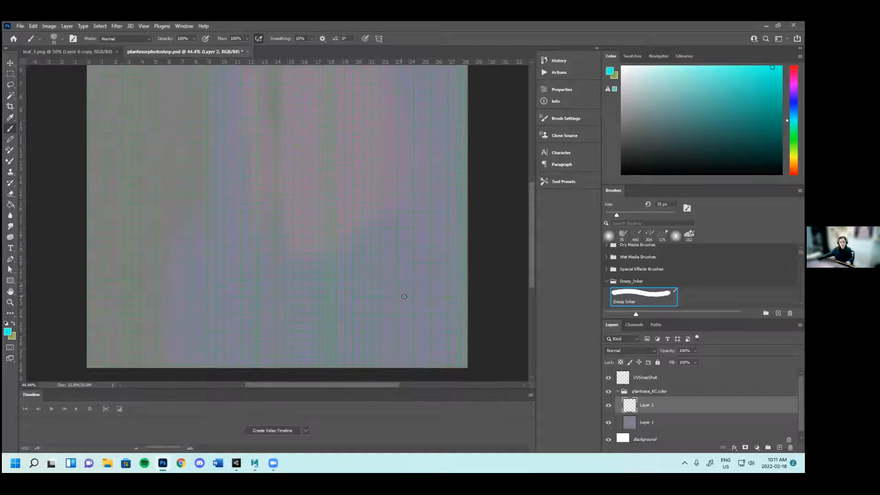
pyautogui.scroll(2, 404, 296)
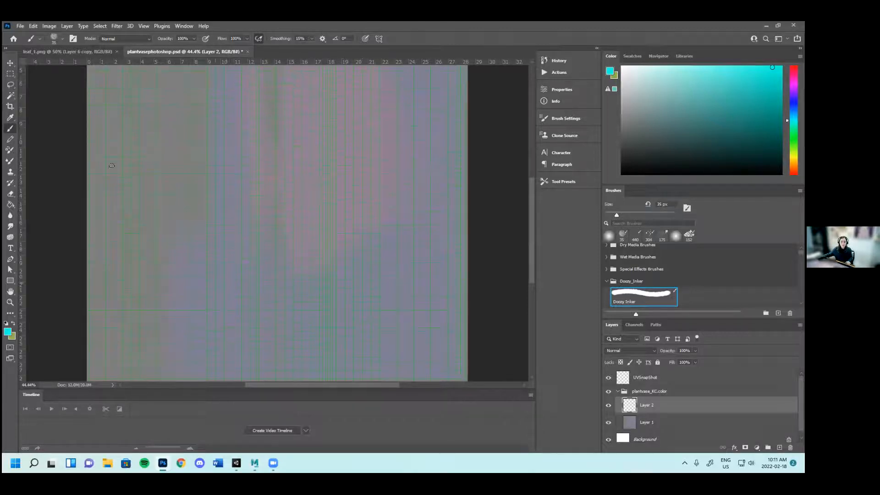
pyautogui.moveTo(414, 121)
pyautogui.mouseDown()
pyautogui.moveTo(394, 115)
pyautogui.moveTo(346, 156)
pyautogui.moveTo(357, 210)
pyautogui.moveTo(415, 262)
pyautogui.moveTo(426, 320)
pyautogui.moveTo(402, 346)
pyautogui.mouseUp()
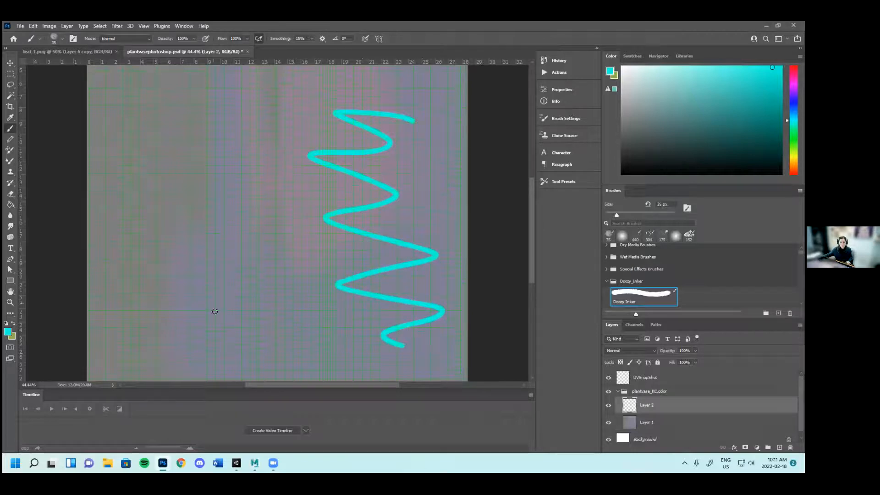
pyautogui.moveTo(256, 98)
pyautogui.mouseDown()
pyautogui.moveTo(213, 179)
pyautogui.moveTo(198, 277)
pyautogui.moveTo(170, 333)
pyautogui.moveTo(260, 356)
pyautogui.mouseUp()
pyautogui.click(21, 26)
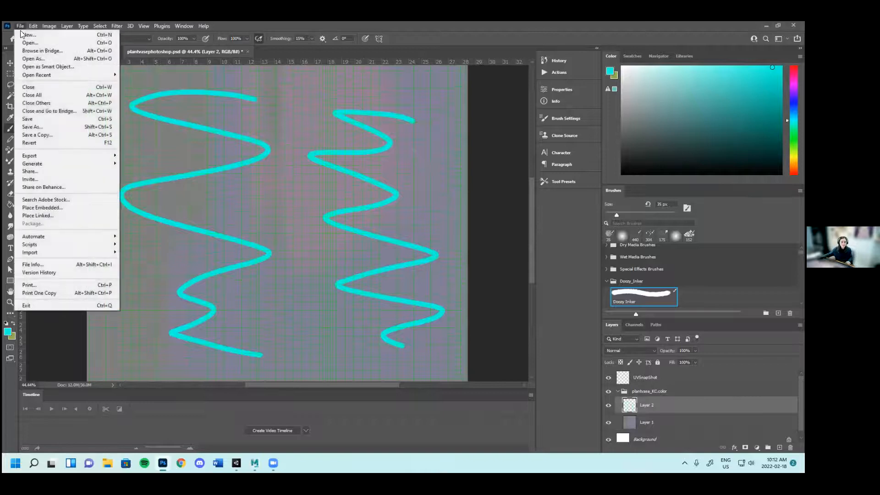
pyautogui.click(32, 115)
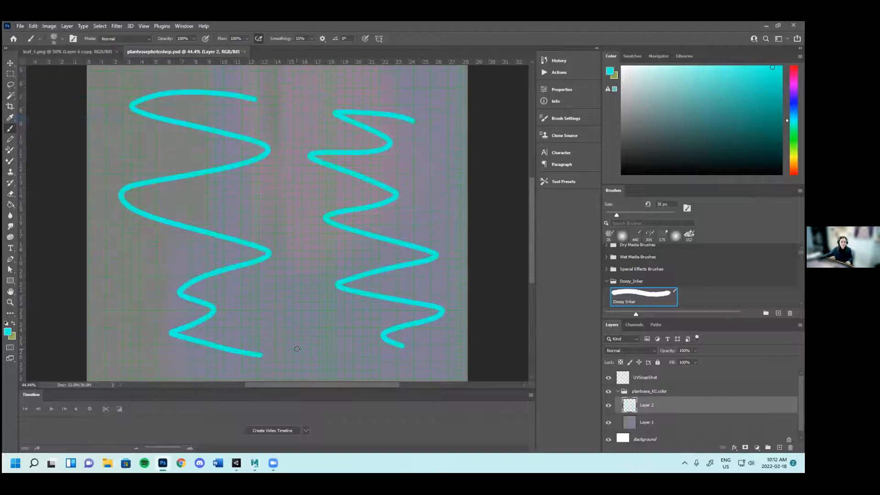
# Switch to Maya, select the plant pot and open its plantvase_KC material attributes
pyautogui.hotkey('alt', 'Tab')
pyautogui.scroll(-2, 371, 226)
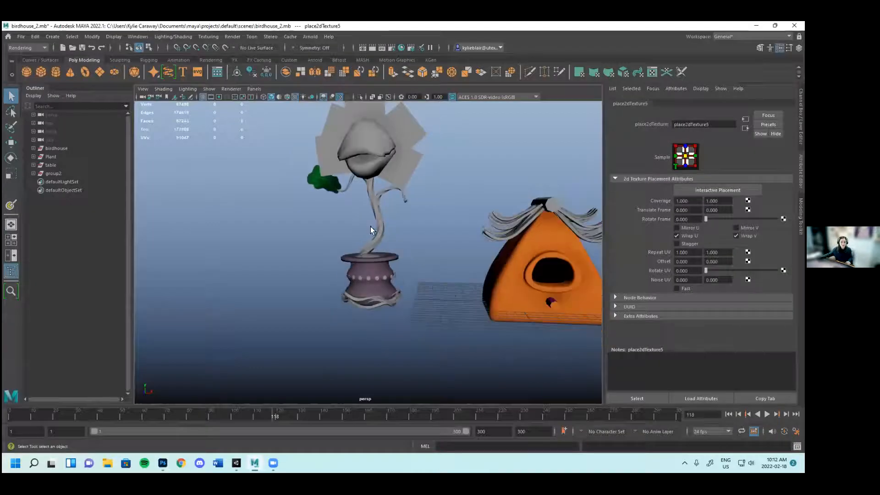
pyautogui.click(364, 267)
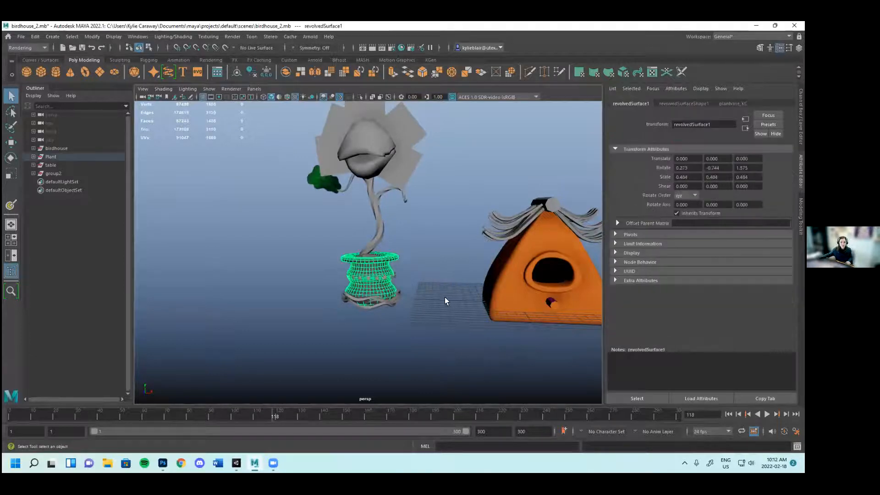
pyautogui.scroll(2, 447, 301)
pyautogui.moveTo(391, 234); pyautogui.dragTo(392, 438, button='right')
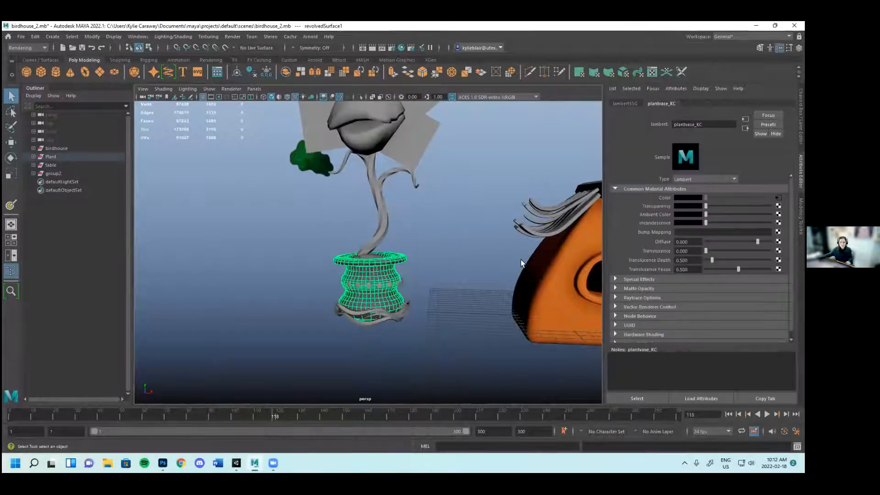
# Try linking the pot's PSD color texture to Layer 2 and to Layer 1 of plantvasephotoshop.psd
pyautogui.click(777, 197)
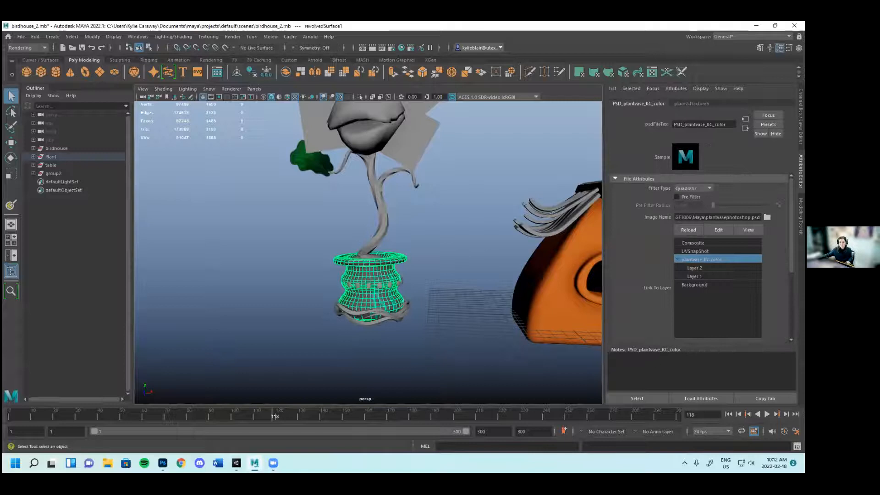
pyautogui.click(696, 265)
pyautogui.click(432, 318)
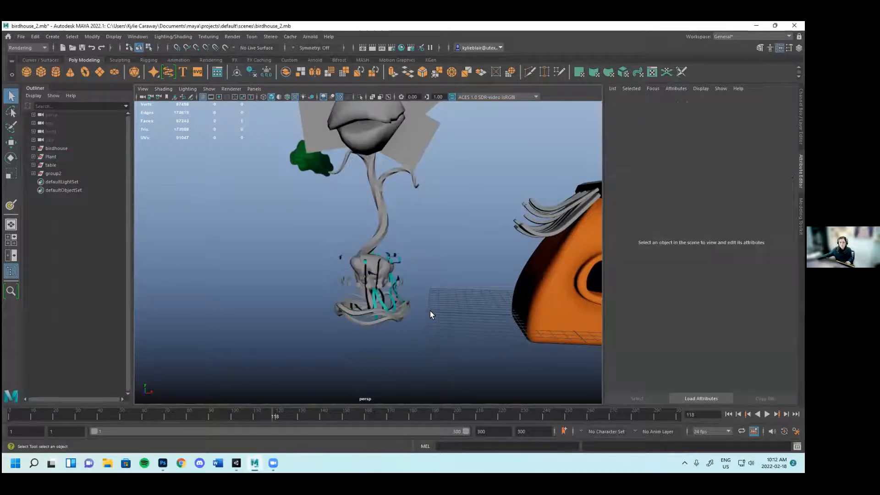
pyautogui.scroll(3, 429, 313)
pyautogui.click(368, 303)
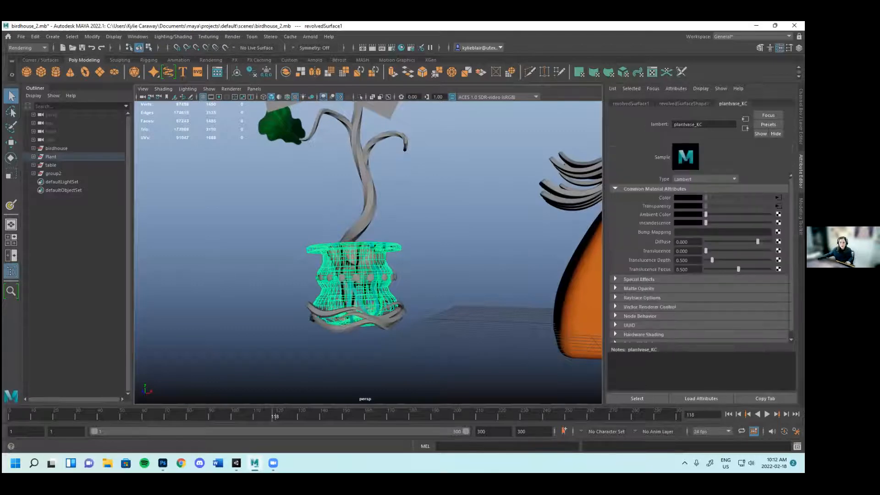
pyautogui.click(778, 197)
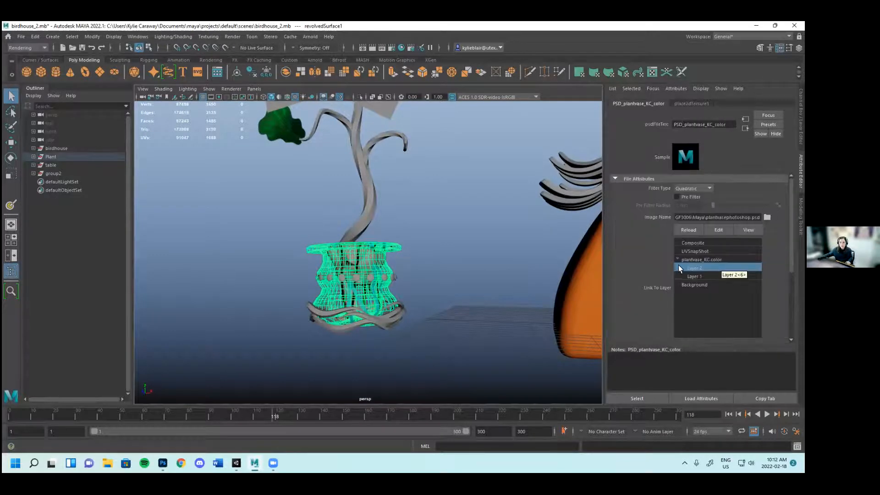
pyautogui.click(693, 276)
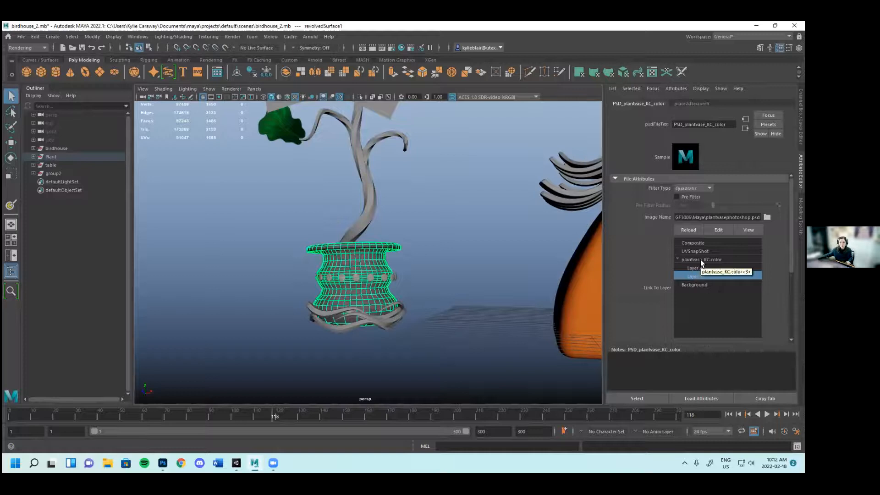
# Link the PSD color texture to the plantvase_KC.color layer group and inspect the painted strokes on the pot
pyautogui.click(700, 259)
pyautogui.scroll(3, 420, 311)
pyautogui.keyDown('alt'); pyautogui.moveTo(421, 308); pyautogui.dragTo(509, 303); pyautogui.keyUp('alt')
pyautogui.scroll(1, 511, 300)
pyautogui.scroll(1, 509, 301)
pyautogui.keyDown('alt'); pyautogui.moveTo(479, 293); pyautogui.dragTo(403, 248, button='middle'); pyautogui.keyUp('alt')
pyautogui.keyDown('alt'); pyautogui.moveTo(403, 248); pyautogui.dragTo(631, 404); pyautogui.keyUp('alt')
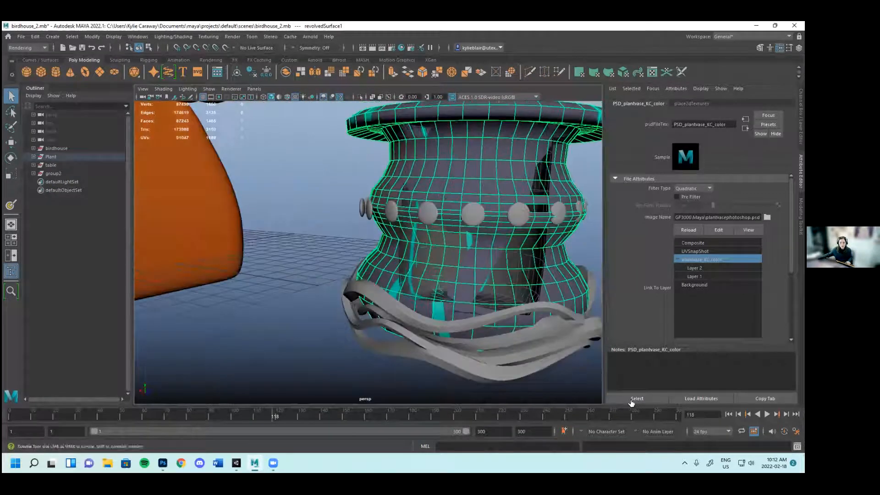
# Switch to Photoshop and toggle the visibility of Layer 2 and Layer 1 off and back on
pyautogui.click(162, 463)
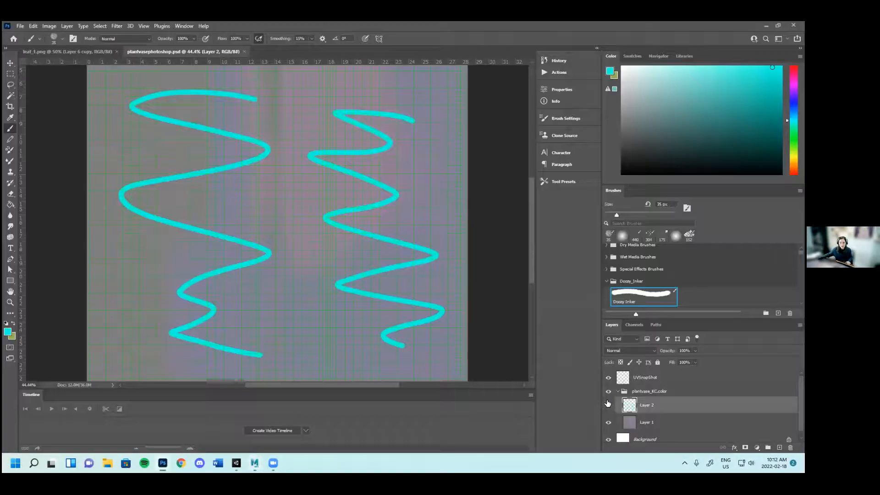
pyautogui.click(608, 399)
pyautogui.click(608, 417)
pyautogui.click(608, 418)
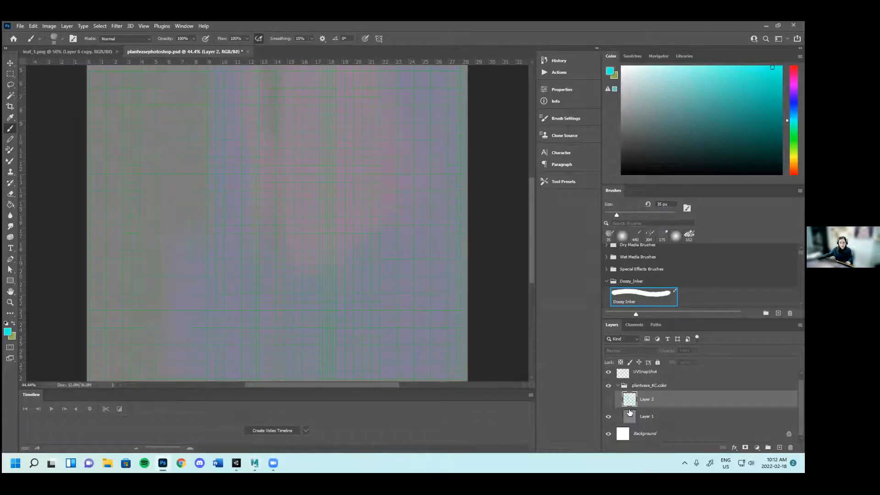
pyautogui.click(607, 399)
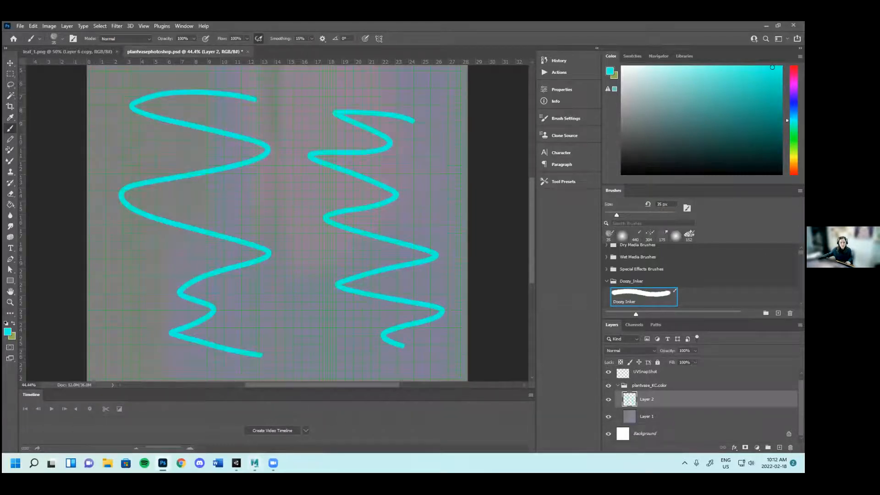
# Switch to Maya and break the Transparency connection on the pot's plantvase_KC material
pyautogui.click(255, 463)
pyautogui.keyDown('alt'); pyautogui.moveTo(498, 280); pyautogui.dragTo(472, 261); pyautogui.keyUp('alt')
pyautogui.moveTo(473, 234); pyautogui.dragTo(472, 438, button='right')
pyautogui.rightClick(657, 206)
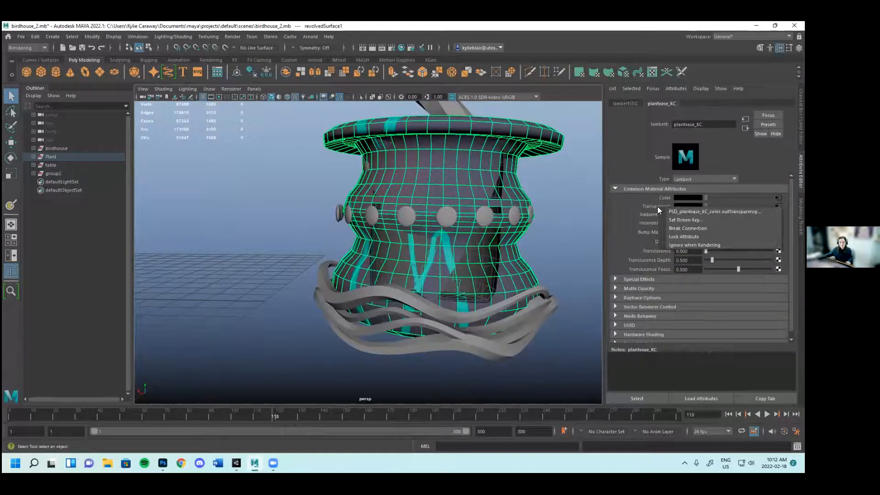
pyautogui.click(693, 227)
pyautogui.keyDown('alt'); pyautogui.moveTo(570, 247); pyautogui.dragTo(537, 246); pyautogui.keyUp('alt')
pyautogui.click(555, 246)
pyautogui.keyDown('alt'); pyautogui.moveTo(514, 275); pyautogui.dragTo(445, 265); pyautogui.keyUp('alt')
pyautogui.click(330, 265)
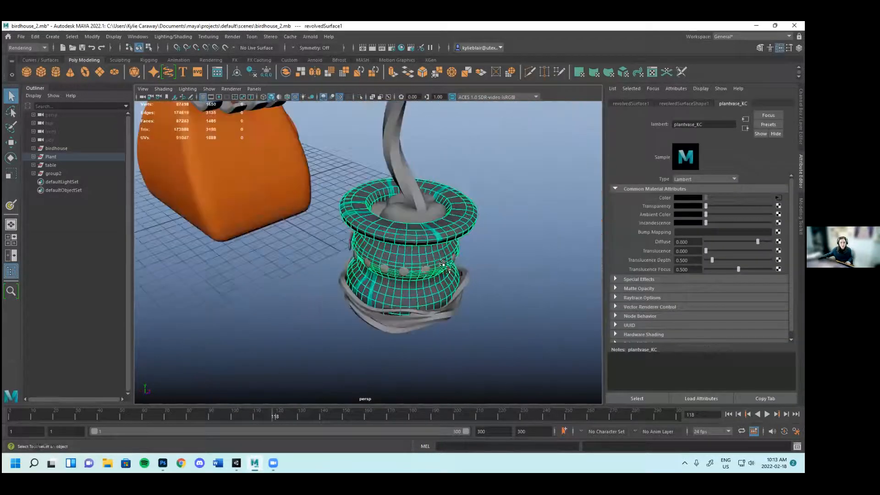
# Select the orange birdhouse body, change to the Modeling menu set and open the UV Editor
pyautogui.click(208, 157)
pyautogui.keyDown('alt'); pyautogui.moveTo(585, 220); pyautogui.dragTo(349, 204); pyautogui.keyUp('alt')
pyautogui.keyDown('alt'); pyautogui.moveTo(495, 202); pyautogui.dragTo(375, 202, button='middle'); pyautogui.keyUp('alt')
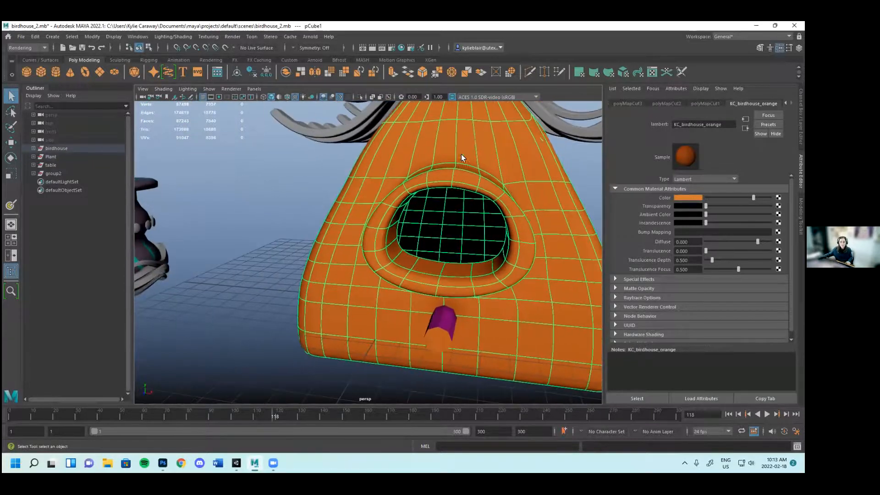
pyautogui.scroll(-5, 461, 154)
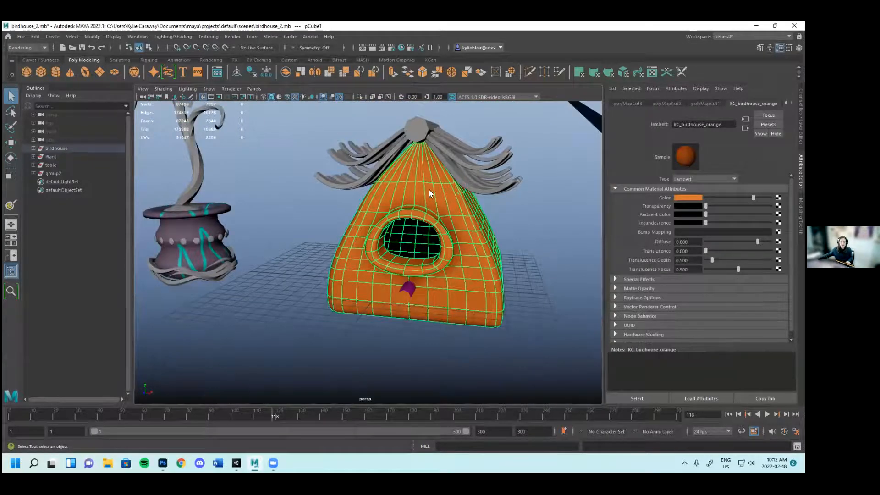
pyautogui.click(25, 48)
pyautogui.click(25, 57)
pyautogui.click(337, 36)
pyautogui.click(364, 53)
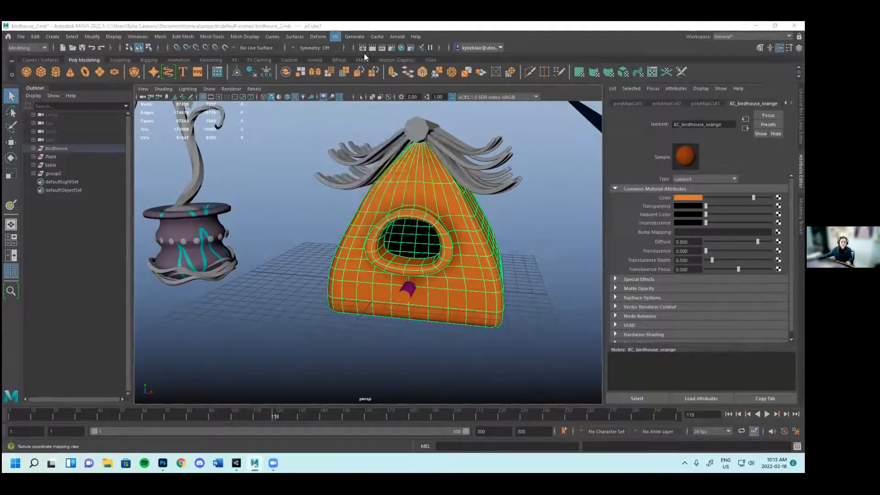
pyautogui.click(563, 114)
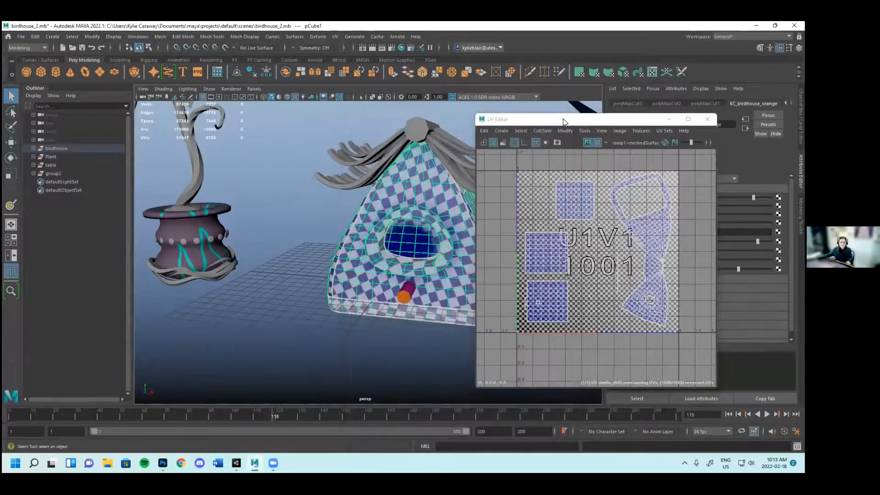
# Examine the birdhouse's UV shells in the UV Editor against the checker pattern on the model
pyautogui.scroll(3, 614, 268)
pyautogui.keyDown('alt'); pyautogui.moveTo(495, 225); pyautogui.dragTo(590, 246, button='middle'); pyautogui.keyUp('alt')
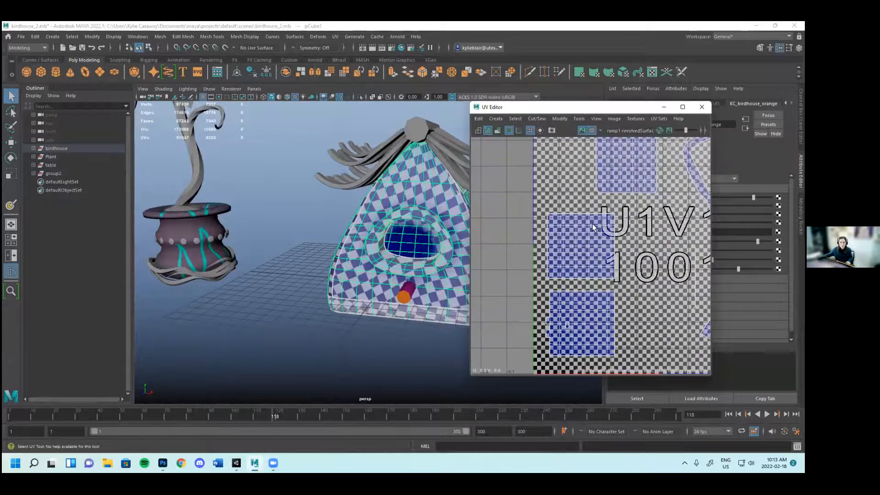
pyautogui.keyDown('alt'); pyautogui.moveTo(405, 275); pyautogui.dragTo(534, 183); pyautogui.keyUp('alt')
pyautogui.scroll(-3, 666, 242)
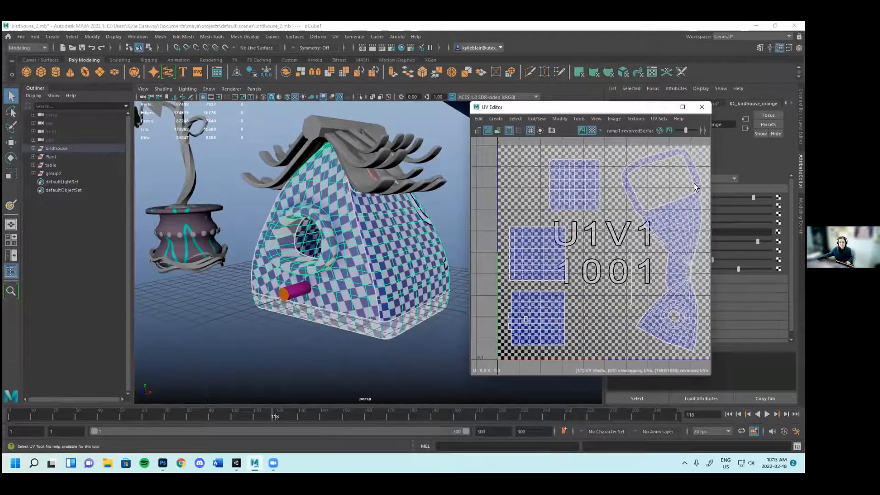
pyautogui.keyDown('alt'); pyautogui.moveTo(302, 311); pyautogui.dragTo(356, 310, button='right'); pyautogui.keyUp('alt')
pyautogui.keyDown('alt'); pyautogui.moveTo(357, 310); pyautogui.dragTo(321, 302); pyautogui.keyUp('alt')
# Compare the painted strokes on the pot with the checkered birdhouse from several angles
pyautogui.click(234, 281)
pyautogui.keyDown('alt'); pyautogui.moveTo(257, 298); pyautogui.dragTo(380, 294, button='middle'); pyautogui.keyUp('alt')
pyautogui.click(418, 284)
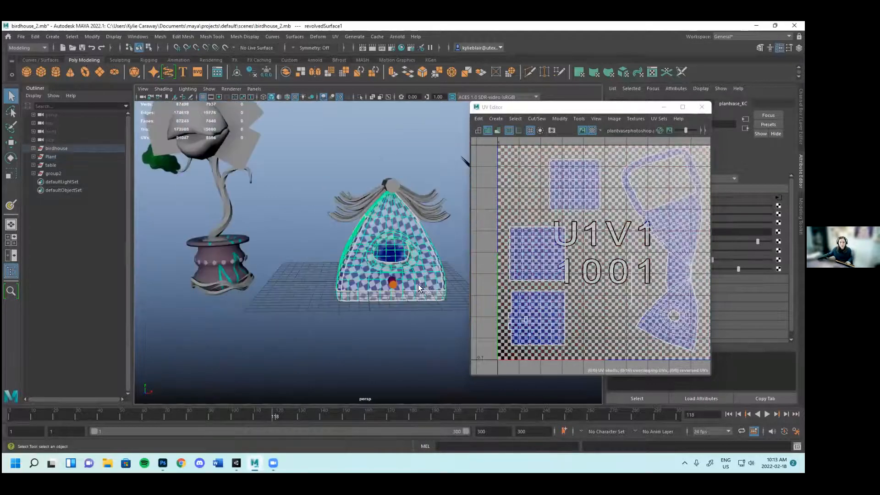
pyautogui.keyDown('alt'); pyautogui.moveTo(318, 310); pyautogui.dragTo(248, 272, button='middle'); pyautogui.keyUp('alt')
pyautogui.keyDown('alt'); pyautogui.moveTo(248, 272); pyautogui.dragTo(380, 266, button='right'); pyautogui.keyUp('alt')
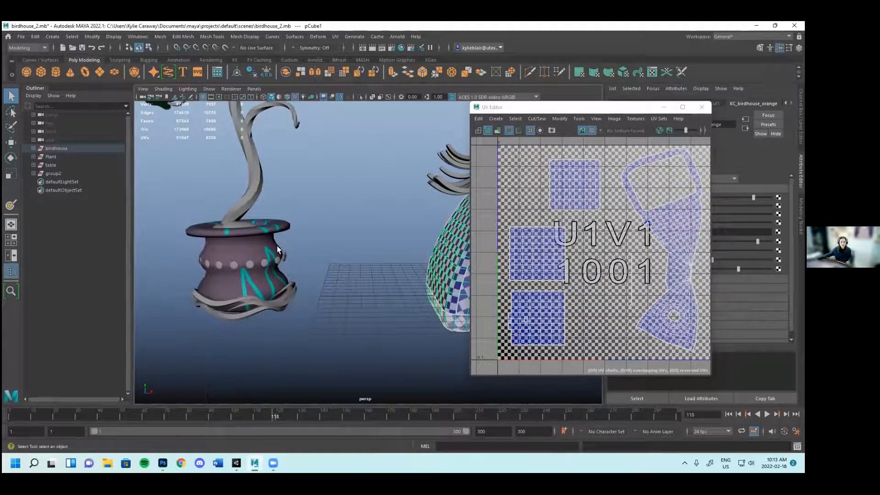
pyautogui.keyDown('alt'); pyautogui.moveTo(184, 207); pyautogui.dragTo(273, 320); pyautogui.keyUp('alt')
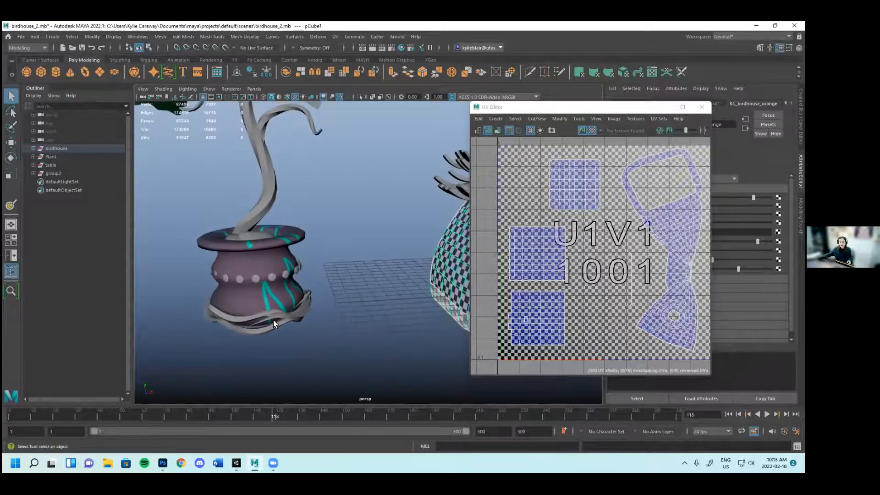
pyautogui.keyDown('alt'); pyautogui.moveTo(363, 320); pyautogui.dragTo(392, 304); pyautogui.keyUp('alt')
pyautogui.keyDown('alt'); pyautogui.moveTo(334, 307); pyautogui.dragTo(387, 294, button='middle'); pyautogui.keyUp('alt')
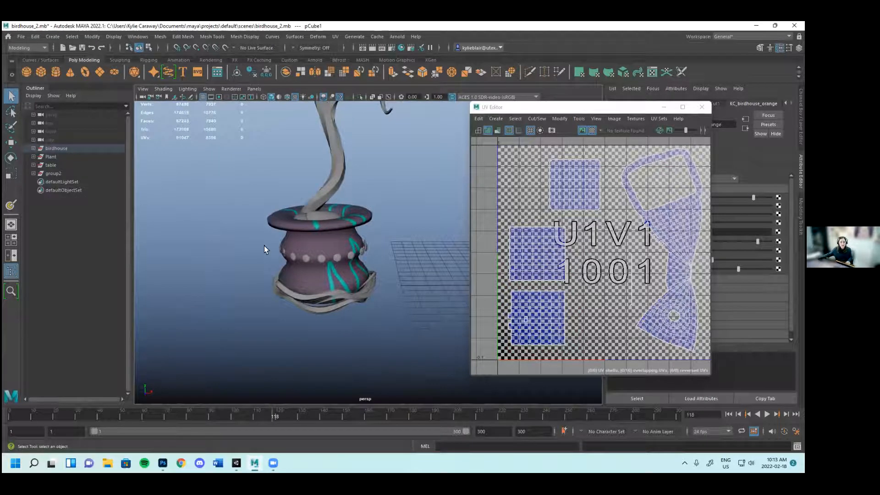
pyautogui.keyDown('alt'); pyautogui.moveTo(333, 252); pyautogui.dragTo(302, 268); pyautogui.keyUp('alt')
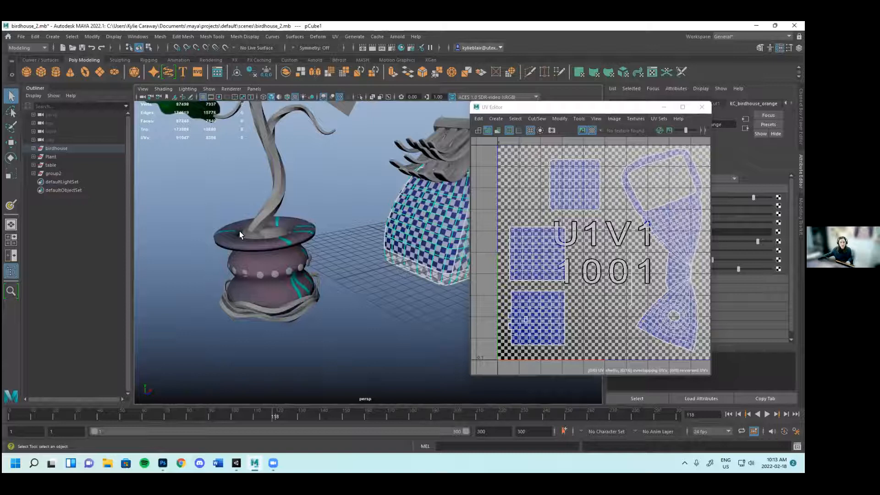
pyautogui.keyDown('alt'); pyautogui.moveTo(303, 238); pyautogui.dragTo(274, 285); pyautogui.keyUp('alt')
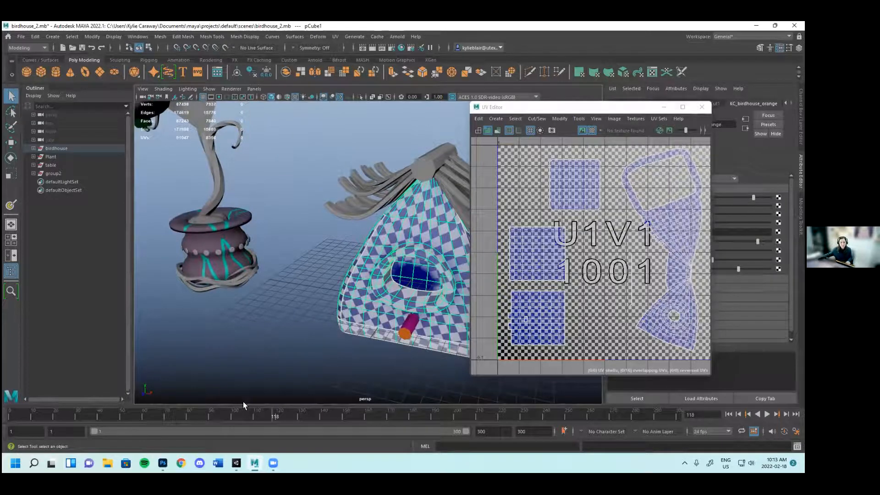
# Close the UV Editor and select the plant pot in object mode
pyautogui.click(702, 108)
pyautogui.keyDown('alt'); pyautogui.moveTo(305, 225); pyautogui.dragTo(264, 262); pyautogui.keyUp('alt')
pyautogui.rightClick(265, 235)
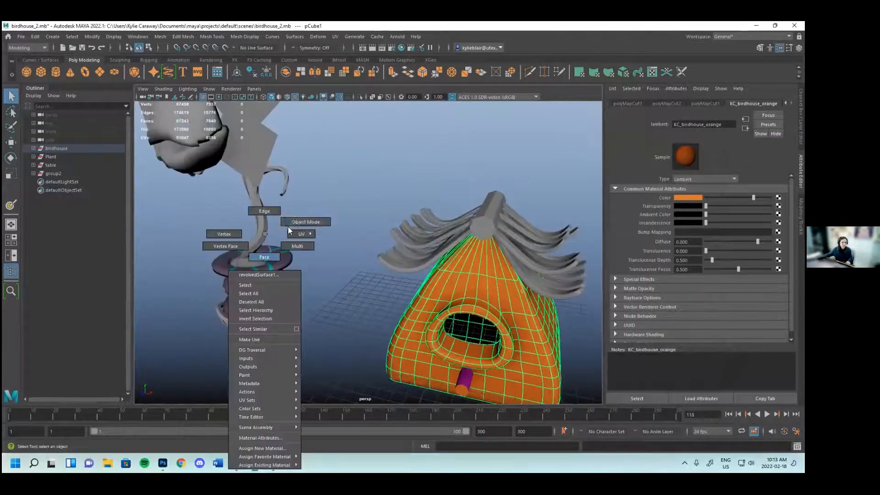
pyautogui.click(295, 221)
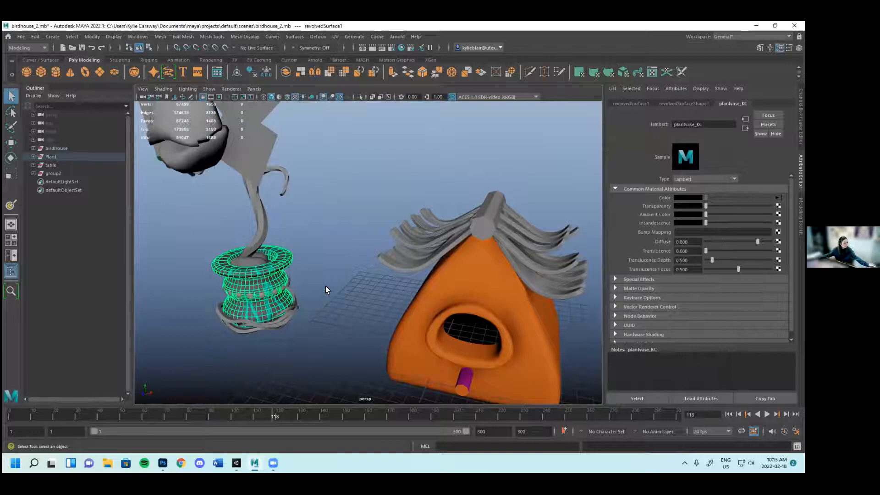
# Select the orange birdhouse body and look over the Transfer Attributes options, then close them without transferring
pyautogui.scroll(-5, 334, 286)
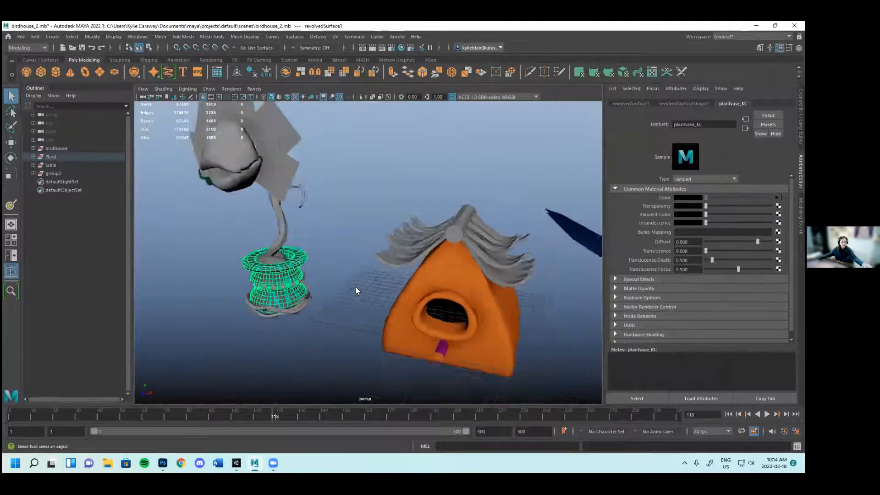
pyautogui.keyDown('alt'); pyautogui.moveTo(316, 300); pyautogui.dragTo(463, 289); pyautogui.keyUp('alt')
pyautogui.click(505, 280)
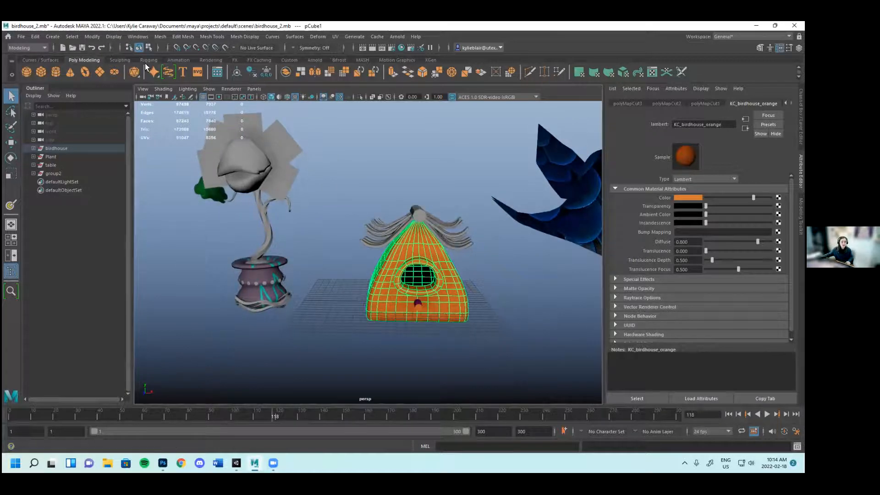
pyautogui.click(184, 37)
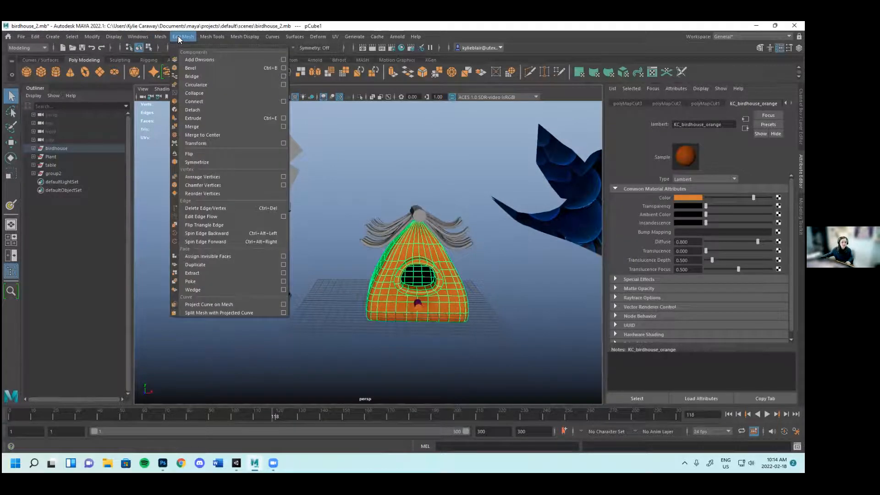
pyautogui.moveTo(162, 36)
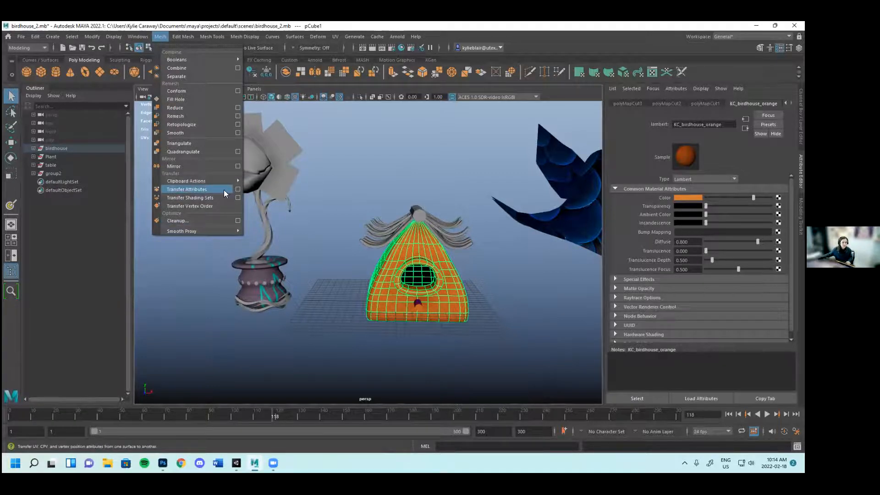
pyautogui.click(237, 189)
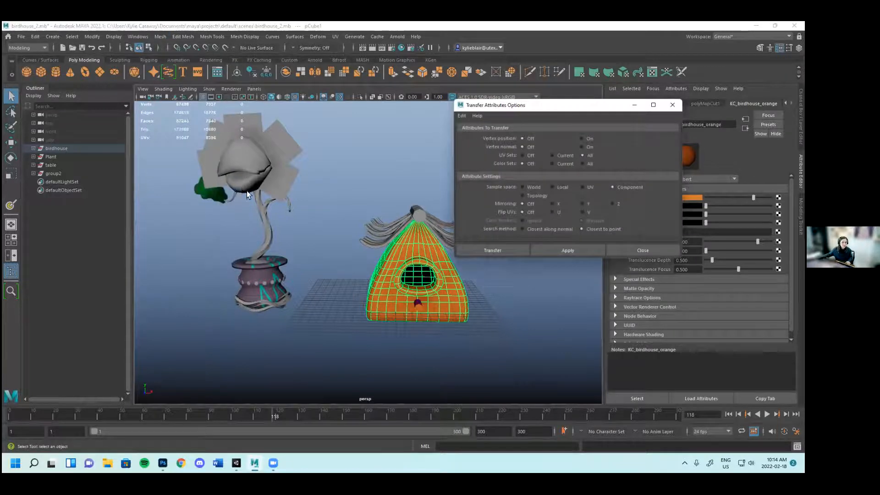
pyautogui.click(642, 250)
pyautogui.click(182, 37)
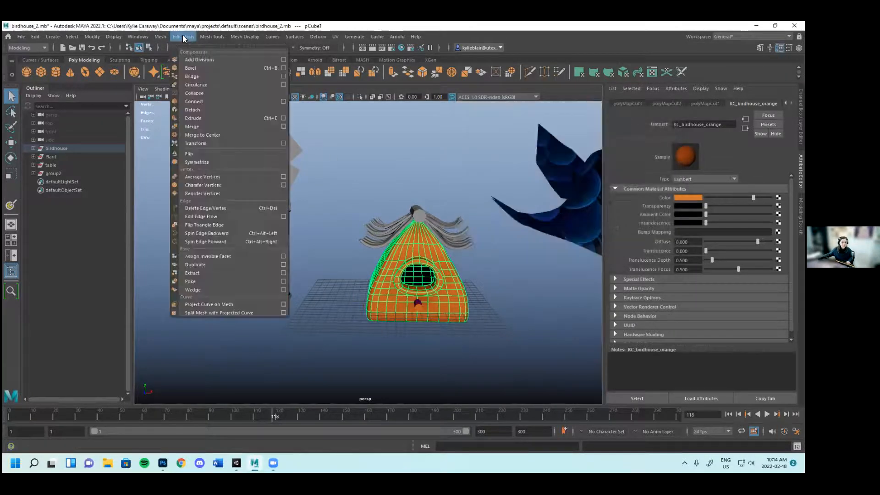
pyautogui.moveTo(213, 36)
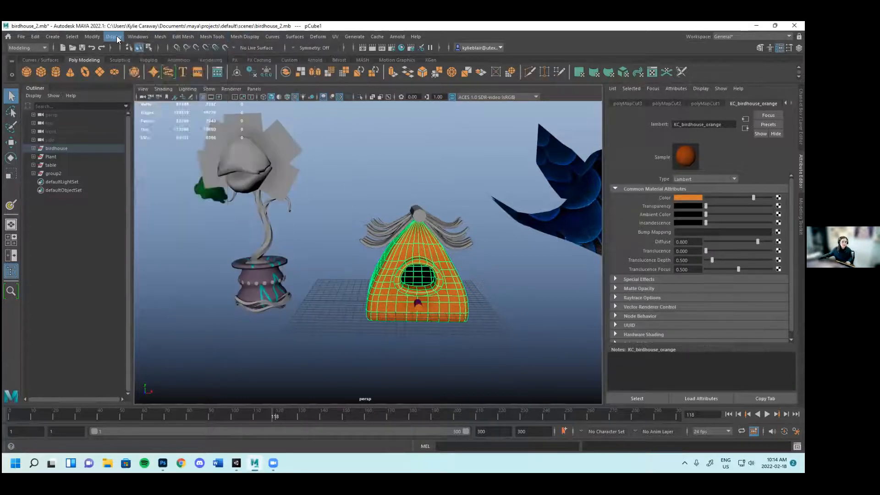
pyautogui.moveTo(90, 36)
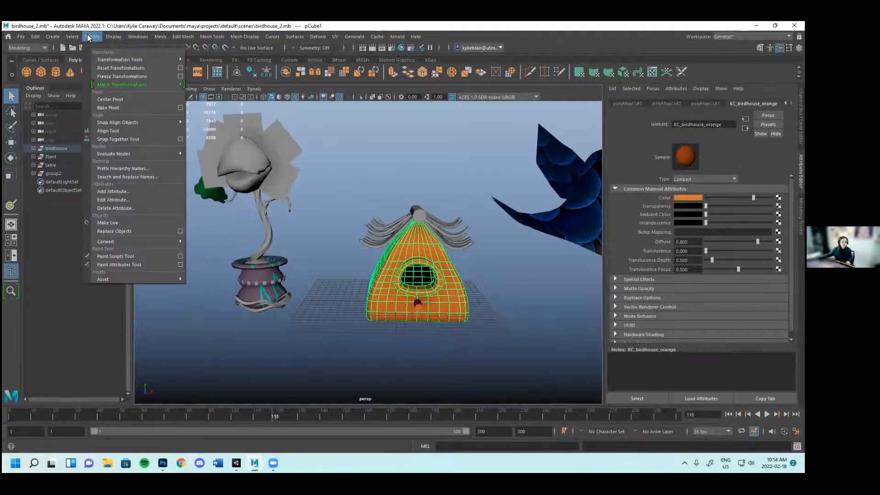
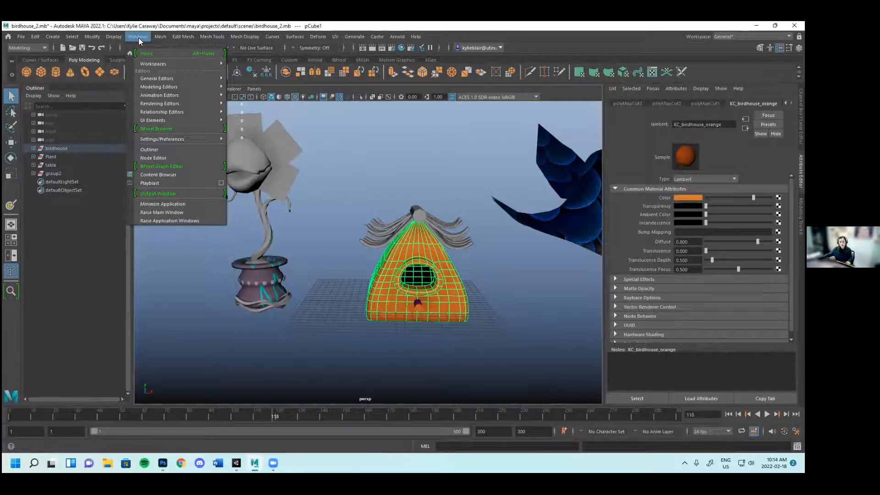
pyautogui.click(138, 38)
pyautogui.keyDown('alt'); pyautogui.moveTo(517, 332); pyautogui.dragTo(509, 331); pyautogui.keyUp('alt')
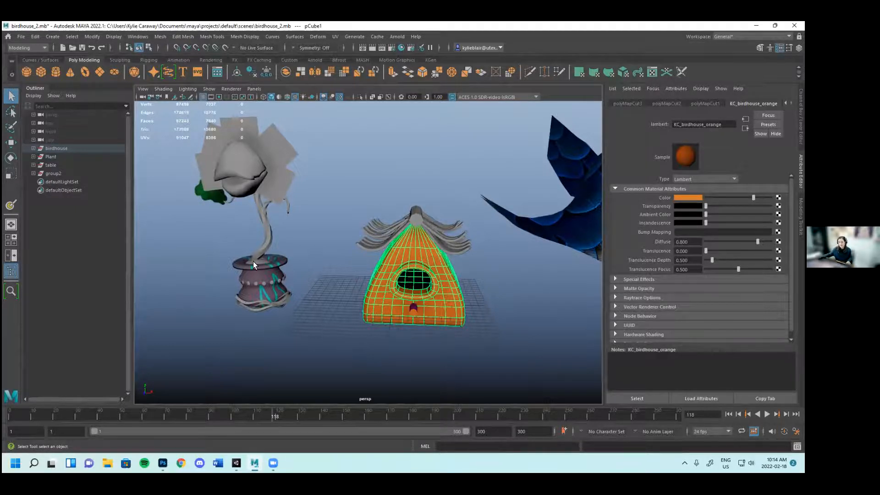
pyautogui.scroll(-2, 499, 323)
# Clear the selection, create a directional light and move it to just above the grid between the pot and the birdhouse
pyautogui.click(493, 316)
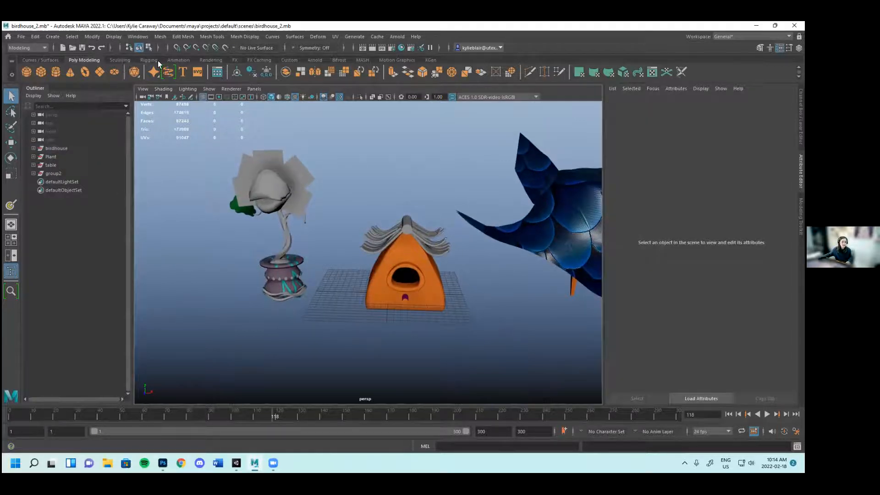
pyautogui.click(206, 60)
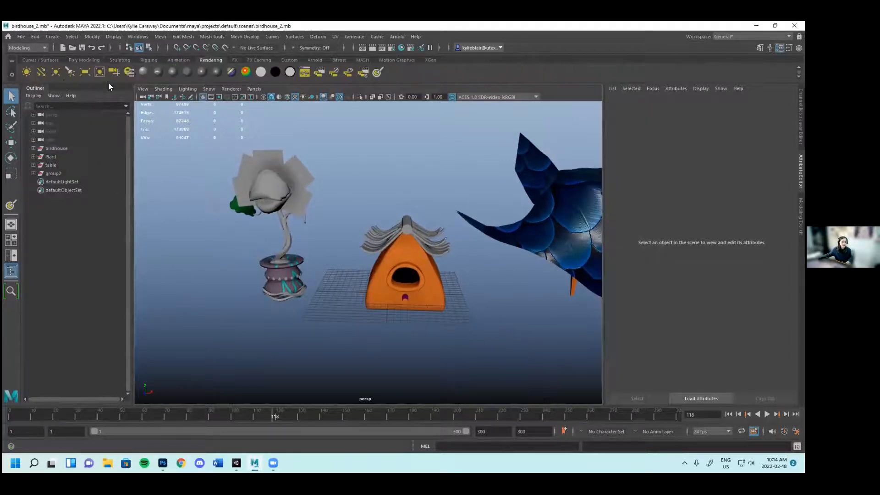
pyautogui.click(45, 72)
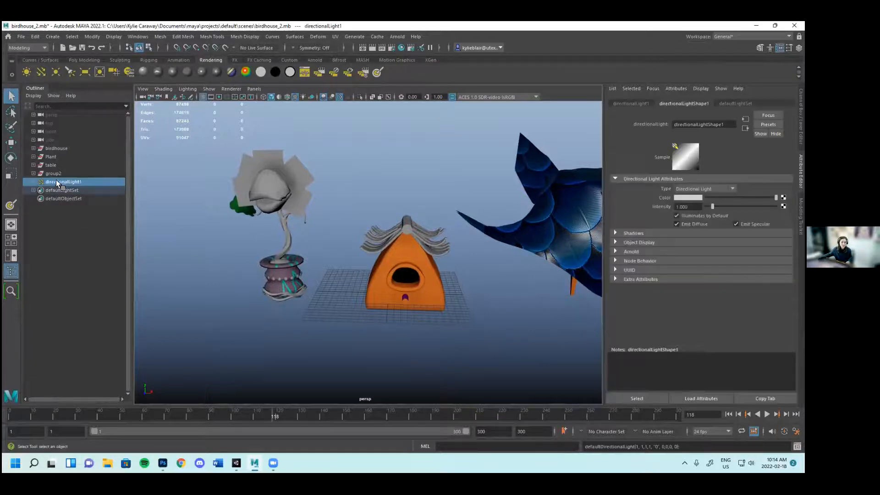
pyautogui.press('w')
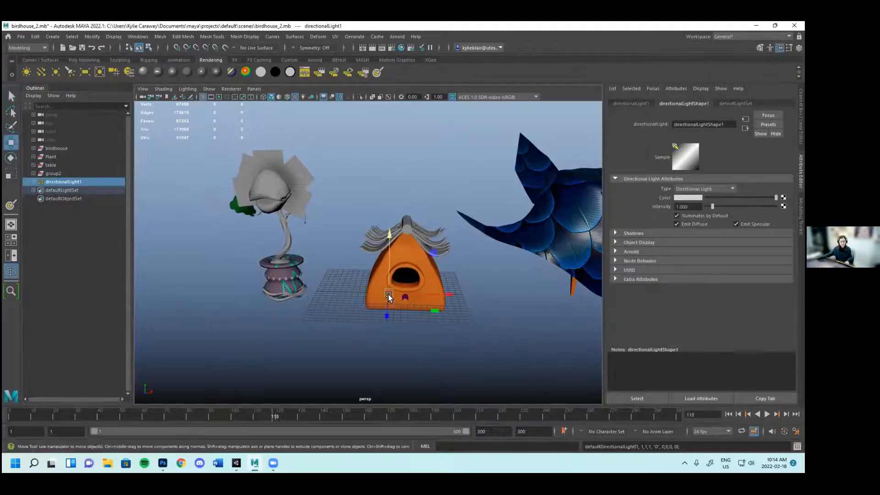
pyautogui.moveTo(389, 314); pyautogui.dragTo(385, 343)
pyautogui.moveTo(441, 319); pyautogui.dragTo(398, 319)
pyautogui.moveTo(340, 267); pyautogui.dragTo(340, 228)
# Rotate the directional light to slant across the scene and scale it up uniformly to about 3.8
pyautogui.press('e')
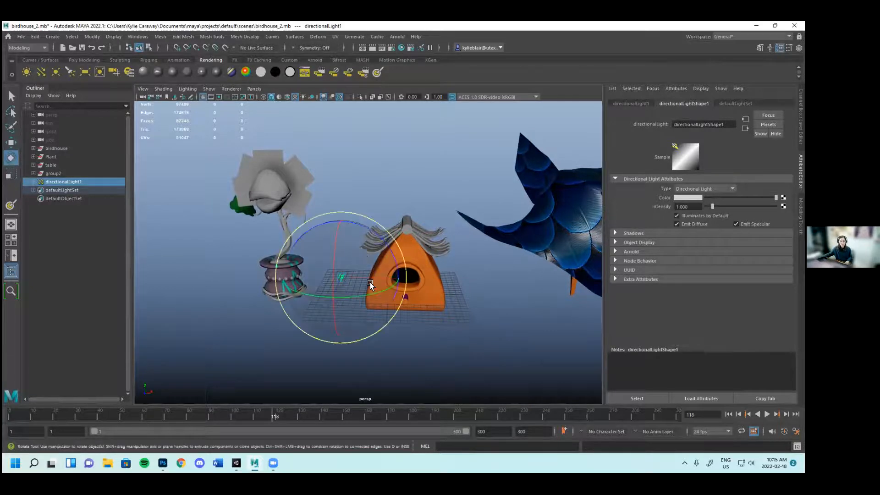
pyautogui.moveTo(370, 292); pyautogui.dragTo(391, 269)
pyautogui.moveTo(345, 310); pyautogui.dragTo(367, 315)
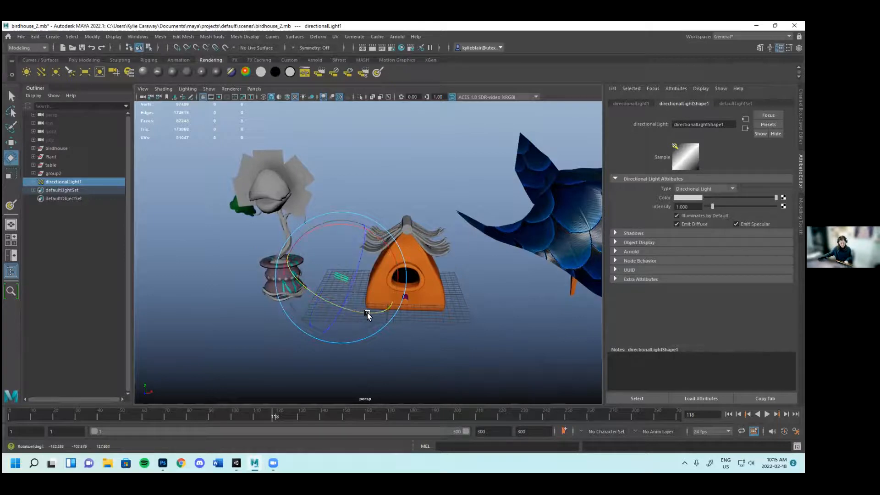
pyautogui.press('r')
pyautogui.moveTo(338, 284); pyautogui.dragTo(306, 360)
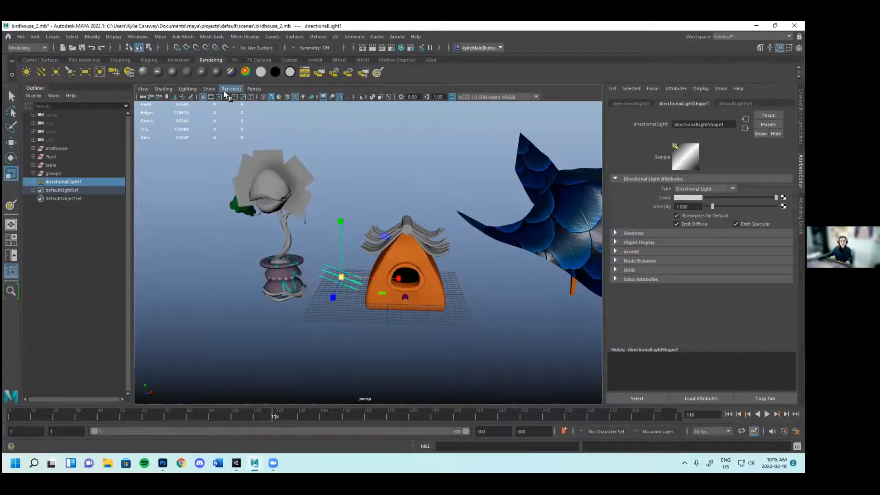
# Light the perspective view with all scene lights and orbit to check the birdhouse's shading
pyautogui.click(189, 89)
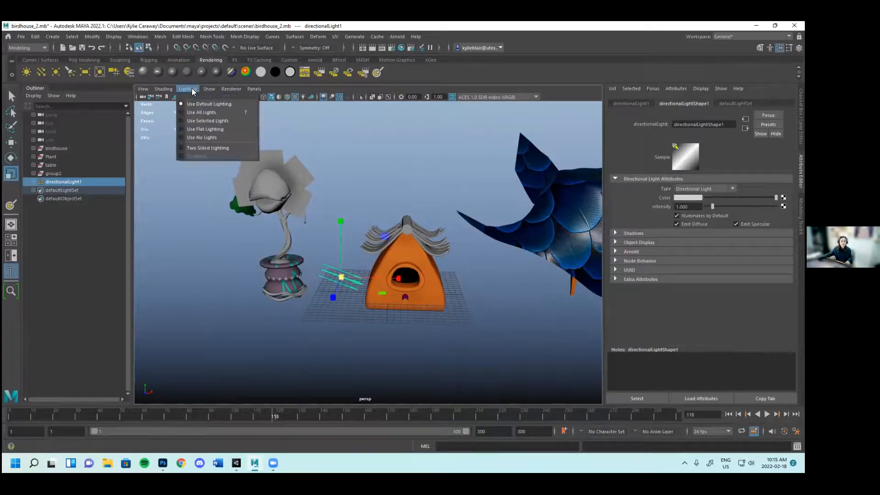
pyautogui.click(204, 113)
pyautogui.keyDown('alt'); pyautogui.moveTo(437, 323); pyautogui.dragTo(432, 272); pyautogui.keyUp('alt')
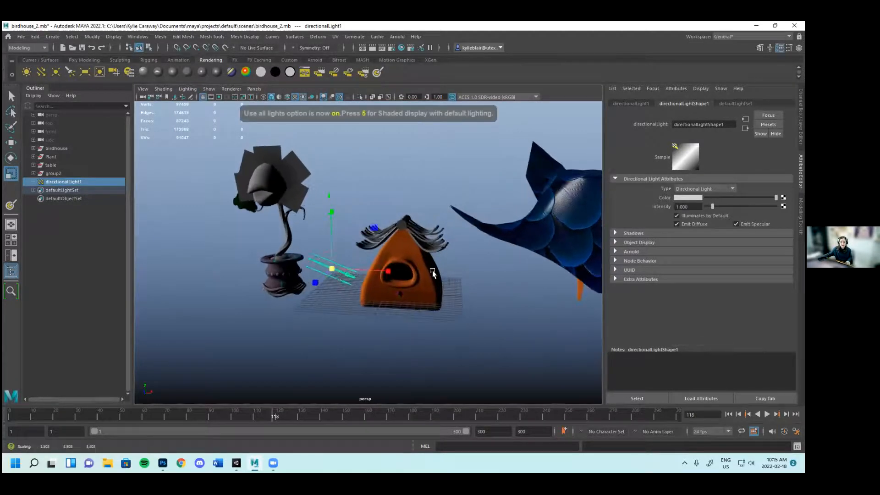
# Raise the directional light's intensity to 2.530 and give it a warm yellow colour
pyautogui.moveTo(712, 206); pyautogui.dragTo(725, 207)
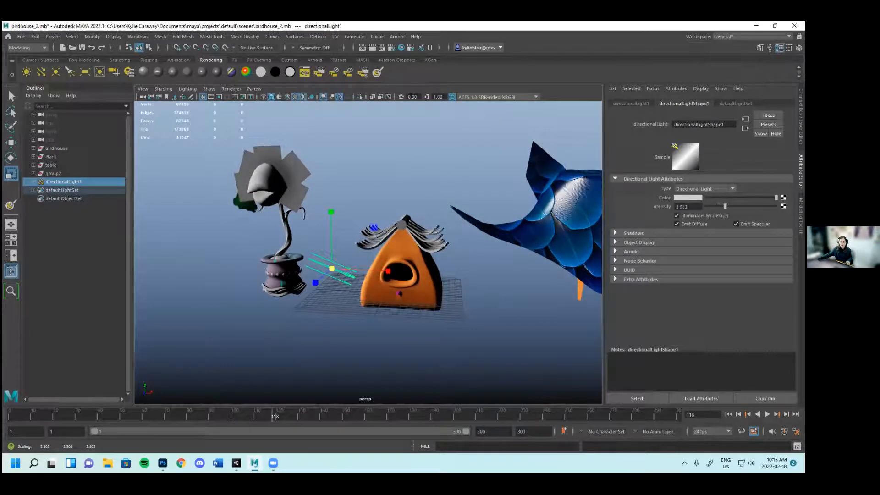
pyautogui.click(690, 198)
pyautogui.click(693, 197)
pyautogui.moveTo(670, 242); pyautogui.dragTo(713, 229)
pyautogui.moveTo(496, 291)
pyautogui.keyDown('alt'); pyautogui.mouseDown()
pyautogui.moveTo(507, 282)
pyautogui.moveTo(487, 293)
pyautogui.moveTo(495, 295)
pyautogui.mouseUp(); pyautogui.keyUp('alt')
pyautogui.scroll(4, 563, 312)
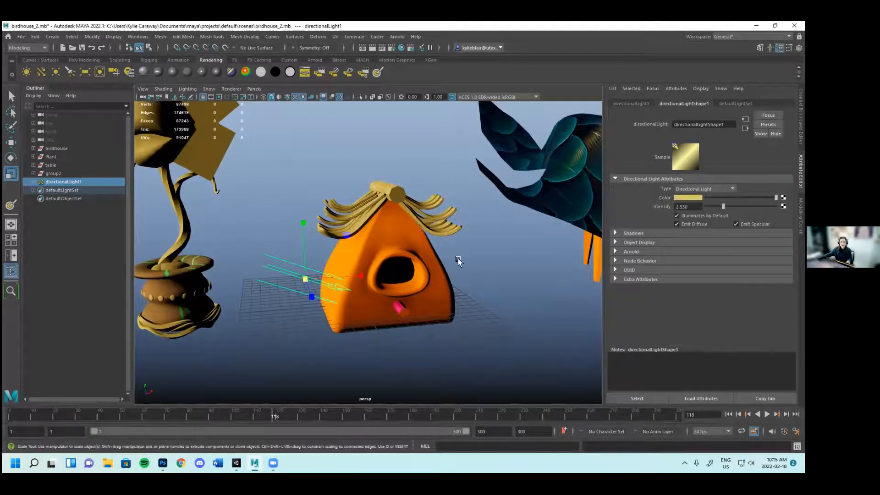
# Open the Hypershade to view the scene's materials, then close it
pyautogui.click(137, 37)
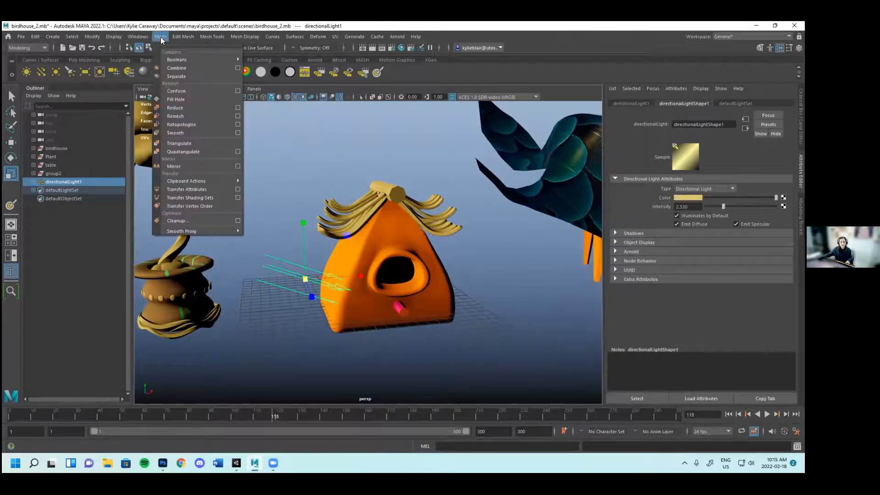
pyautogui.moveTo(189, 103)
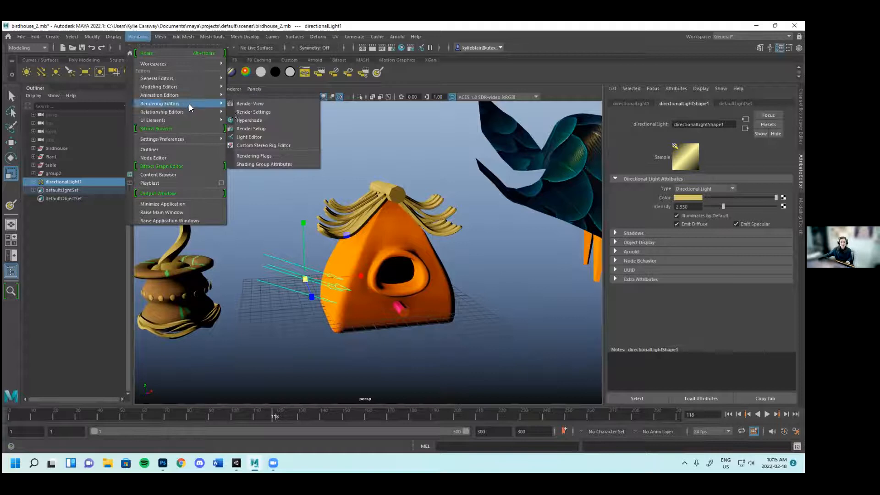
pyautogui.click(250, 118)
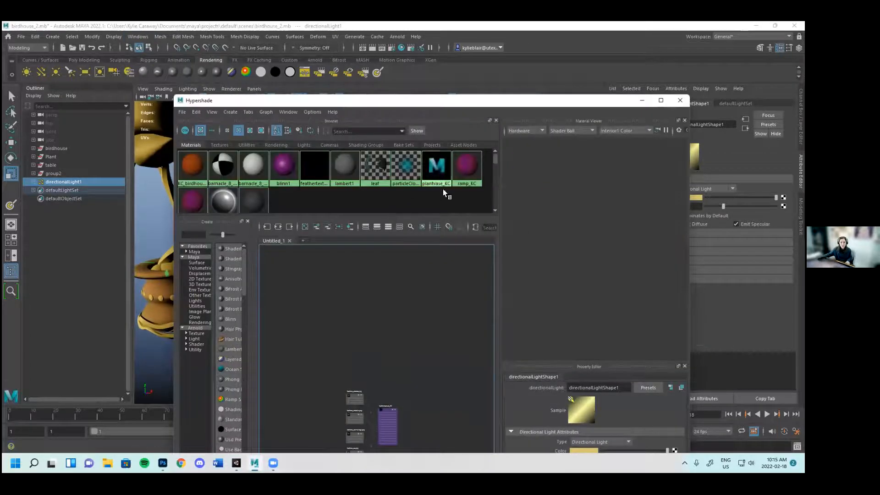
pyautogui.click(680, 101)
pyautogui.keyDown('alt'); pyautogui.moveTo(495, 320); pyautogui.dragTo(425, 280); pyautogui.keyUp('alt')
# Search the mesh, surface, deform and UV commands of the Modeling menu set
pyautogui.click(182, 37)
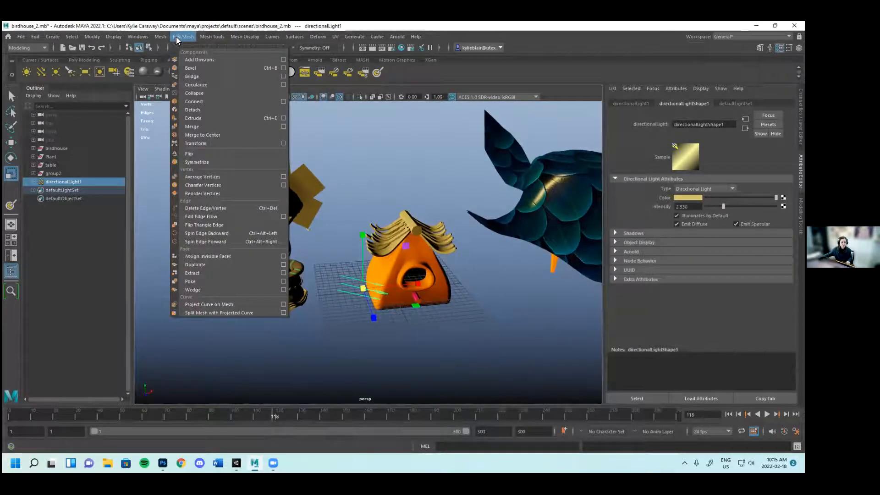
pyautogui.click(209, 36)
pyautogui.click(238, 36)
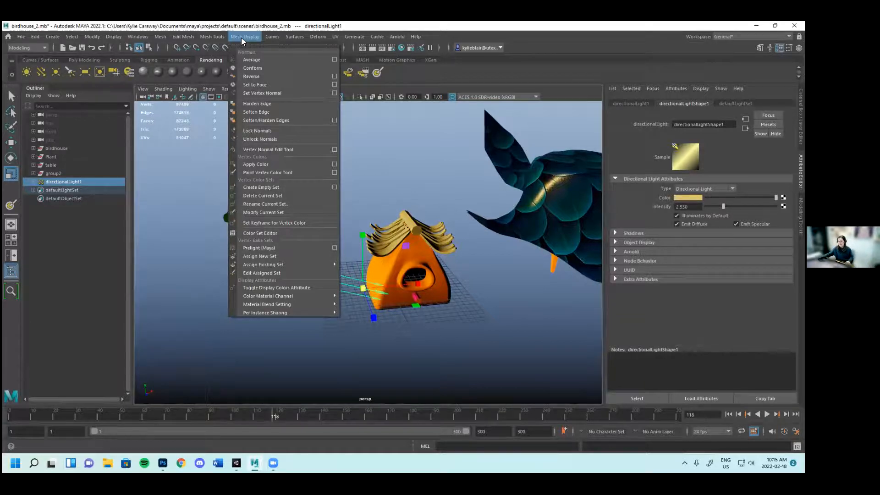
pyautogui.moveTo(270, 37)
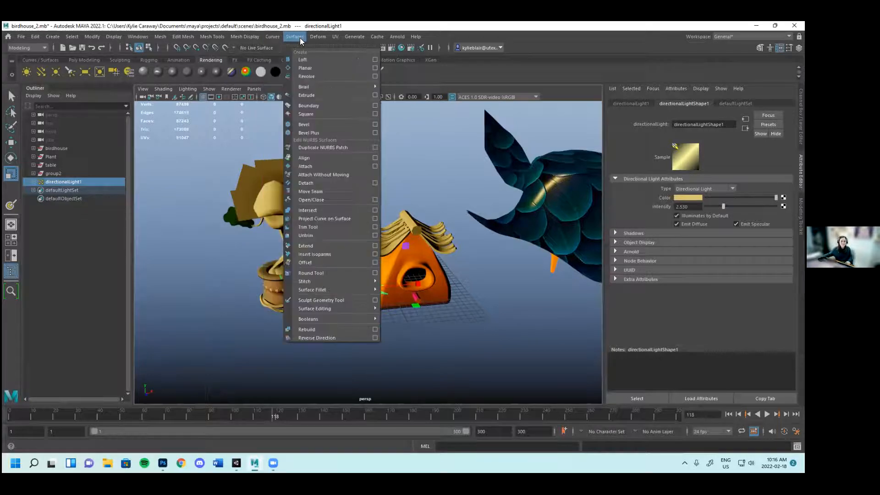
pyautogui.click(319, 38)
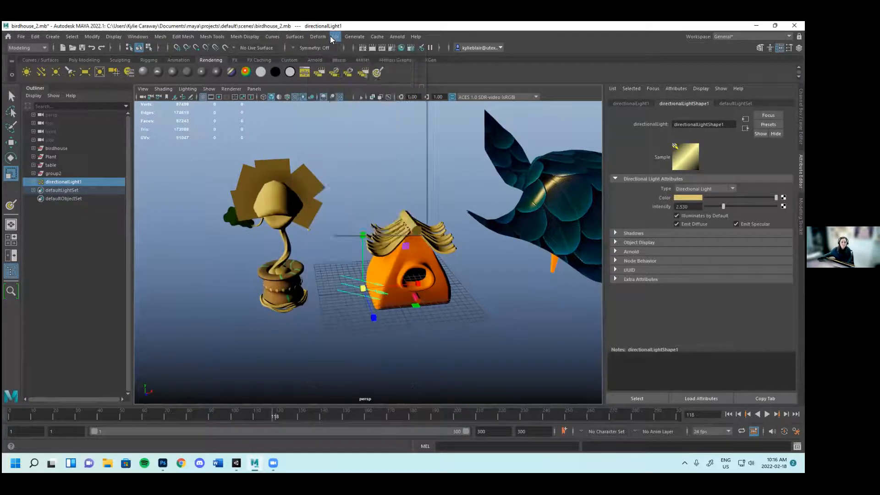
pyautogui.click(335, 38)
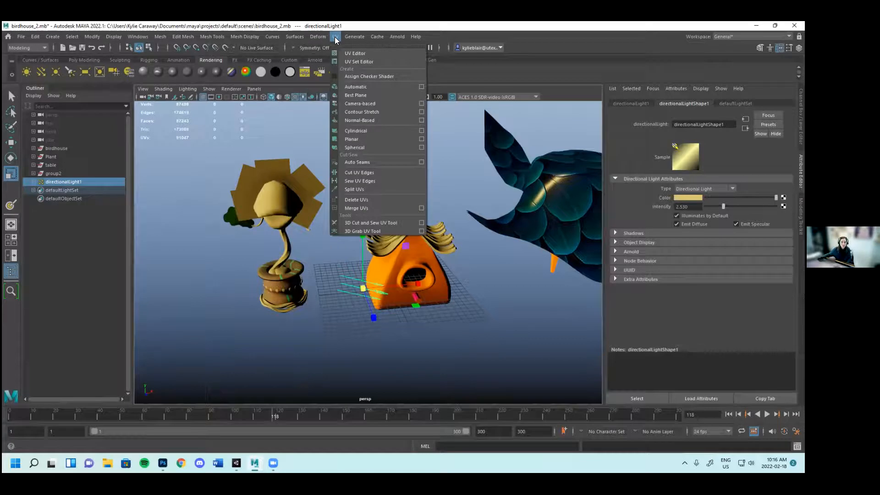
pyautogui.moveTo(100, 37)
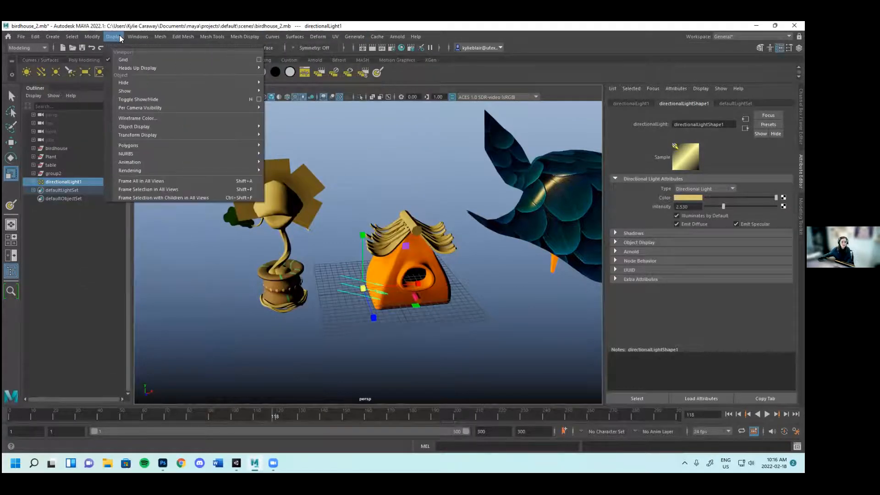
pyautogui.moveTo(134, 39)
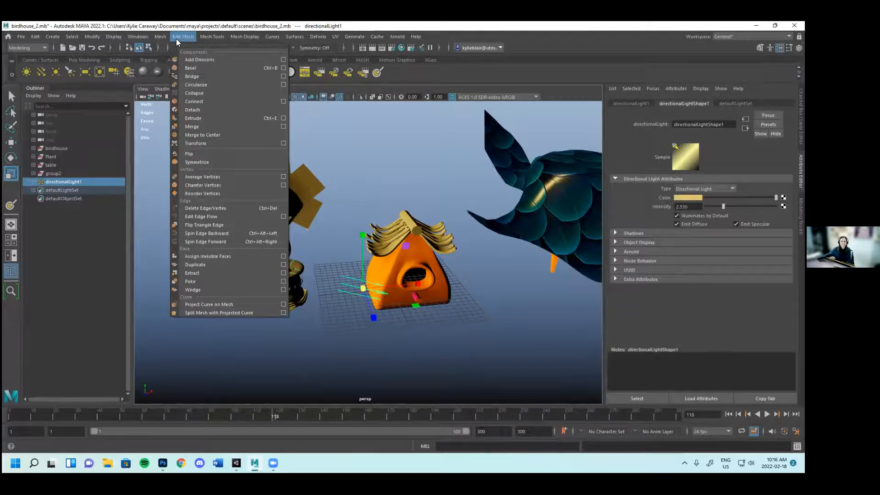
pyautogui.moveTo(204, 38)
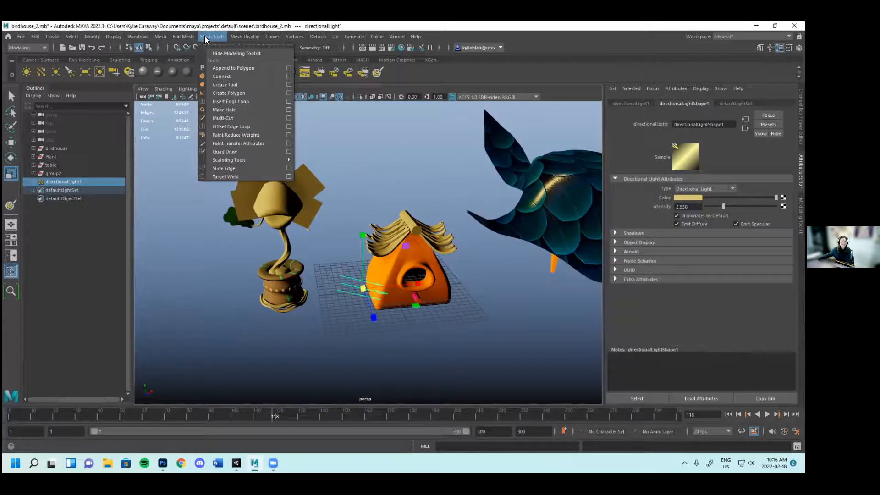
pyautogui.click(234, 38)
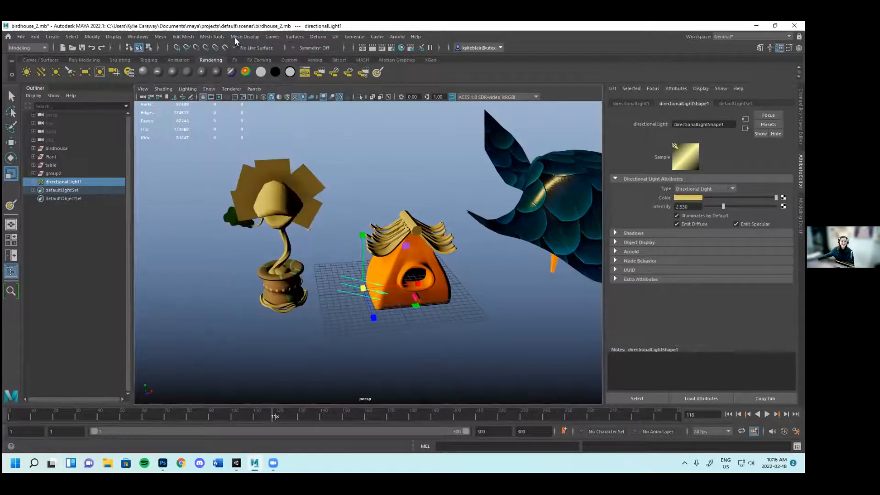
# Switch to the Rendering menu set and look through its lighting and shading commands for texture baking
pyautogui.click(26, 48)
pyautogui.click(18, 90)
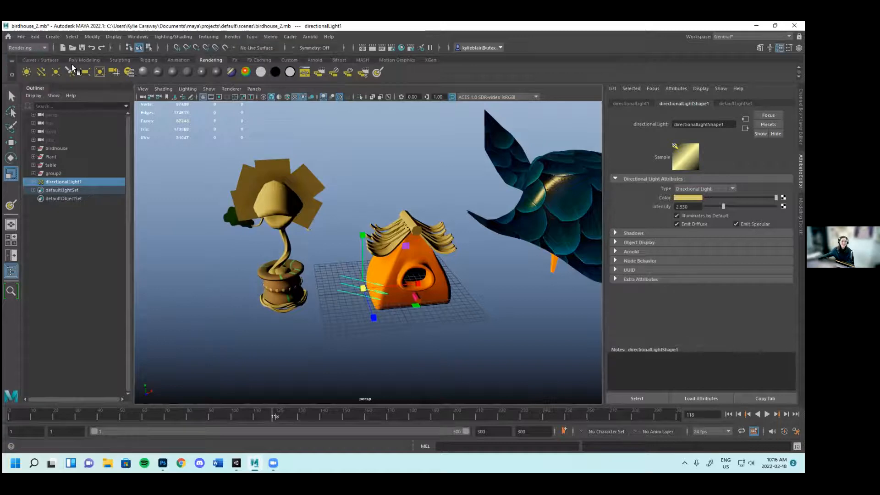
pyautogui.click(137, 36)
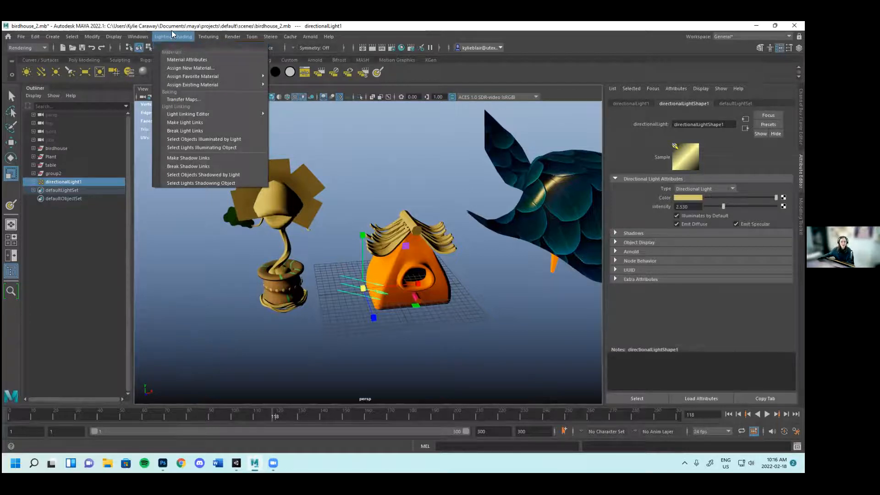
pyautogui.click(171, 32)
pyautogui.click(30, 48)
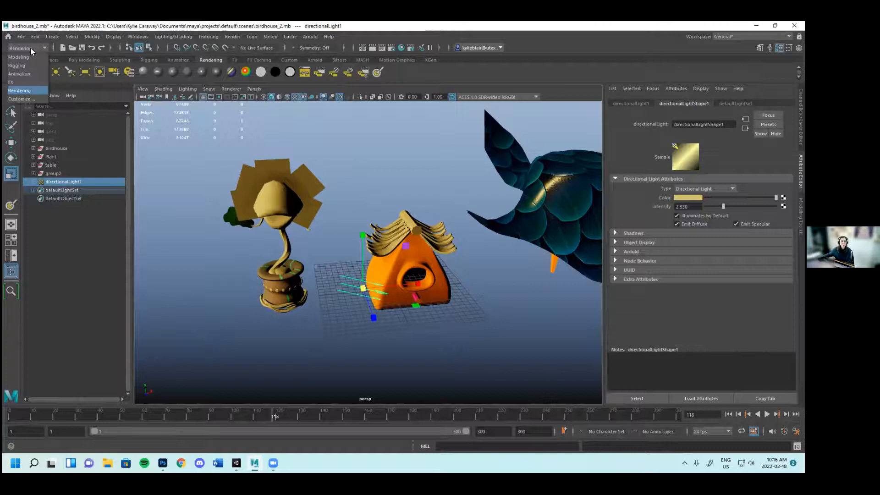
pyautogui.click(21, 90)
pyautogui.click(158, 38)
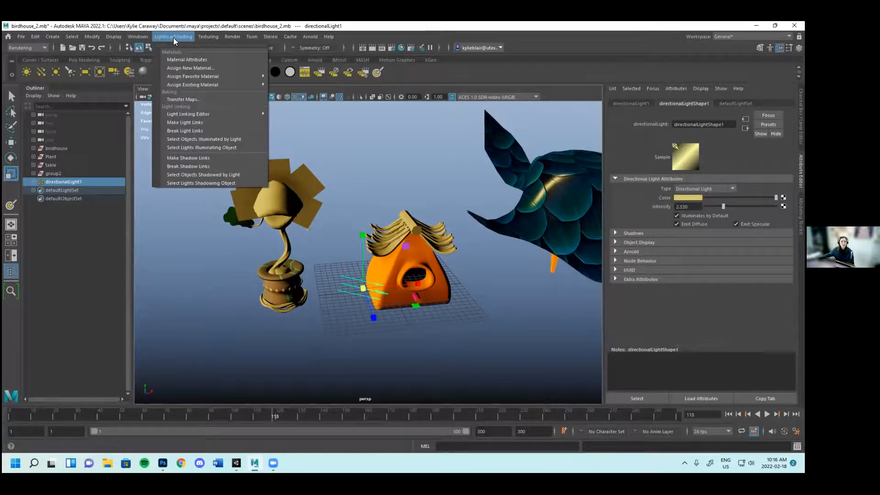
# Open Transfer Maps to review its target mesh, output map and shader connection settings, and close it
pyautogui.click(189, 100)
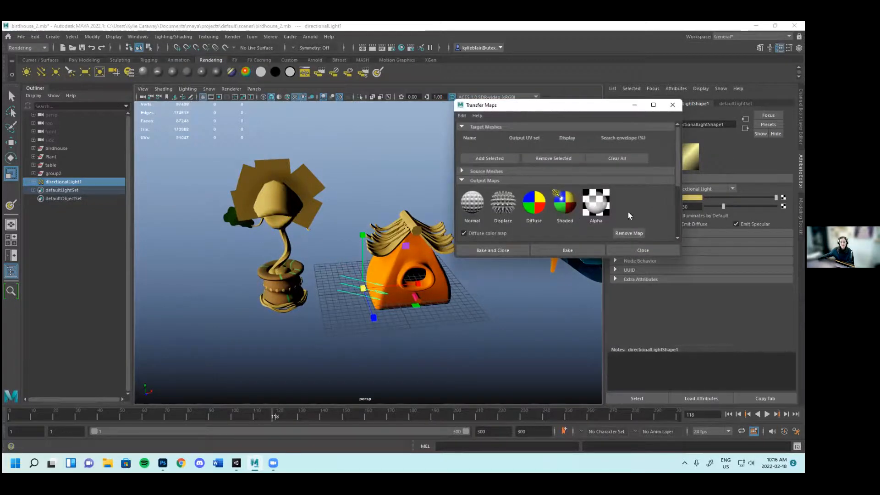
pyautogui.scroll(-1, 524, 215)
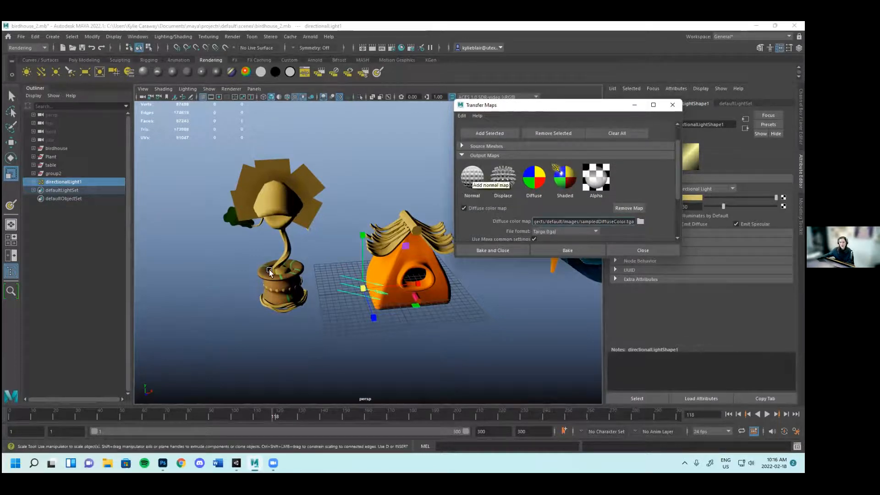
pyautogui.scroll(-2, 499, 207)
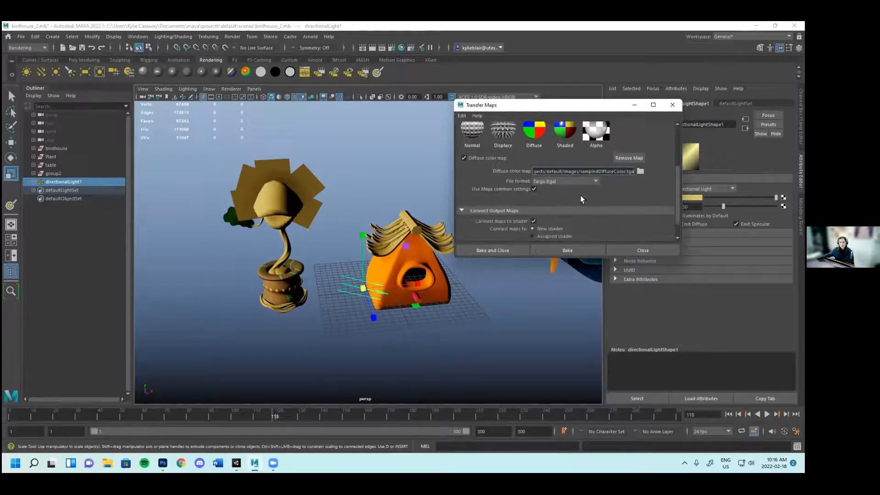
pyautogui.scroll(3, 497, 181)
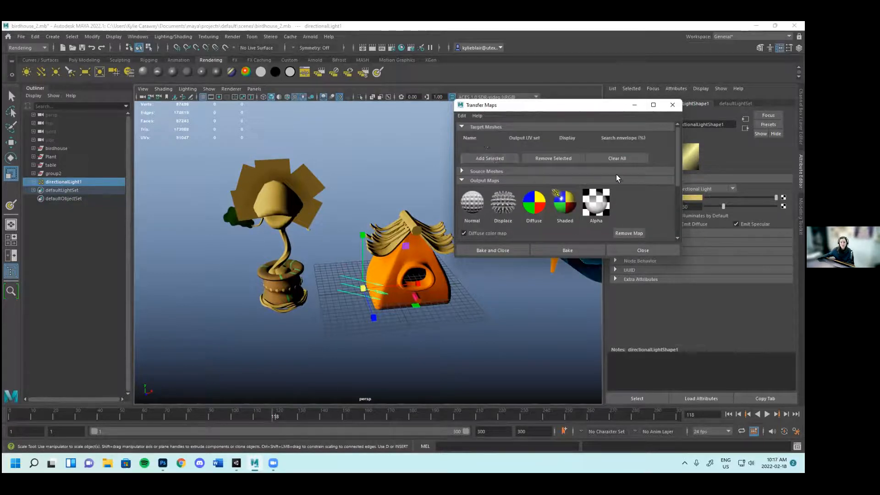
pyautogui.click(643, 250)
# Duplicate the birdhouse group and move the copy along X to about 18, beside the original
pyautogui.click(420, 259)
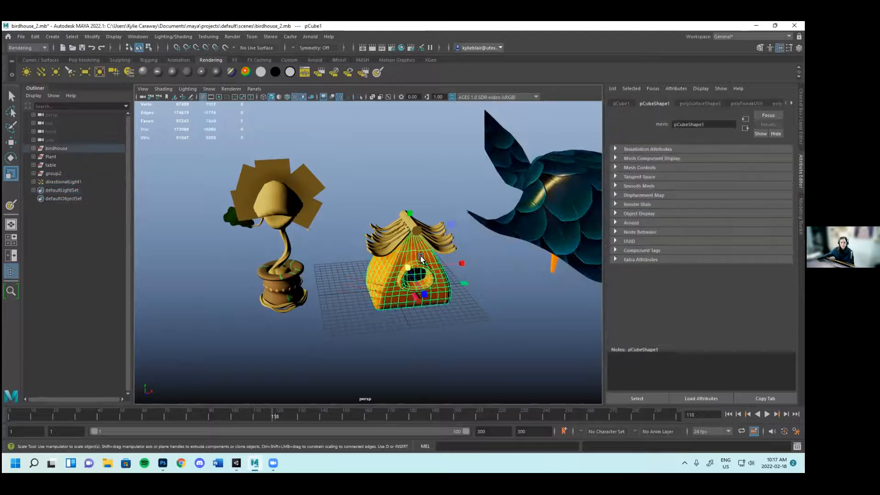
pyautogui.moveTo(472, 332); pyautogui.dragTo(421, 316)
pyautogui.click(485, 290)
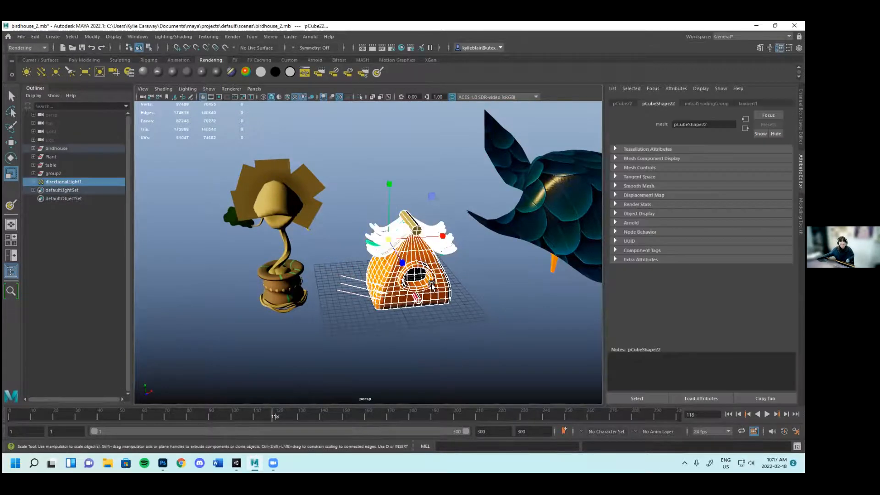
pyautogui.click(58, 174)
pyautogui.click(60, 149)
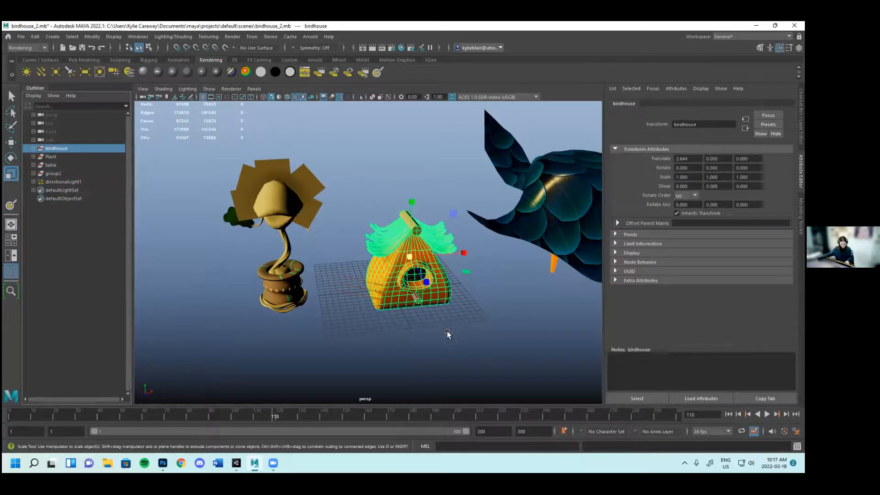
pyautogui.hotkey('ctrl', 'd')
pyautogui.press('w')
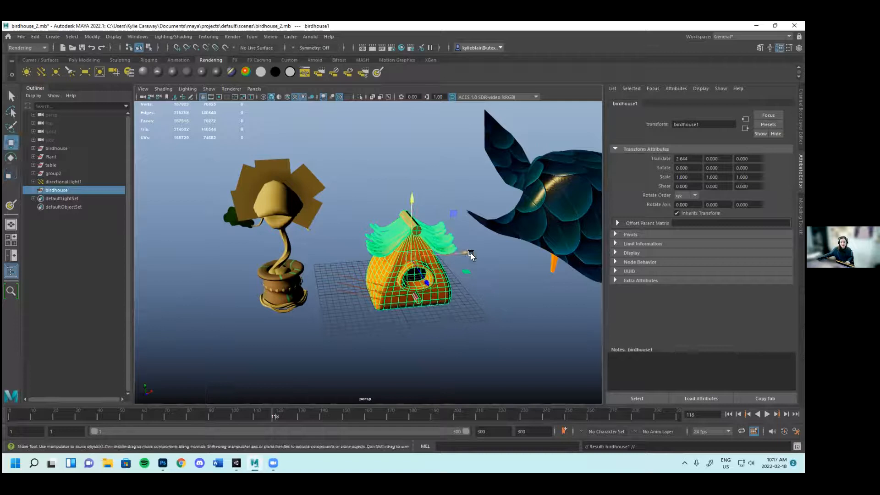
pyautogui.moveTo(471, 255); pyautogui.dragTo(557, 276)
pyautogui.keyDown('alt'); pyautogui.moveTo(534, 325); pyautogui.dragTo(498, 323); pyautogui.keyUp('alt')
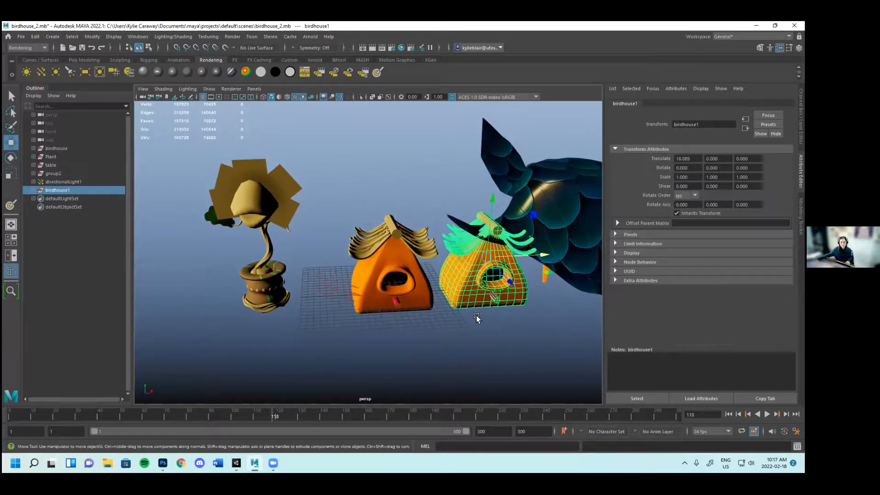
# Select the original birdhouse's parts and check the resulting target mesh list in Transfer Maps
pyautogui.moveTo(348, 210); pyautogui.dragTo(411, 340)
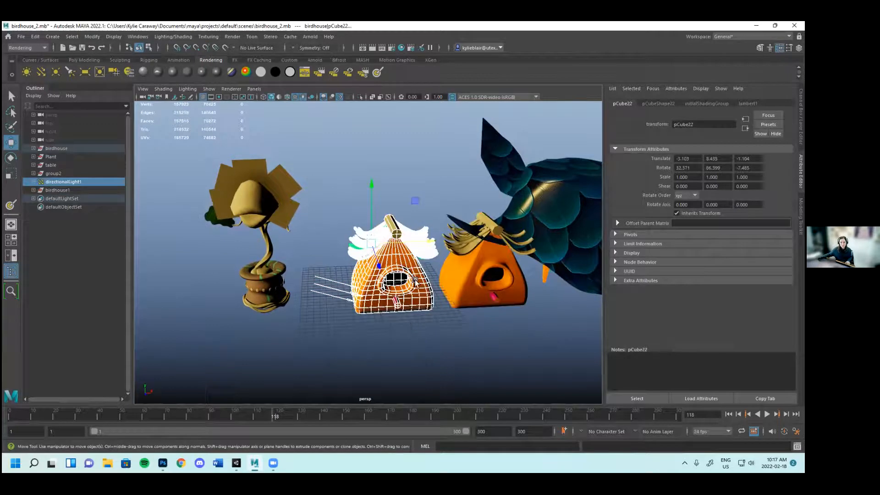
pyautogui.click(138, 37)
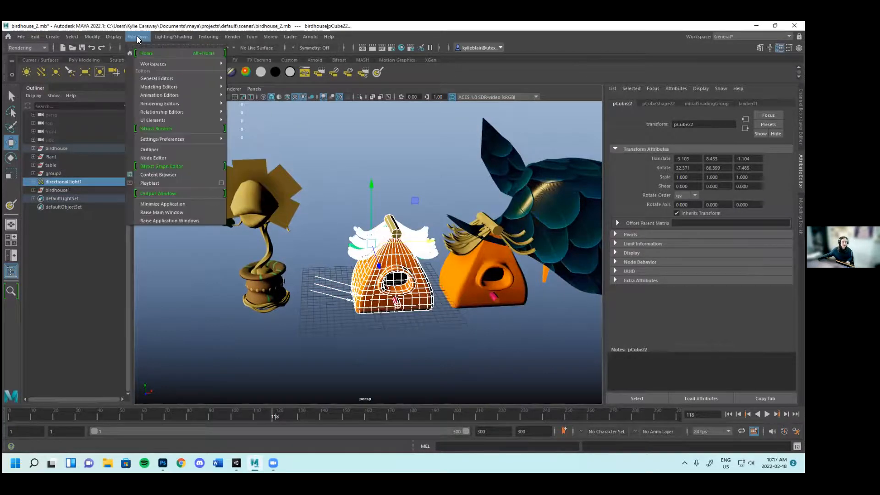
pyautogui.click(173, 37)
pyautogui.click(195, 101)
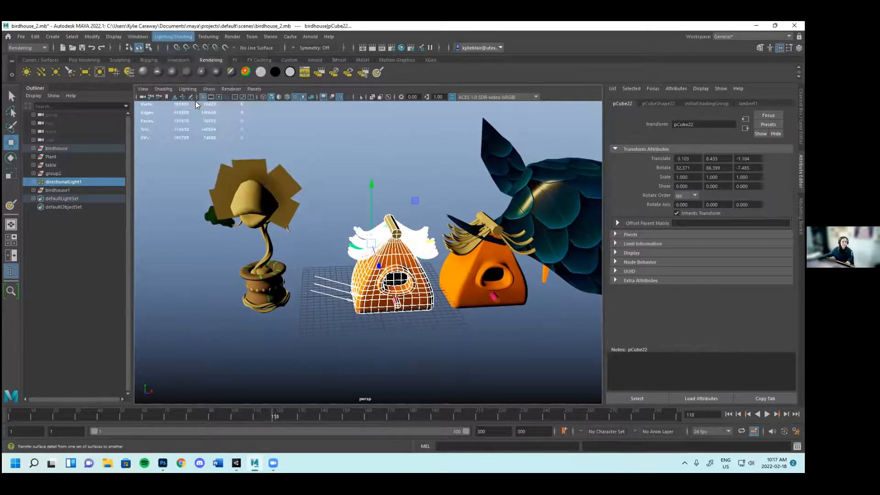
pyautogui.click(650, 255)
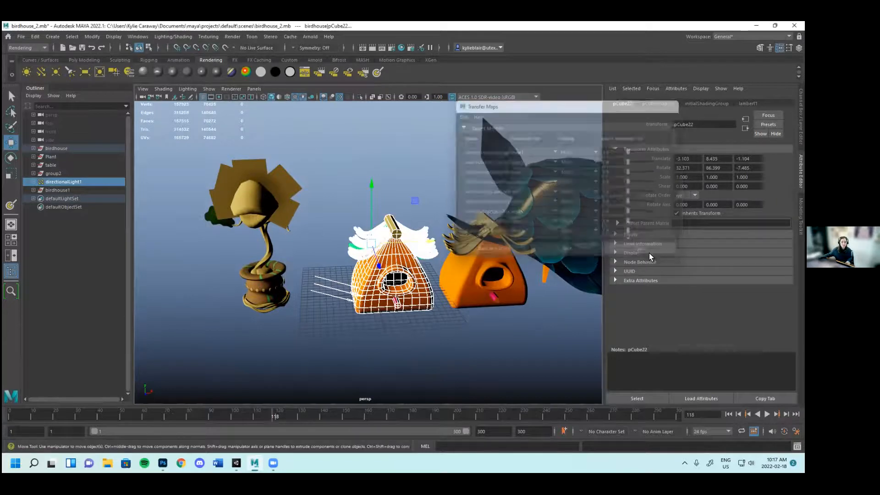
pyautogui.click(174, 37)
pyautogui.click(168, 98)
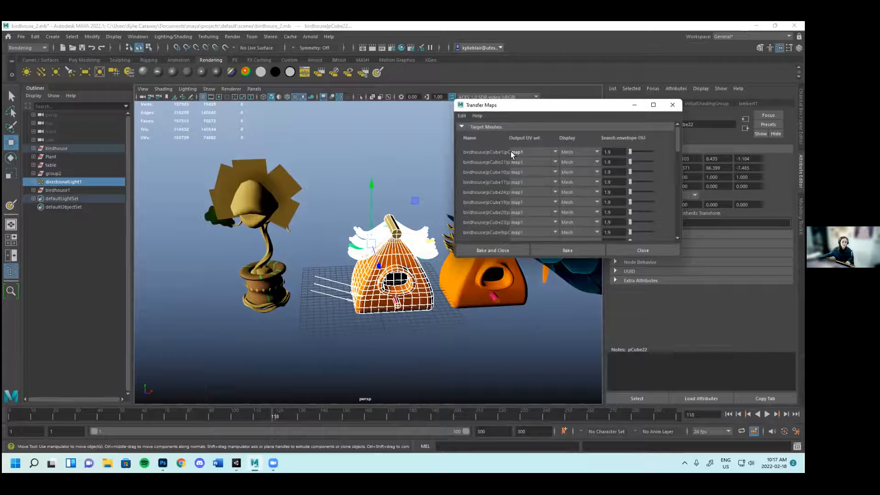
pyautogui.click(635, 249)
# Deselect everything, recheck the target meshes listed in Transfer Maps, and close the dialog
pyautogui.click(28, 48)
pyautogui.click(28, 91)
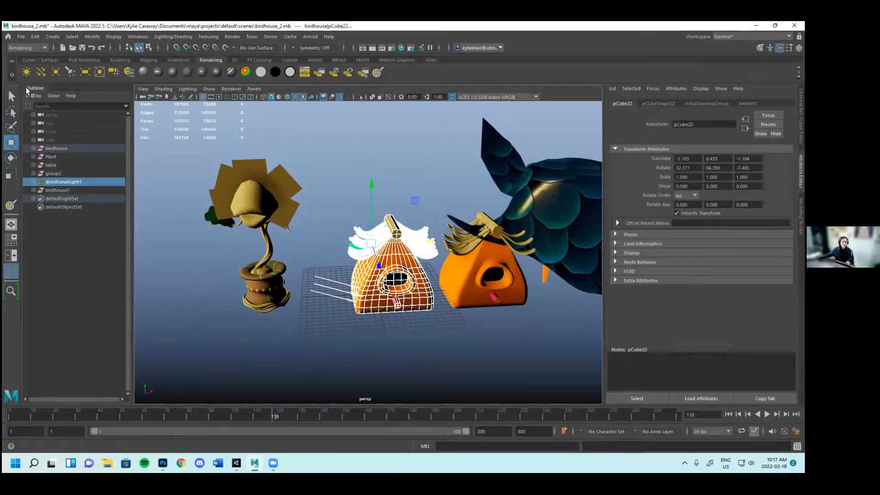
pyautogui.click(168, 36)
pyautogui.click(169, 36)
pyautogui.click(350, 191)
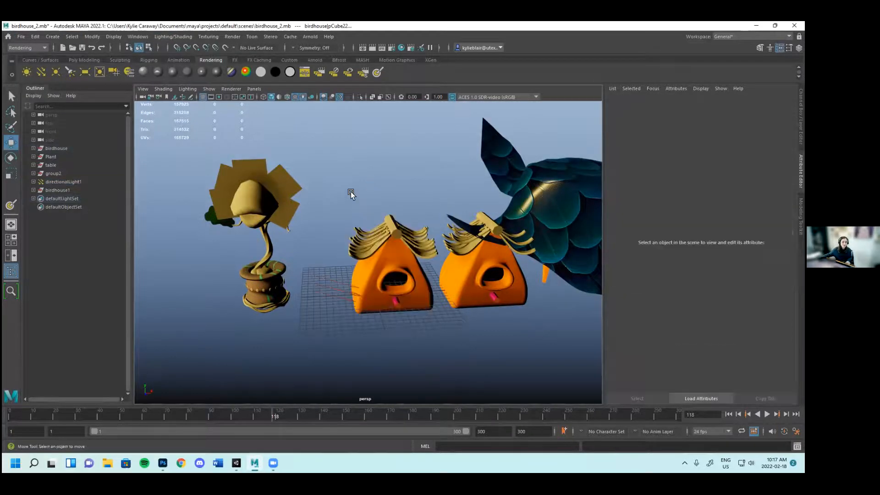
pyautogui.click(169, 36)
pyautogui.click(186, 99)
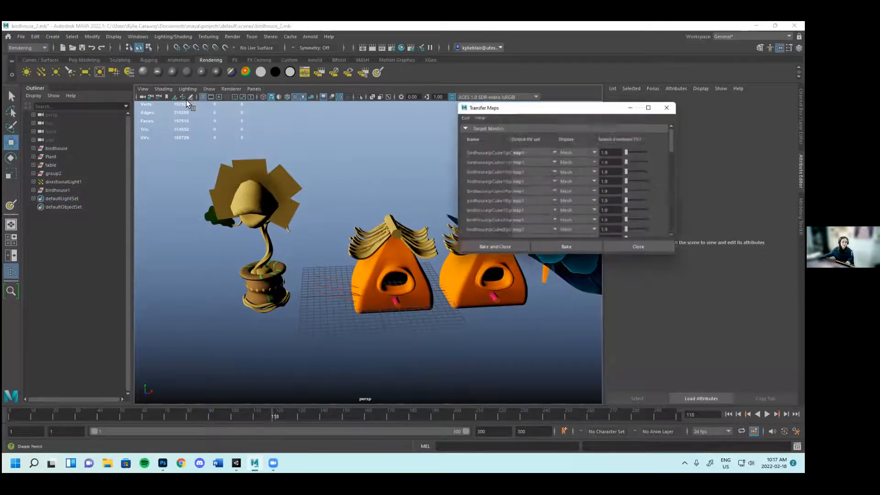
pyautogui.scroll(-2, 494, 176)
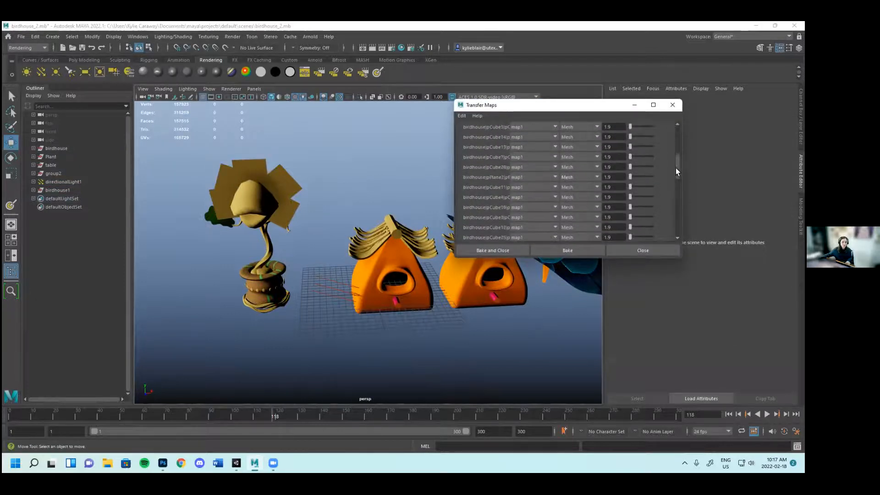
pyautogui.click(632, 249)
pyautogui.click(171, 37)
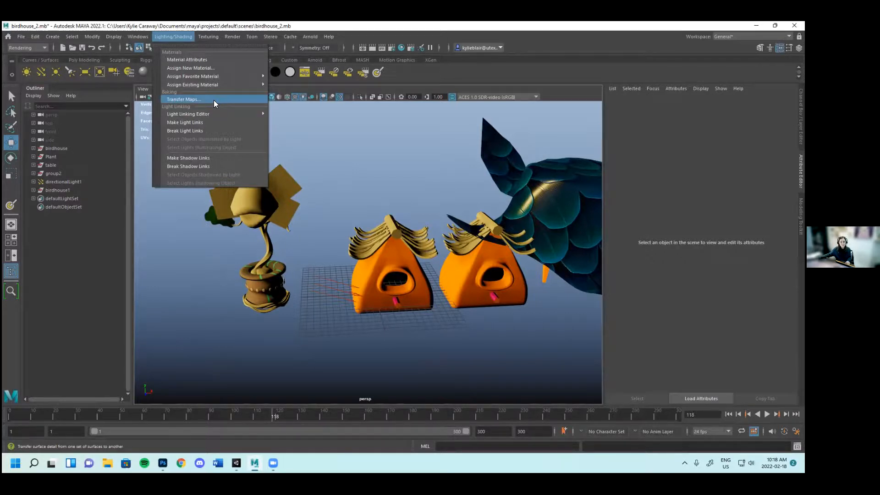
pyautogui.click(250, 324)
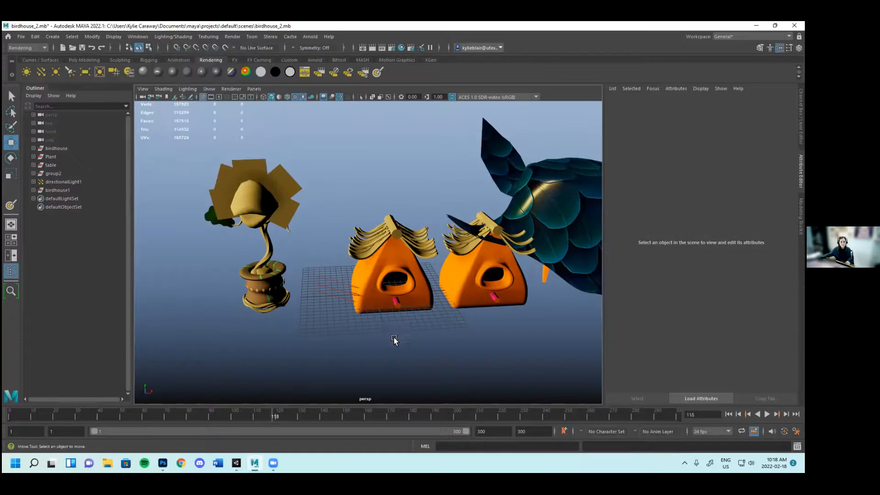
# Select only the original birdhouse's body and open Transfer Maps for it
pyautogui.click(419, 311)
pyautogui.press('f')
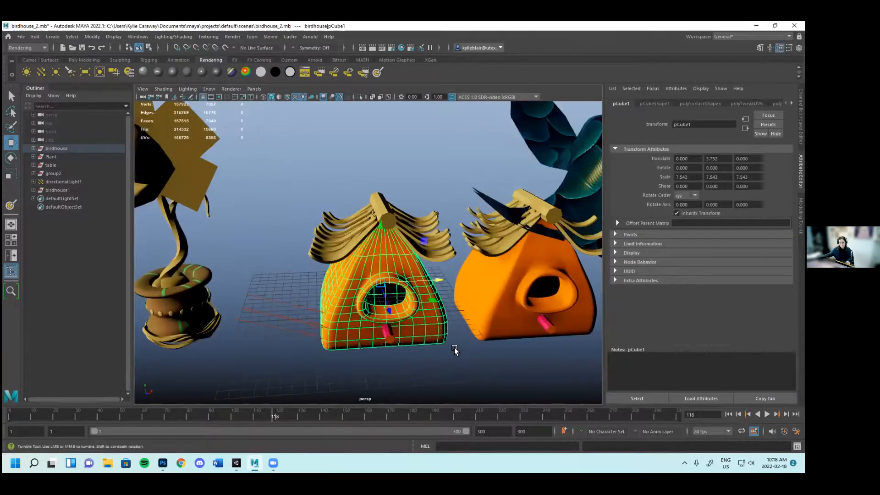
pyautogui.scroll(-2, 453, 350)
pyautogui.click(451, 350)
pyautogui.moveTo(321, 217); pyautogui.dragTo(386, 311)
pyautogui.click(321, 312)
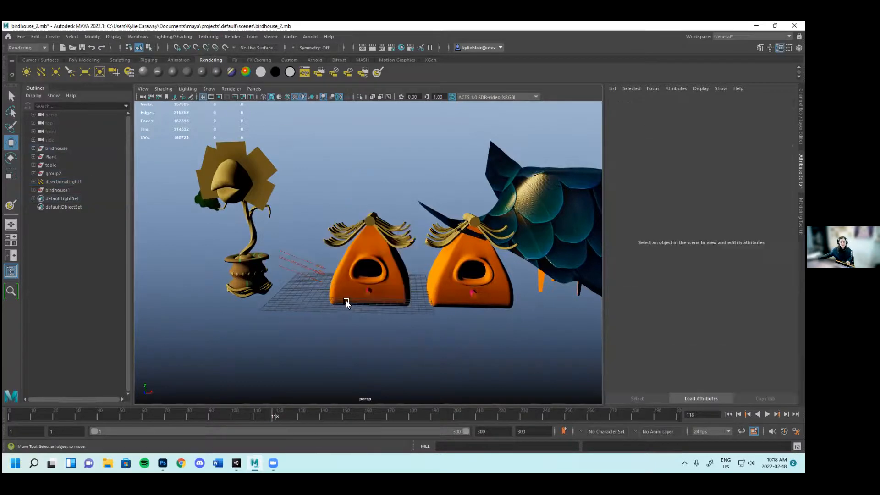
pyautogui.click(384, 293)
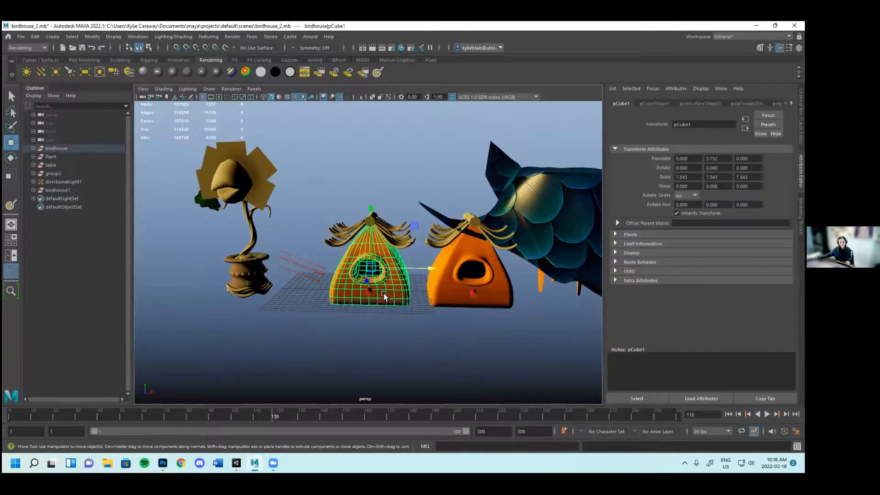
pyautogui.click(174, 37)
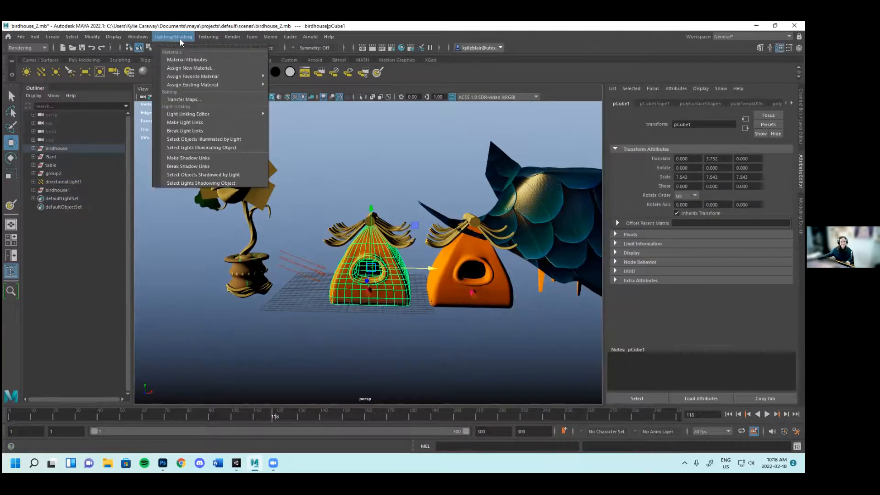
pyautogui.click(198, 99)
# Reset the target meshes to the original birdhouse's body and add the duplicate's body as the source mesh
pyautogui.scroll(-1, 639, 216)
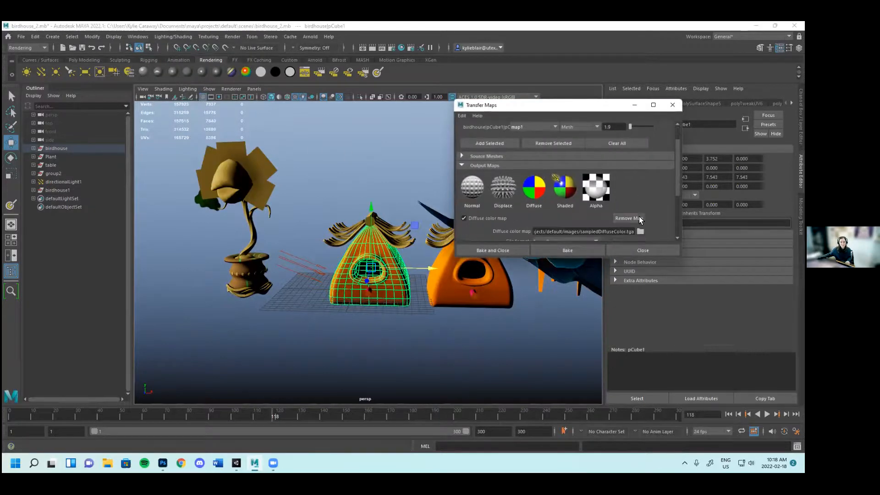
pyautogui.scroll(-1, 657, 198)
pyautogui.scroll(2, 657, 198)
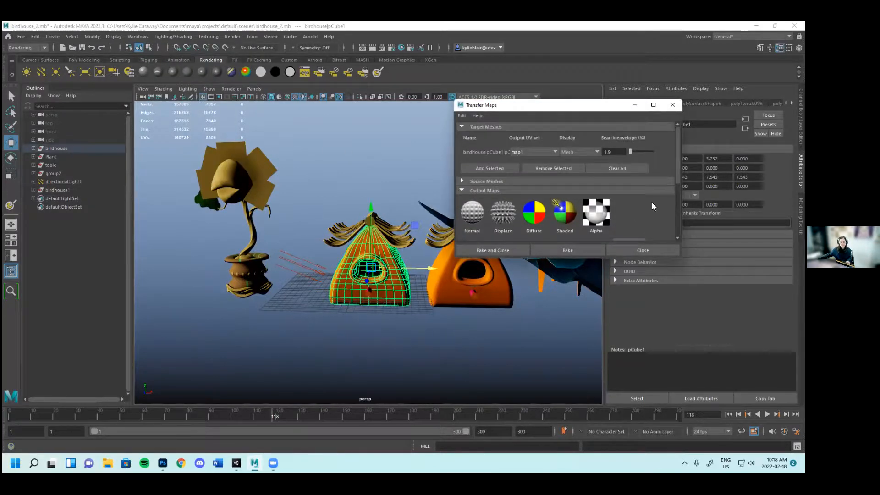
pyautogui.click(618, 170)
pyautogui.click(507, 158)
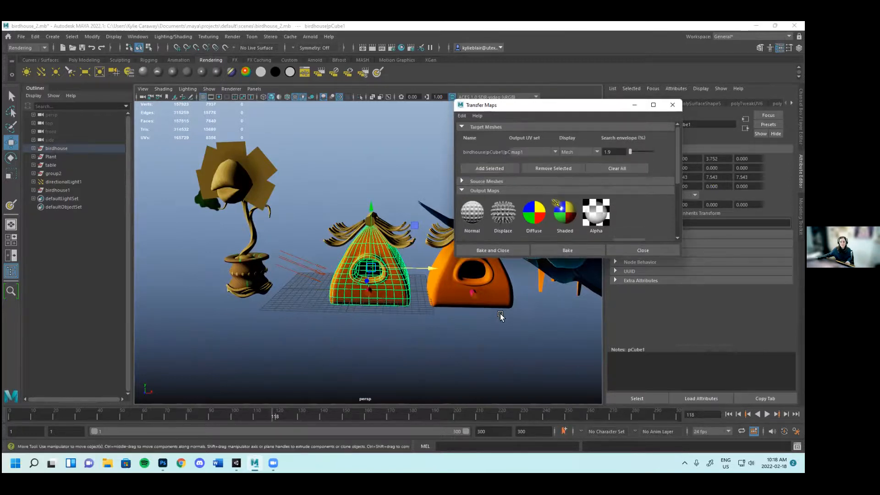
pyautogui.click(455, 292)
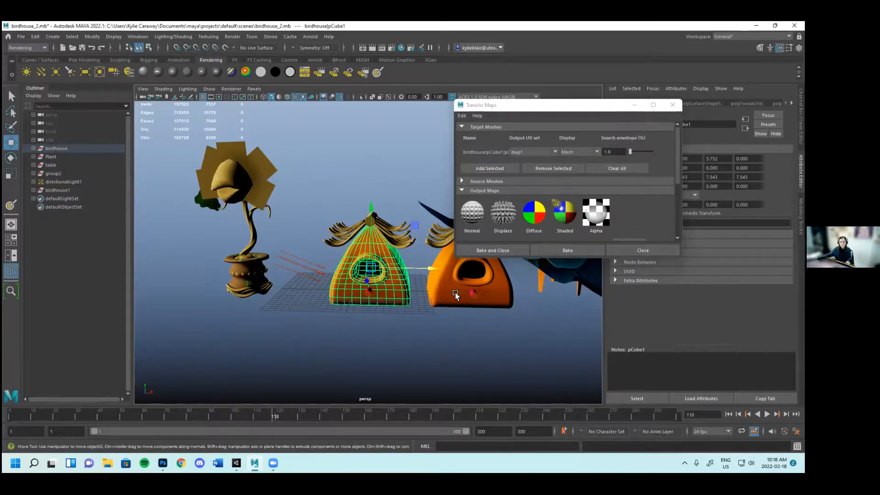
pyautogui.click(480, 181)
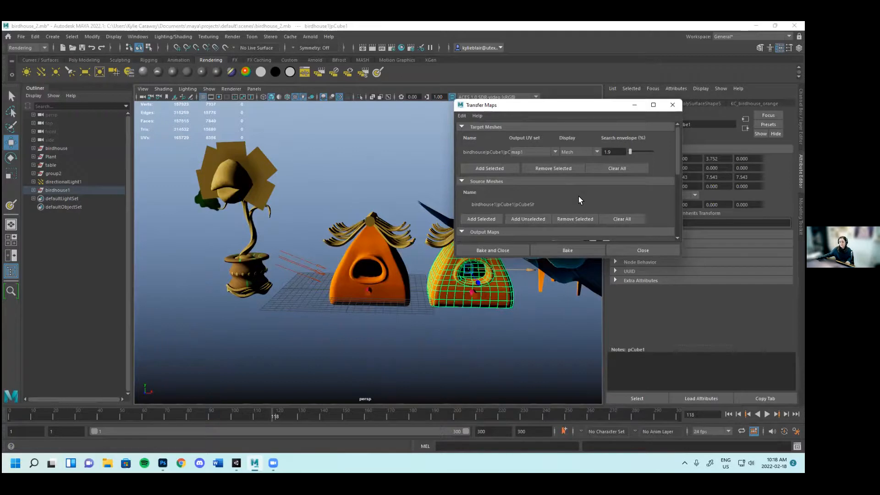
# Add a lit and shaded color output map and remove the diffuse color map
pyautogui.scroll(-5, 579, 196)
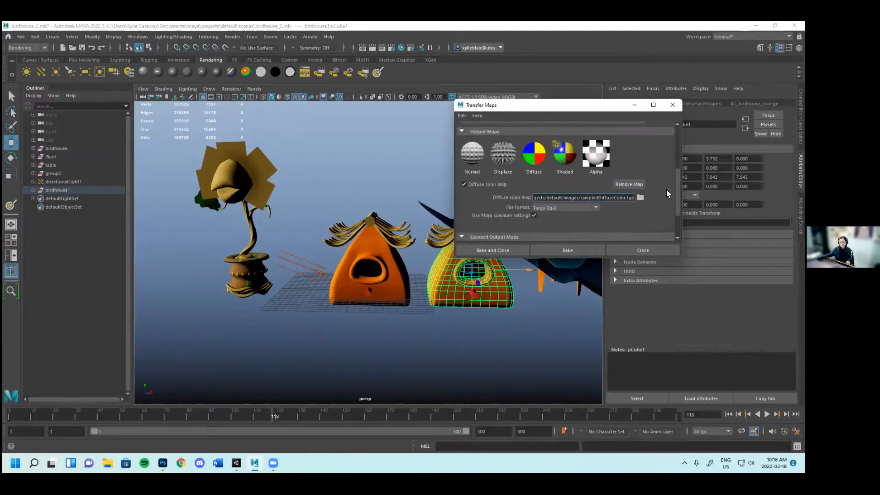
pyautogui.scroll(-1, 666, 191)
pyautogui.click(565, 132)
pyautogui.scroll(-1, 662, 191)
pyautogui.scroll(1, 660, 191)
pyautogui.click(625, 158)
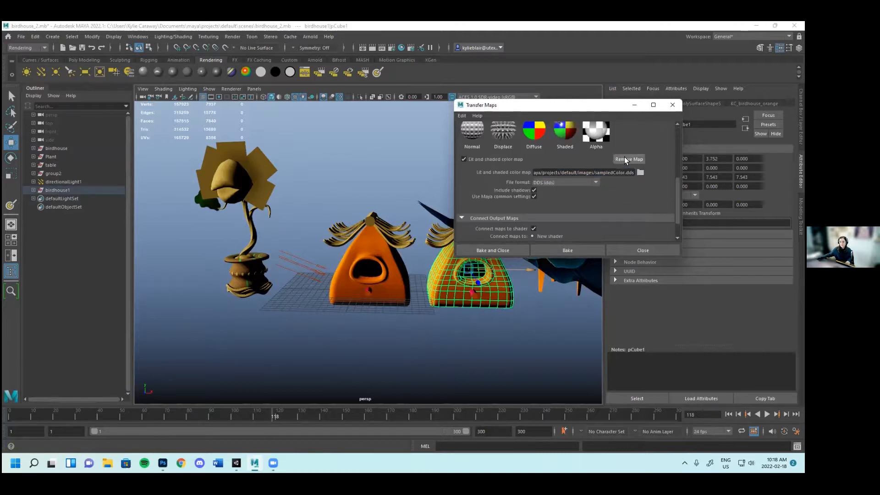
pyautogui.scroll(1, 660, 188)
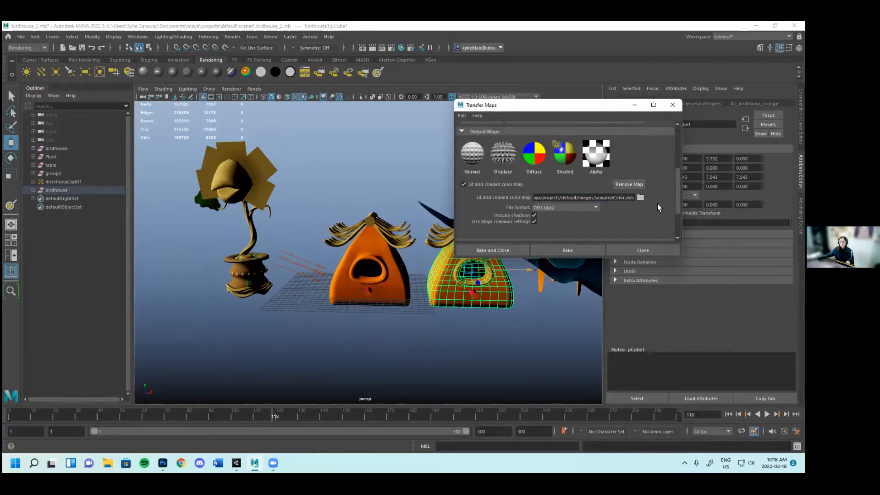
# Set the lit and shaded map's file format to JPEG and expand the Maya common output settings
pyautogui.click(580, 207)
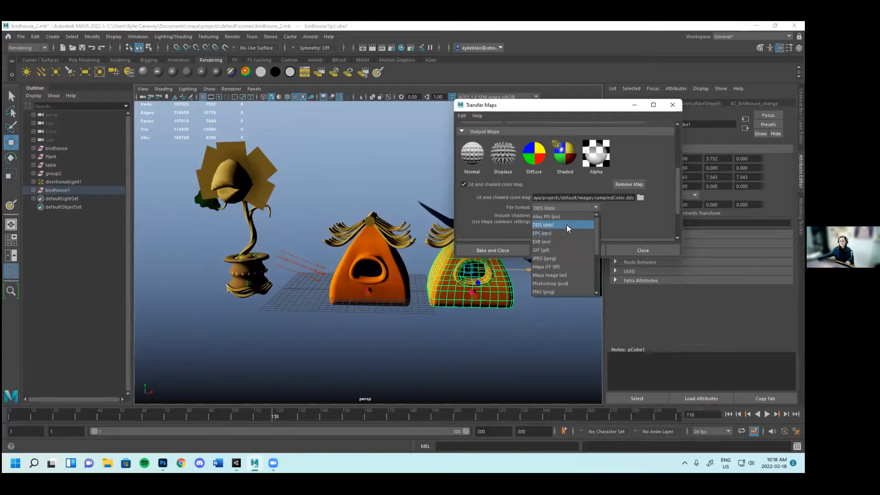
pyautogui.click(563, 258)
pyautogui.scroll(-2, 640, 213)
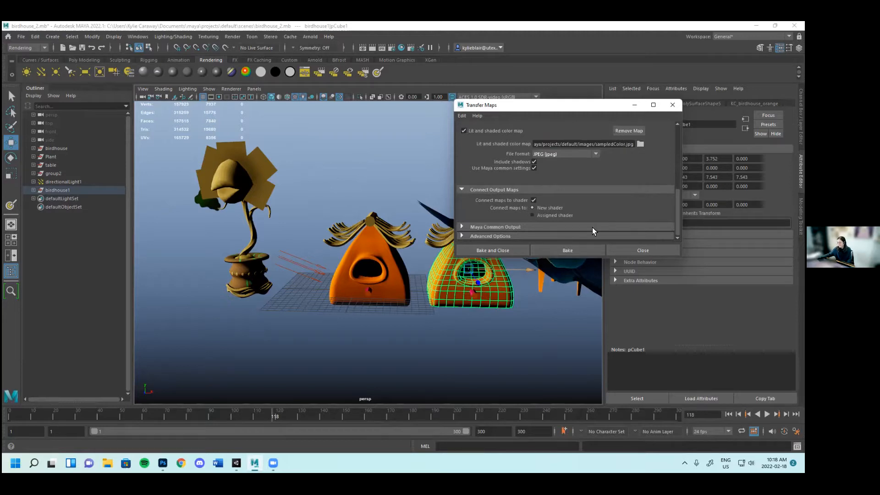
pyautogui.click(592, 228)
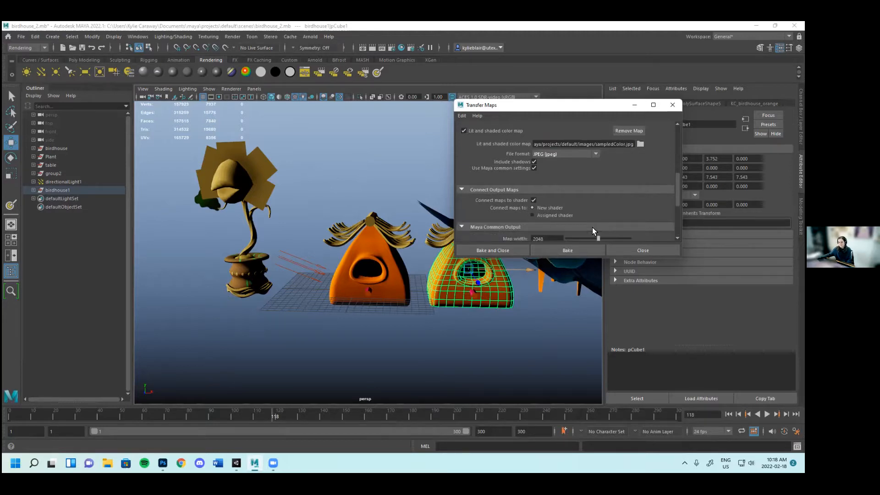
pyautogui.scroll(-5, 592, 227)
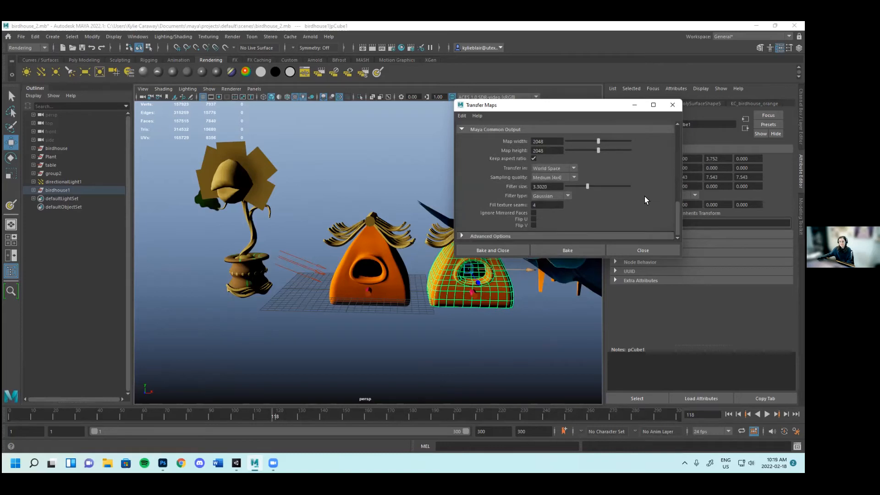